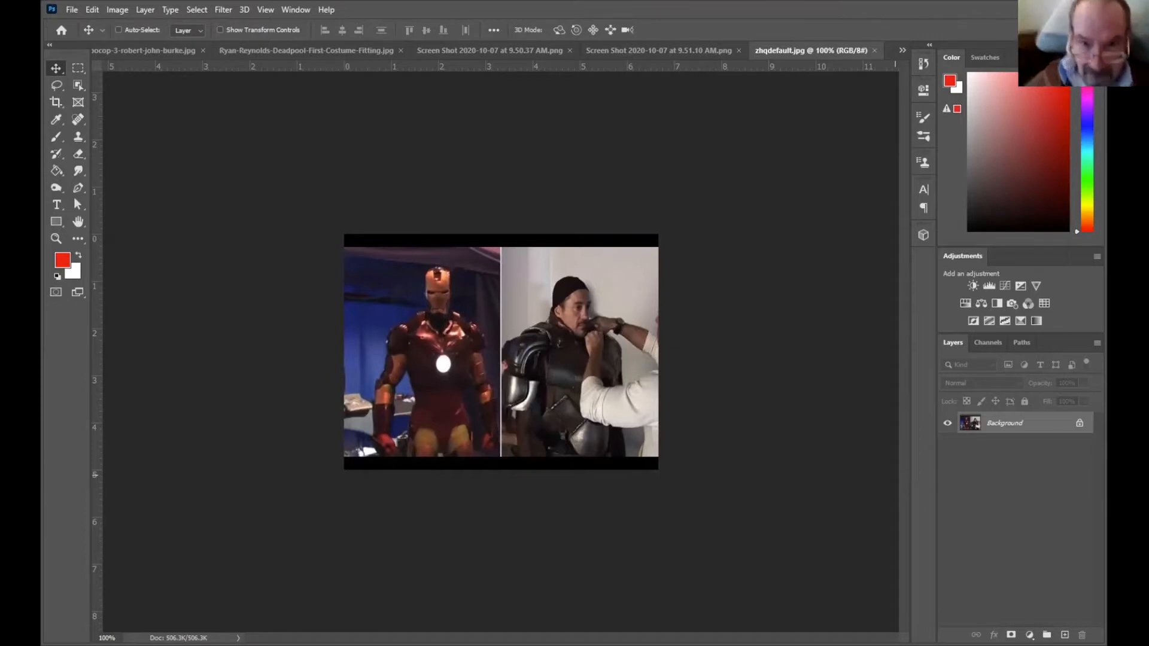
Switch the toolbar to a single column and restore its two-column layout.
click(52, 47)
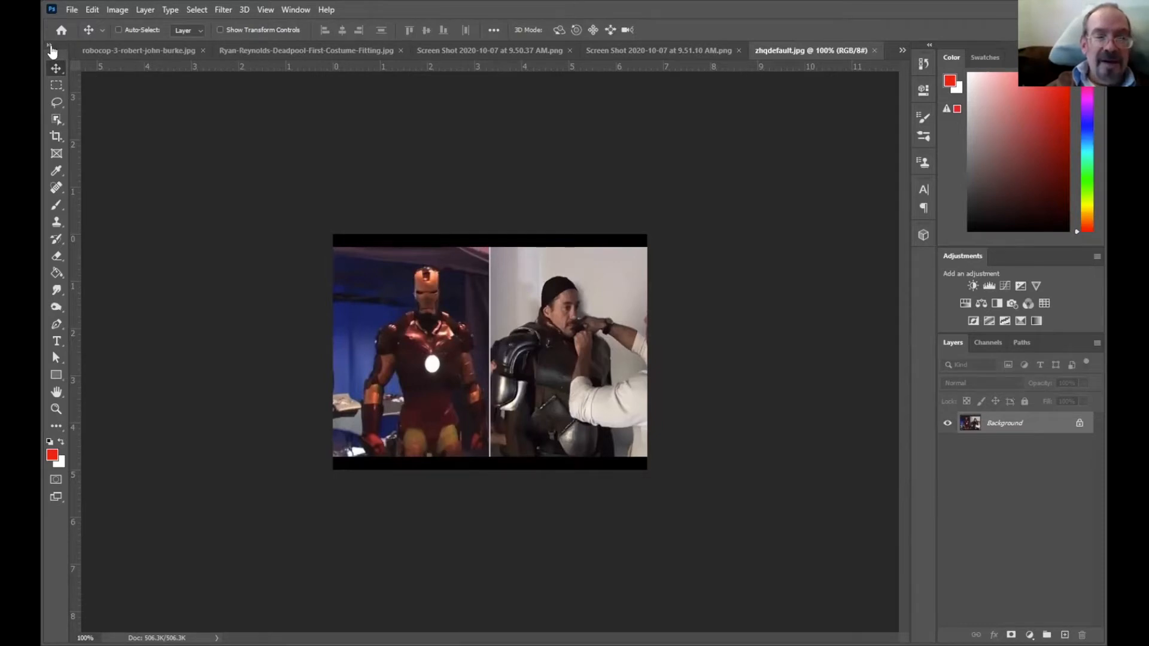
click(52, 48)
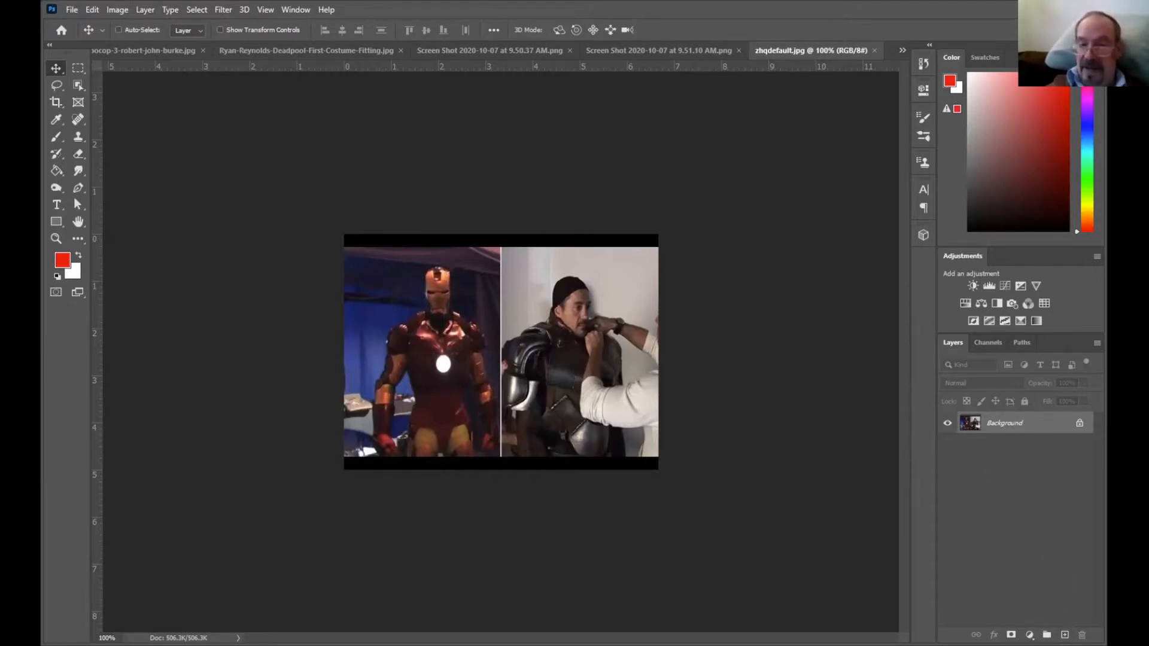
Add an empty layer above the Background layer and delete it.
click(1064, 635)
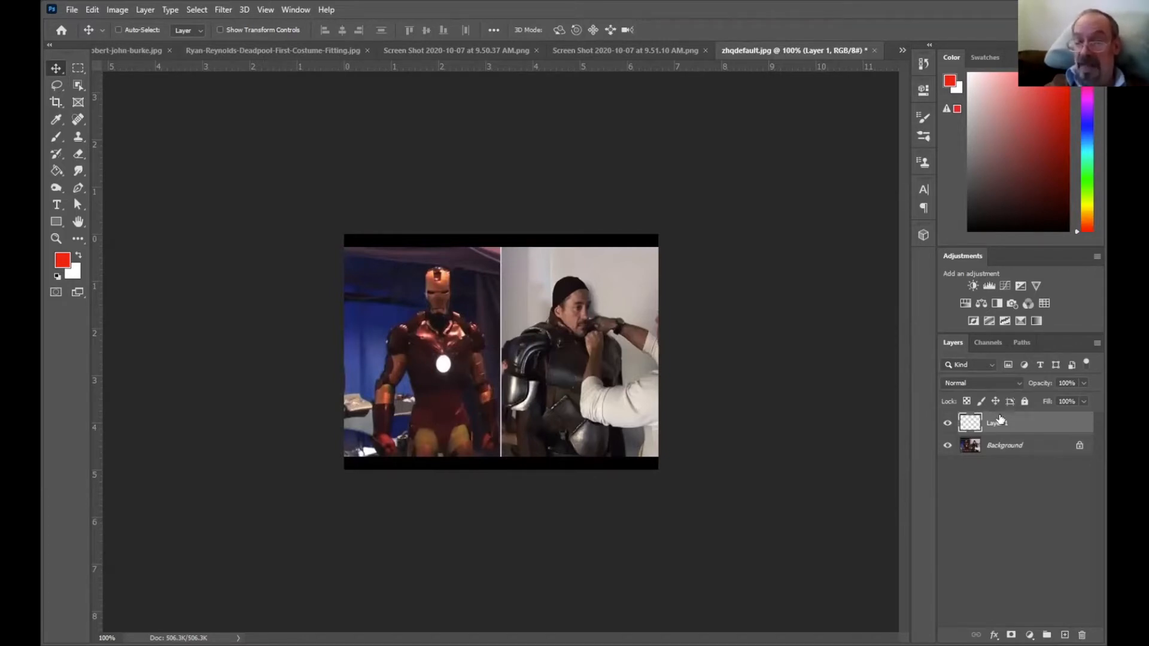
drag(1047, 426, 1082, 635)
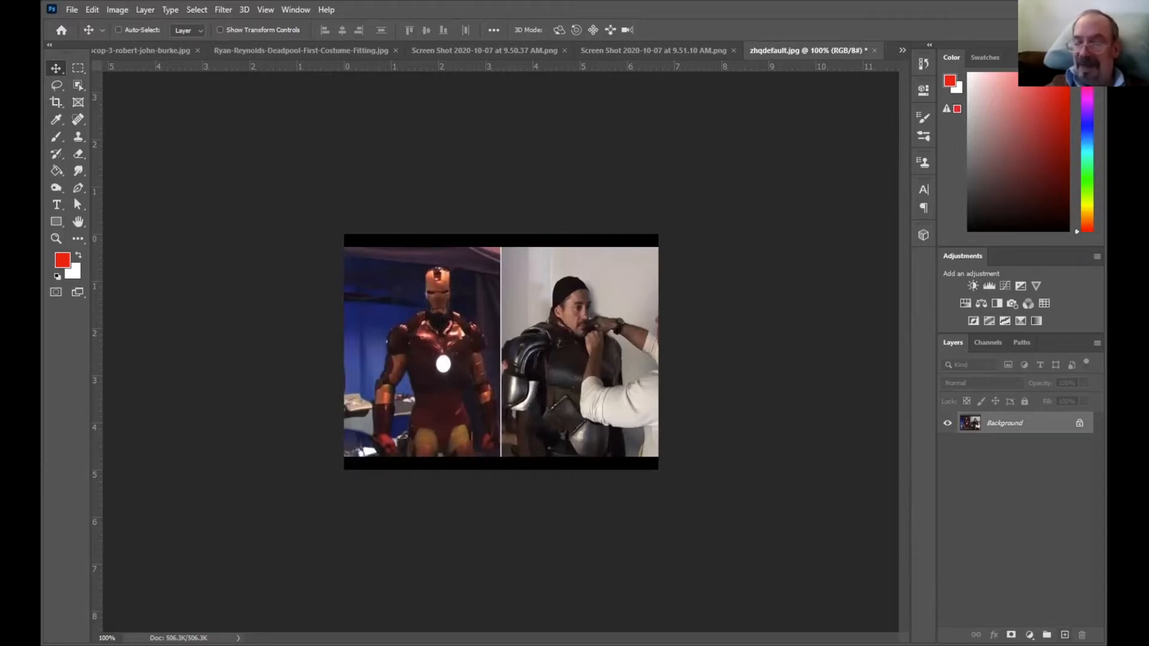
Duplicate the Background layer, switch between the original and the copy, and delete the copy.
drag(1049, 436, 1065, 634)
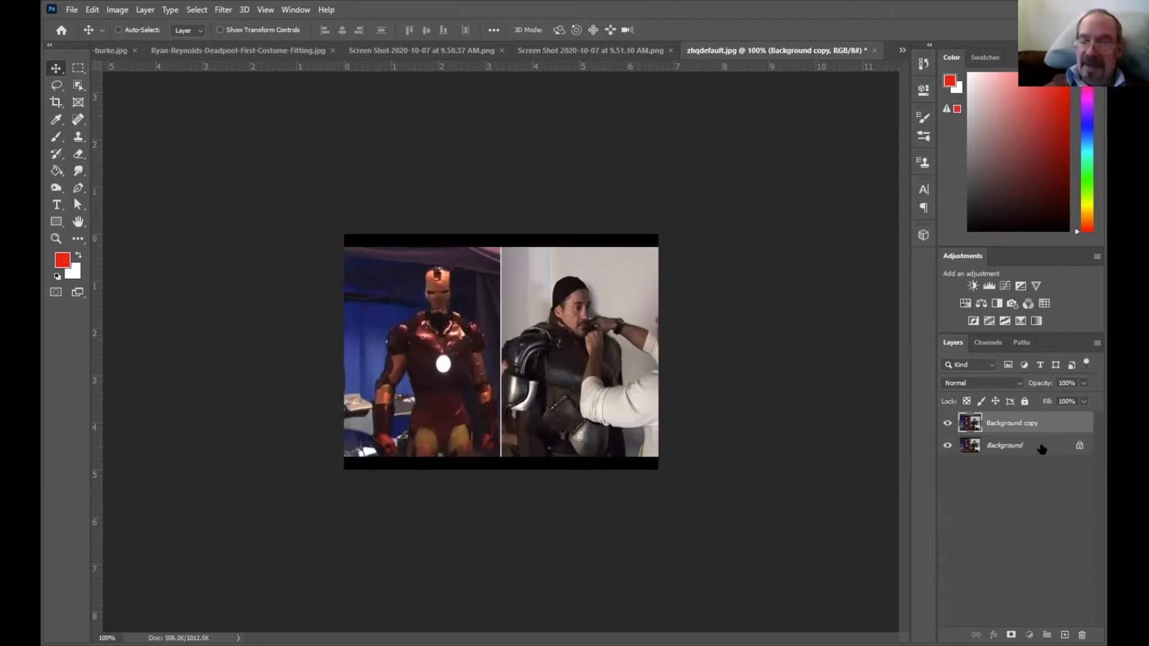
click(1041, 448)
click(1038, 423)
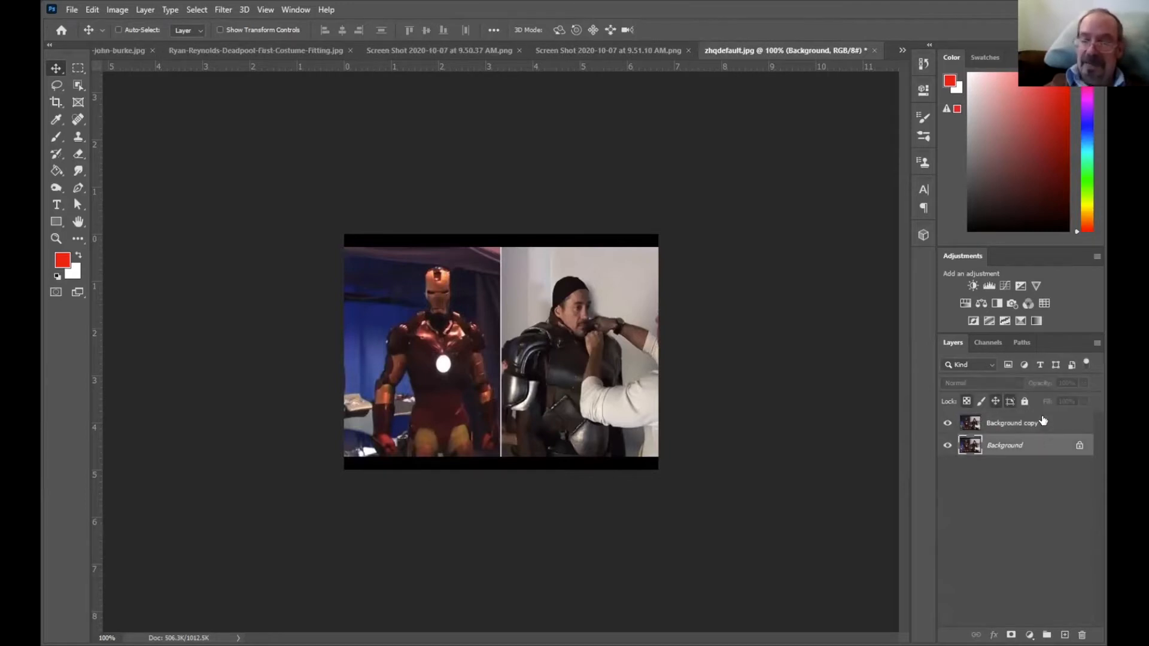
click(1043, 422)
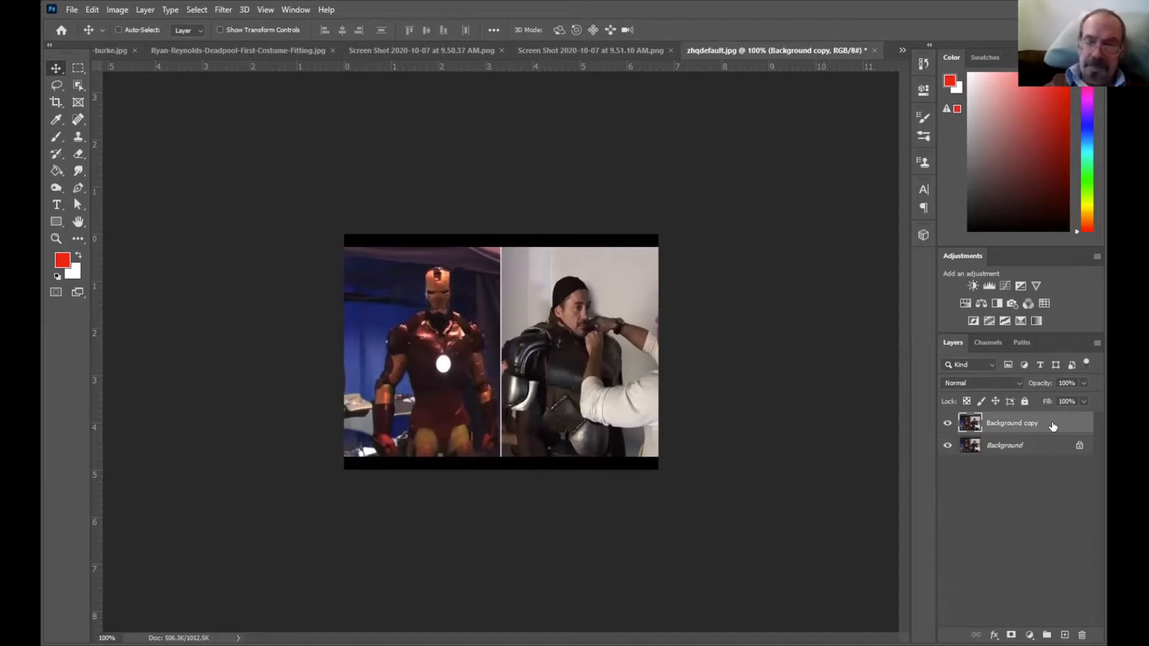
drag(1053, 425, 1081, 634)
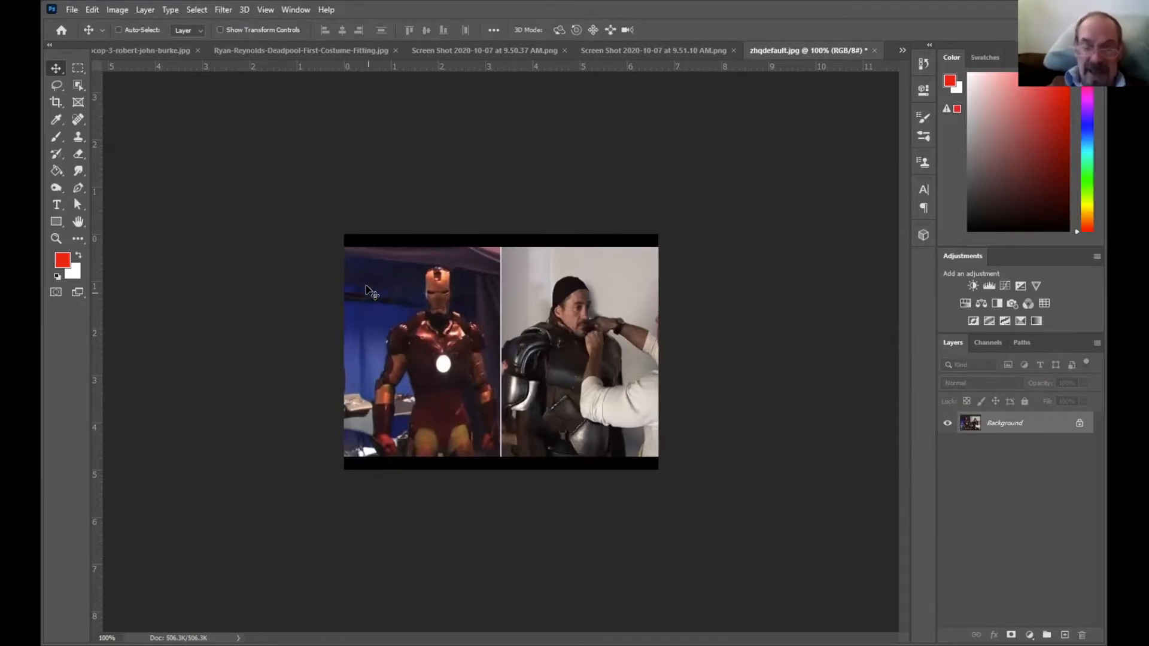
Draw a new rectangular marquee from Iron Man's head across to the man beside him, and deselect it.
click(78, 67)
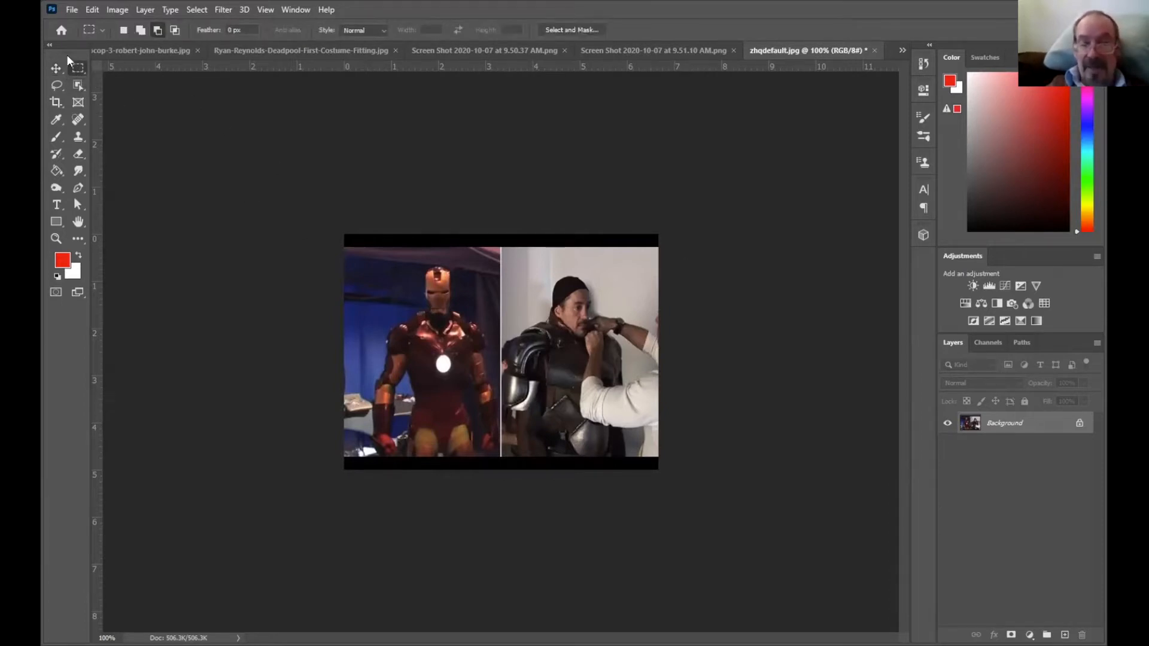
click(126, 33)
drag(420, 268, 555, 374)
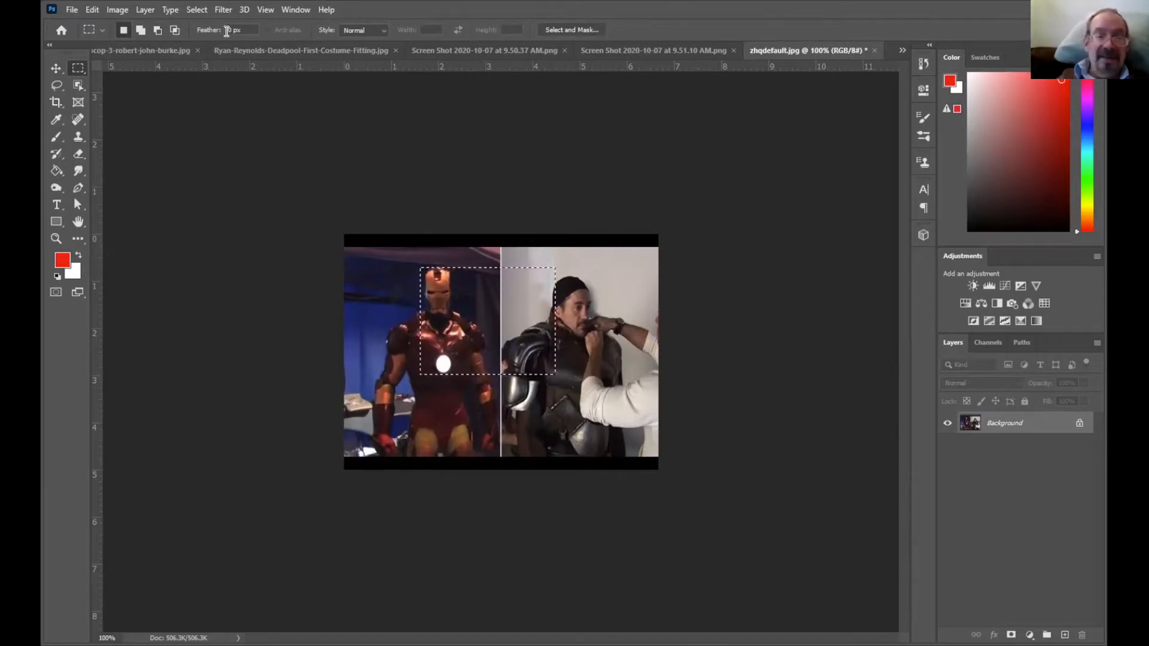
click(196, 10)
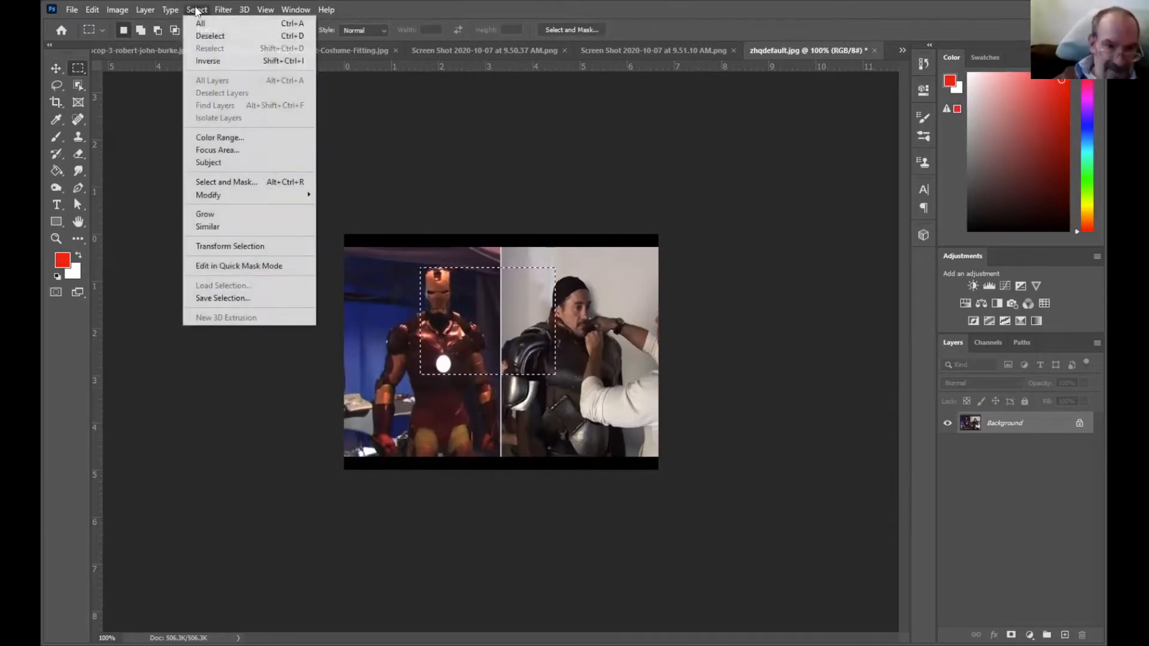
click(201, 37)
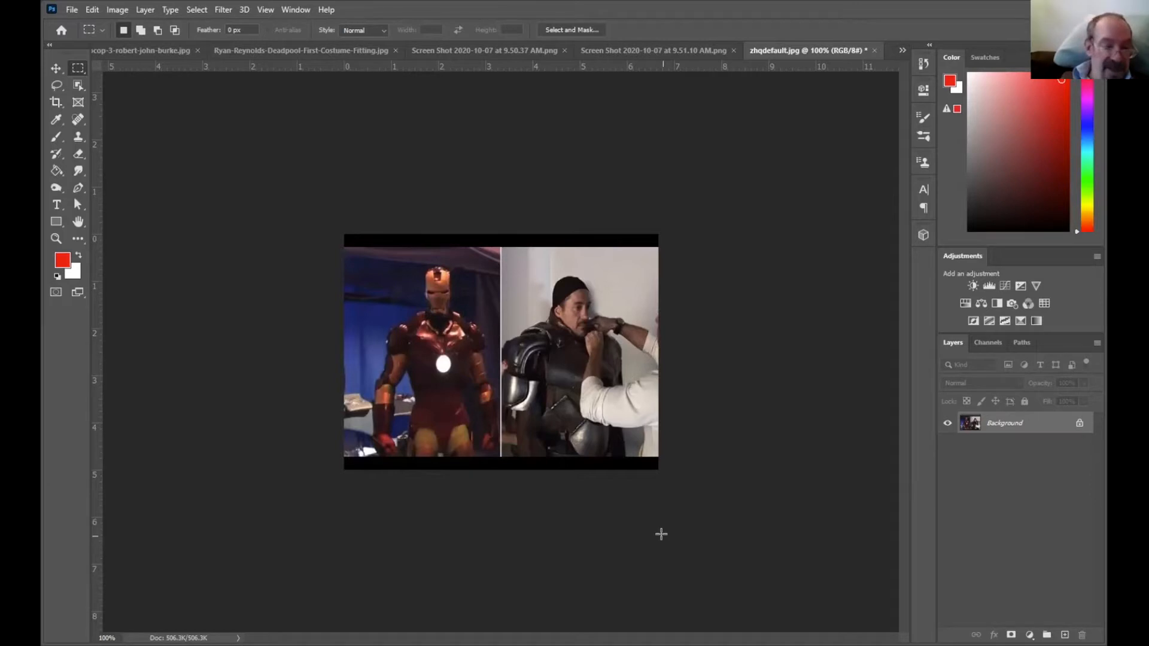
Copy the Background onto a new layer and choose the Rectangular Marquee tool.
key(ctrl+j)
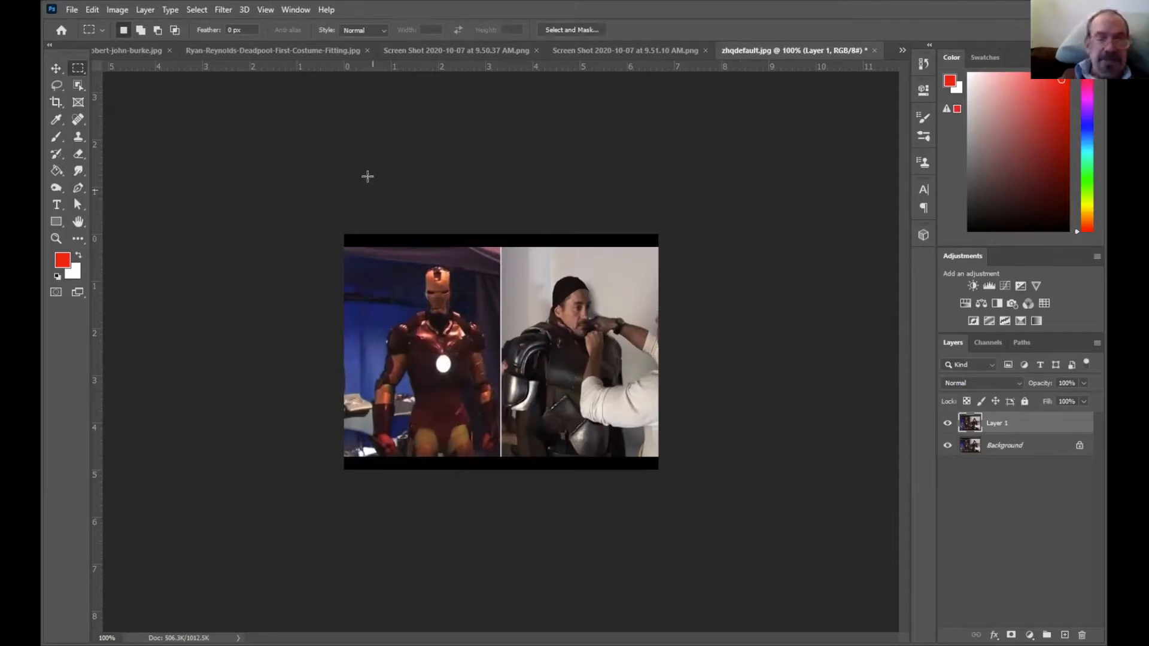
right_click(78, 67)
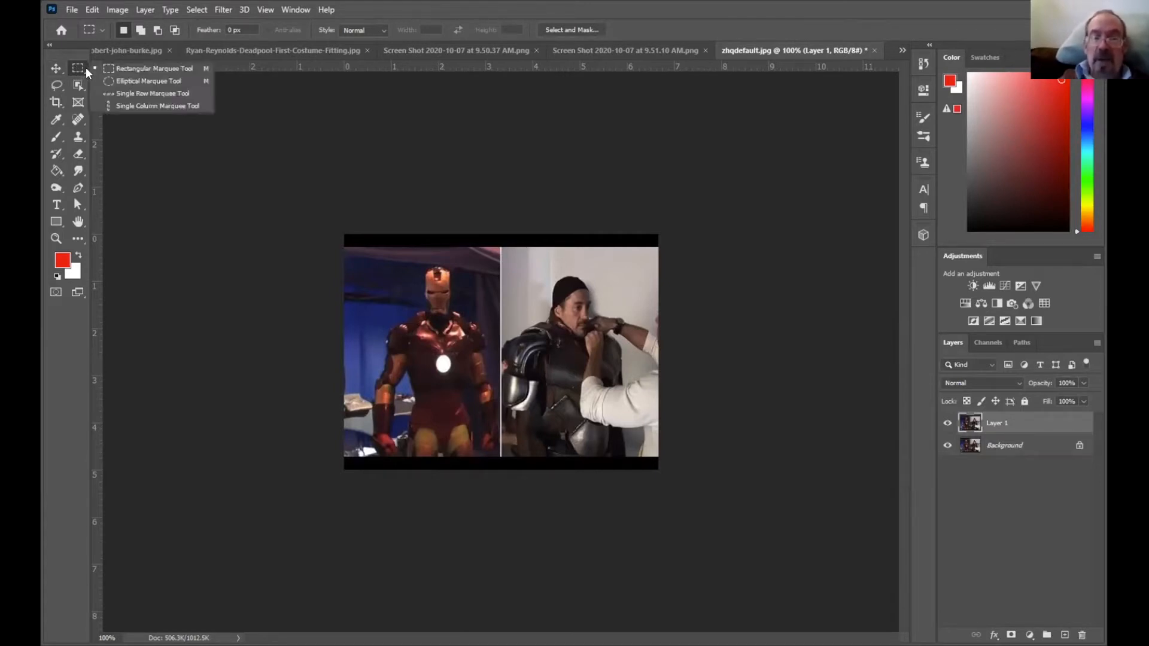
click(141, 69)
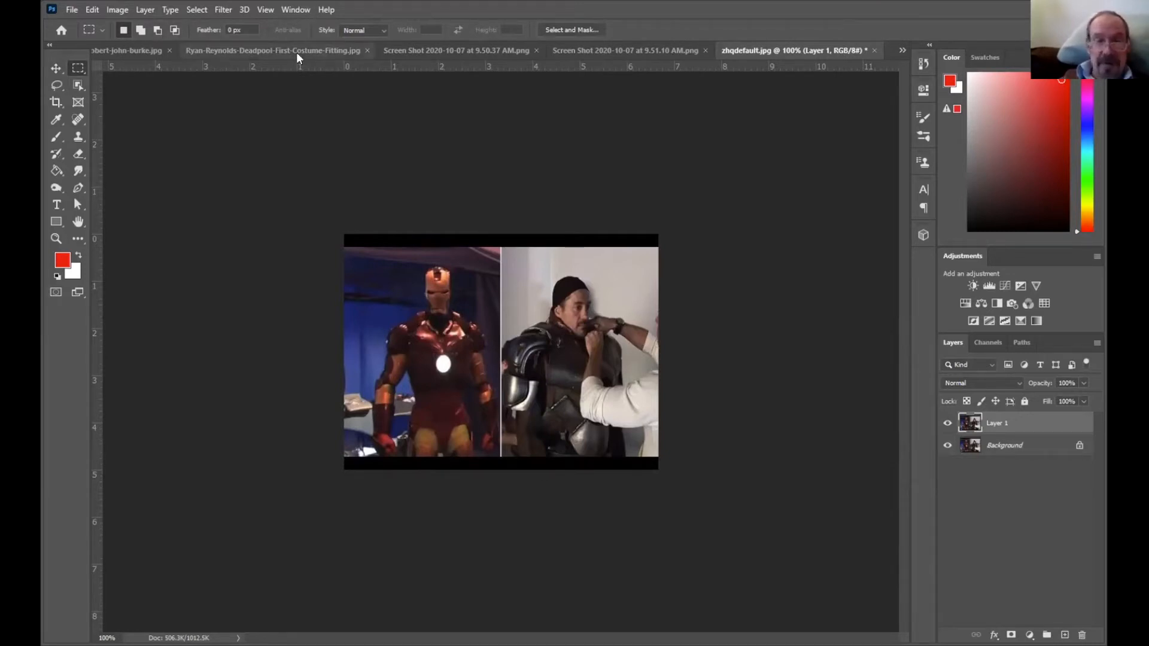
Select a rectangle of backdrop beside Iron Man's head and add a second rectangle overlapping its lower corner.
click(141, 31)
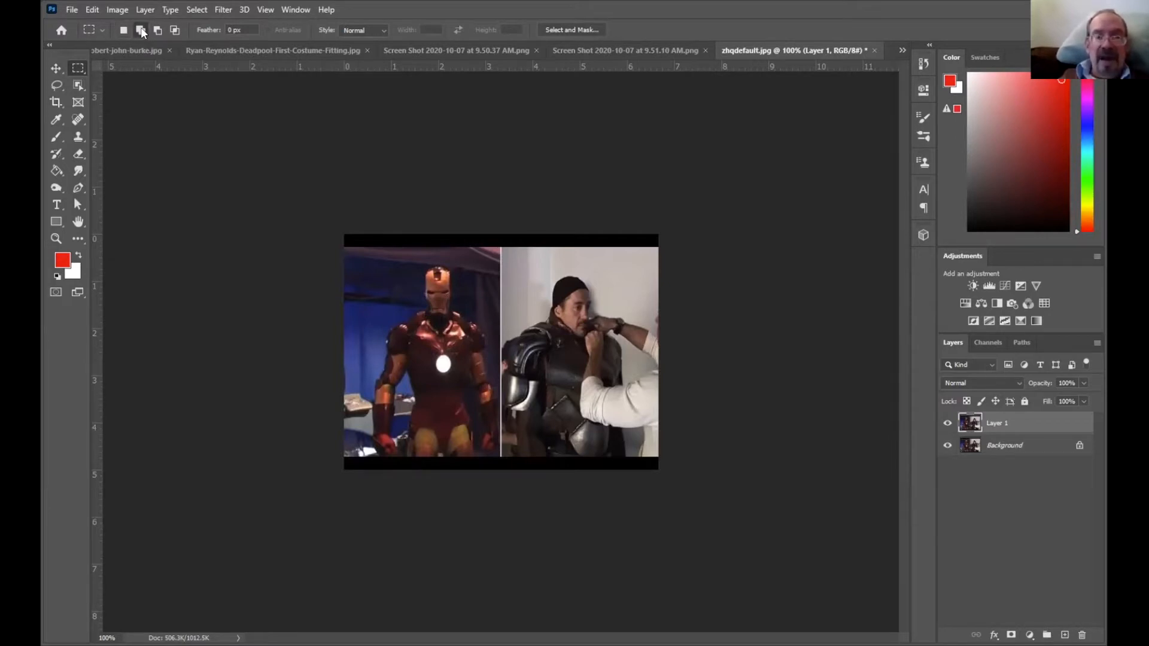
click(124, 32)
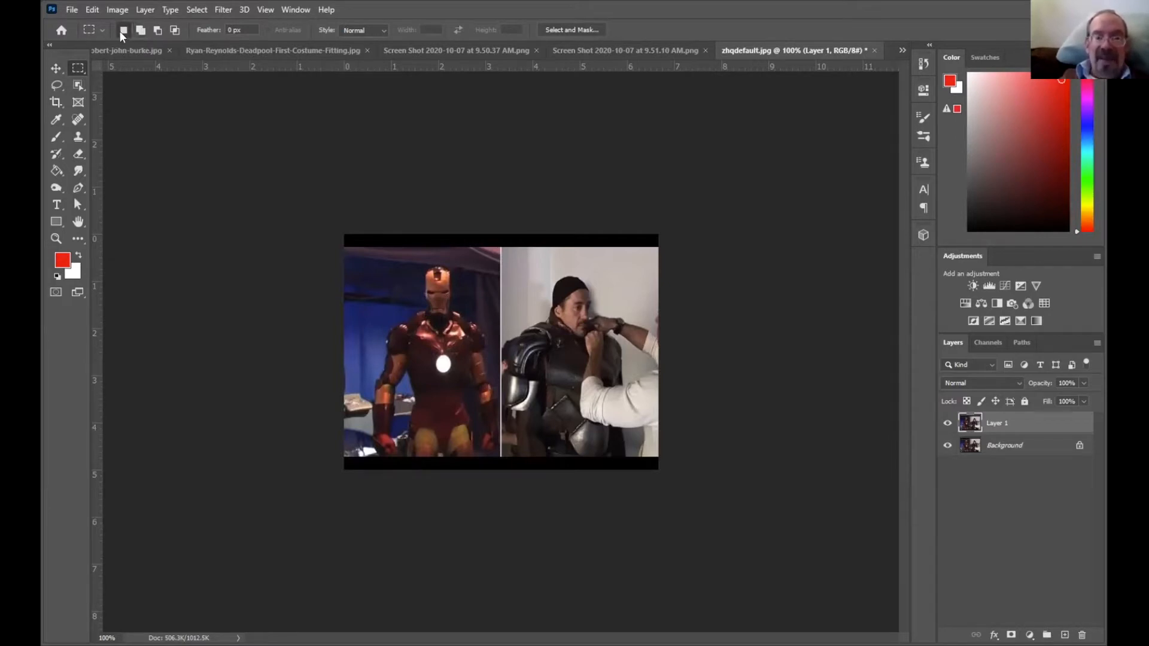
drag(357, 252, 400, 301)
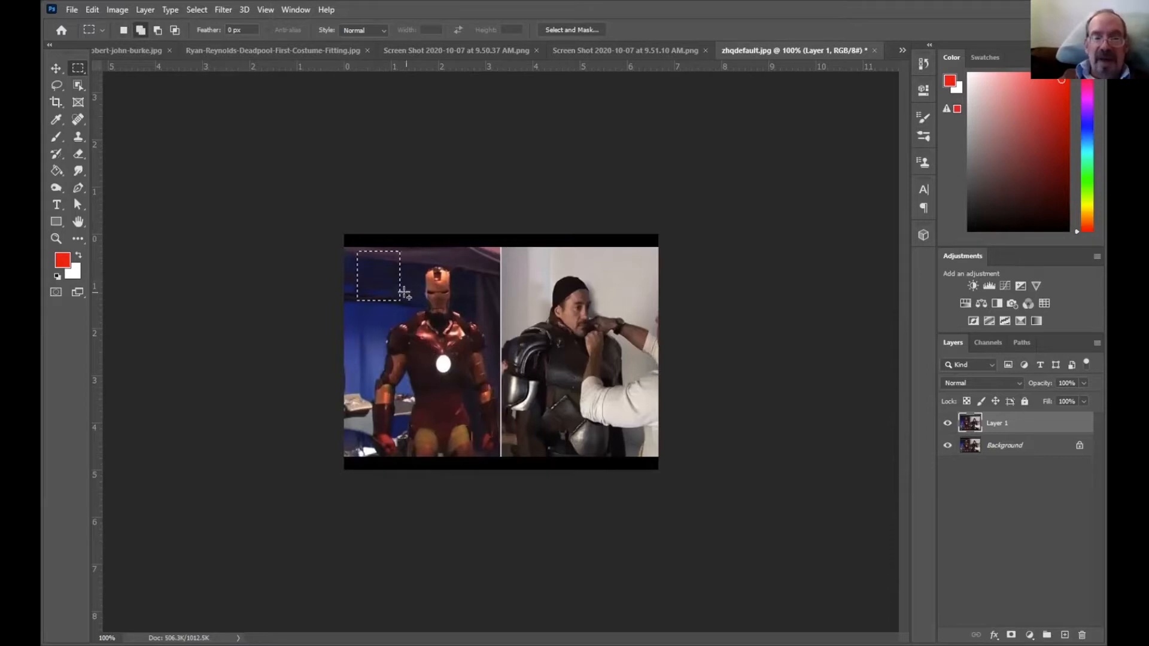
drag(384, 283, 427, 325)
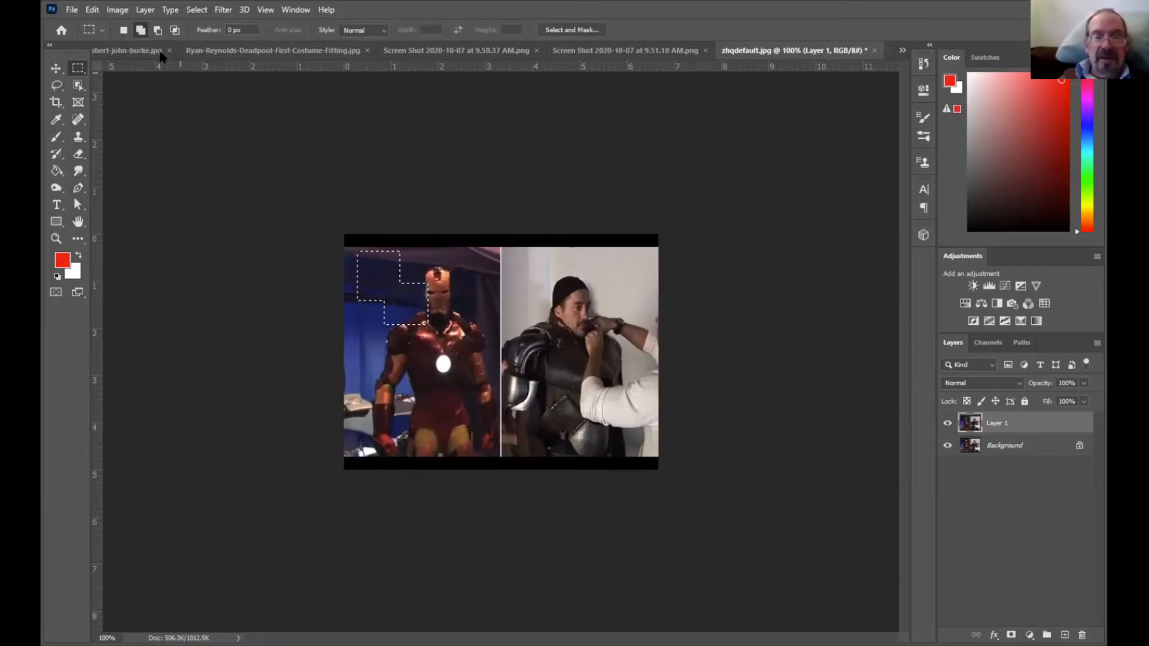
Subtract a rectangle from the lower part of the selection and intersect the remainder with another rectangle.
click(158, 30)
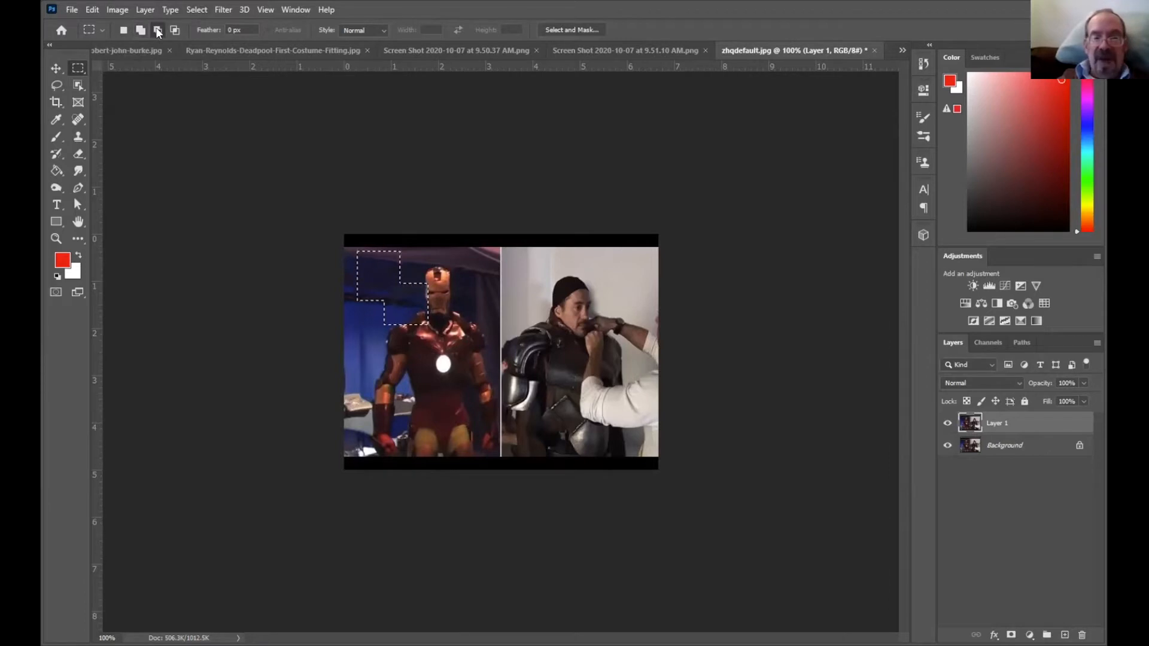
drag(364, 289, 482, 406)
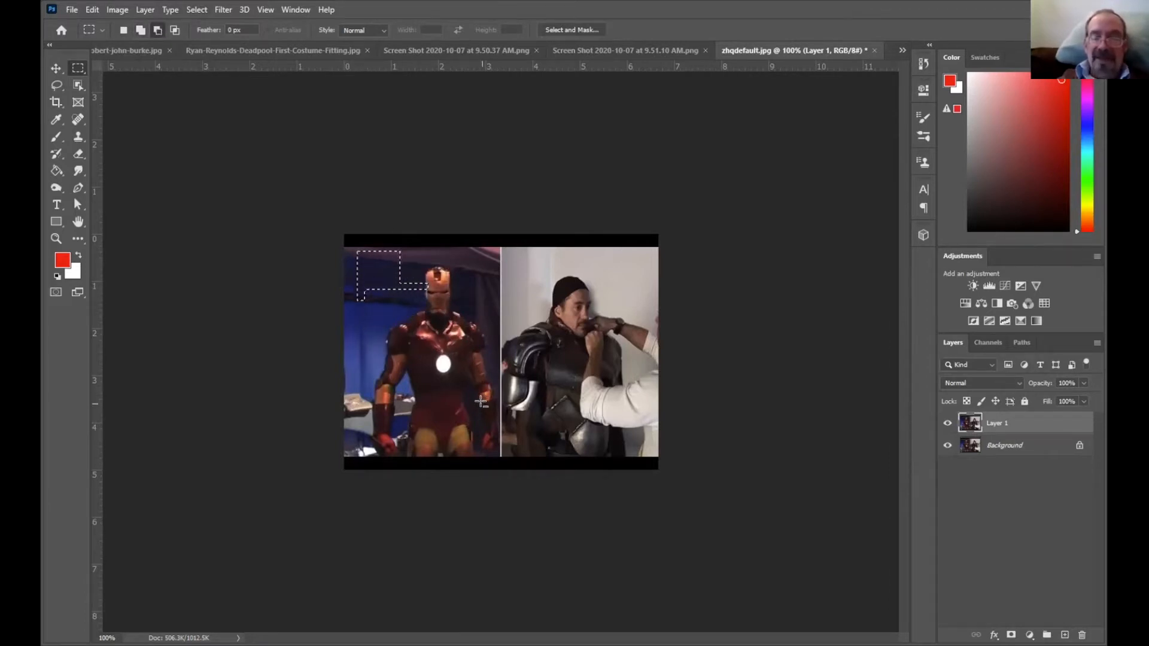
click(174, 31)
drag(376, 265, 453, 333)
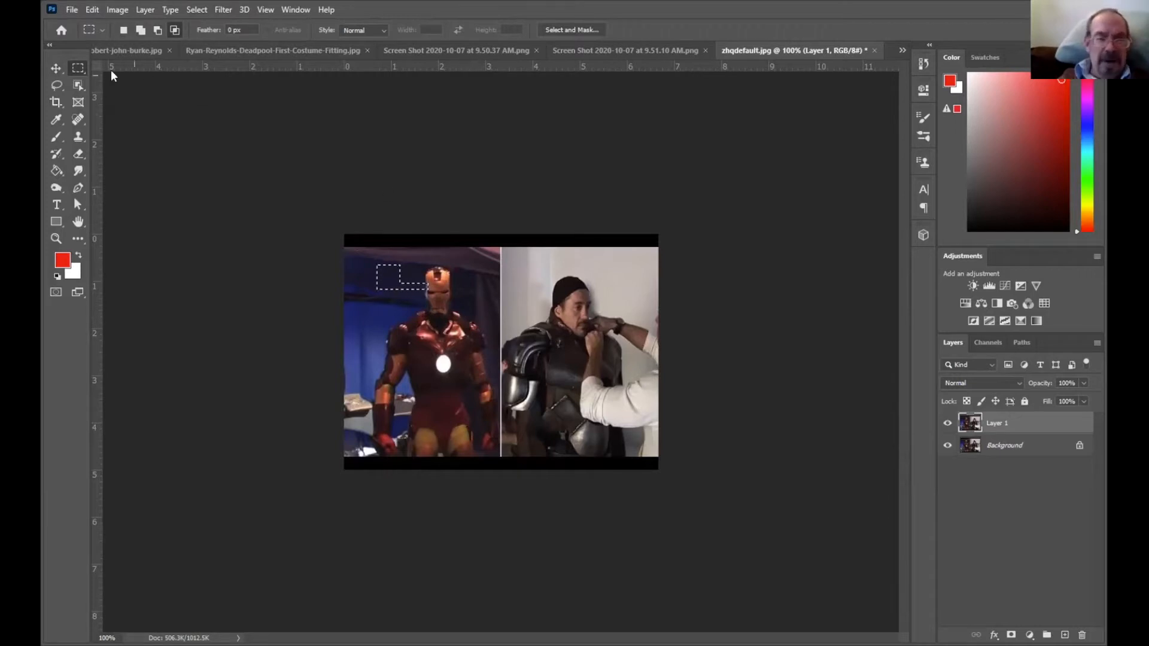
Set the marquee back to New Selection mode and deselect the combined area.
click(125, 32)
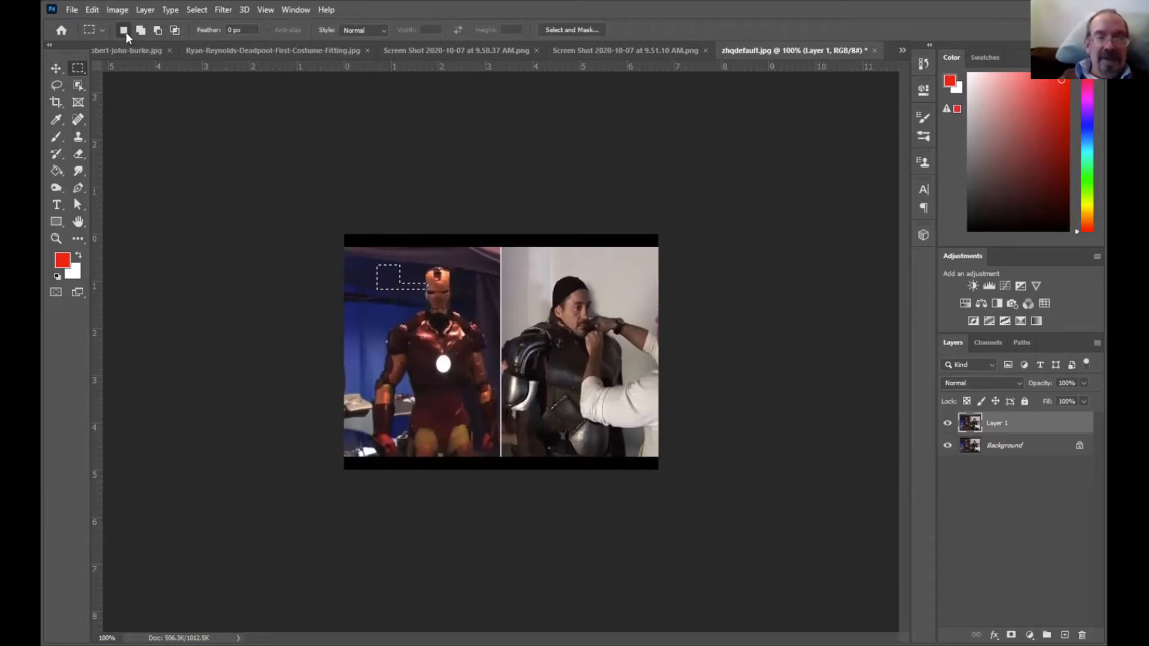
click(197, 9)
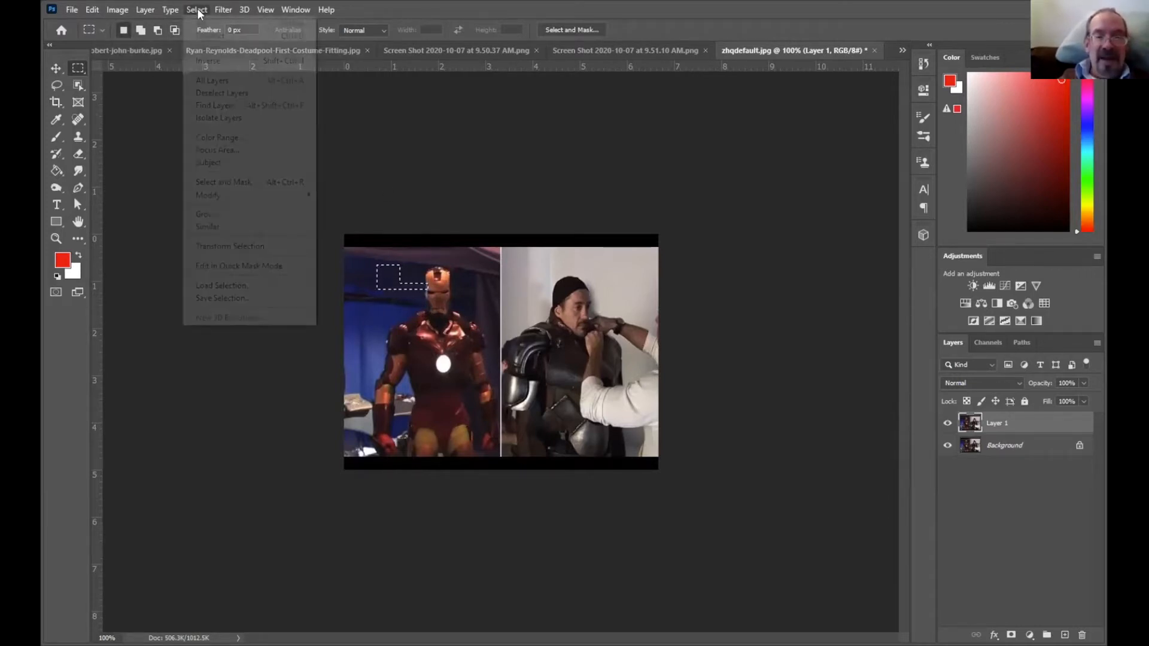
click(208, 37)
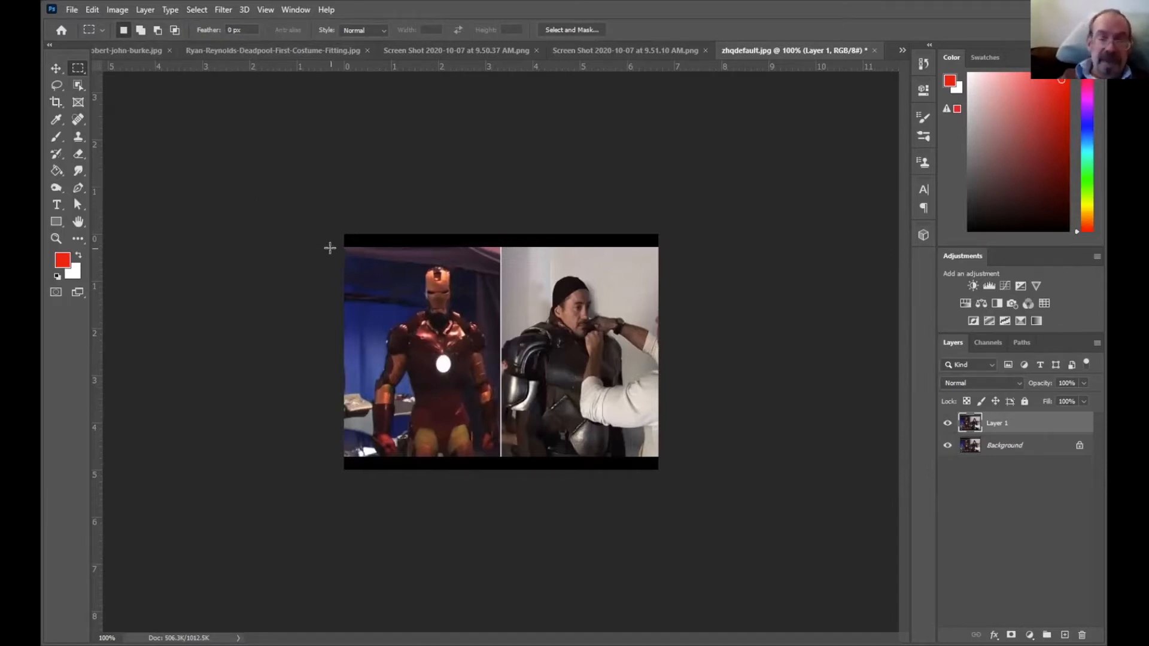
Select the Iron Man half of the image with a rectangular marquee about 3.35 by 4.42 in, and shift the selection slightly.
drag(334, 248, 500, 454)
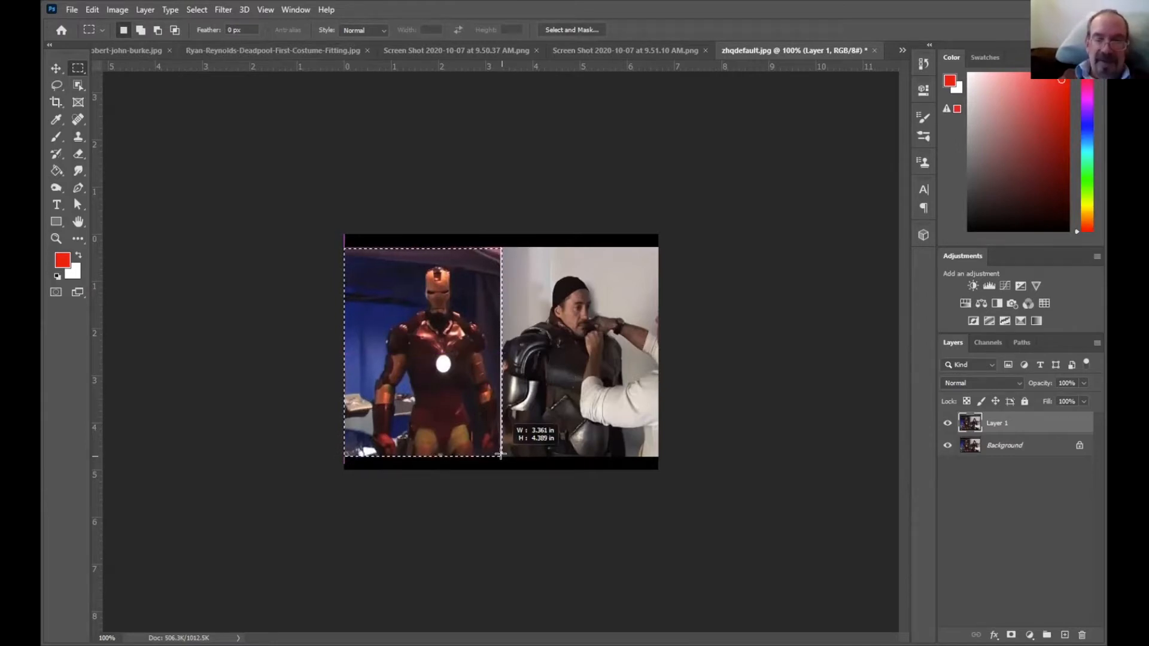
drag(501, 455, 500, 455)
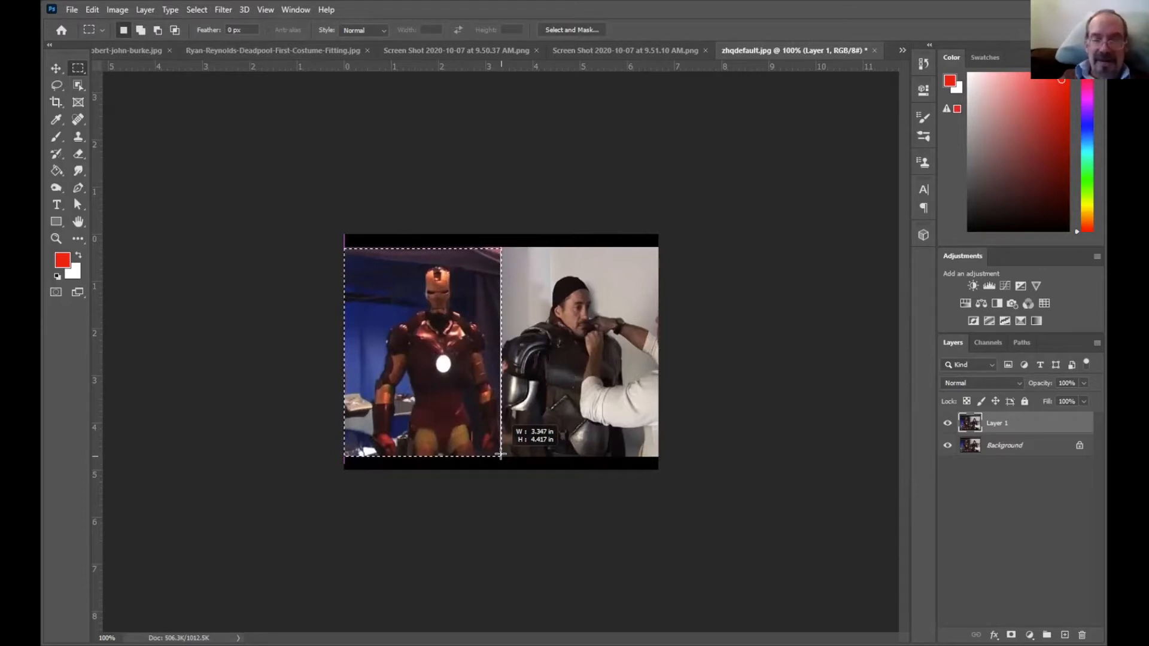
drag(500, 456, 500, 456)
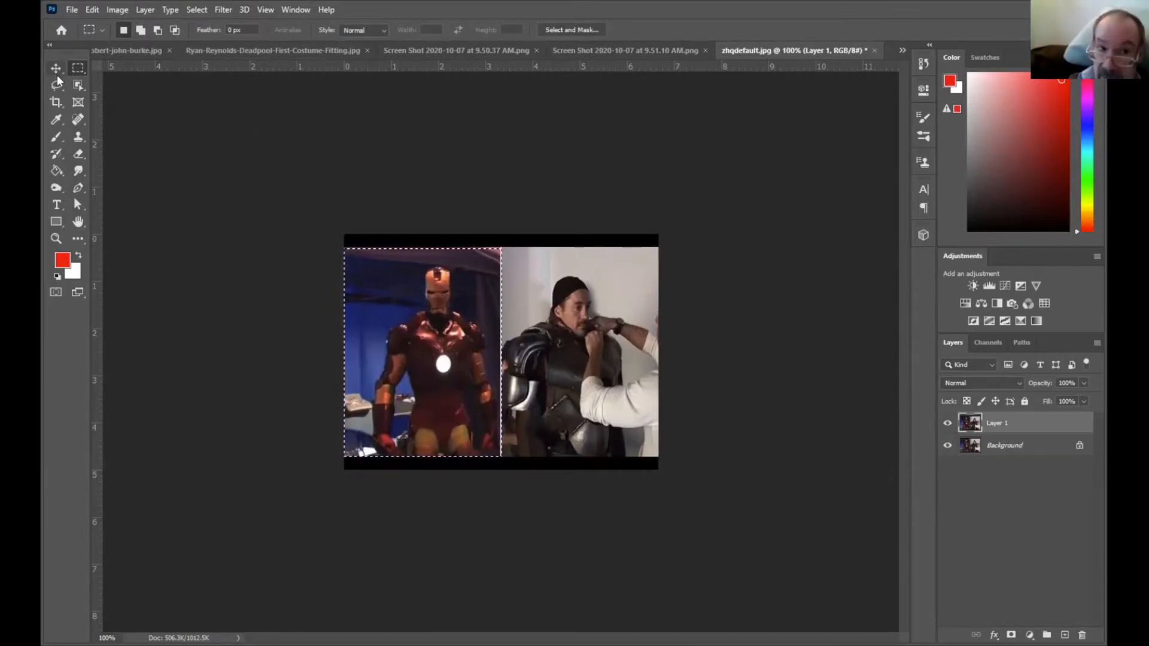
mouse_move(386, 368)
mouse_down()
mouse_move(422, 350)
mouse_move(406, 363)
mouse_up()
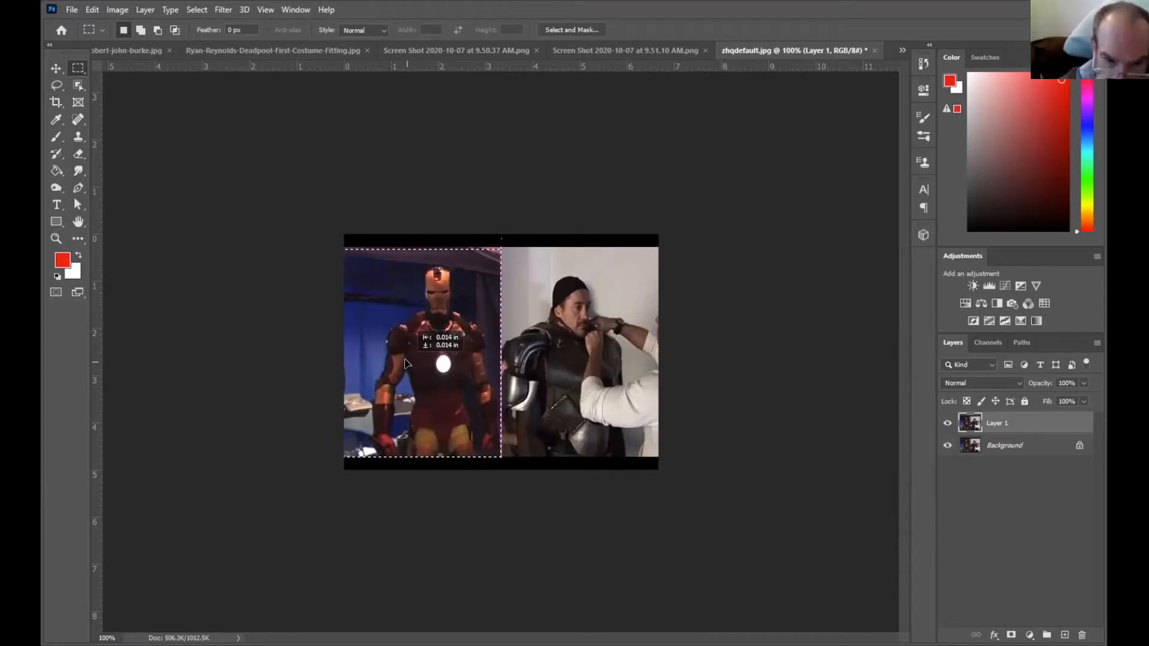
drag(403, 362, 419, 348)
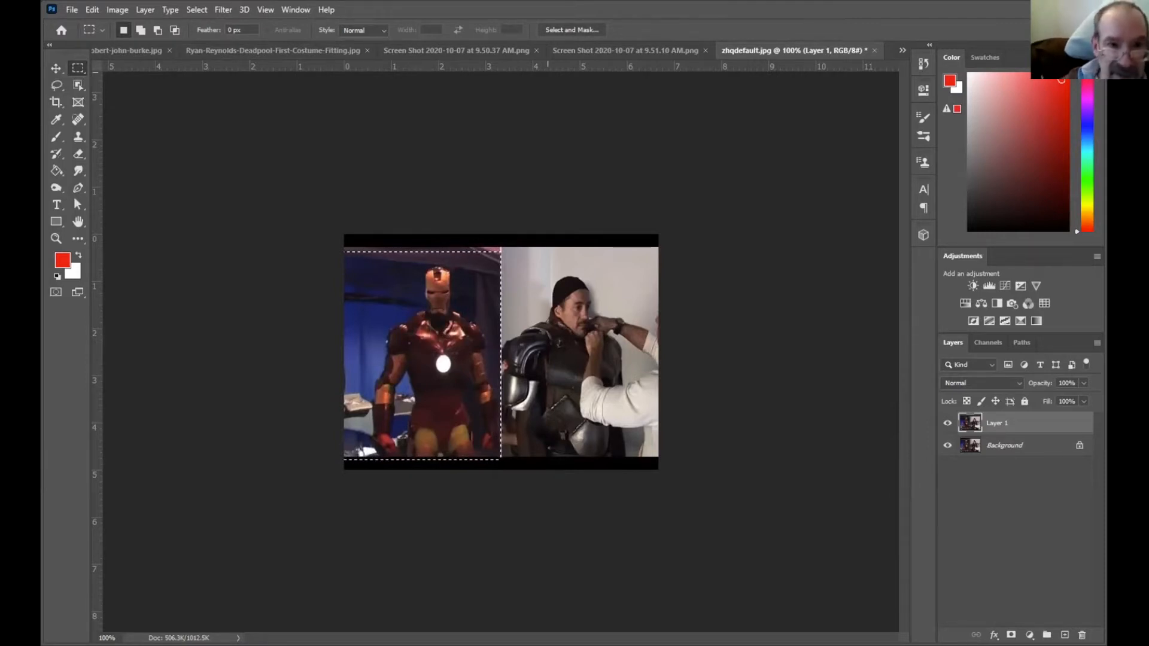
Transform the marquee selection, adjusting its upper, inner and lower edges to fit the Iron Man half exactly, and apply it.
click(197, 9)
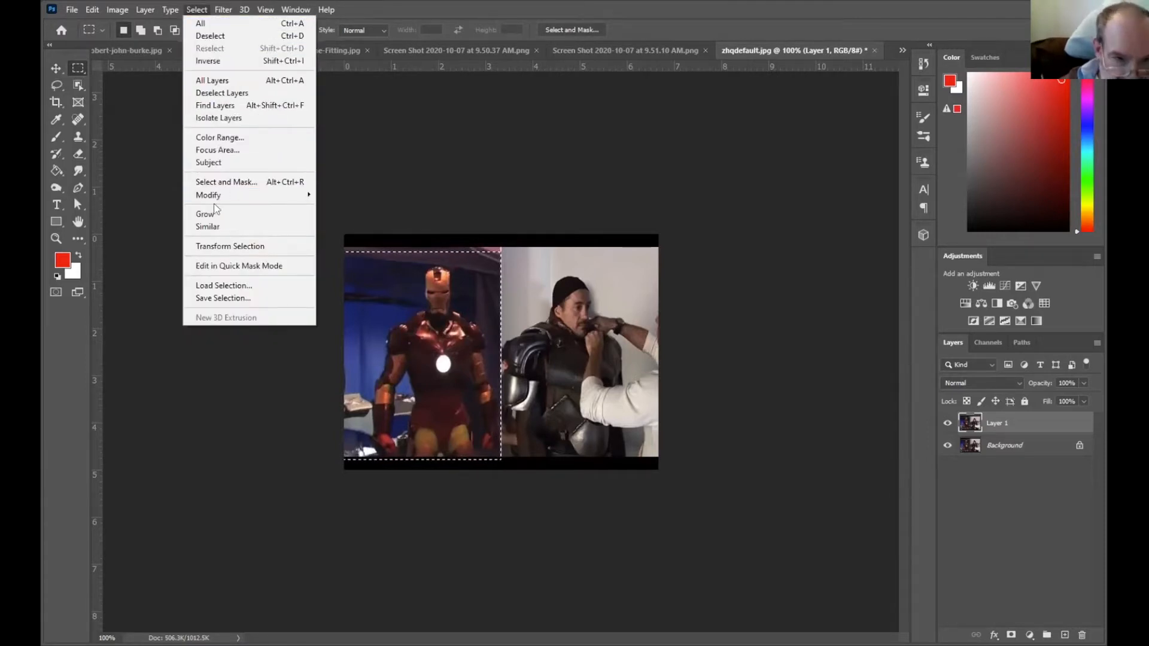
click(263, 246)
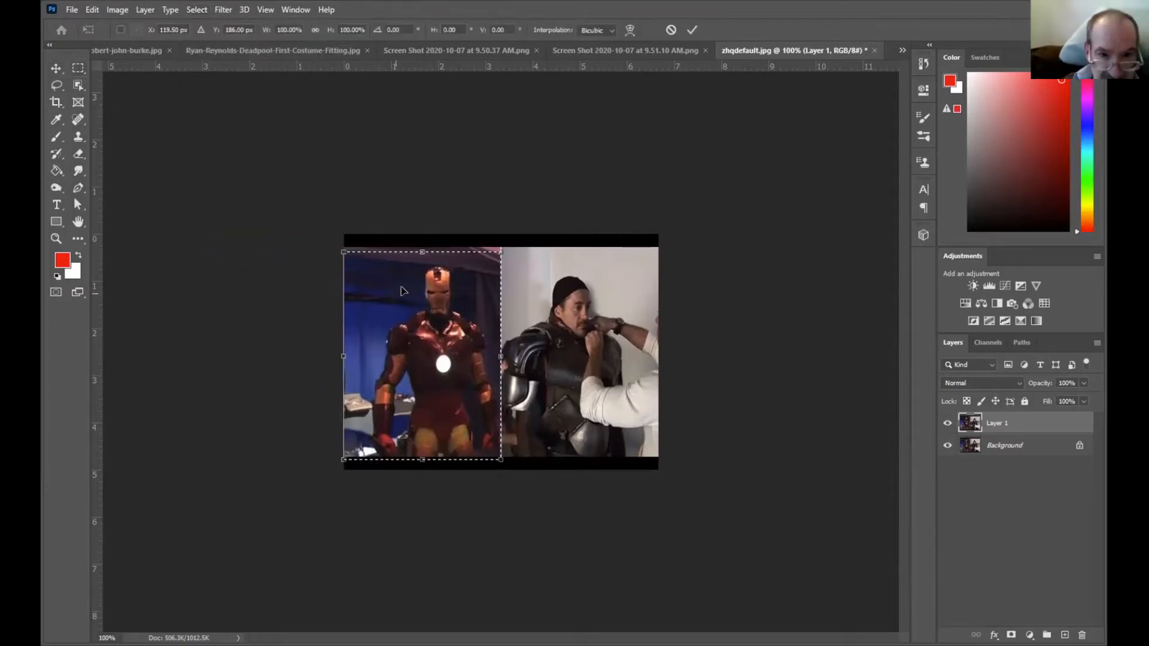
drag(422, 252, 425, 248)
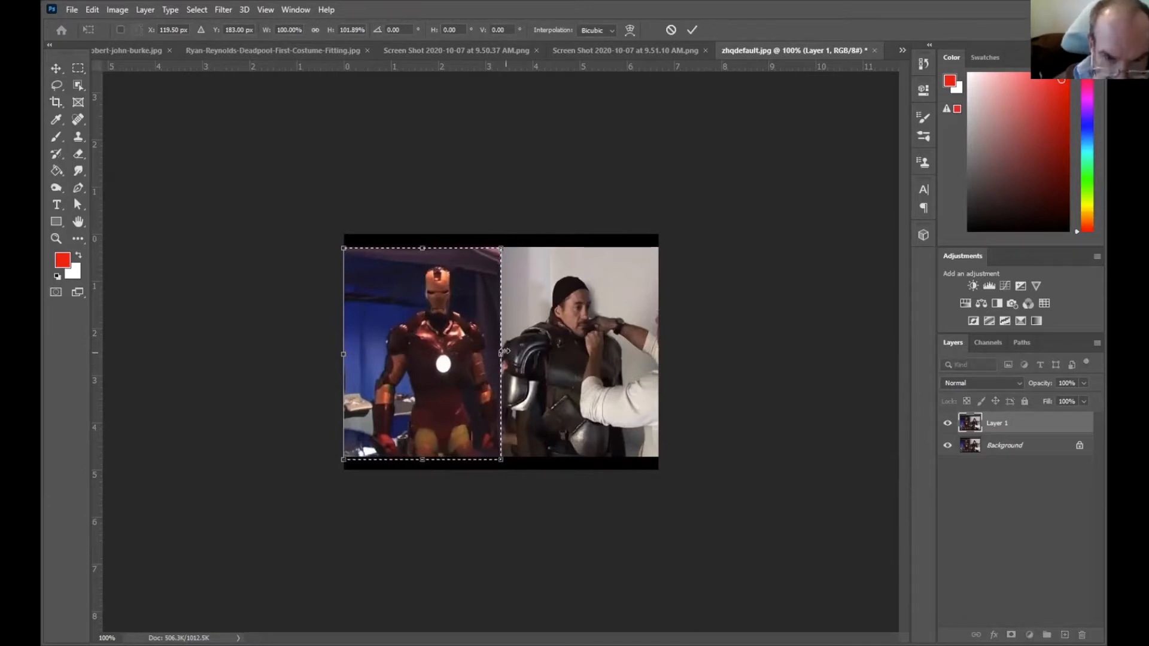
drag(500, 355, 502, 356)
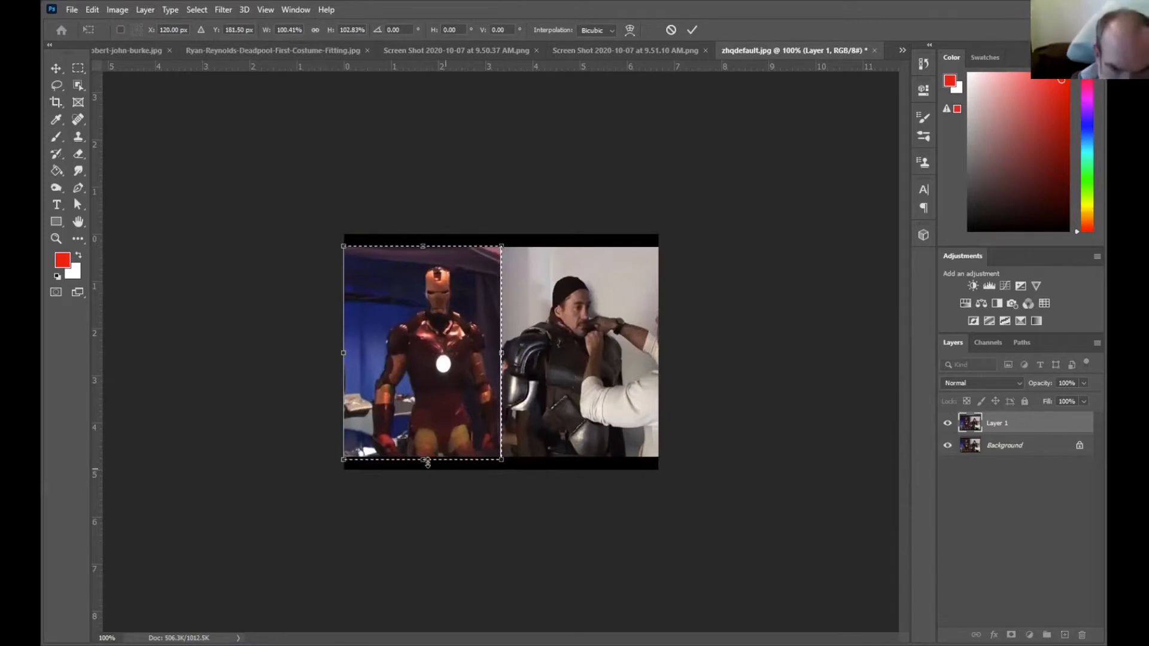
drag(422, 456, 427, 453)
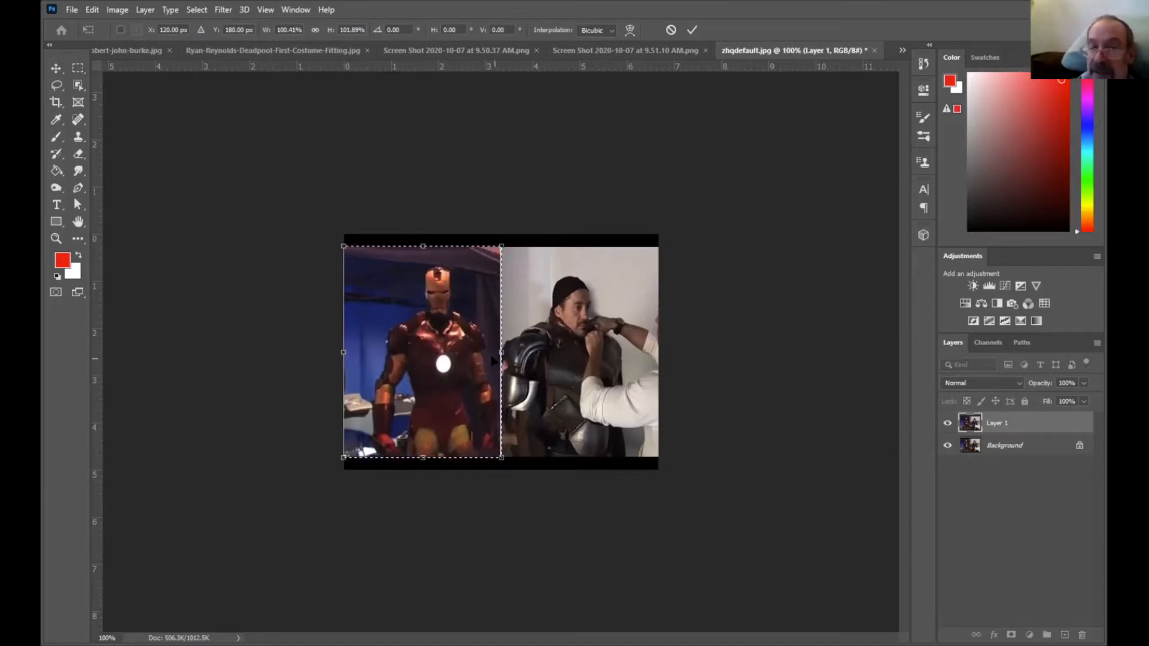
click(692, 29)
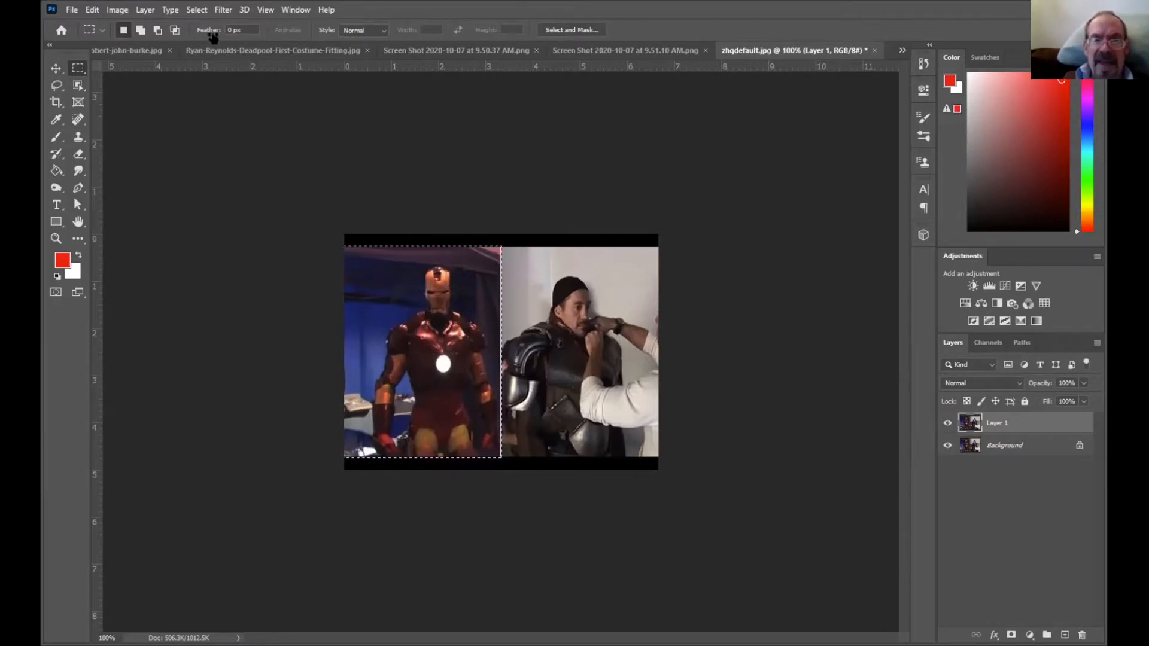
click(199, 10)
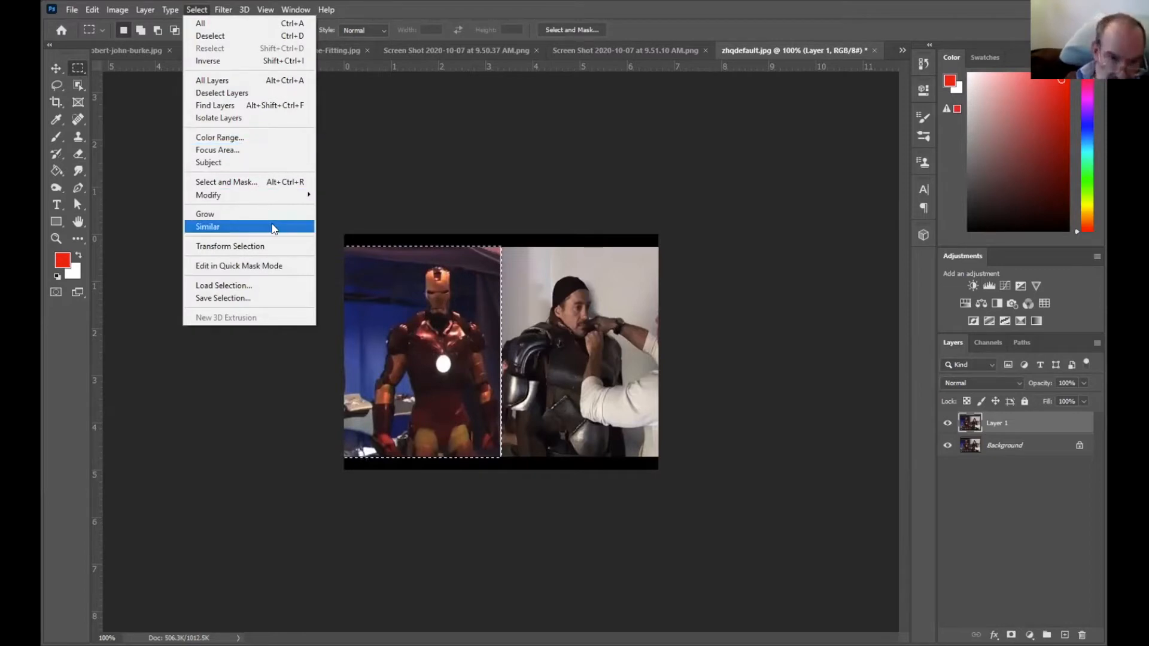
click(275, 256)
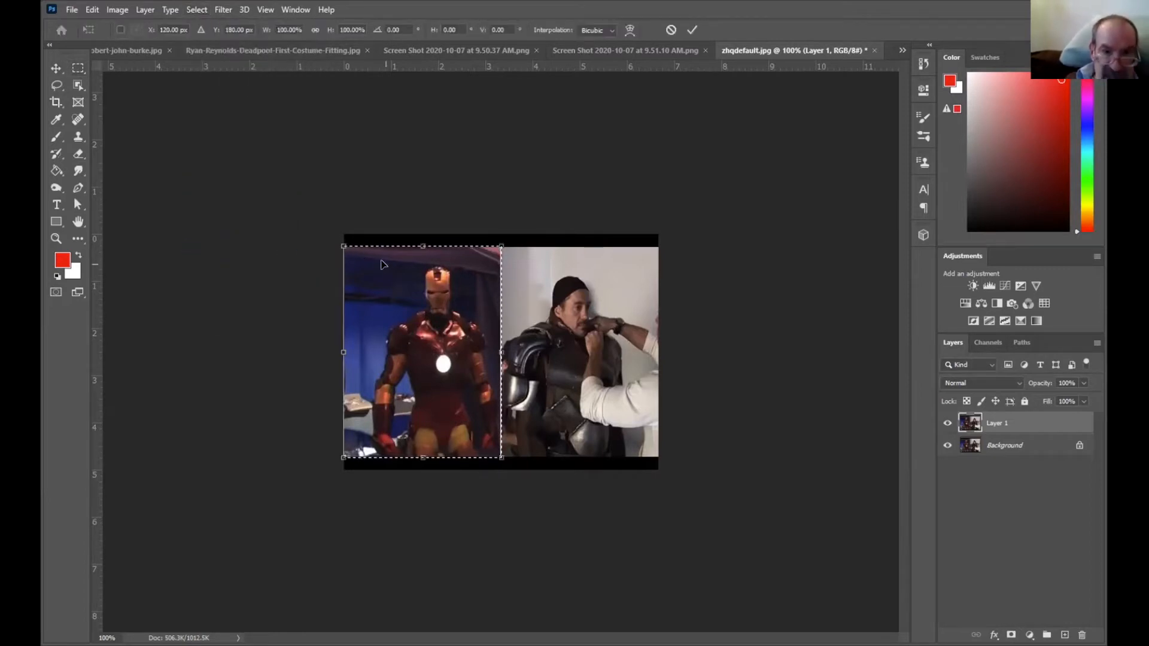
drag(424, 244, 423, 220)
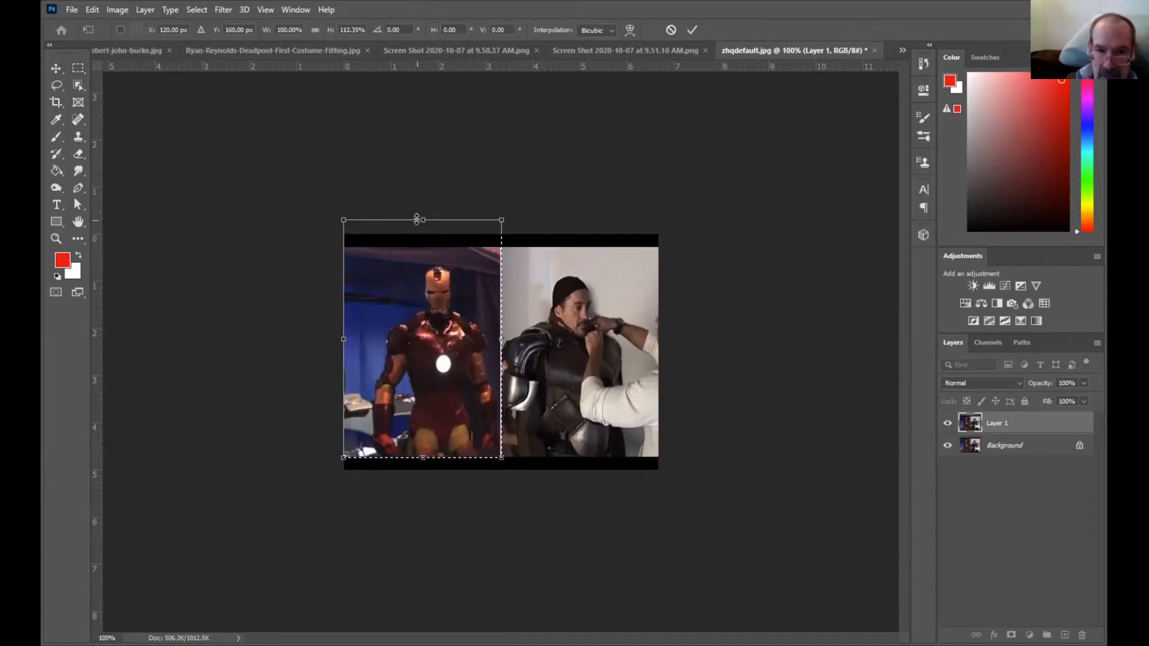
drag(423, 219, 423, 275)
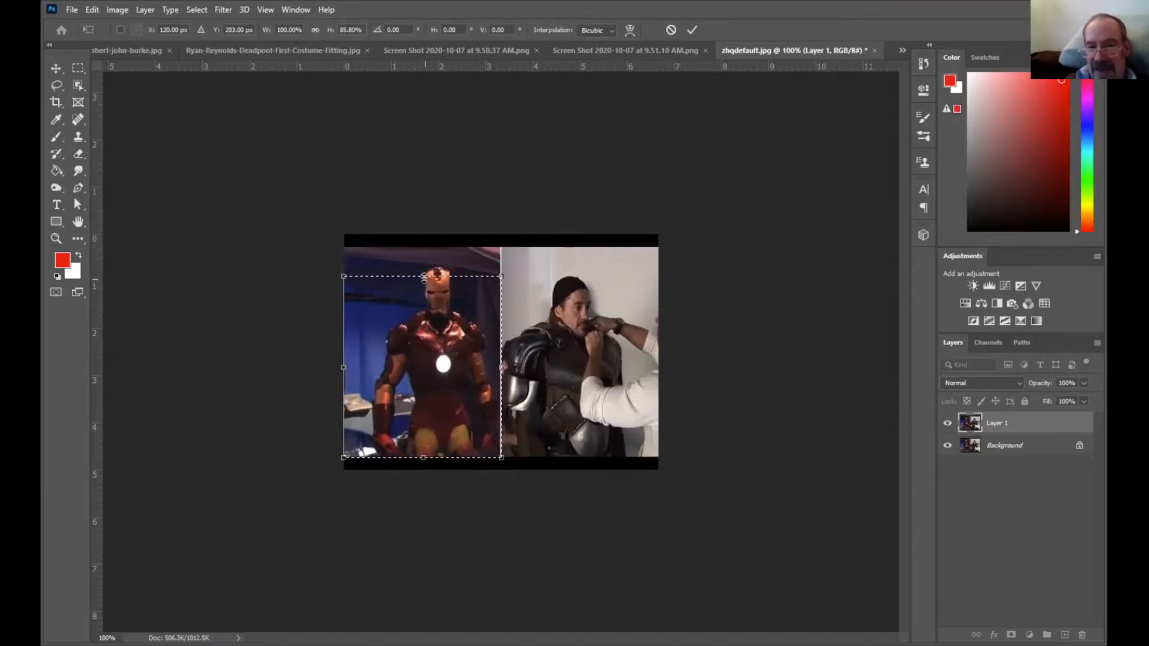
click(671, 30)
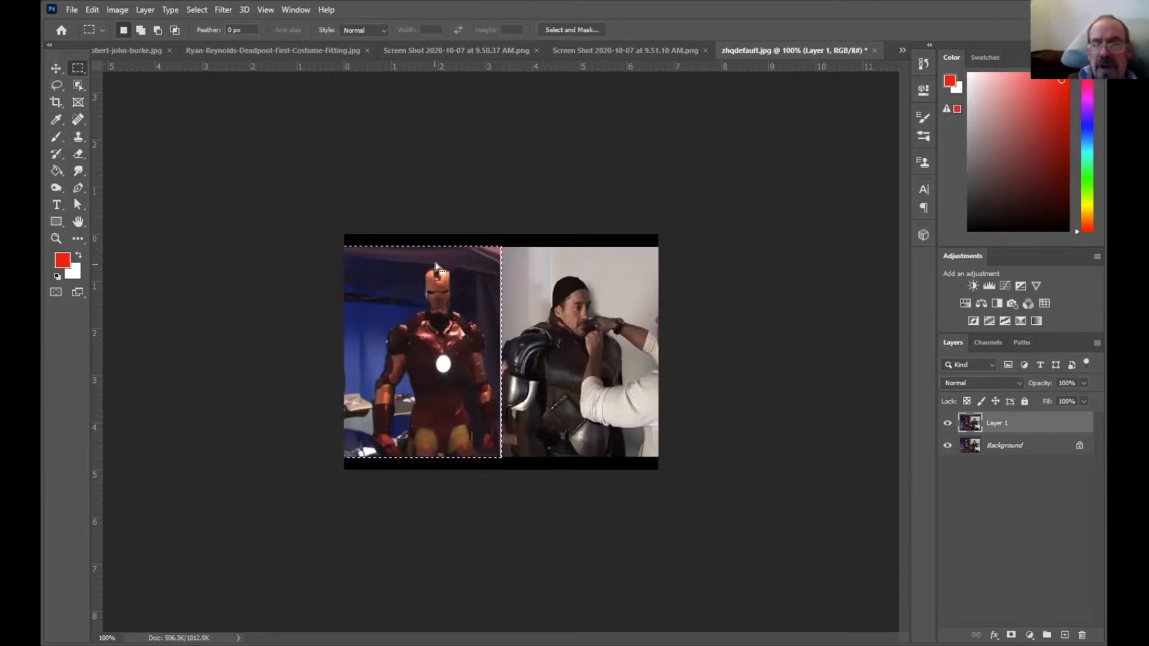
Transform the selection to pull the edge along the photo divider slightly toward Iron Man, and apply it.
click(194, 9)
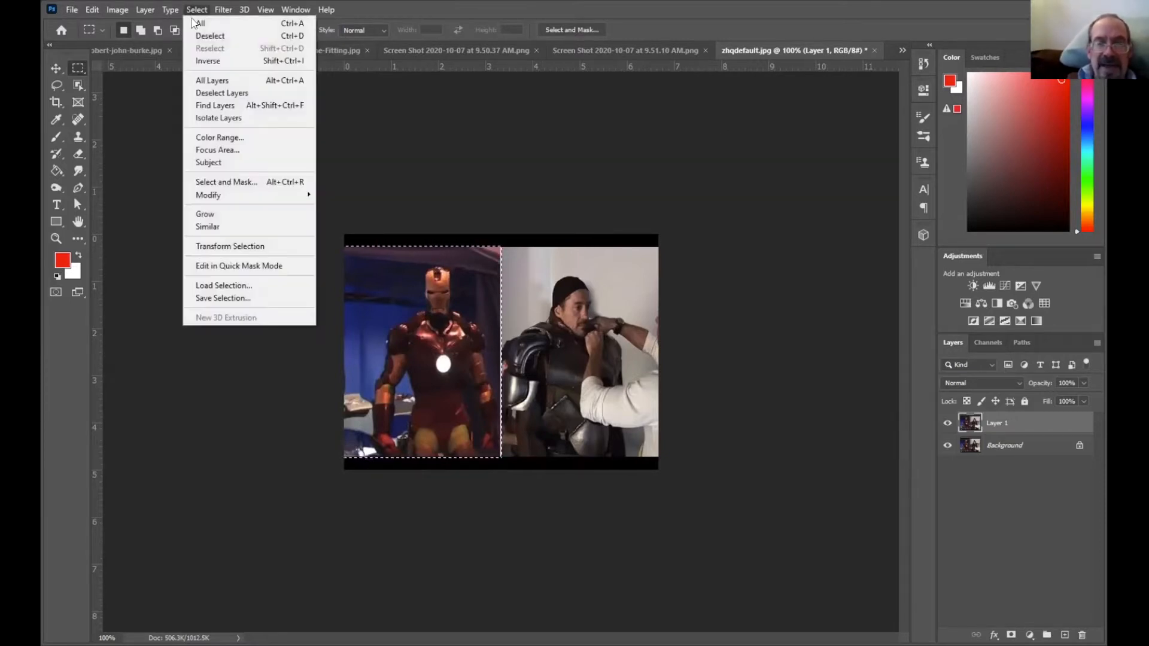
click(261, 248)
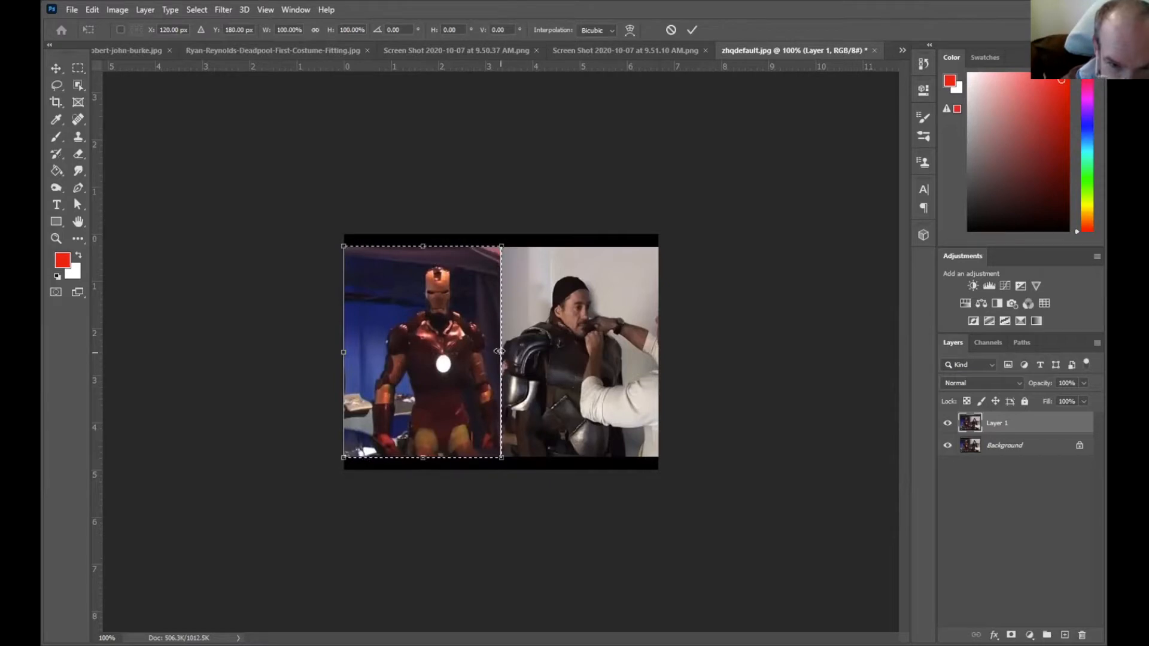
drag(500, 352, 497, 351)
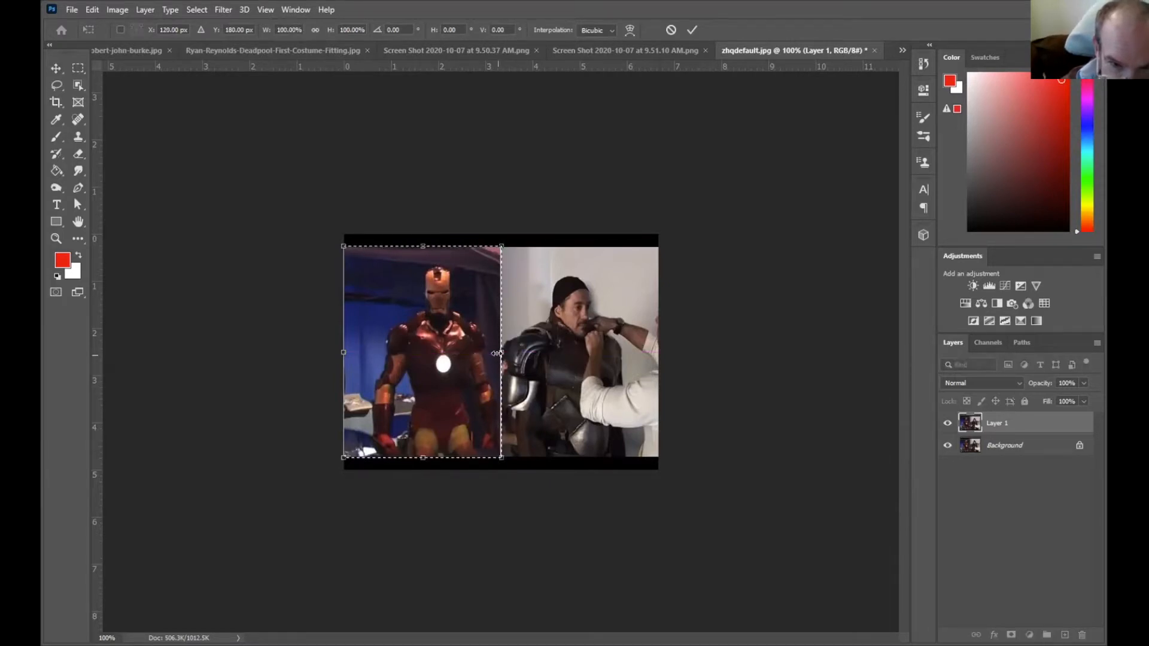
click(692, 30)
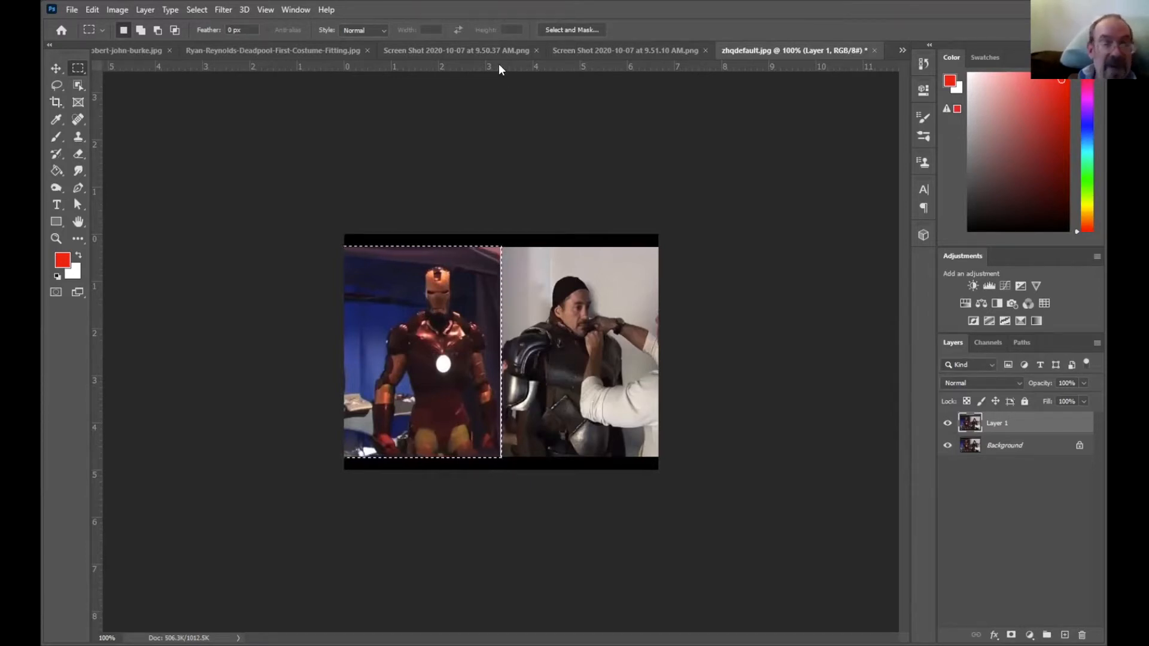
Deselect the Iron Man half and undo the deselection.
click(279, 84)
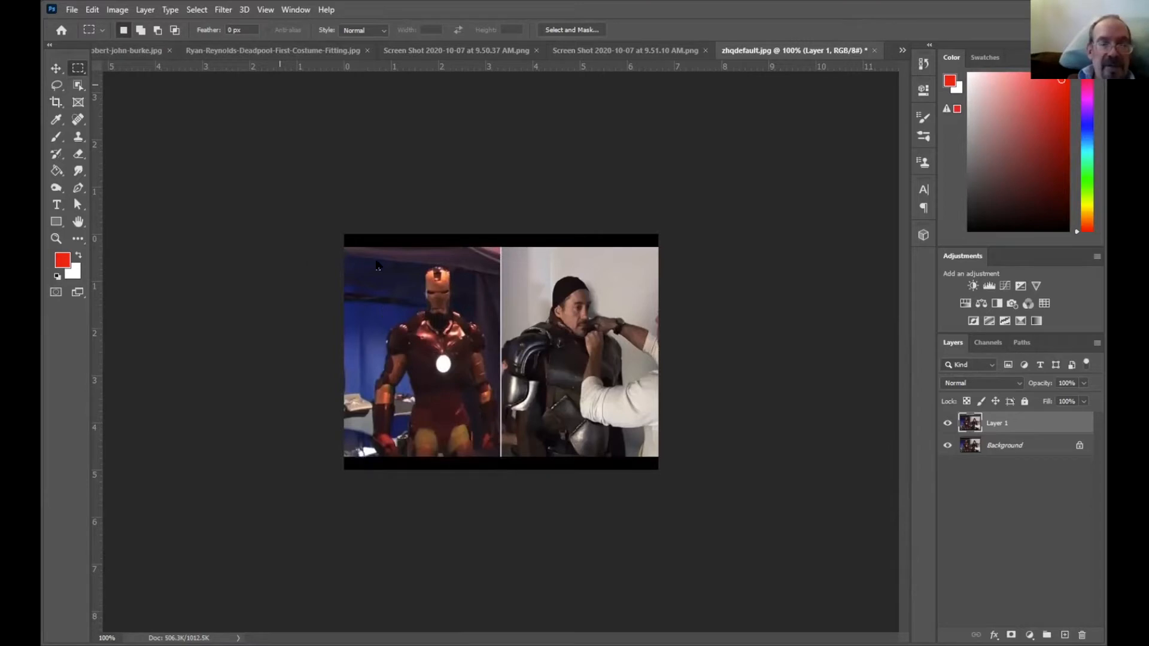
click(94, 9)
click(101, 23)
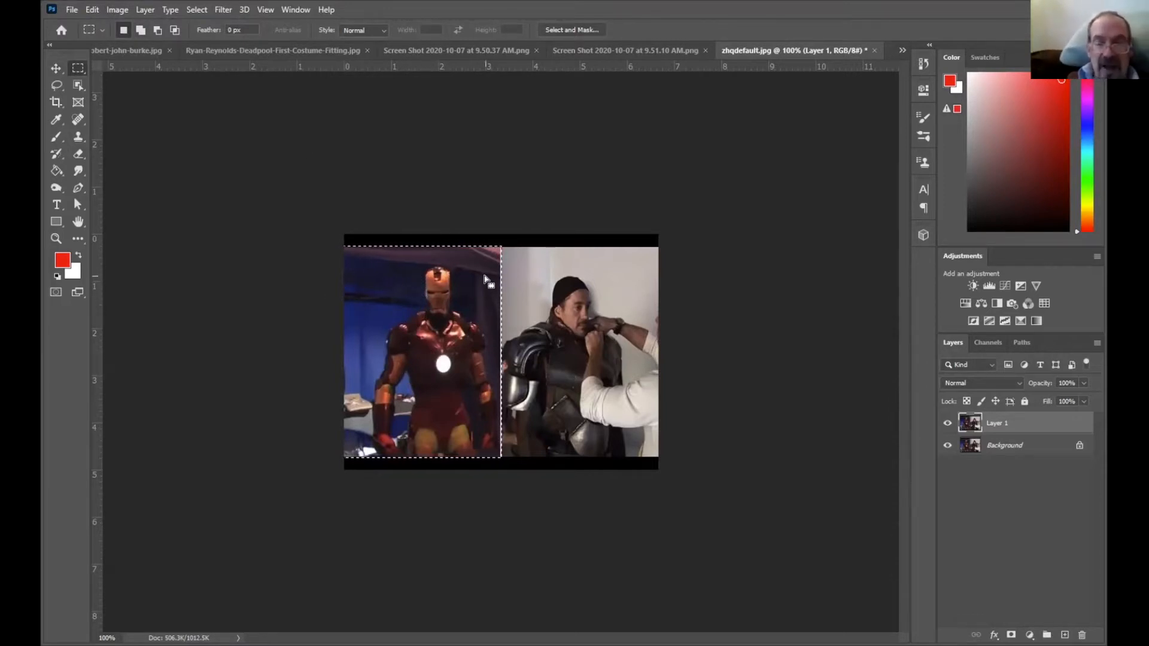
Open a Brightness/Contrast adjustment for the selected Iron Man half, clear of the image, and raise brightness to 150.
click(117, 11)
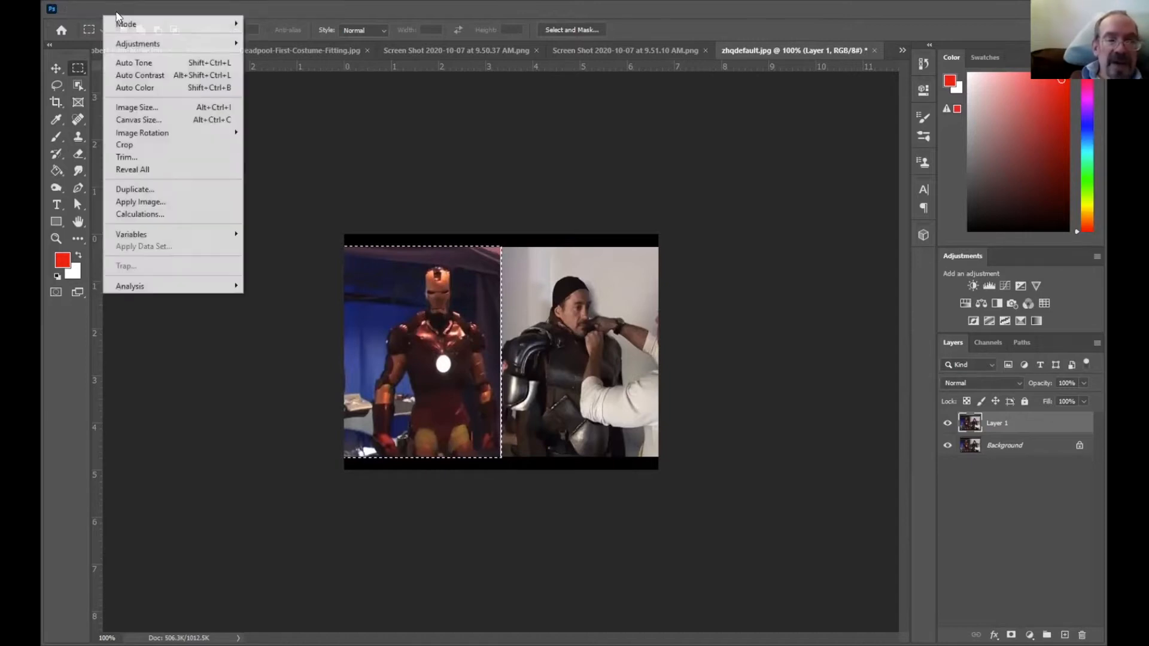
mouse_move(124, 47)
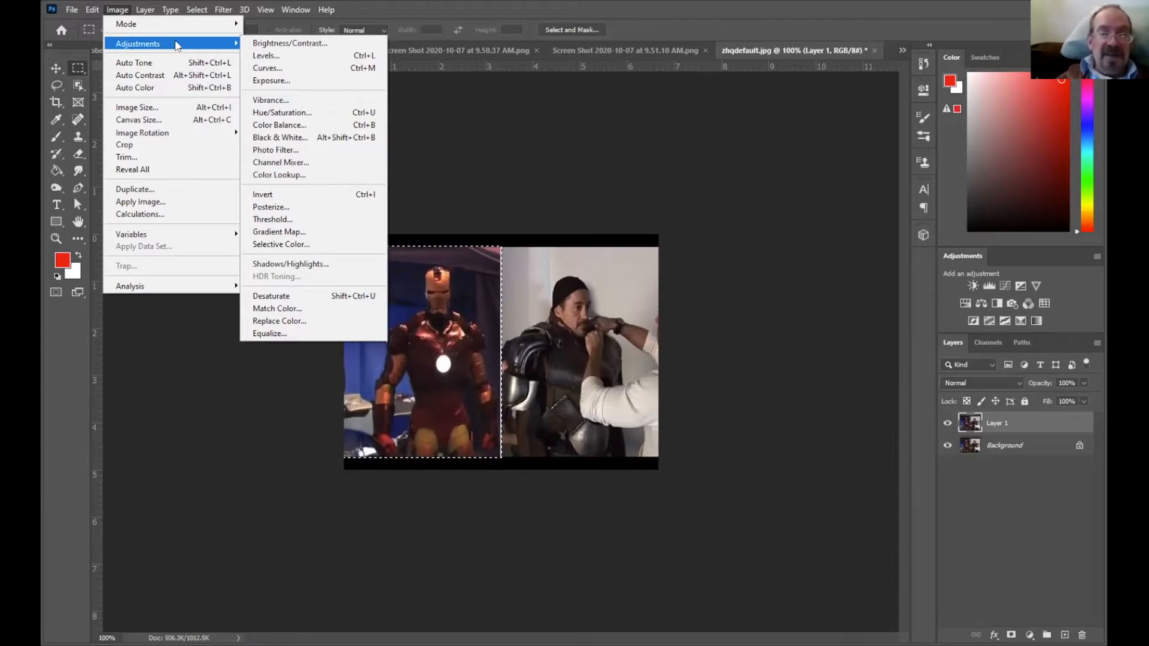
click(322, 44)
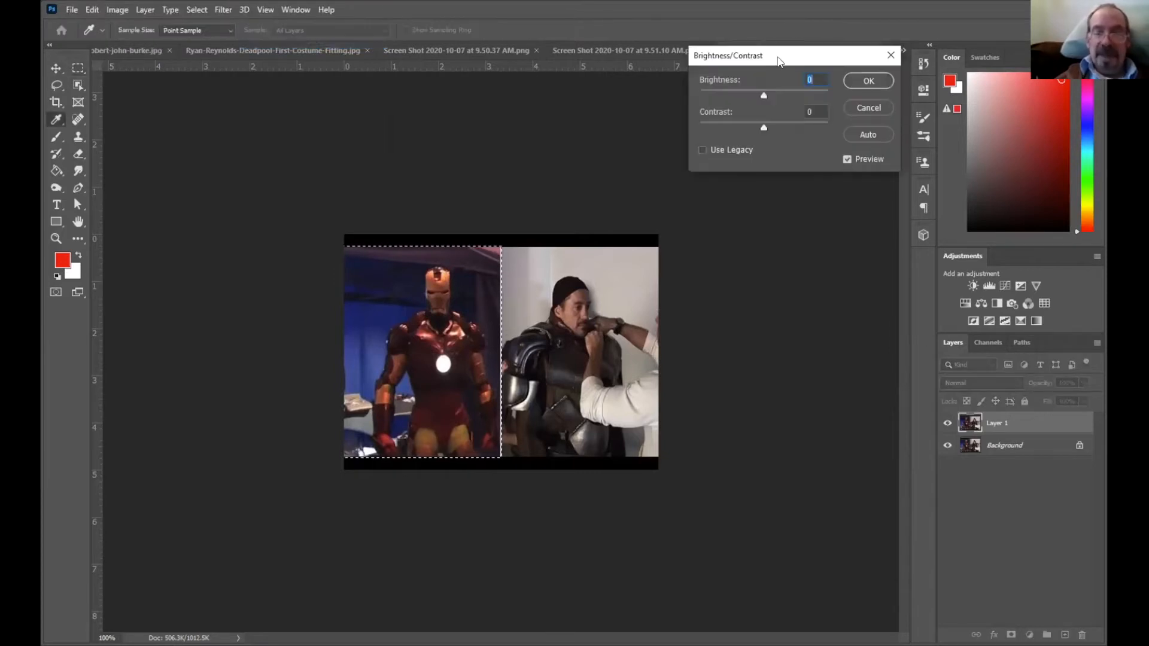
drag(772, 61, 577, 122)
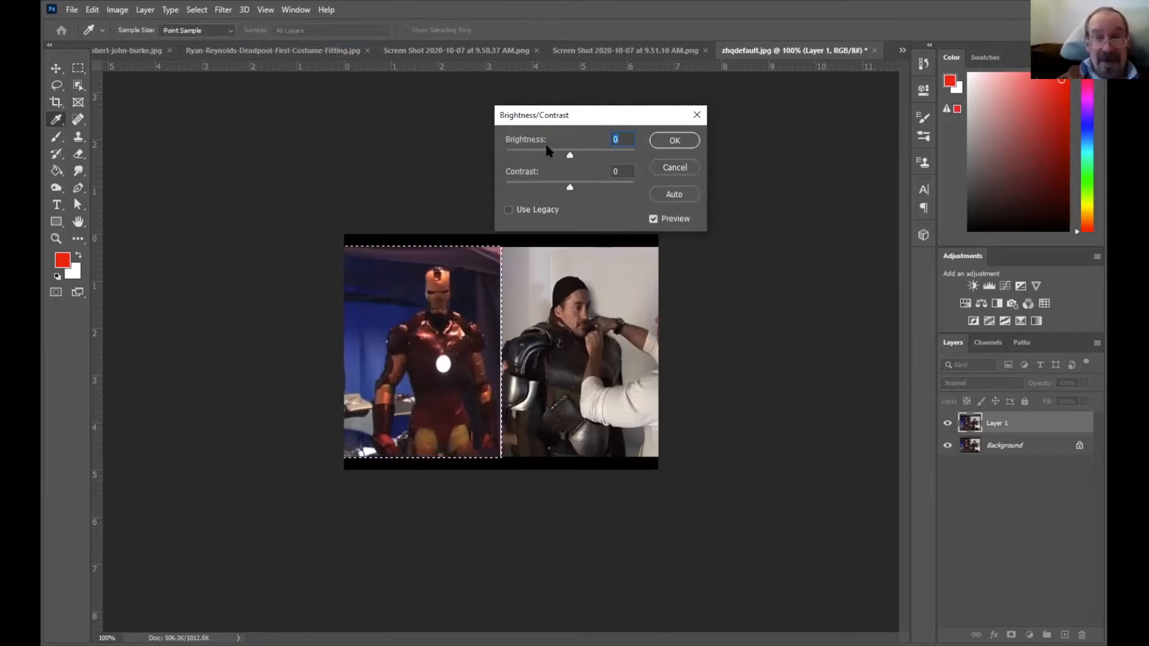
drag(569, 154, 638, 148)
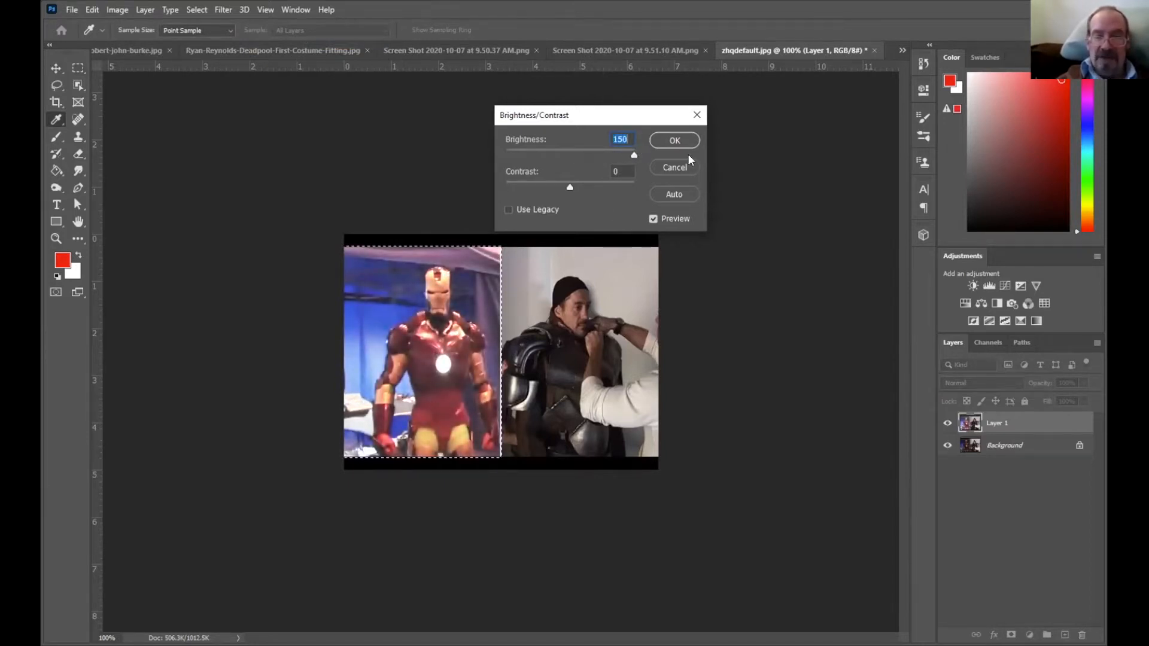
Lower the brightness to -104 and reset the Brightness/Contrast settings without closing the dialog.
drag(633, 154, 525, 157)
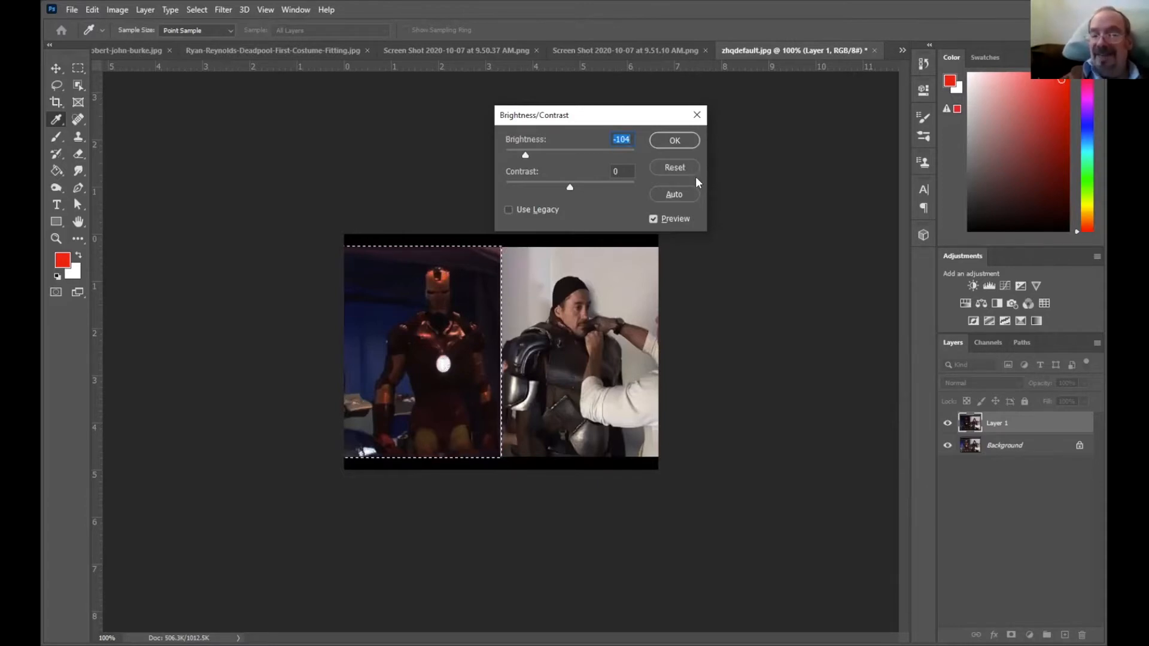
key(alt)
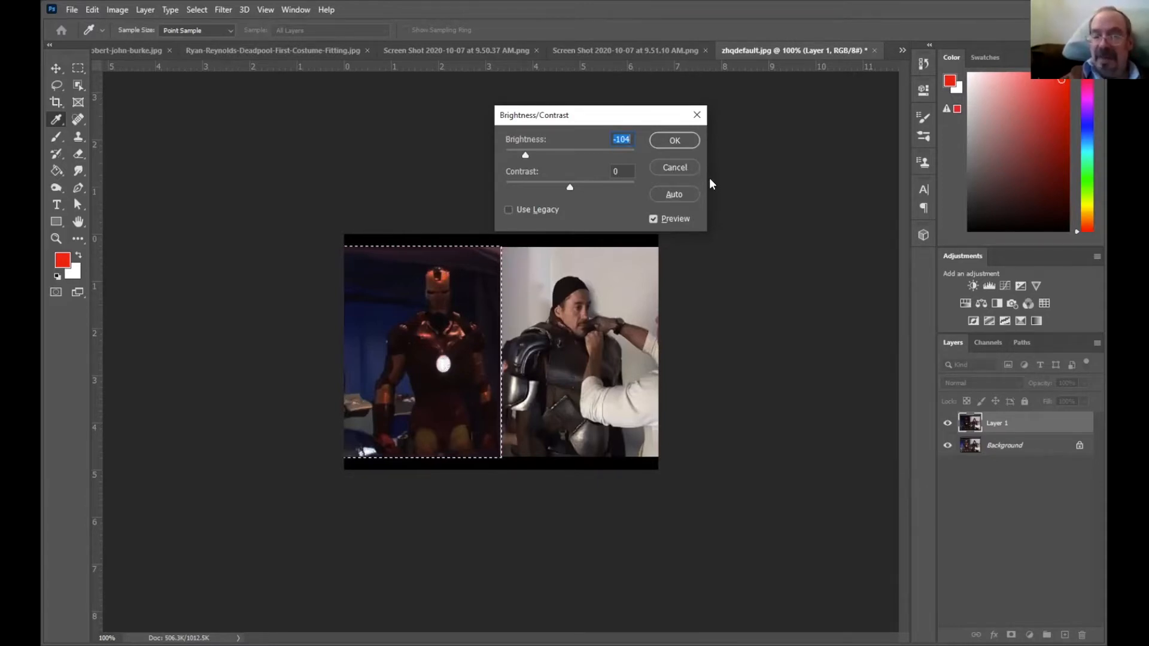
key(alt)
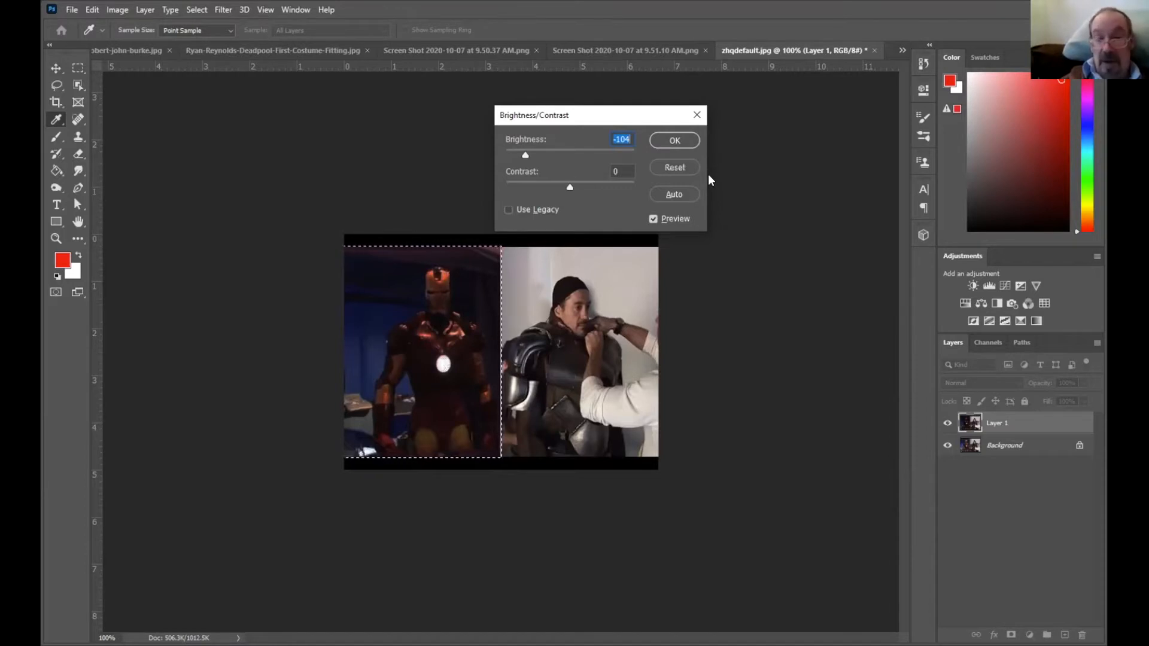
key(alt)
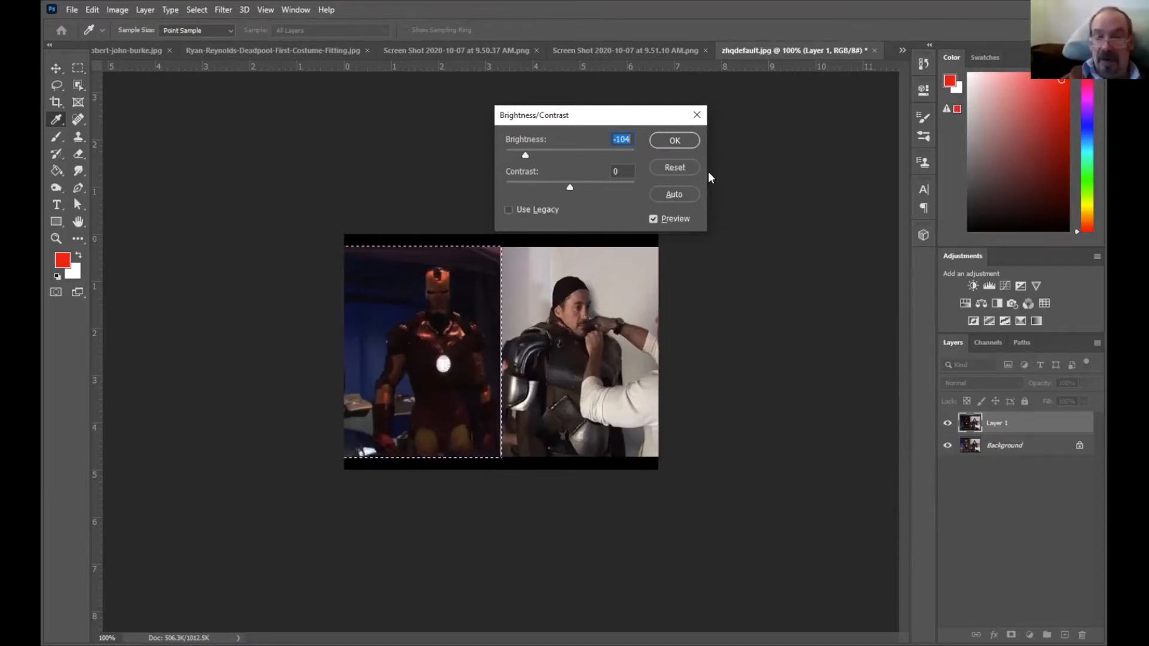
alt+click(676, 165)
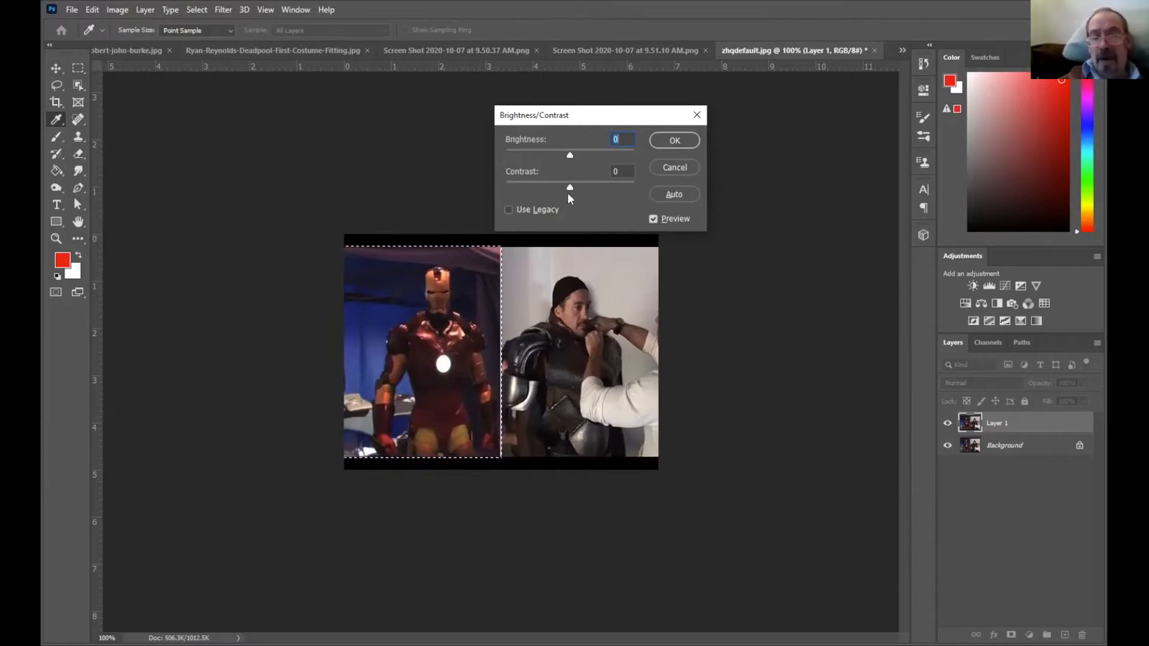
Try contrast values of 87 and -45 on the Iron Man half, and set contrast back to 0.
drag(569, 186, 588, 187)
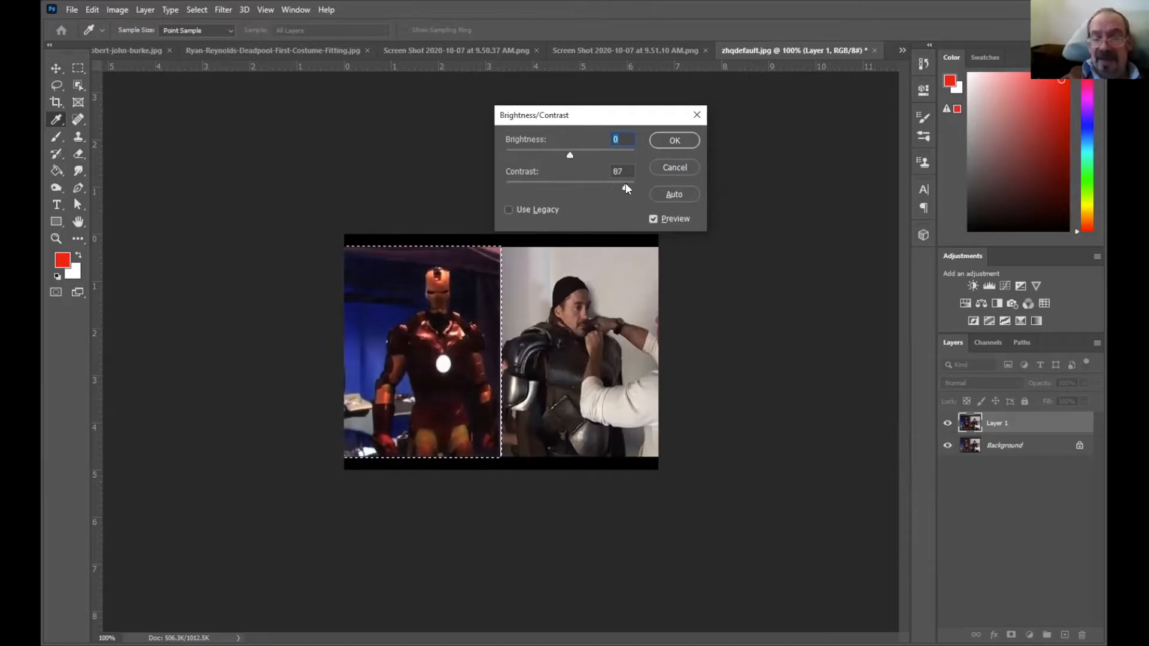
drag(625, 183, 606, 189)
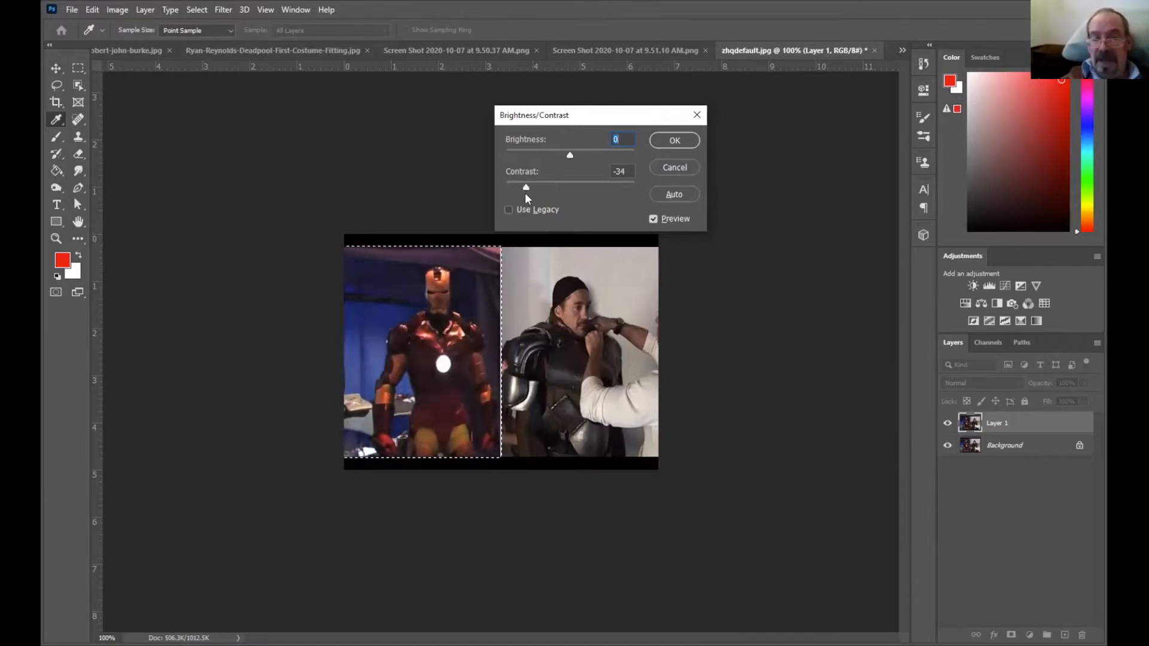
key(Tab)
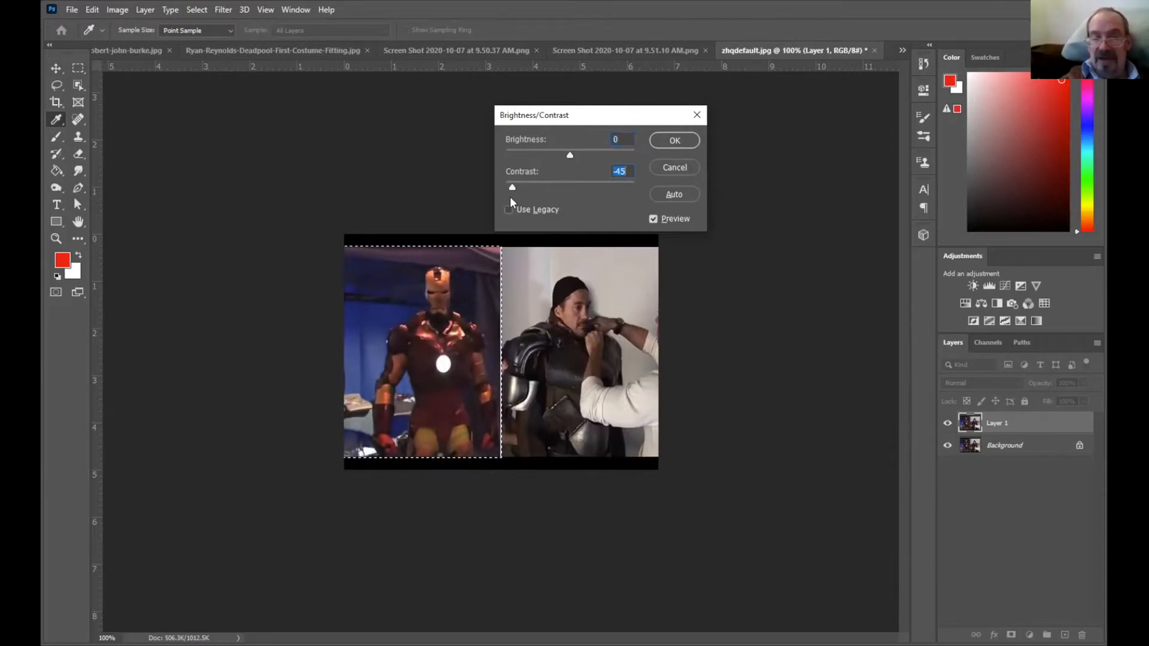
text(0)
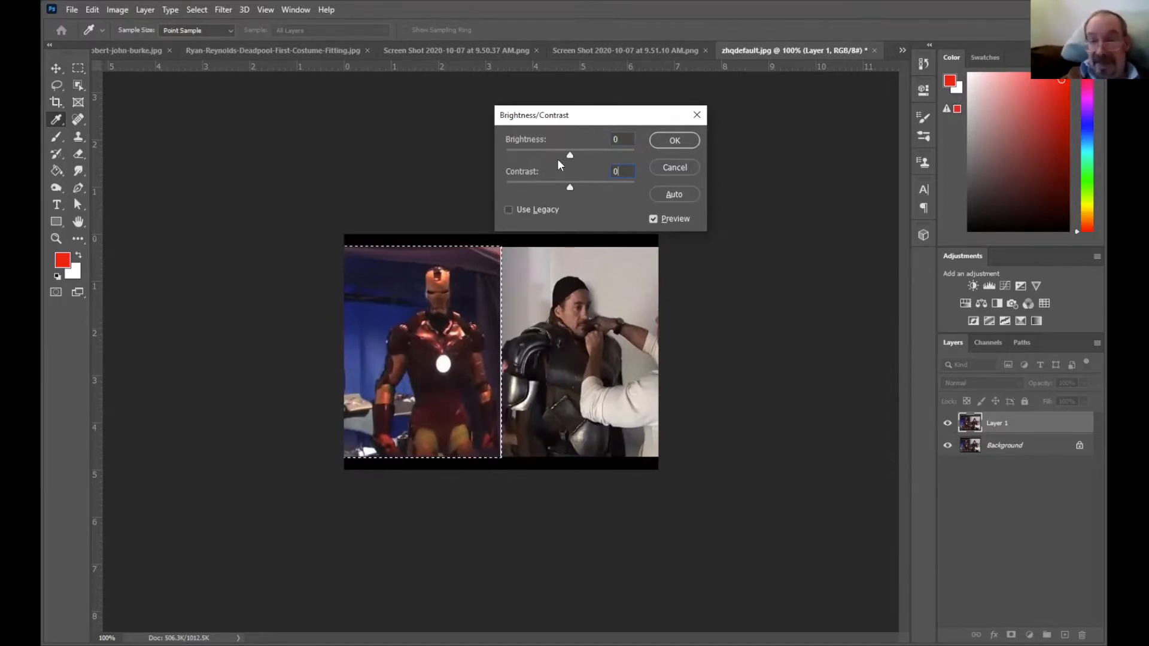
Try brightness 100 with Use Legacy enabled, and disable Use Legacy and set brightness to 150.
click(508, 211)
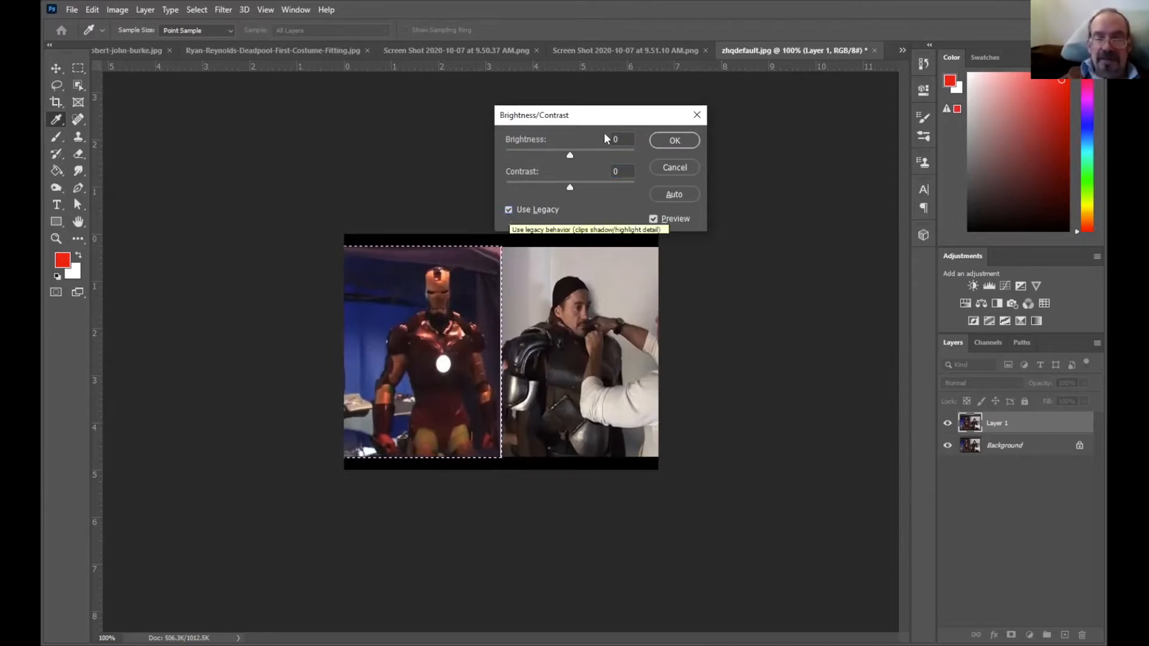
drag(570, 155, 634, 155)
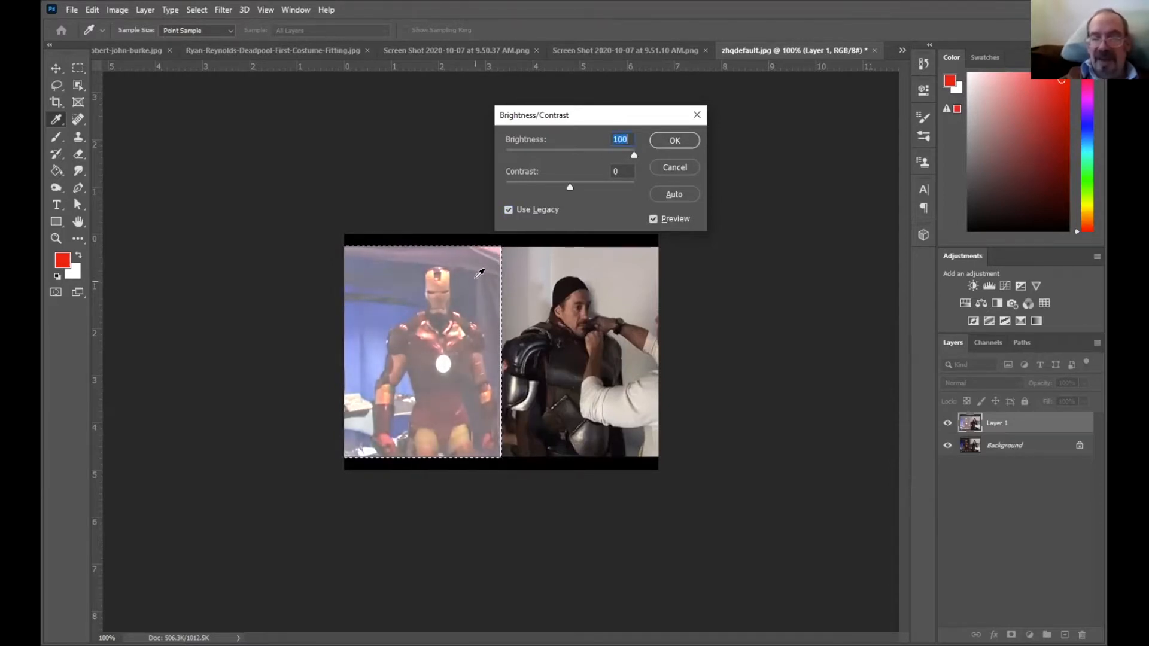
click(509, 210)
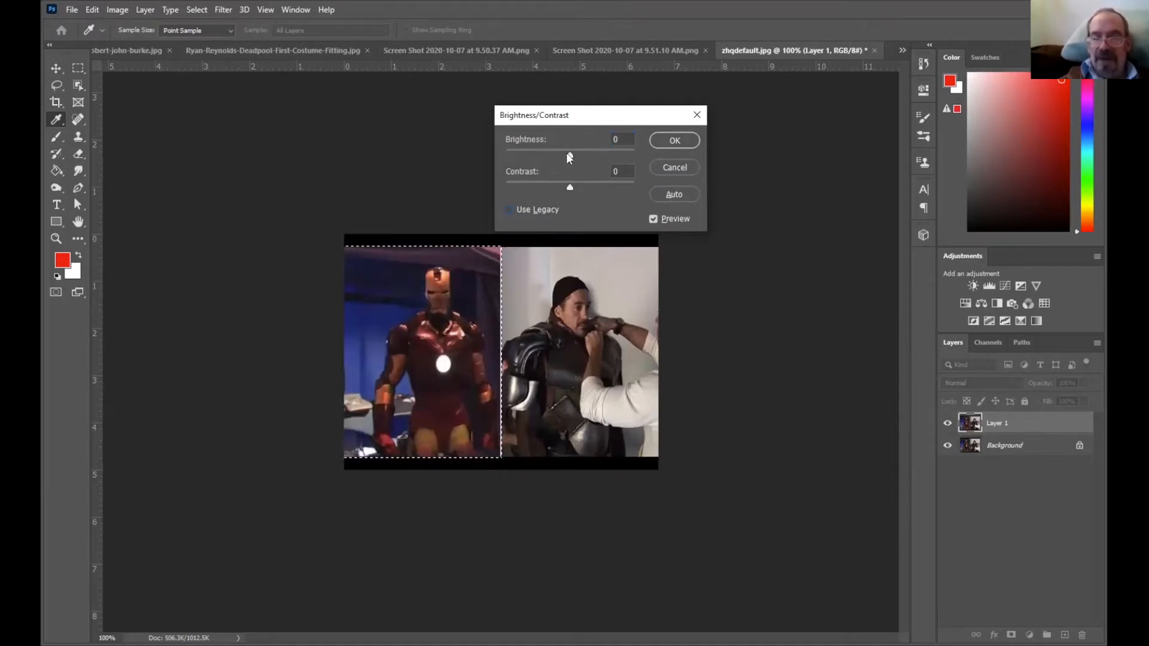
drag(568, 155, 635, 151)
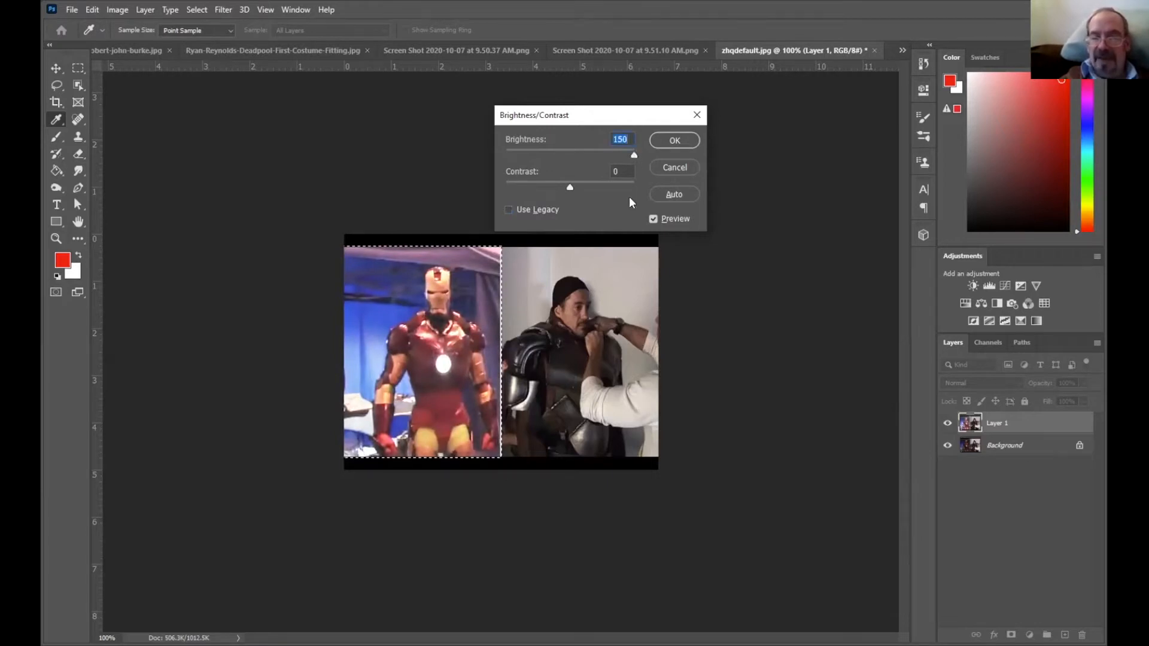
Try brightness 73 and contrast 35 on the Iron Man half, compare with the preview off and on, and cancel the adjustment.
text(0)
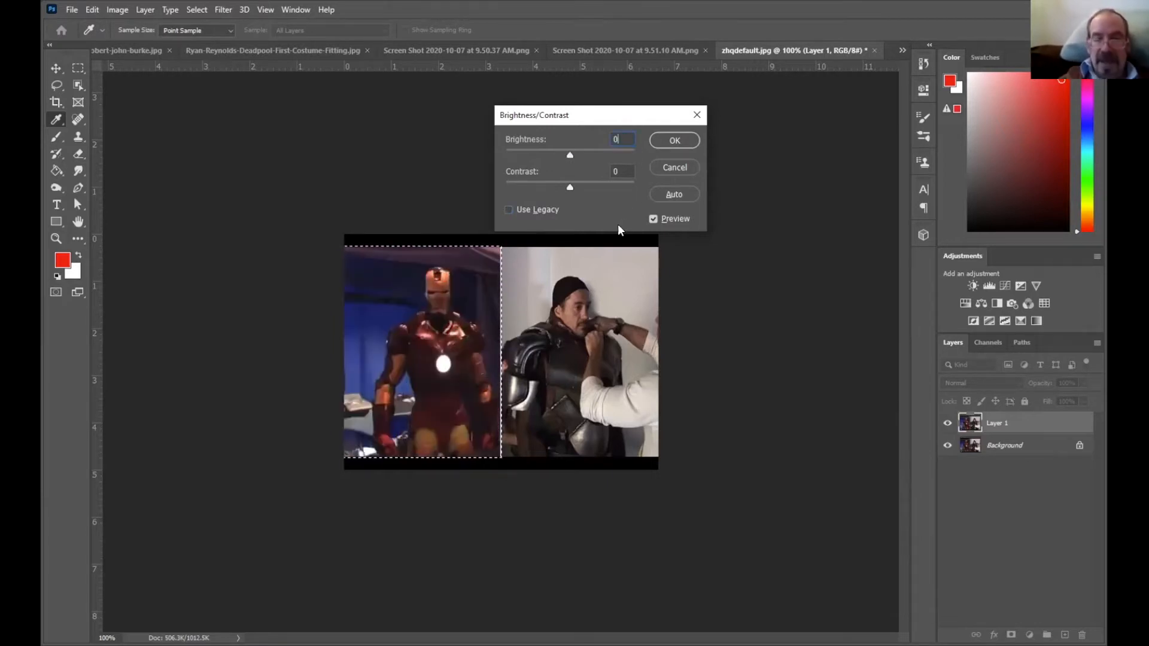
drag(569, 155, 590, 181)
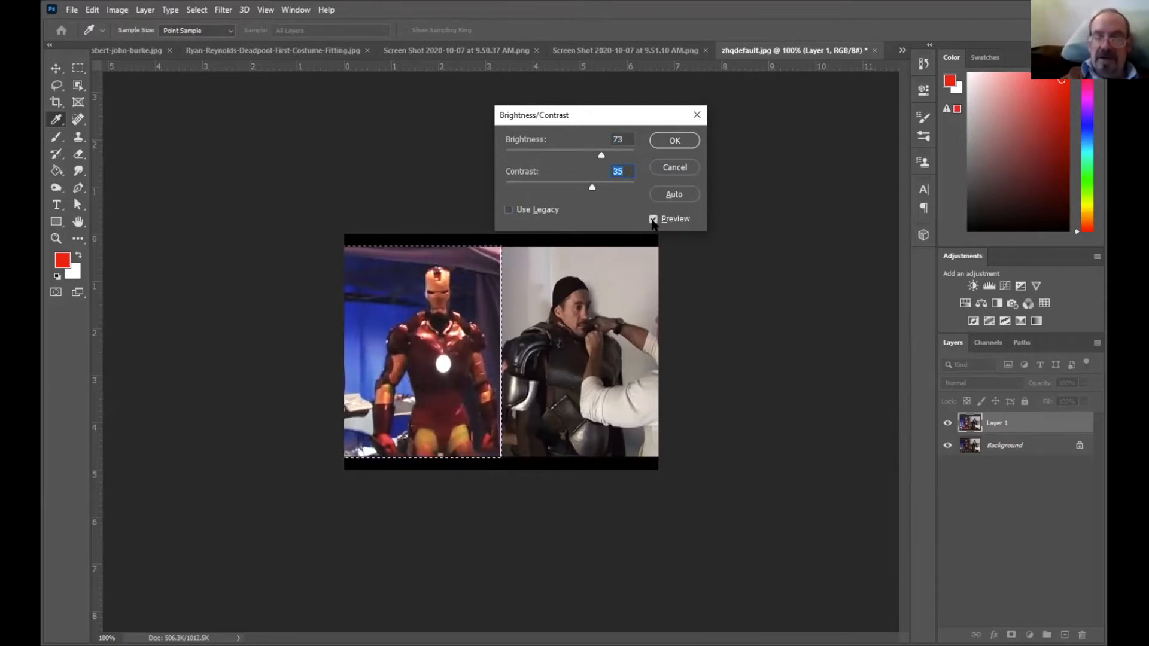
click(653, 219)
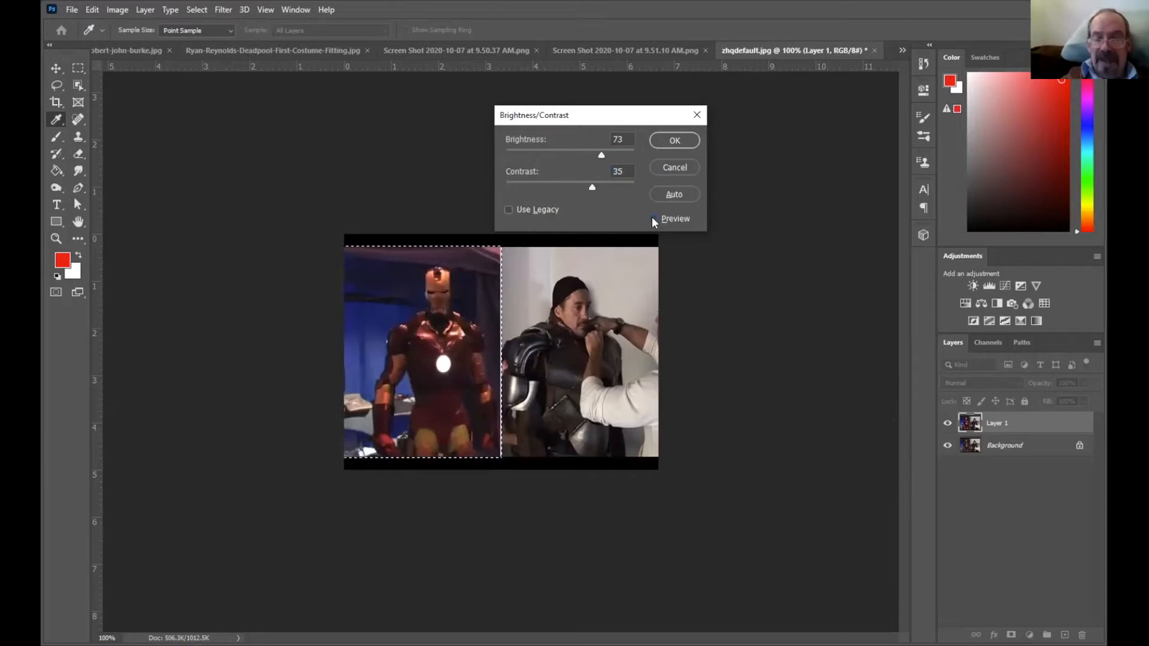
click(653, 219)
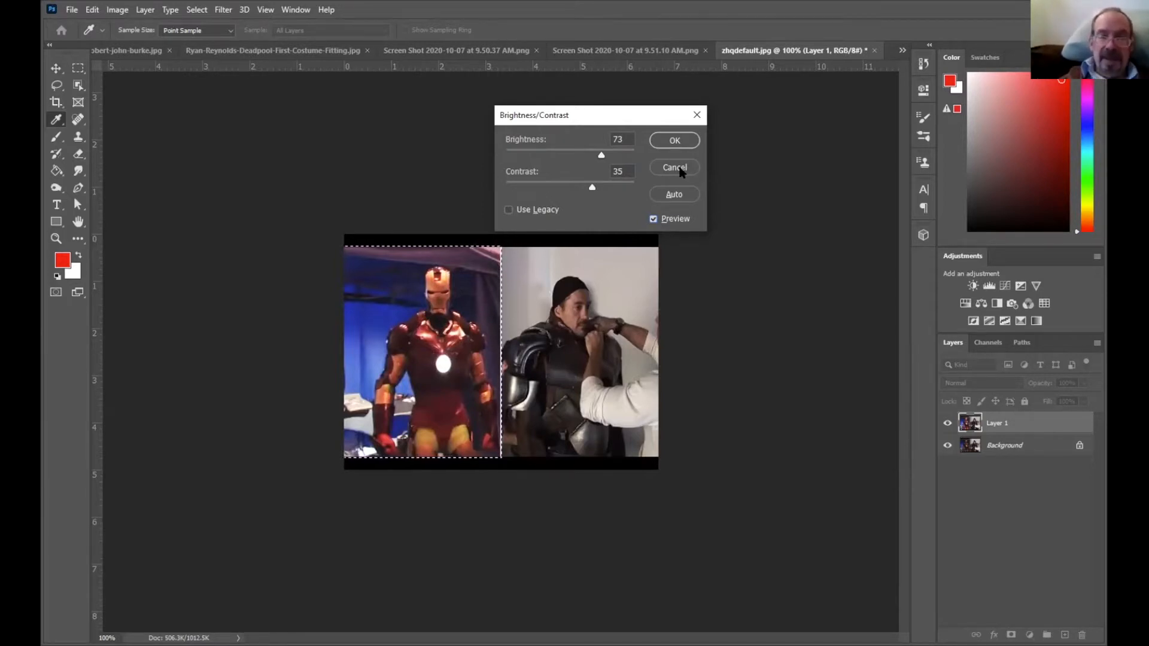
click(680, 167)
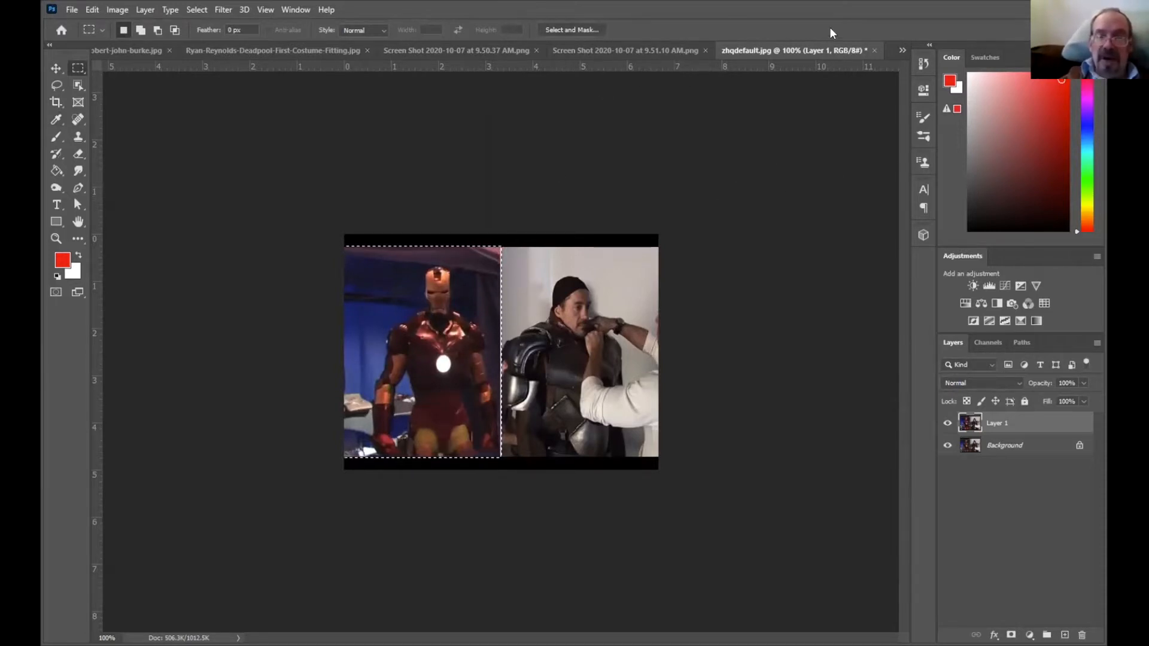
Switch to Screen Shot 2020-10-07 at 9.51.10 AM.png, viewing the 9.50.37 AM screenshot for comparison before returning to it.
click(902, 50)
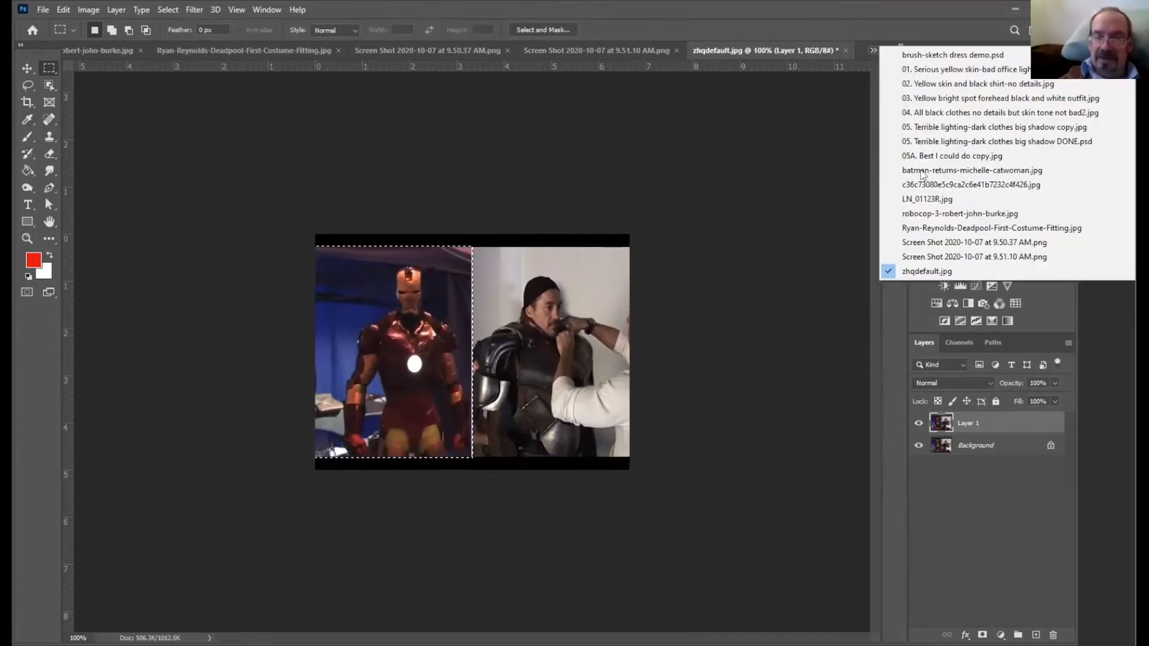
click(957, 256)
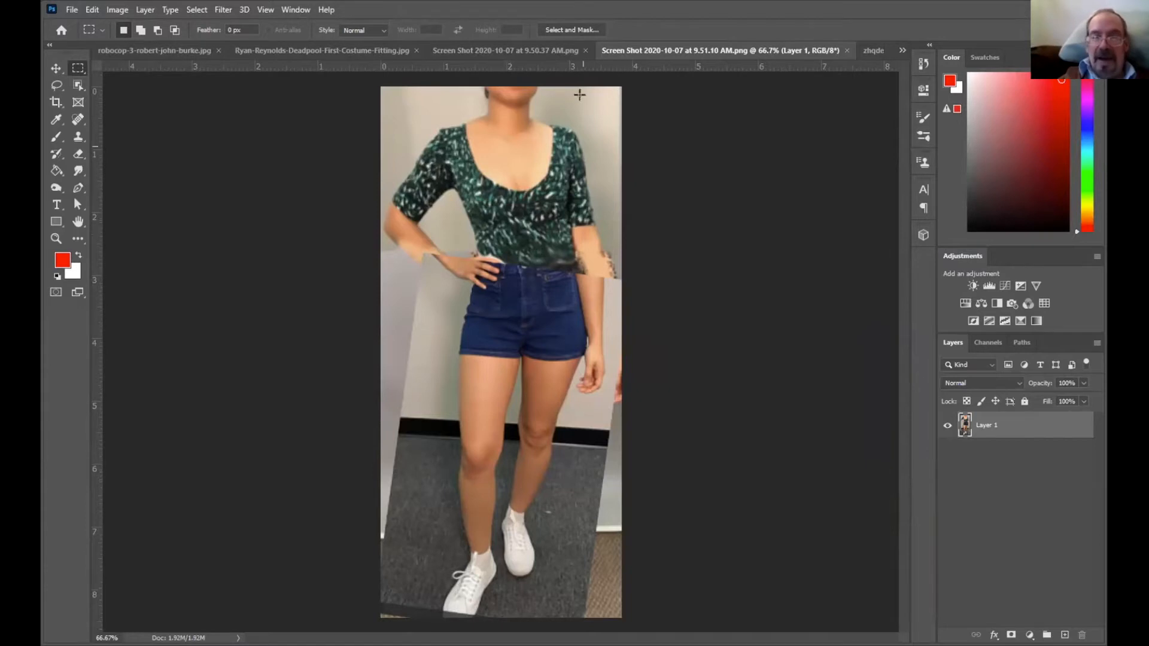
click(527, 50)
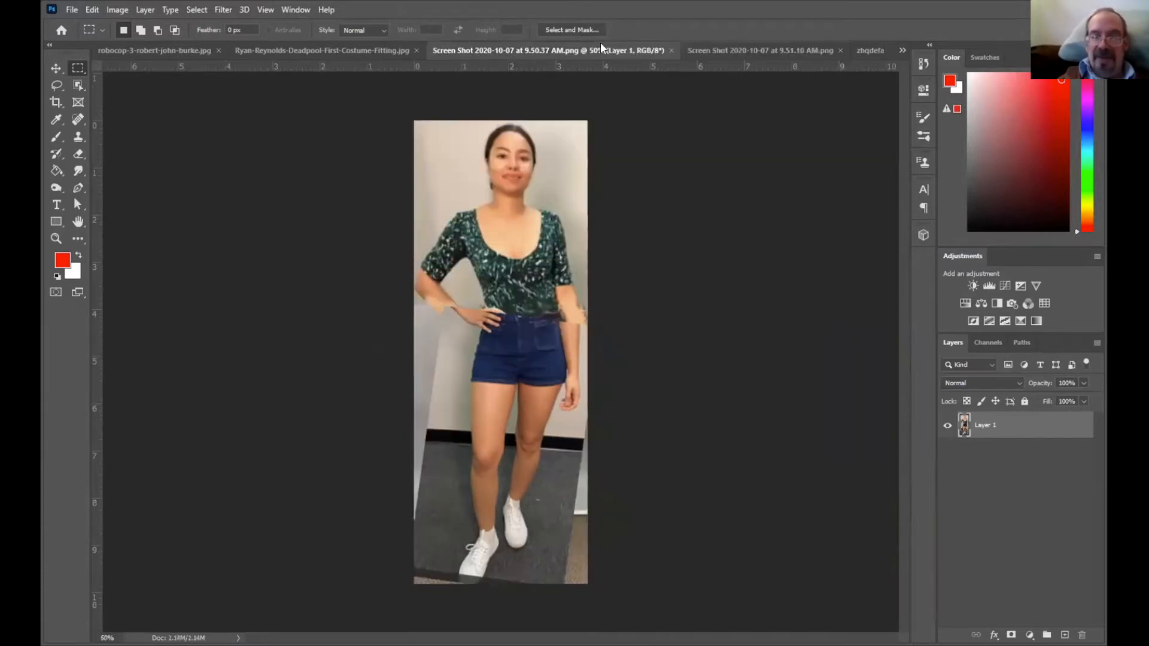
click(723, 50)
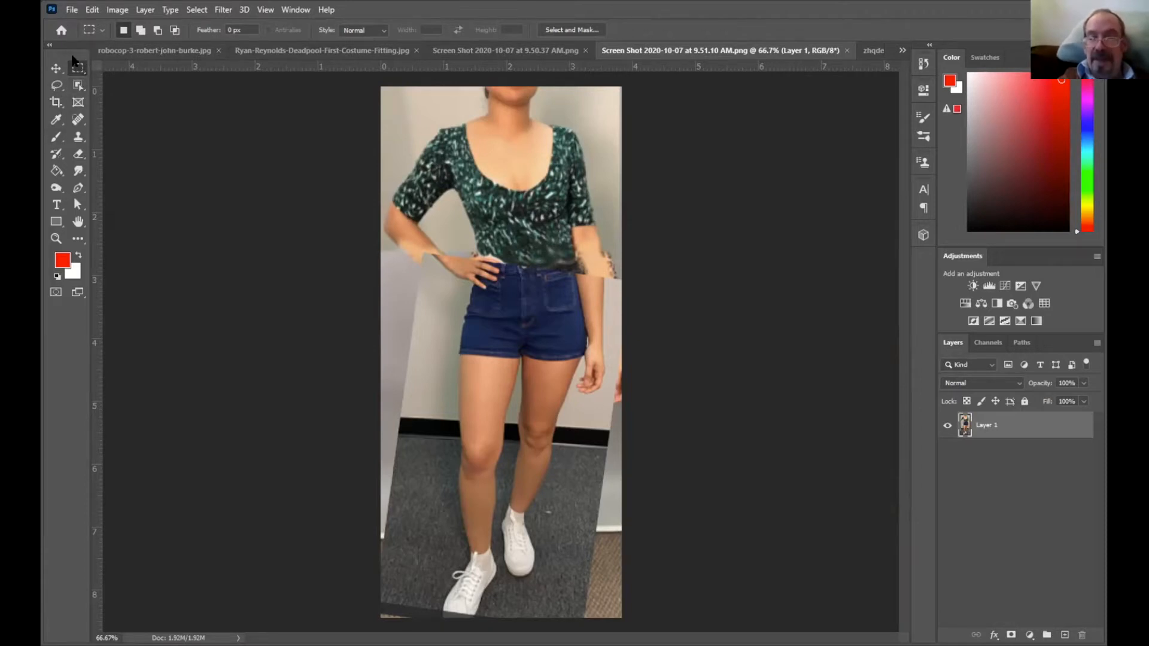
Try the Magic Wand at tolerance 10 on the grey wall beside the woman's bent arm, and clear the selection.
click(84, 86)
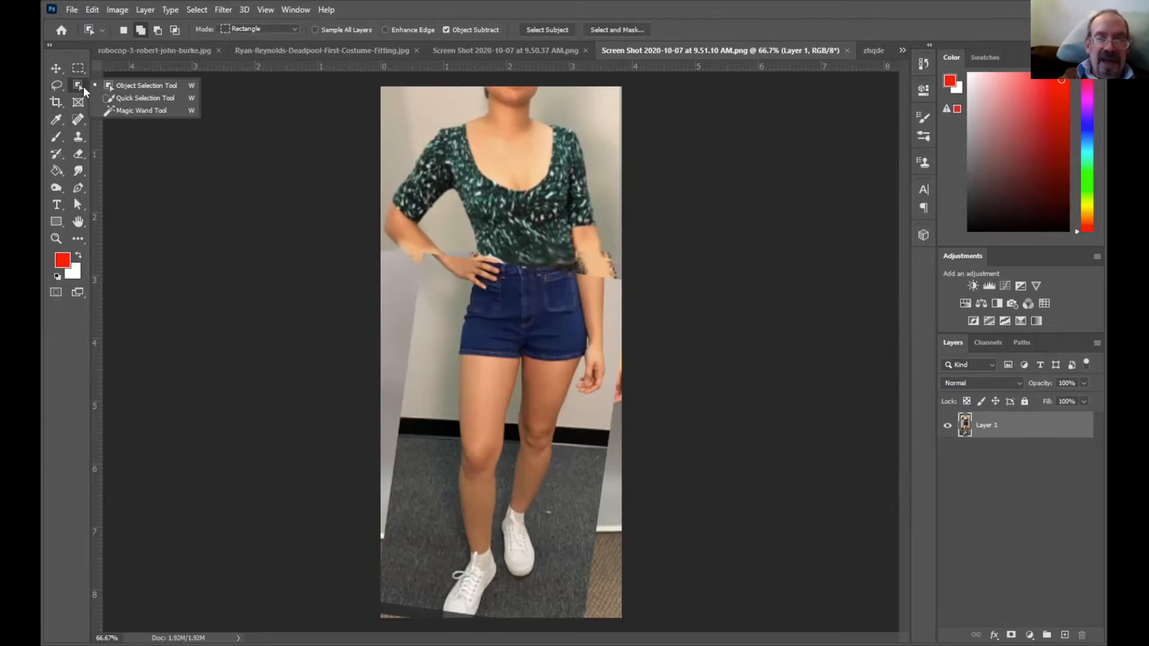
click(130, 110)
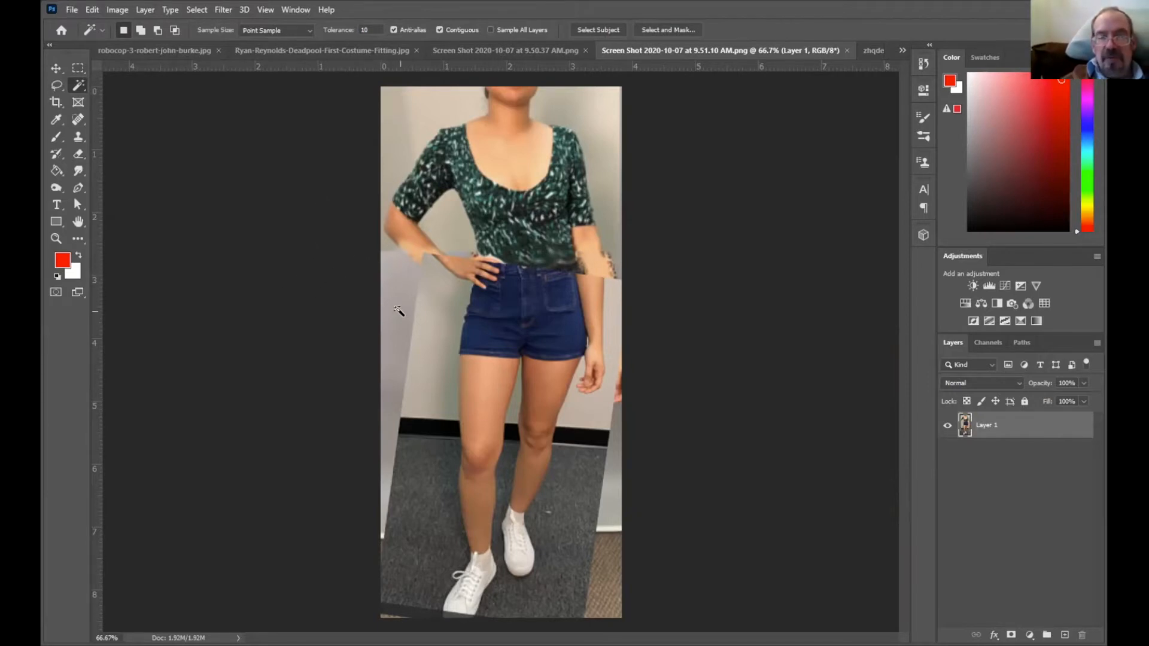
click(395, 275)
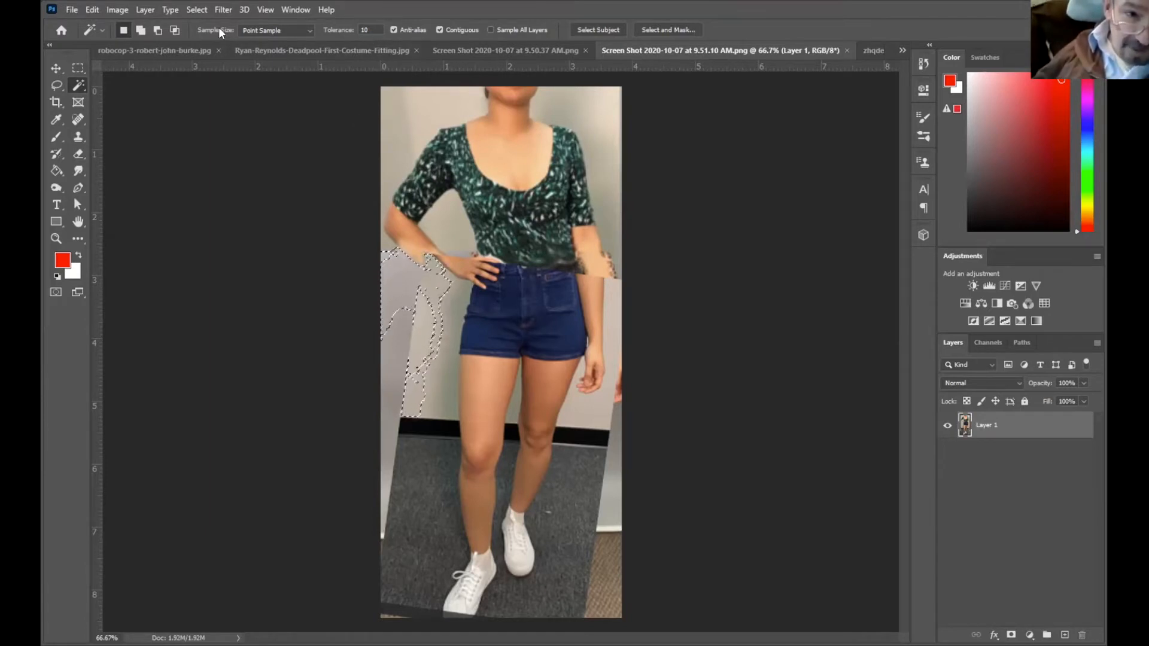
click(189, 9)
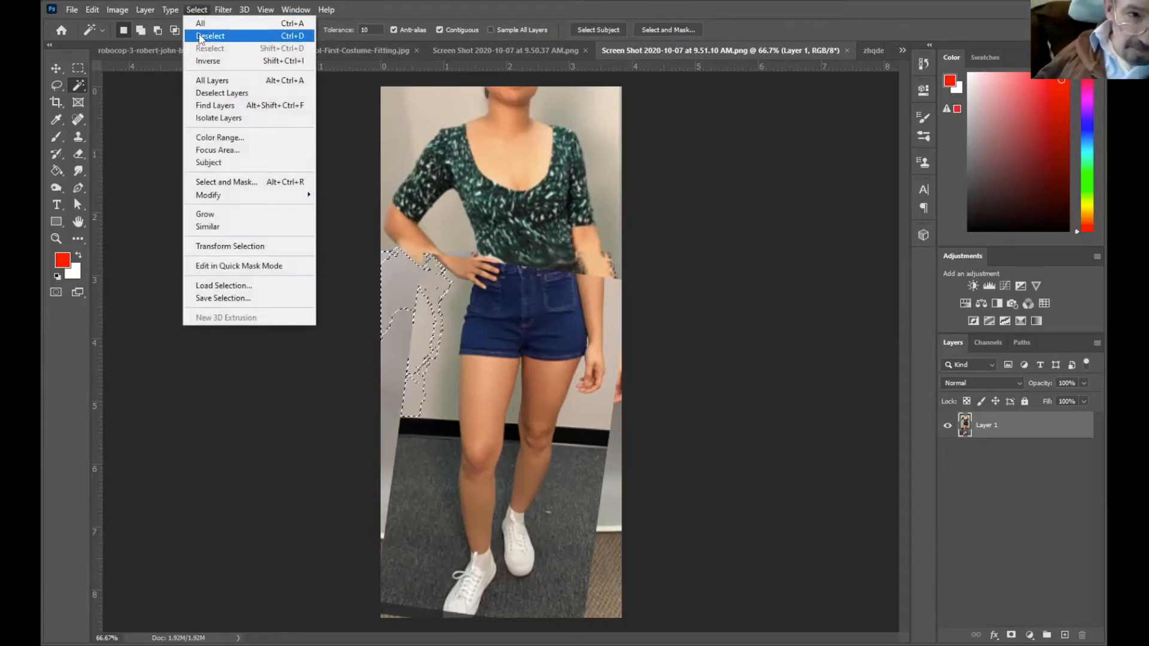
click(202, 35)
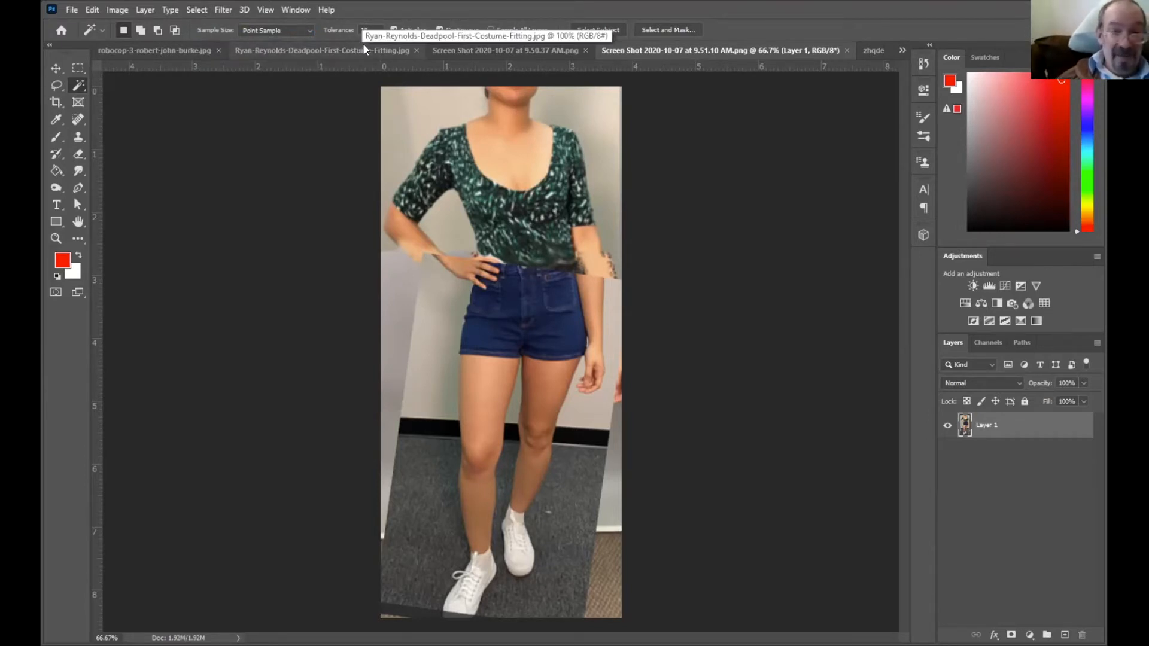
Set the Magic Wand tolerance to 32, try selecting the wall, blouse, forearm, carpet and shorts one at a time, and deselect.
click(371, 29)
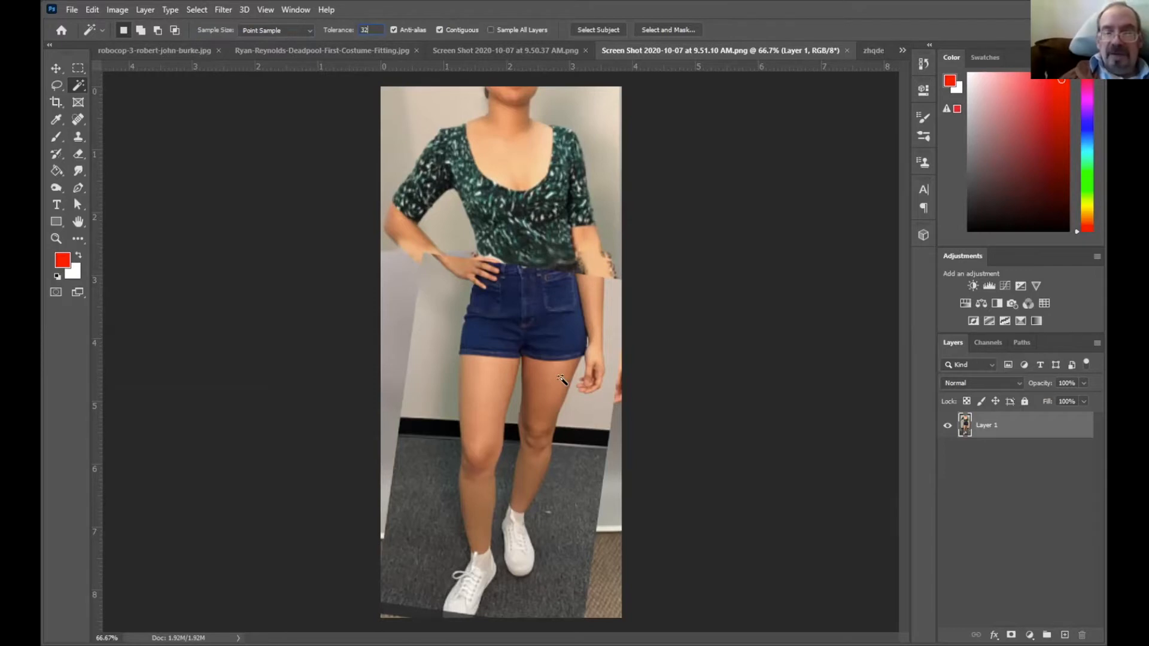
click(389, 267)
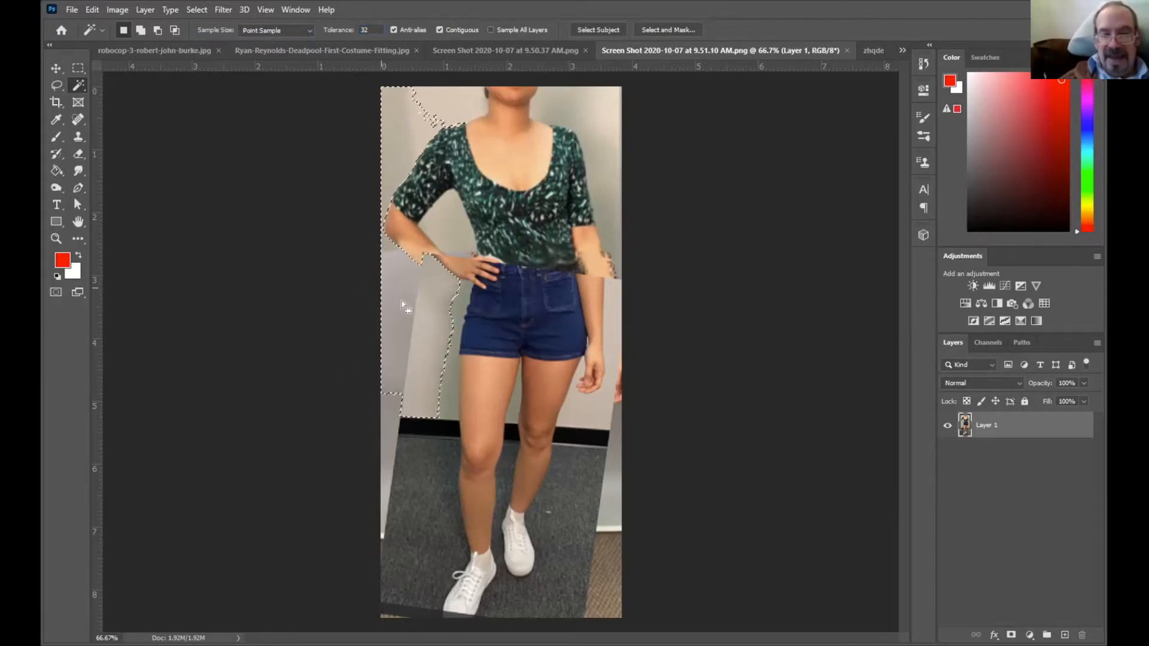
click(576, 185)
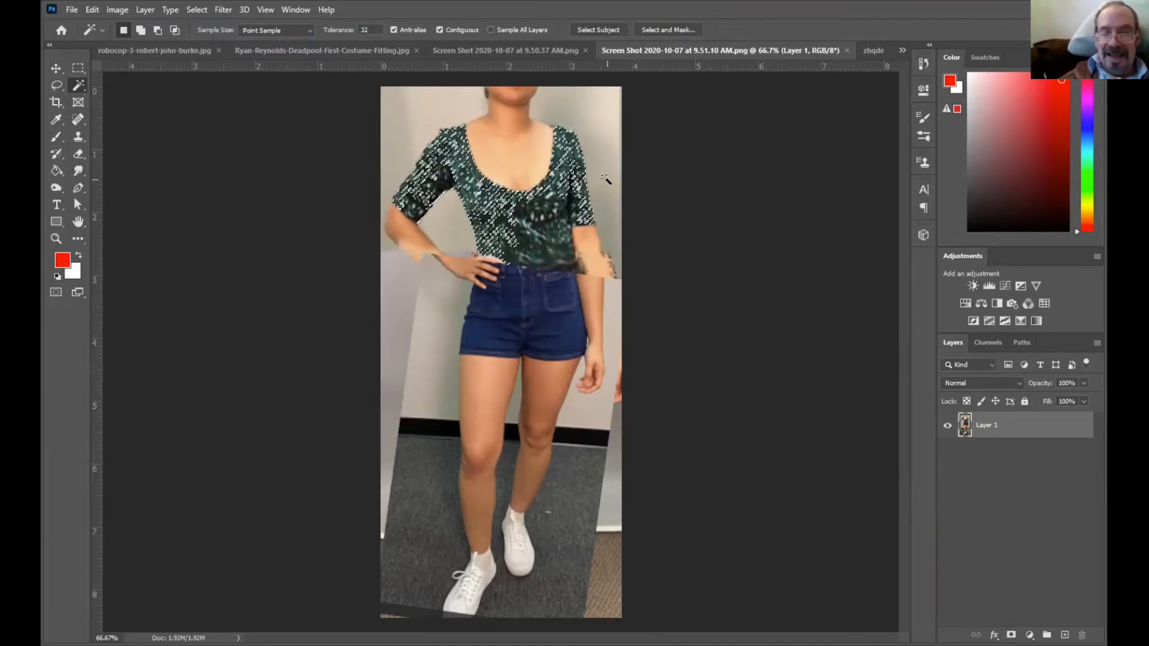
click(589, 259)
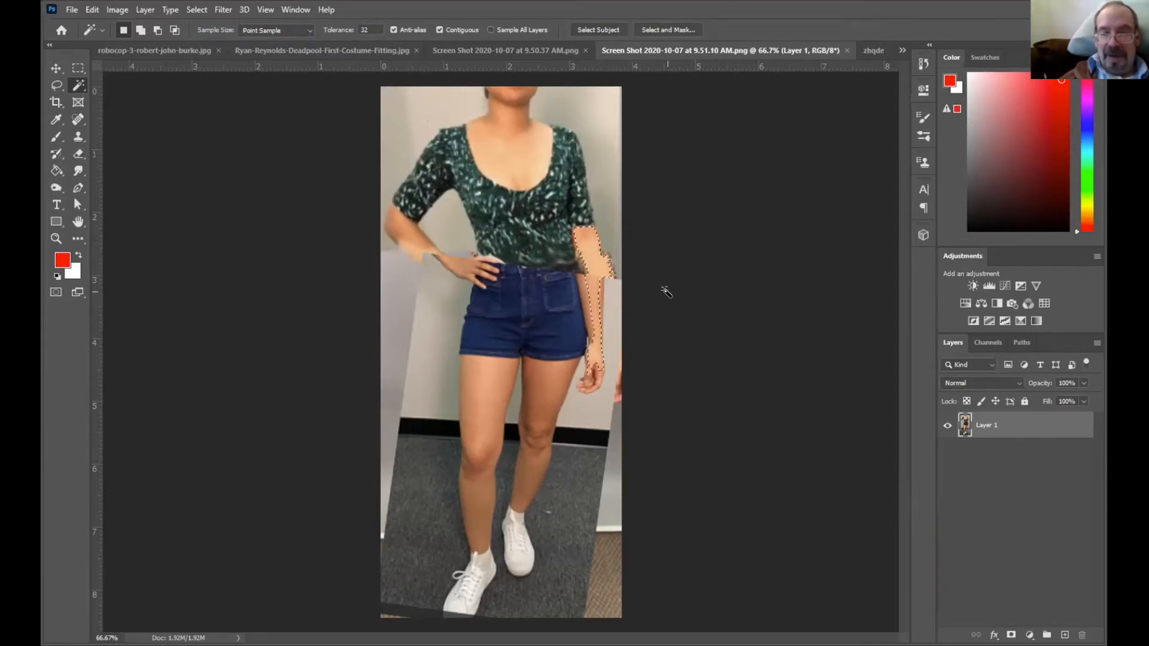
click(560, 511)
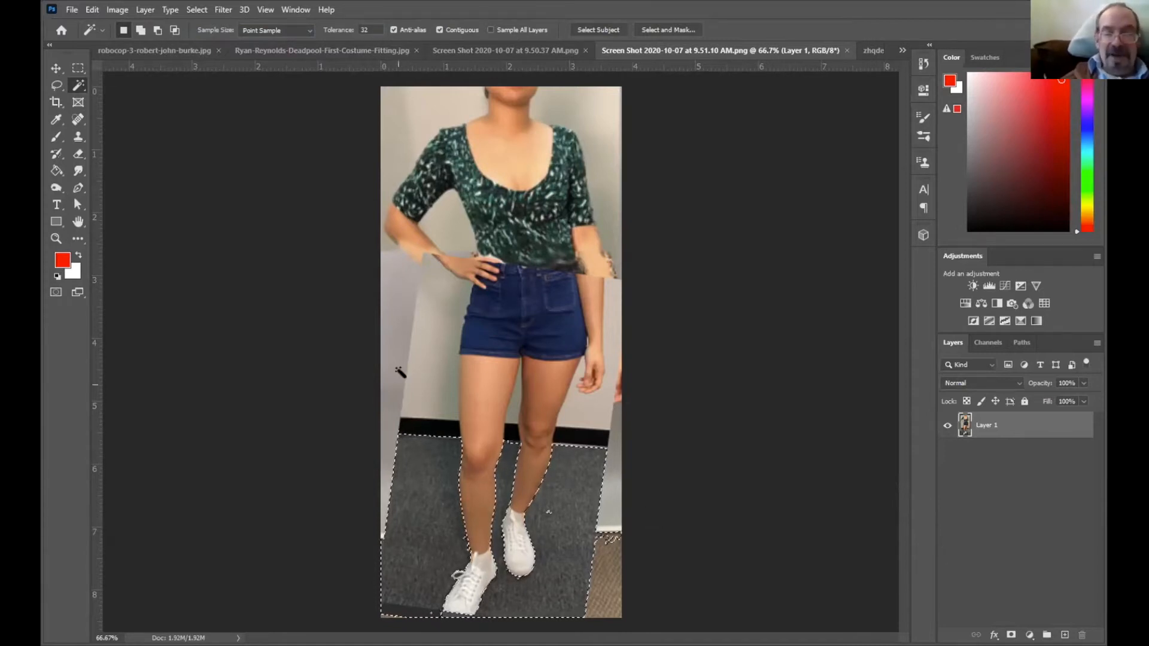
click(492, 311)
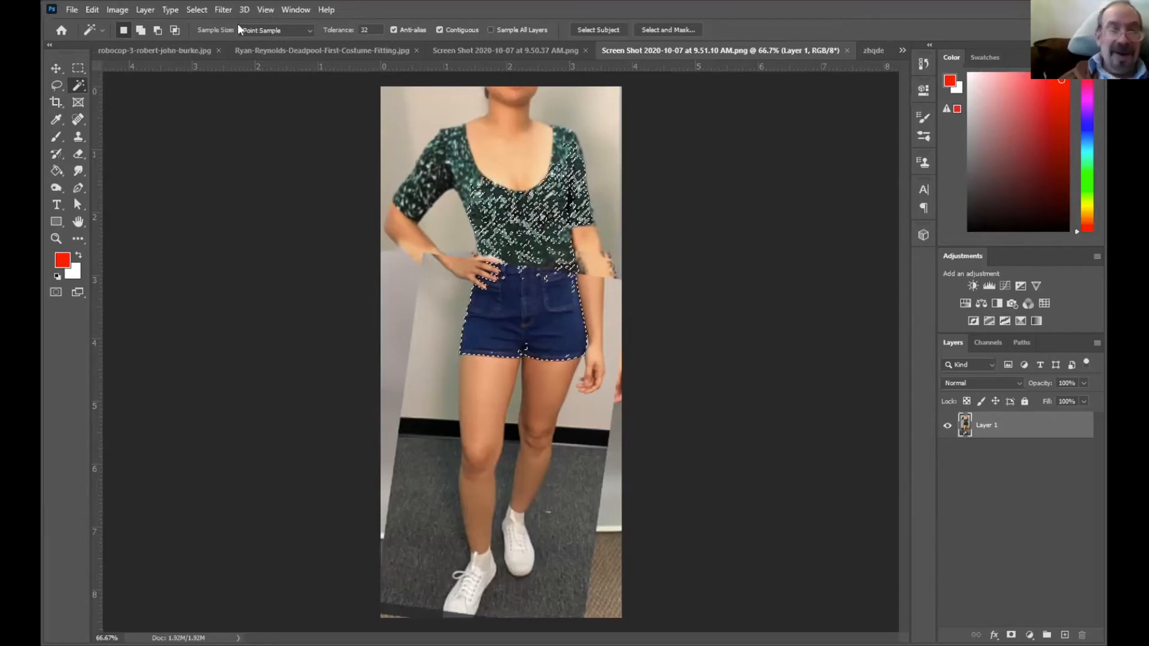
click(195, 11)
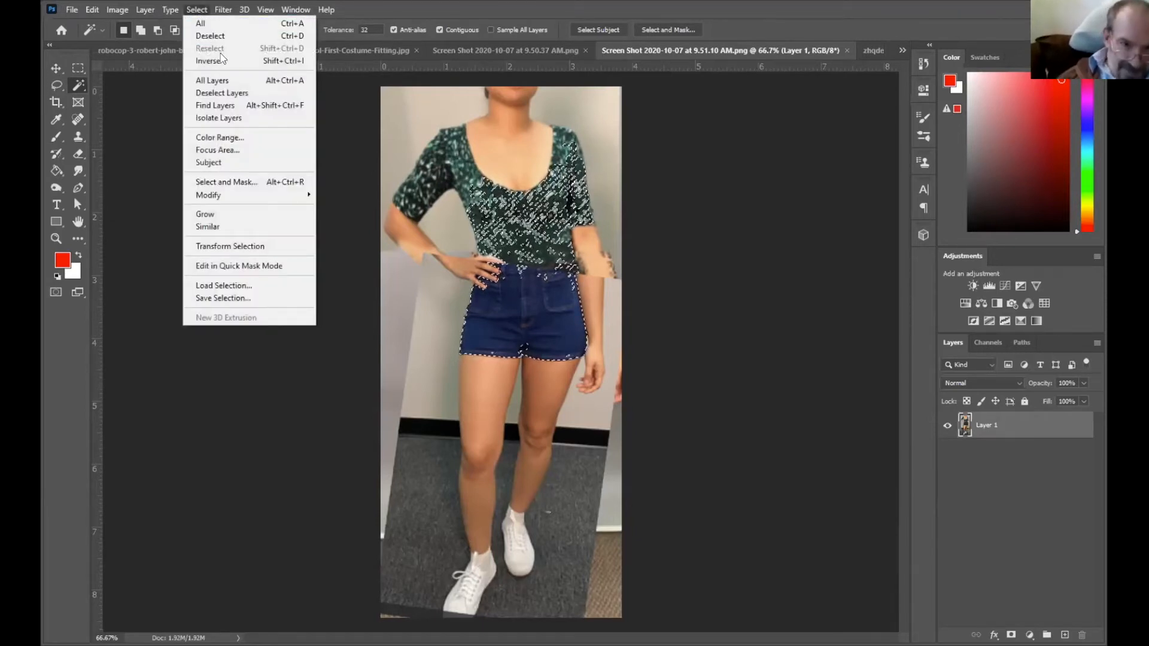
click(220, 35)
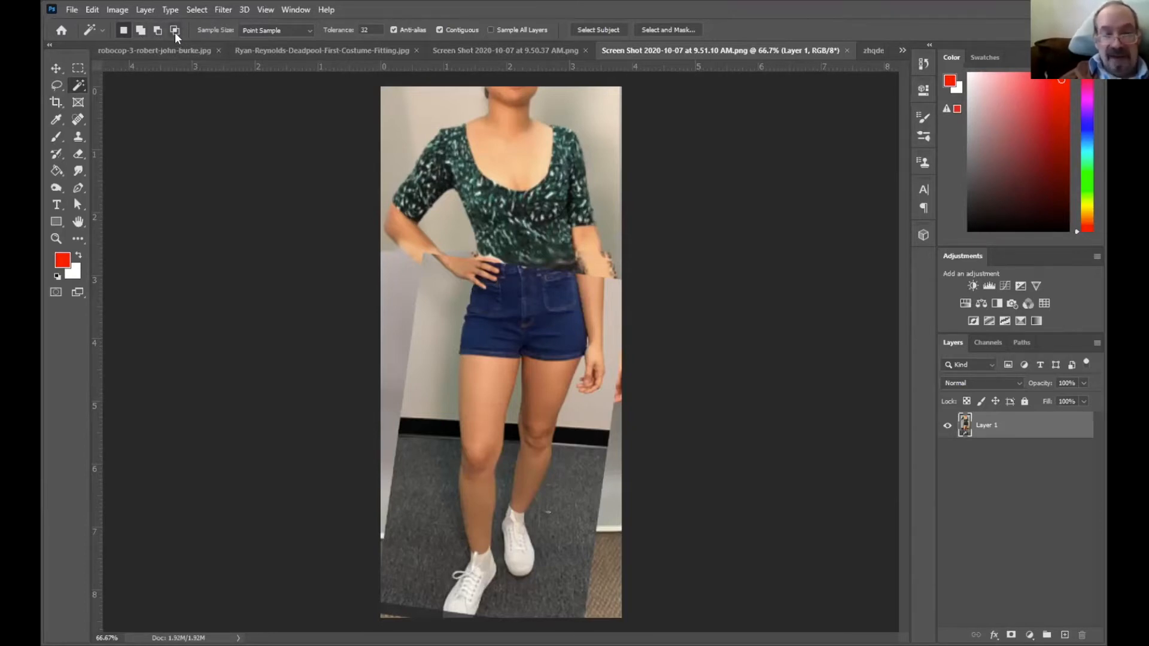
Select the entire blue denim shorts with the Quick Selection tool.
right_click(78, 87)
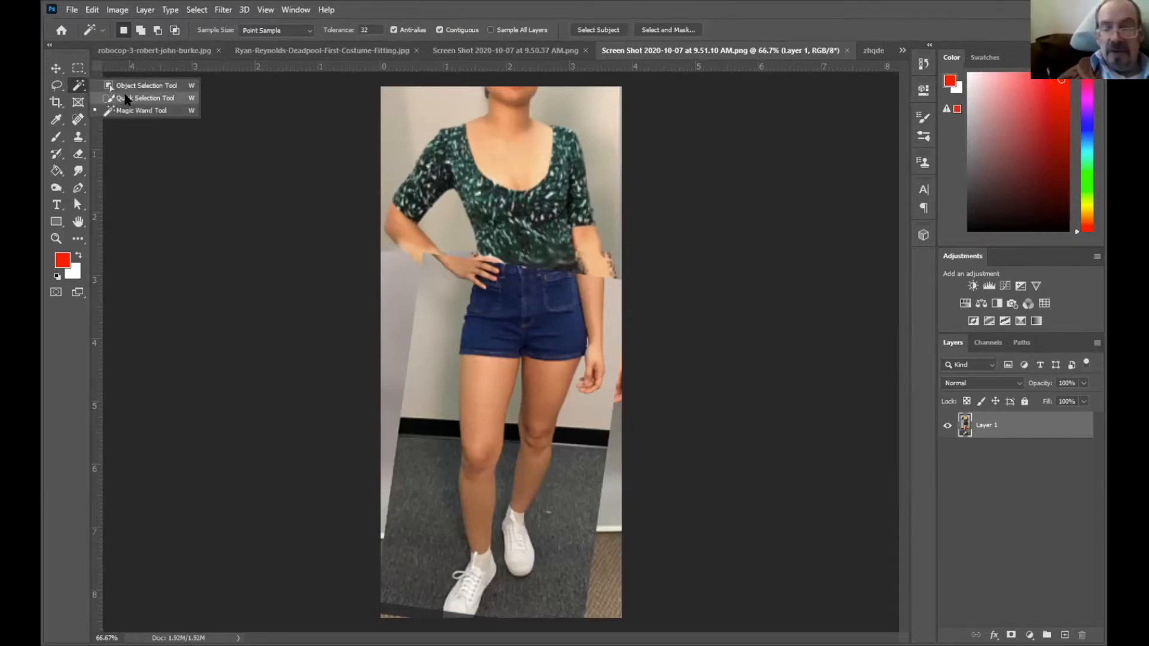
click(144, 98)
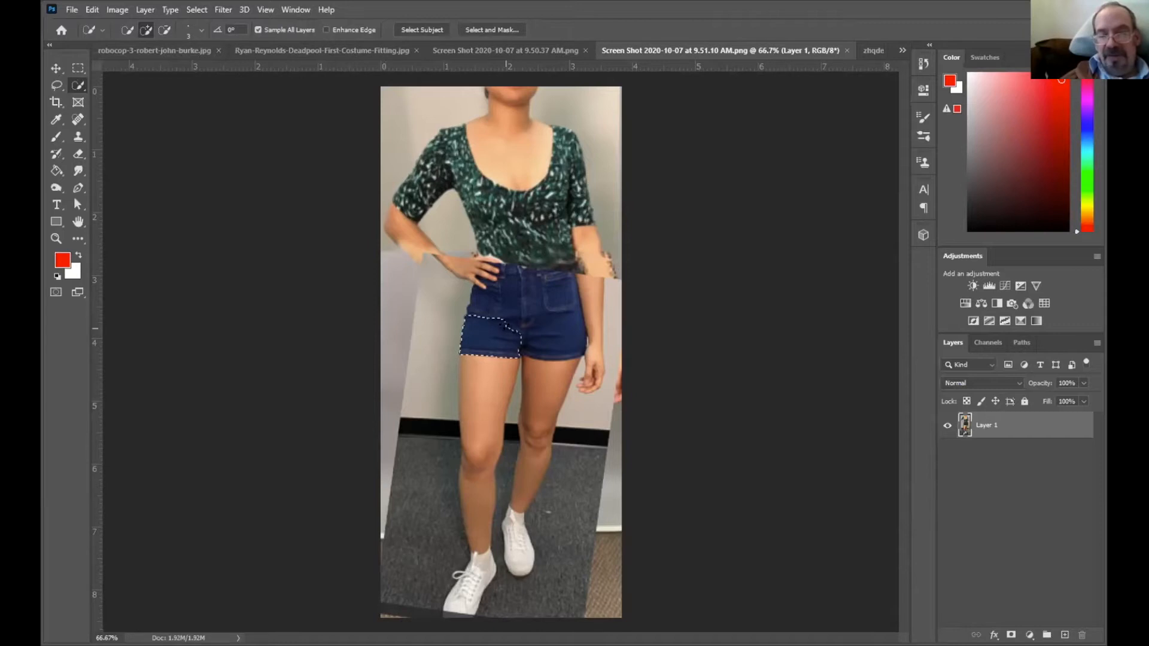
drag(502, 309, 507, 302)
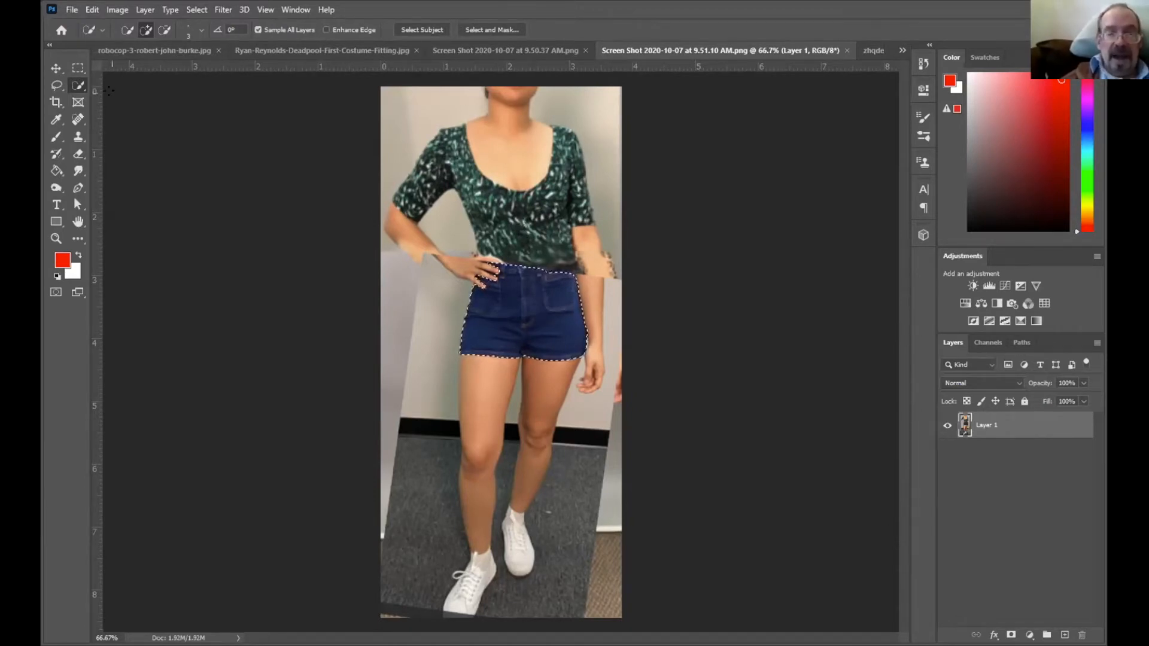
Copy the selected shorts with the Move tool into Screen Shot 2020-10-07 at 9.50.37 AM.png, placing them over the lower blouse.
click(59, 67)
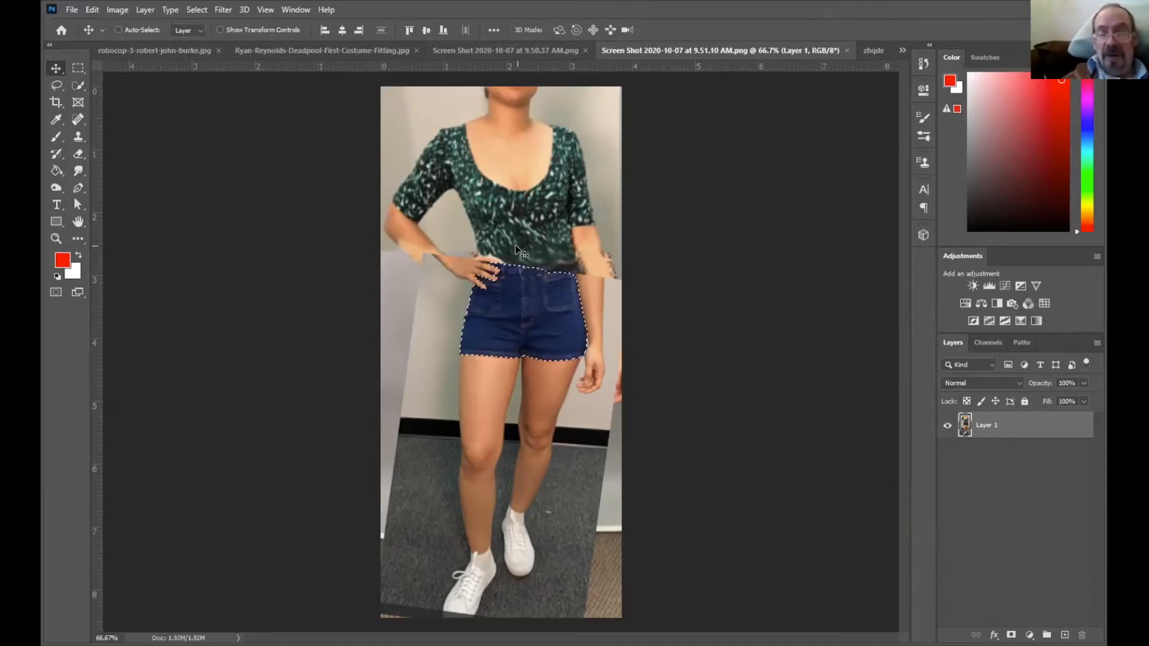
click(521, 50)
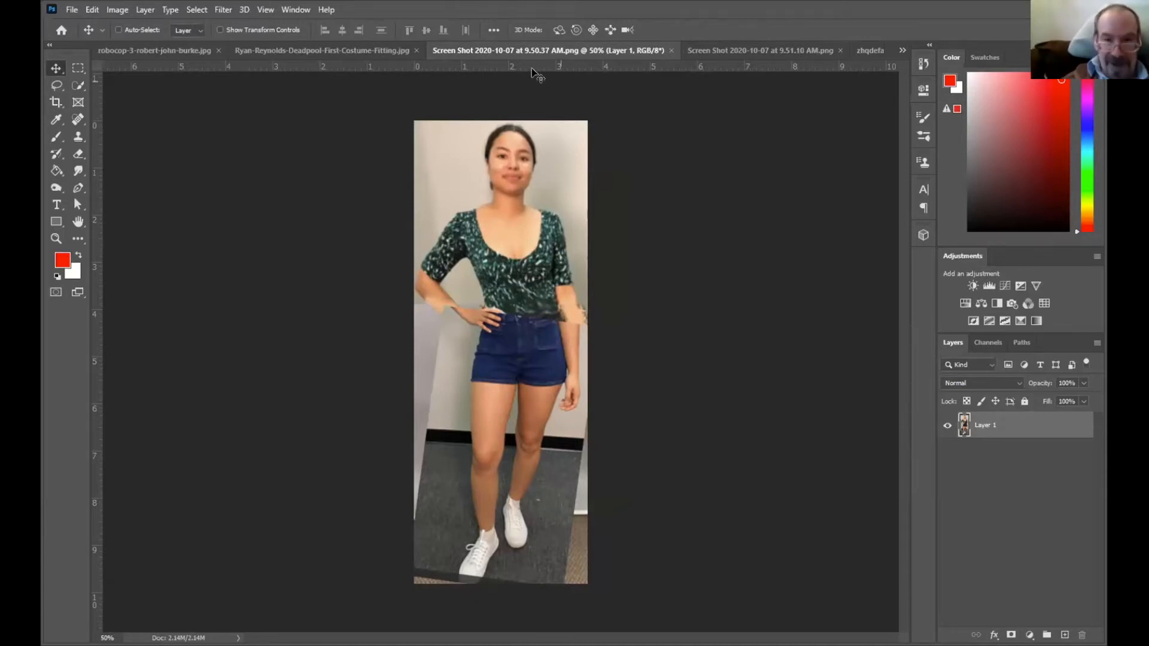
click(712, 48)
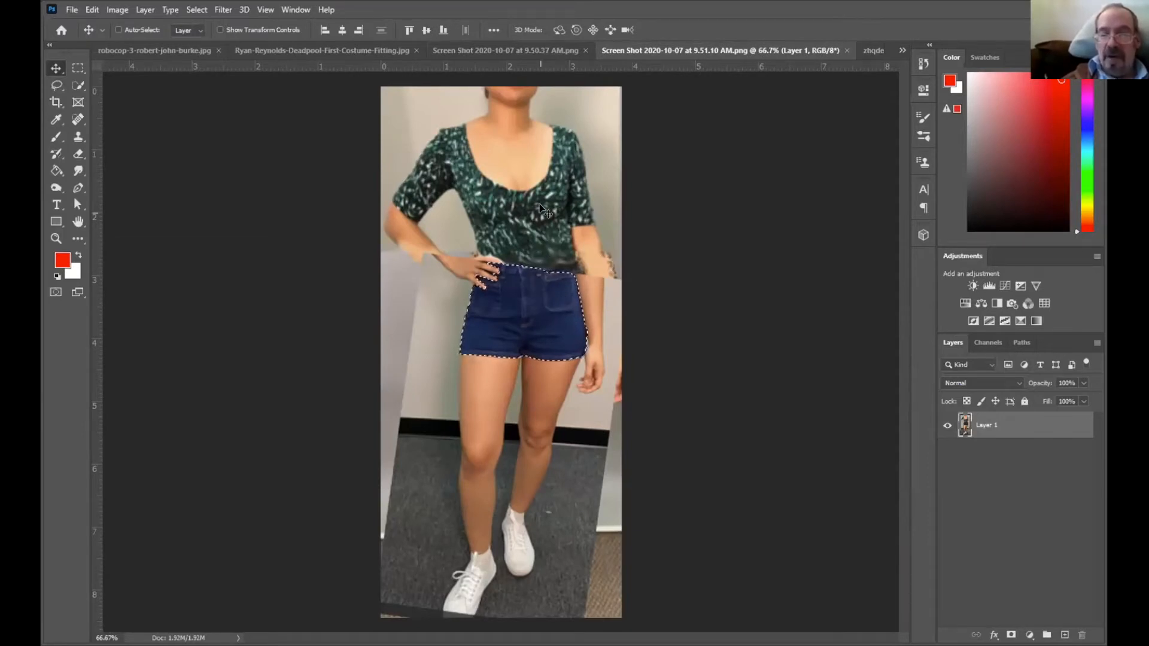
click(525, 50)
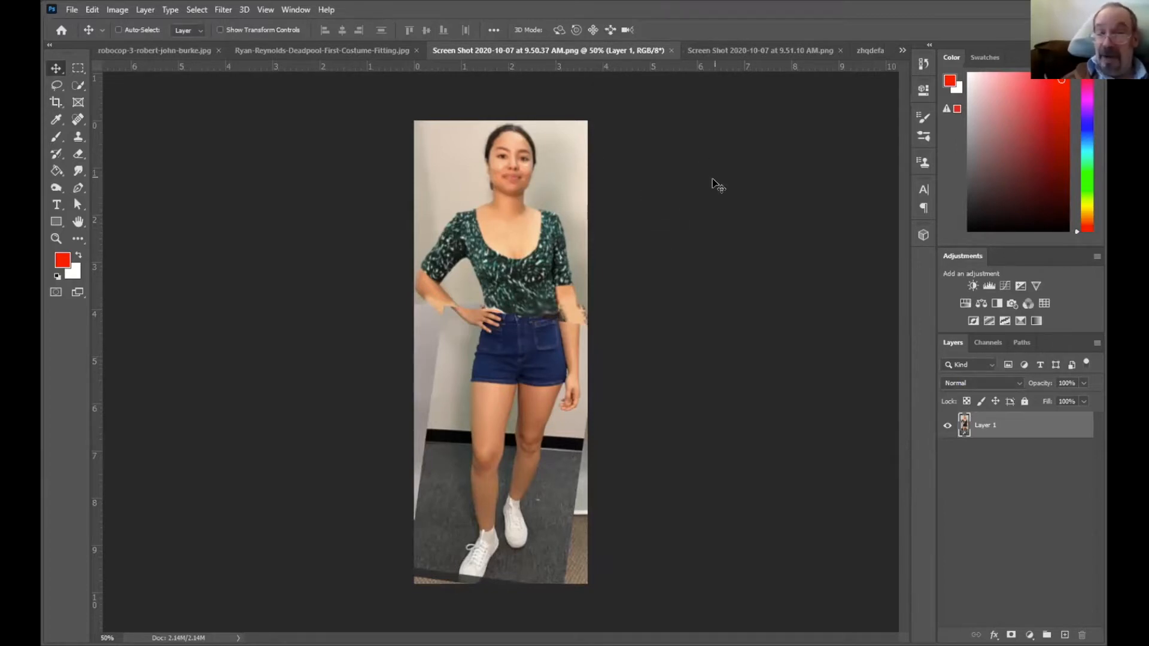
click(735, 50)
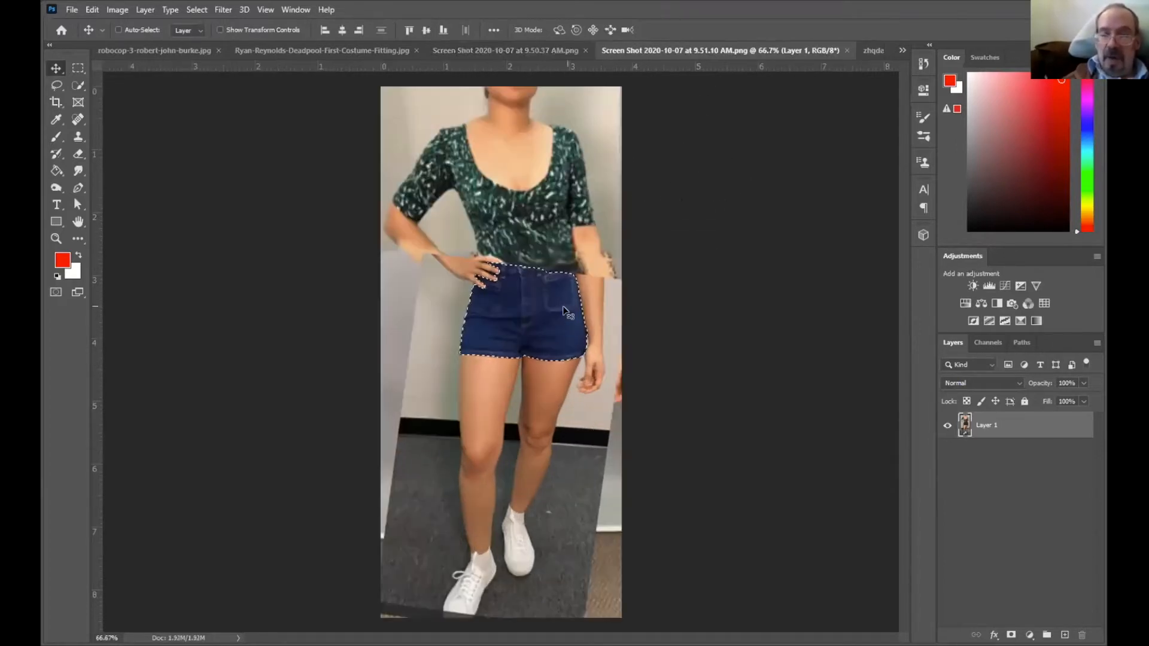
drag(522, 299, 520, 246)
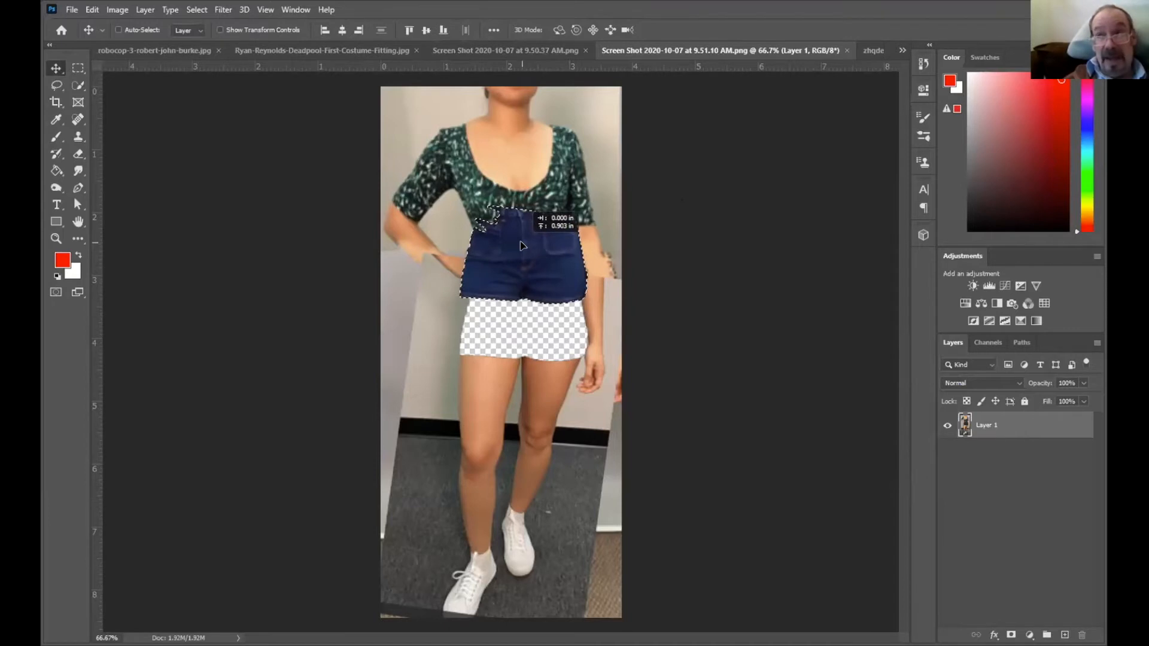
drag(520, 246, 508, 57)
click(510, 53)
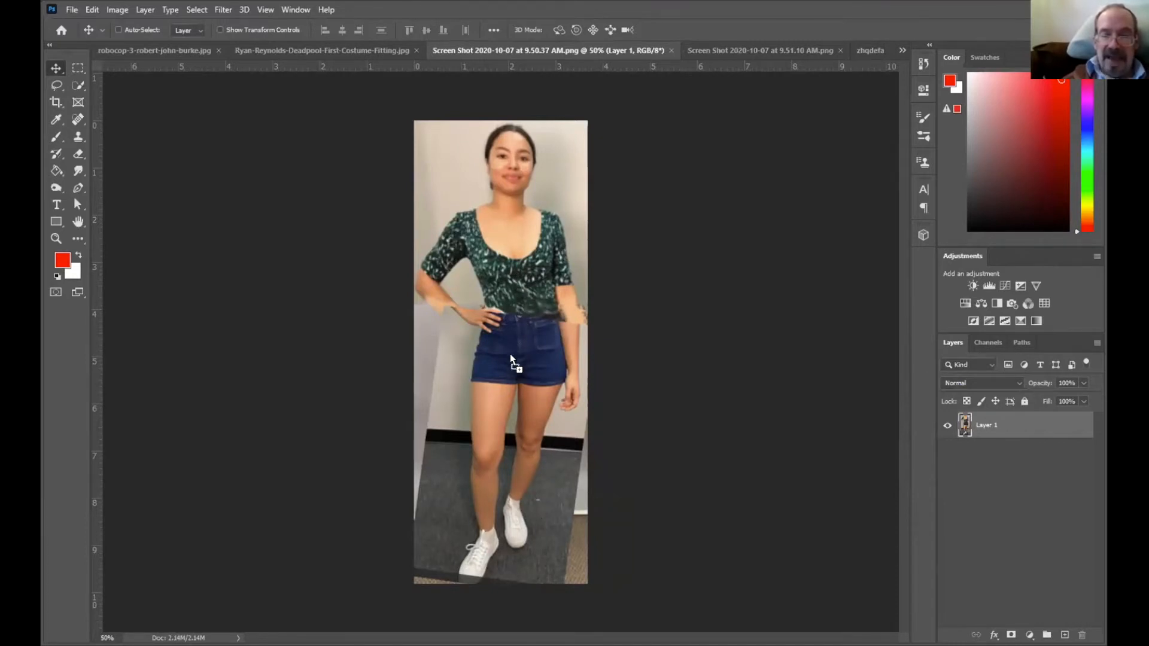
drag(492, 288, 492, 286)
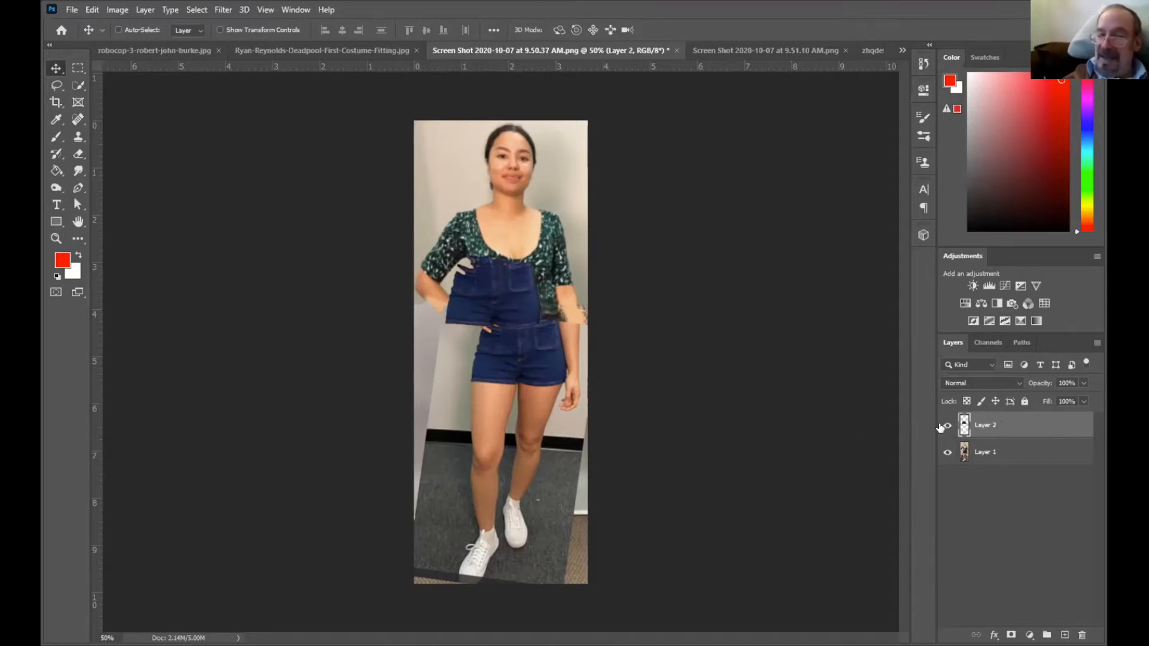
Move the copied shorts down over the woman's original shorts and fine-tune their alignment.
drag(497, 296, 520, 354)
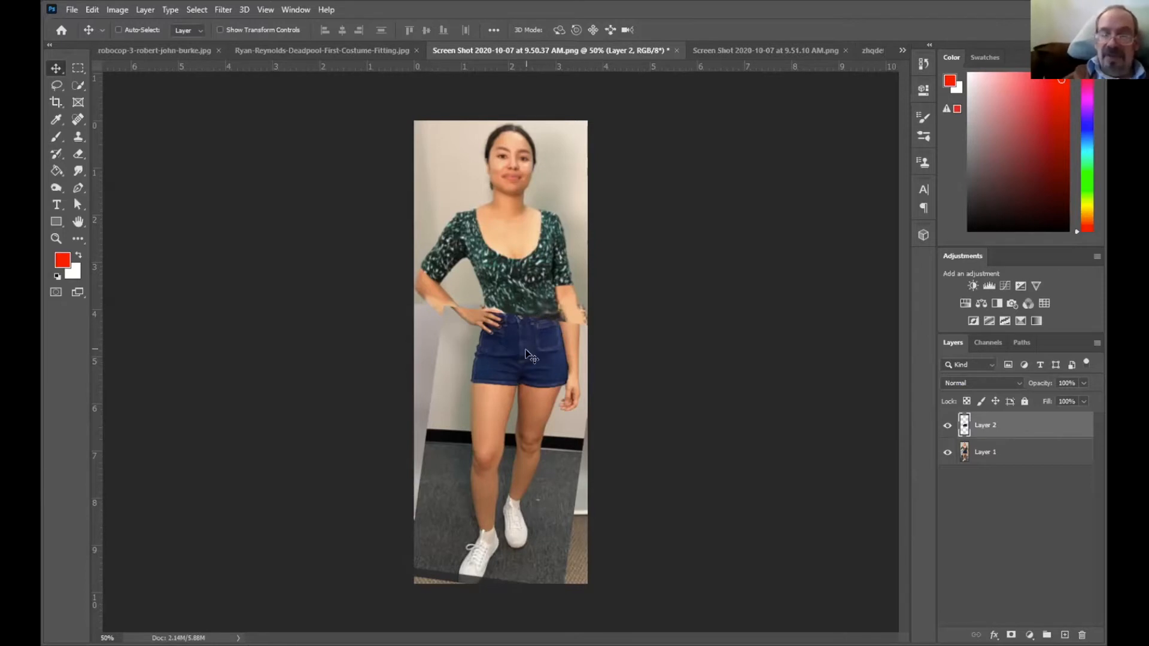
mouse_move(529, 353)
mouse_down()
mouse_move(524, 263)
mouse_move(518, 338)
mouse_move(540, 363)
mouse_up()
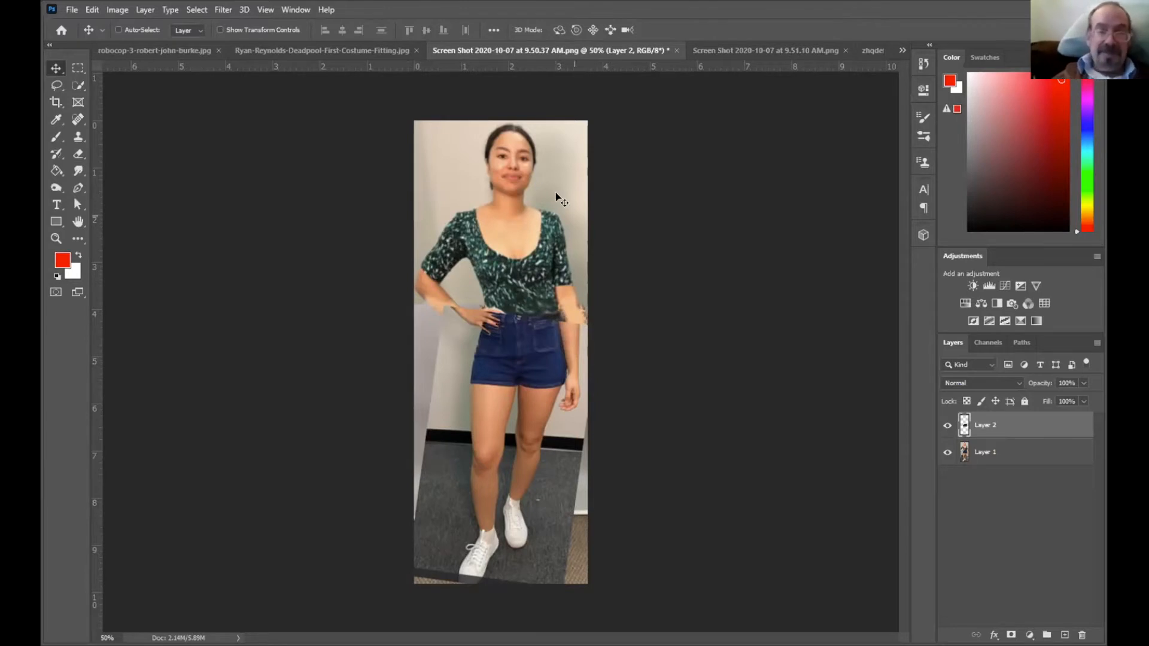
Switch to Ryan-Reynolds-Deadpool-First-Costume-Fitting.jpg and activate the Quick Selection tool.
click(347, 51)
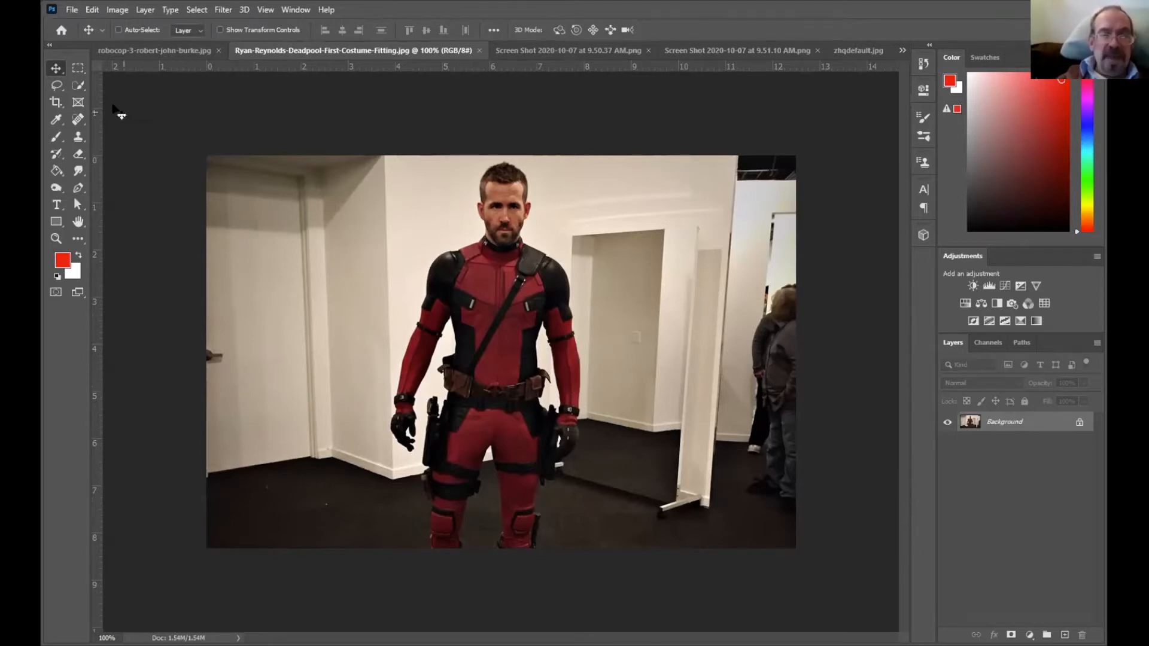
click(78, 86)
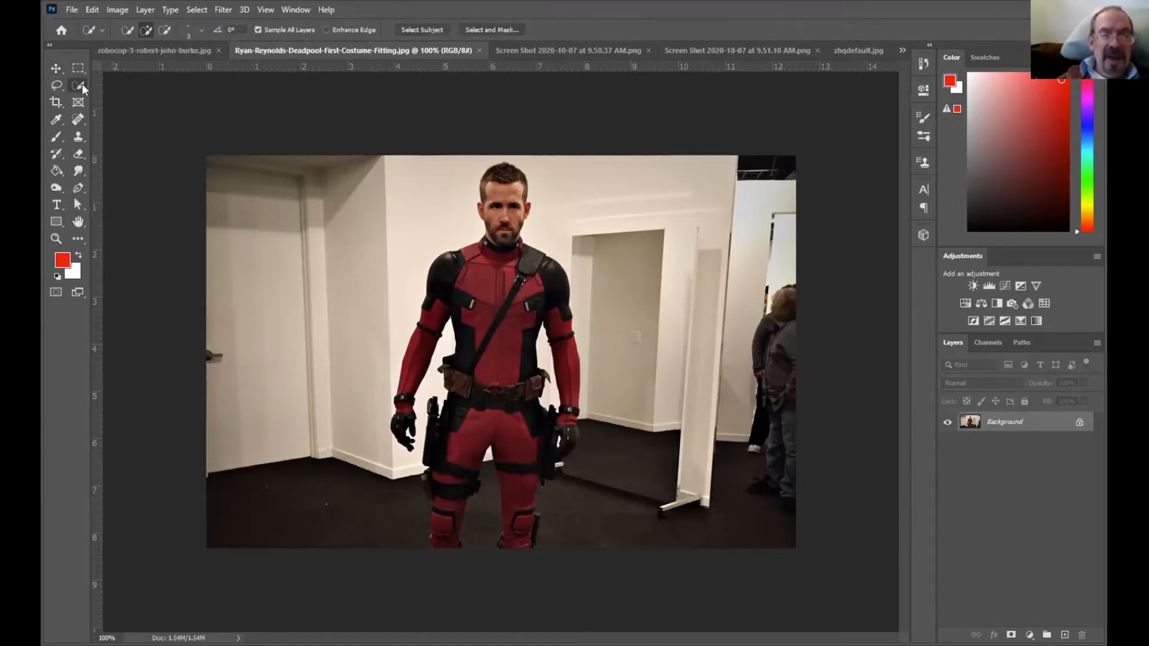
right_click(81, 84)
click(642, 34)
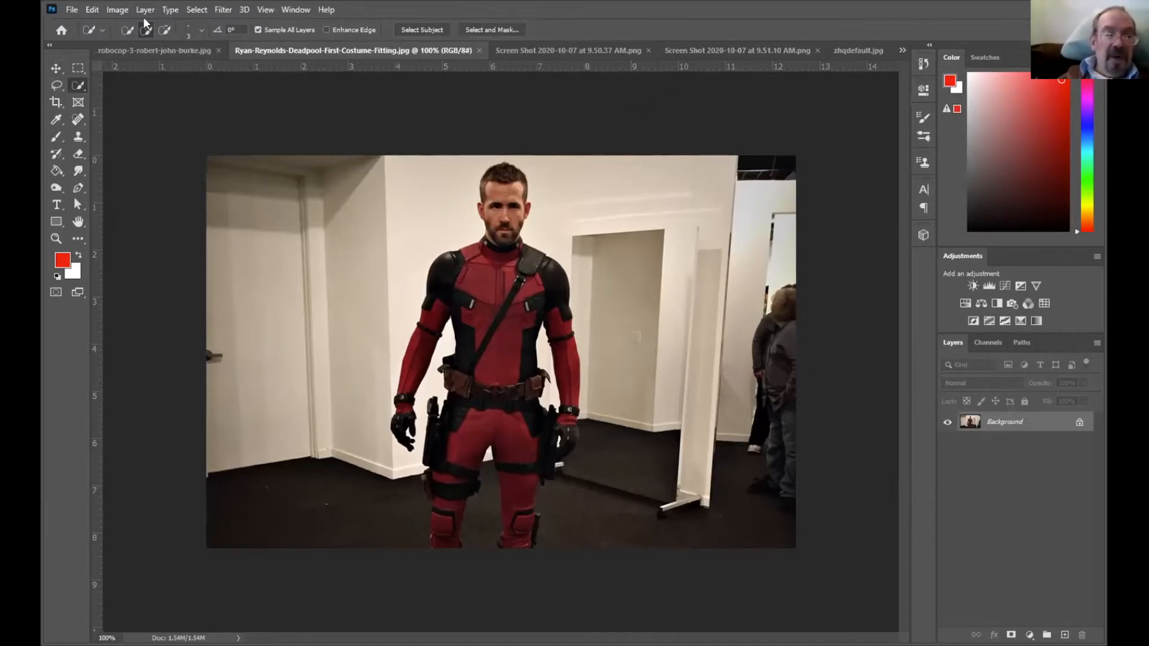
Try a Levels adjustment on the whole image, testing darker and lighter midtones and settling on a midtone input of 1.37.
click(120, 10)
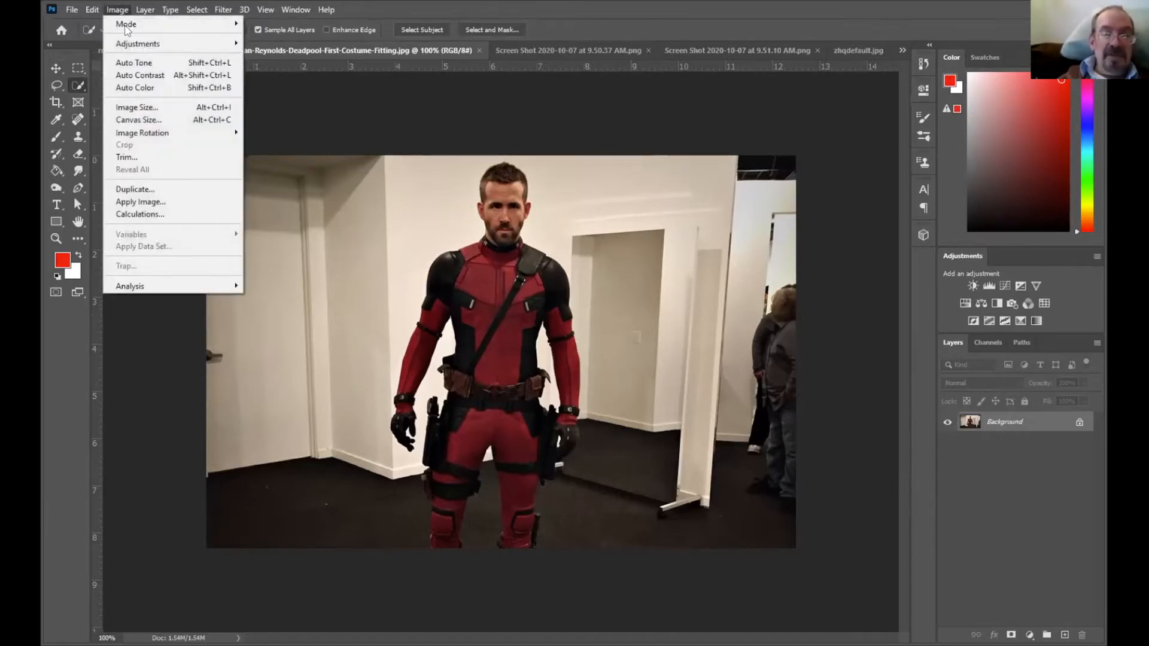
mouse_move(129, 44)
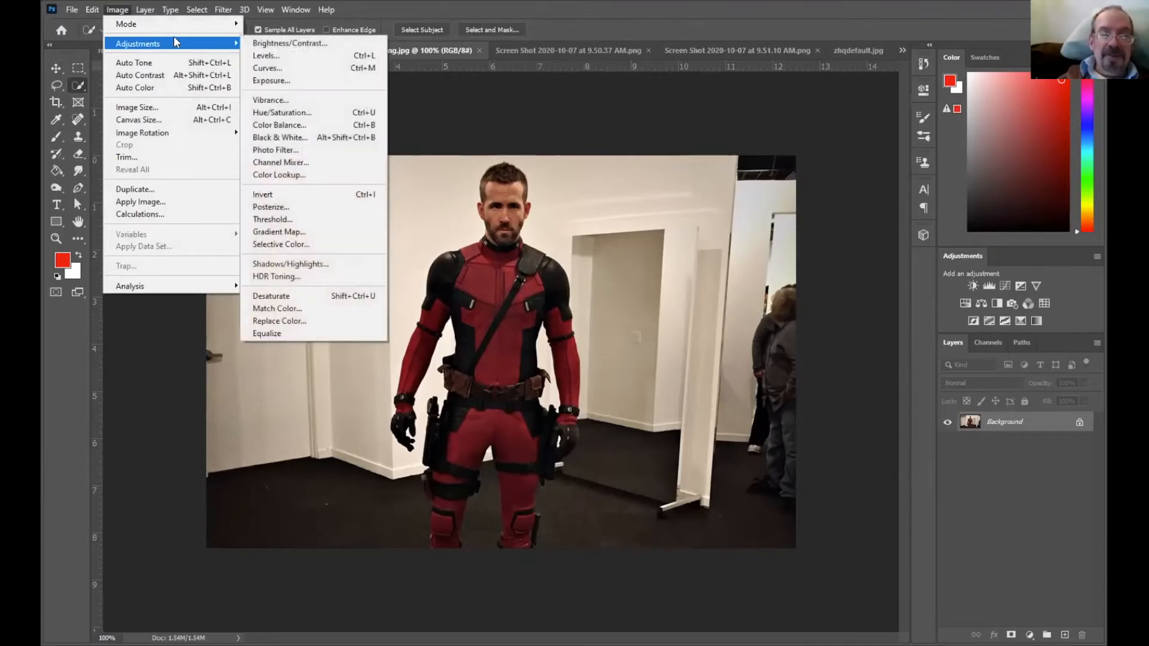
click(286, 55)
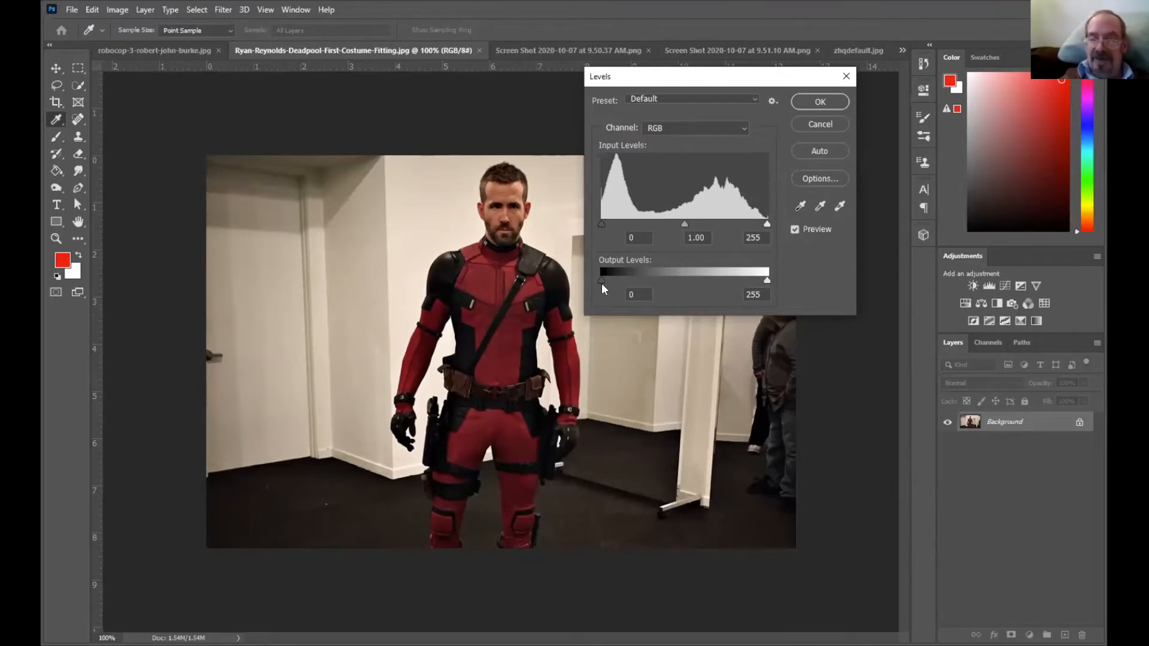
drag(601, 281, 569, 281)
drag(768, 283, 831, 281)
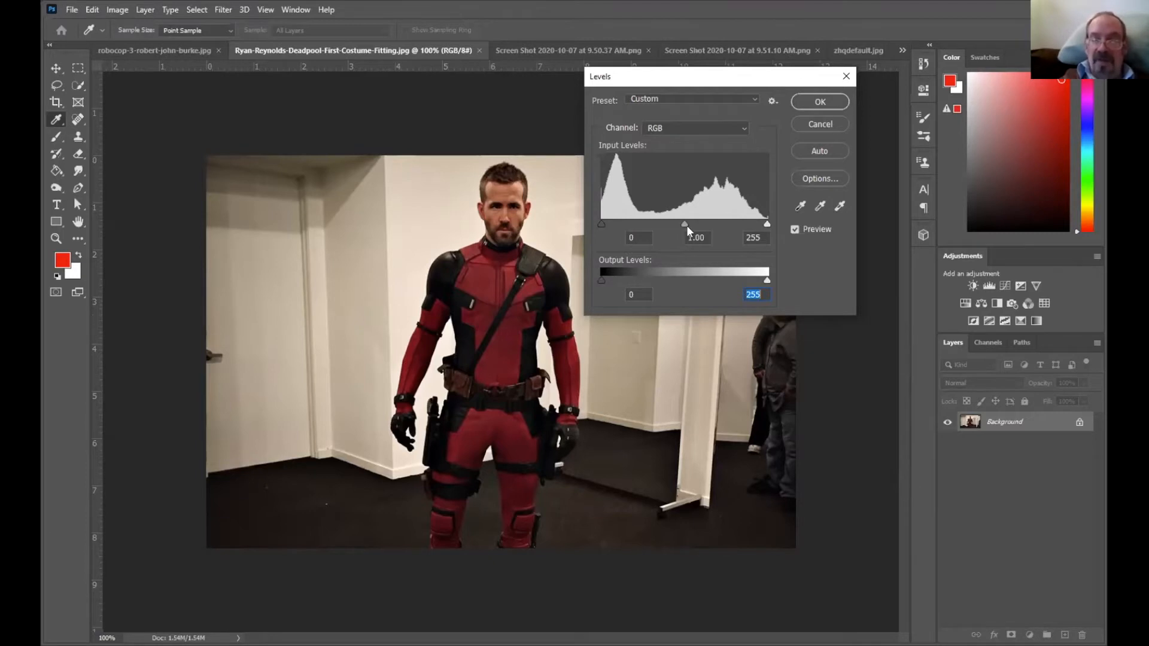
drag(685, 223, 708, 221)
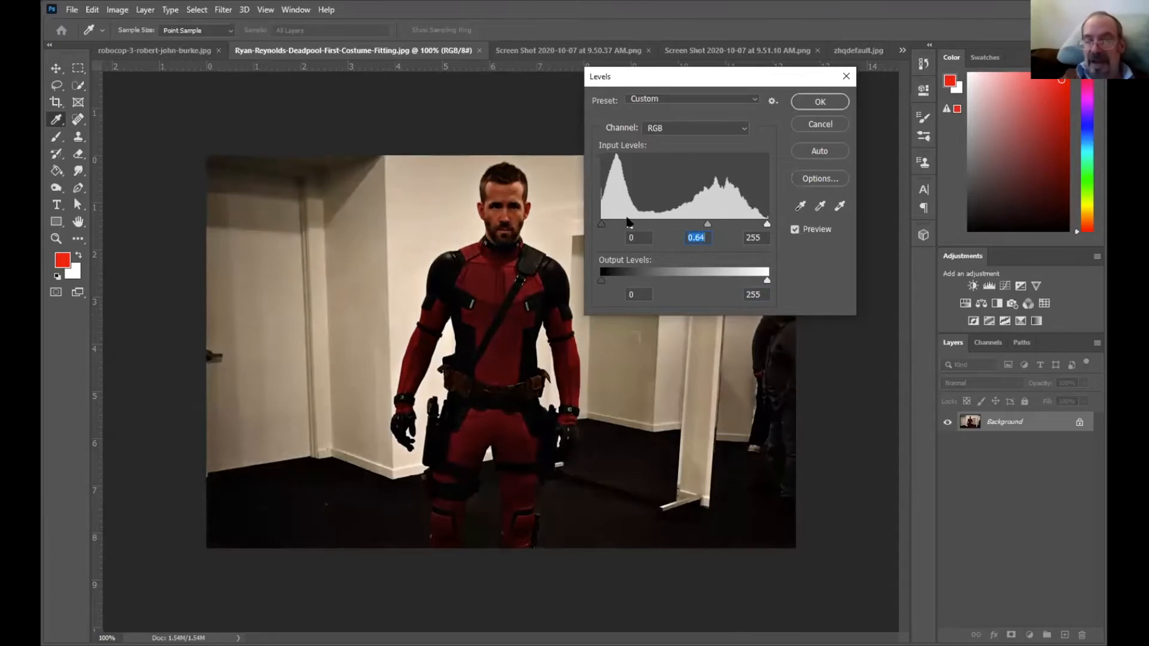
drag(705, 225, 676, 225)
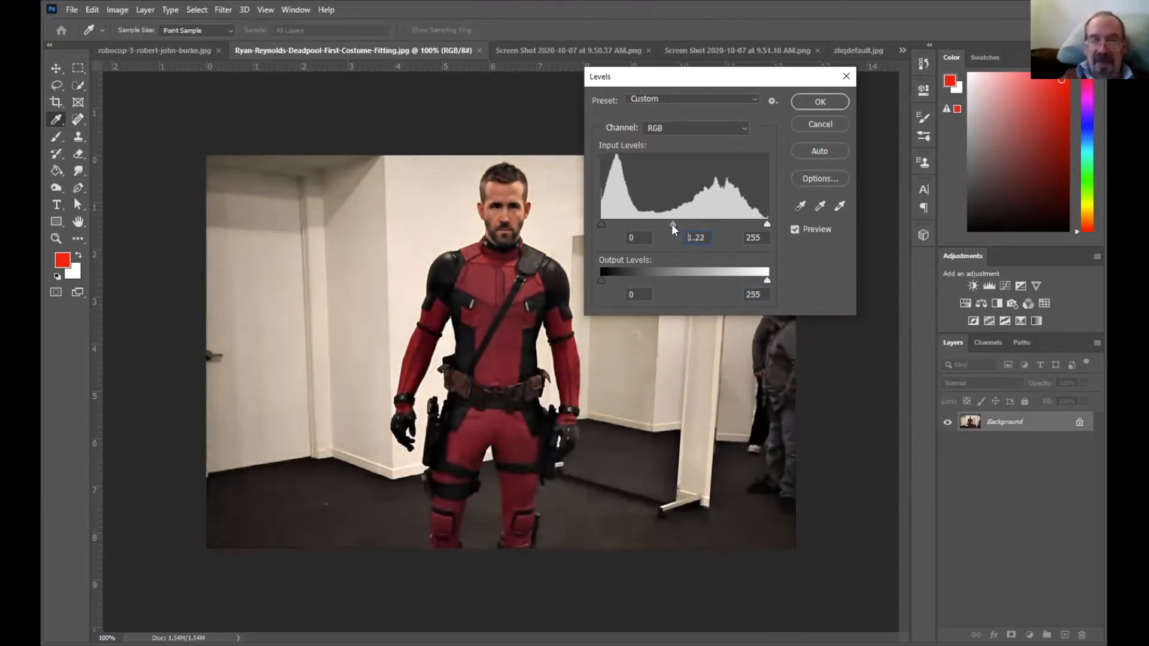
drag(672, 226, 665, 225)
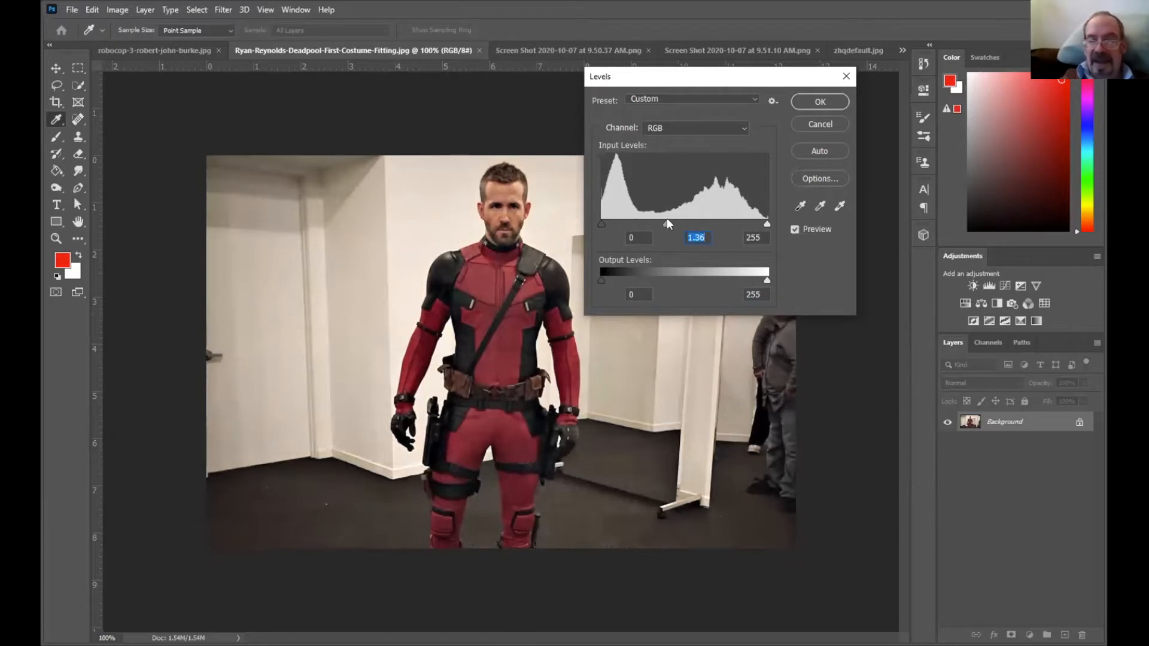
drag(664, 220, 663, 222)
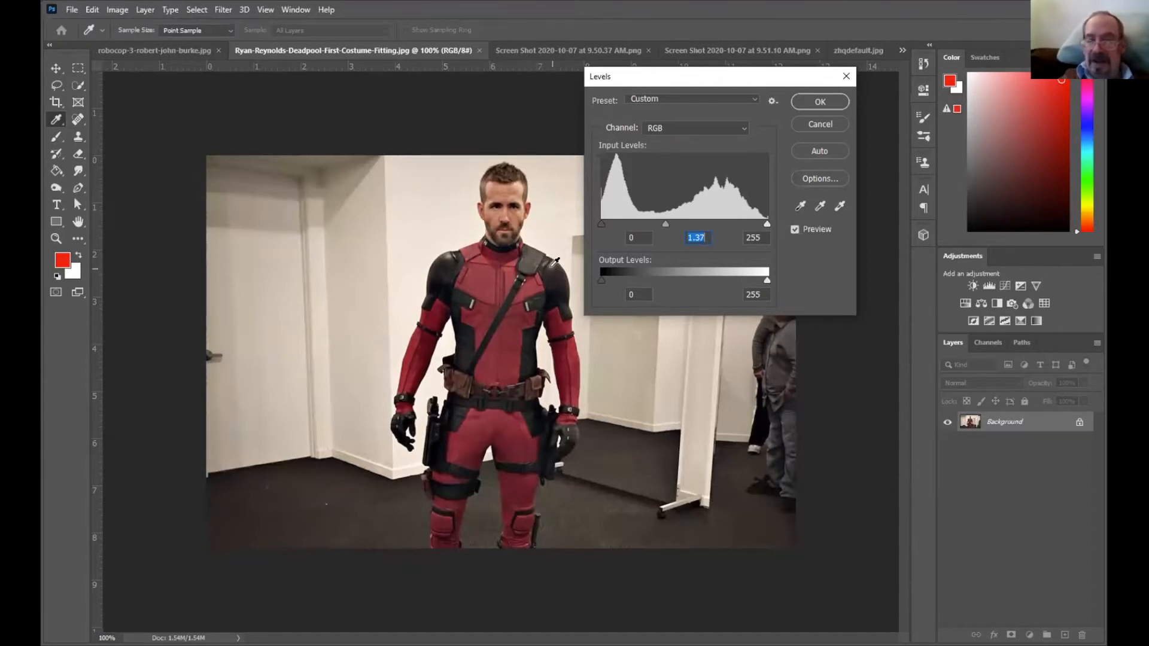
Try Levels inputs of 7 for shadows and 243 for highlights, compare before and after, and cancel the adjustment.
drag(600, 224, 606, 228)
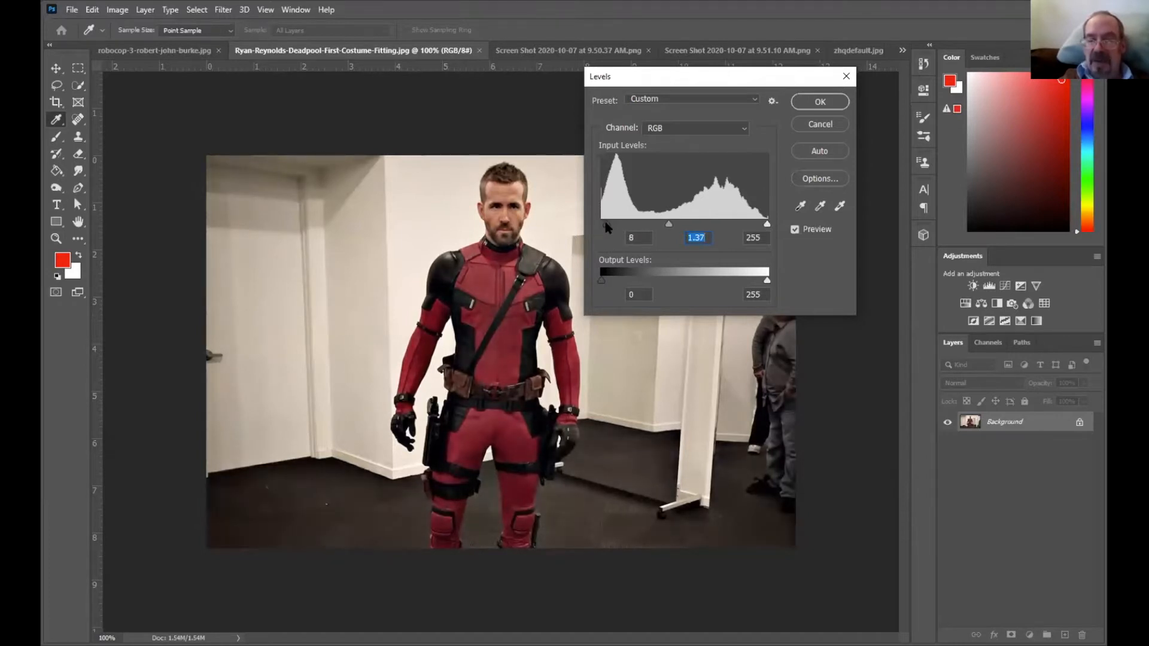
drag(604, 225, 604, 225)
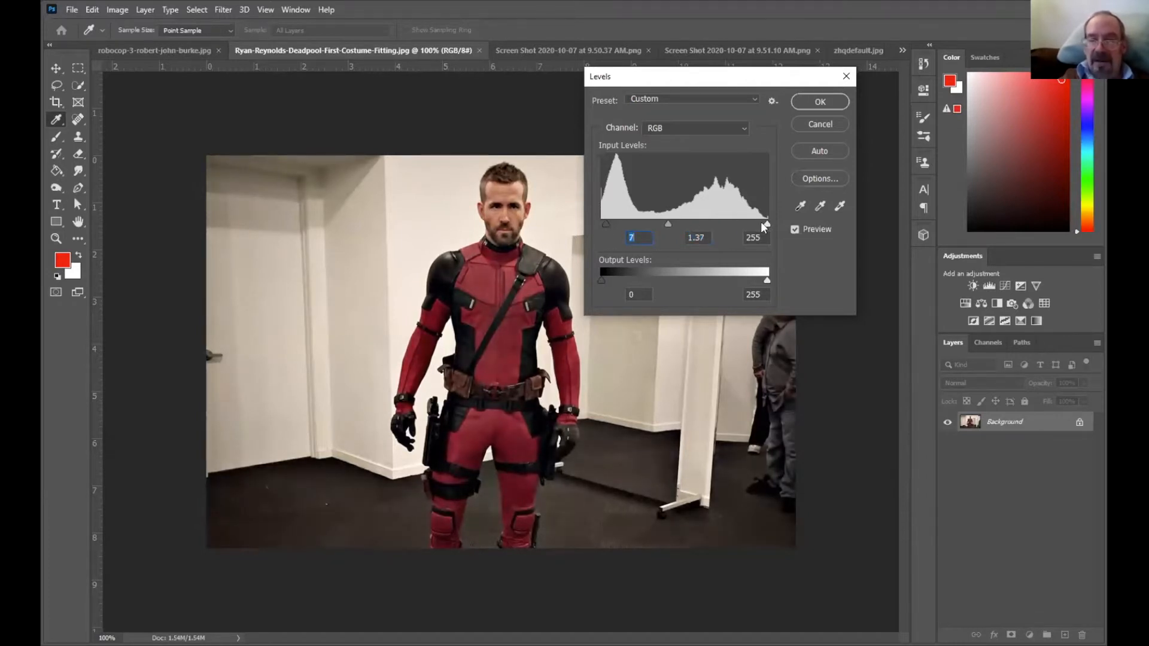
drag(763, 223, 758, 224)
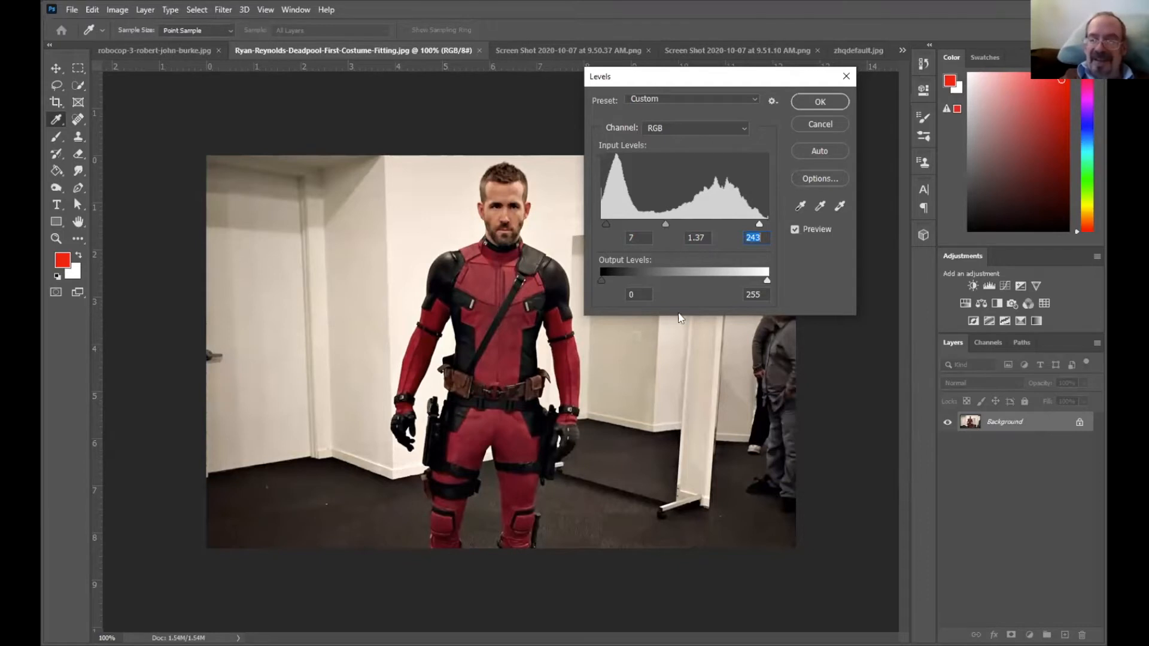
click(794, 230)
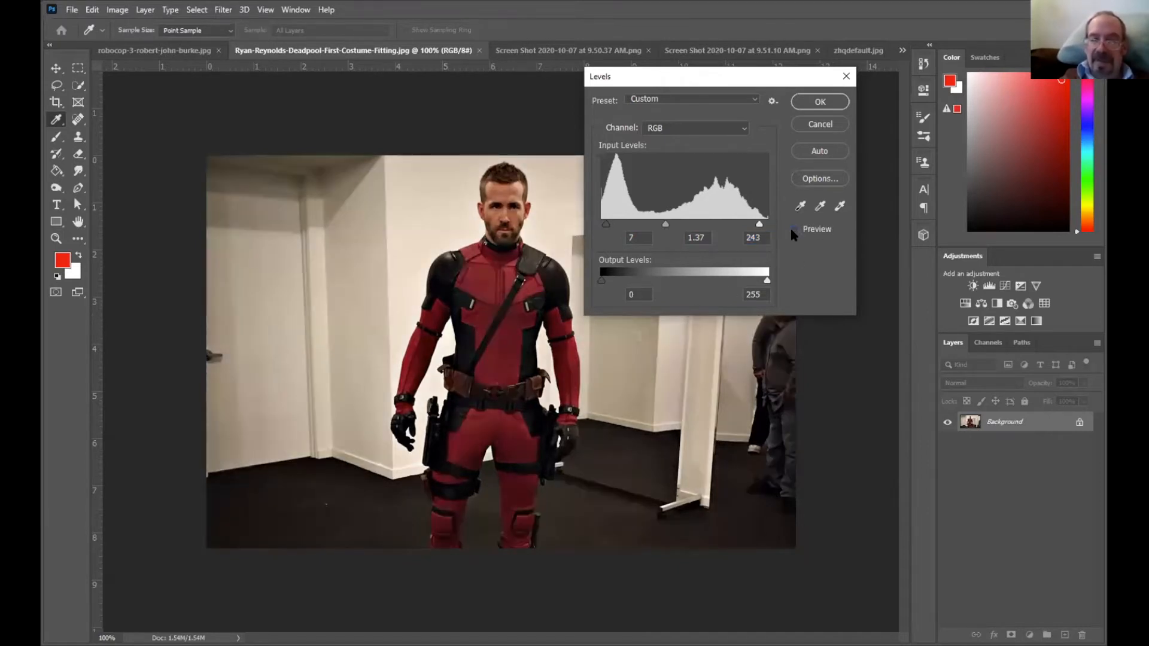
click(792, 229)
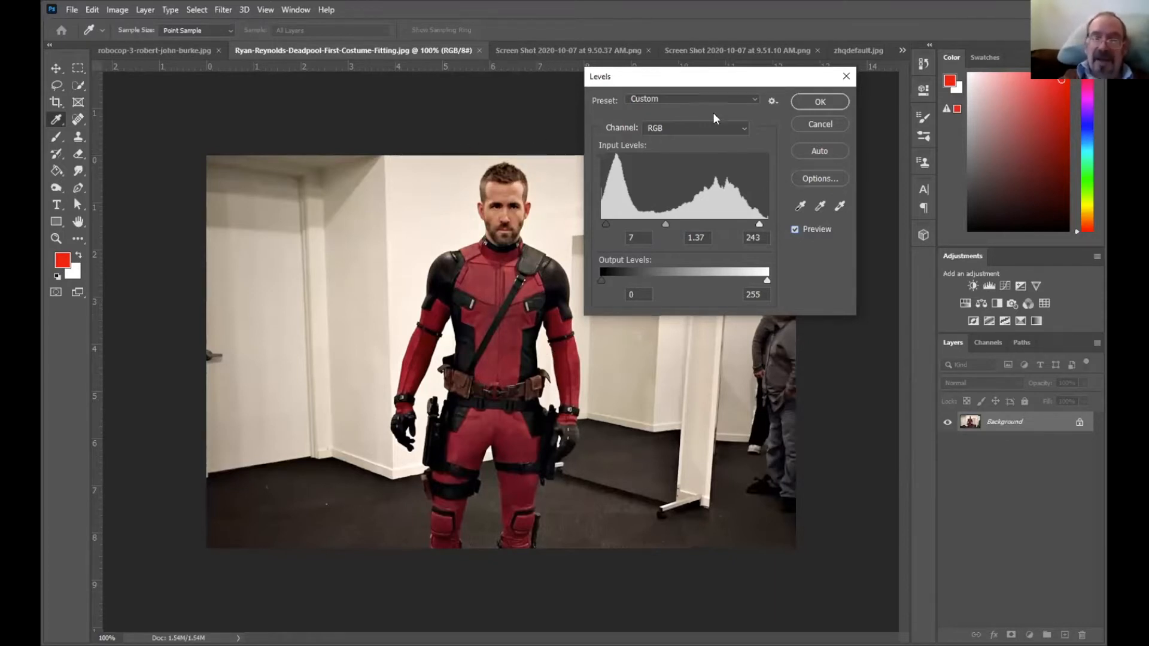
click(820, 124)
Select the man in the red costume with the Object Selection tool by framing his whole figure in a rectangle.
key(w)
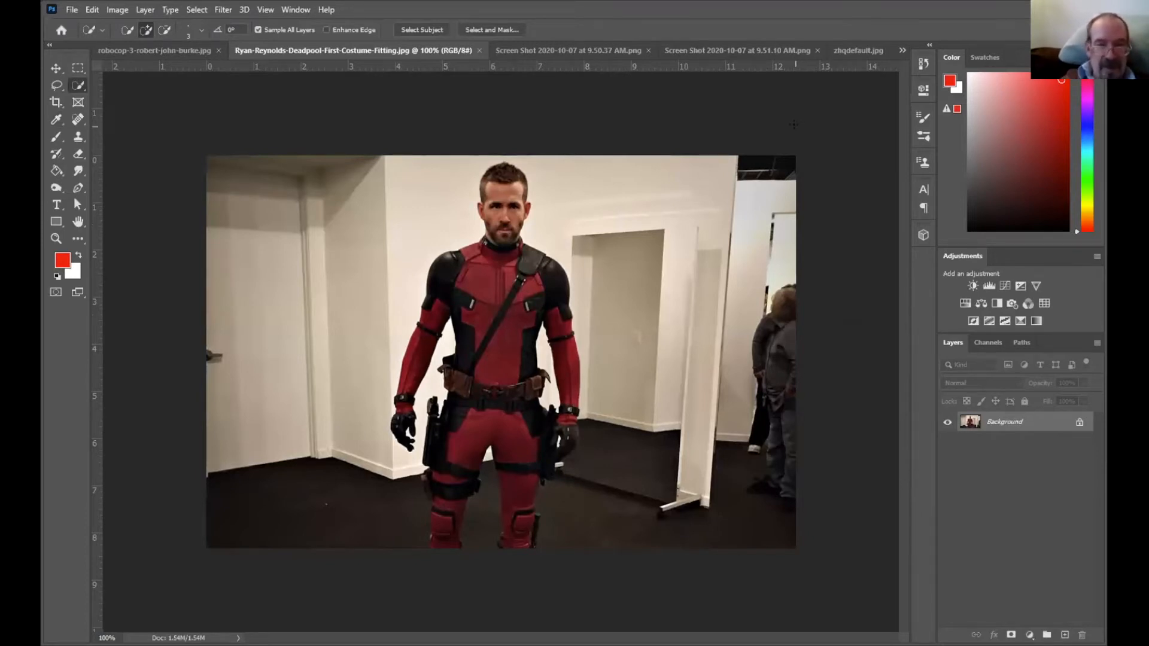
click(79, 86)
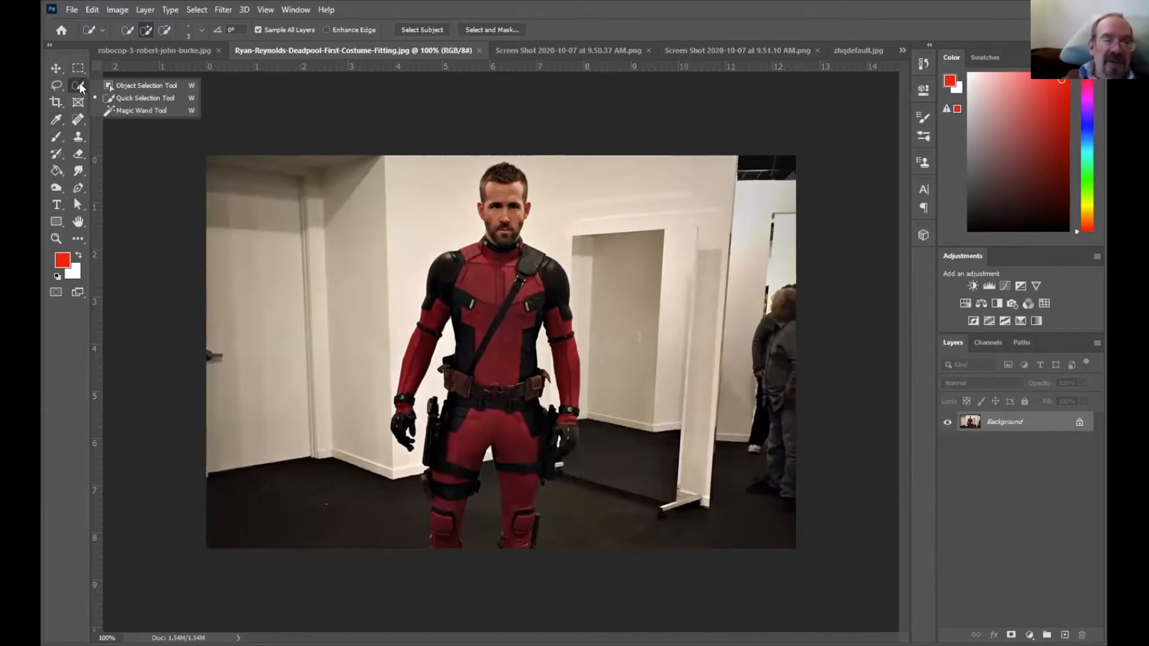
click(152, 86)
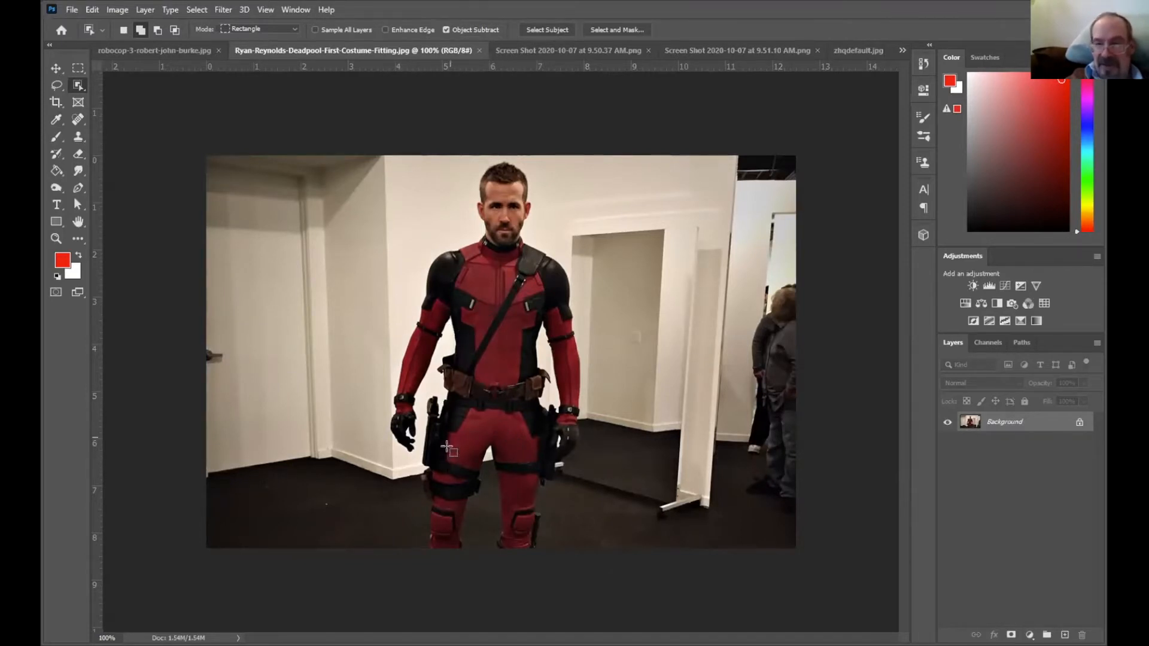
drag(406, 157, 600, 607)
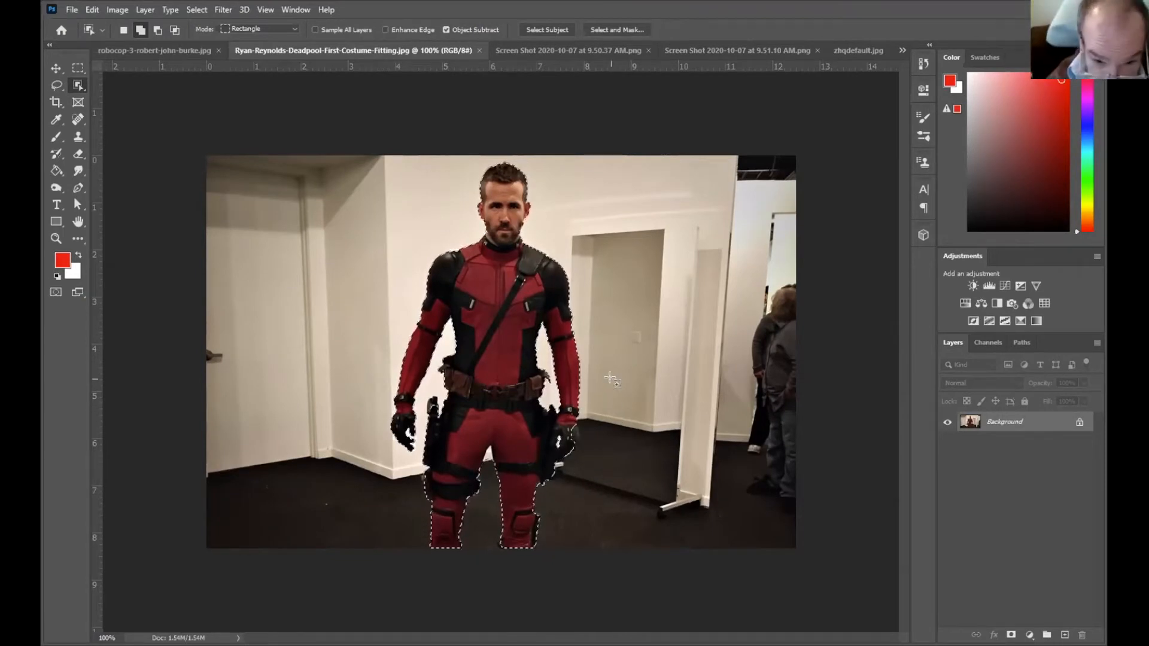
key(ctrl+d)
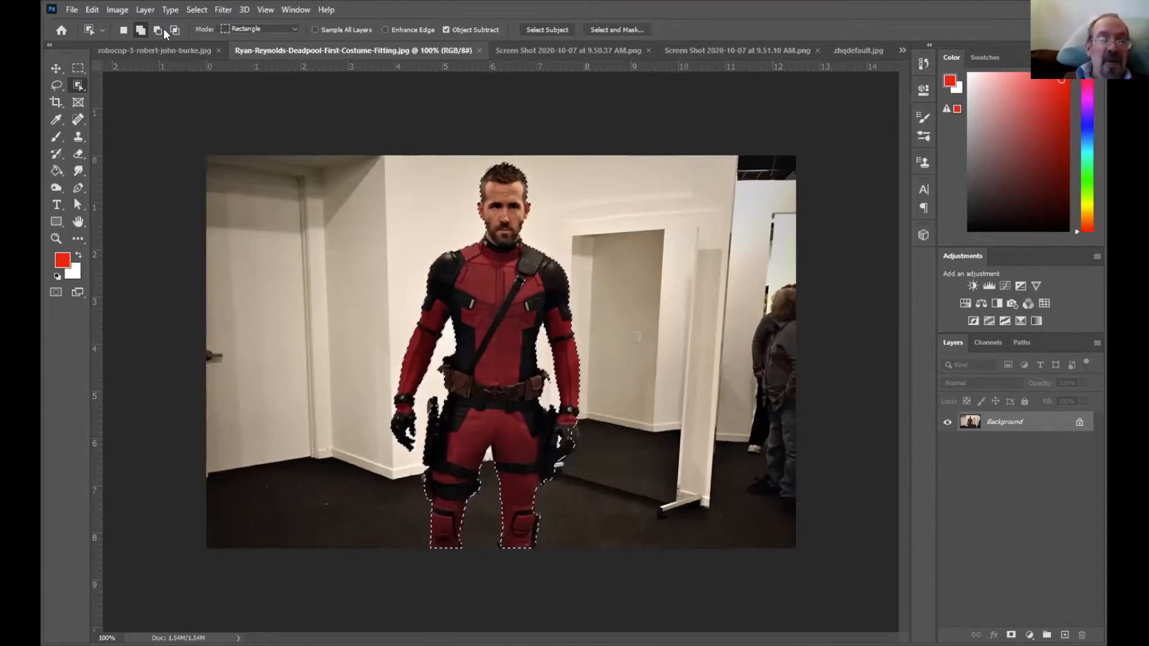
Adjust Levels on the selected man with input values of 13 for shadows, 1.3 for midtones and 237 for highlights.
click(118, 10)
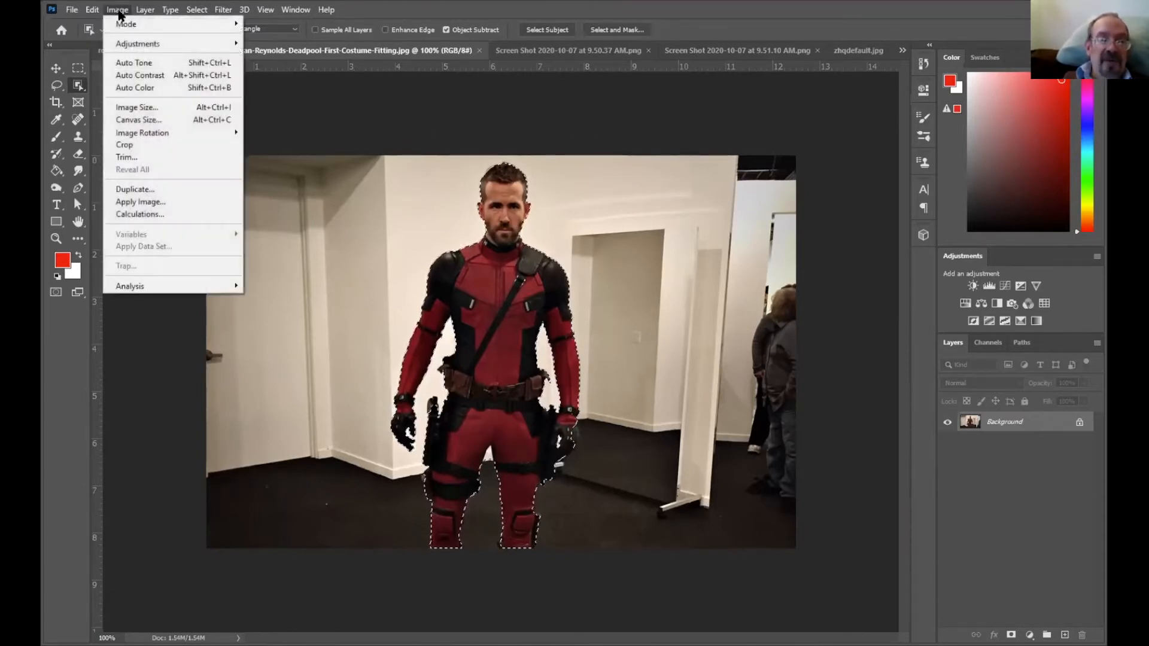
mouse_move(120, 44)
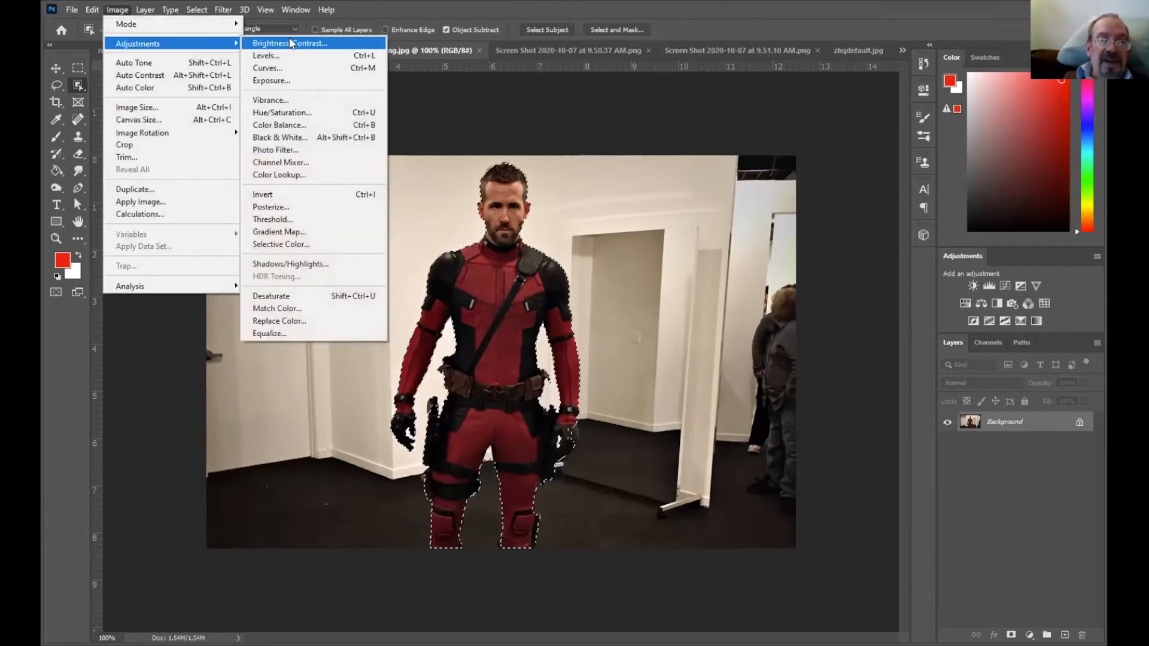
click(289, 54)
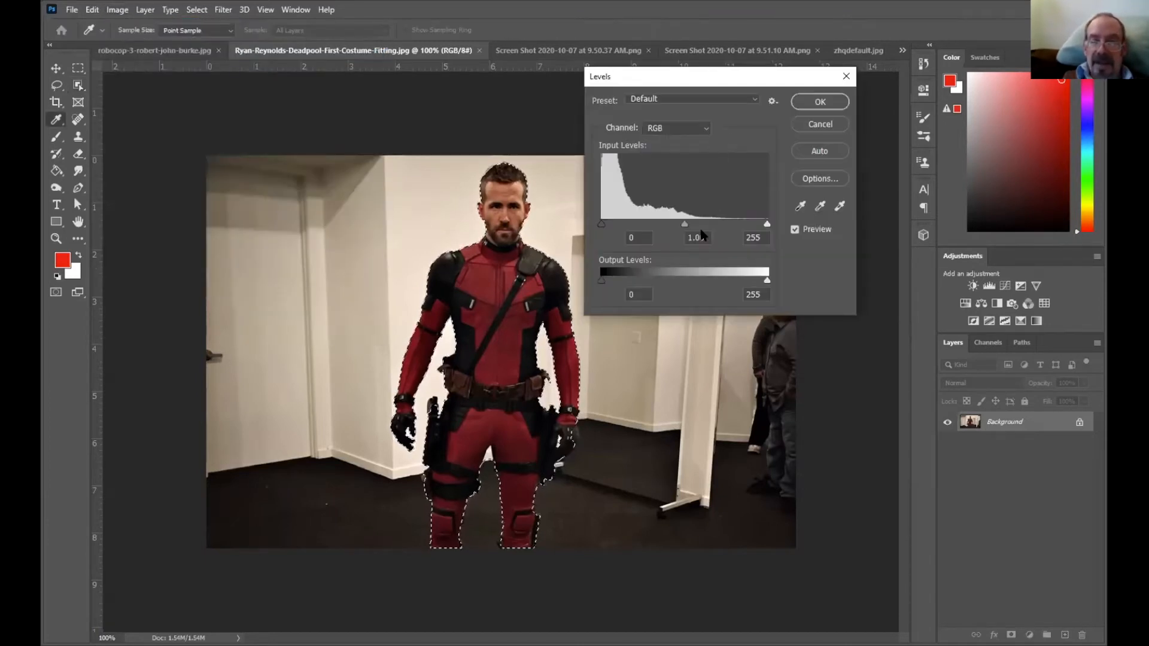
drag(684, 221, 668, 221)
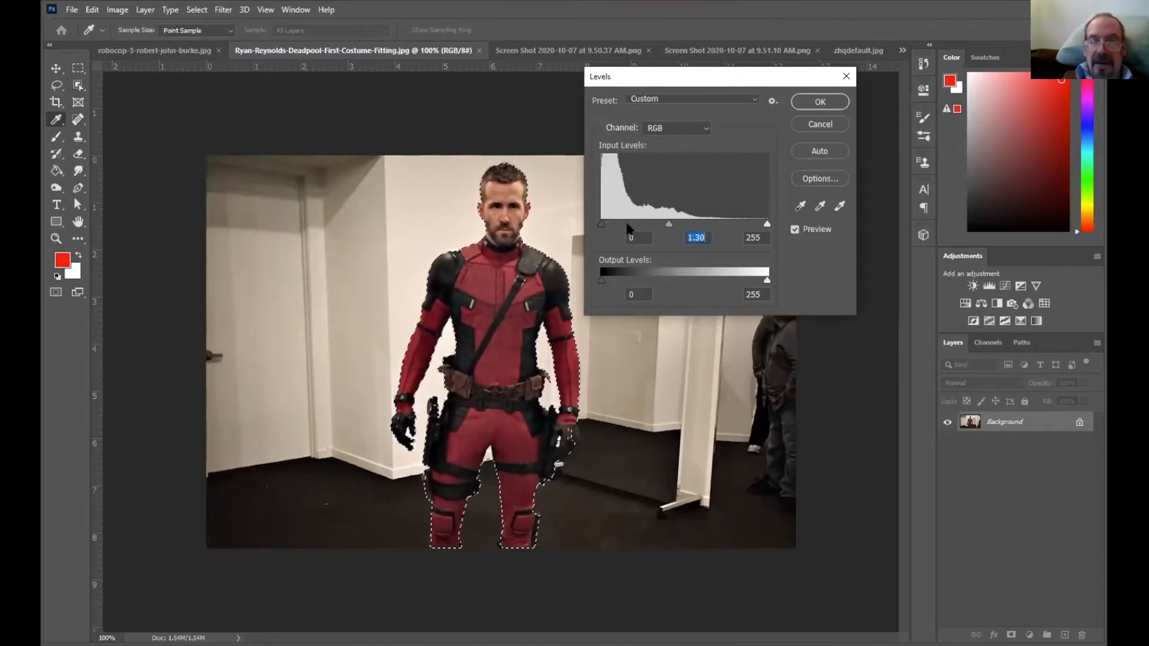
drag(596, 221, 608, 224)
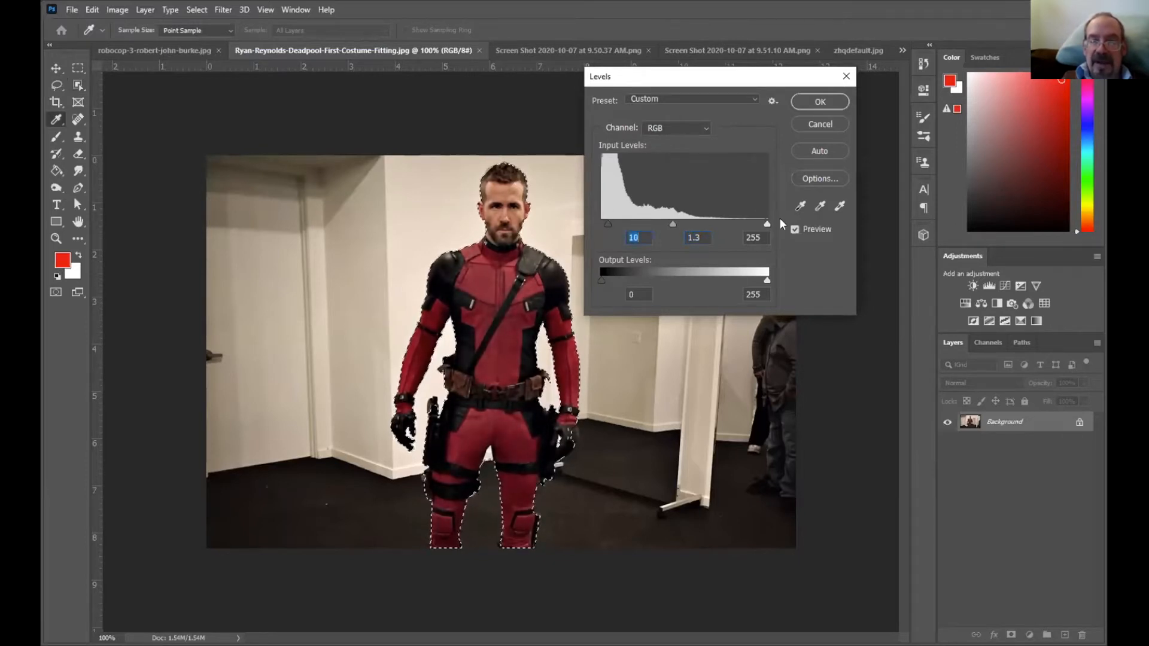
drag(767, 223, 753, 219)
drag(605, 224, 608, 222)
Compare the man with and without the Levels preview, and apply the adjustment.
click(792, 228)
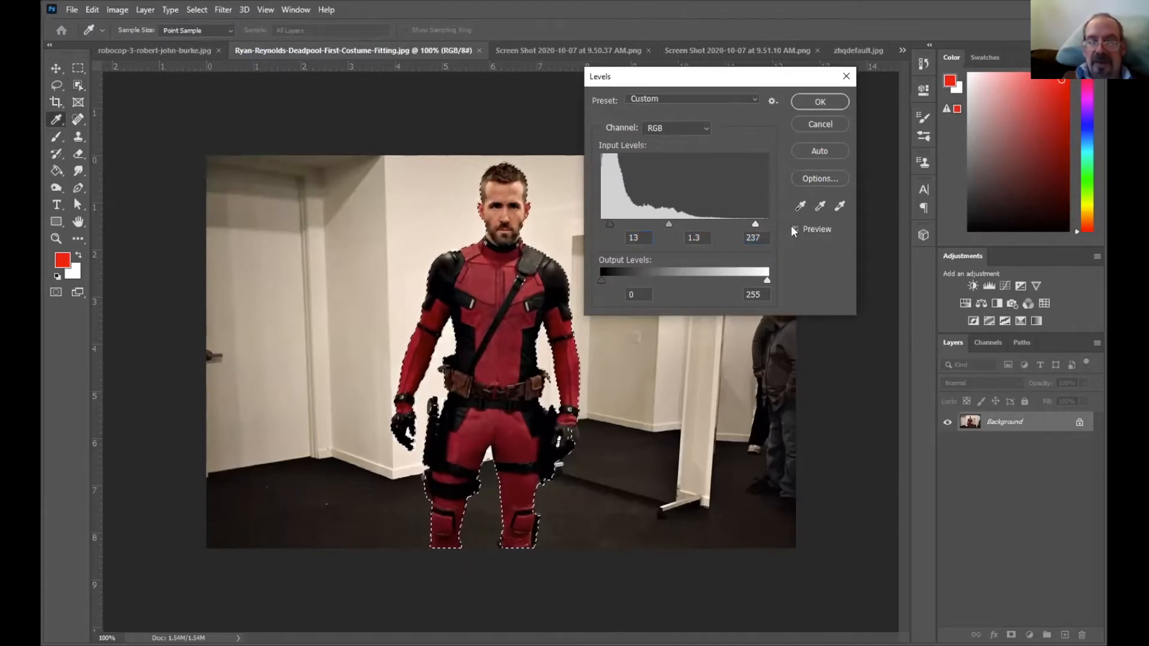
click(791, 228)
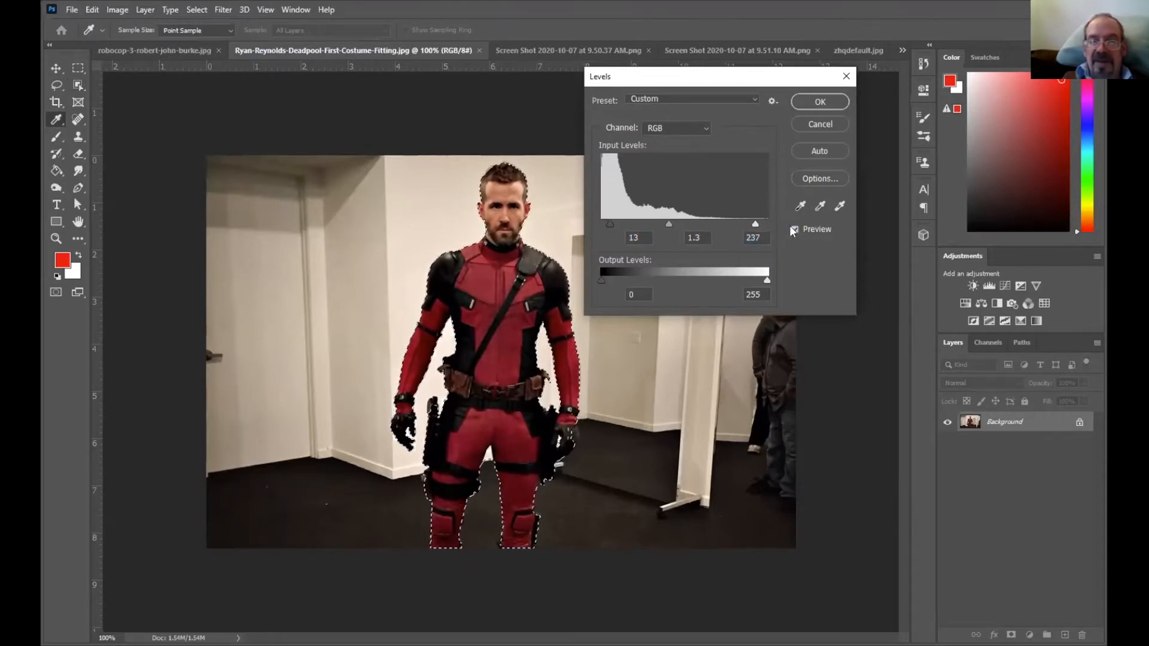
click(788, 225)
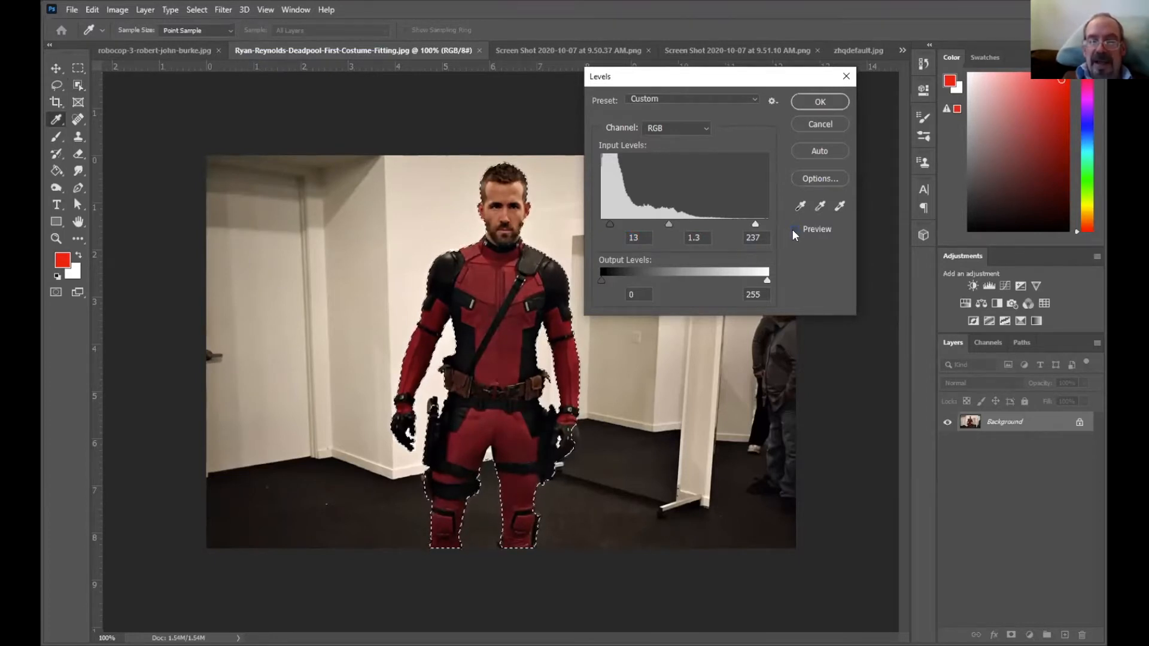
click(793, 229)
click(792, 229)
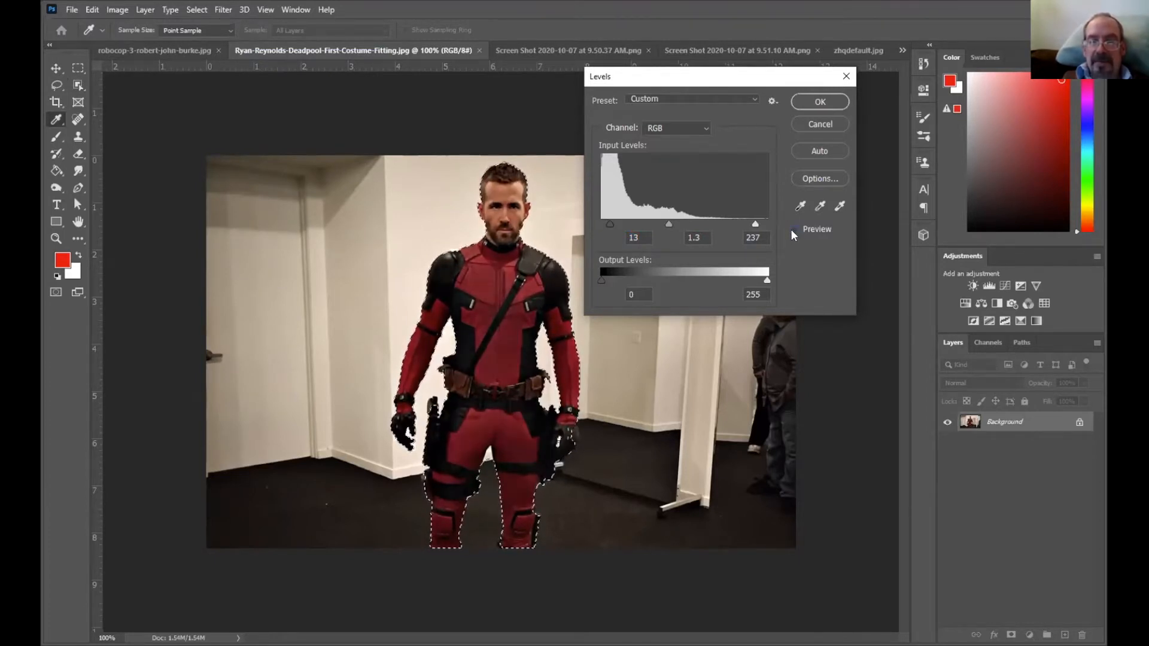
click(791, 229)
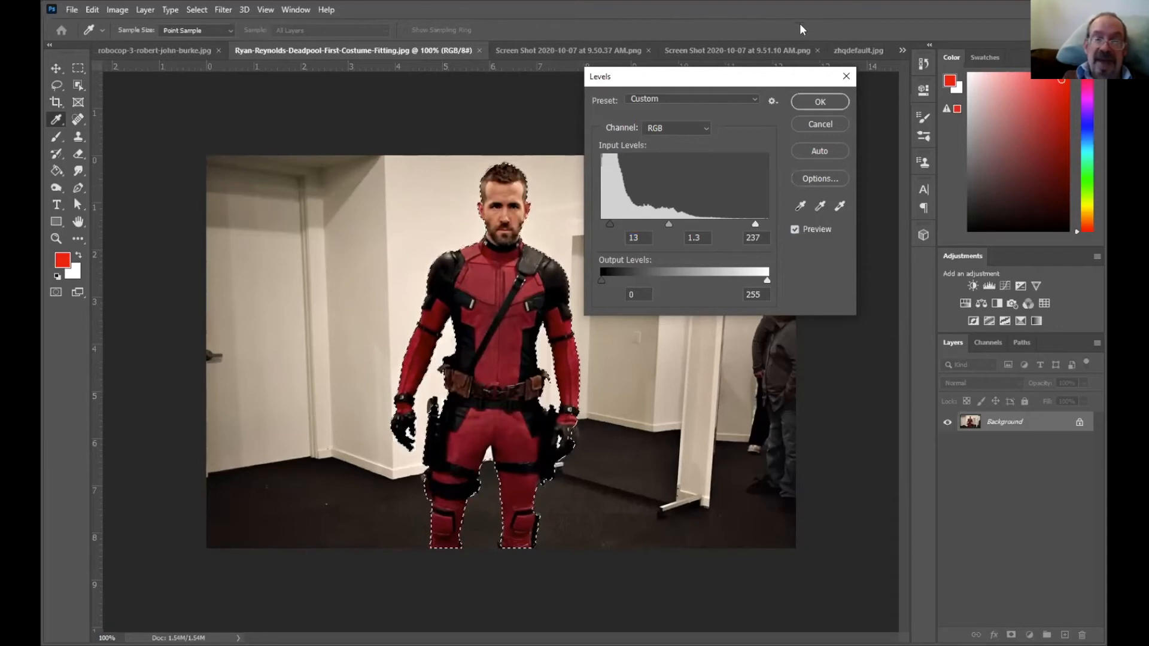
click(839, 103)
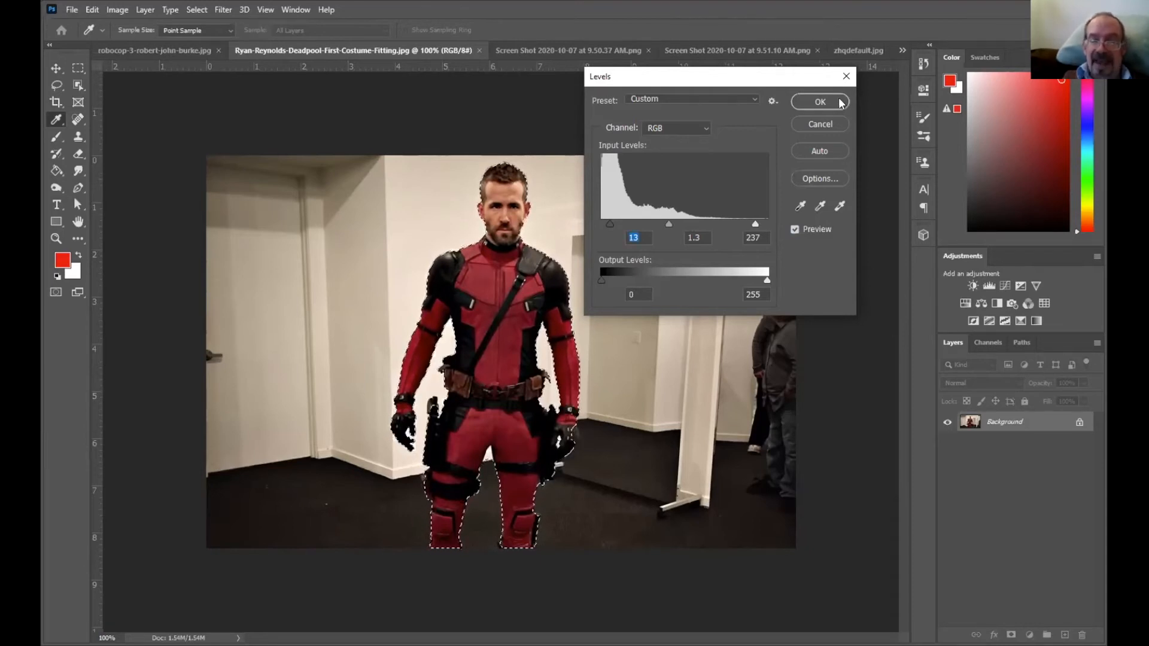
click(839, 103)
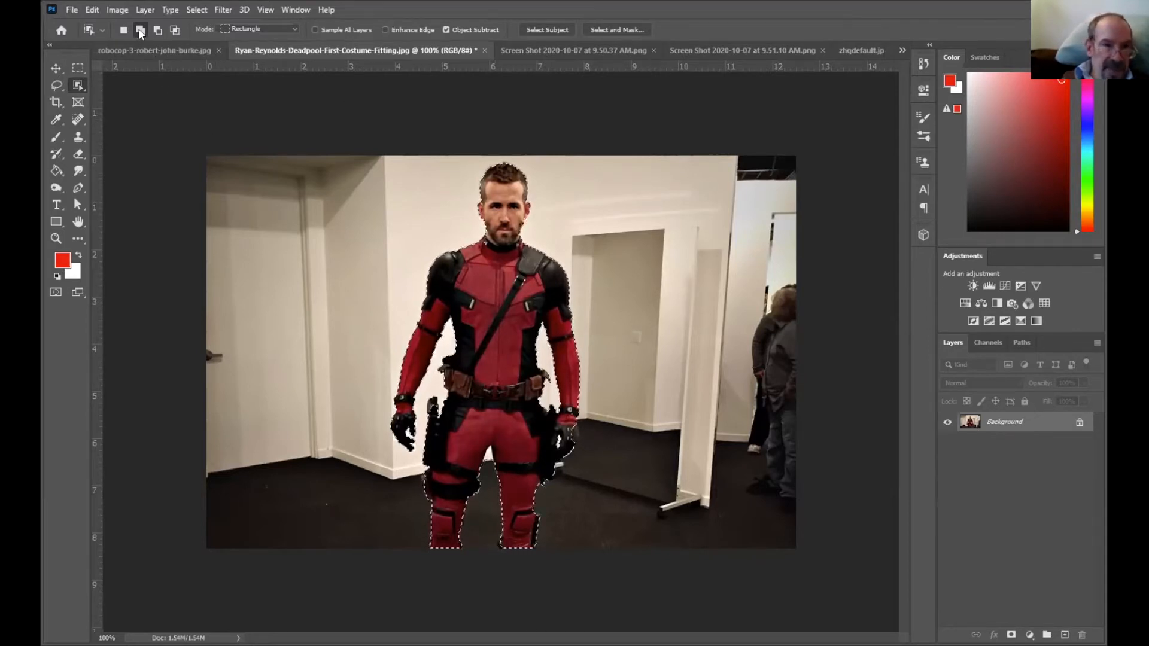
Start a Vibrance adjustment on the selected man, raise the saturation to +8, and compare it with the original in preview.
click(118, 10)
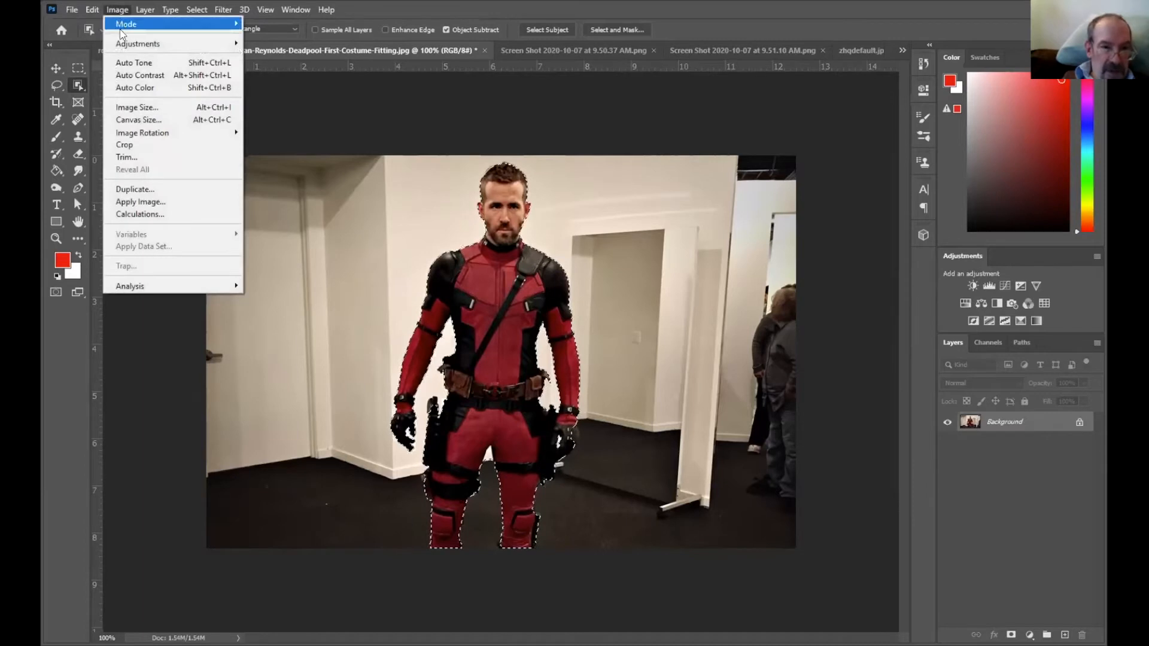
mouse_move(122, 43)
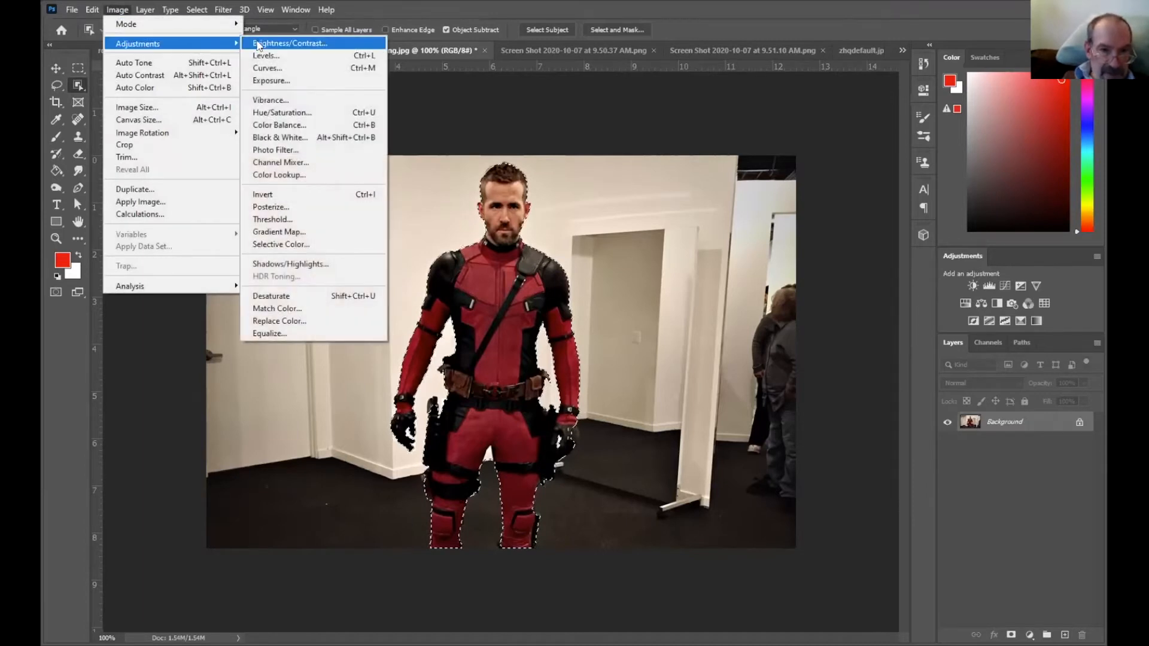
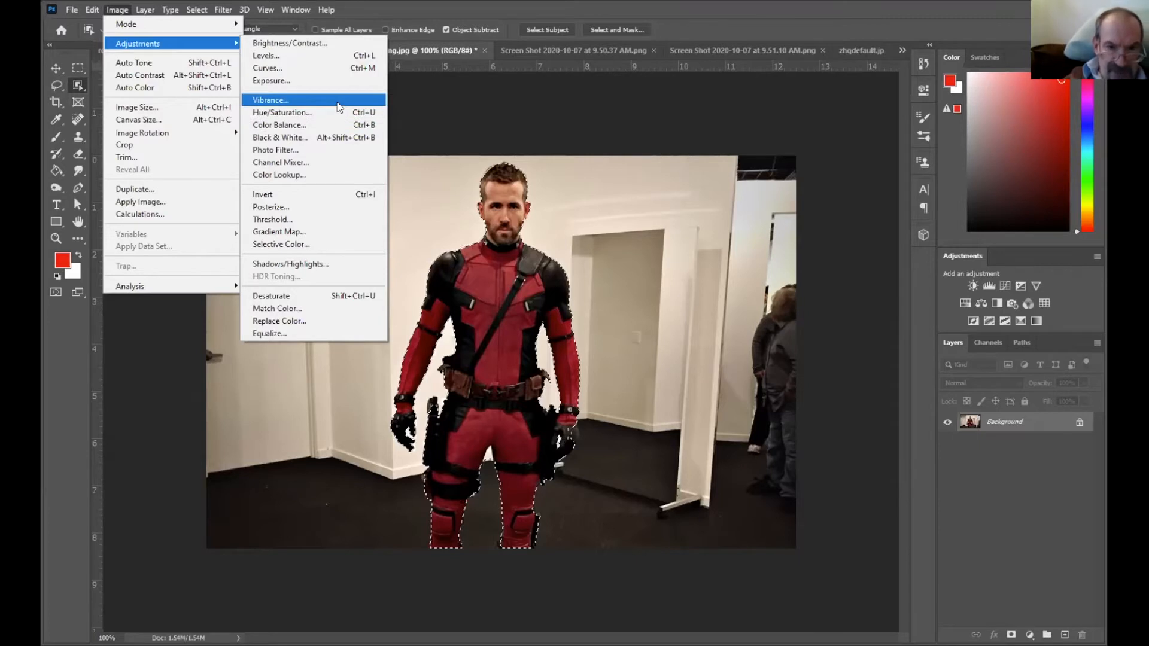
click(338, 100)
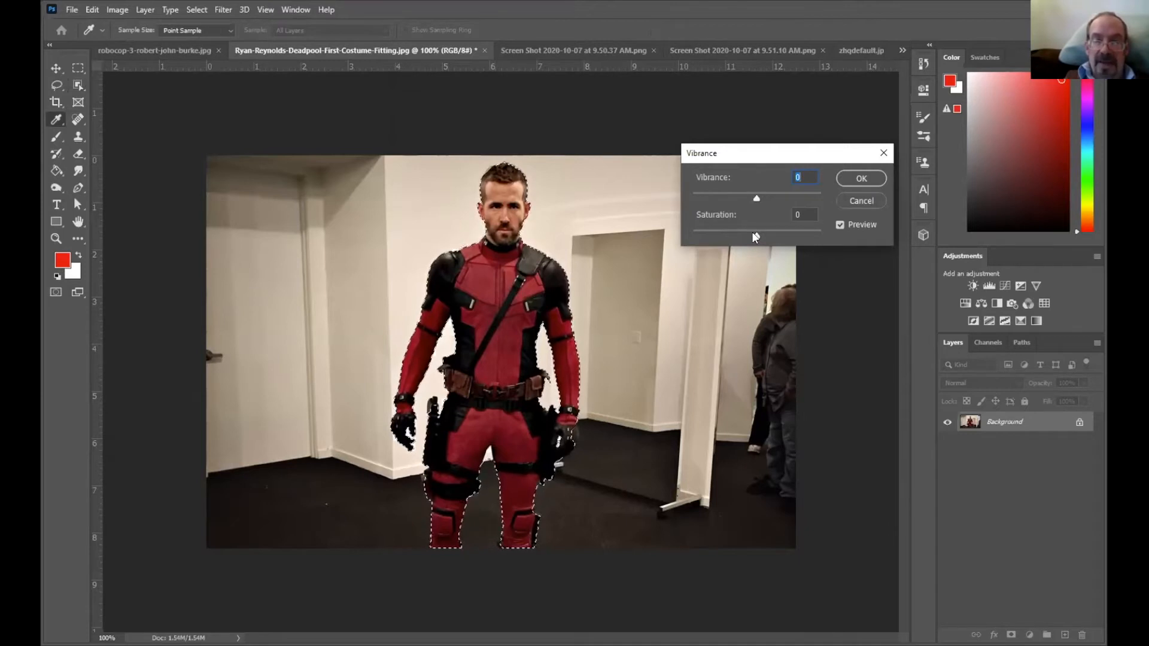
drag(753, 233, 758, 236)
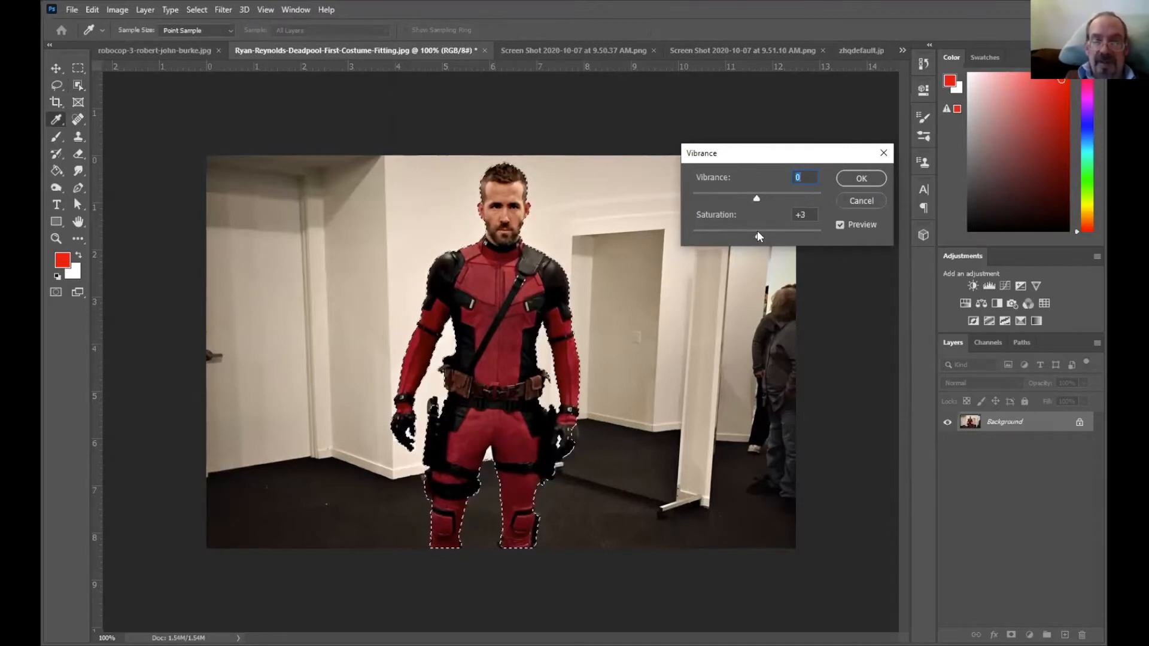
drag(761, 235, 761, 236)
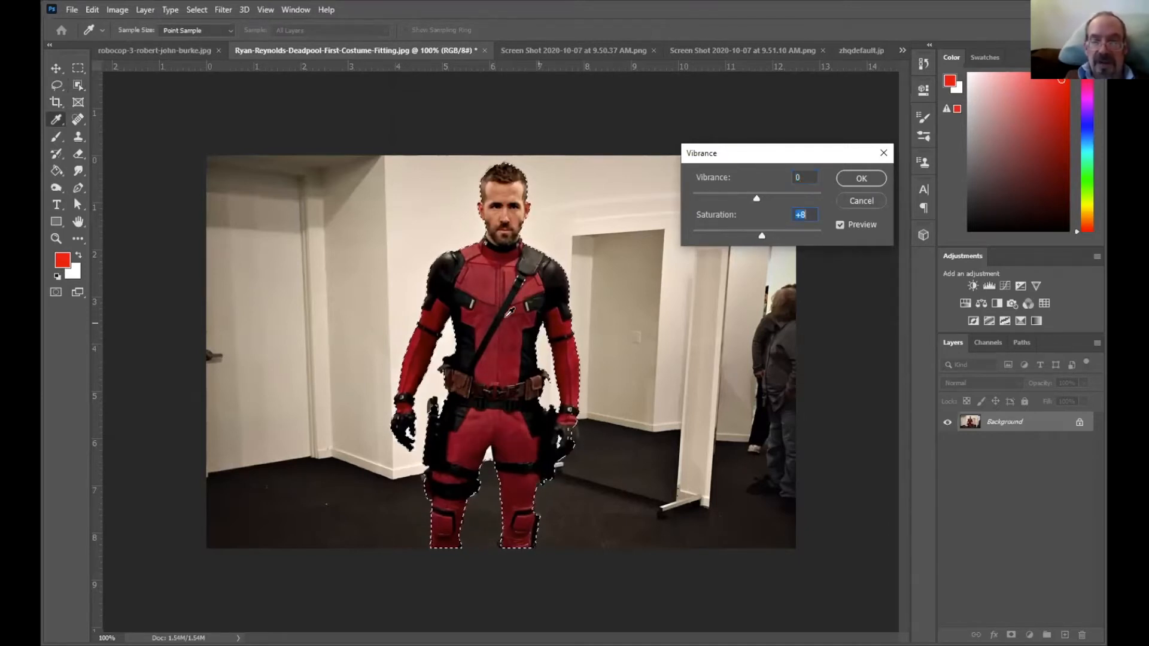
click(839, 224)
click(839, 224)
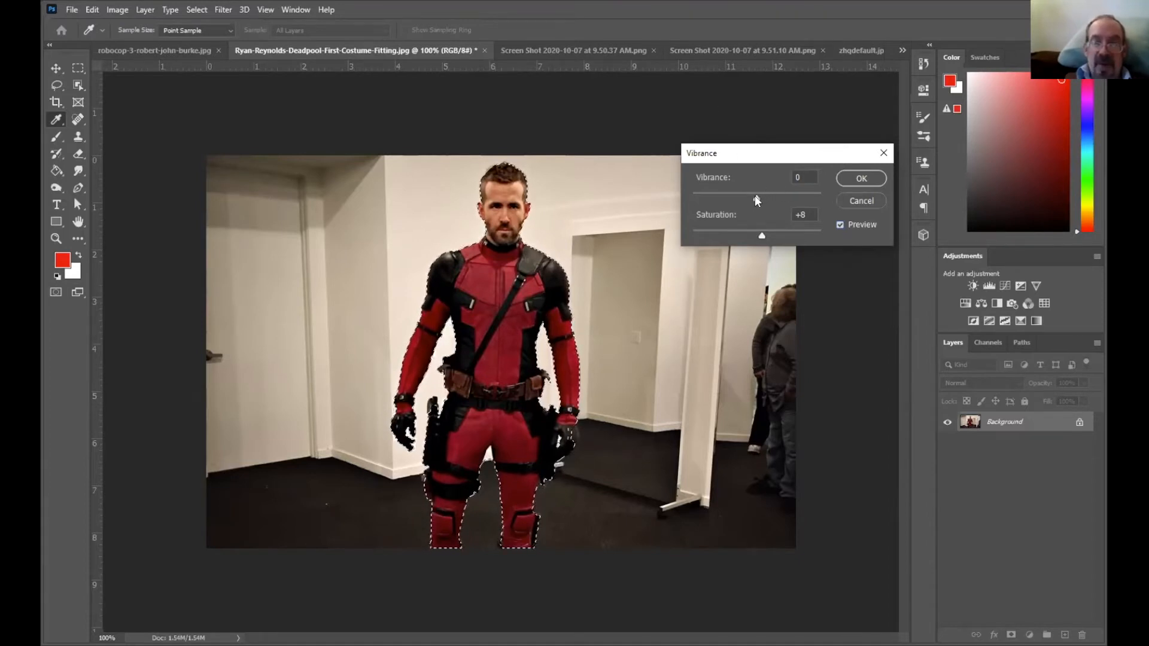
Try a vibrance of +89 on the selected man, compare it in preview, and reduce the vibrance to +23.
drag(756, 195, 813, 178)
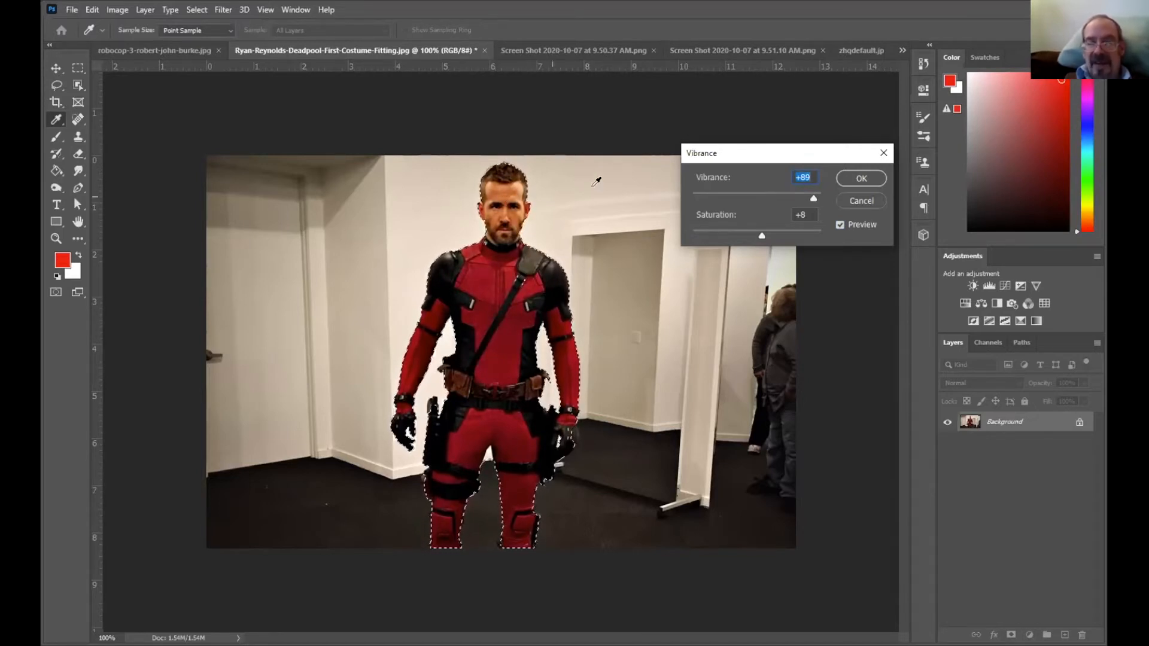
click(840, 225)
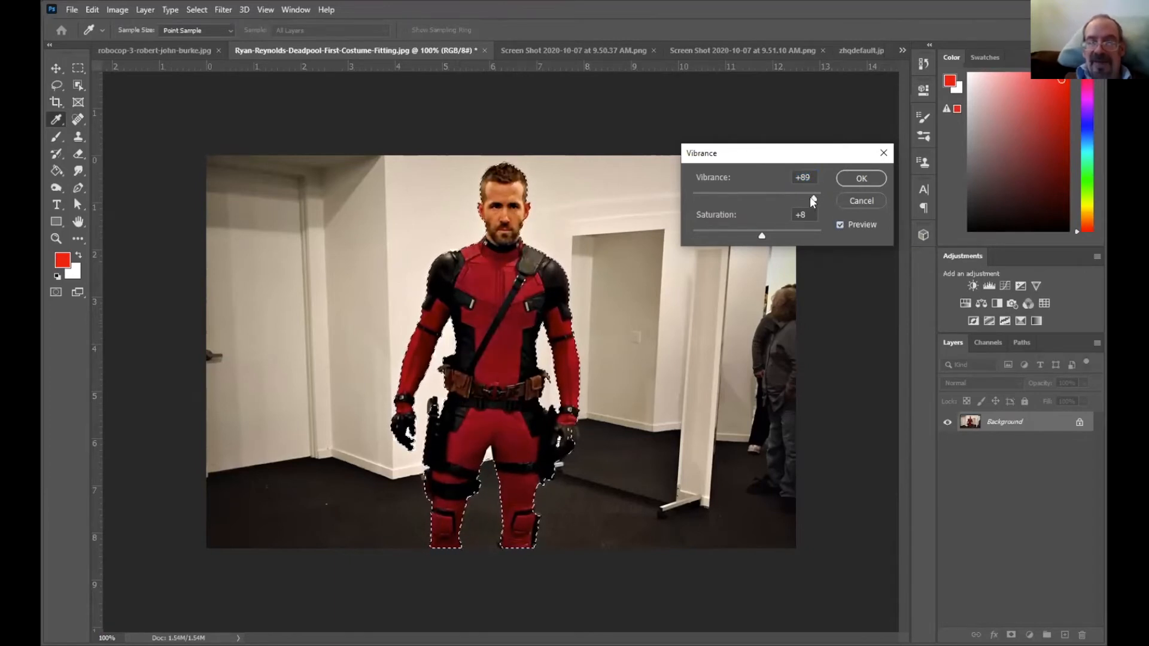
drag(778, 200, 777, 200)
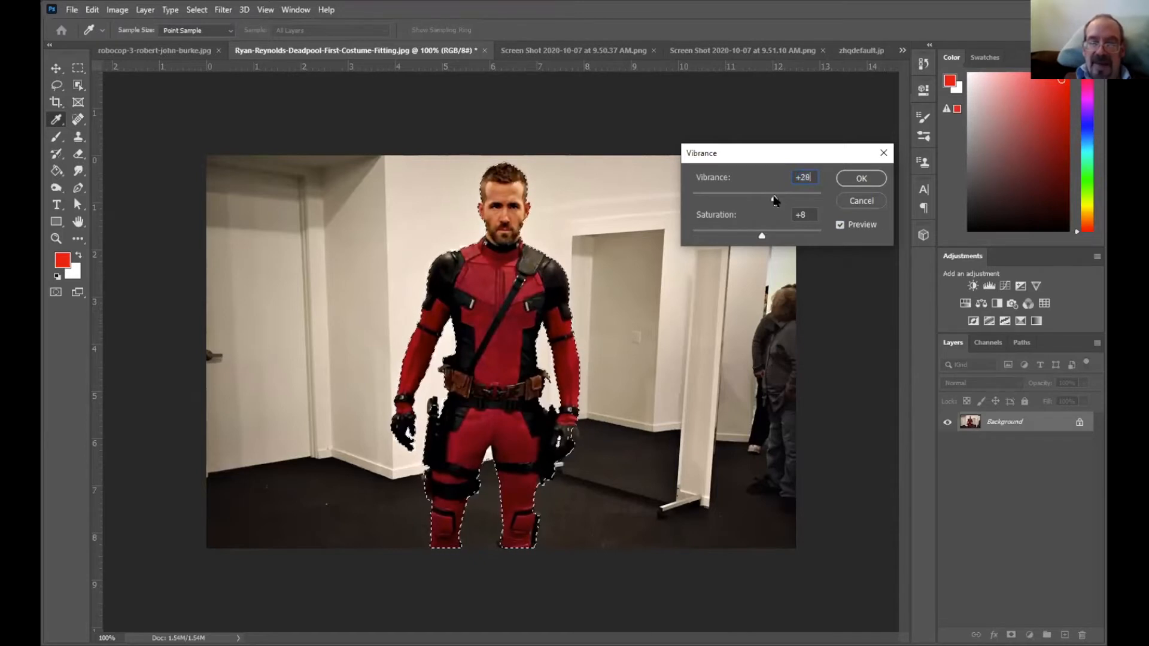
click(839, 225)
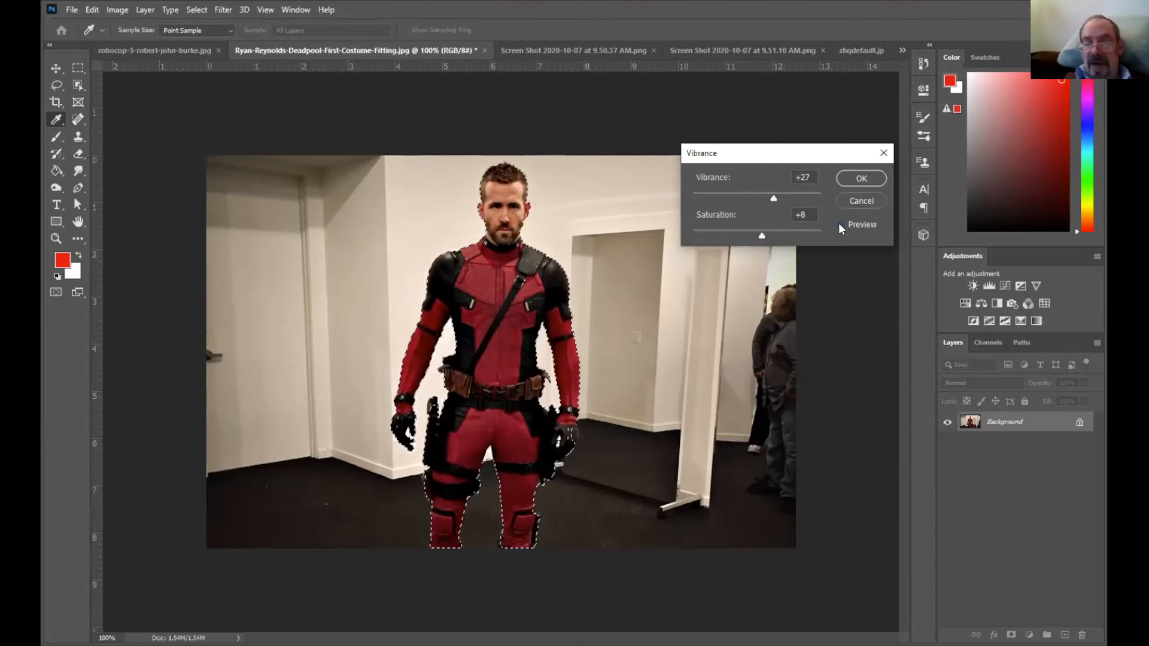
click(771, 195)
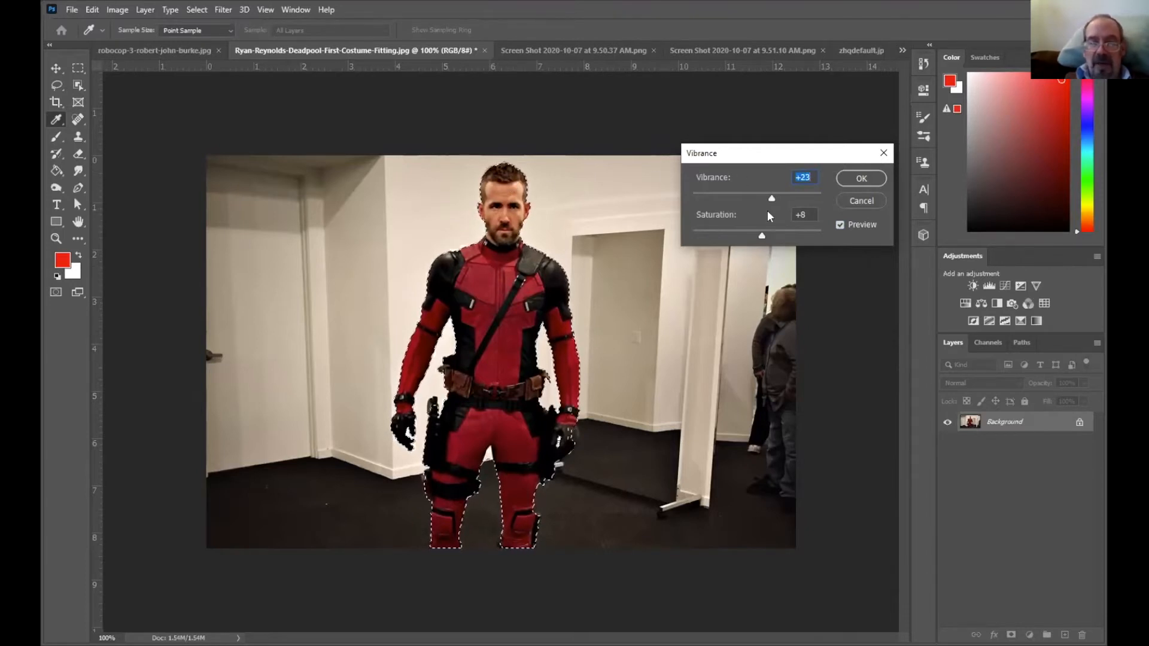
Compare the man with and without the Vibrance preview, and apply the adjustment.
click(839, 224)
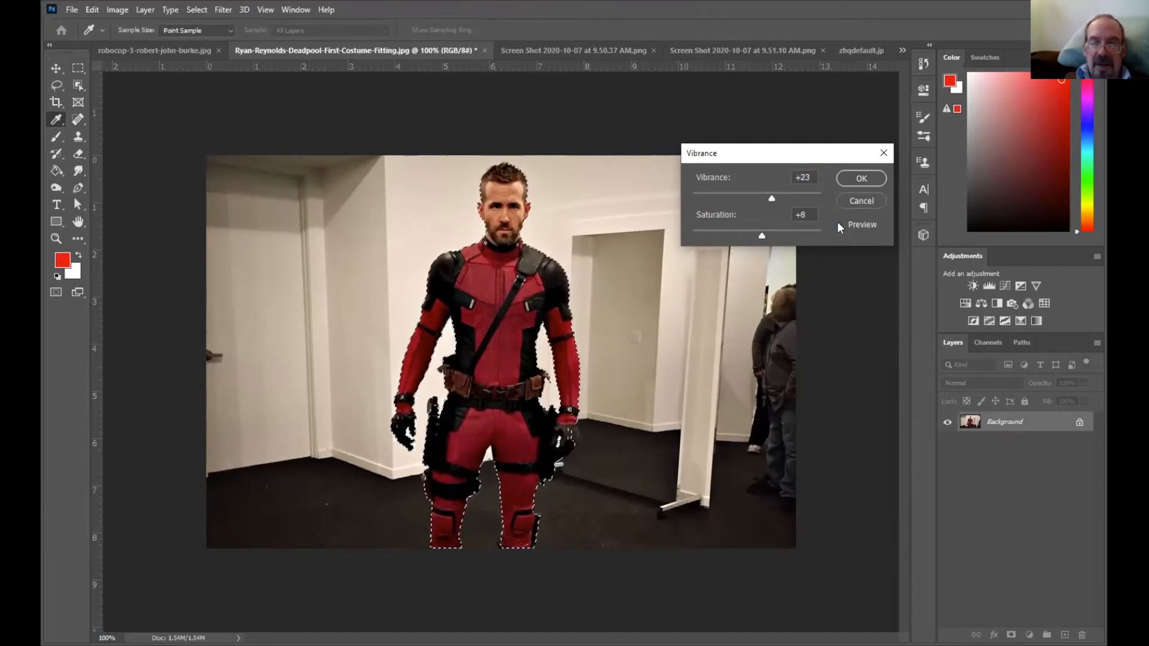
click(839, 224)
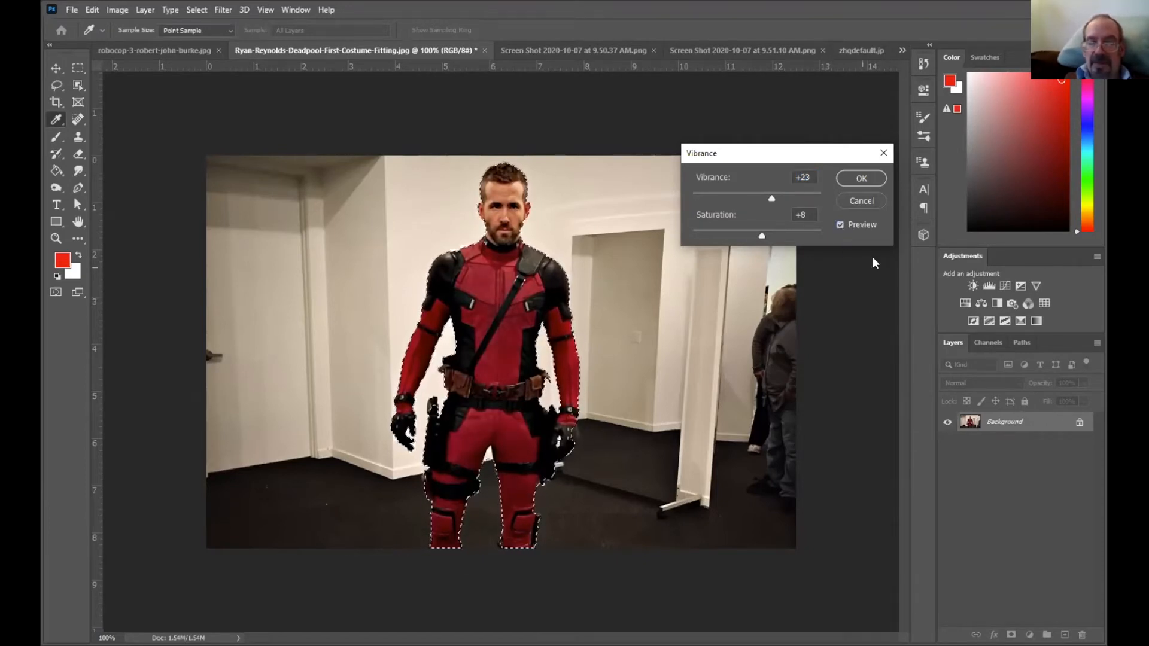
click(856, 176)
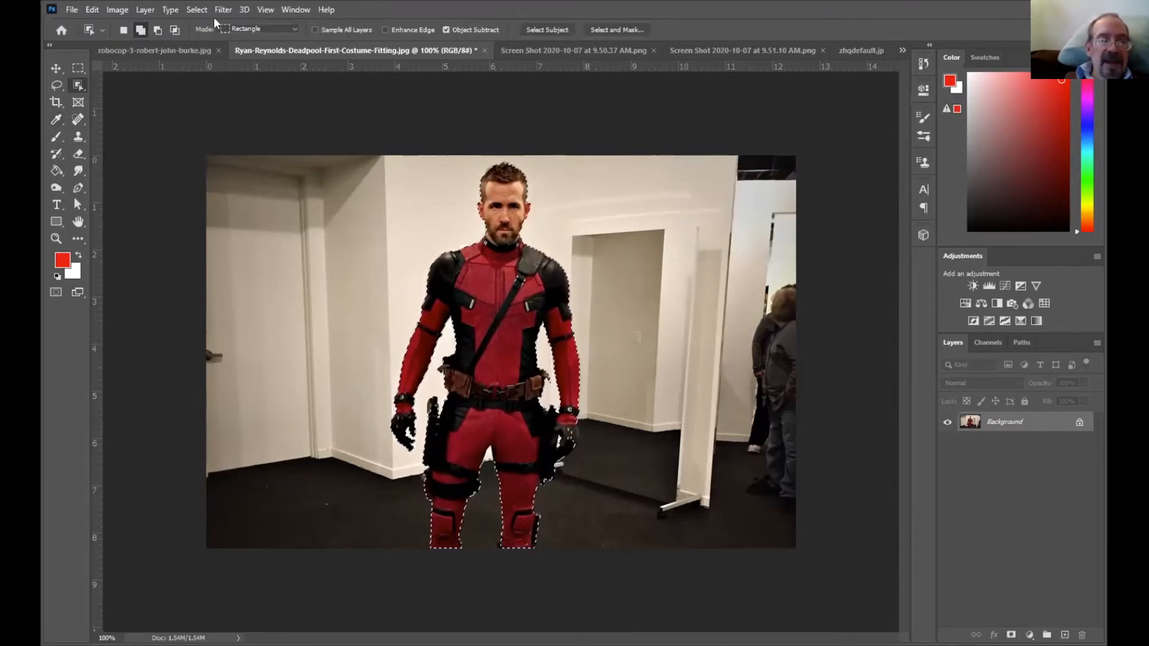
Deselect the man and show the photo's History.
click(197, 10)
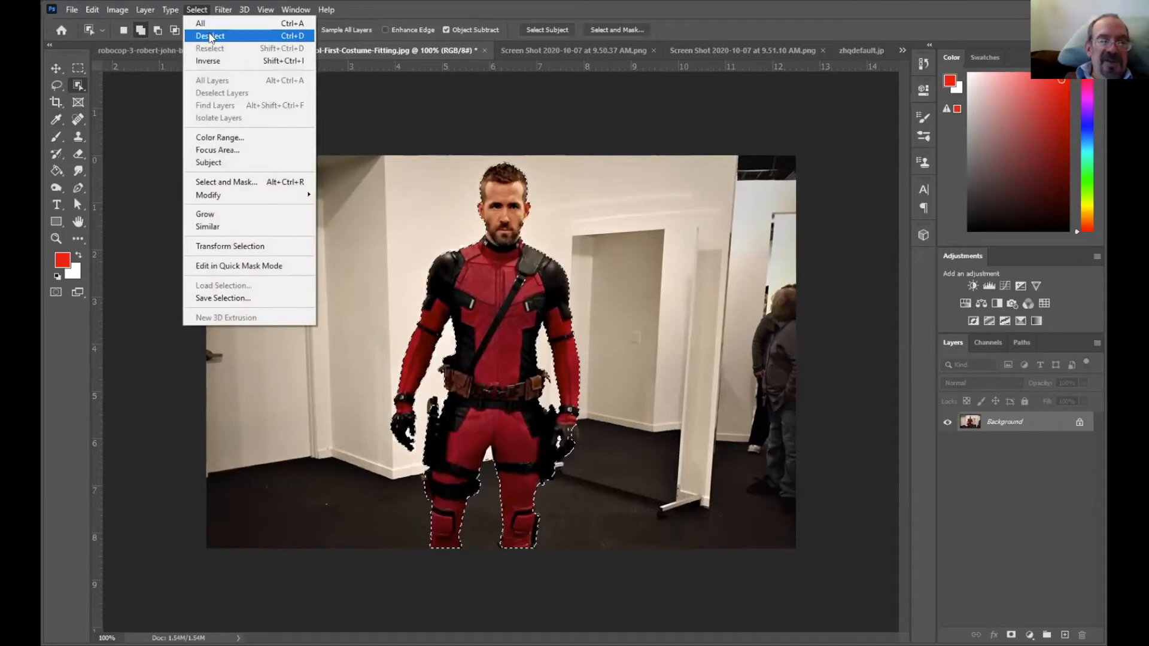
click(208, 34)
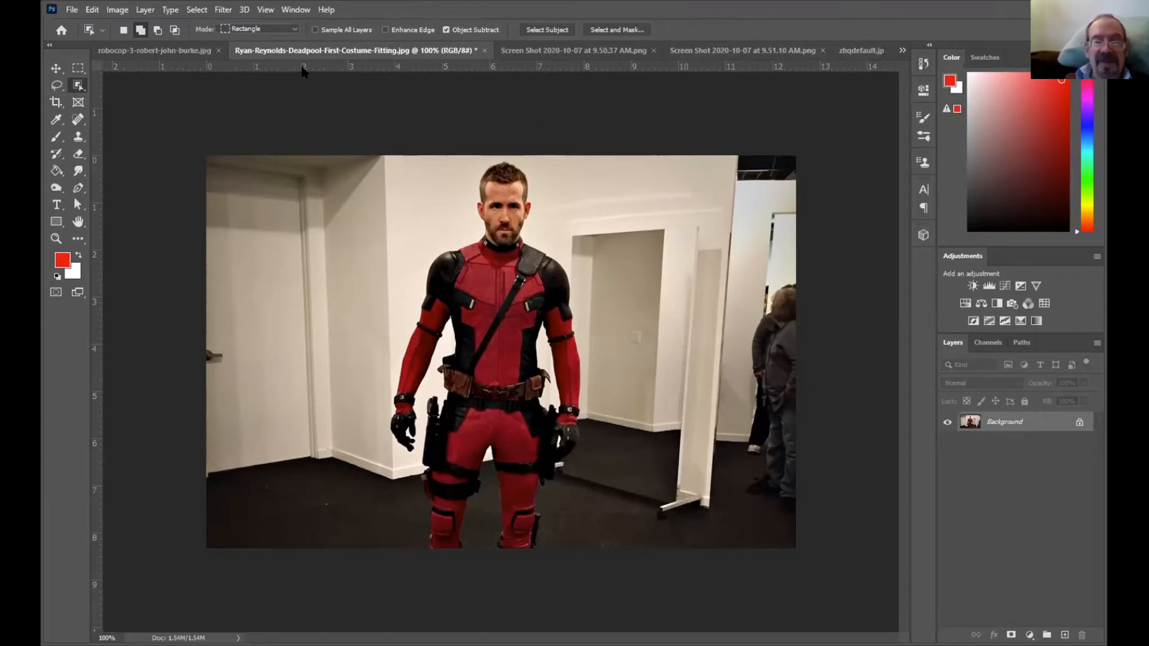
click(297, 11)
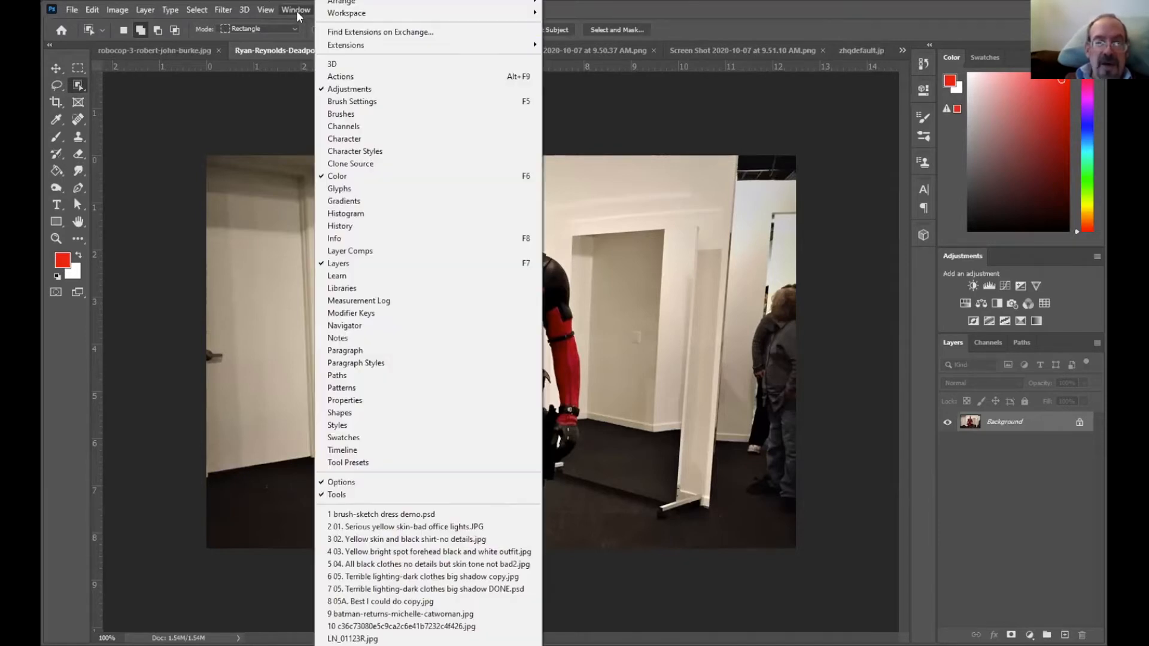
click(390, 226)
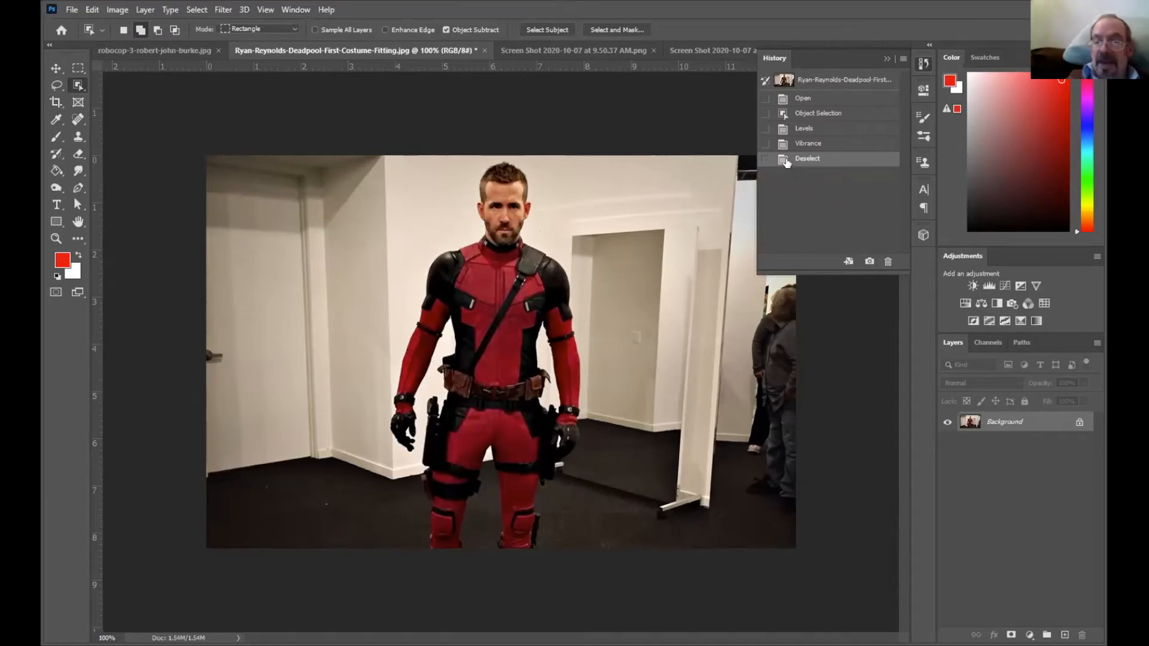
Compare the photo before and after all edits by alternating between its Open and Deselect history states.
click(837, 103)
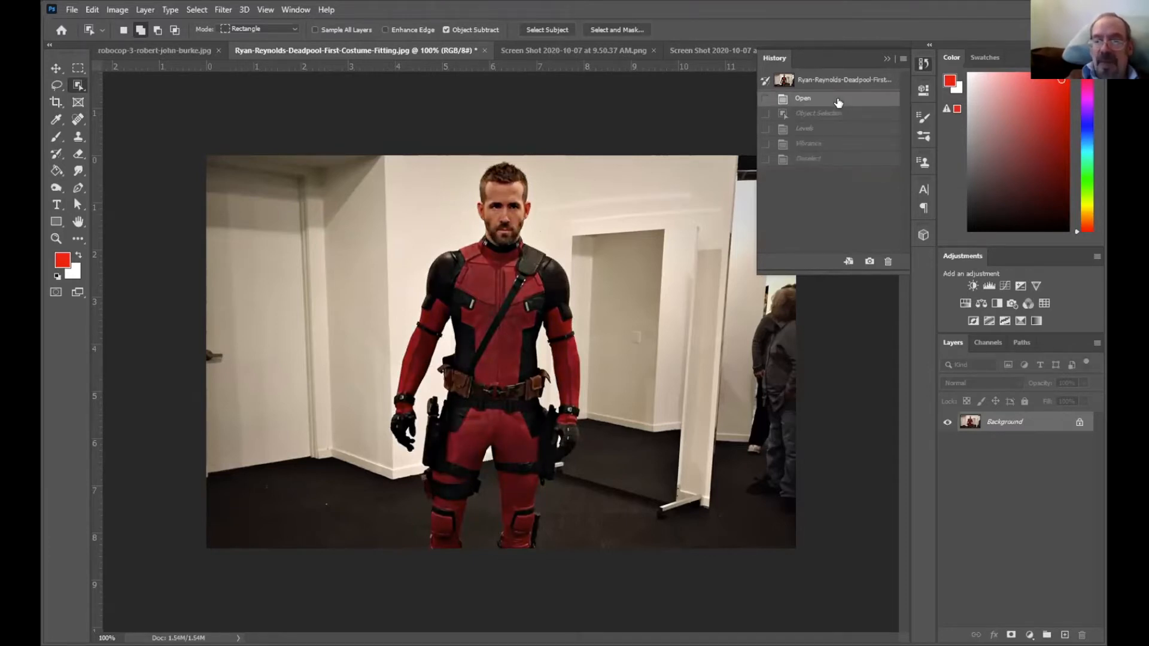
click(836, 159)
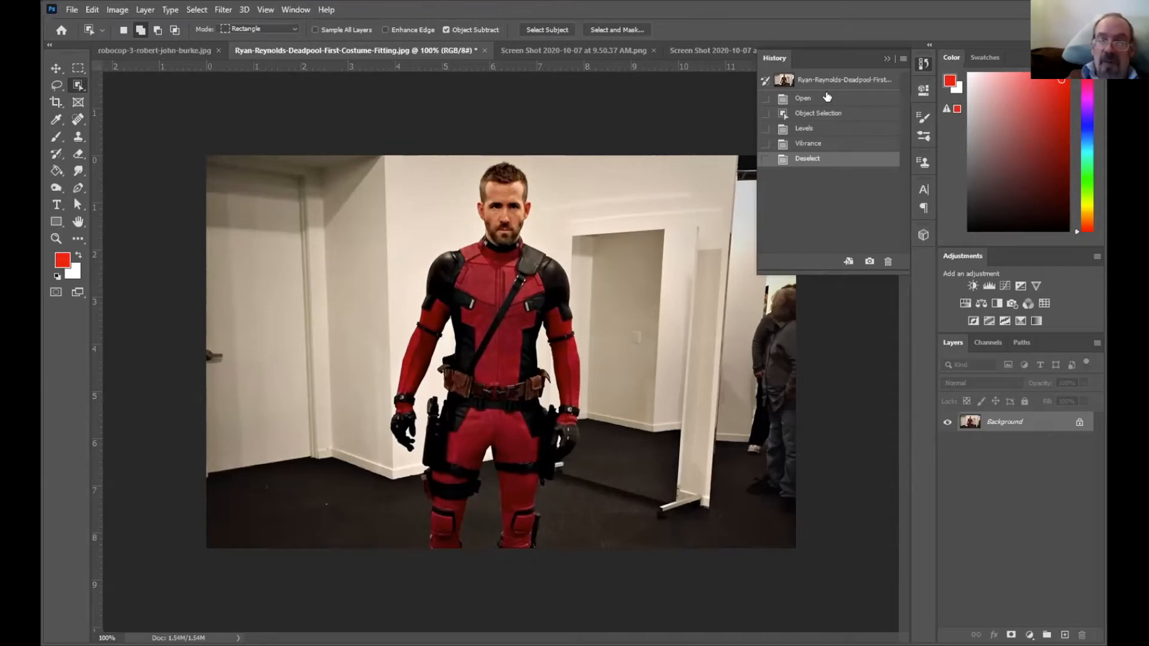
click(827, 98)
click(837, 159)
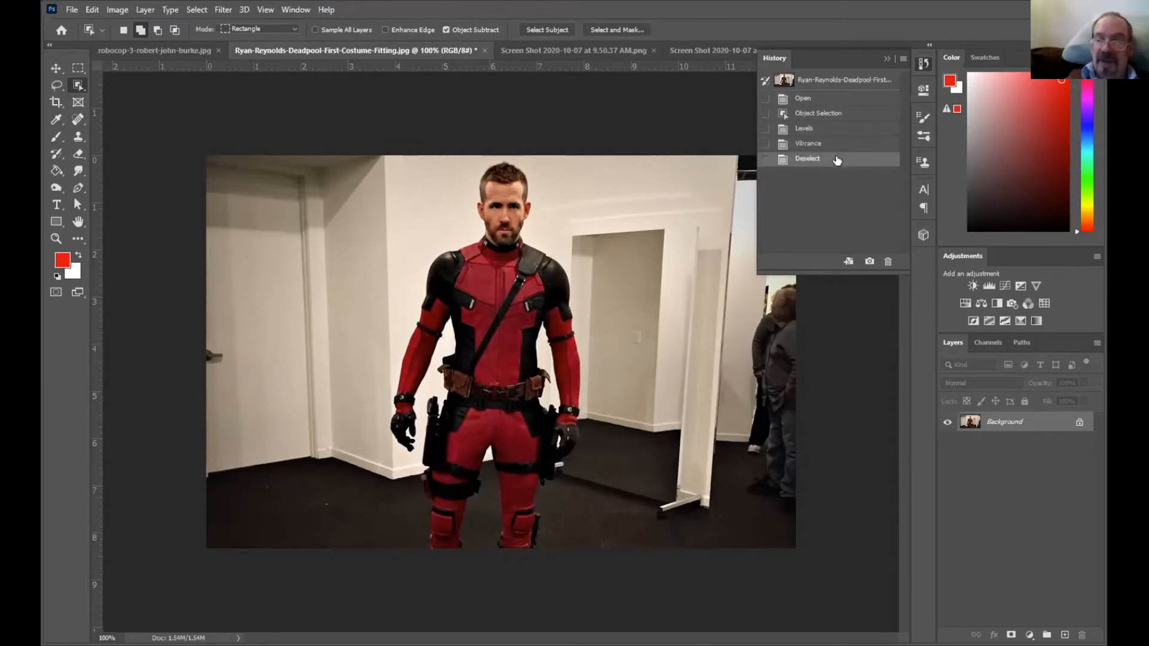
Review the edits one by one in History, from Open through Object Selection, Levels and Vibrance to Deselect.
click(839, 99)
click(856, 113)
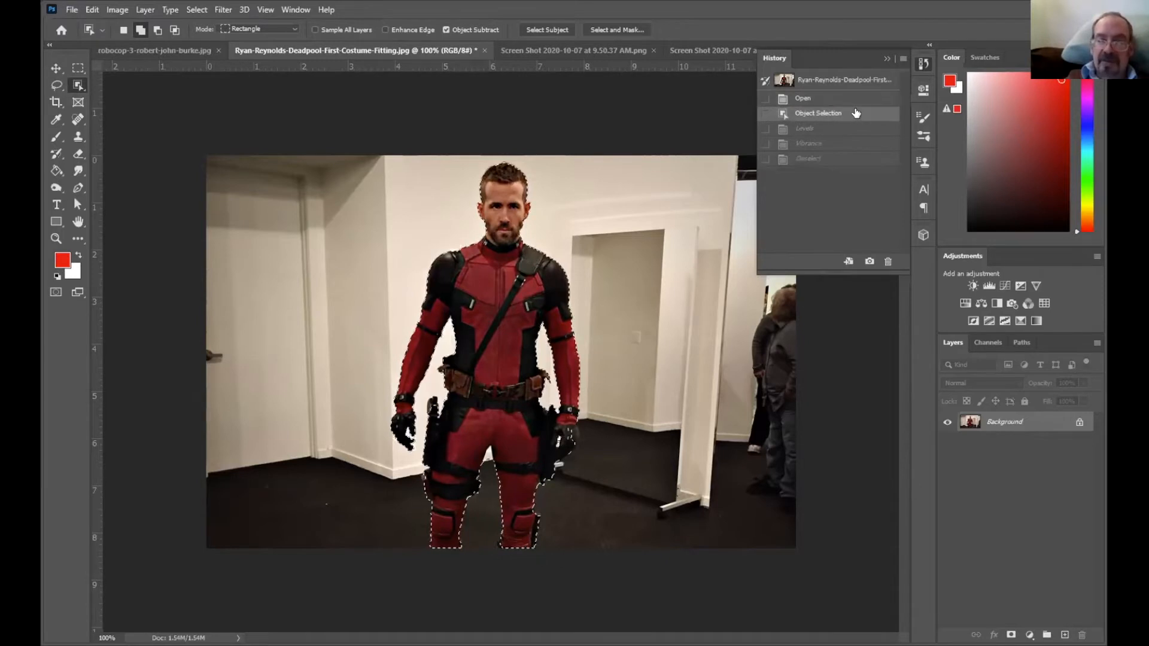
click(848, 129)
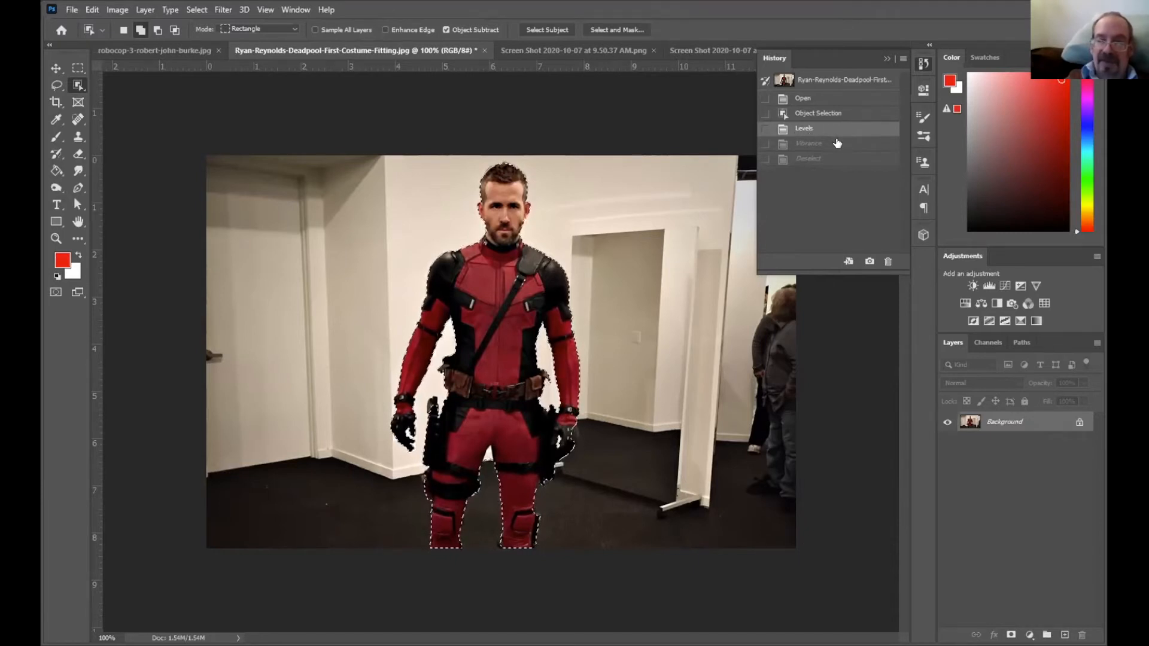
click(837, 143)
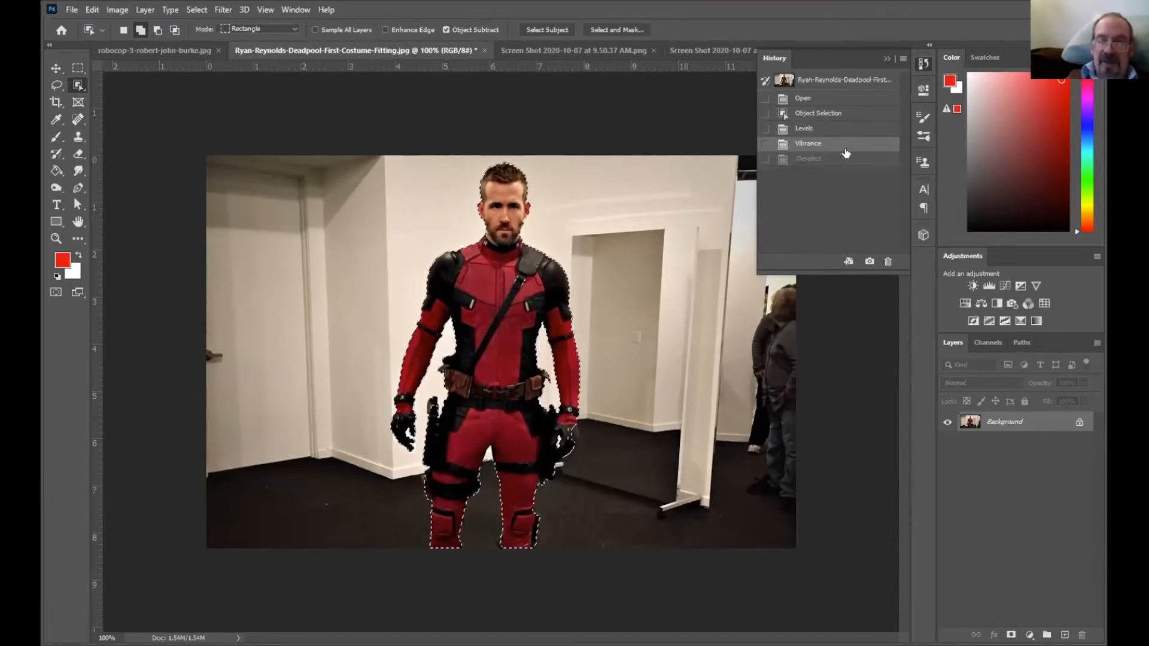
click(845, 158)
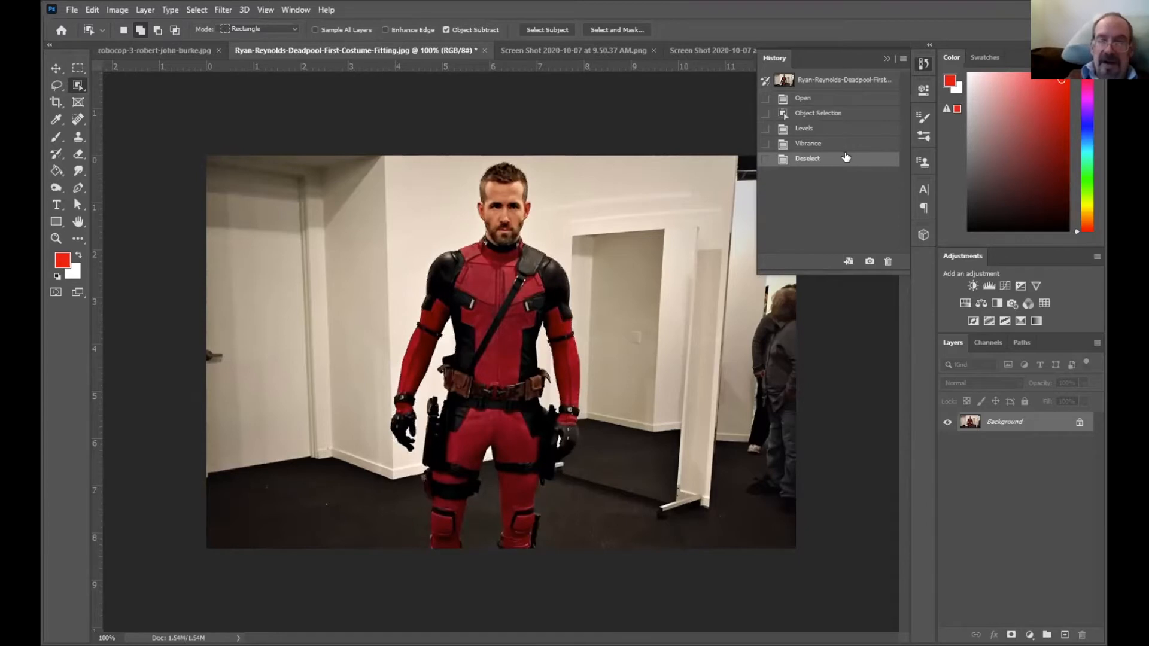
Compare the opened original with the Levels result and the final deselected version using the history states.
click(829, 99)
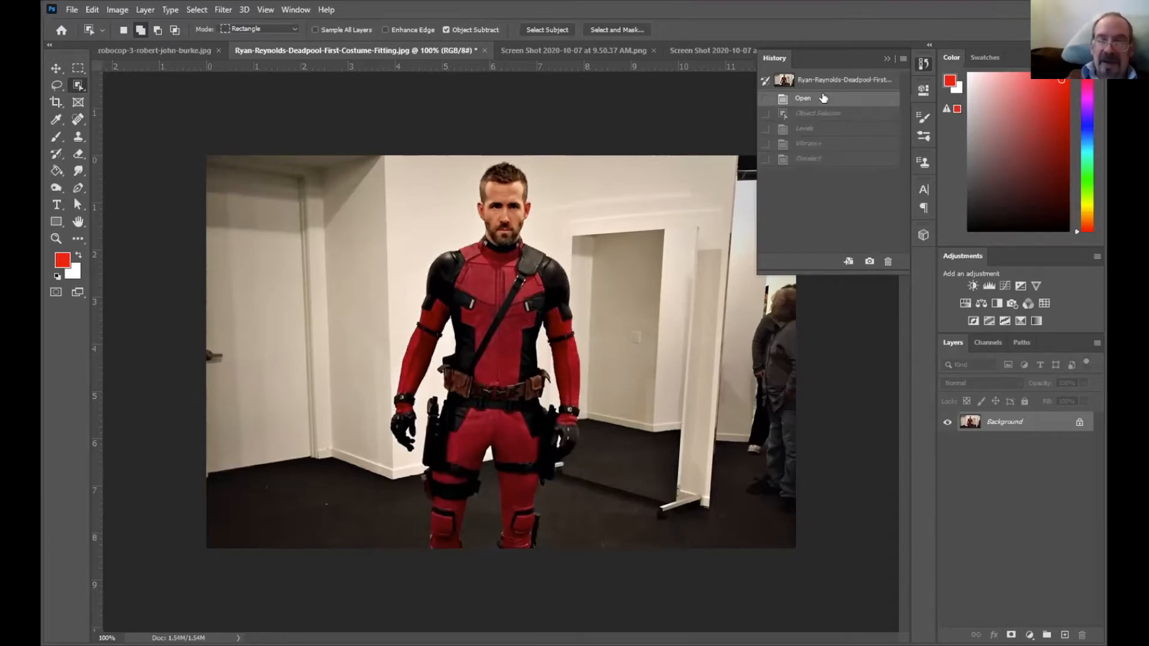
click(846, 159)
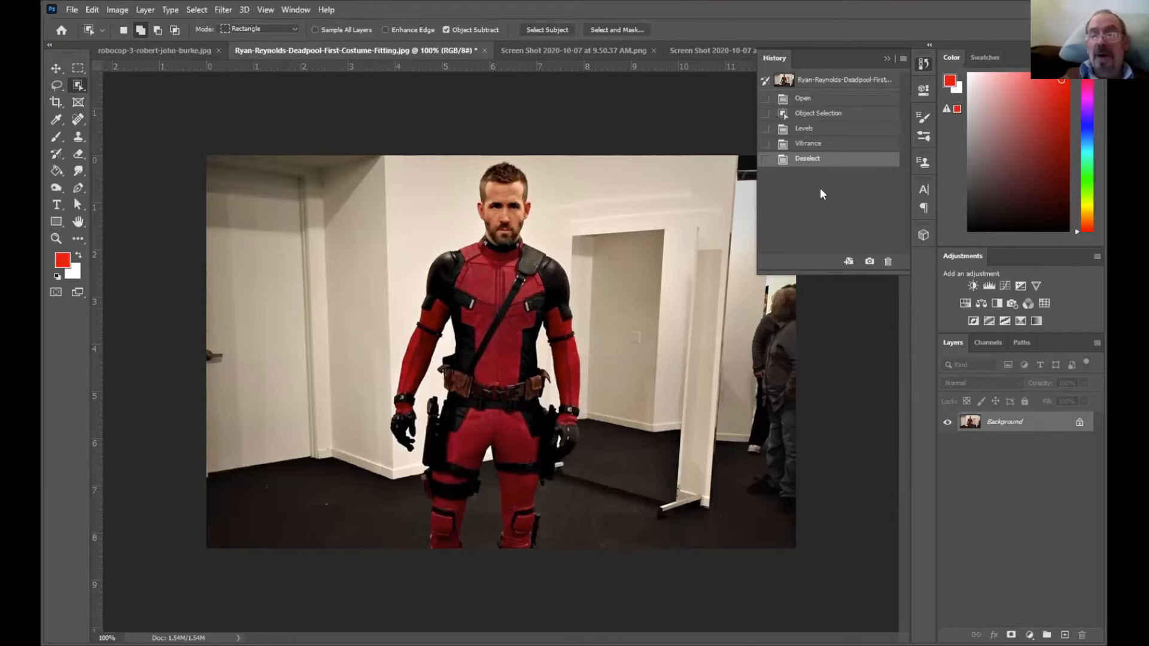
click(821, 130)
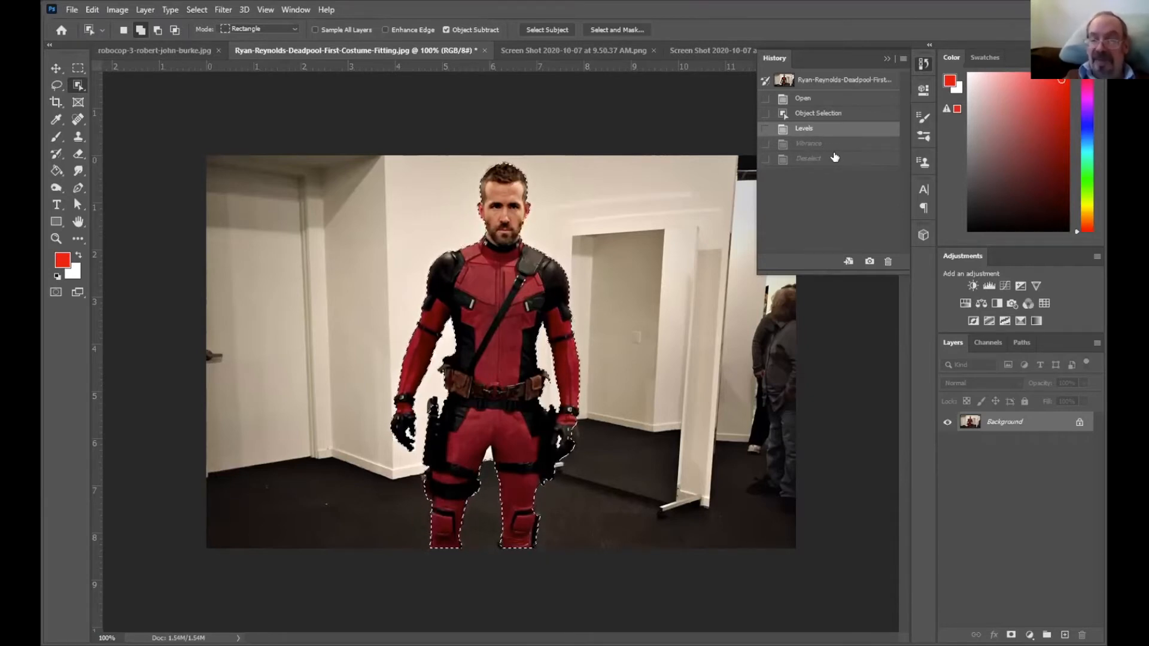
click(817, 100)
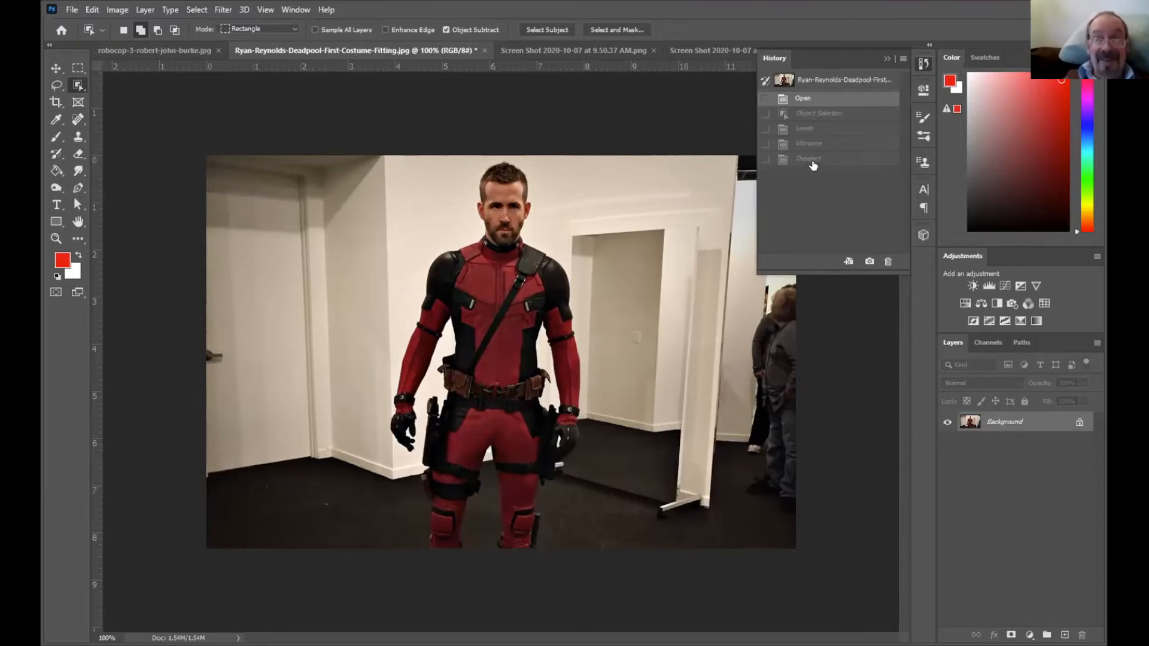
click(836, 161)
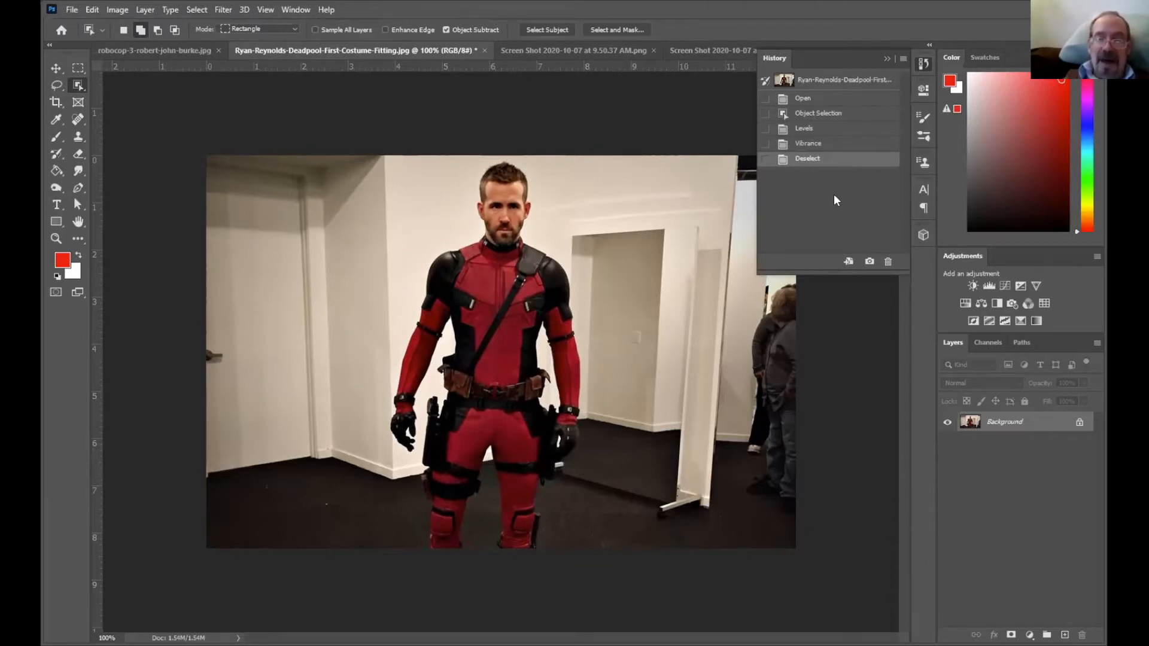
Return the costumed man's photo to its Open history state, and switch to the image robocop-3-robert-john-burke.jpg.
click(832, 103)
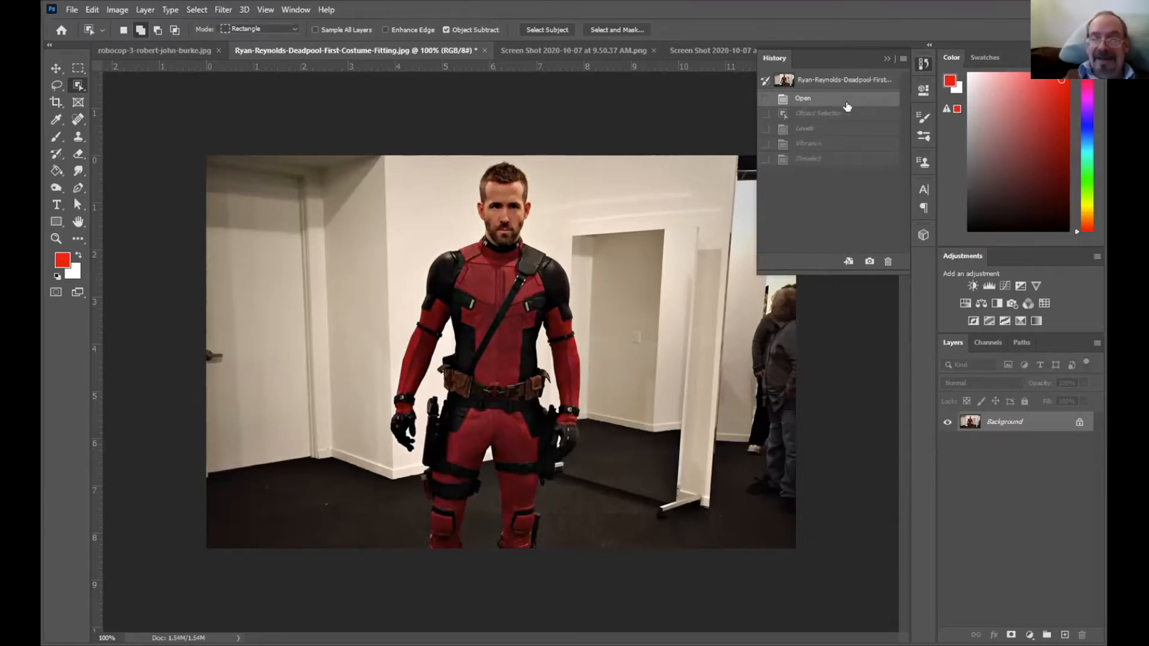
click(885, 58)
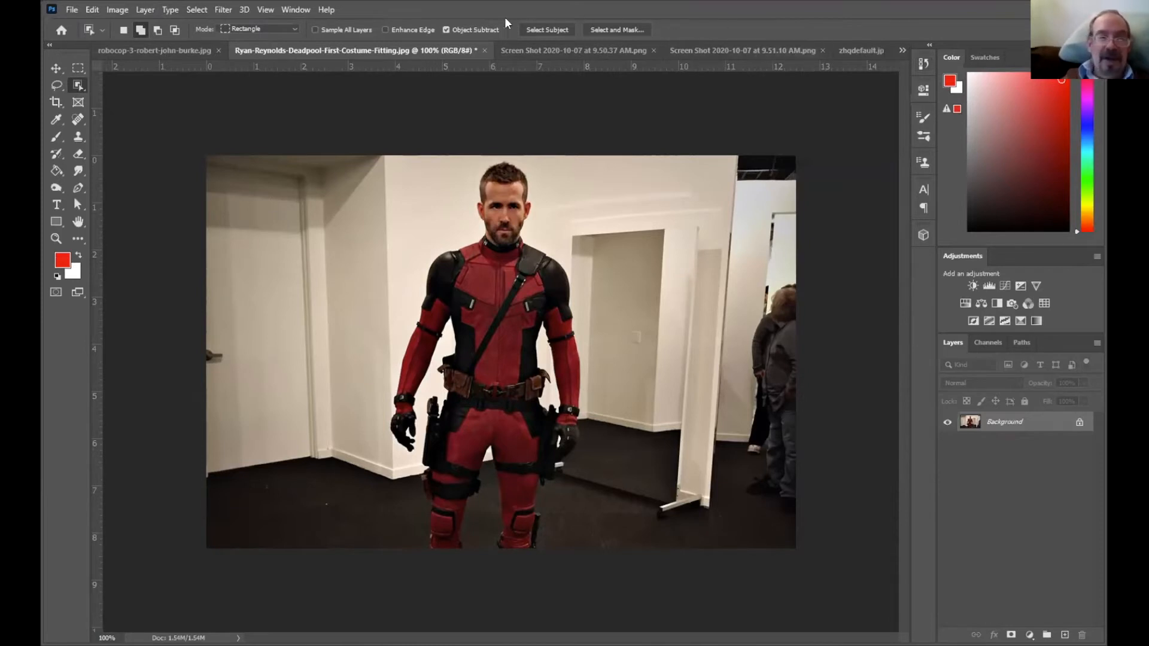
click(900, 49)
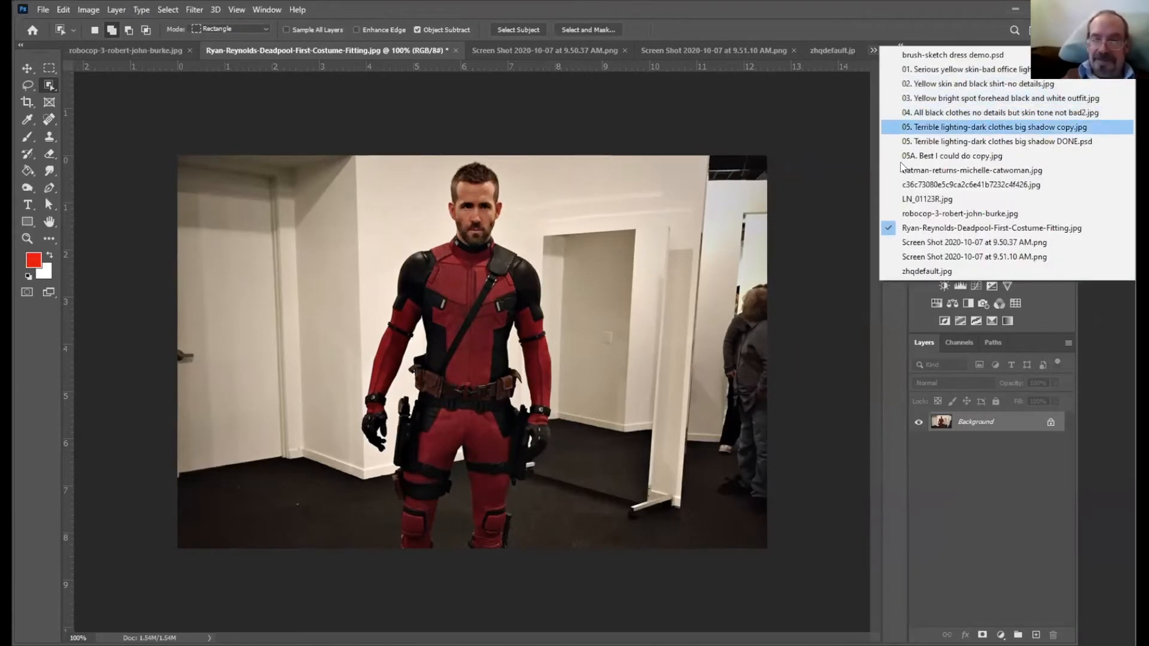
click(910, 214)
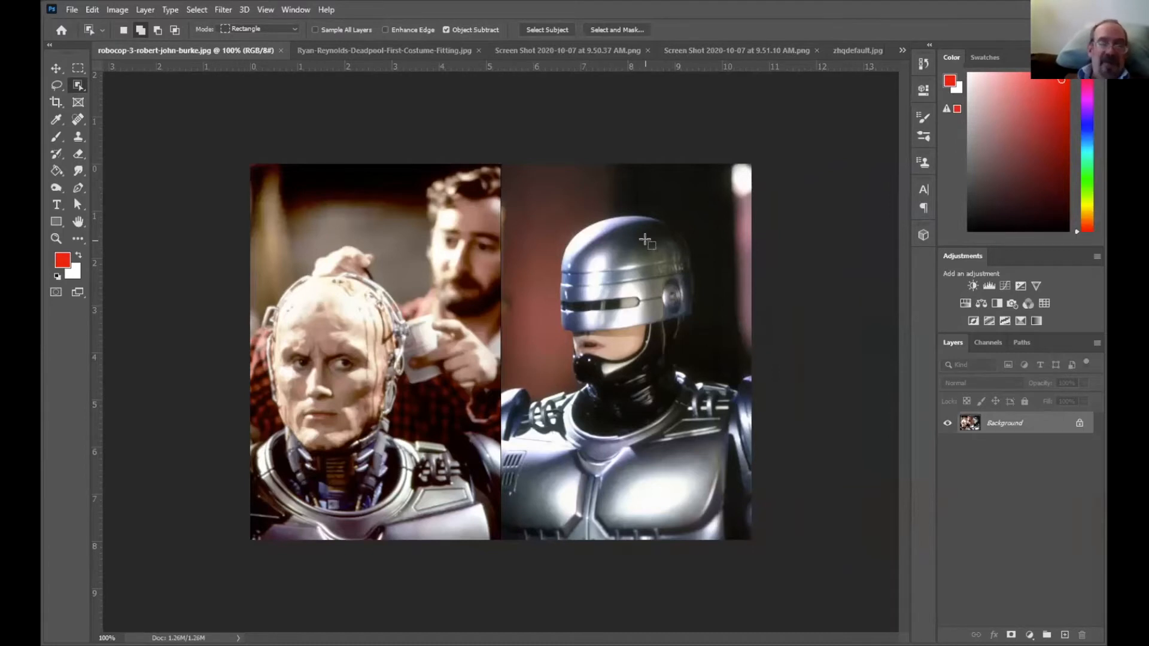
Examine the individual pixels of the unmasked man's forehead and eye at high magnification, returning to the whole image between close-ups.
click(56, 236)
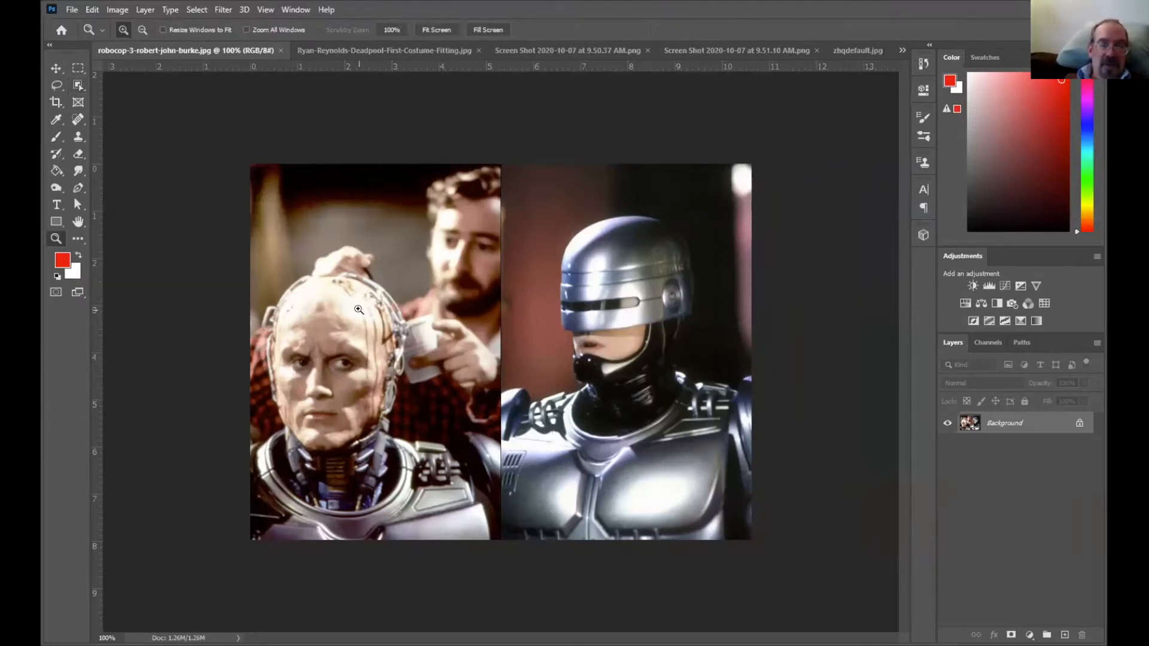
drag(357, 306, 372, 316)
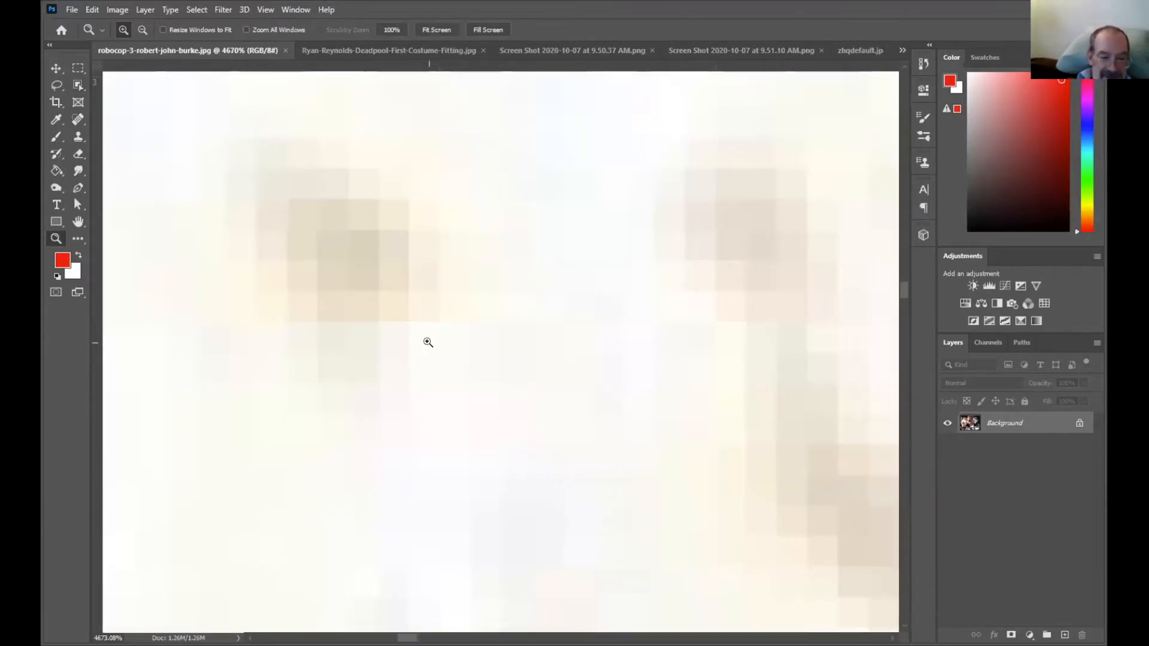
key(ctrl+minus)
key(ctrl+minus)
key(ctrl+minus)
key(ctrl+minus)
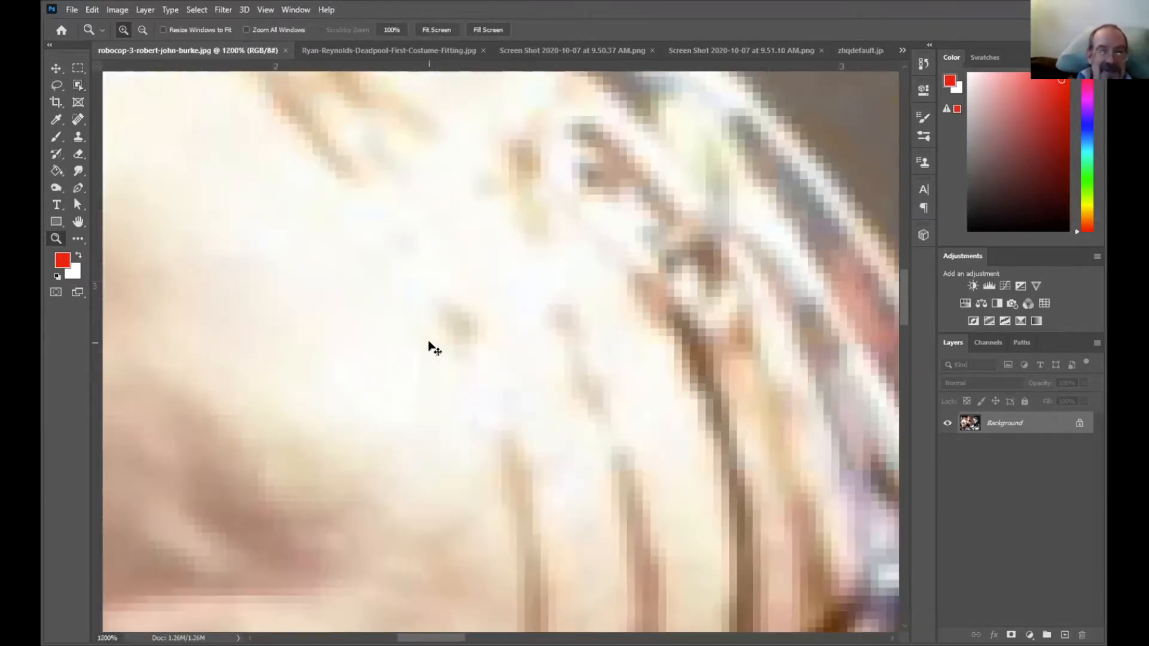
drag(670, 306, 709, 380)
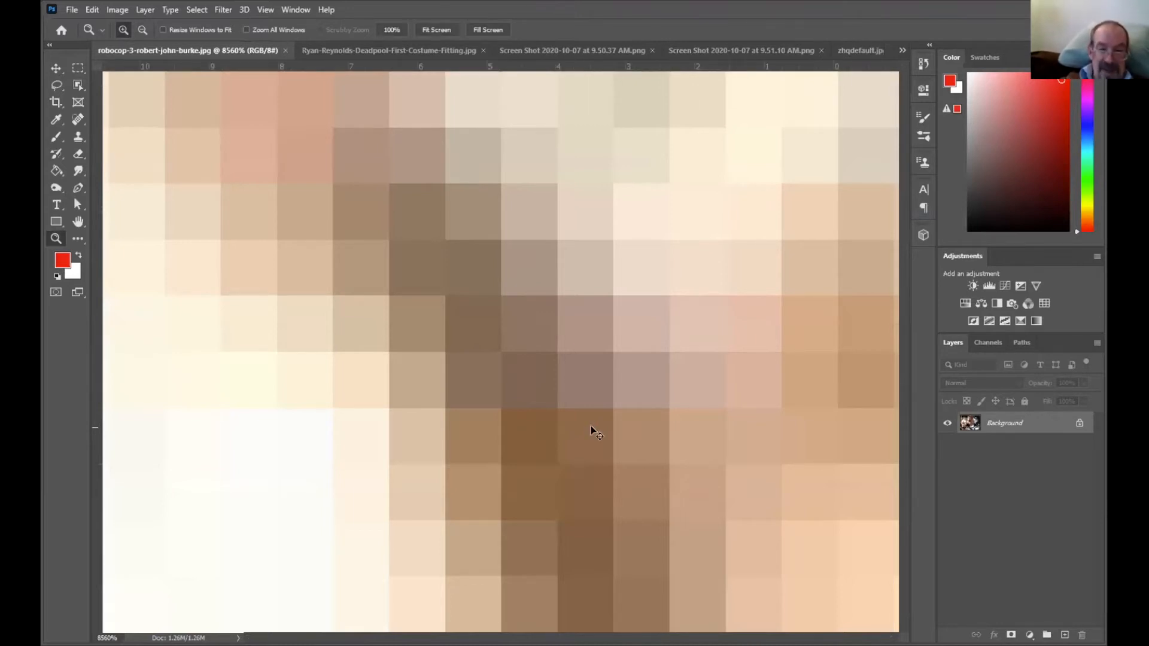
key(ctrl+0)
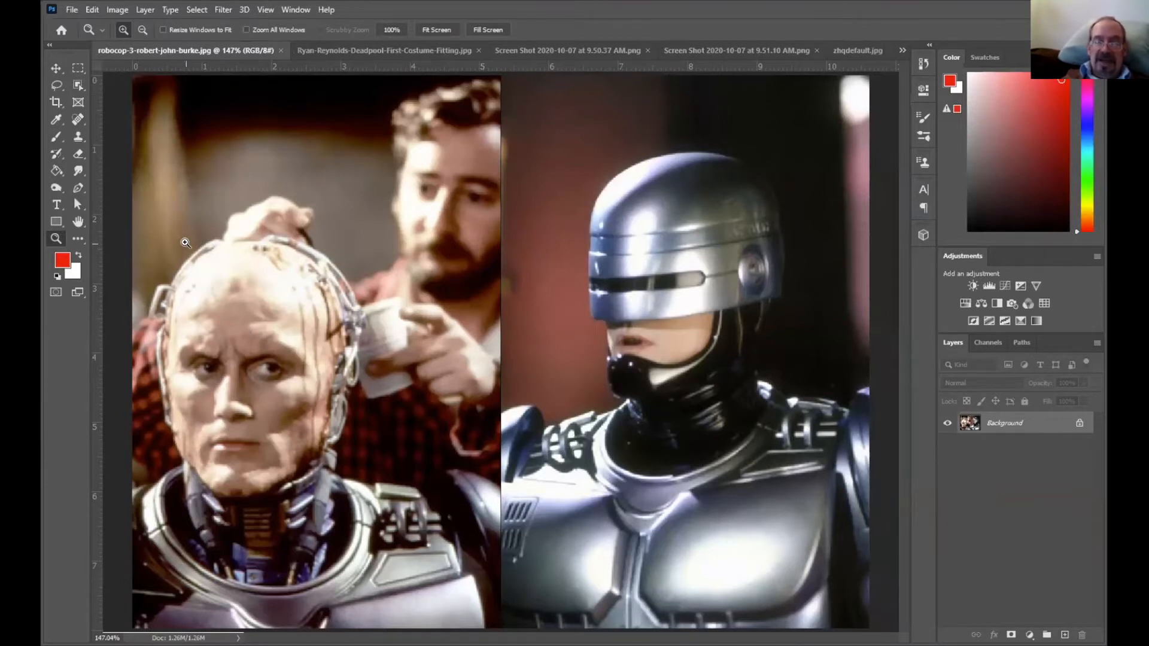
drag(242, 344, 288, 378)
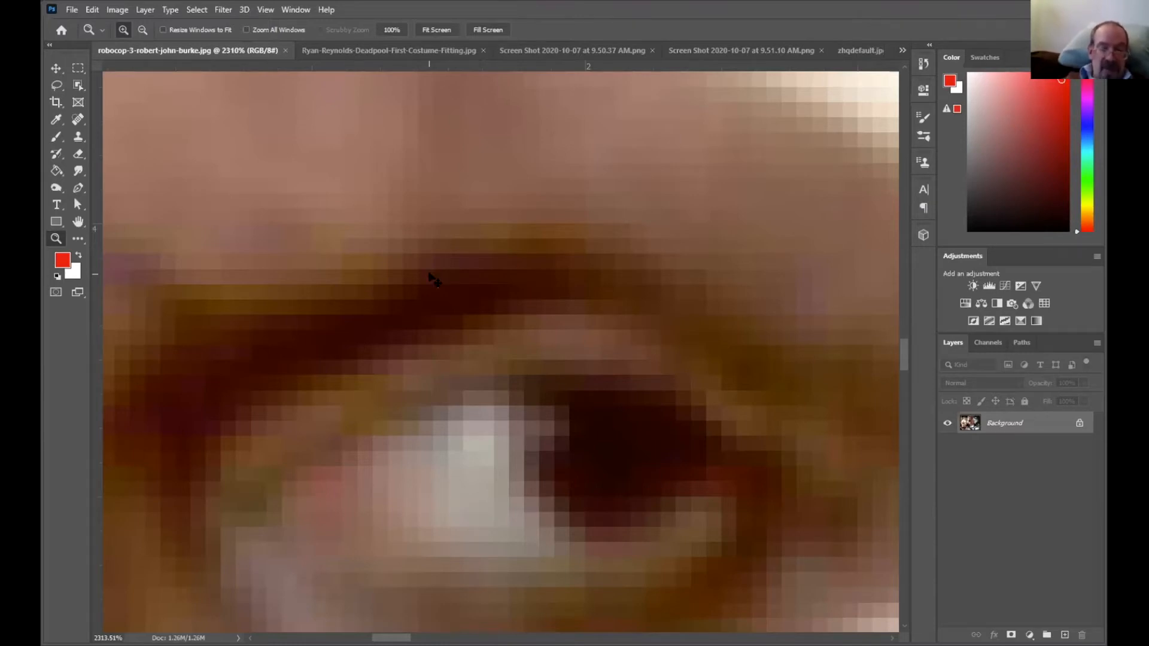
key(ctrl+0)
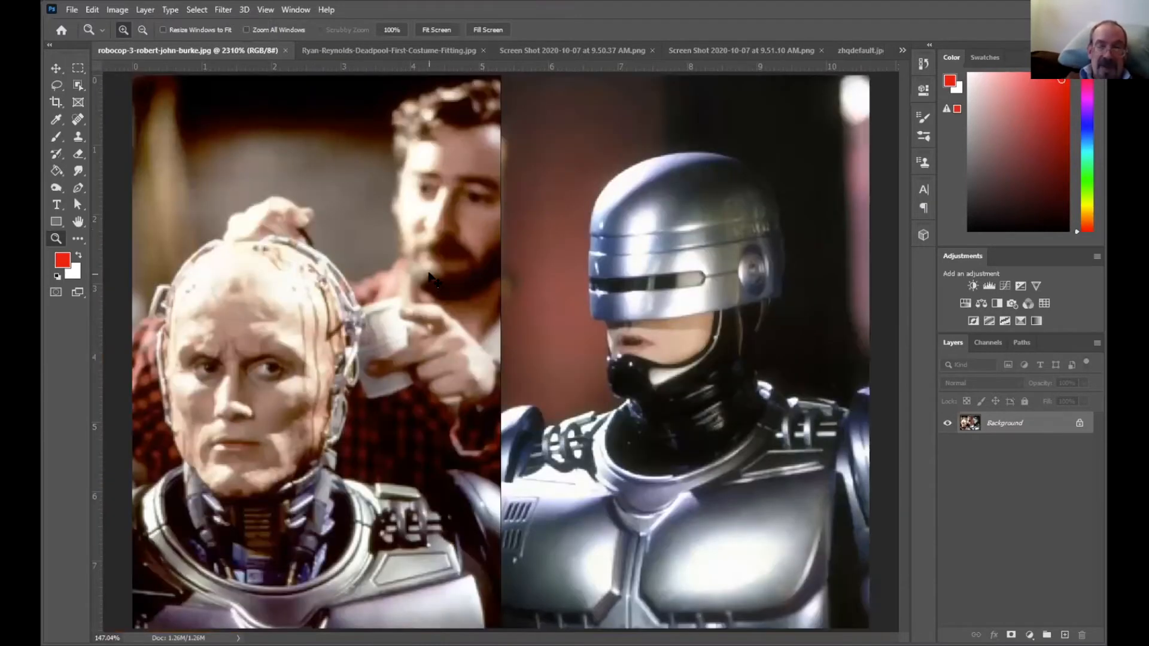
Frame the unmasked man's face at 300% and duplicate the Background layer.
click(247, 396)
click(247, 397)
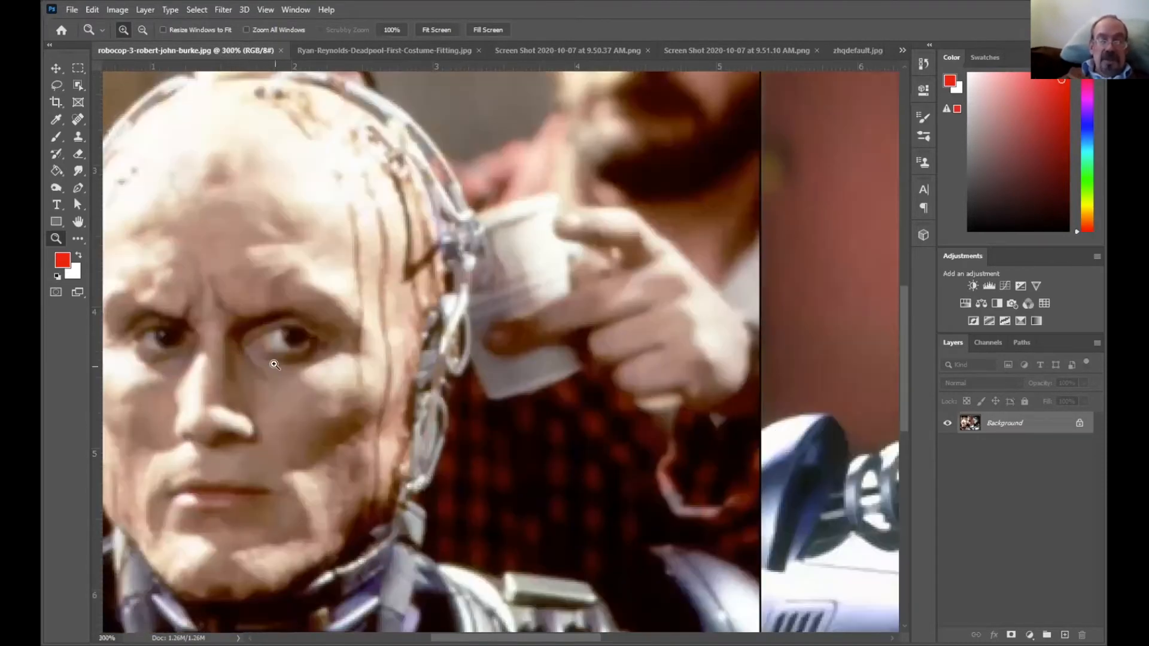
drag(516, 638, 477, 638)
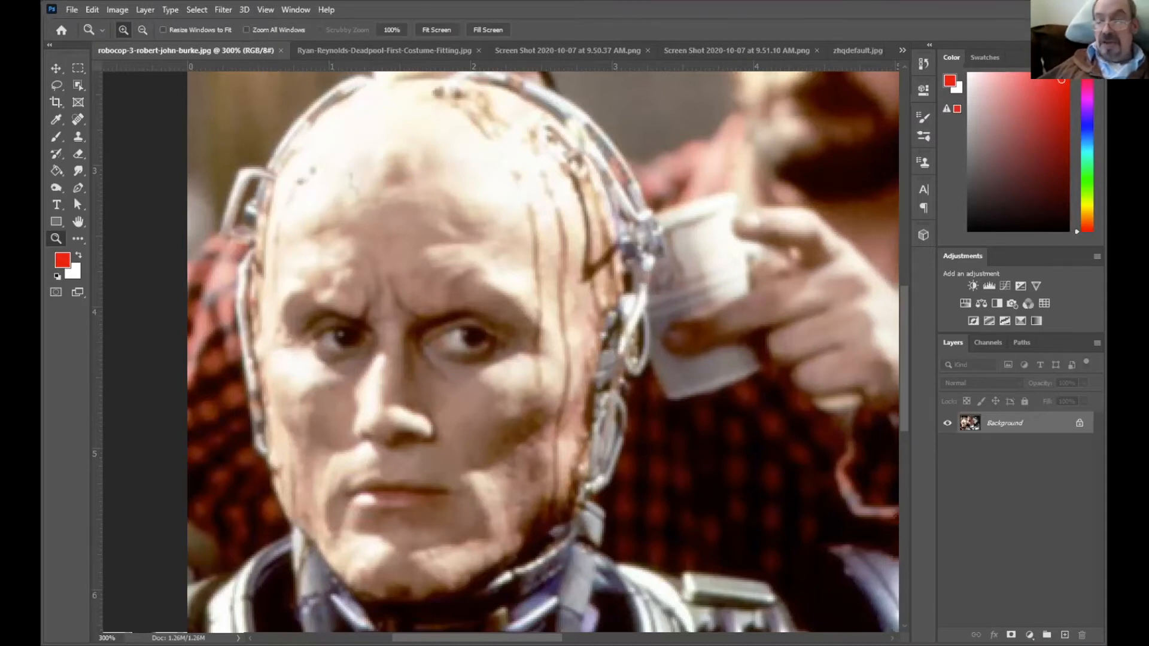
drag(1015, 427, 1065, 635)
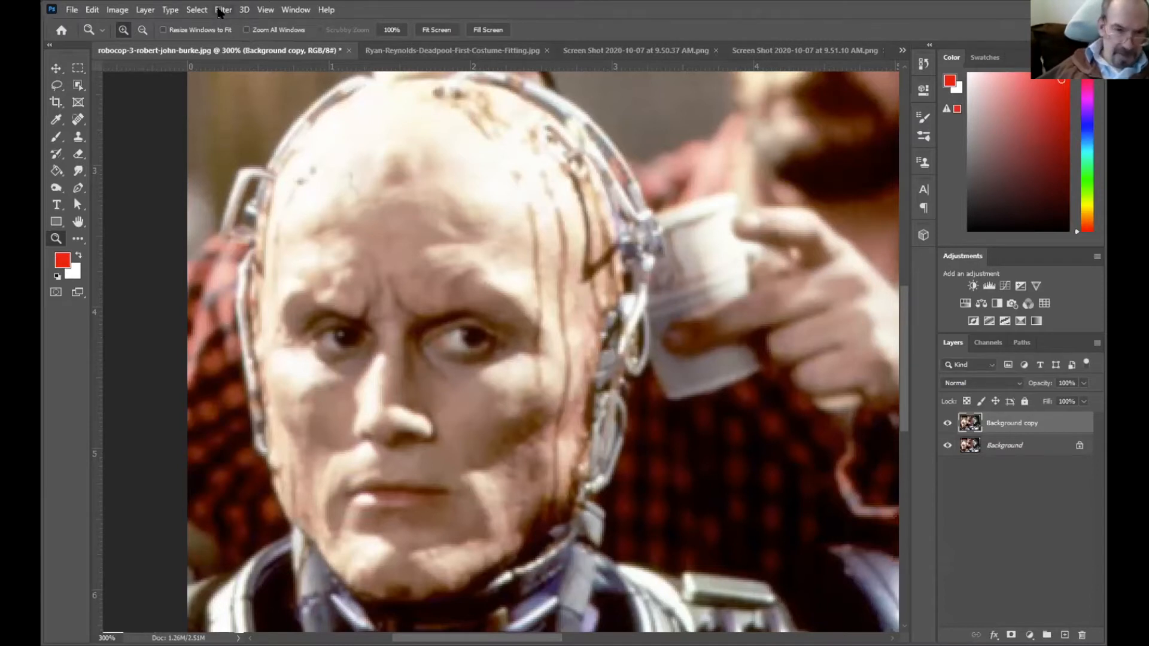
Start the Unsharp Mask filter on the Background copy layer and compare the face with the preview off and on.
click(222, 10)
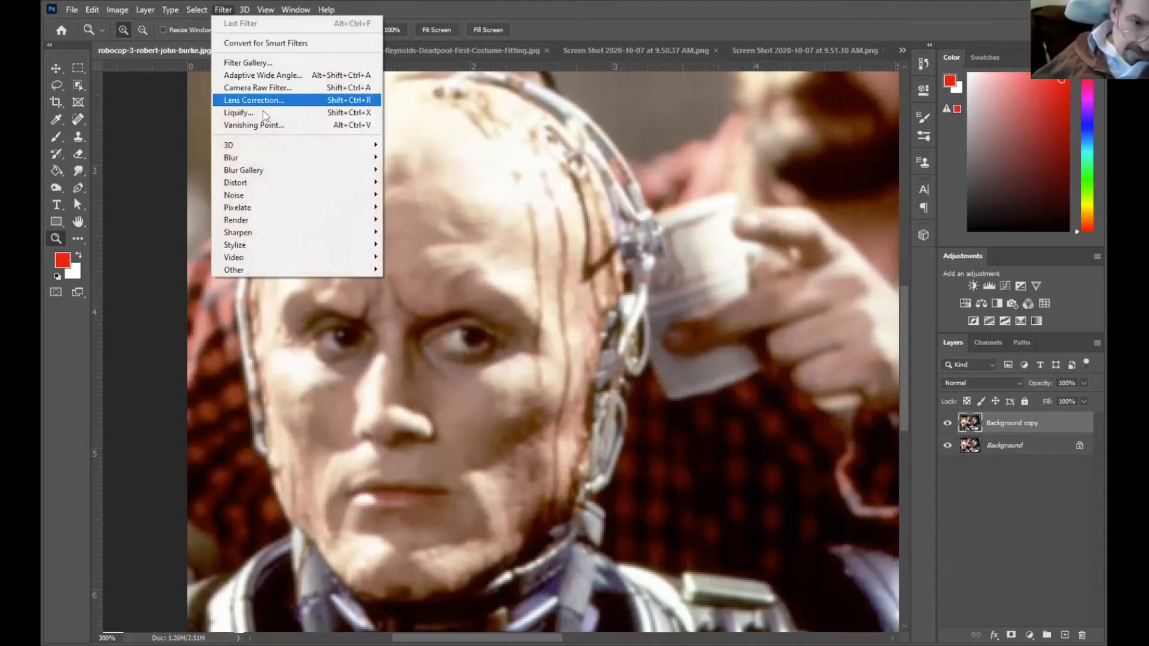
mouse_move(300, 238)
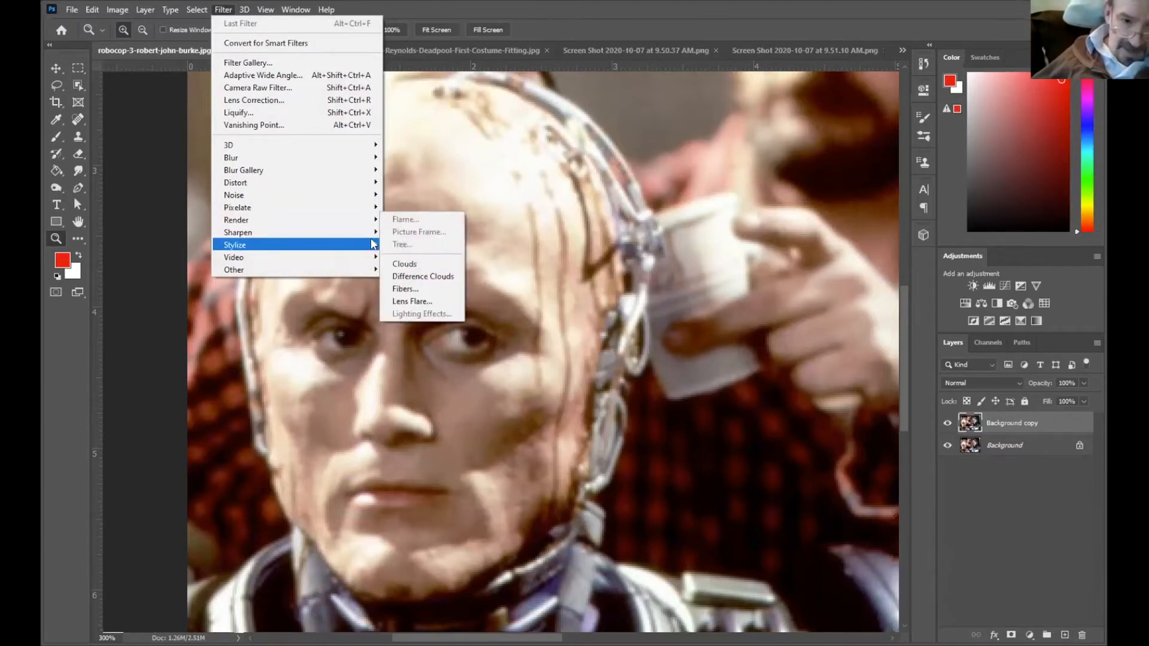
mouse_move(371, 233)
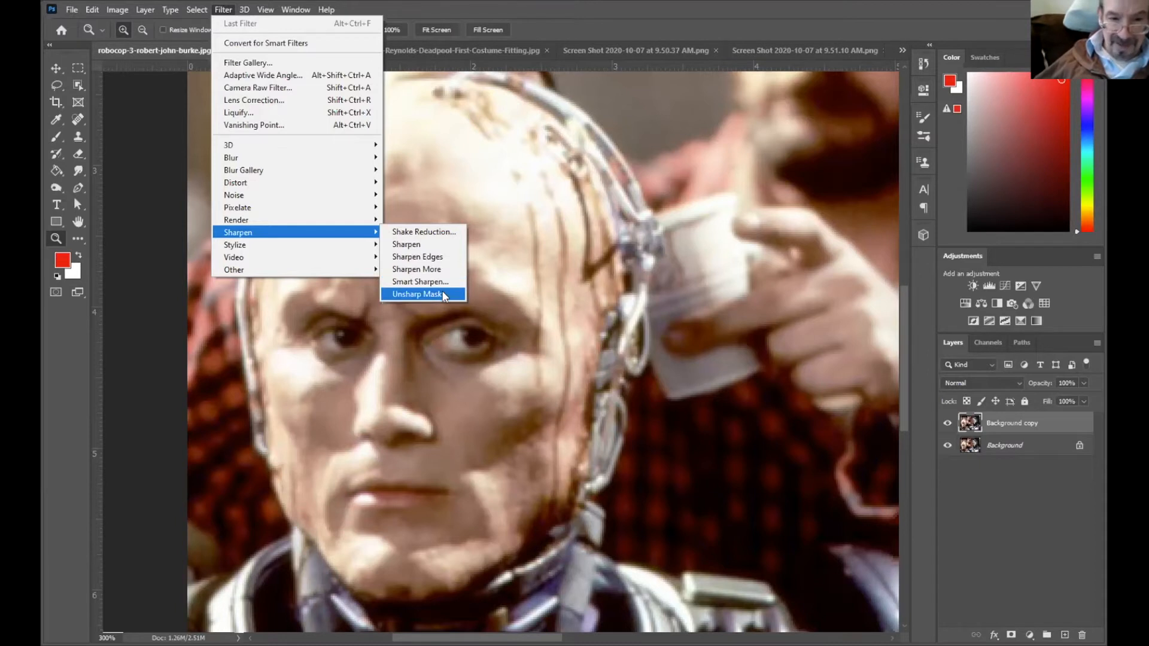
click(444, 296)
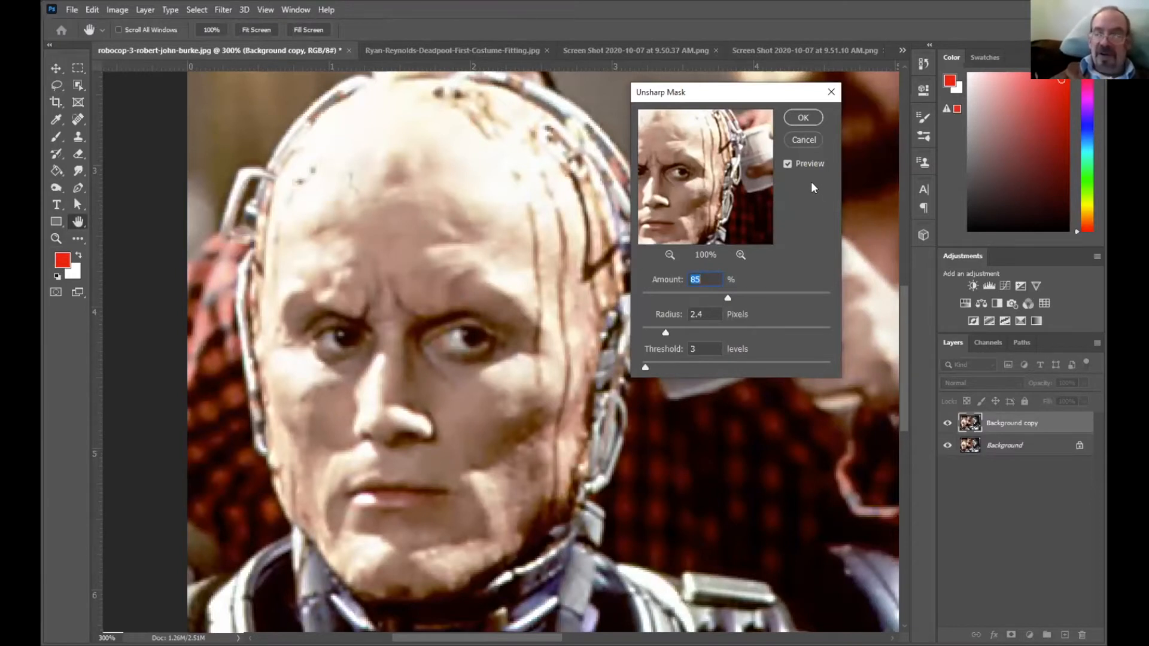
click(788, 164)
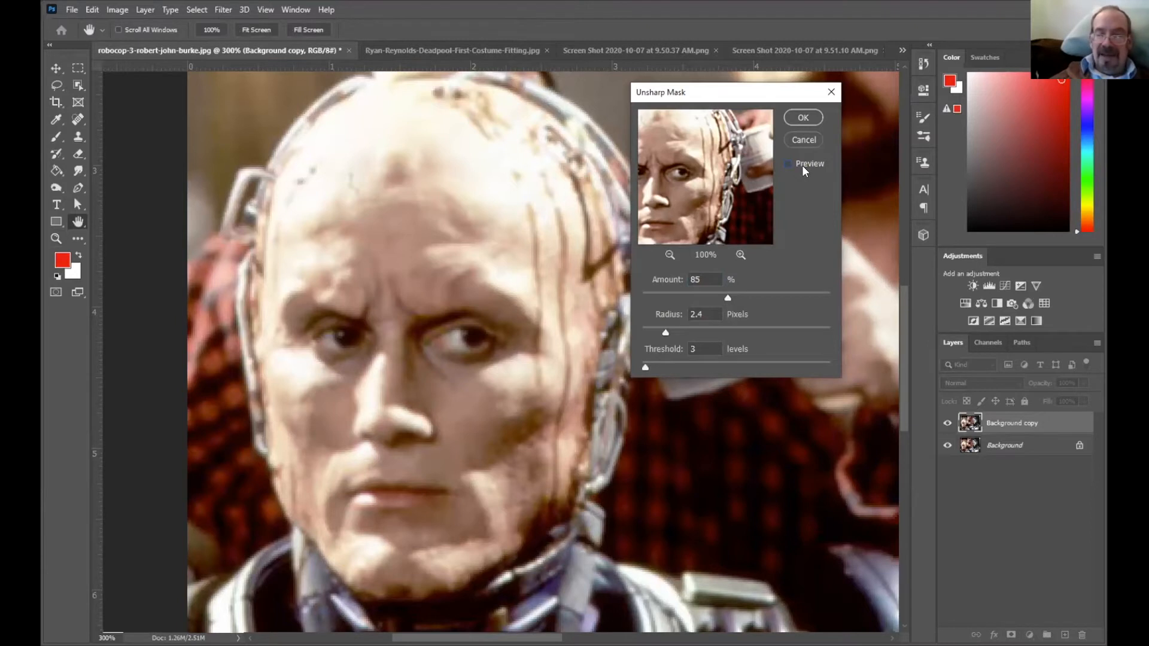
click(802, 165)
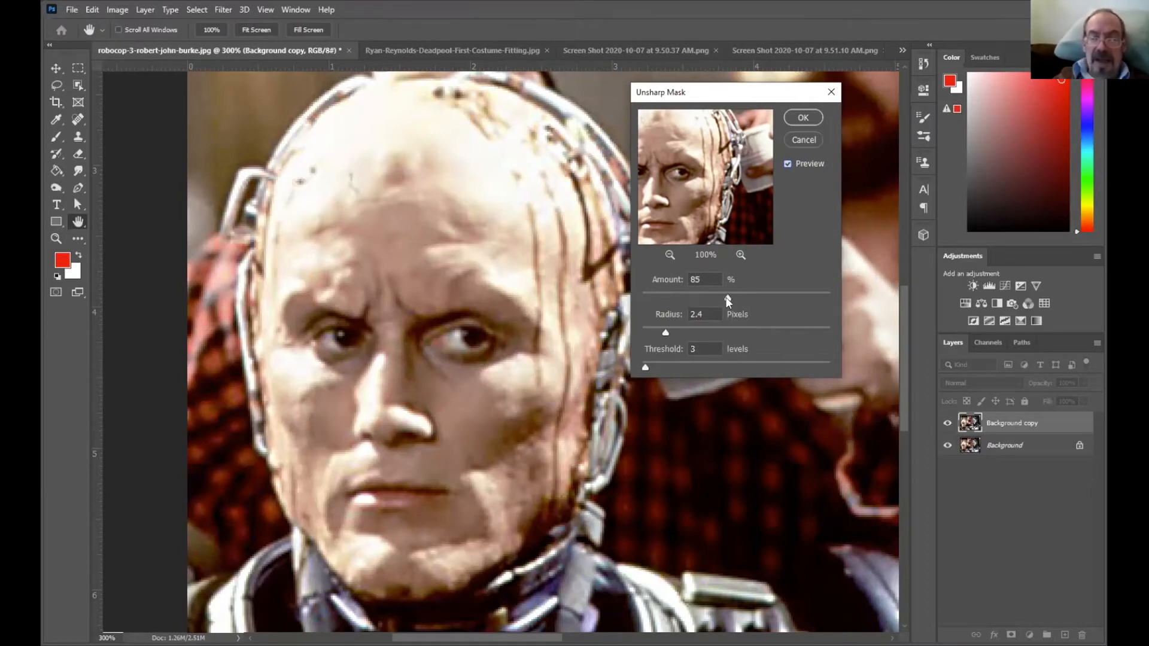
Try an Unsharp Mask amount of 364% and radii of 5 and 1 pixels, restoring 85% and 2.4 pixels.
drag(730, 297, 818, 298)
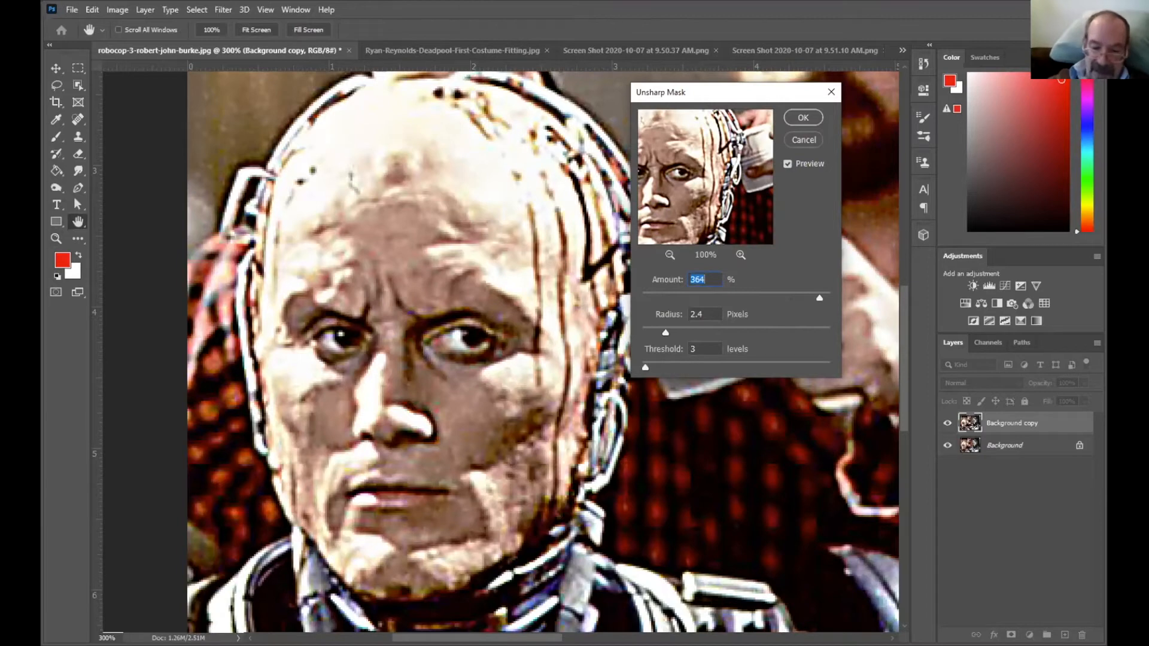
text(85)
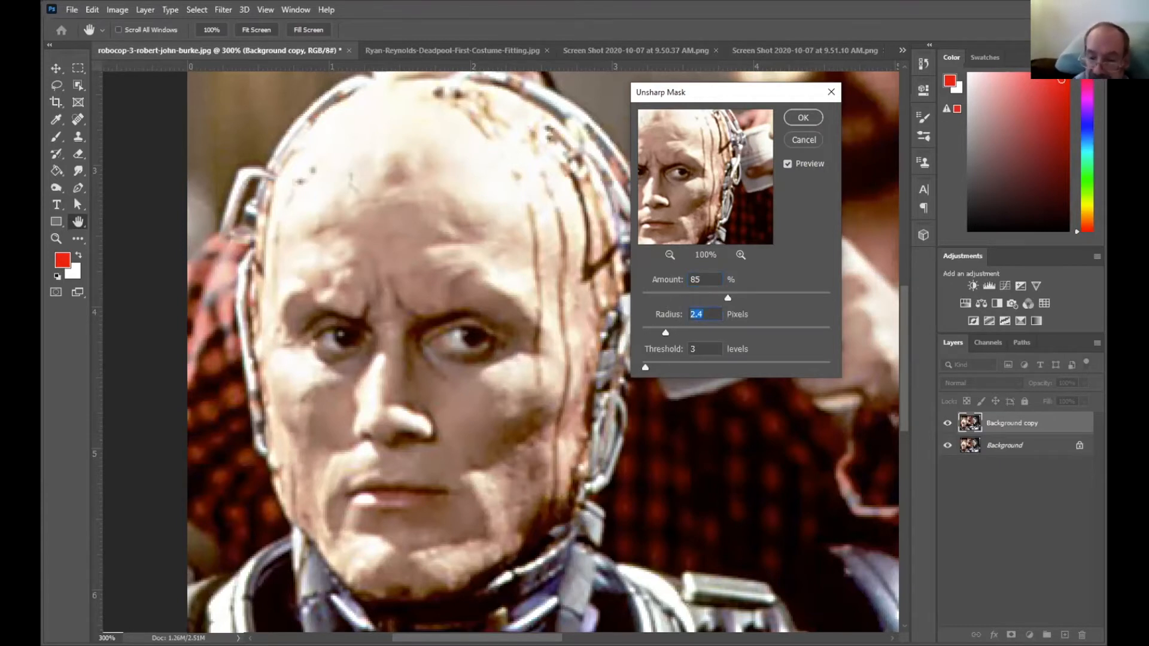
text(5)
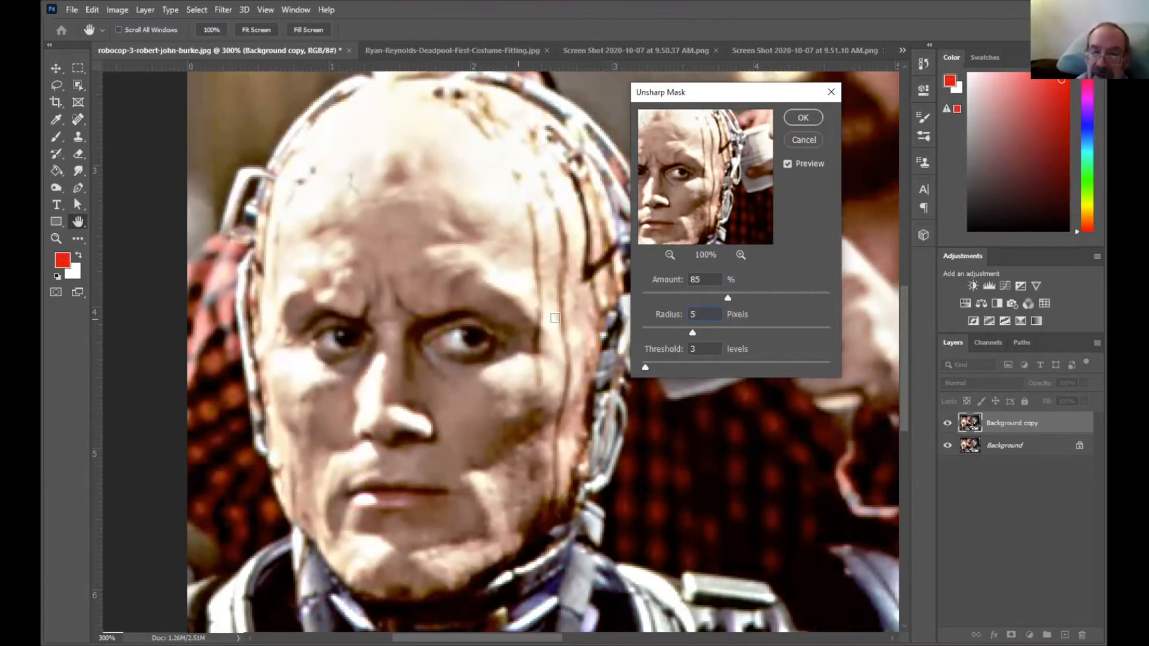
drag(715, 314, 672, 307)
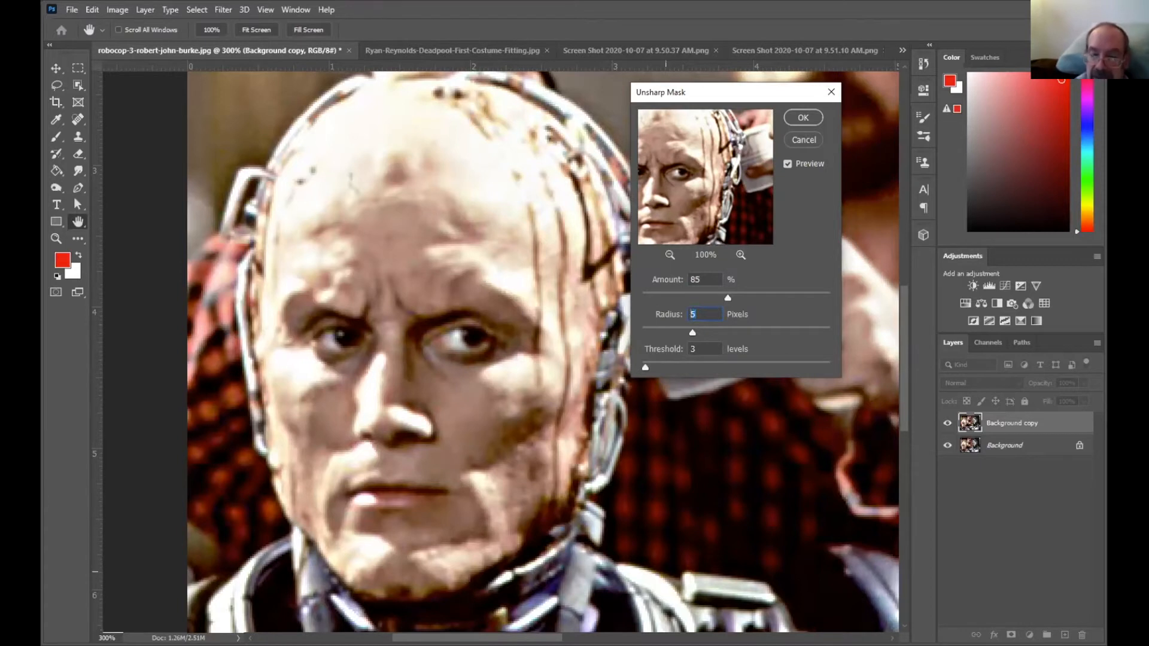
text(1)
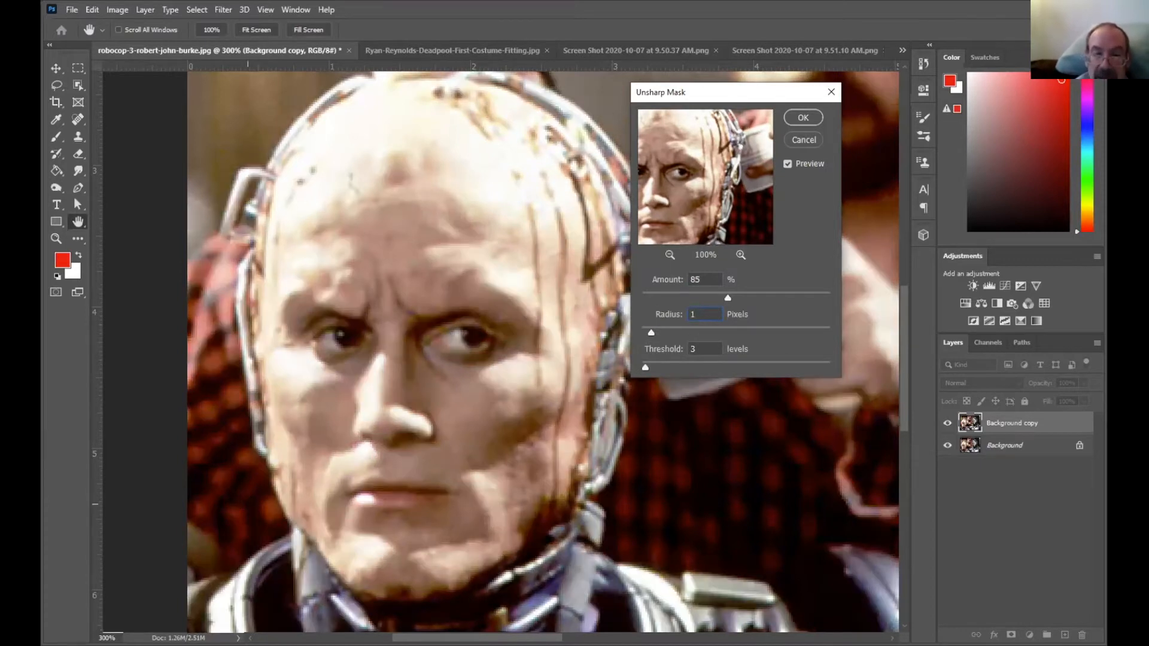
click(656, 320)
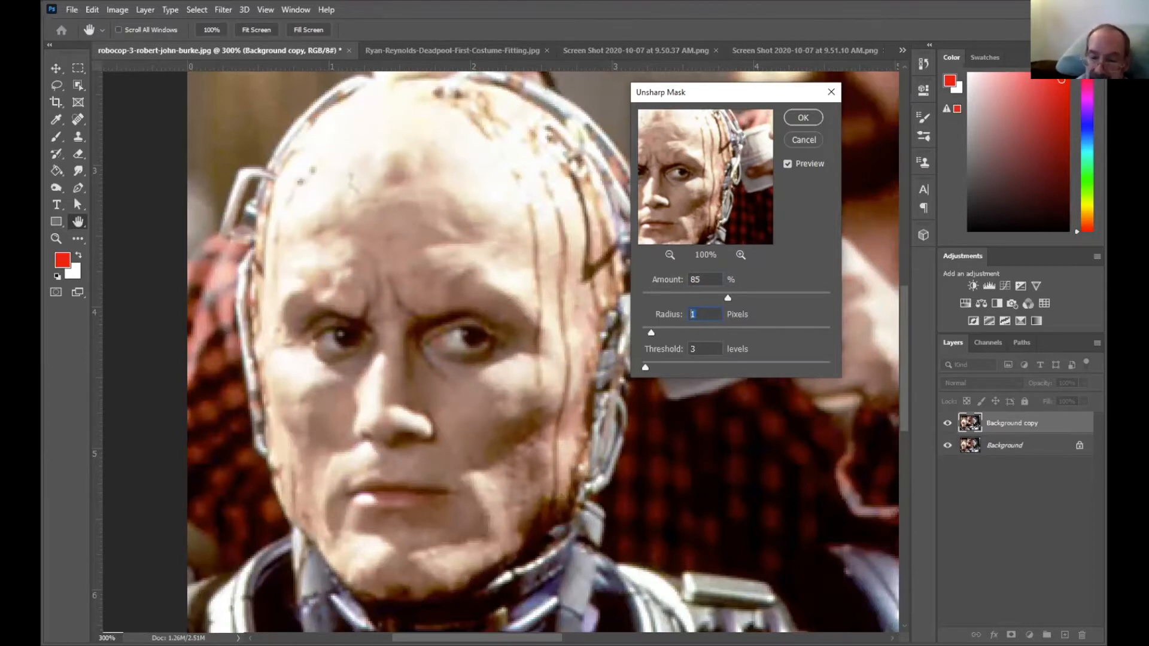
text(2.4)
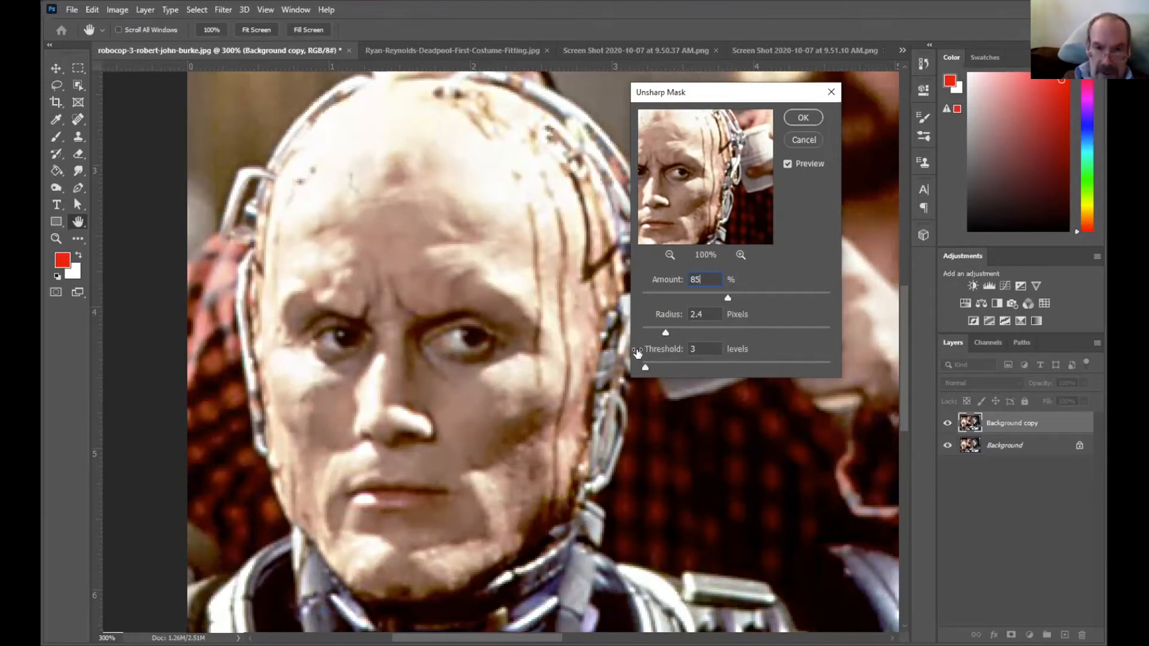
Try Unsharp Mask thresholds of 122 and 0 levels, and set the threshold back to 3.
drag(646, 368, 767, 369)
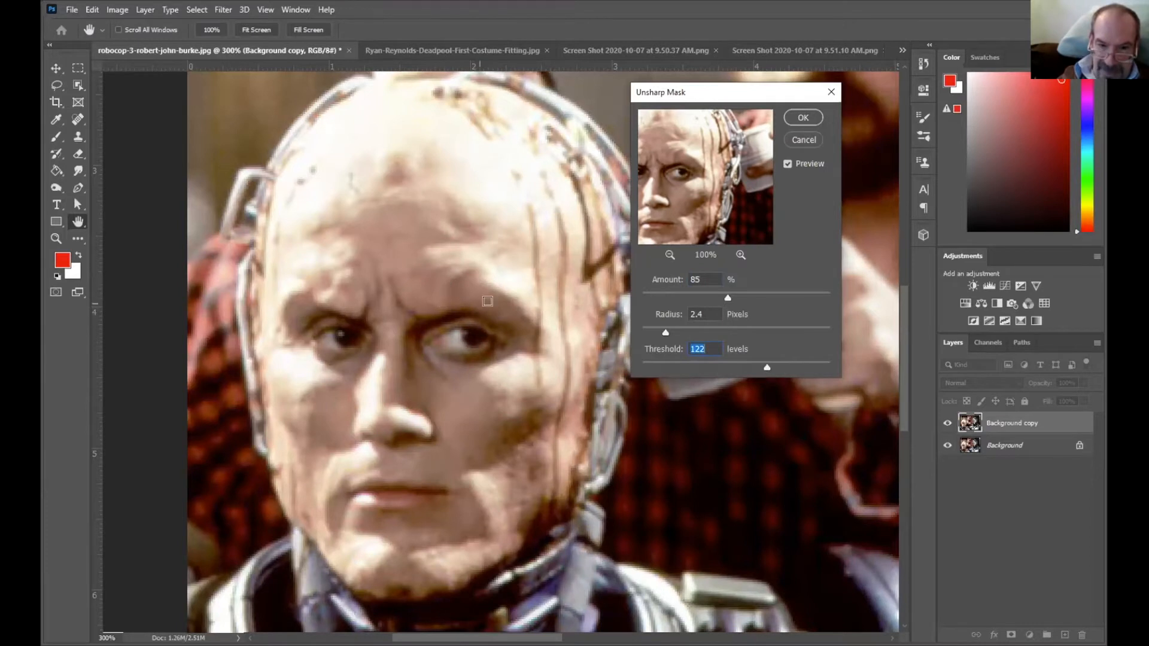
drag(765, 370, 600, 371)
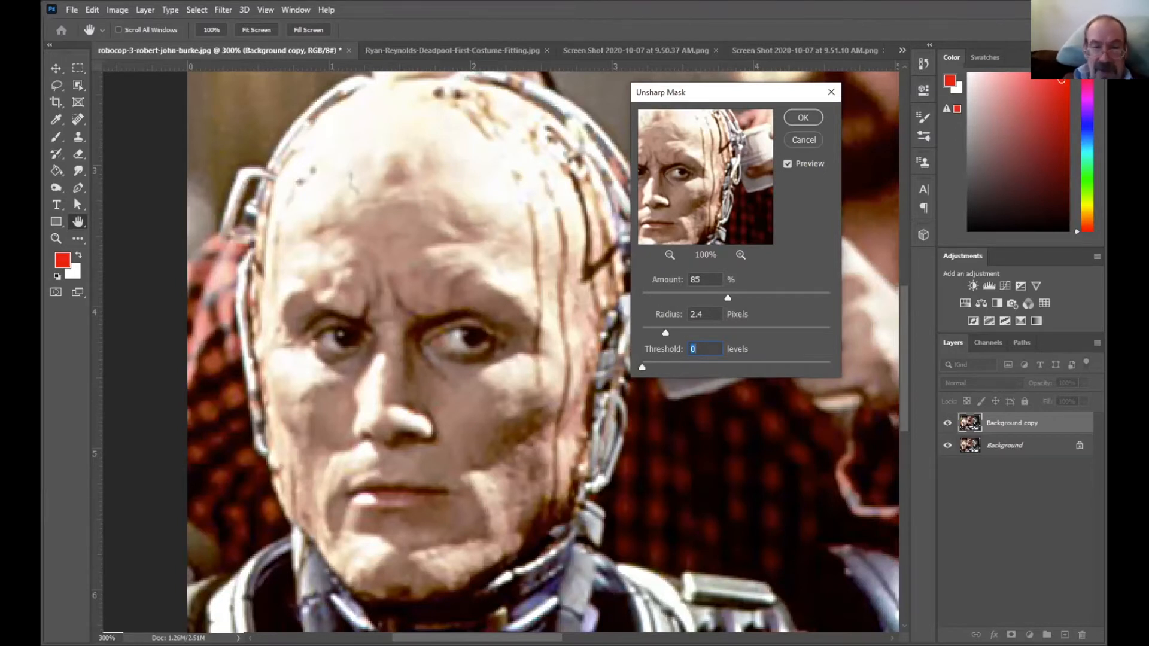
text(3)
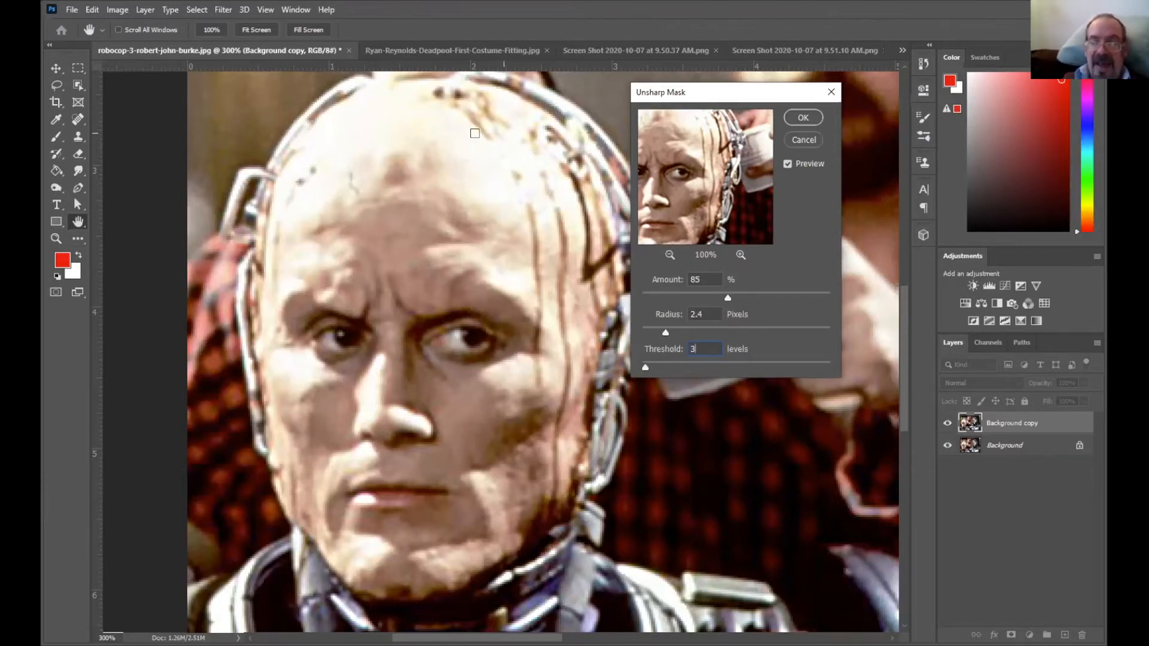
Check the sharpening against the unfiltered preview and apply Unsharp Mask at 85%, 2.4 pixels and 3 levels.
click(793, 162)
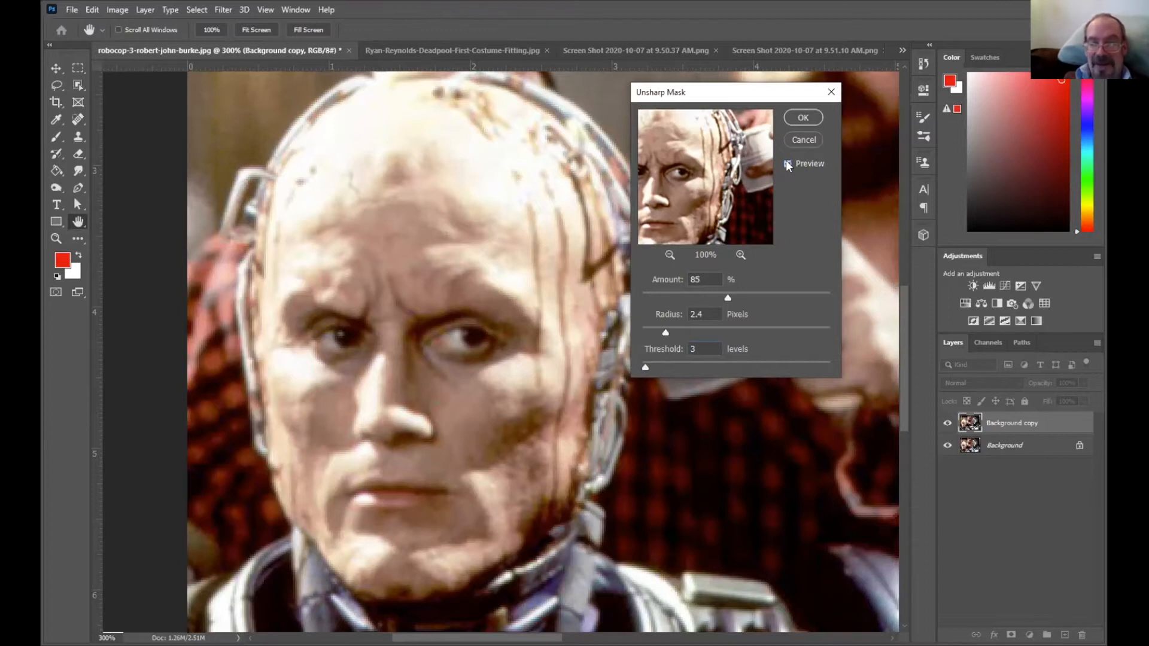
click(785, 162)
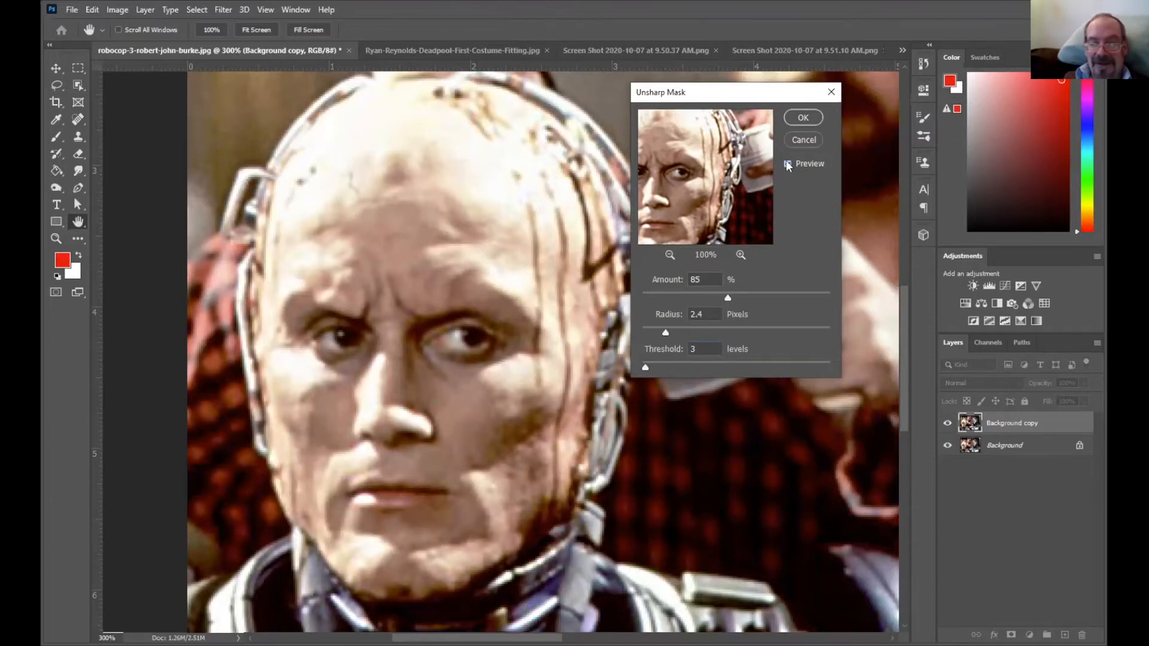
click(803, 118)
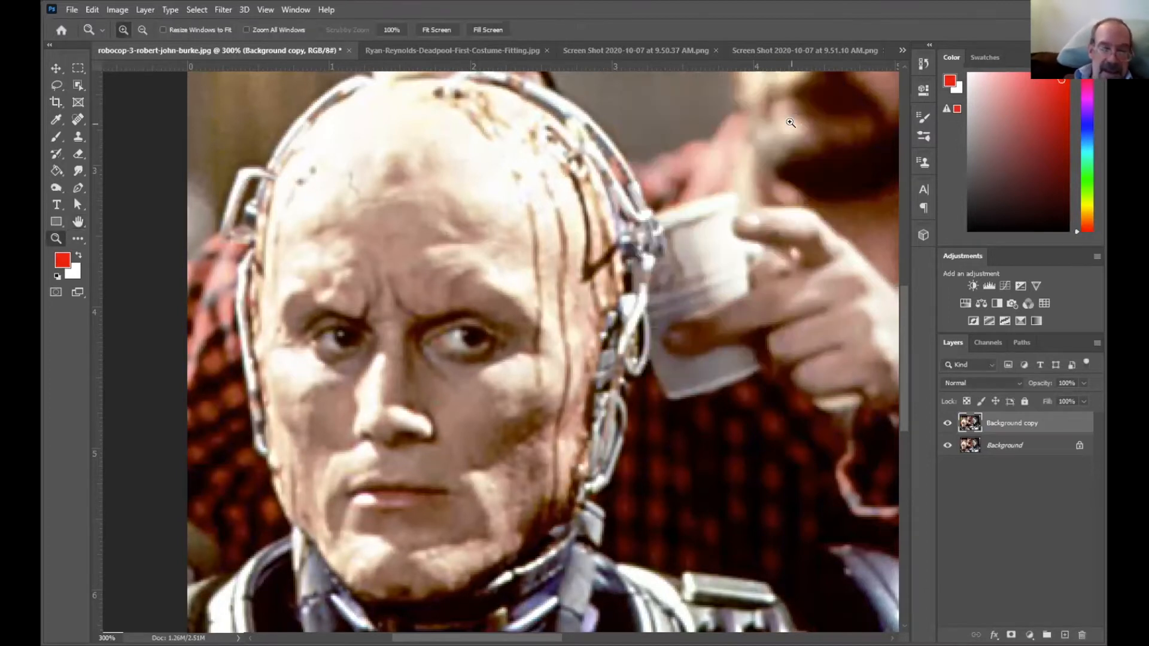
Compare the whole image before and after sharpening by repeatedly hiding and showing the Background copy layer.
key(ctrl+0)
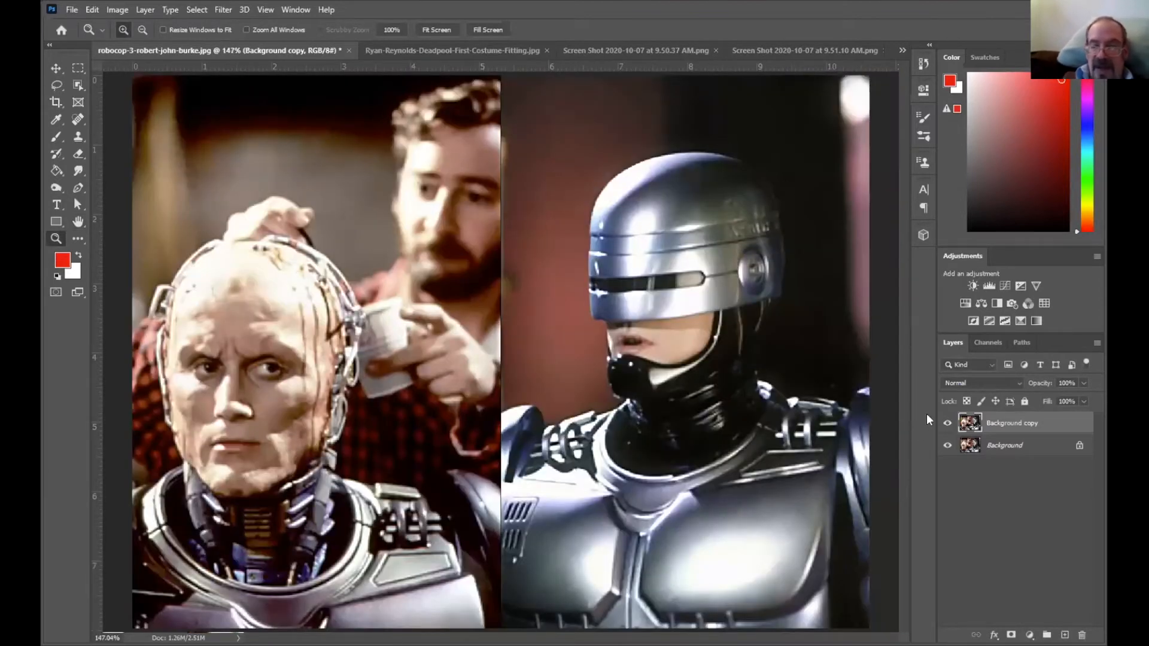
click(946, 424)
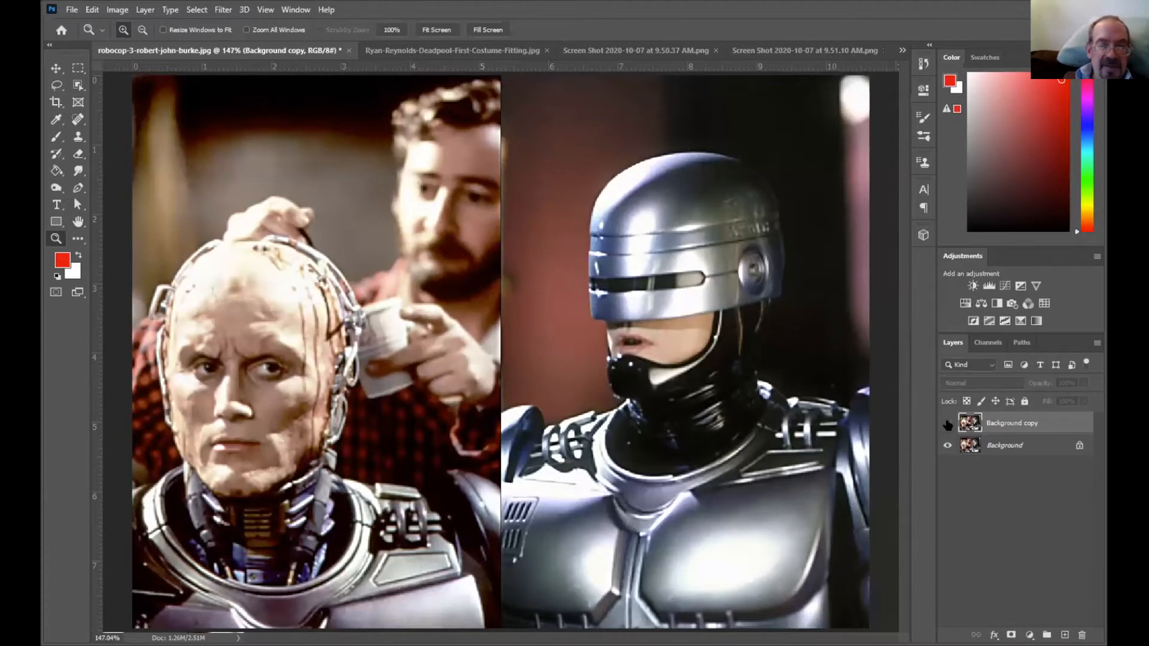
click(948, 424)
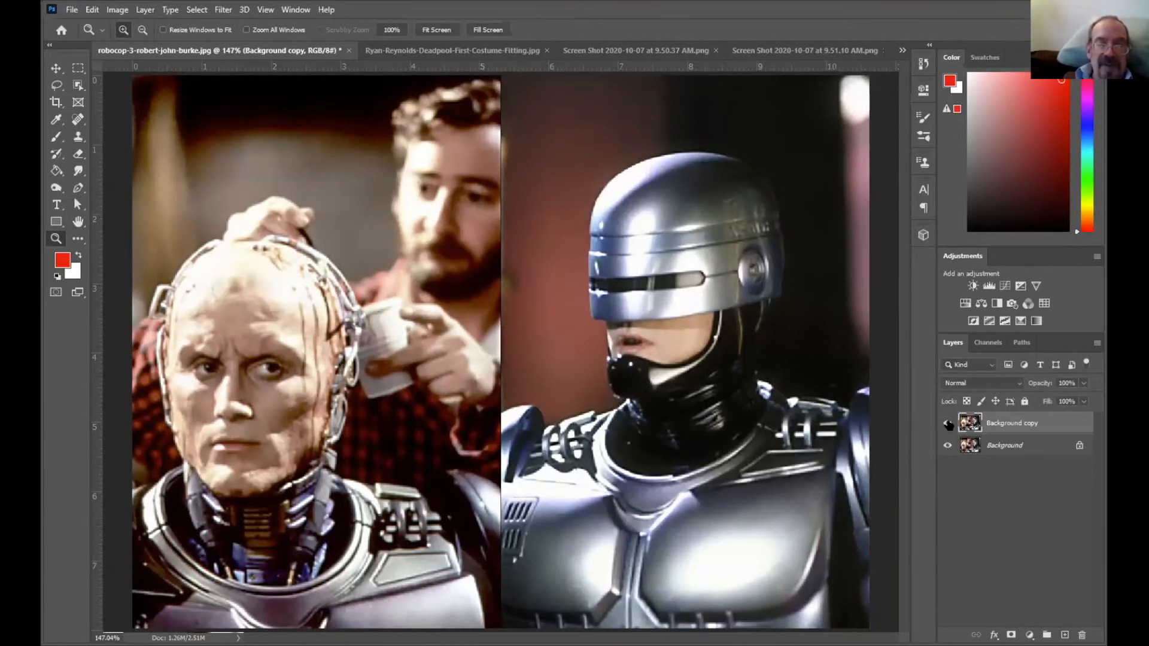
click(948, 424)
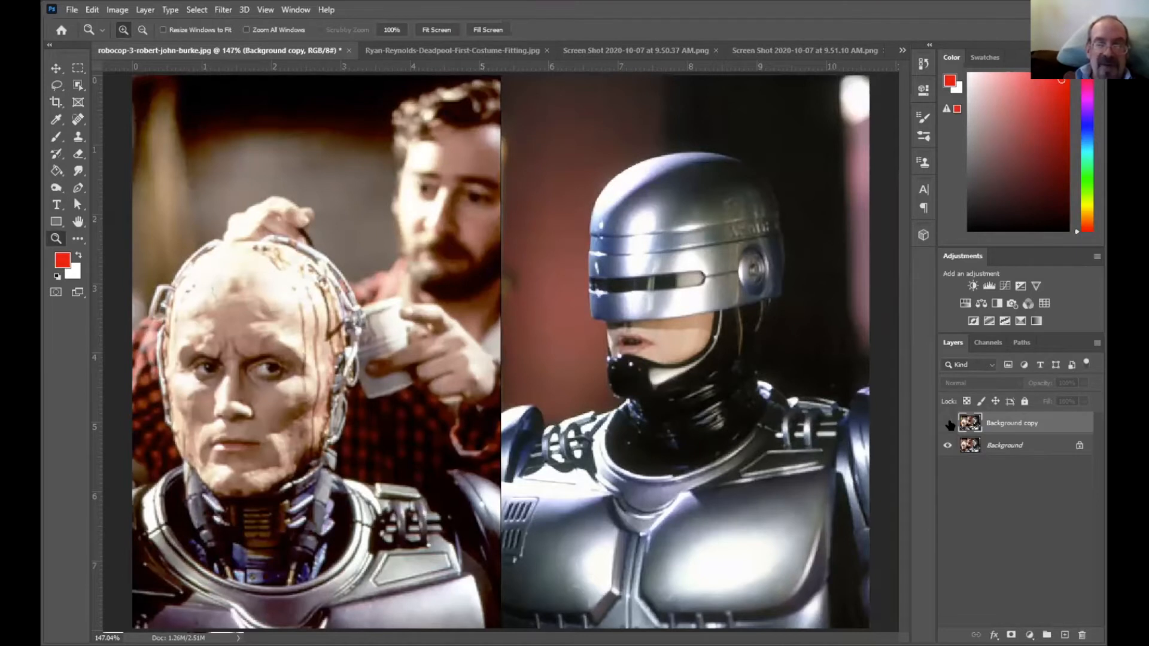
click(948, 424)
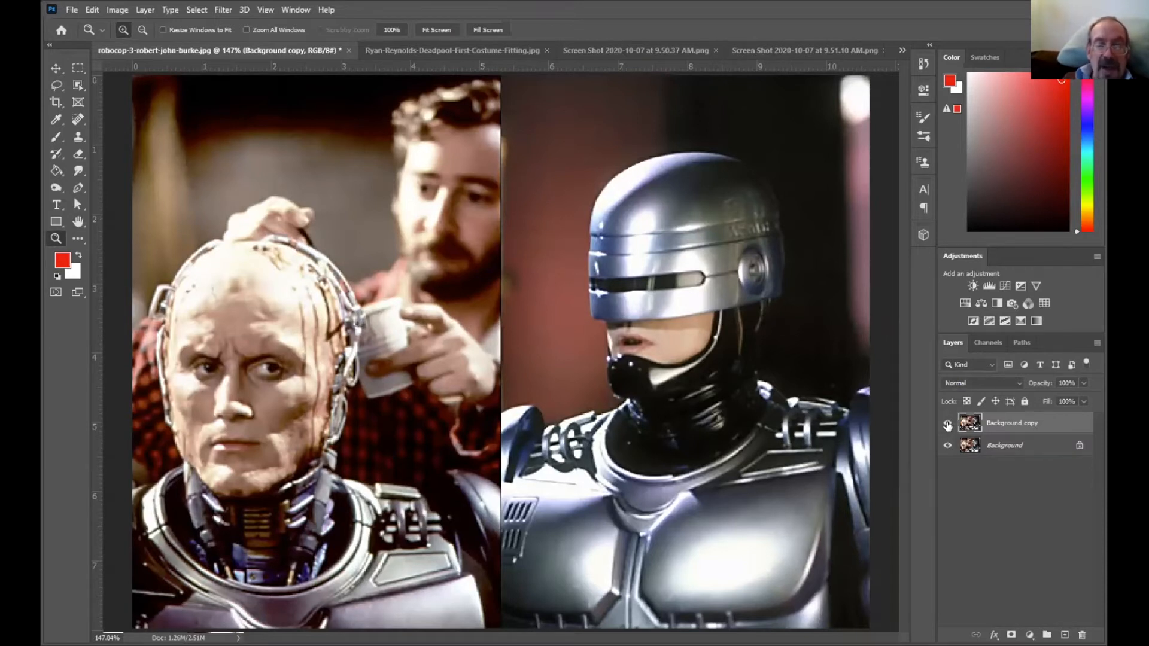
click(947, 425)
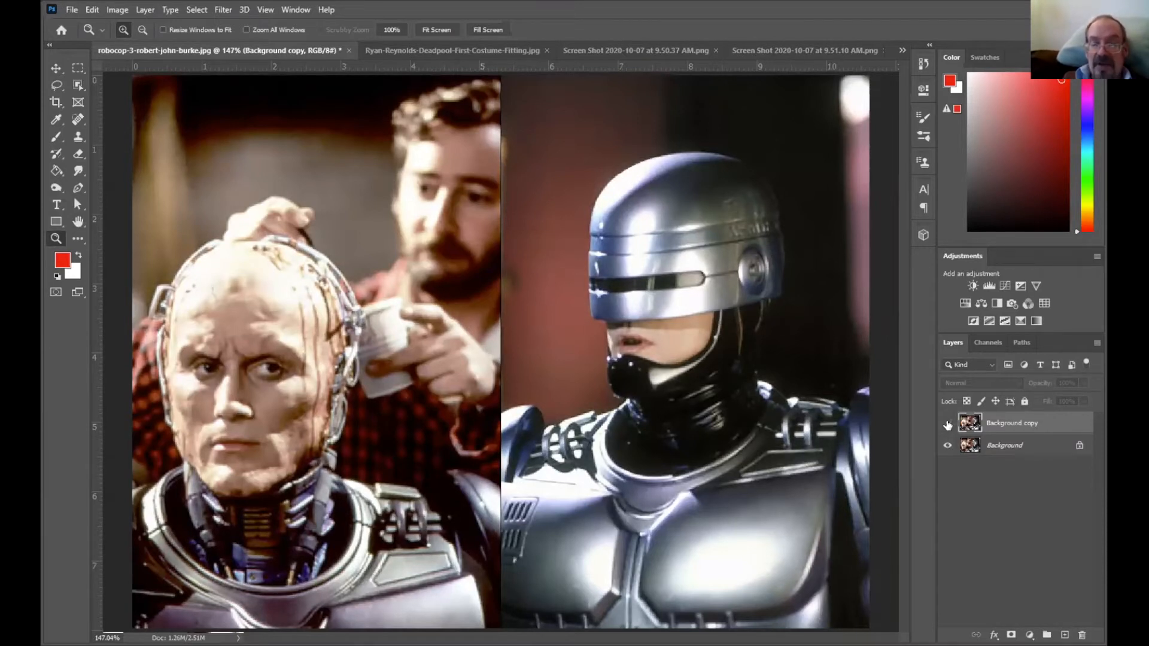
Toggle the sharpened Background copy layer a few more times to compare it with the original, leaving it visible.
click(947, 425)
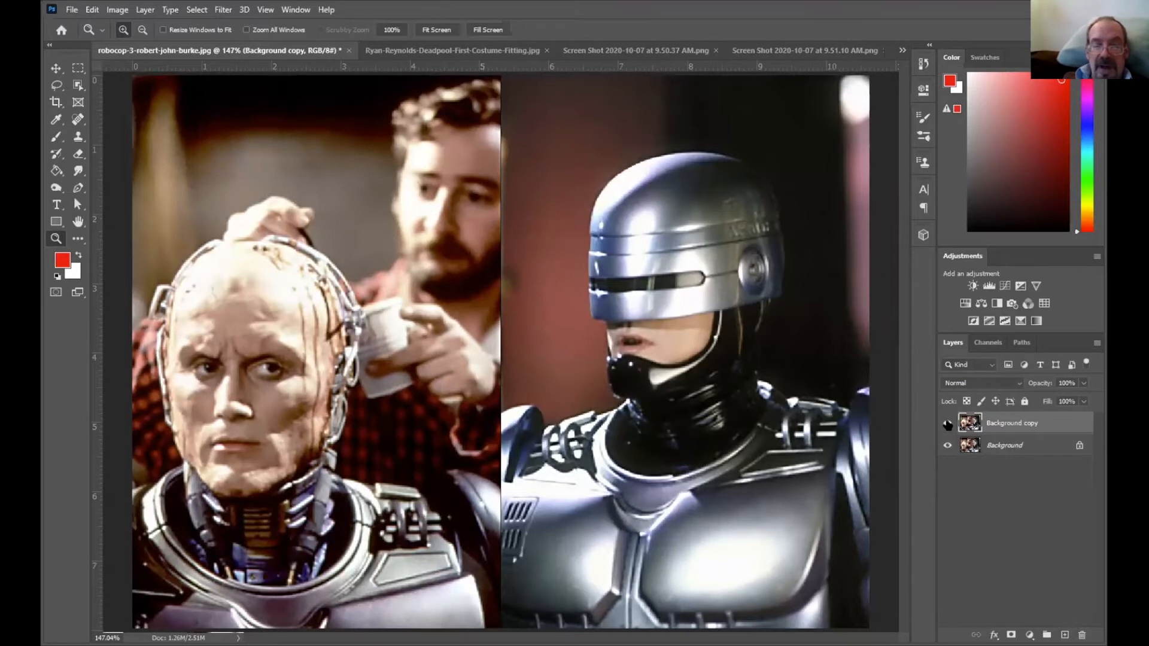
click(947, 425)
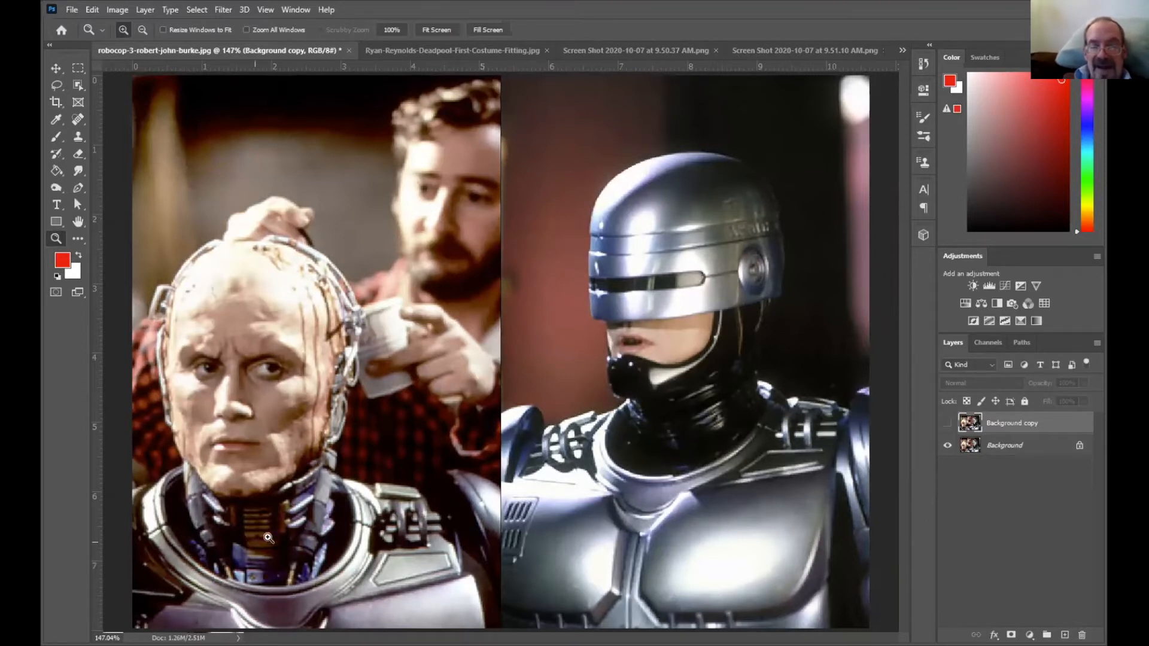
click(946, 425)
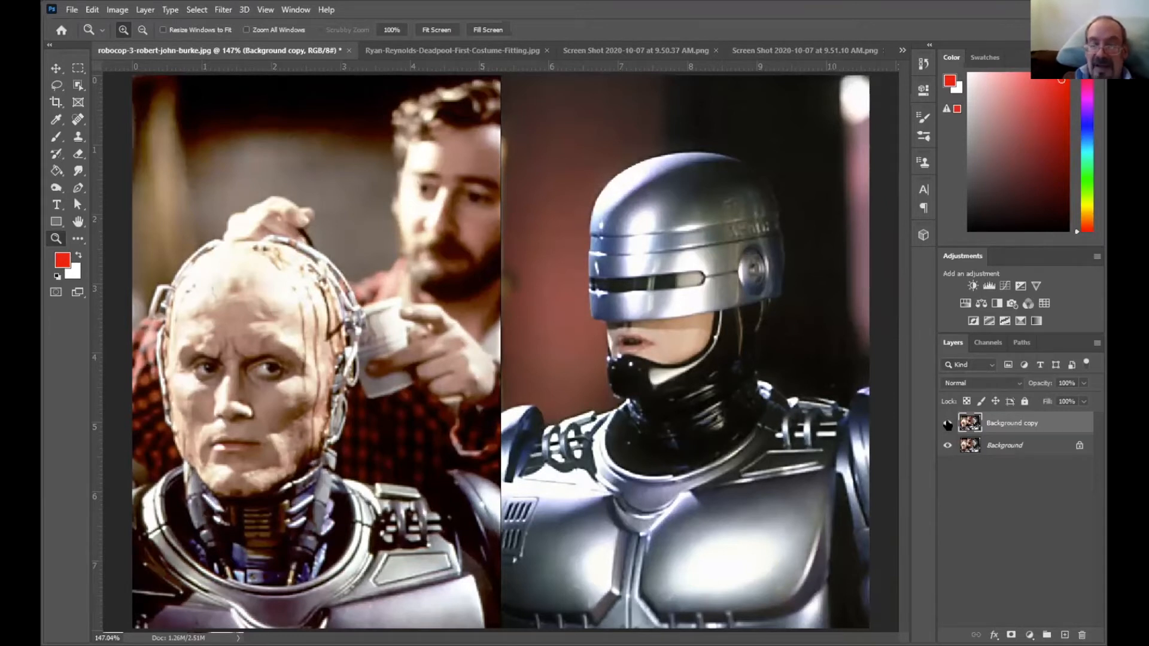
Switch to the LN_01123R.jpg image and start a Color Balance adjustment on it.
click(902, 52)
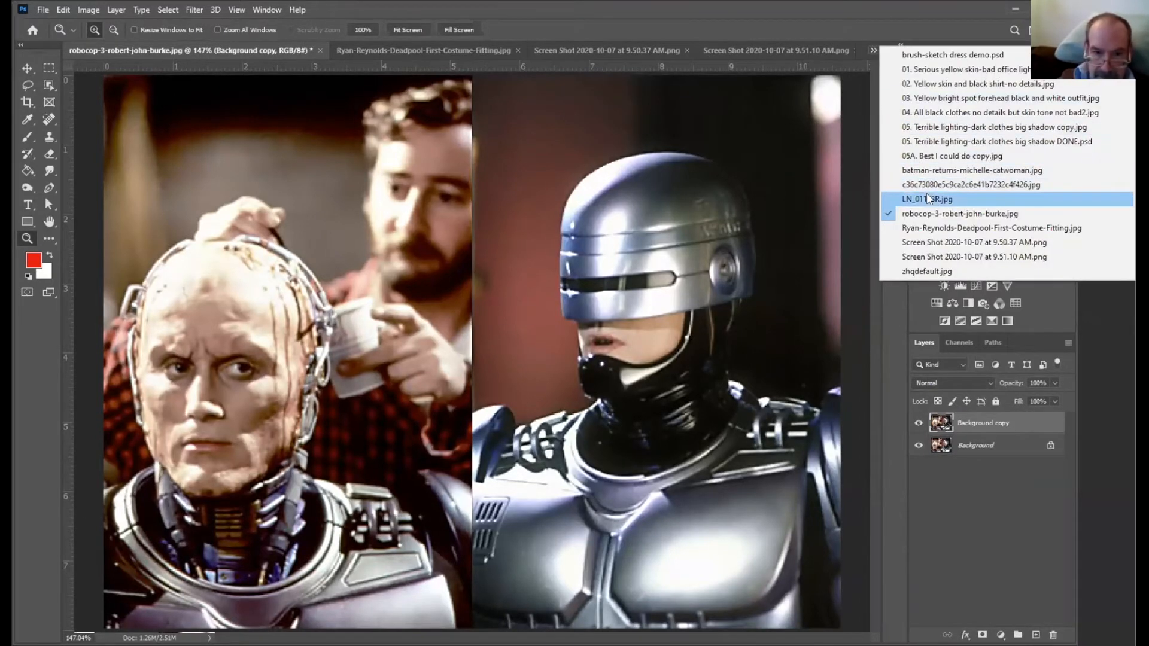
click(929, 198)
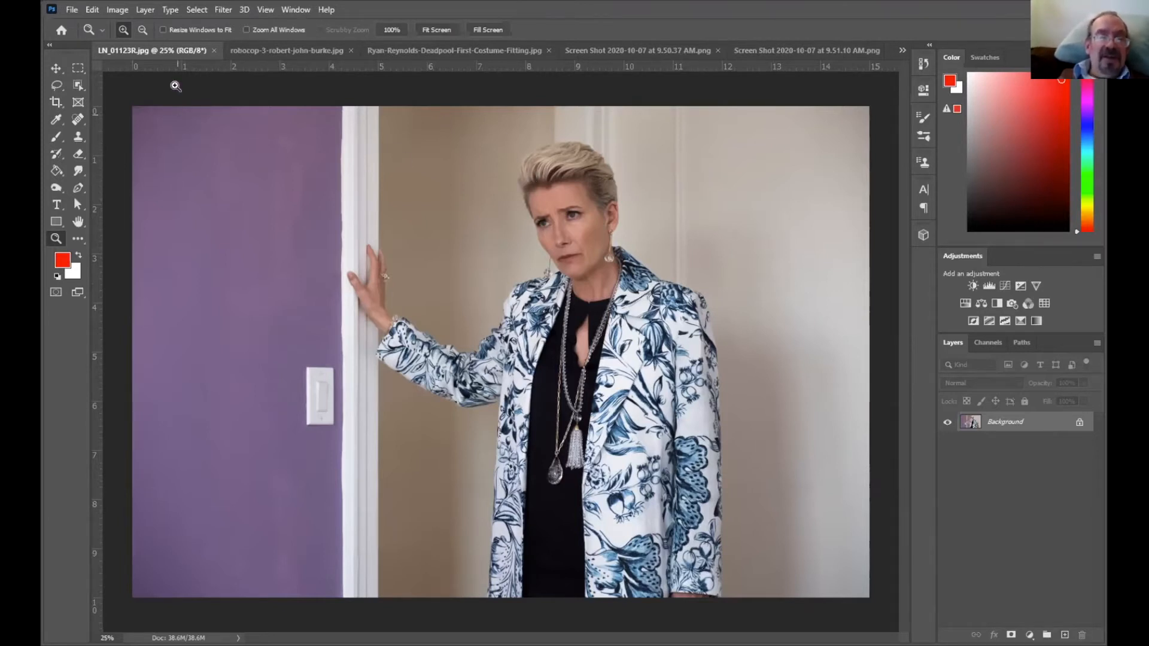
click(119, 12)
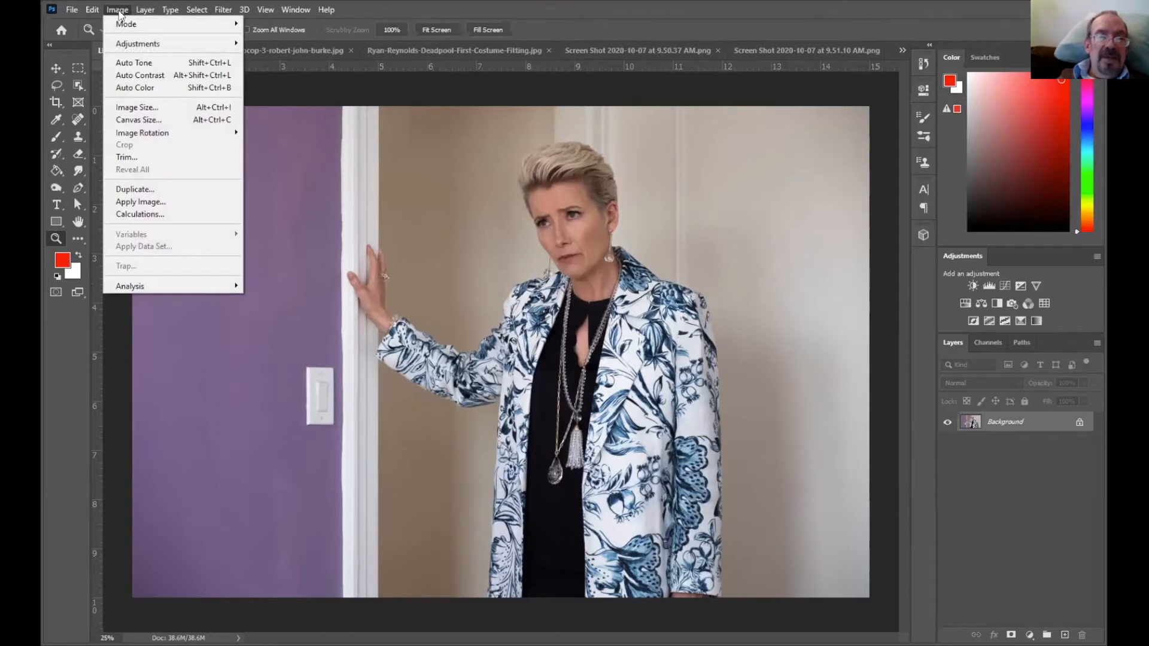
mouse_move(145, 45)
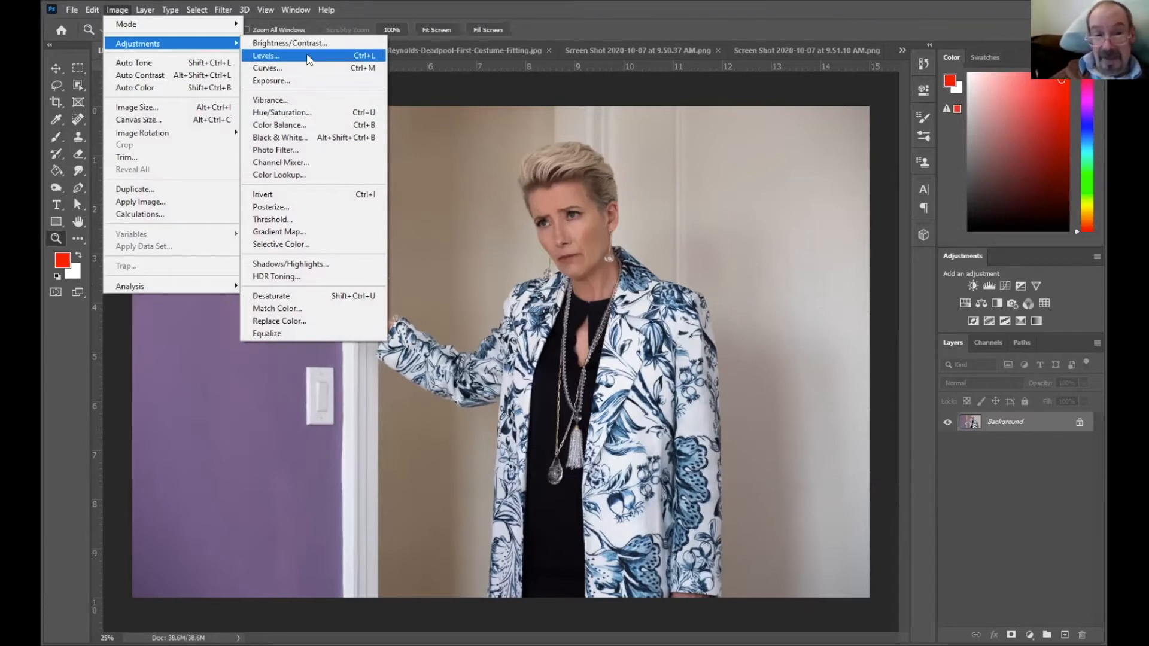
click(316, 126)
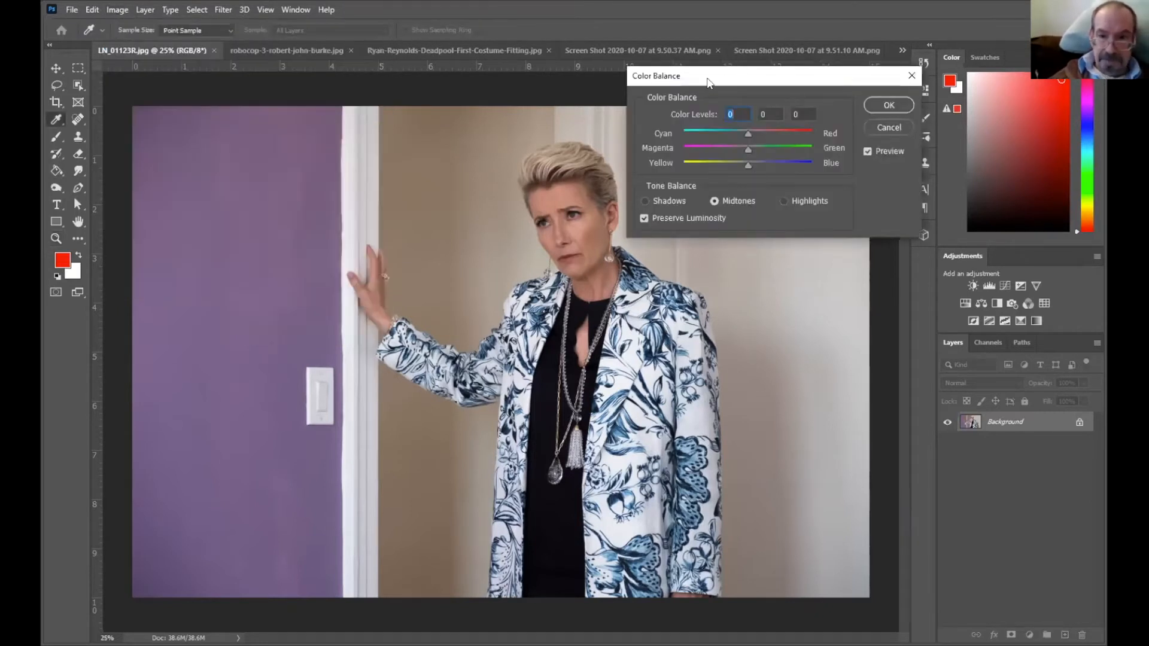
Set the midtones to +10 toward red and -9 toward yellow, checking the change against the unadjusted preview.
drag(711, 78, 765, 99)
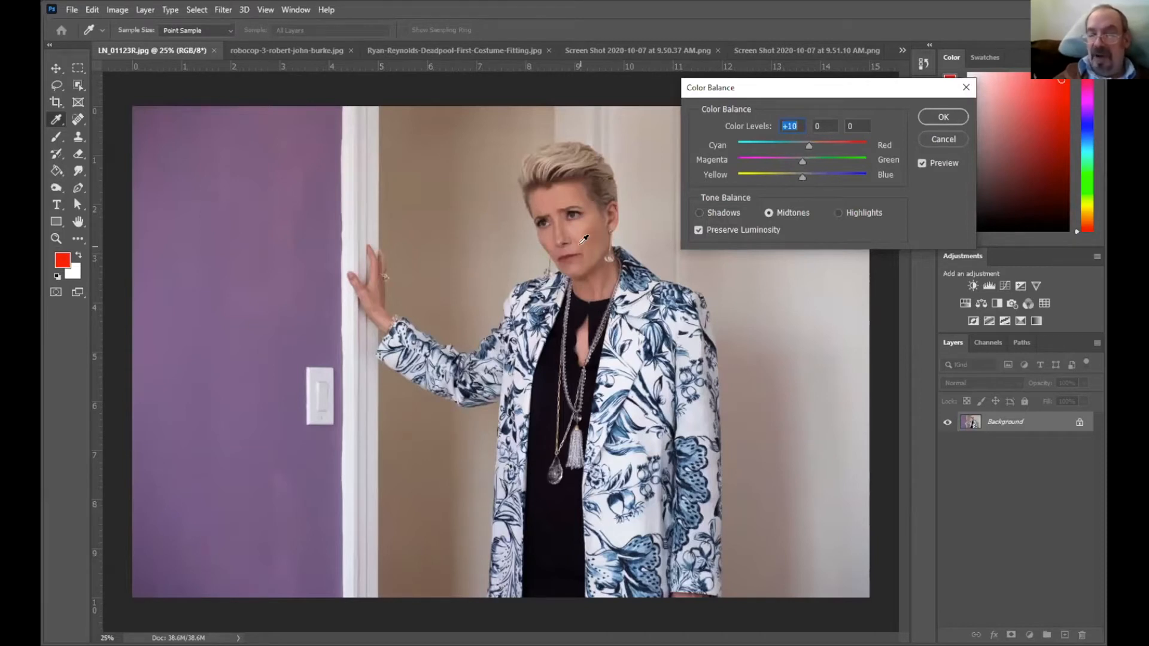
drag(798, 177, 795, 175)
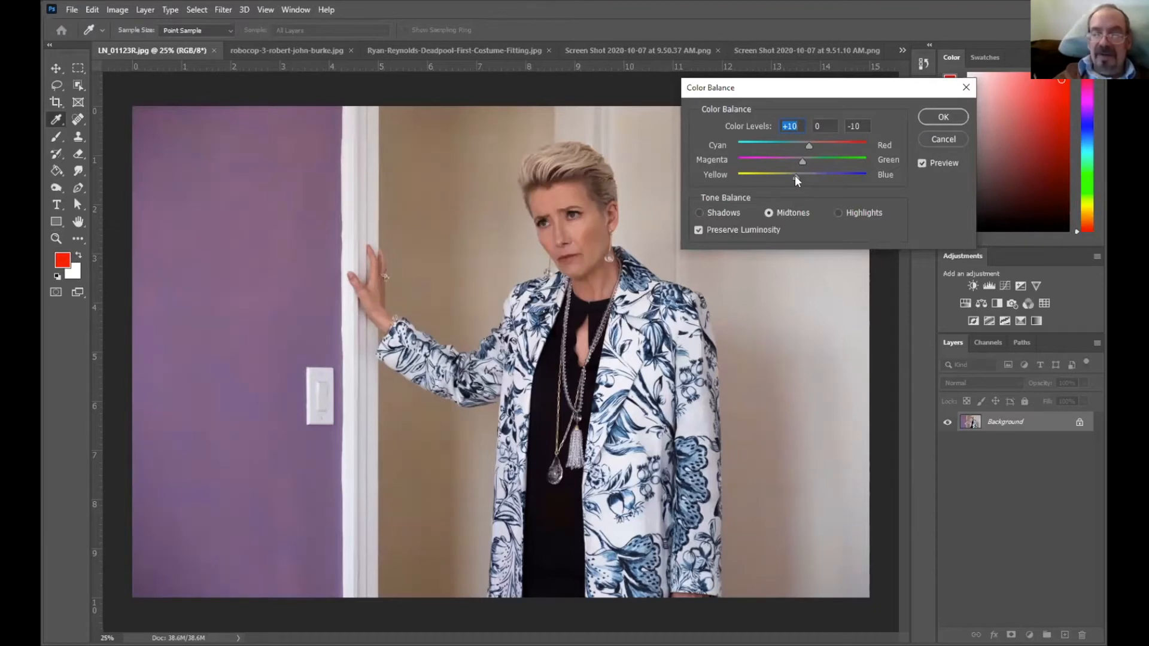
click(922, 163)
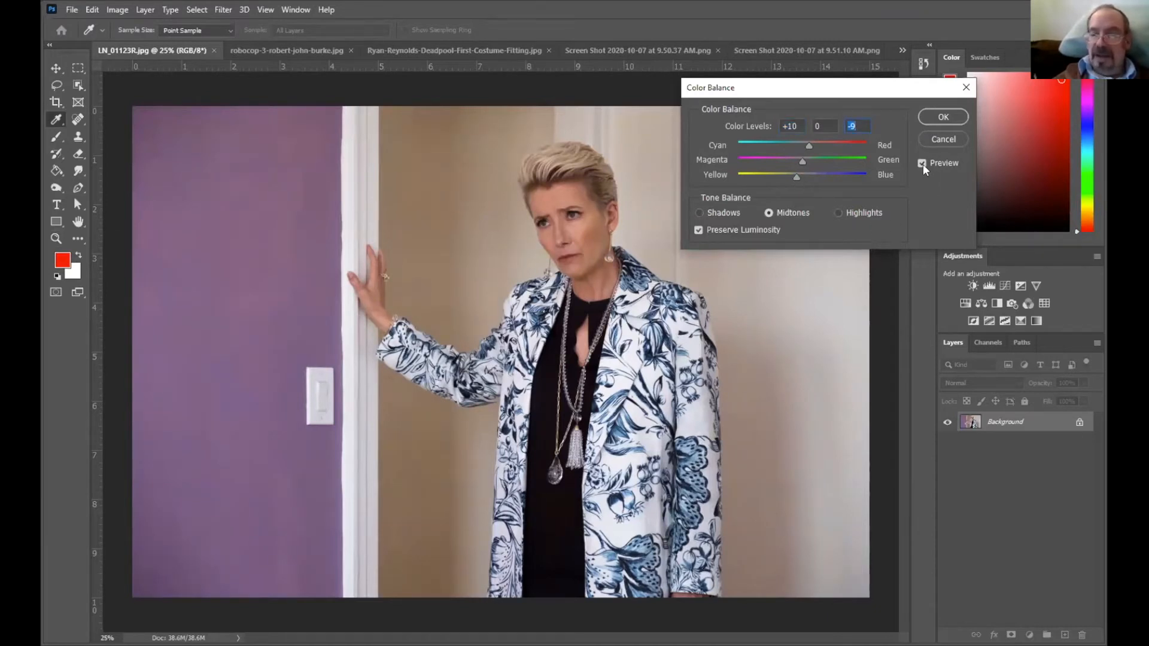
click(922, 163)
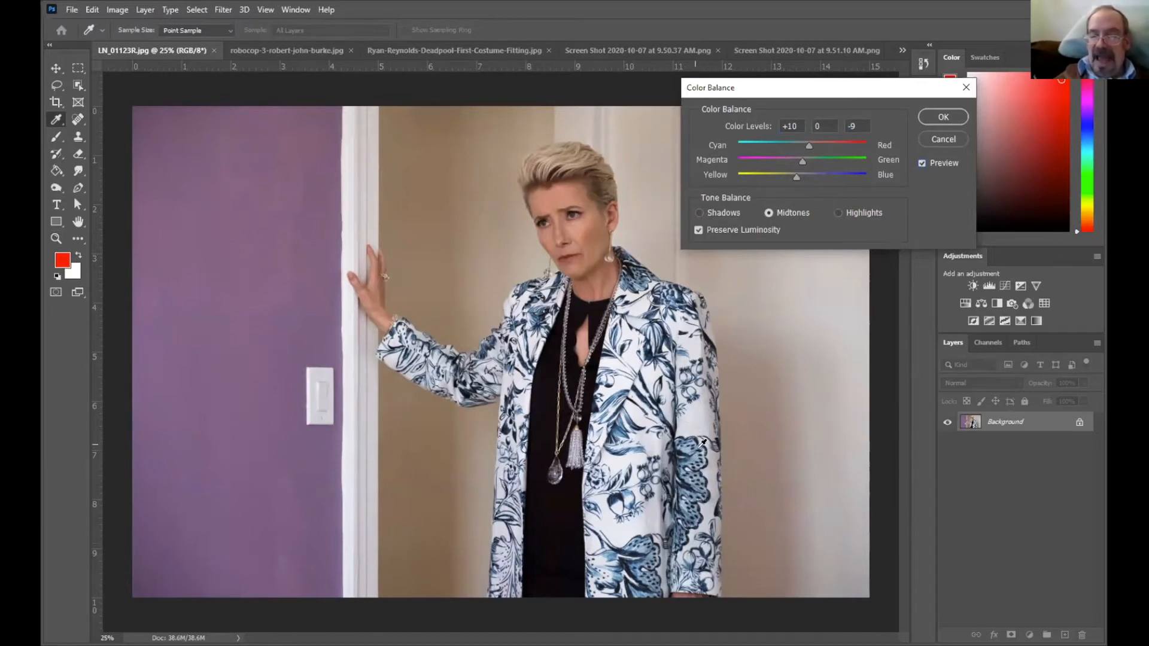
Set the shadows to +18 toward blue and the highlights to -12 toward yellow, comparing with the unadjusted preview.
click(700, 213)
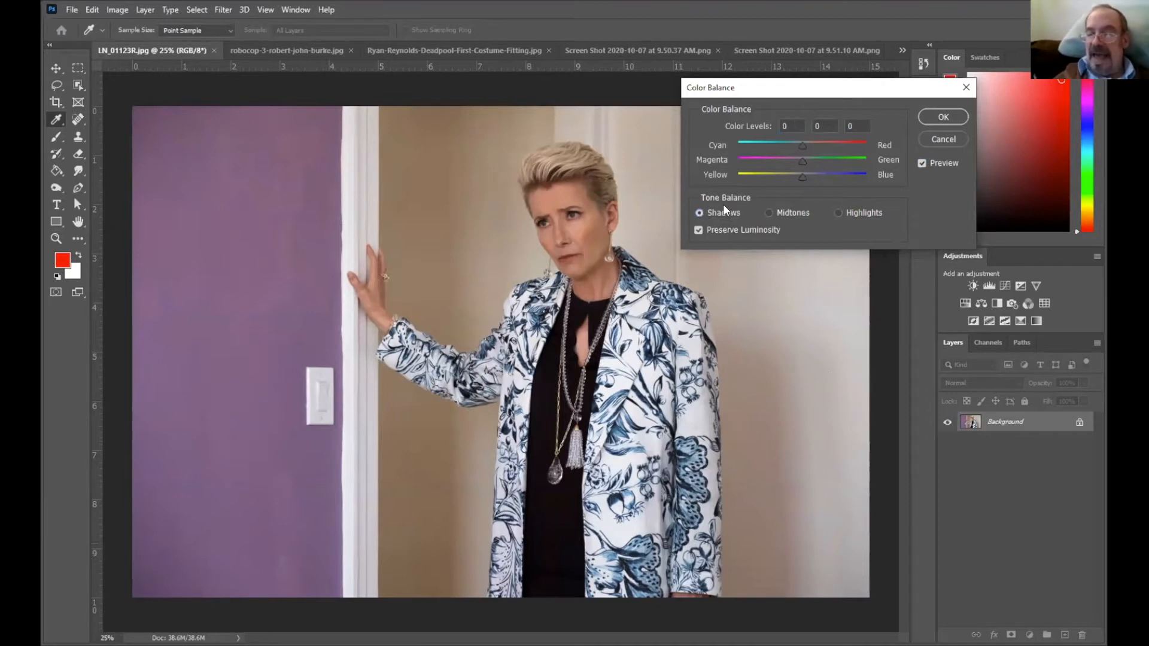
drag(804, 178, 813, 177)
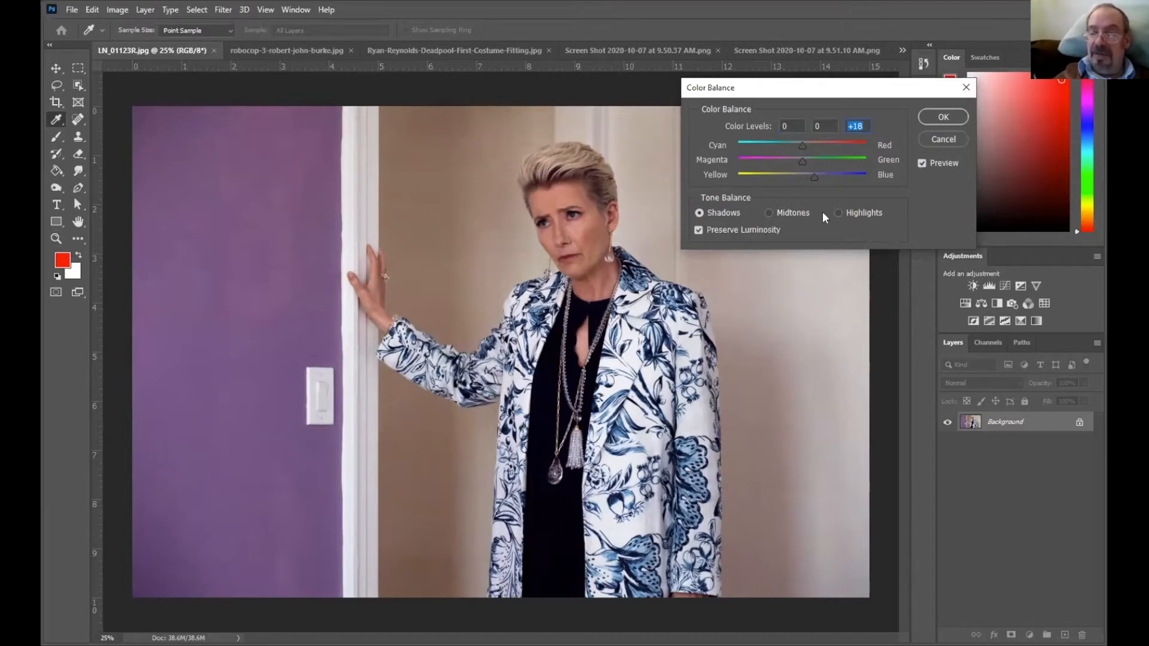
click(839, 212)
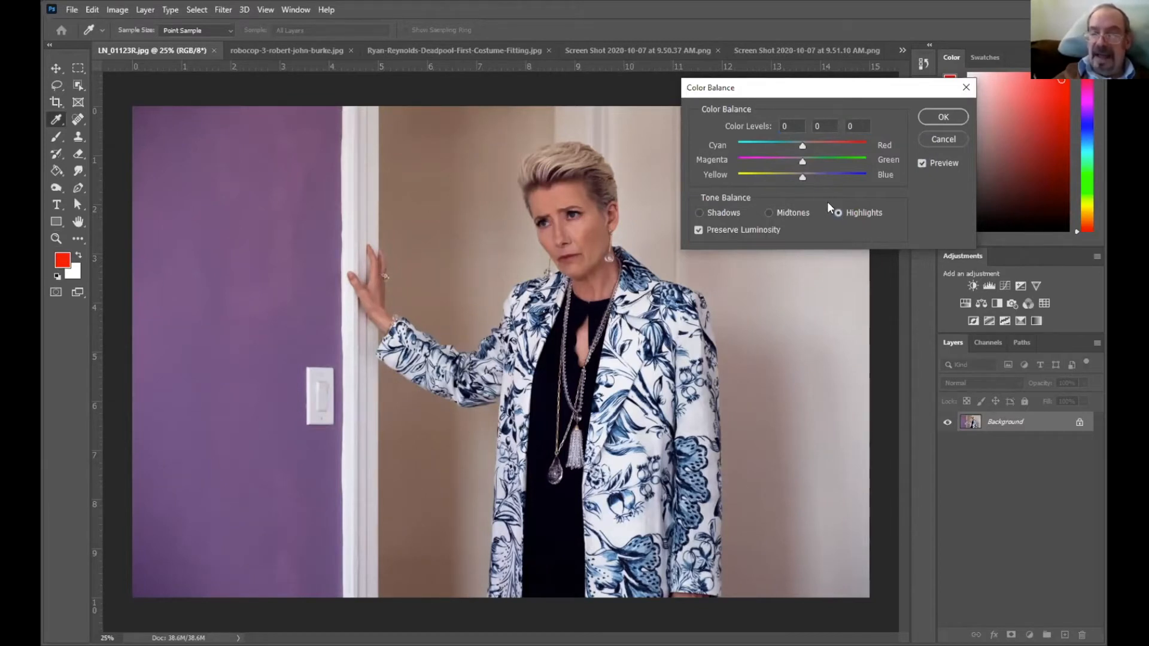
drag(802, 181, 794, 181)
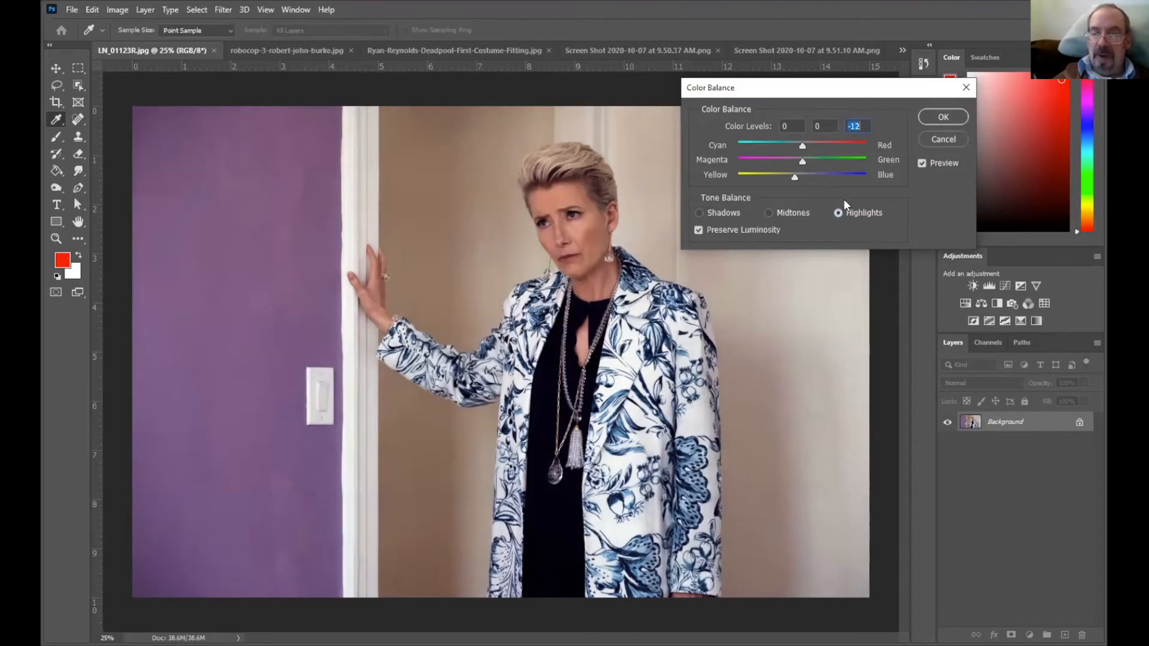
click(922, 160)
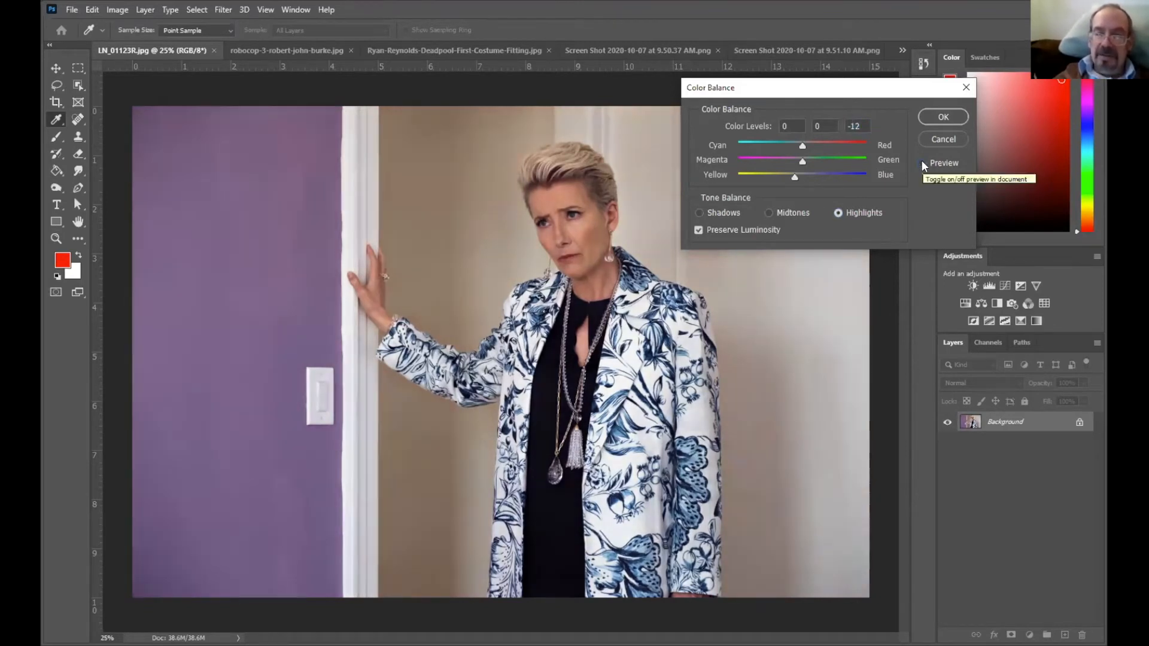
click(921, 162)
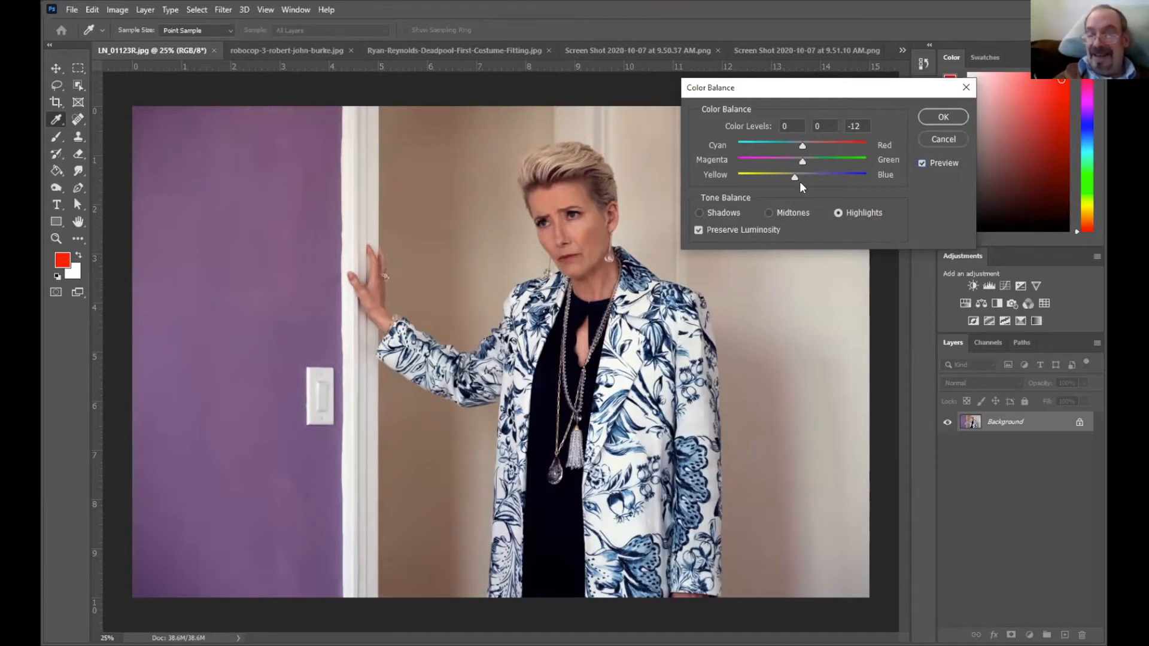
Reduce the shadows' blue level to +15, compare with and without the preview, and apply the Color Balance adjustment.
click(698, 212)
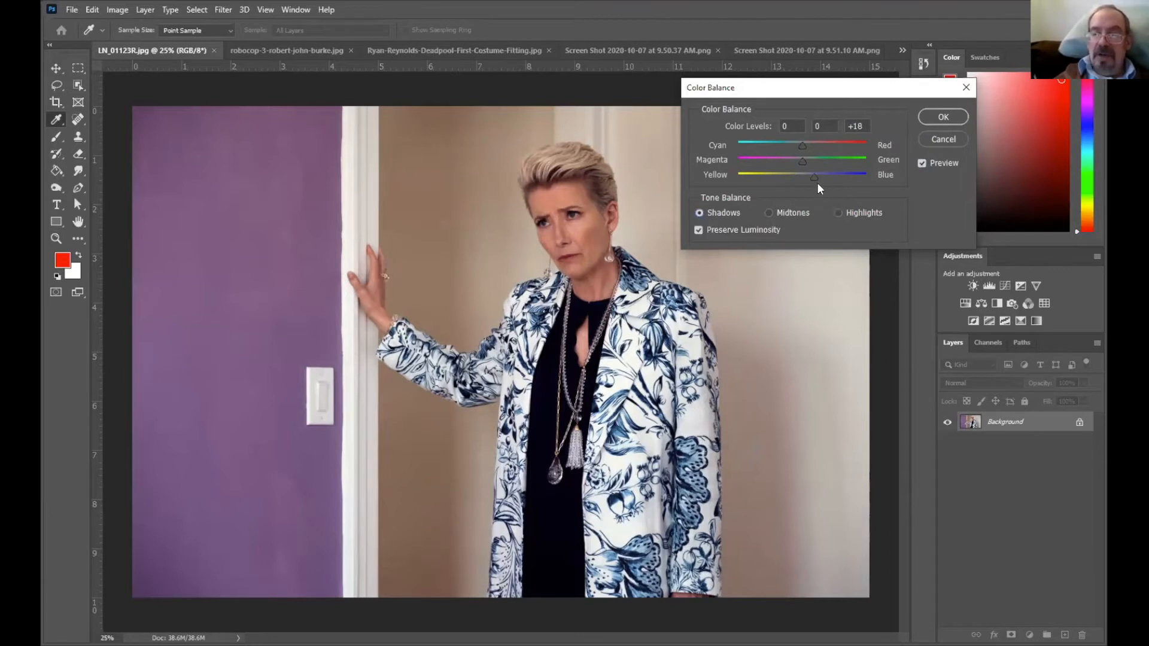
drag(813, 179, 811, 179)
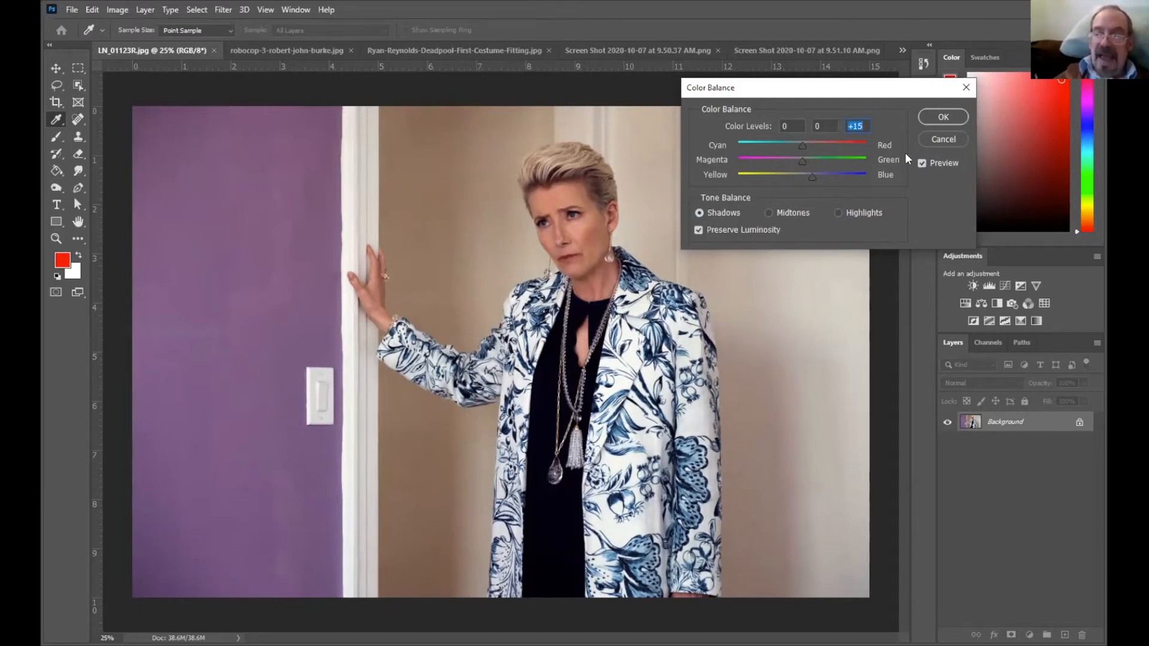
click(922, 162)
click(922, 163)
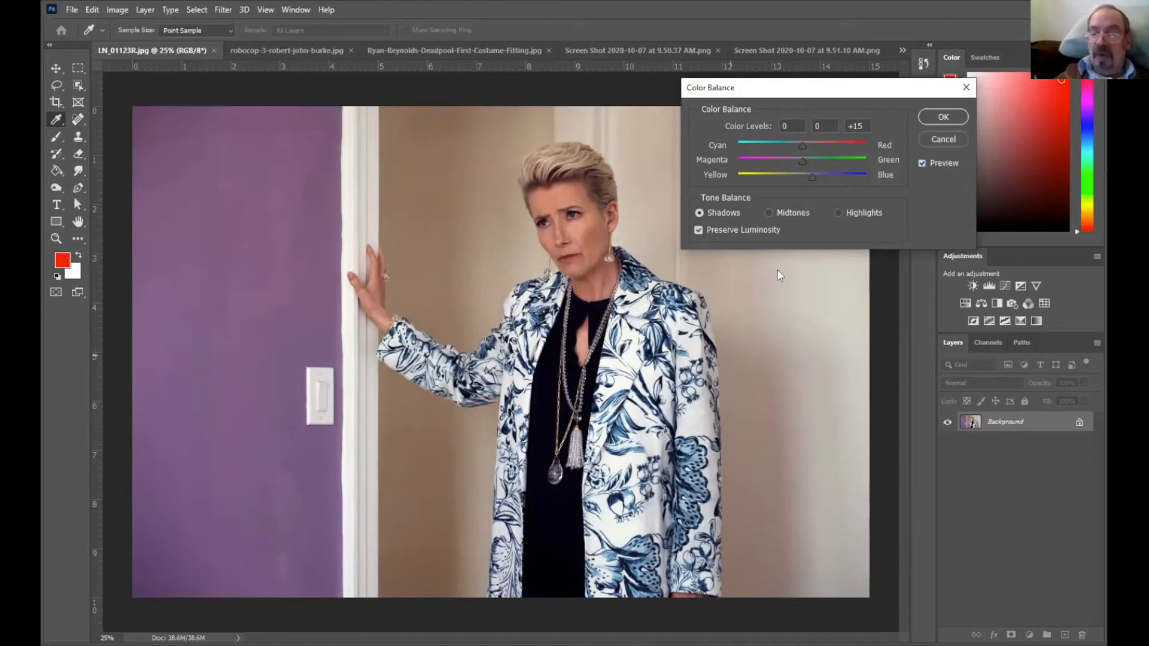
click(922, 161)
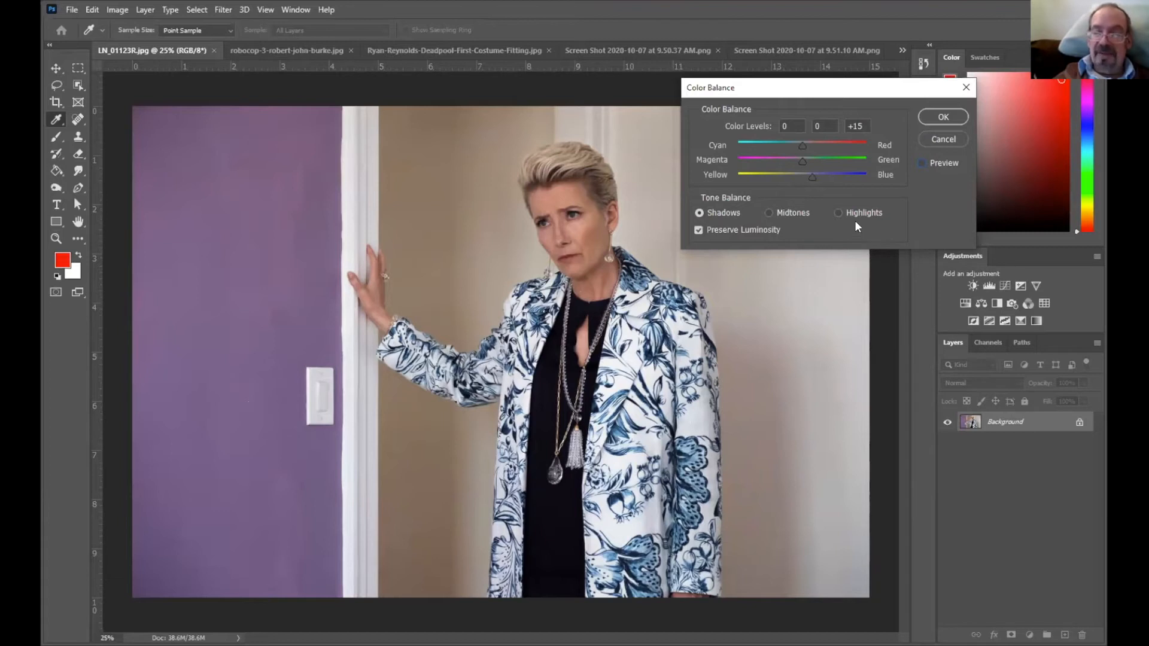
click(943, 117)
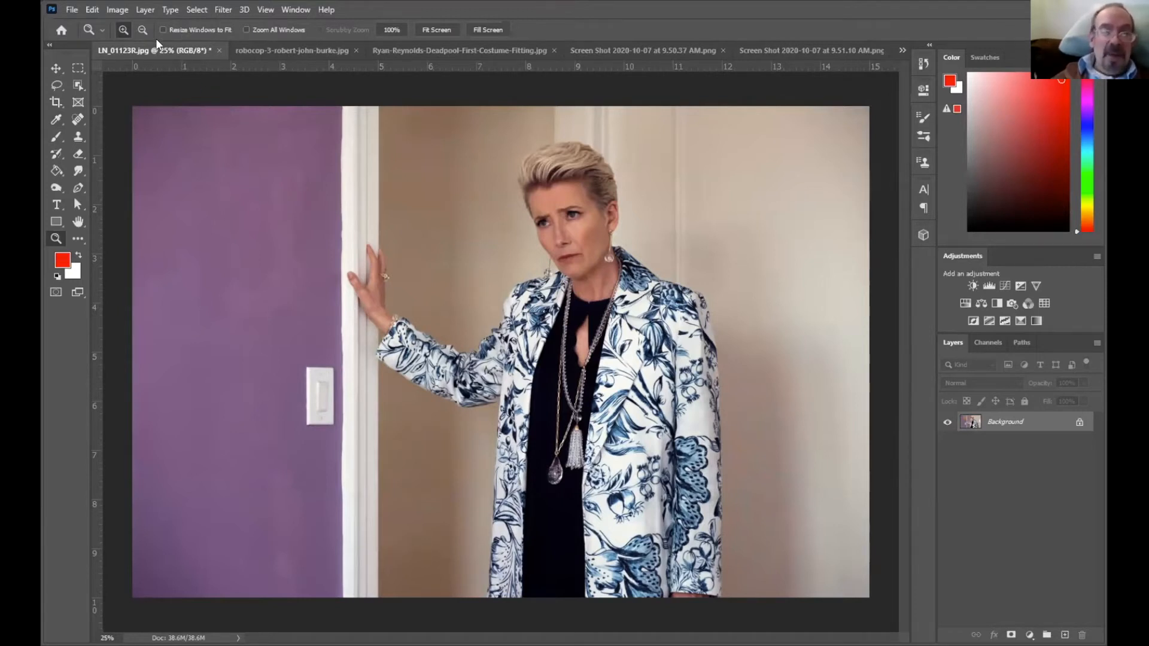
Apply a Vibrance adjustment with vibrance +13 and saturation +1 to the photo.
click(118, 10)
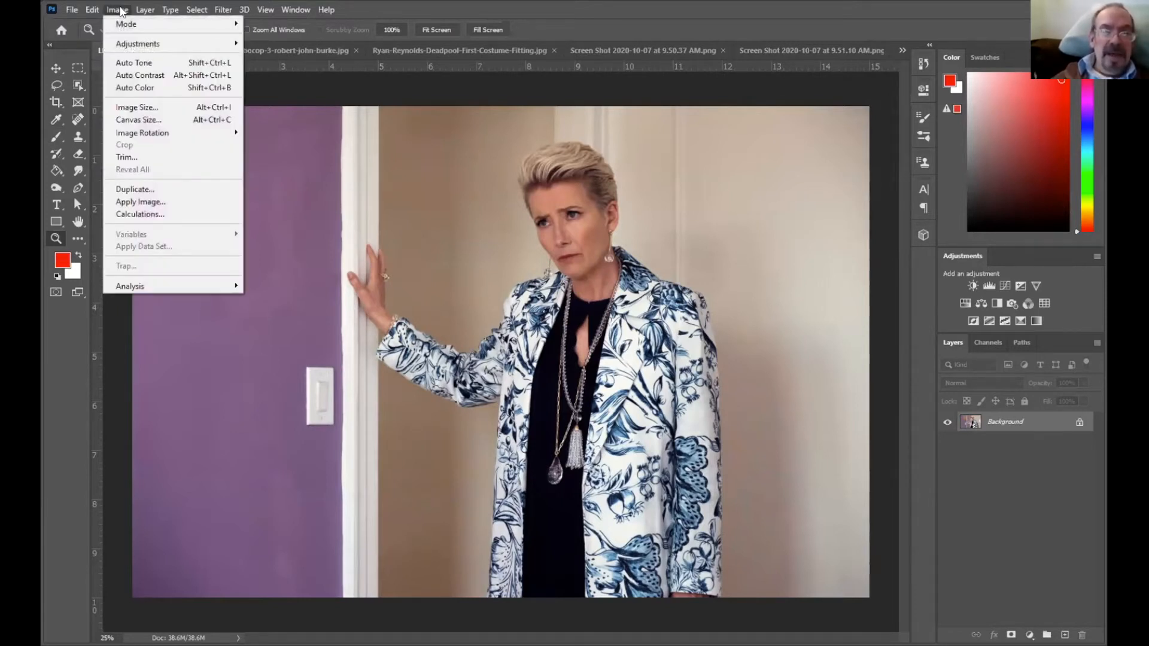
mouse_move(222, 45)
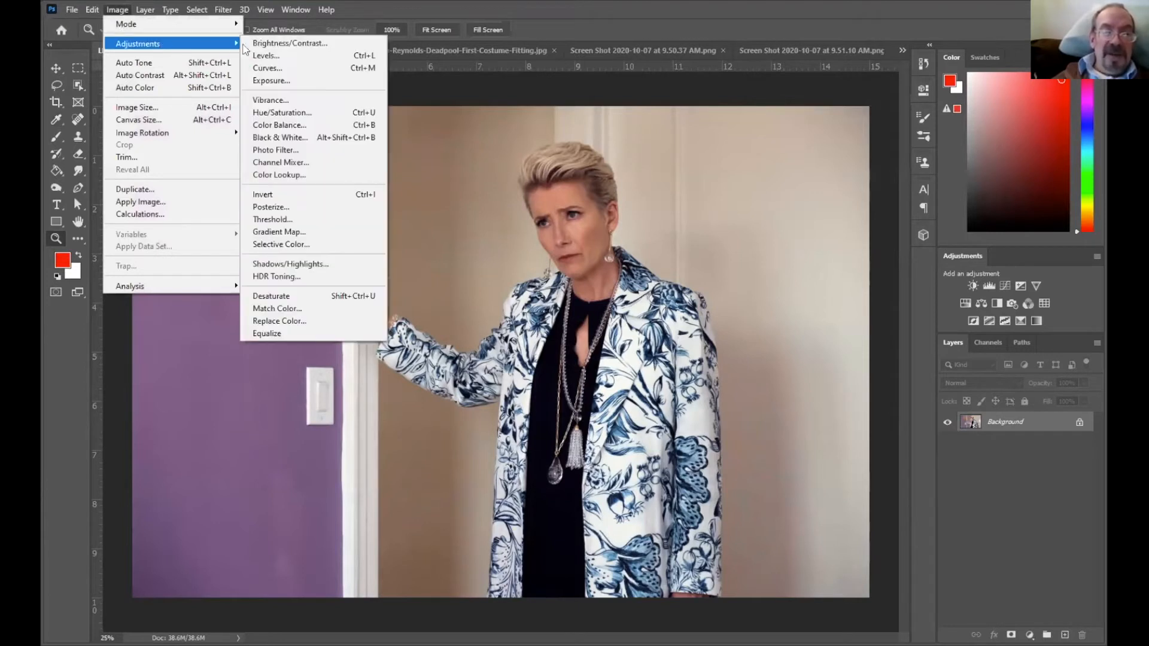
click(306, 101)
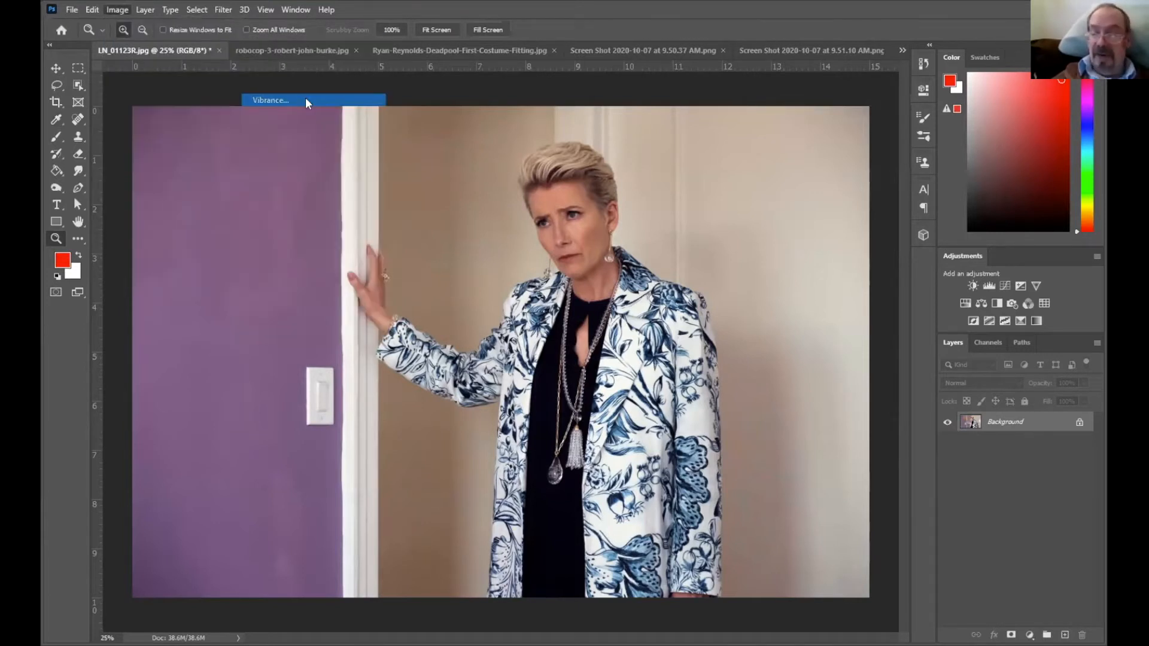
drag(755, 235, 756, 233)
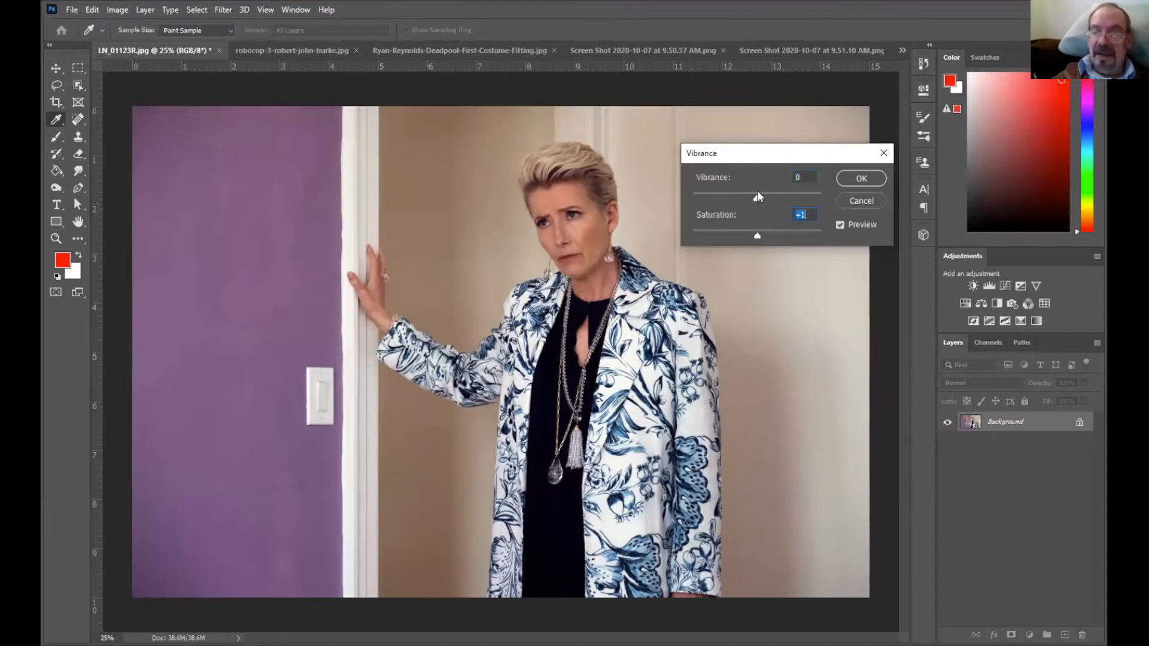
drag(755, 194, 760, 194)
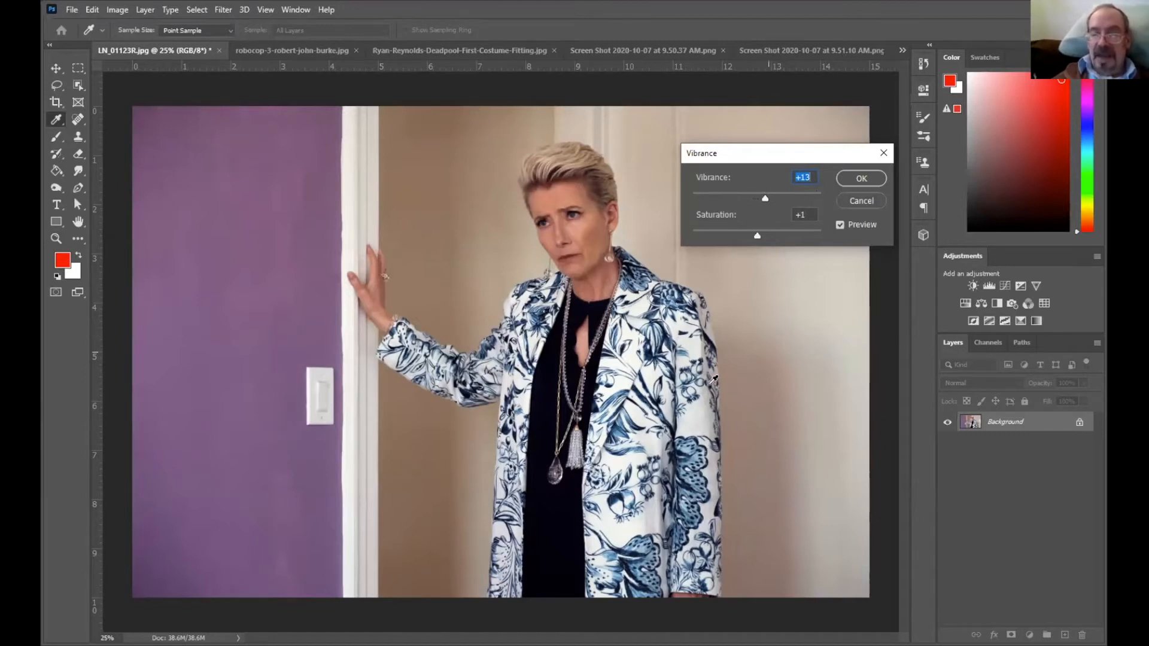
click(853, 174)
key(z)
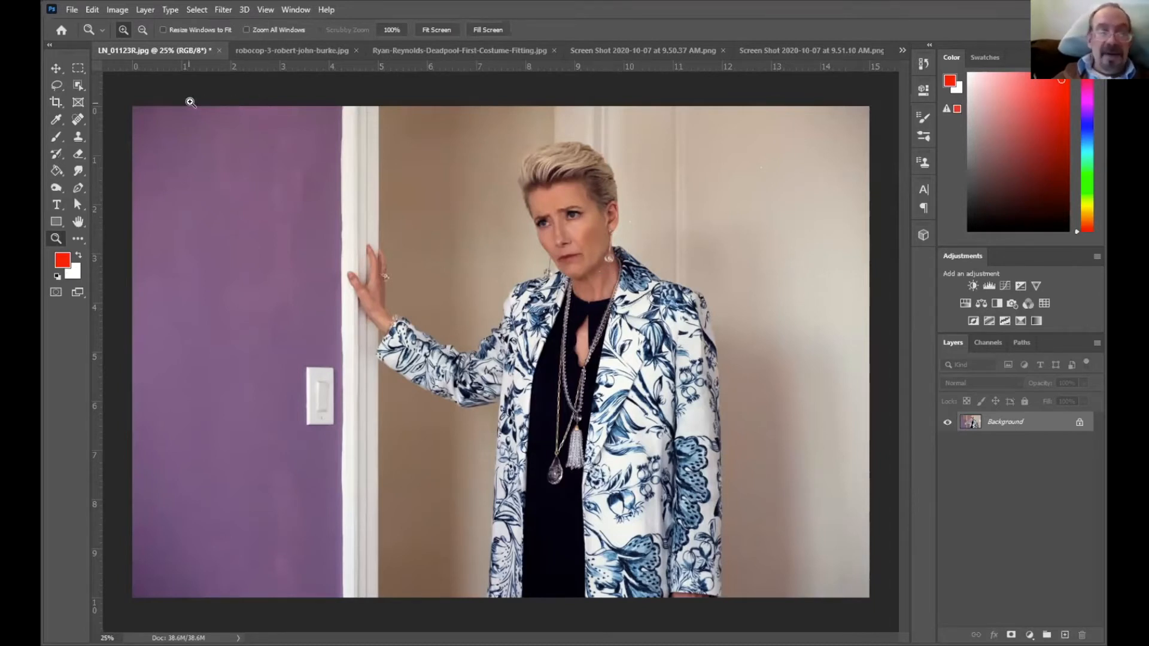
Select the skin of the woman's face by brushing over it with the Quick Selection tool.
click(77, 87)
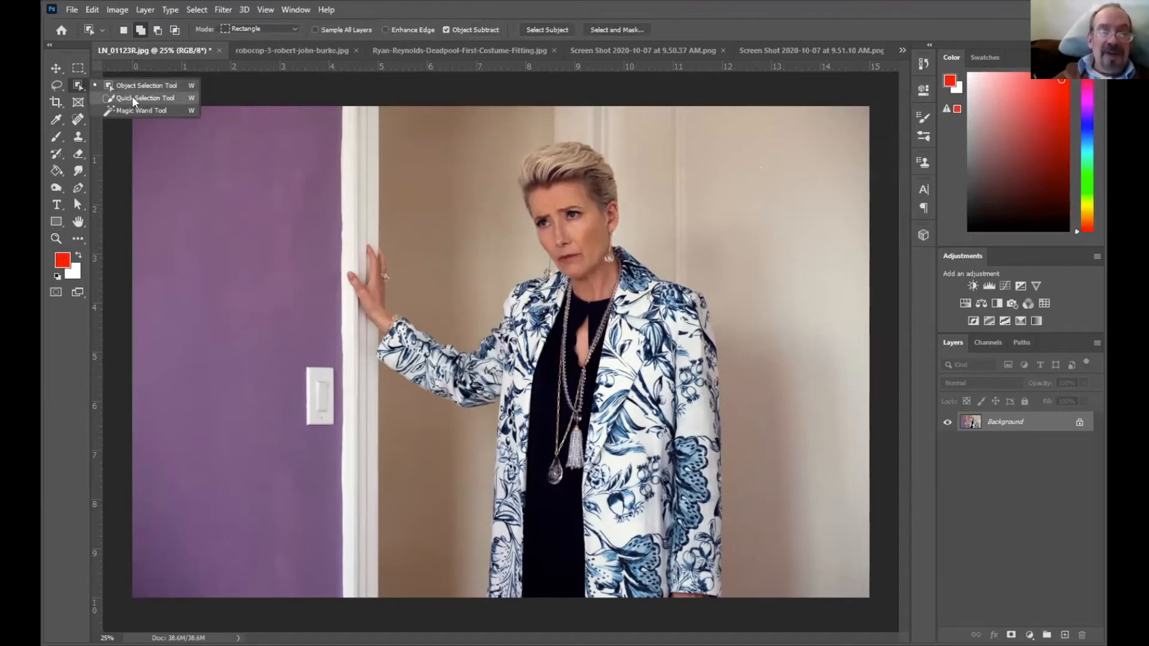
click(139, 98)
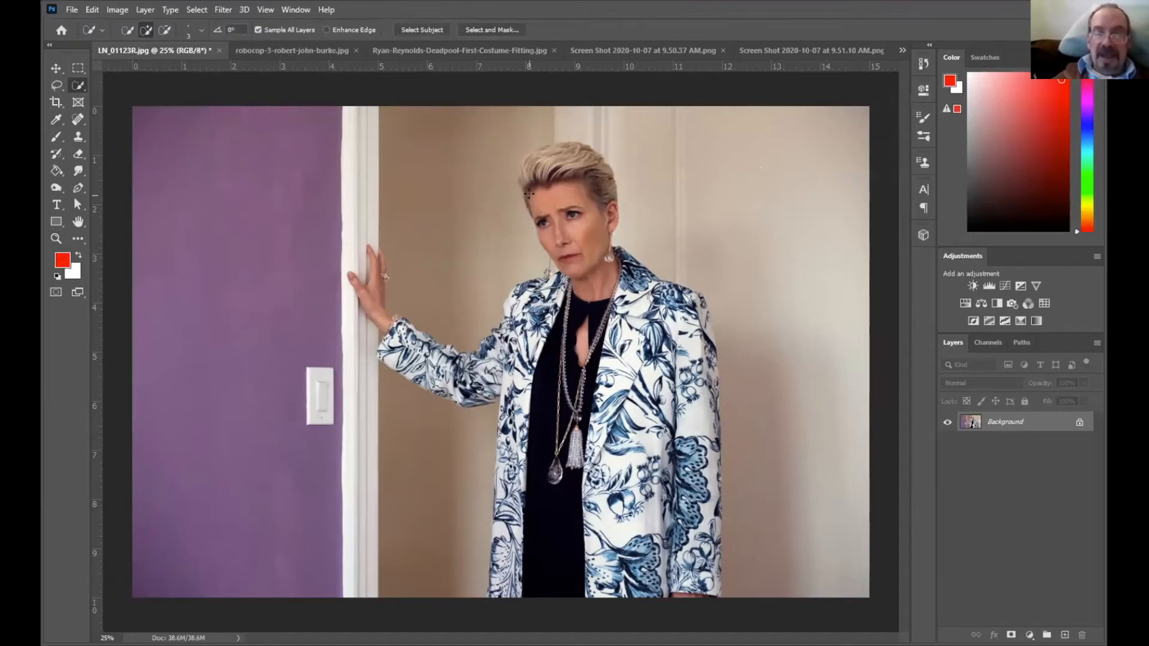
drag(561, 209, 584, 227)
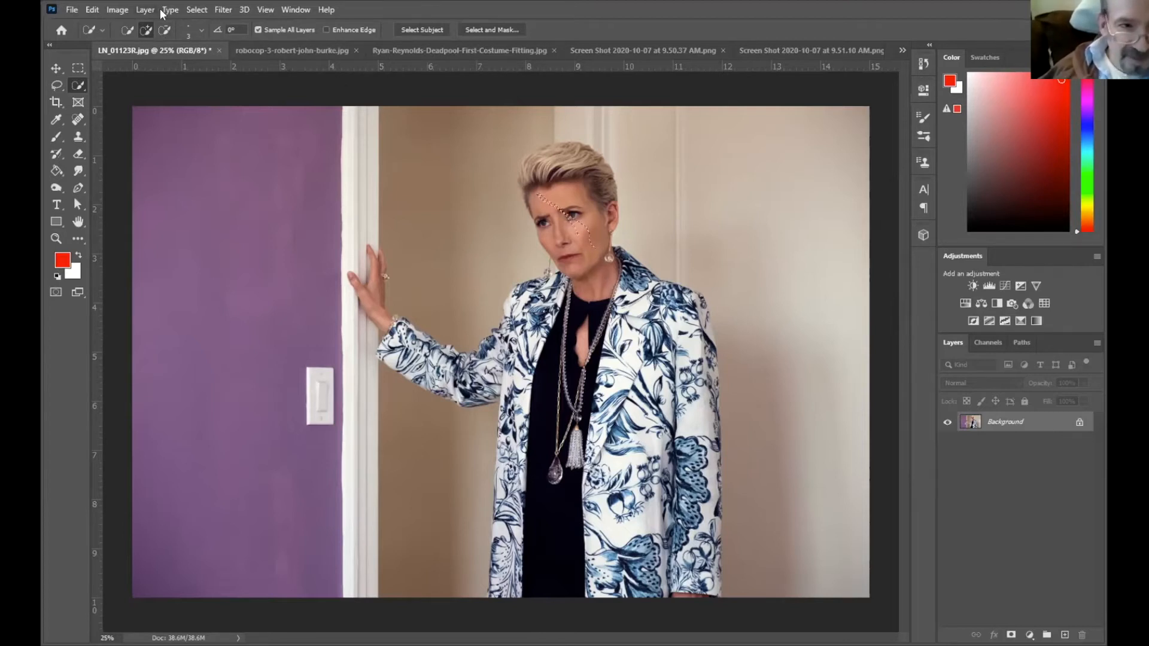
Clear the face selection and brush a new Quick Selection over the face from the chin up to the hairline.
click(190, 12)
click(206, 34)
click(124, 31)
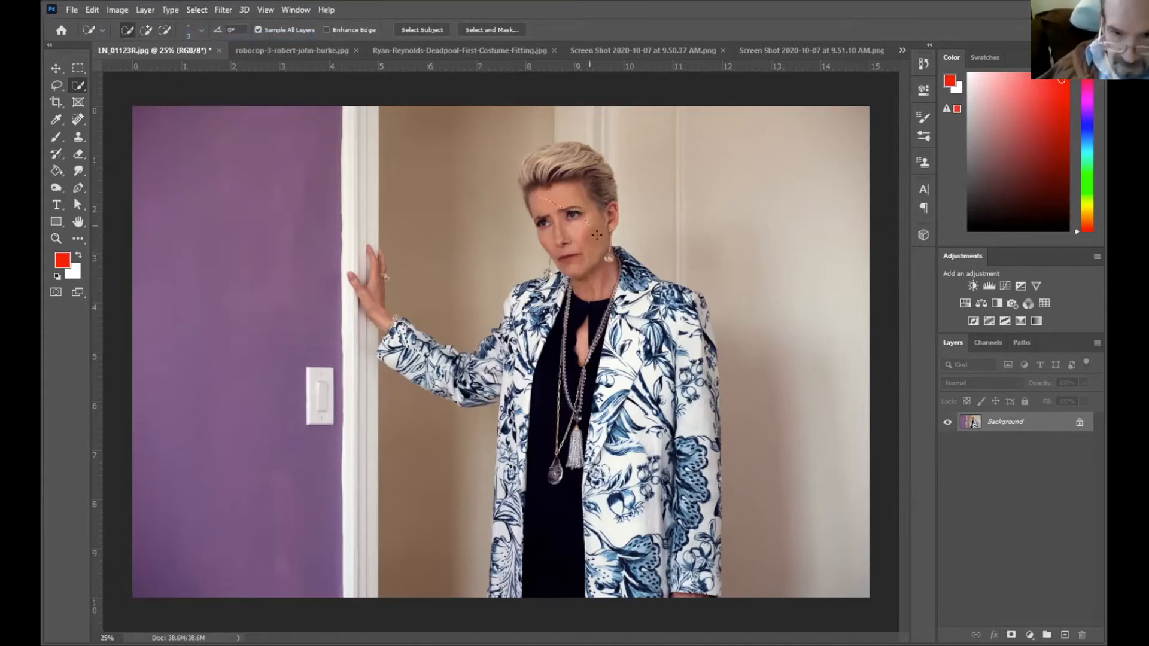
drag(581, 267, 588, 178)
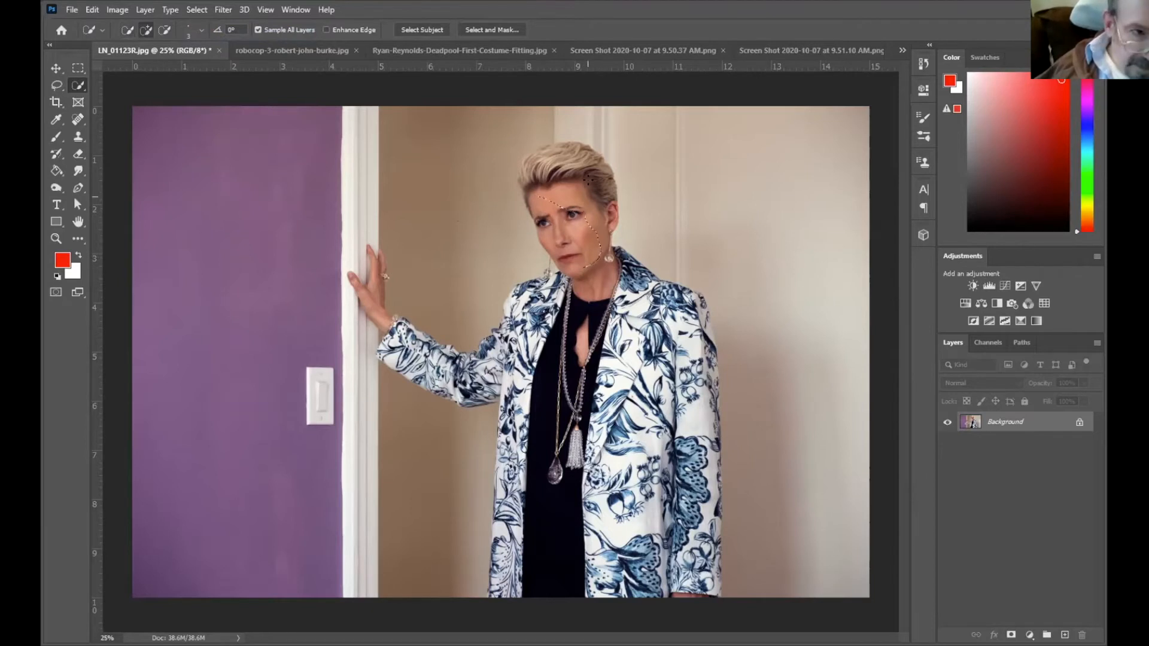
Clear the Quick Selection and outline the woman's face and neck freehand with the Lasso tool.
click(78, 85)
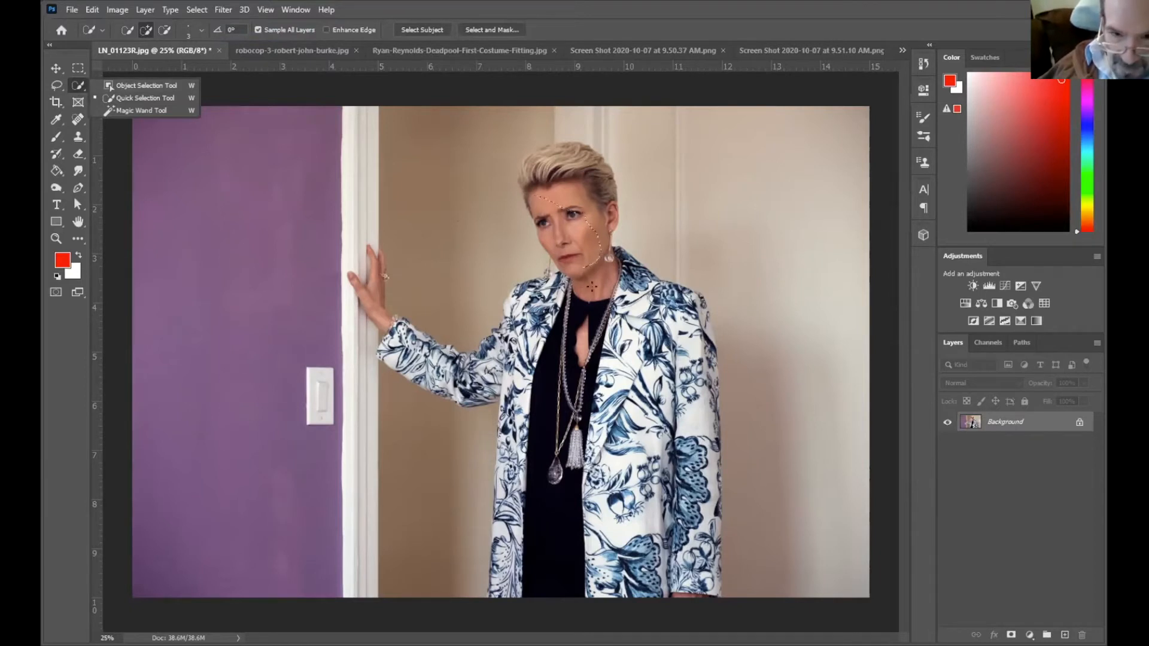
click(574, 232)
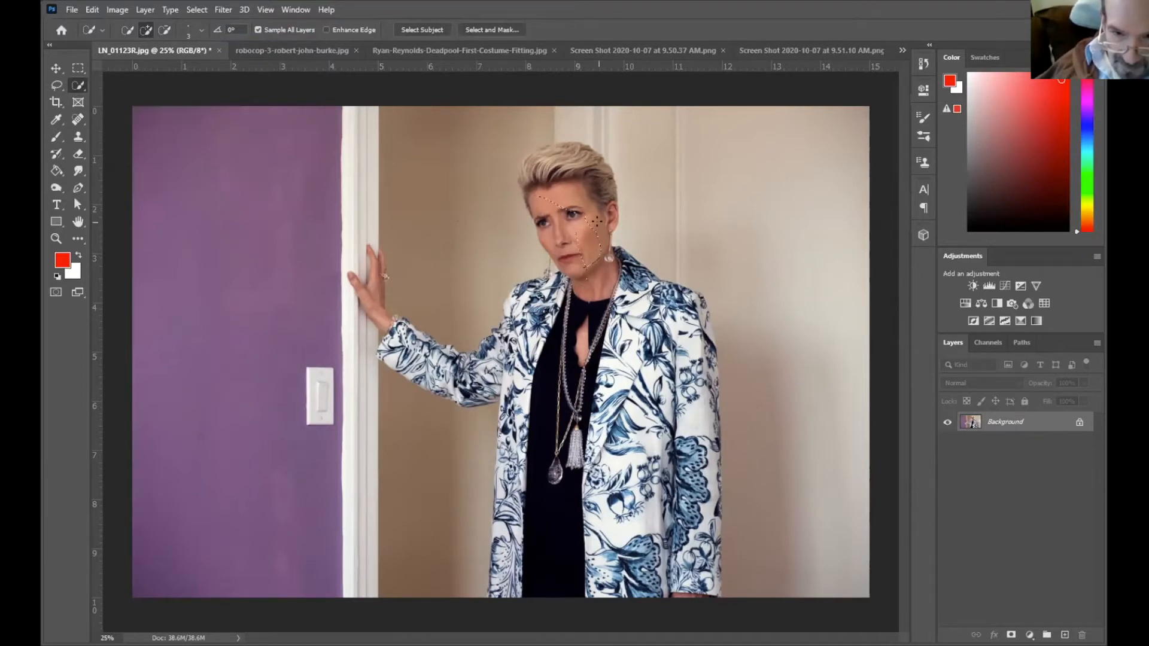
click(208, 9)
click(216, 34)
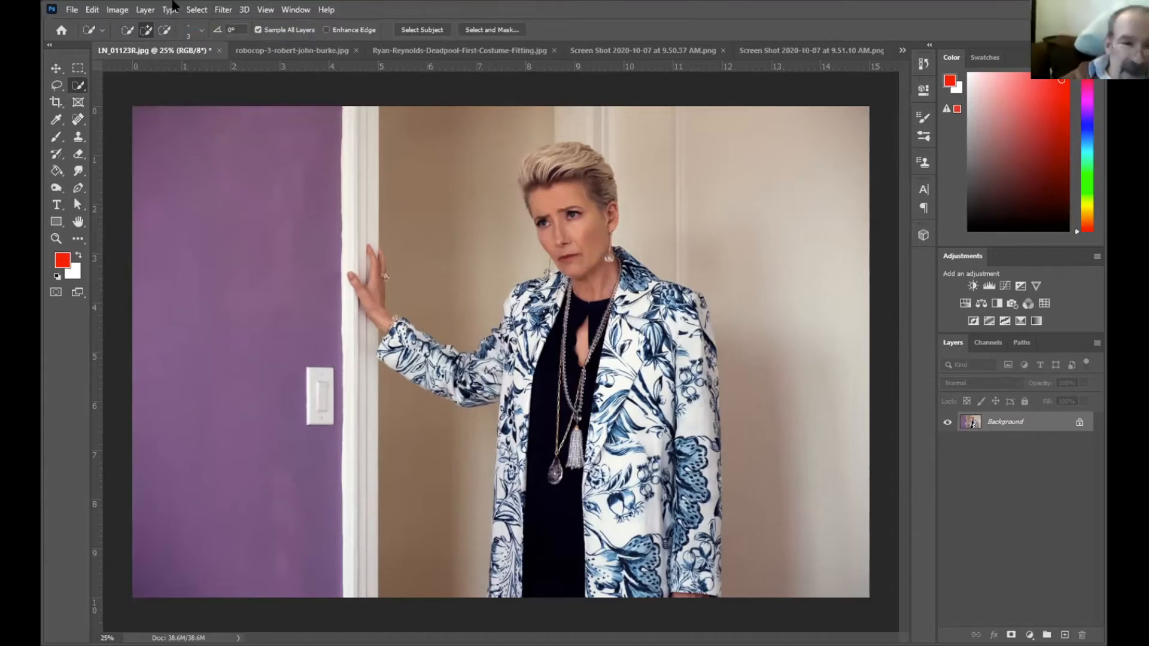
click(56, 85)
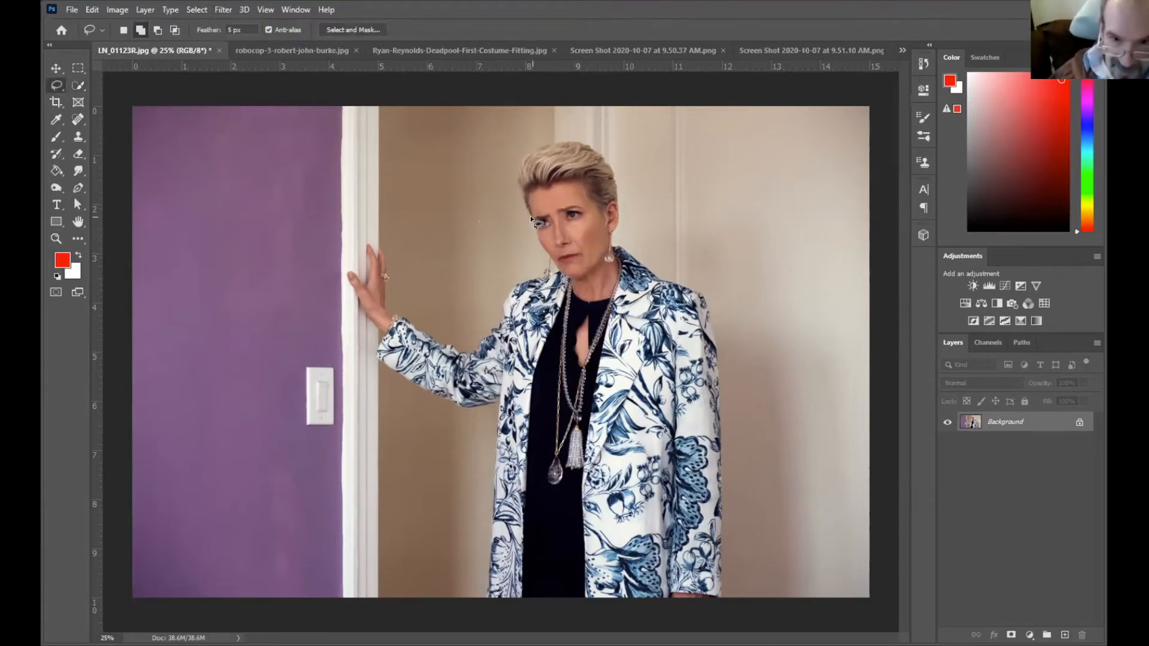
mouse_move(531, 216)
mouse_down()
mouse_move(571, 180)
mouse_move(599, 210)
mouse_move(618, 203)
mouse_move(610, 298)
mouse_move(589, 307)
mouse_move(572, 292)
mouse_move(529, 202)
mouse_up()
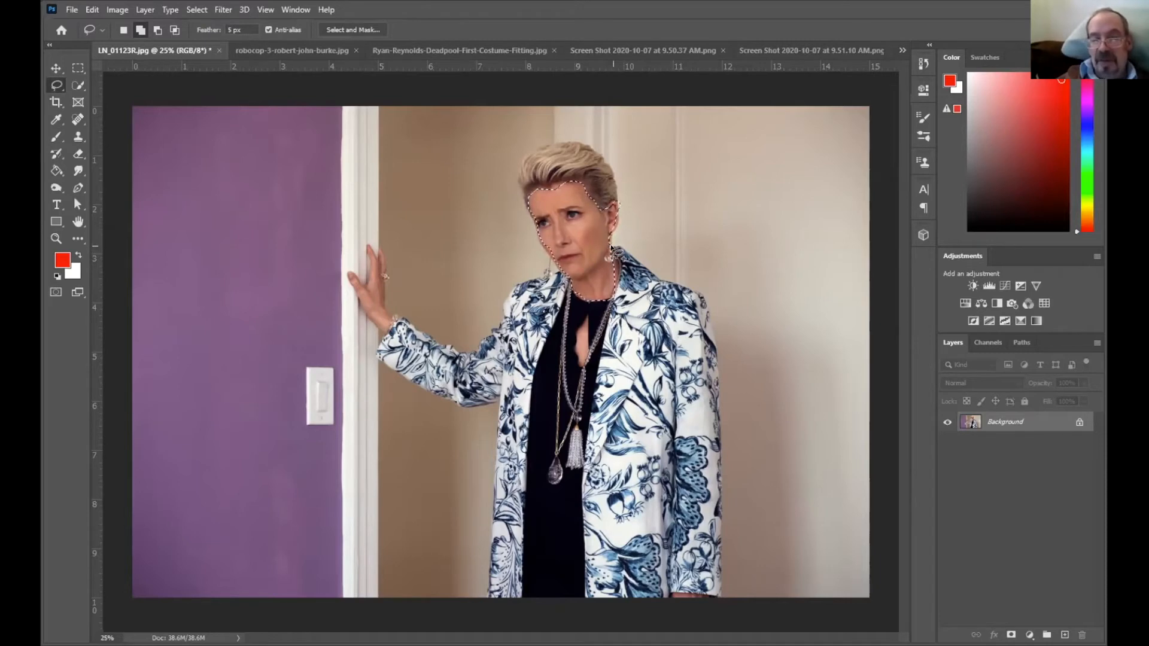
Apply Color Balance to the selected face with yellow-blue at -8 in the midtones and -11 in the highlights, and deselect.
click(194, 10)
click(194, 10)
click(145, 9)
mouse_move(118, 9)
mouse_move(133, 45)
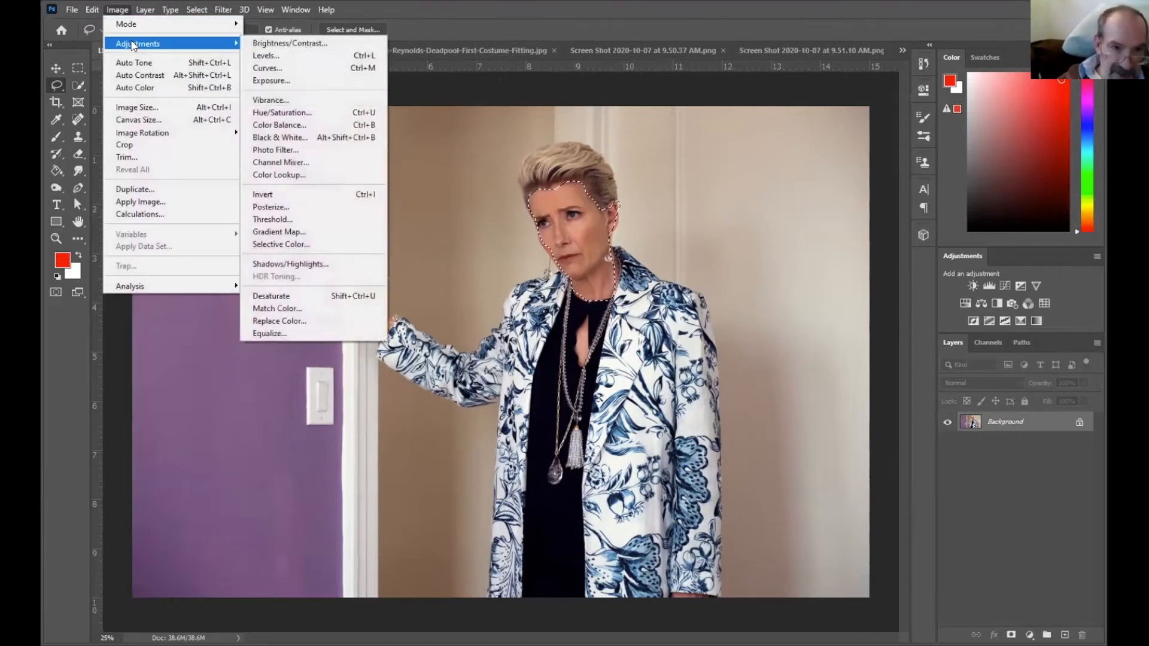
click(287, 125)
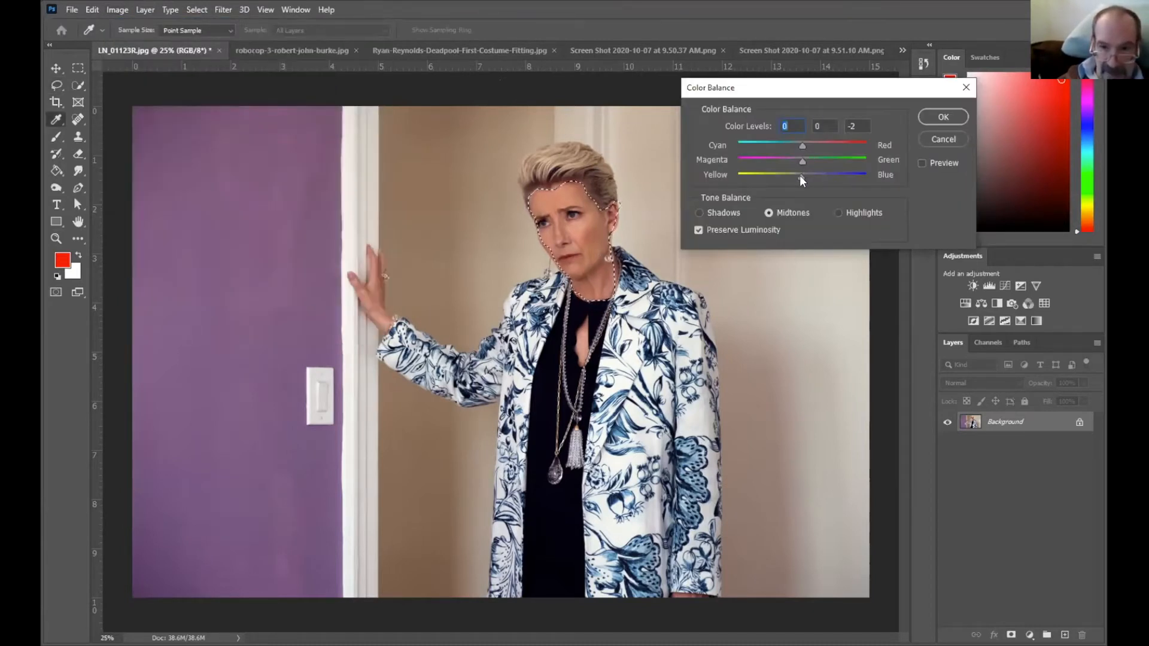
drag(800, 175, 799, 179)
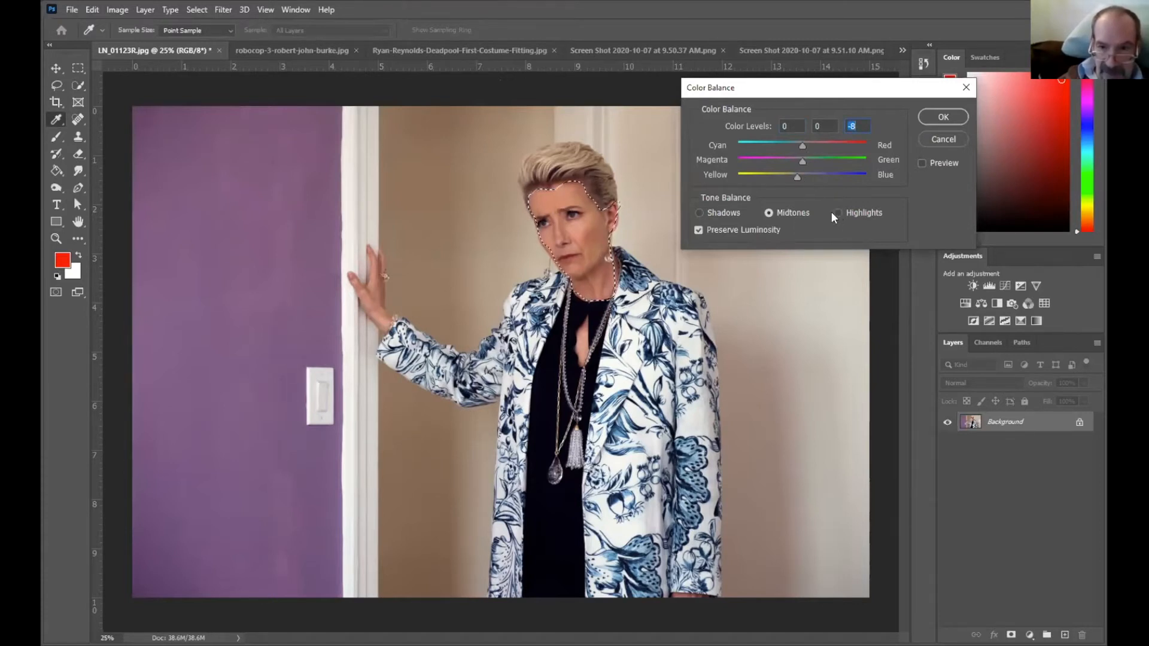
click(838, 213)
drag(803, 179, 796, 178)
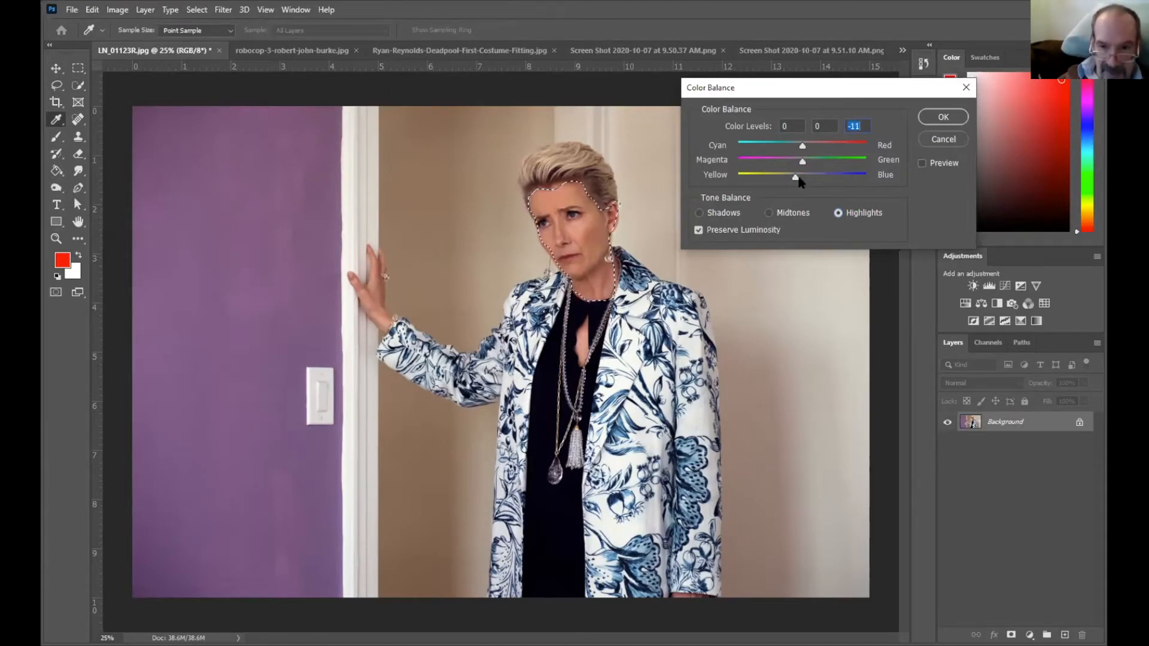
click(941, 116)
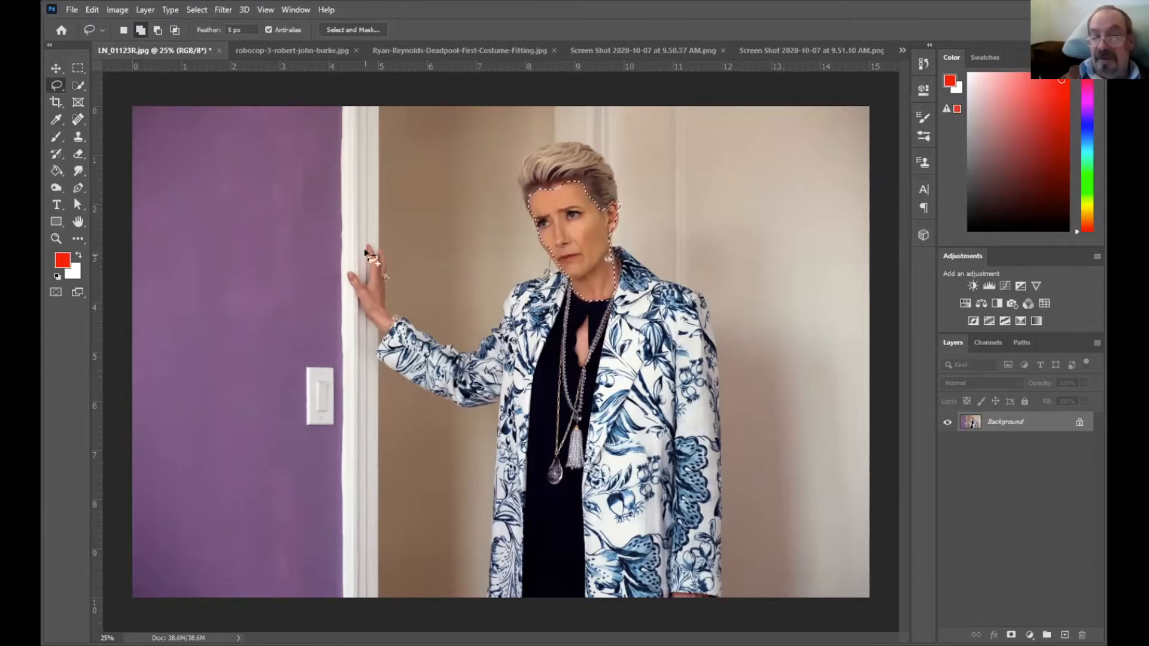
click(191, 8)
click(200, 37)
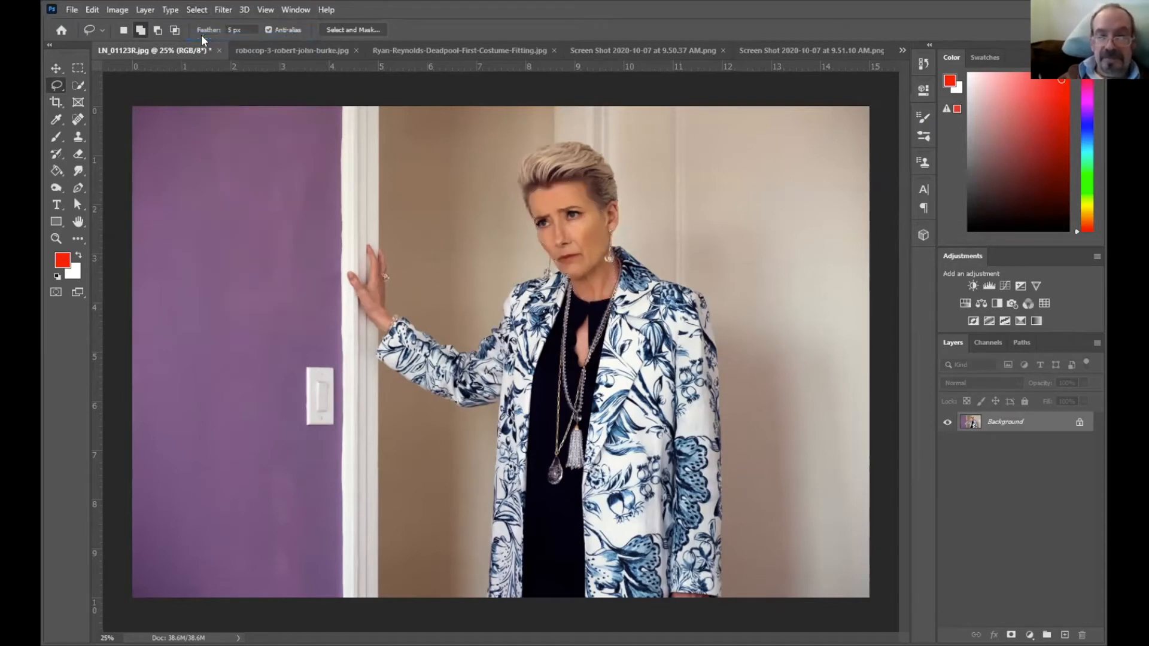
Compare the edited photo with its originally opened state in the history and return to the Lasso state.
click(923, 64)
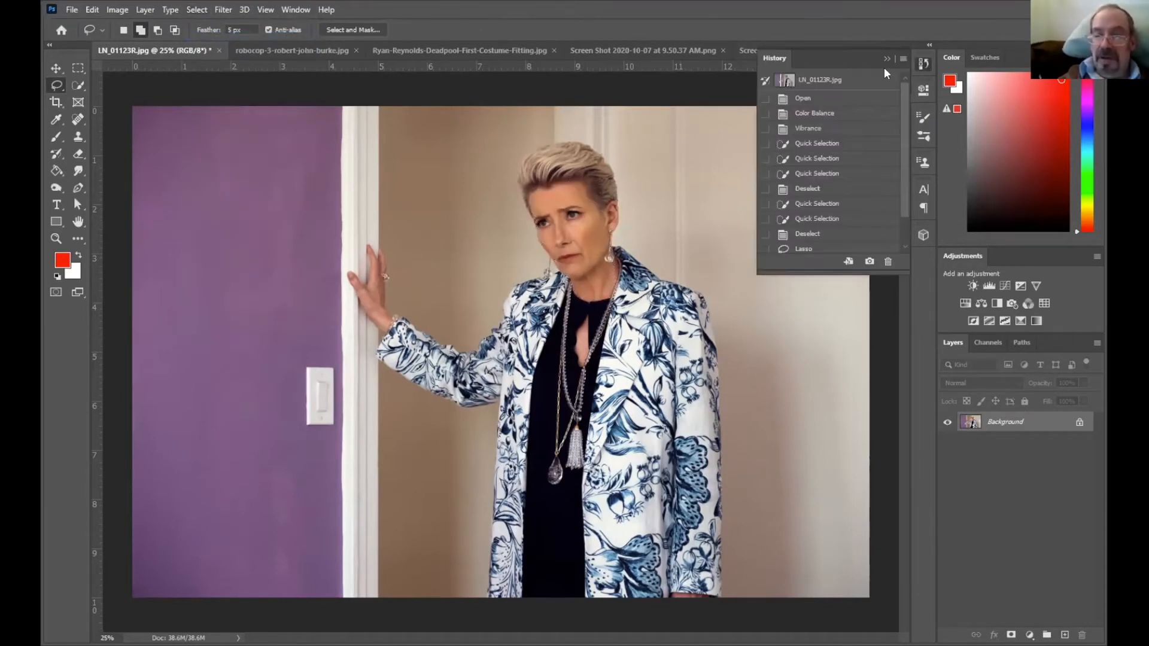
click(816, 99)
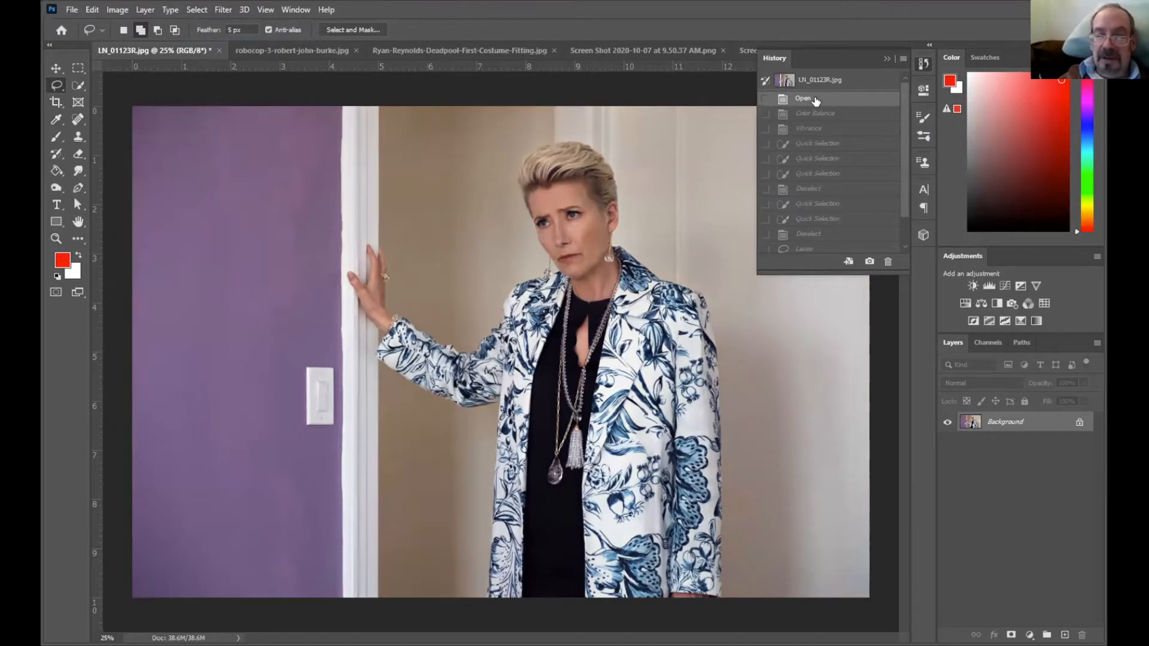
click(831, 248)
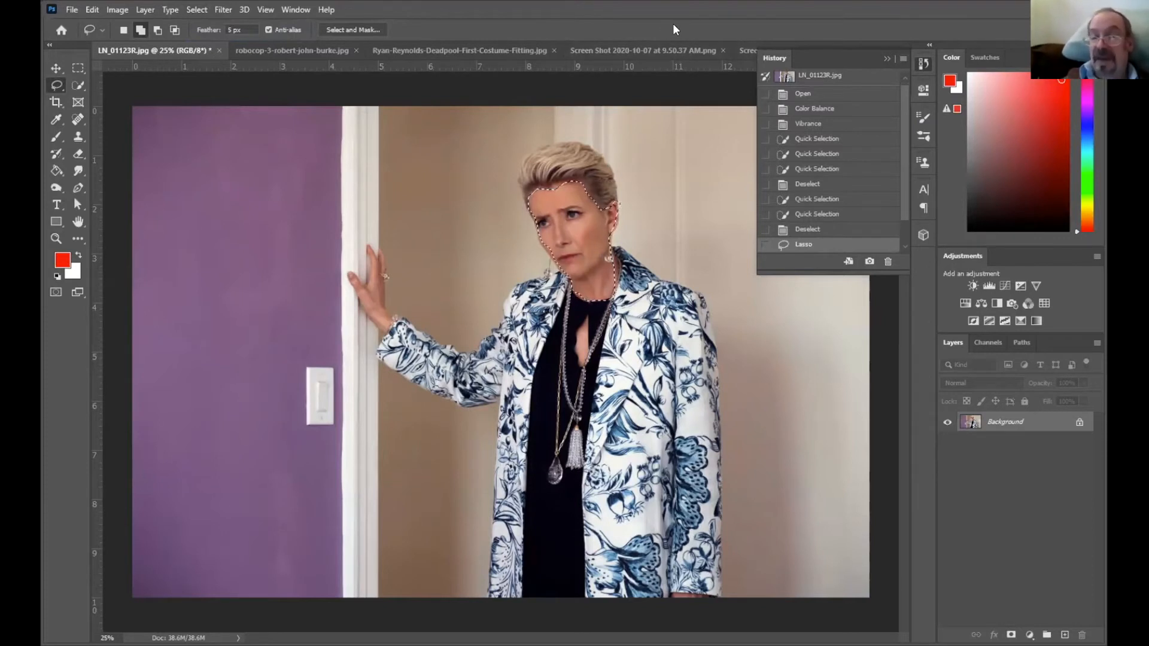
click(887, 59)
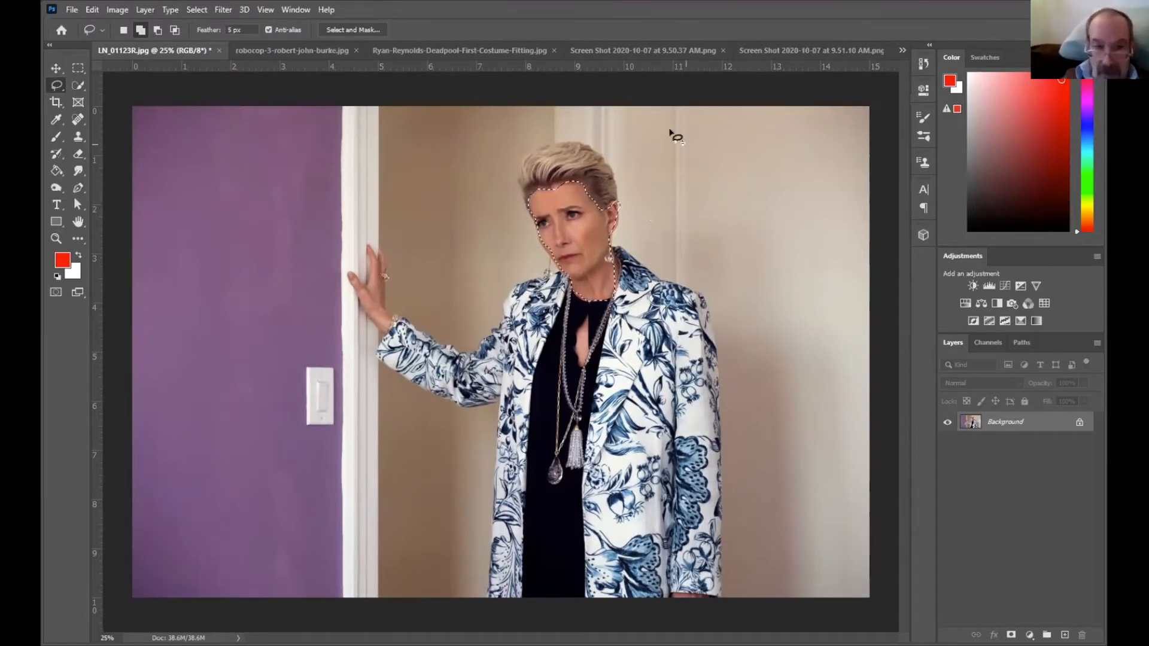
Clear the face selection and switch to the open image c36c73080e5c9ca2c6e41b7232c4f426.jpg.
click(196, 10)
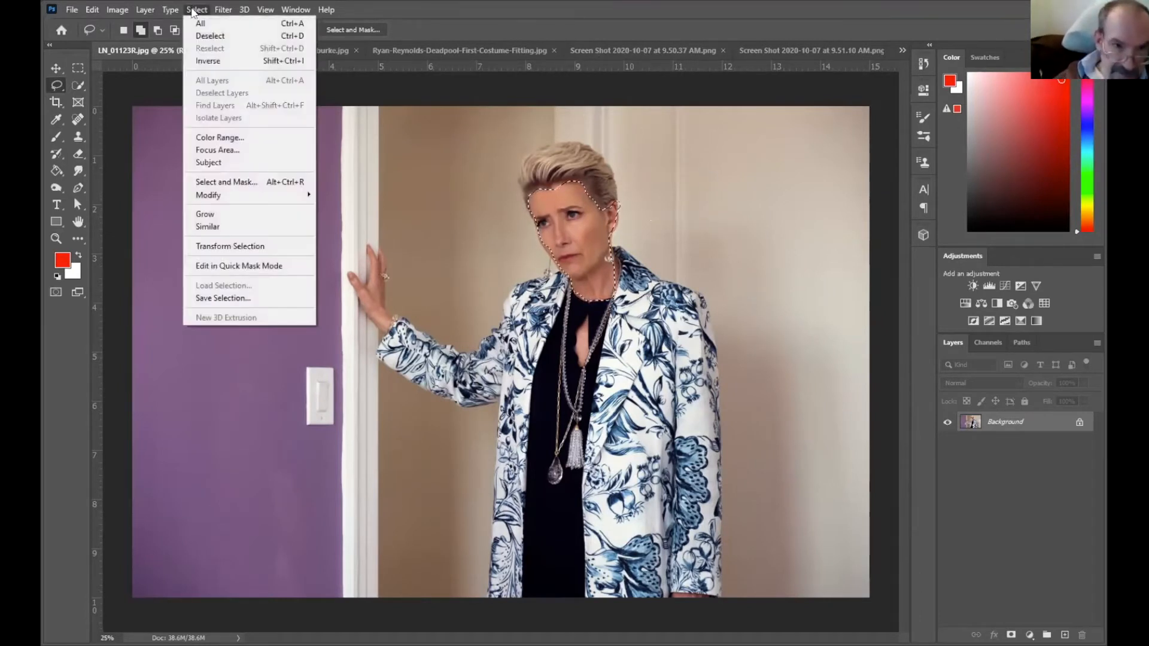
click(210, 36)
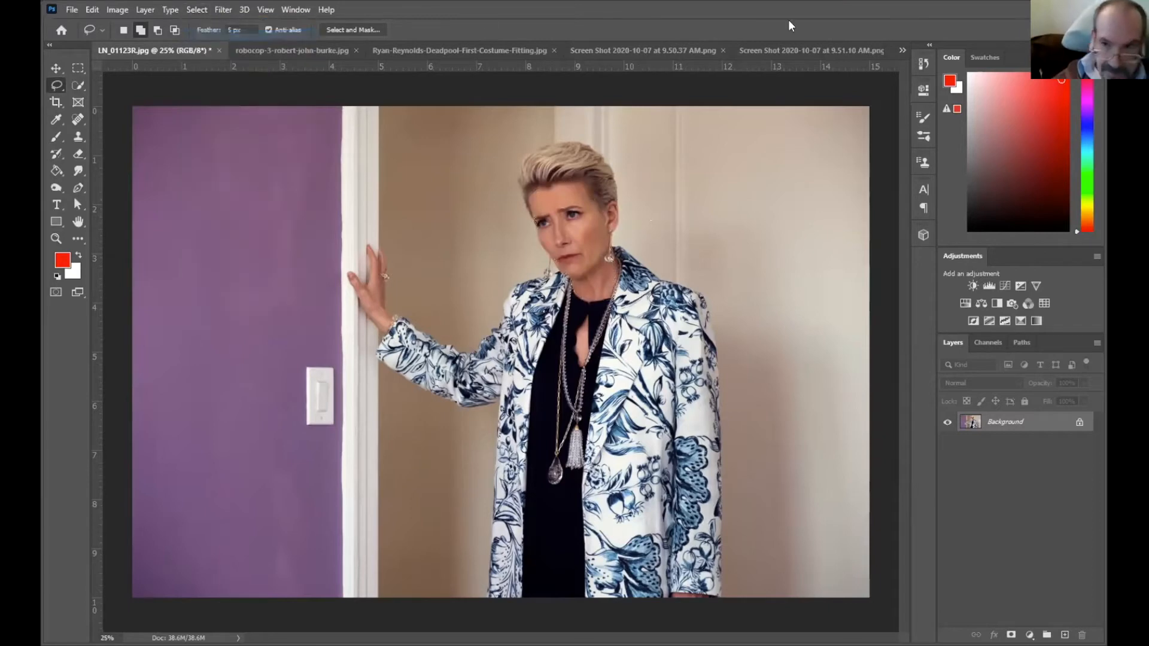
click(901, 51)
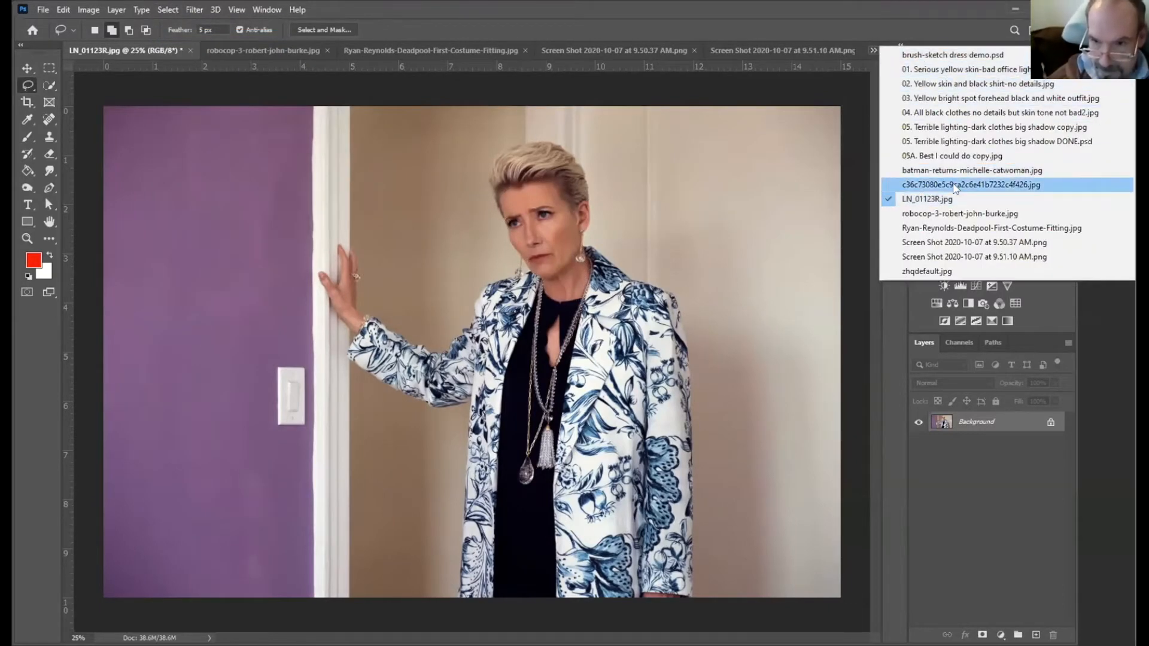
click(956, 186)
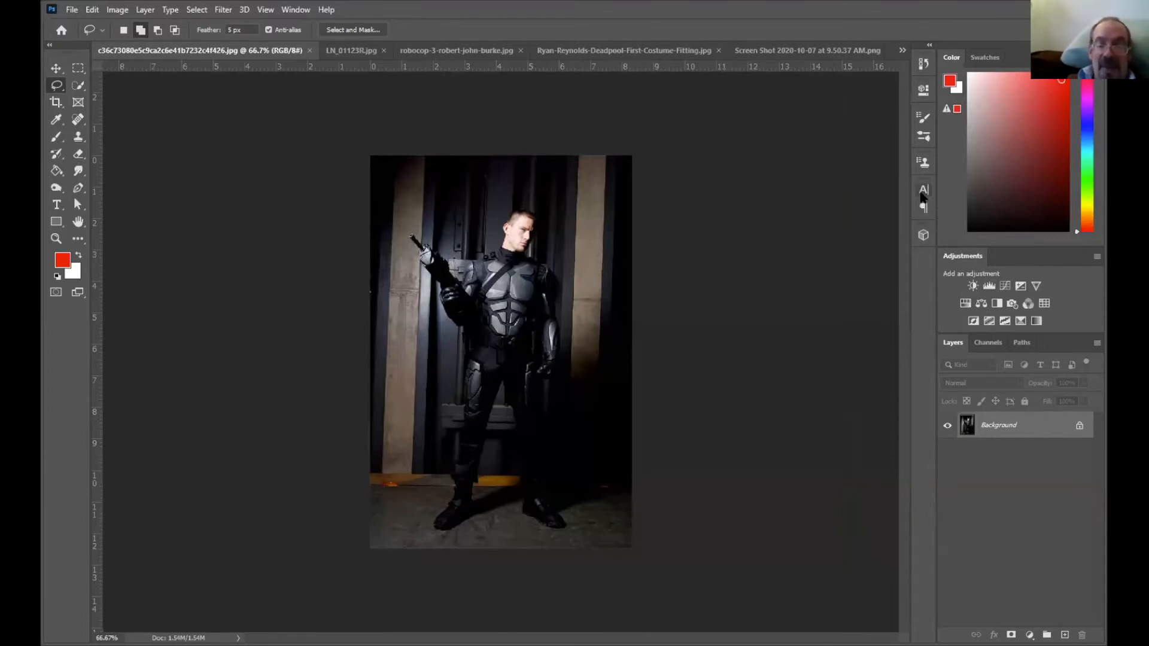
Select the man in black armor with the Object Selection tool by framing his whole figure in a rectangle.
click(74, 86)
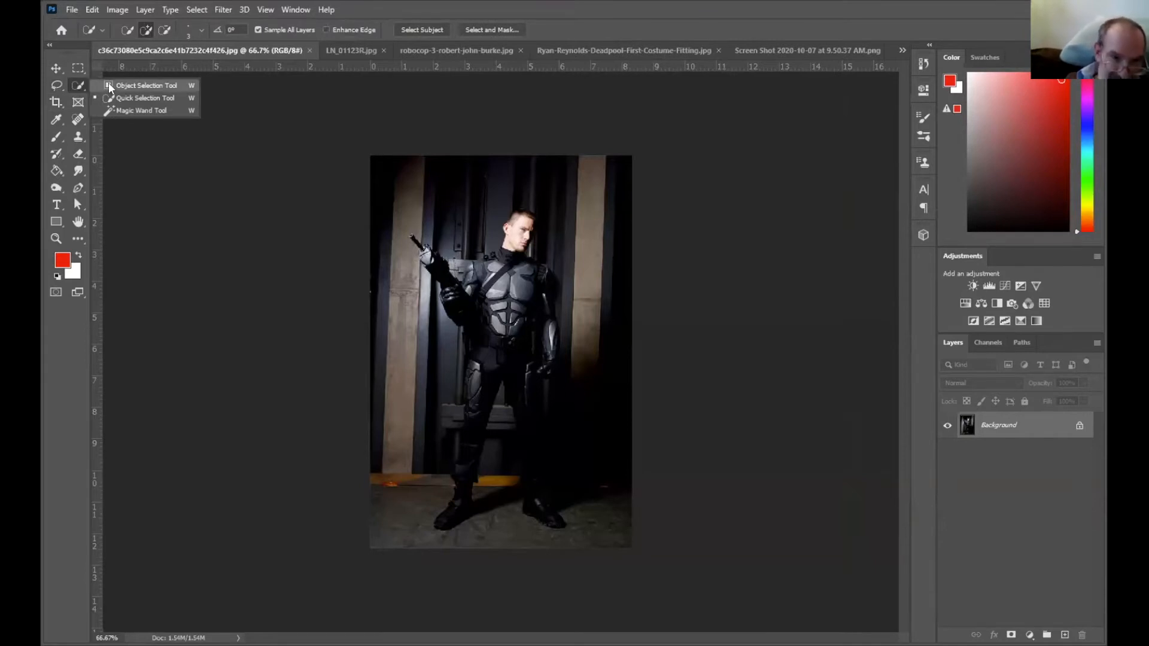
click(109, 85)
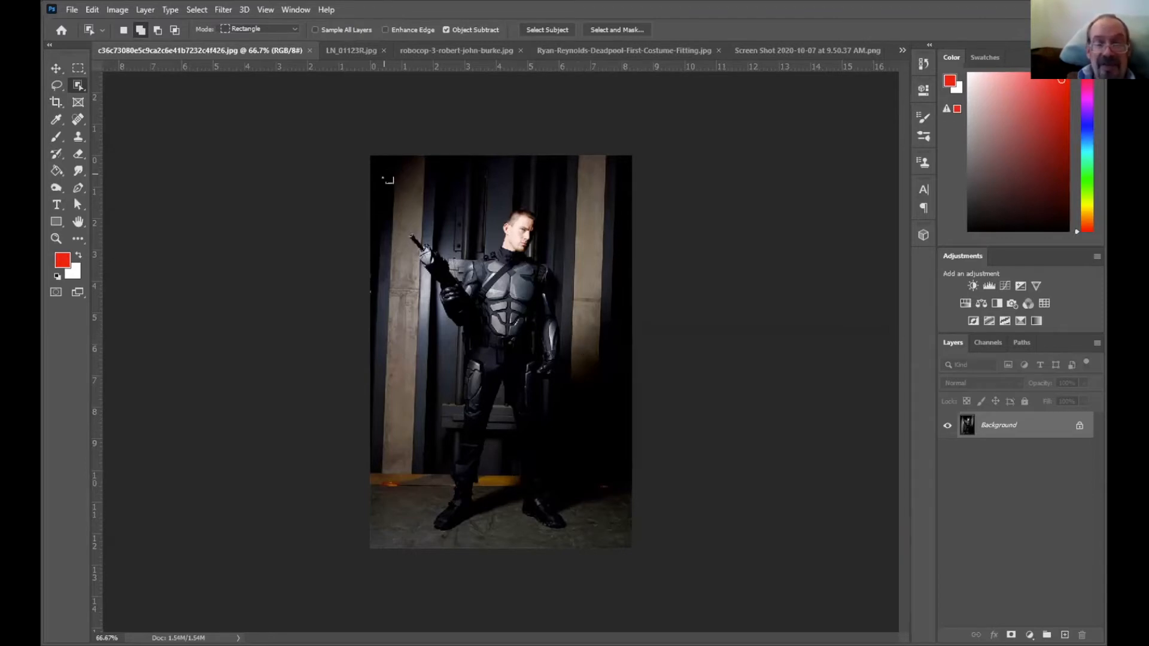
drag(384, 175, 585, 535)
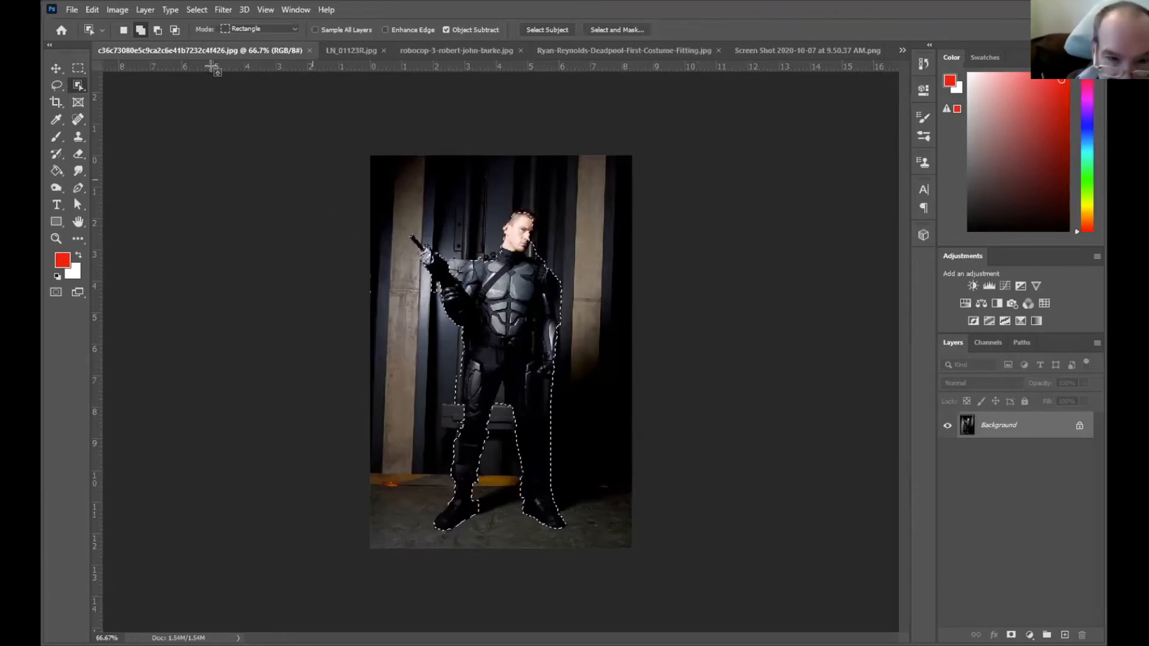
Refine the figure's selection with the Lasso tool, adding the area around the lowered hand and subtracting the dark strip beside the leg.
right_click(79, 86)
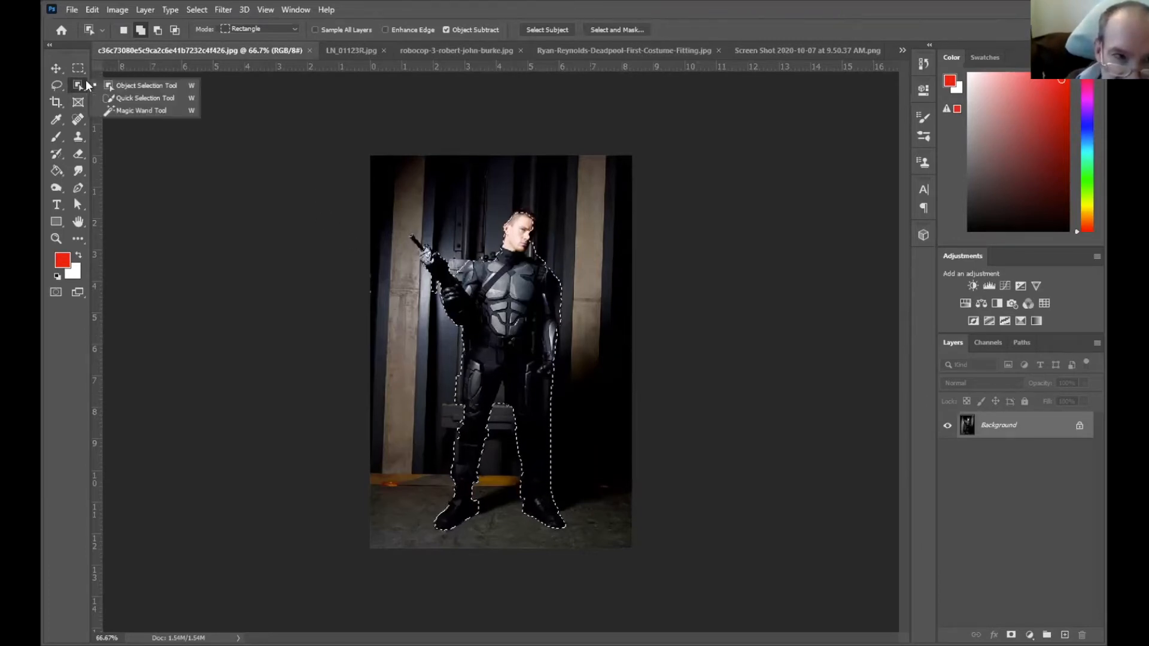
click(117, 97)
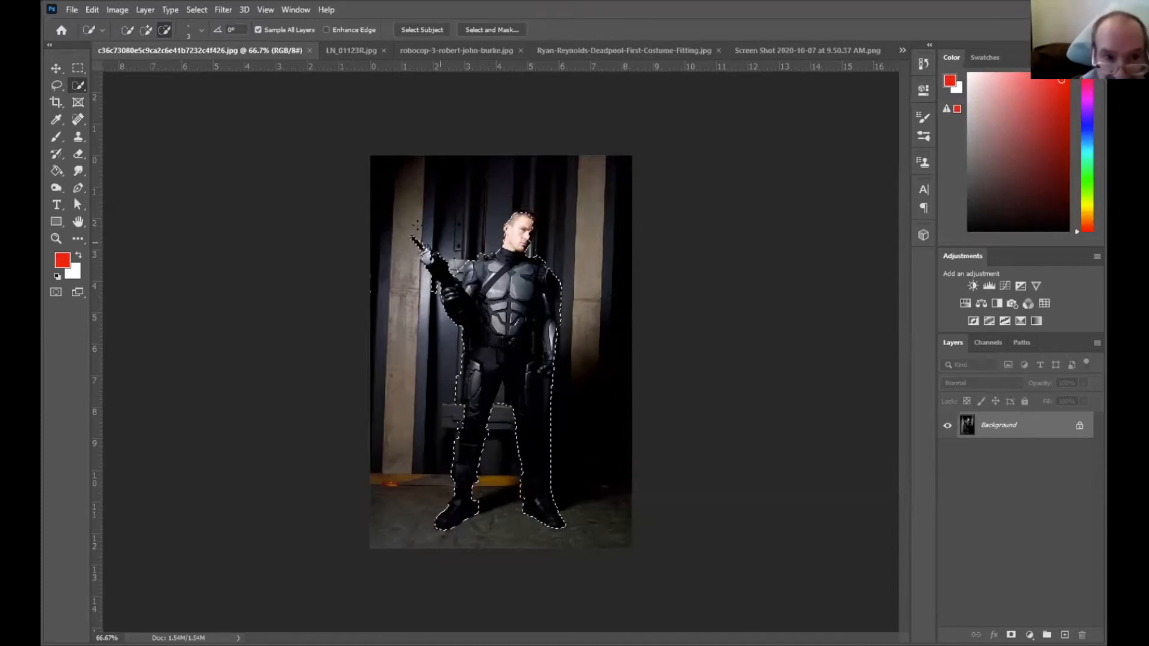
click(59, 86)
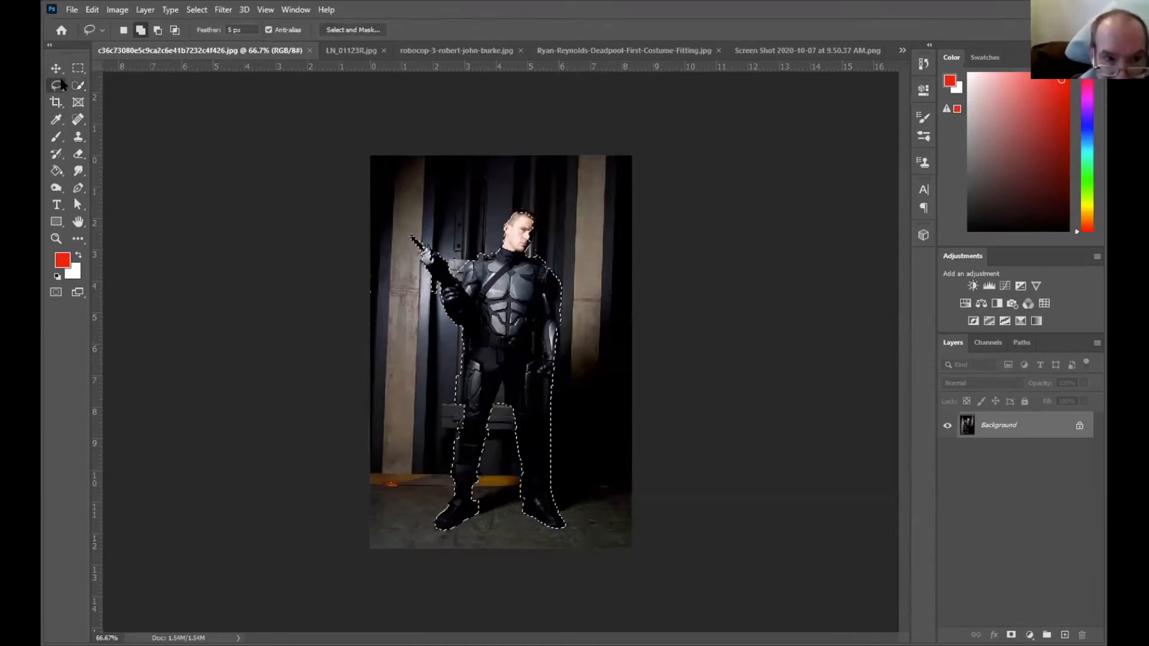
right_click(60, 86)
click(134, 87)
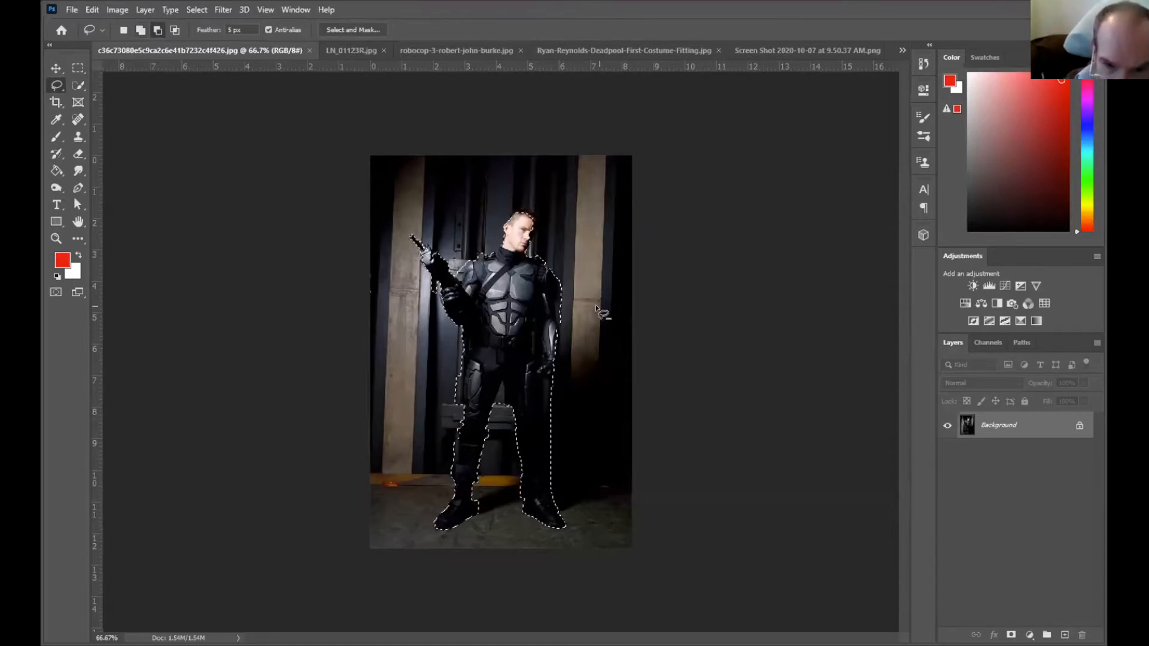
click(141, 33)
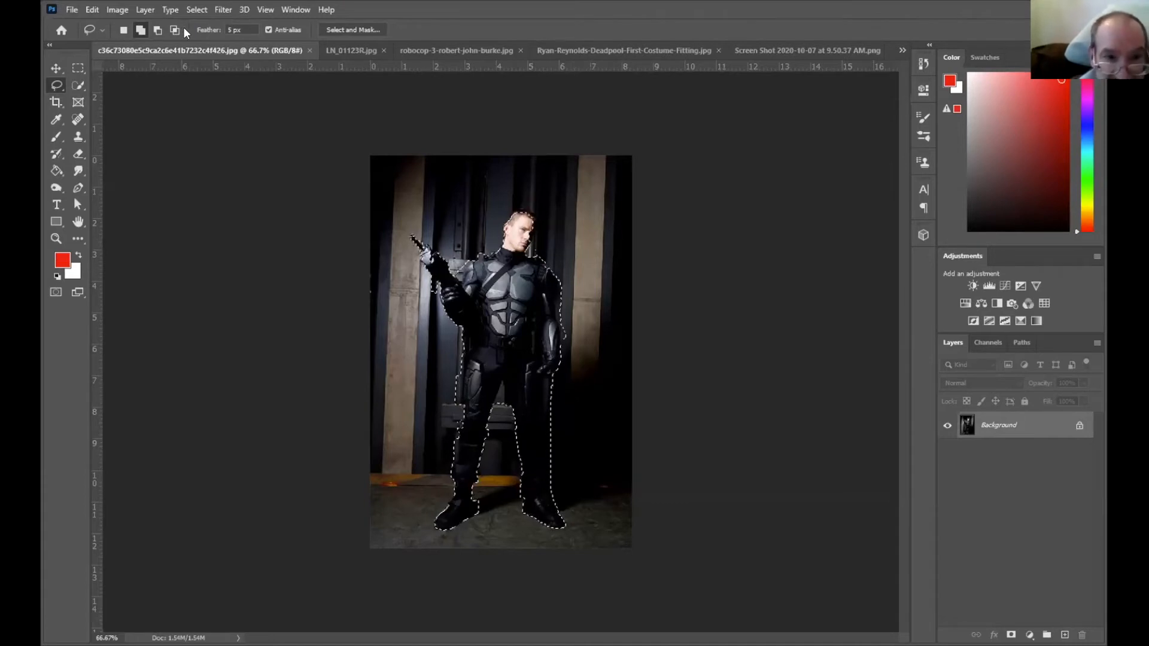
click(158, 31)
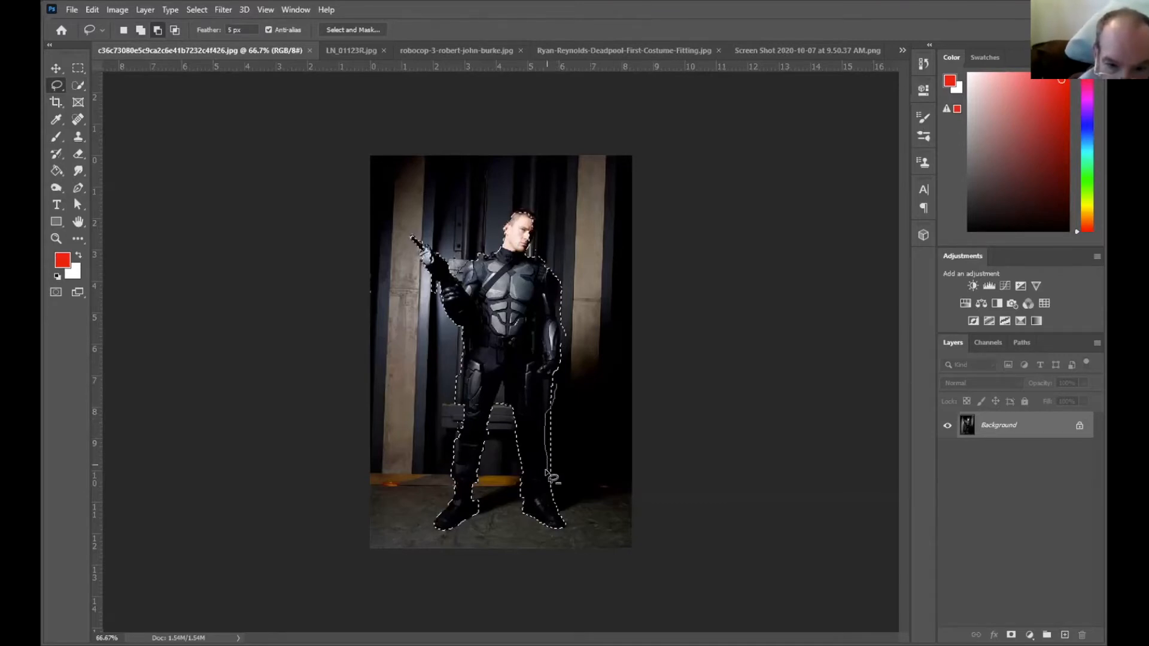
mouse_move(549, 493)
mouse_down()
mouse_move(572, 428)
mouse_move(583, 437)
mouse_up()
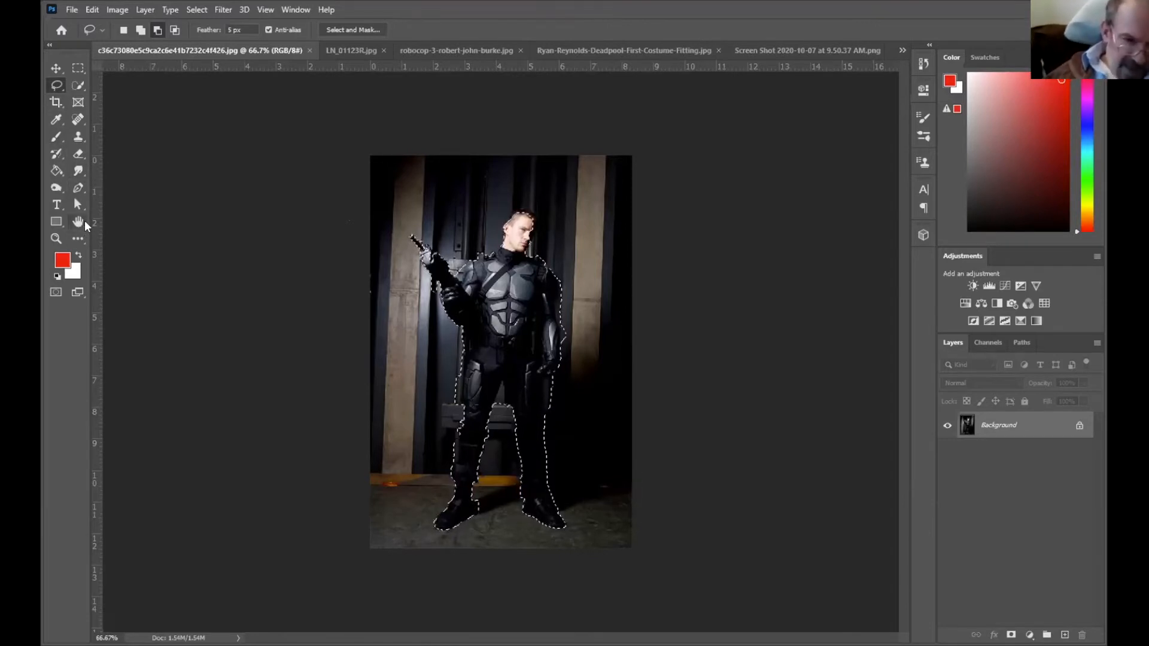
Choose the Dodge tool for the Shadows range and set its brush size to 50 px.
click(77, 171)
right_click(78, 172)
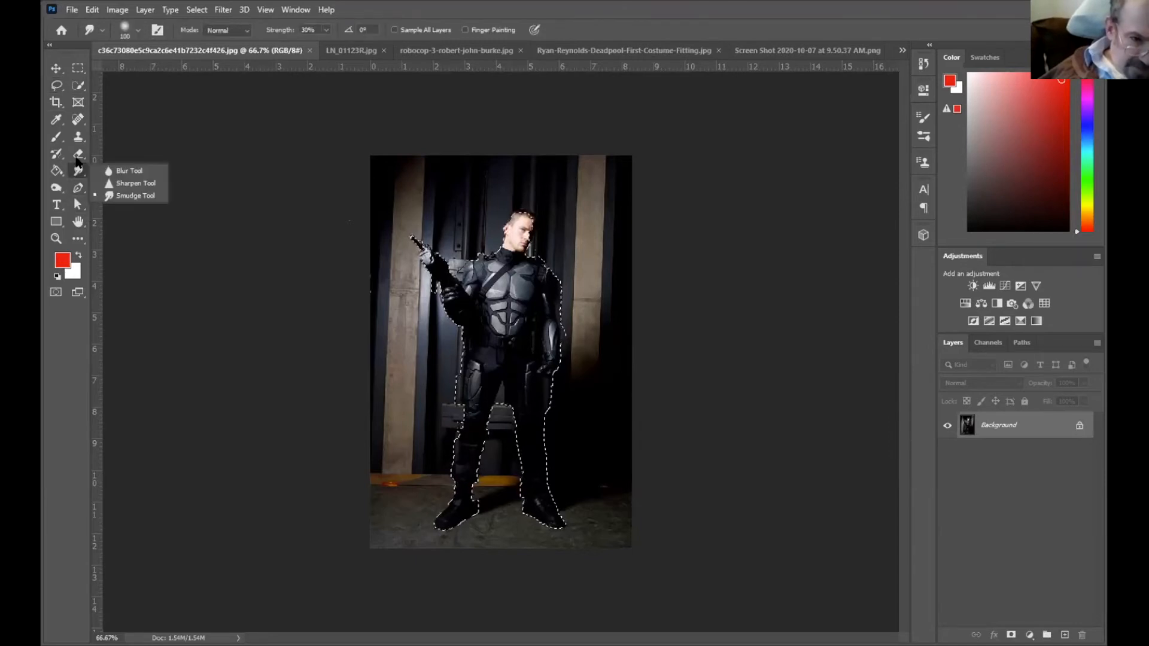
click(55, 186)
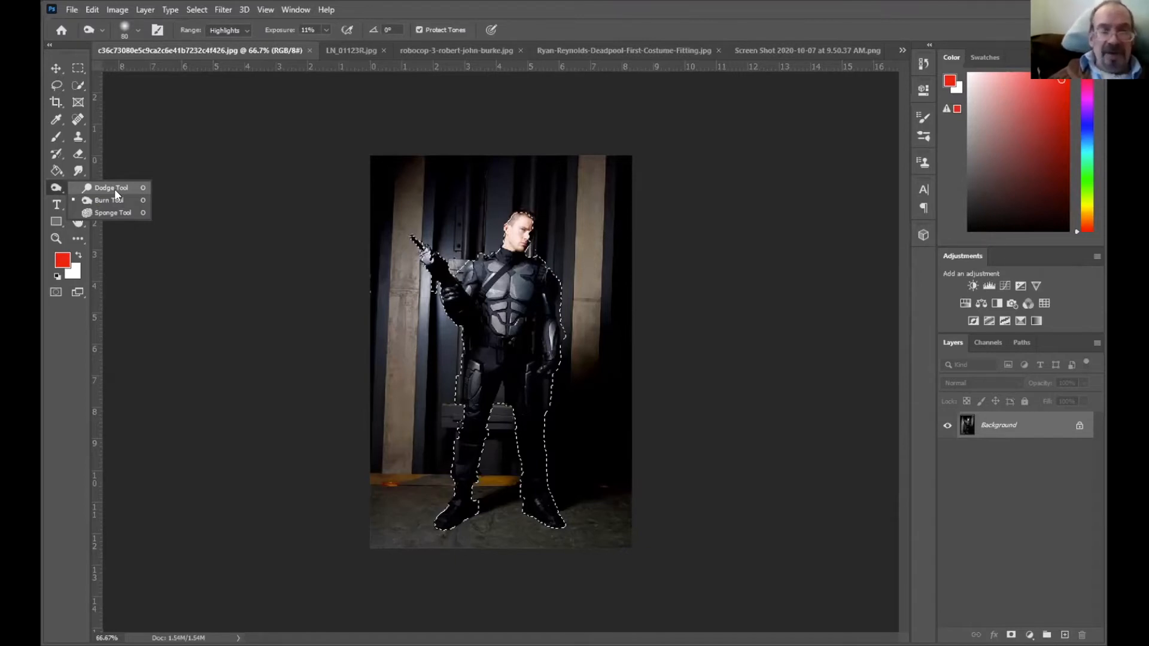
click(114, 189)
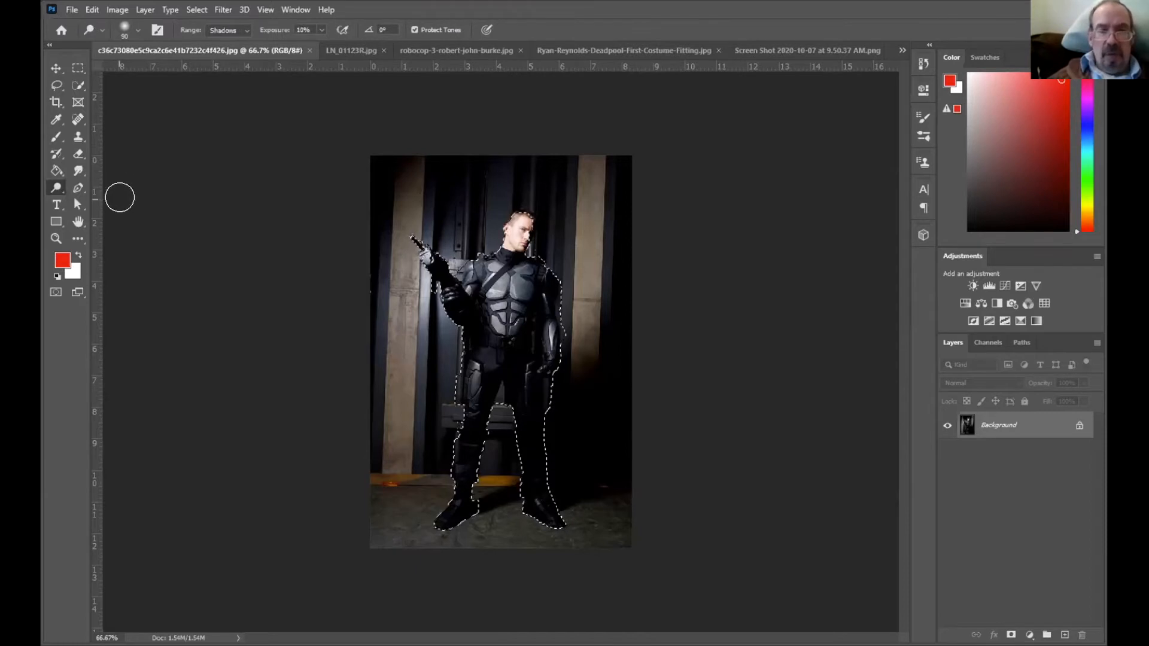
click(137, 30)
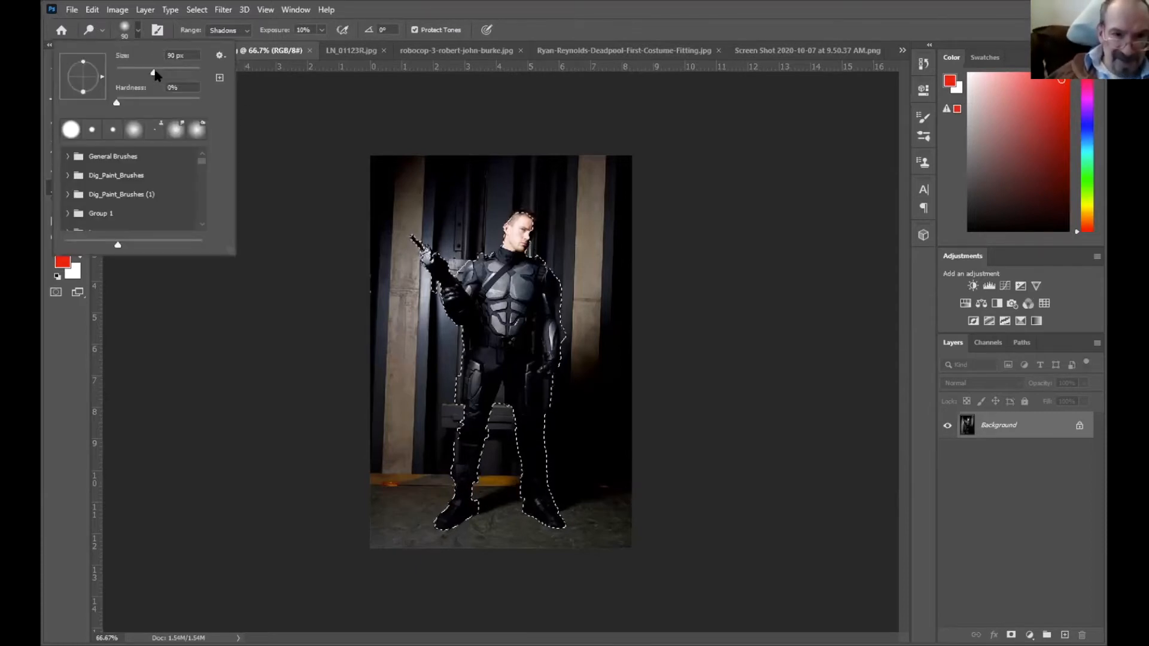
click(559, 14)
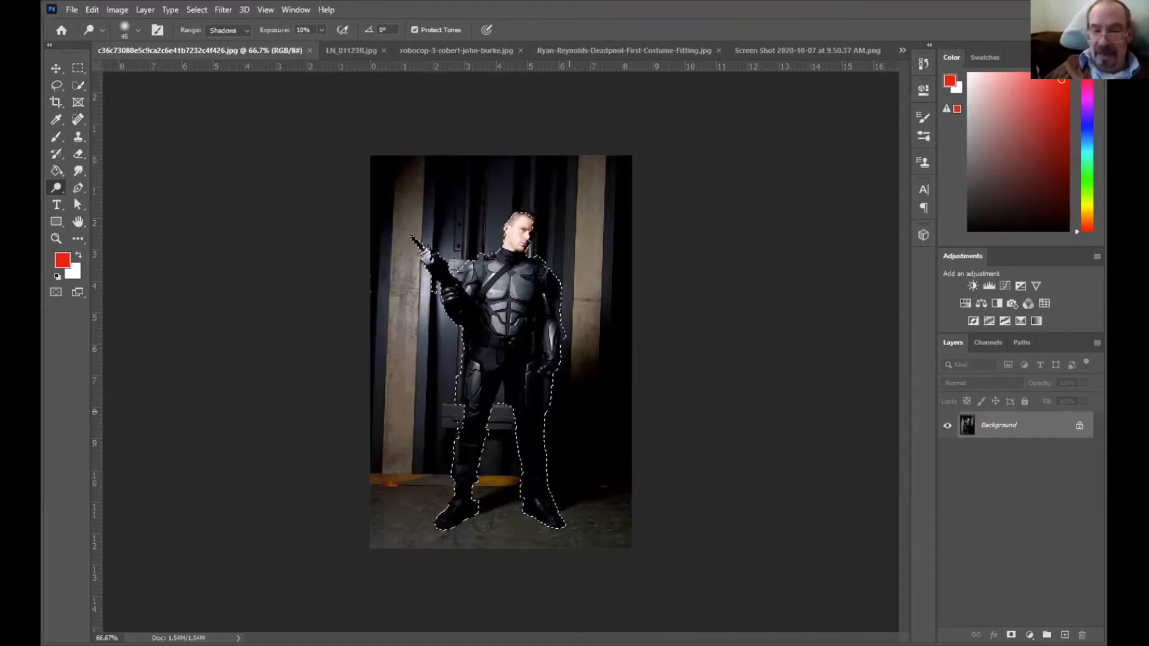
key(bracketright)
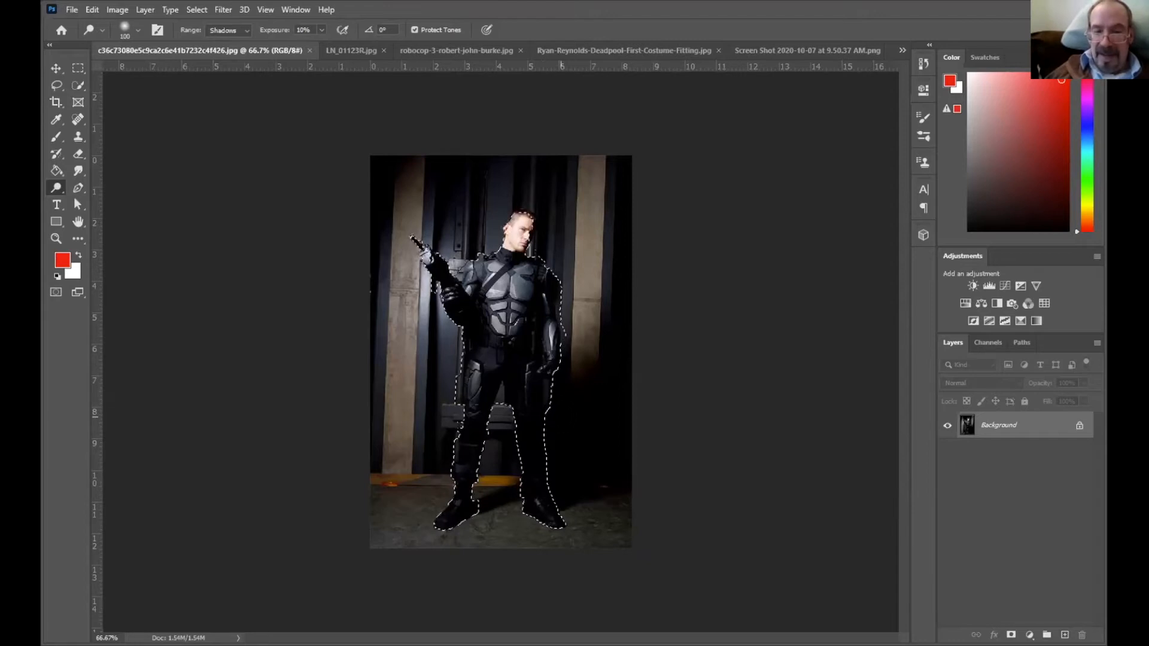
key(bracketleft)
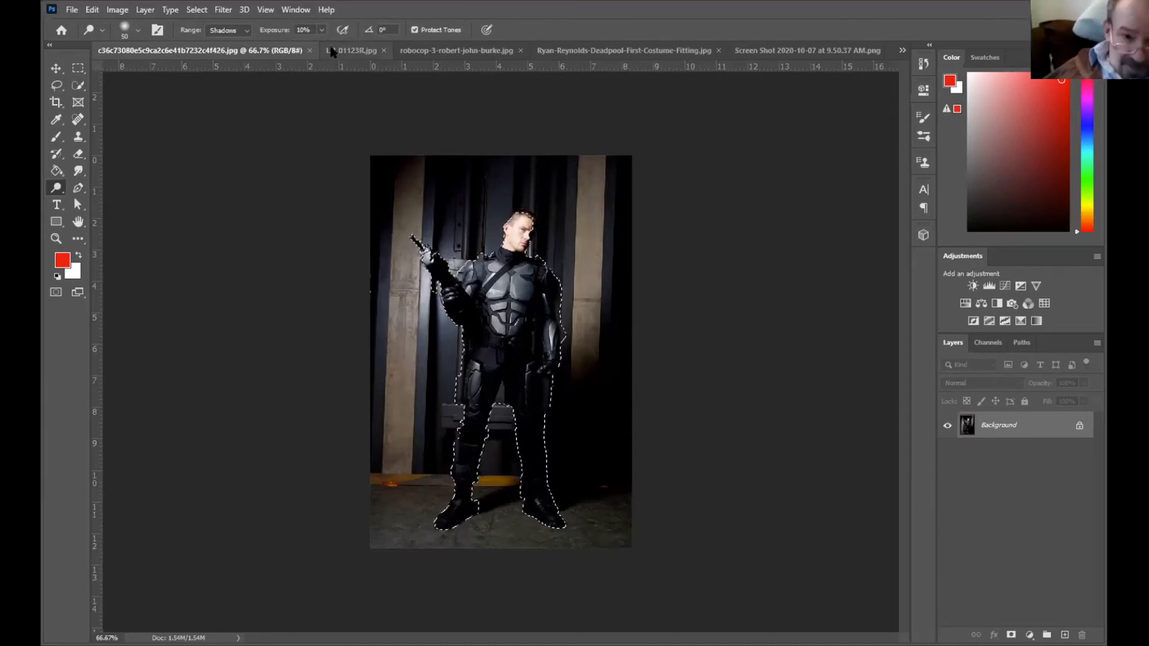
Lighten the shadows on the man's legs with the Dodge tool, first at 30% exposure and again at 71%.
click(303, 30)
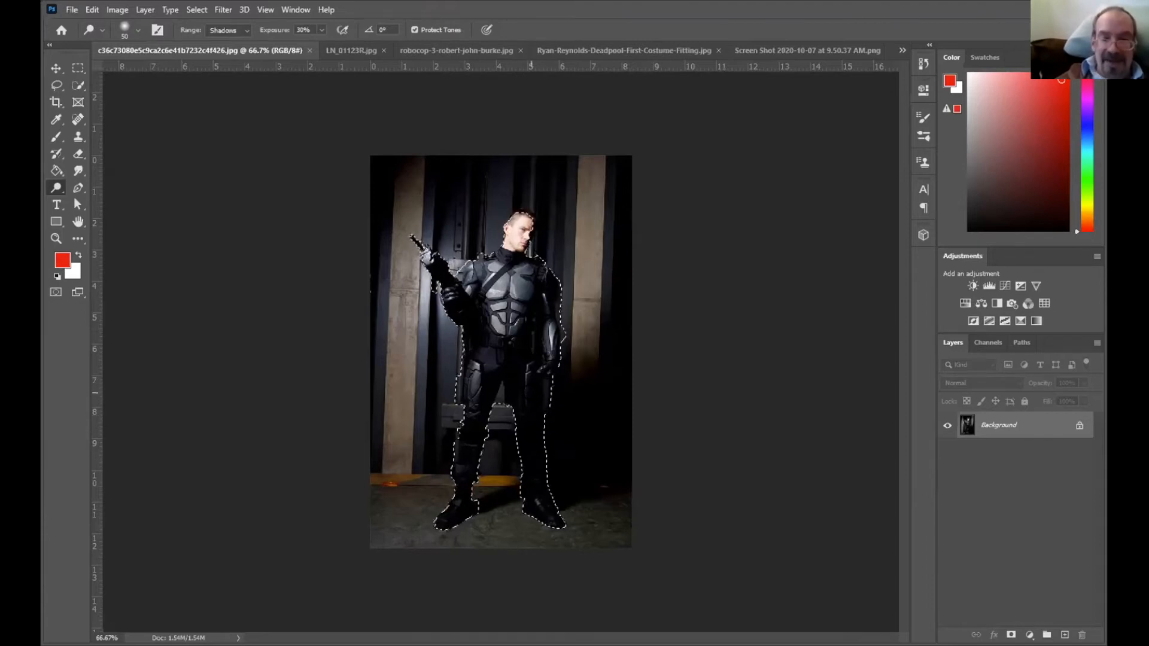
drag(534, 461, 533, 411)
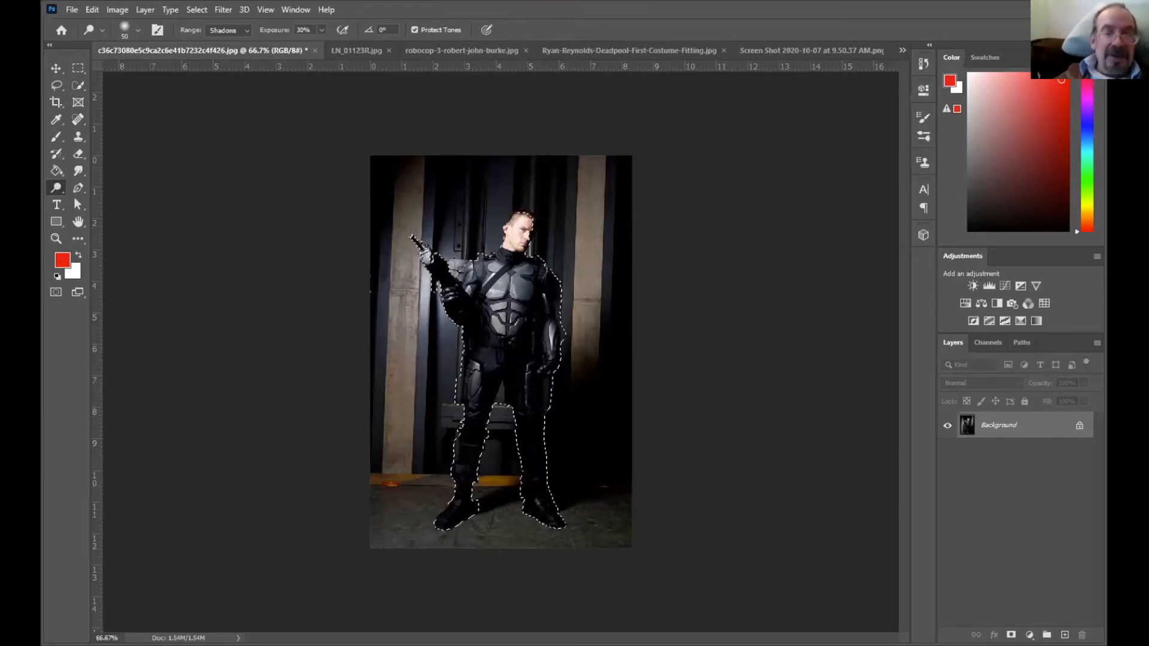
drag(322, 30, 346, 46)
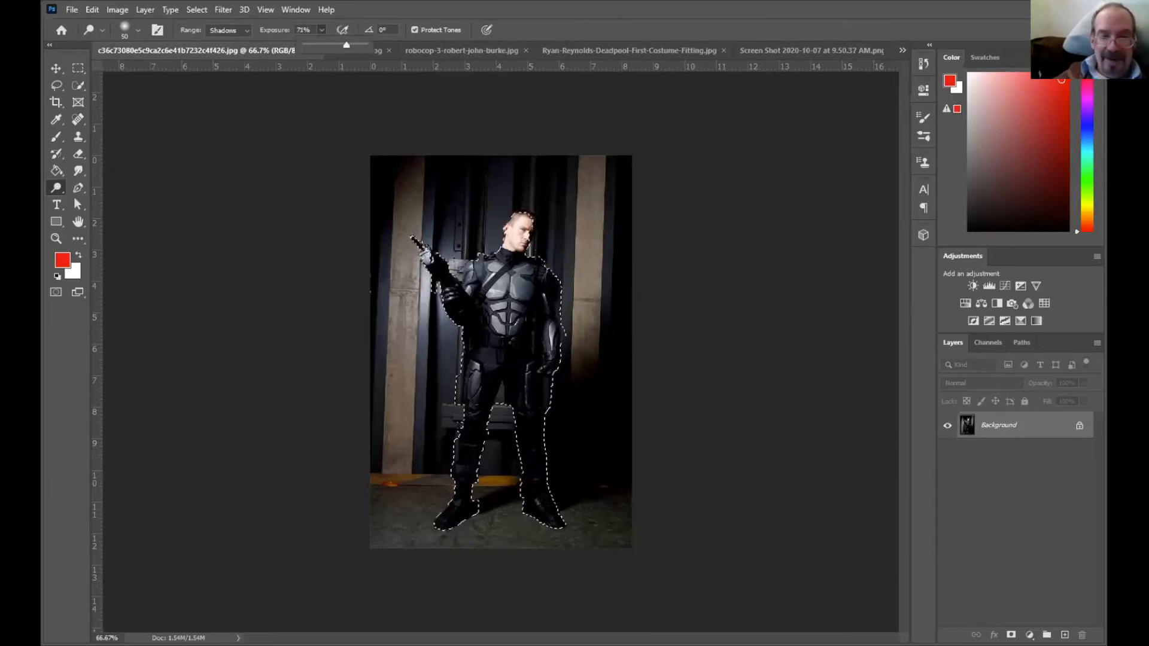
click(524, 430)
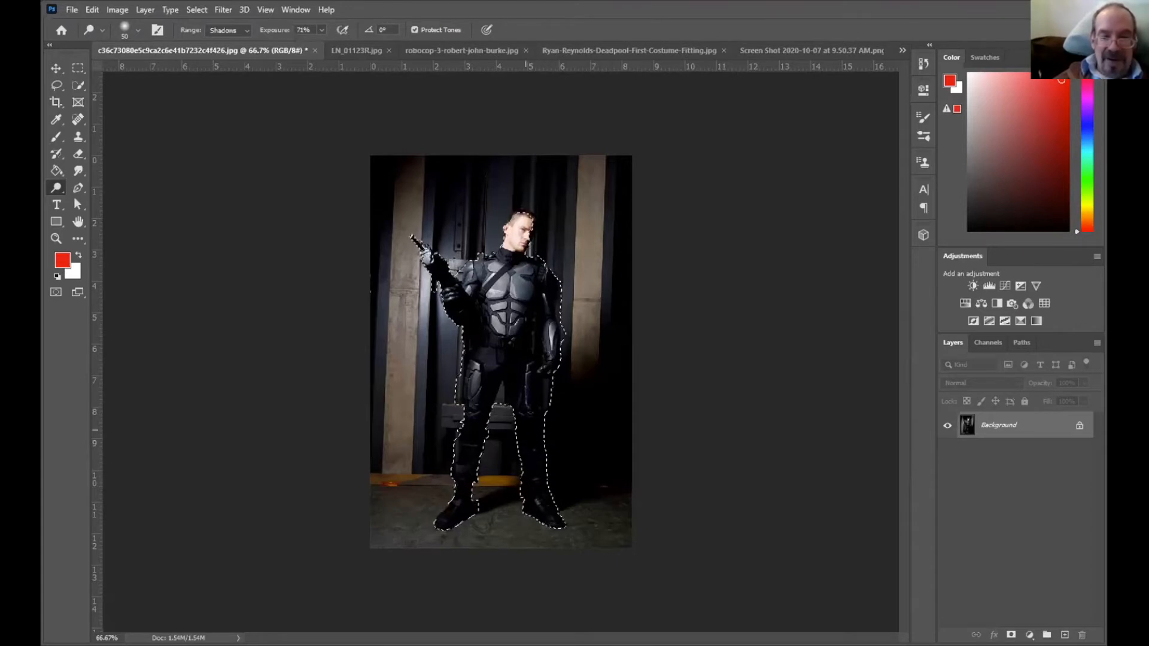
mouse_move(526, 430)
mouse_down()
mouse_move(532, 466)
mouse_move(544, 349)
mouse_move(530, 455)
mouse_move(486, 353)
mouse_move(502, 372)
mouse_up()
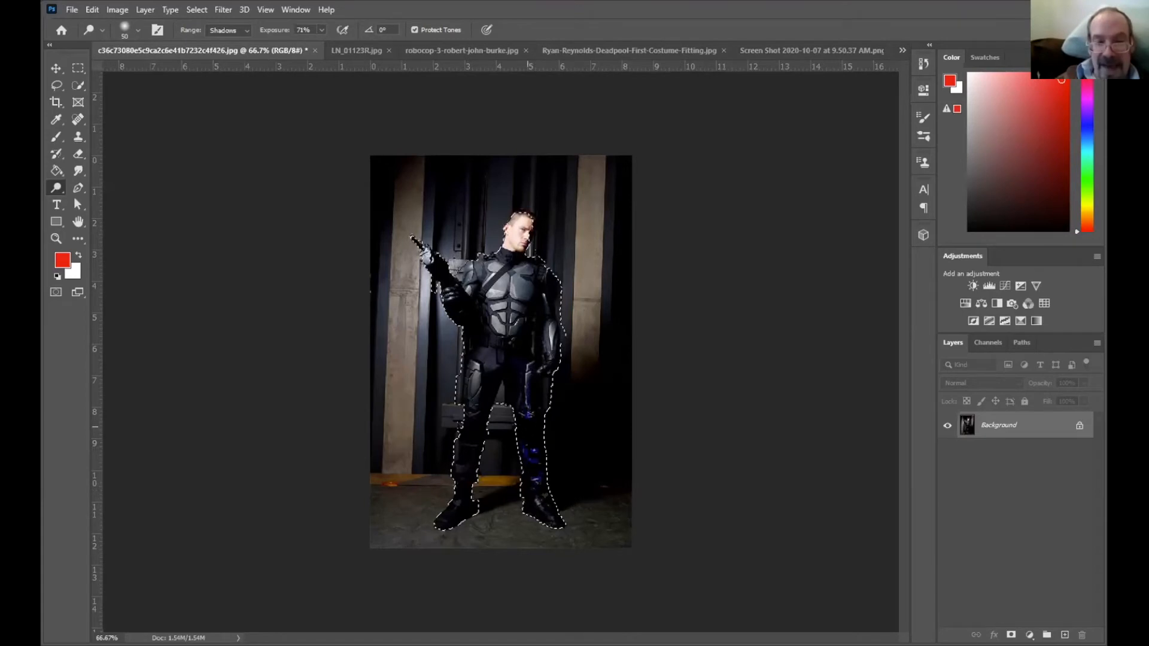
key(ctrl+d)
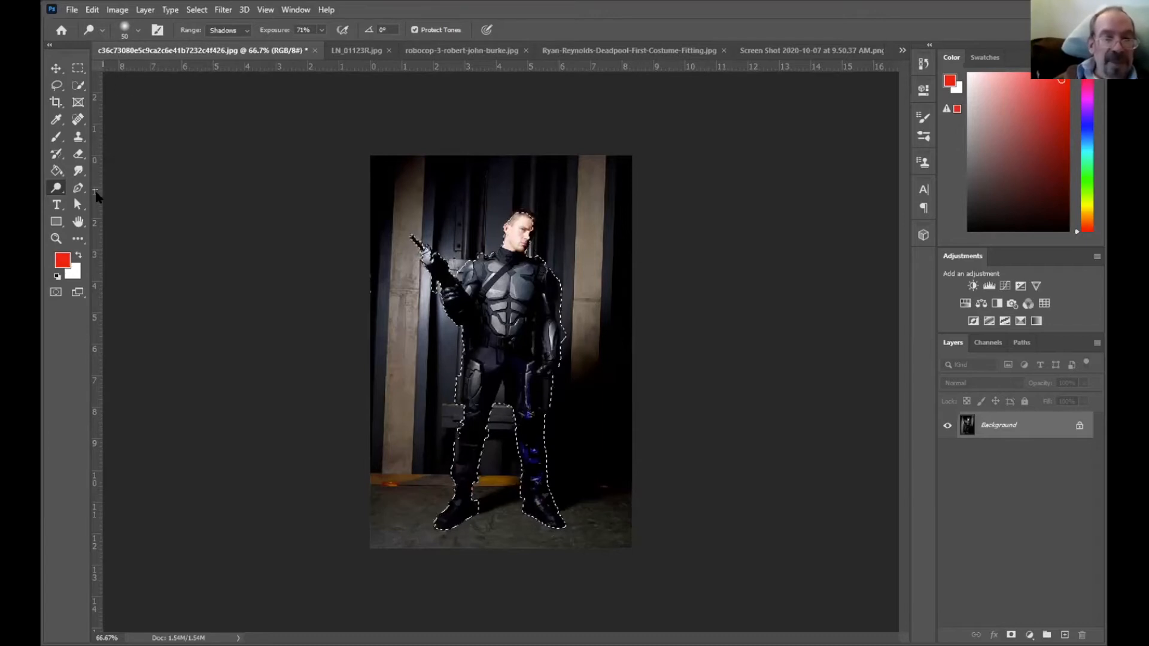
Intensify the face color with the Sponge tool at 51% flow, trying Desaturate before Saturate mode, and clear the selection.
right_click(57, 189)
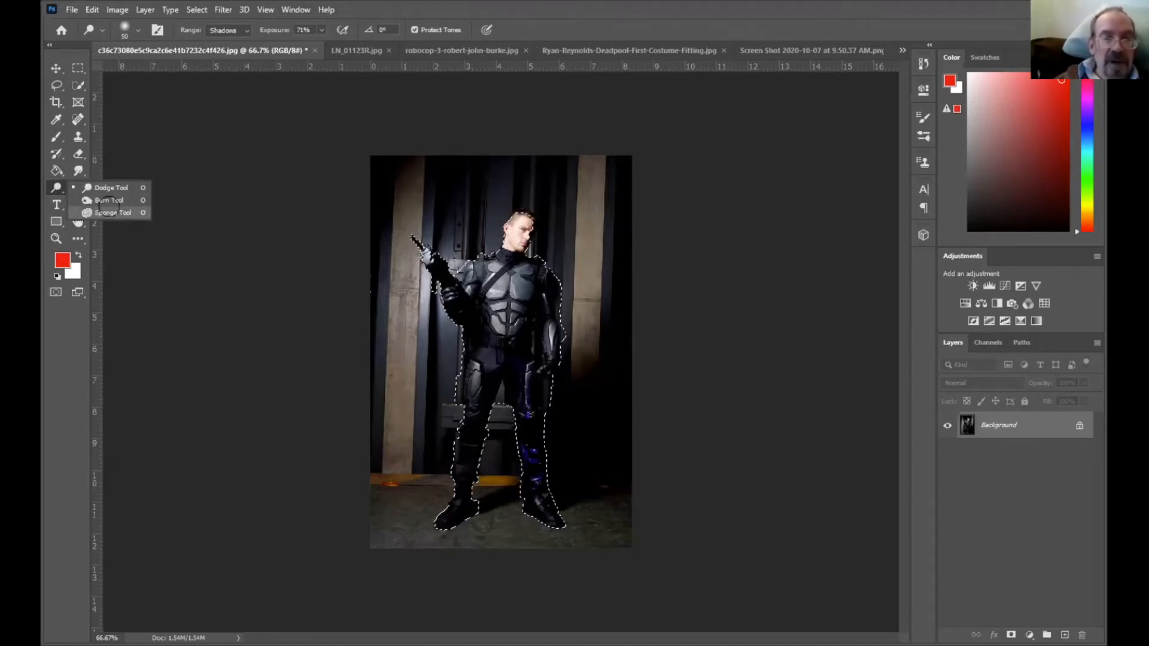
click(111, 213)
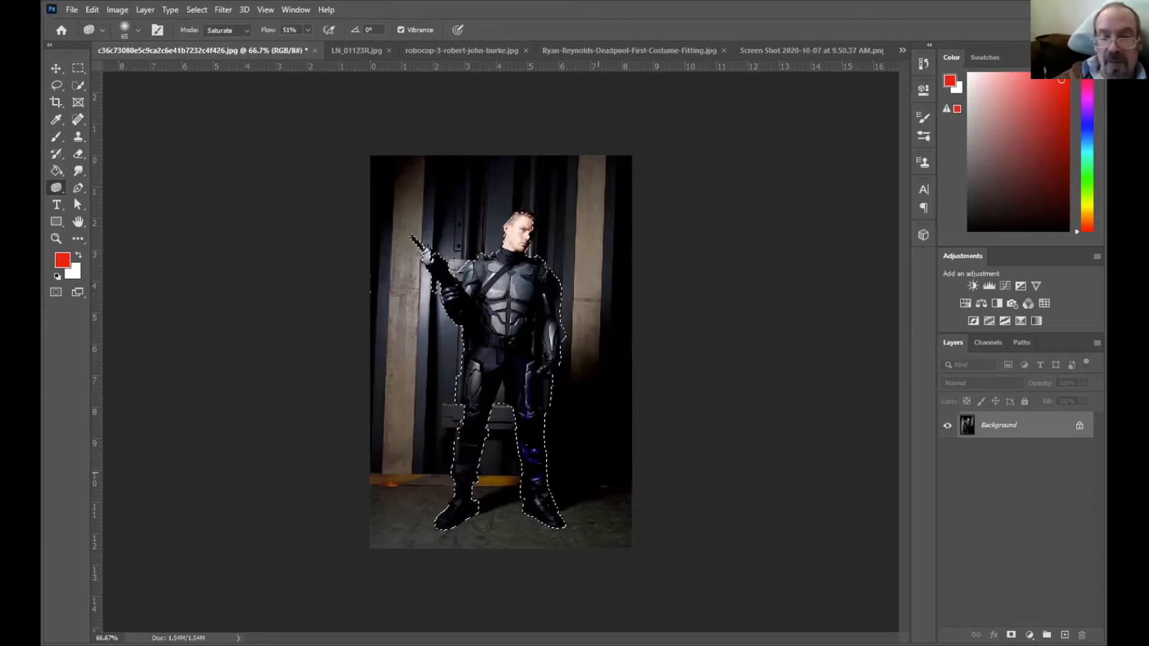
click(240, 33)
click(238, 39)
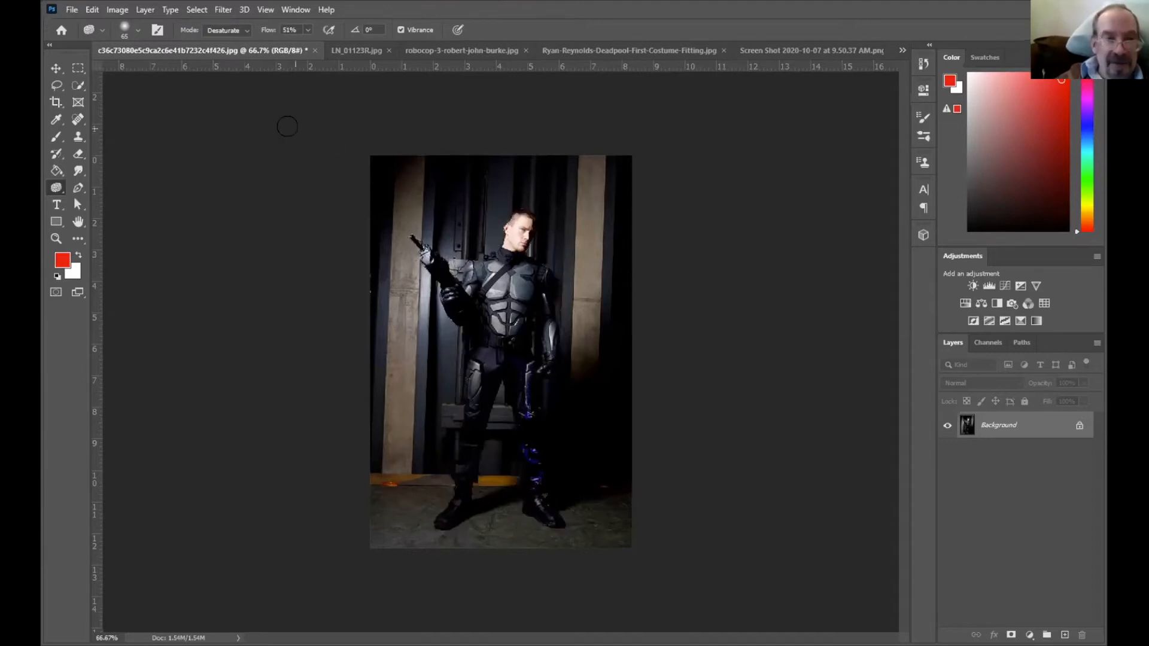
click(243, 30)
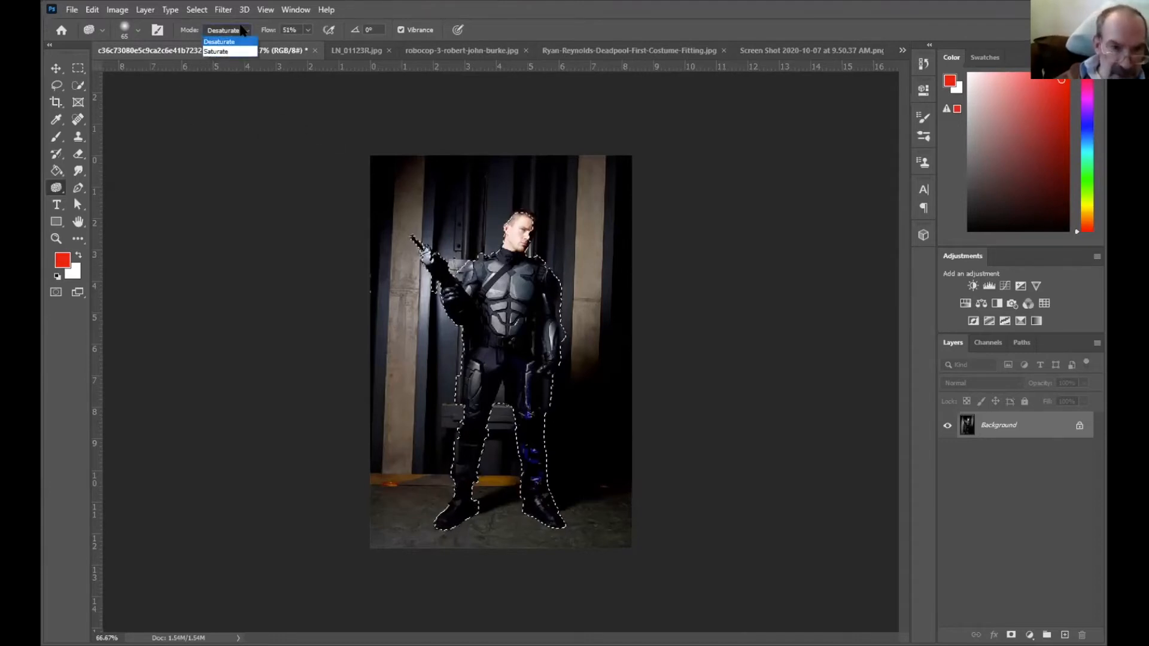
click(236, 52)
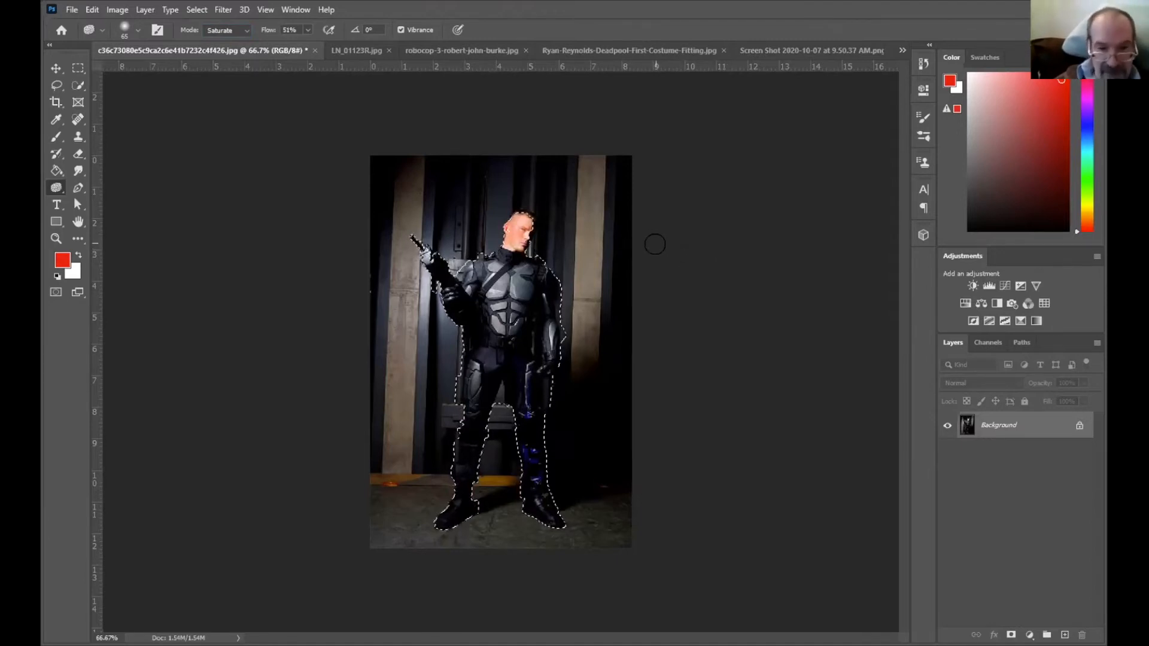
click(197, 10)
click(210, 37)
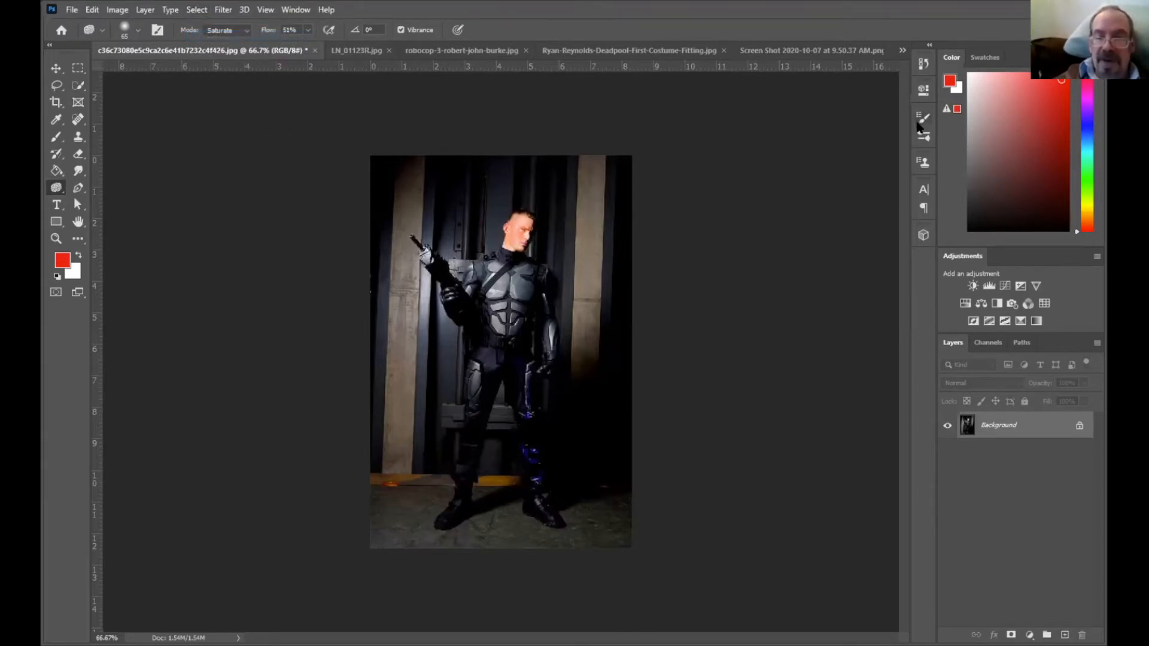
Compare the dodged and sponged photo with its Open state in the history and return to the Deselect state.
click(921, 63)
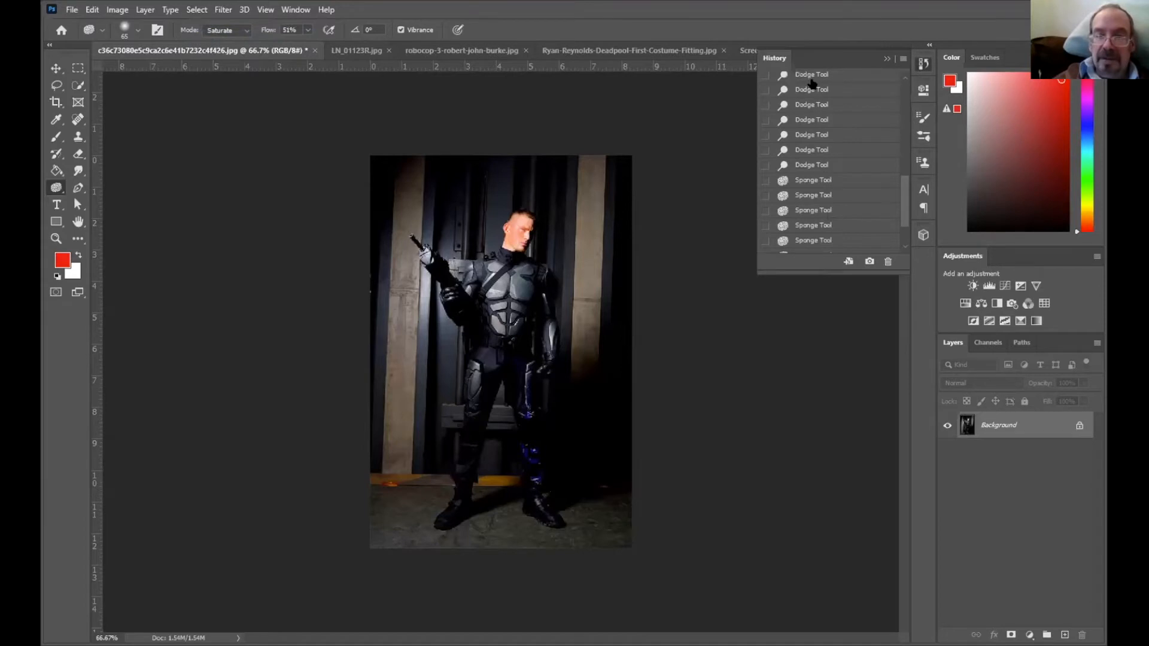
scroll(830, 150, up, 5)
scroll(832, 152, up, 1)
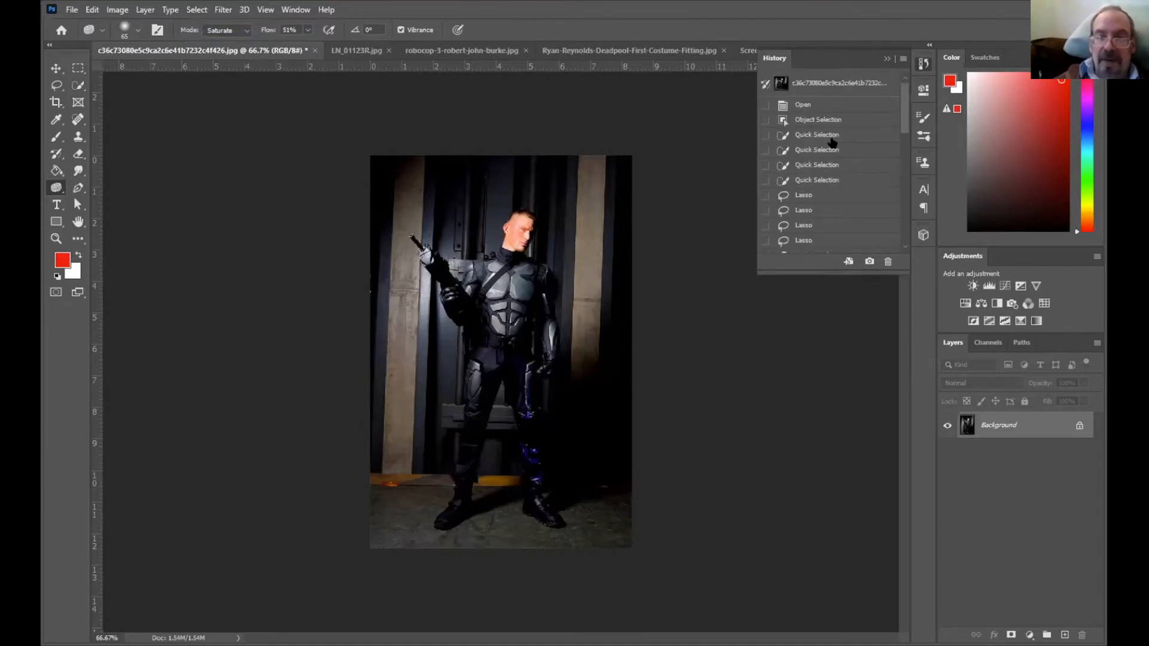
click(827, 108)
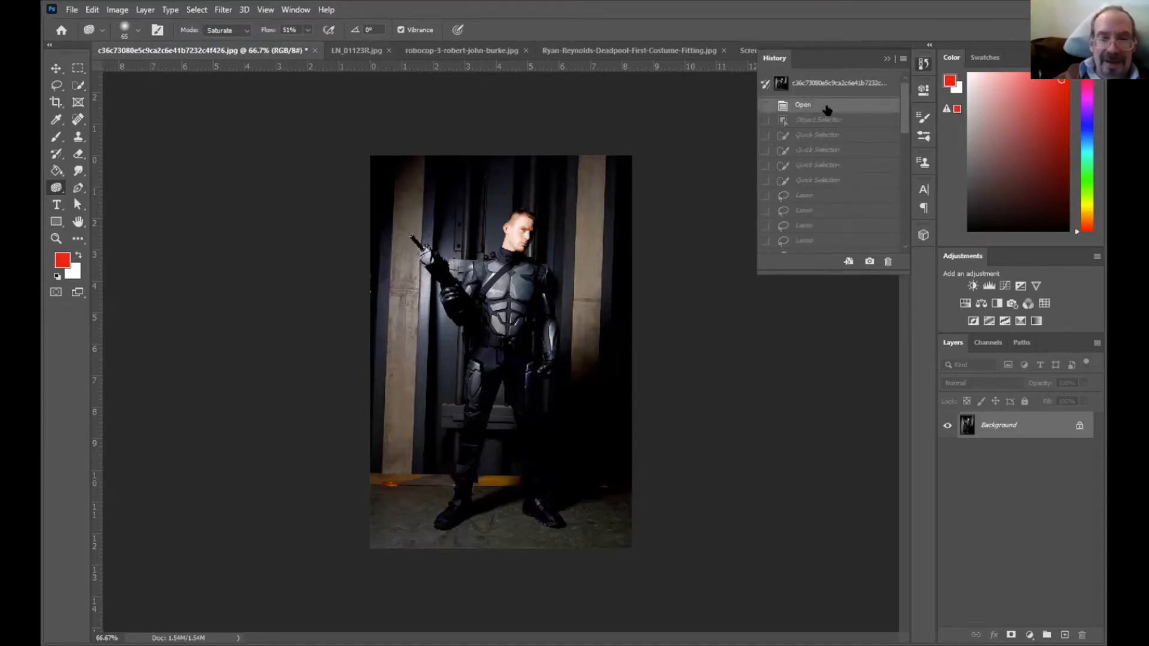
drag(901, 108, 900, 272)
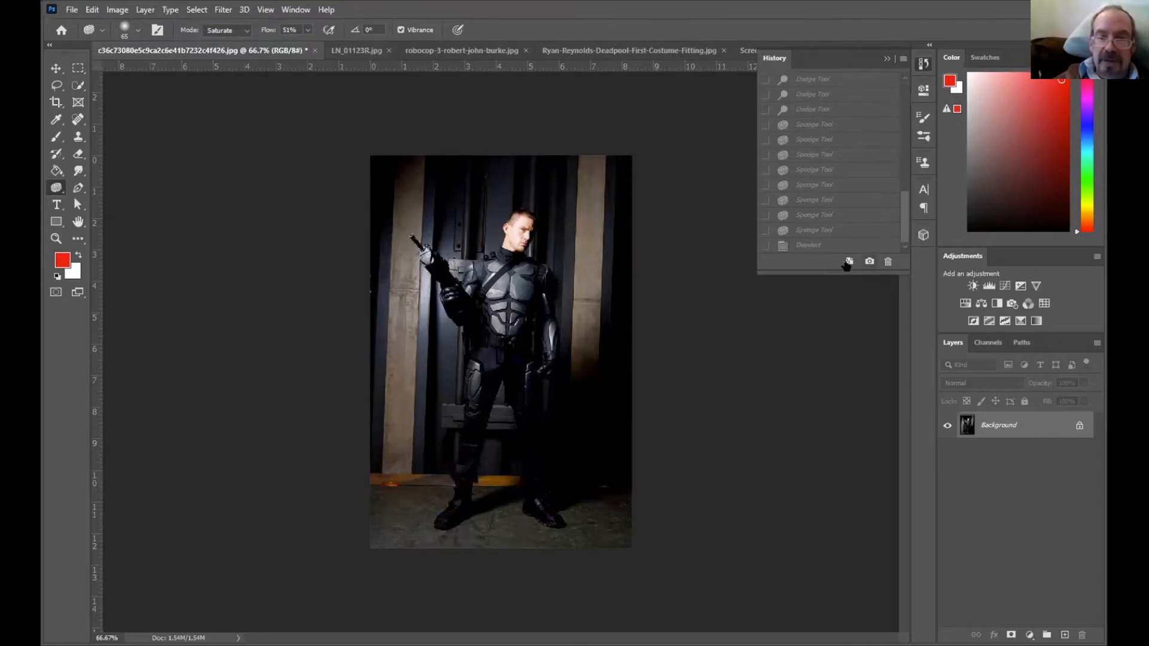
click(821, 250)
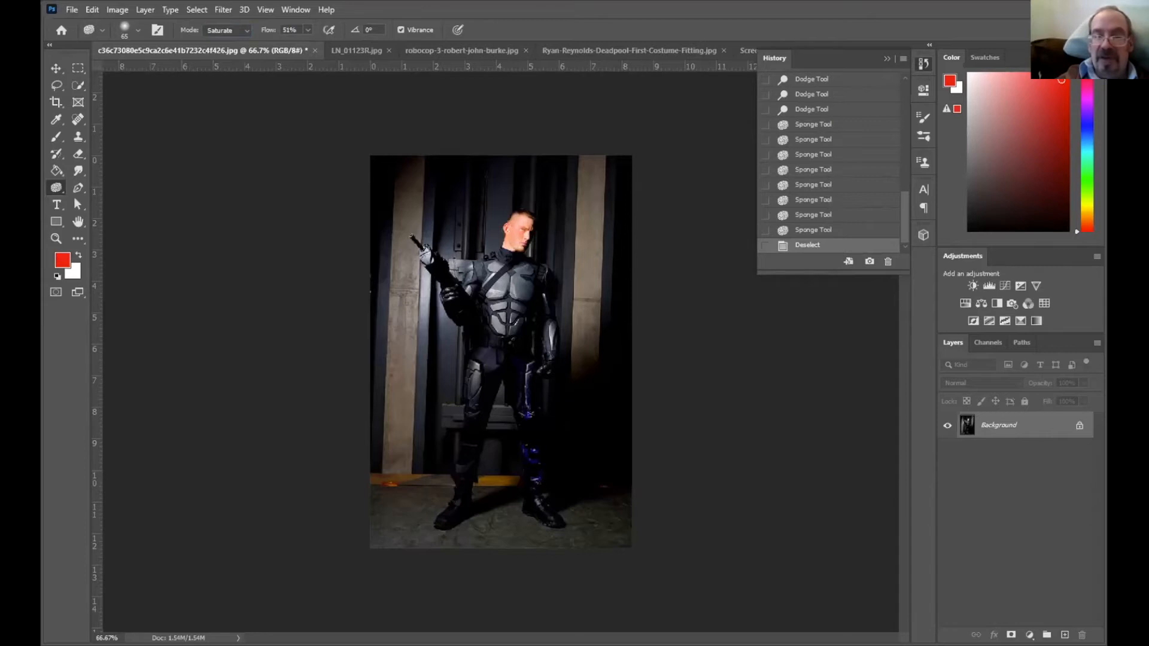
click(887, 59)
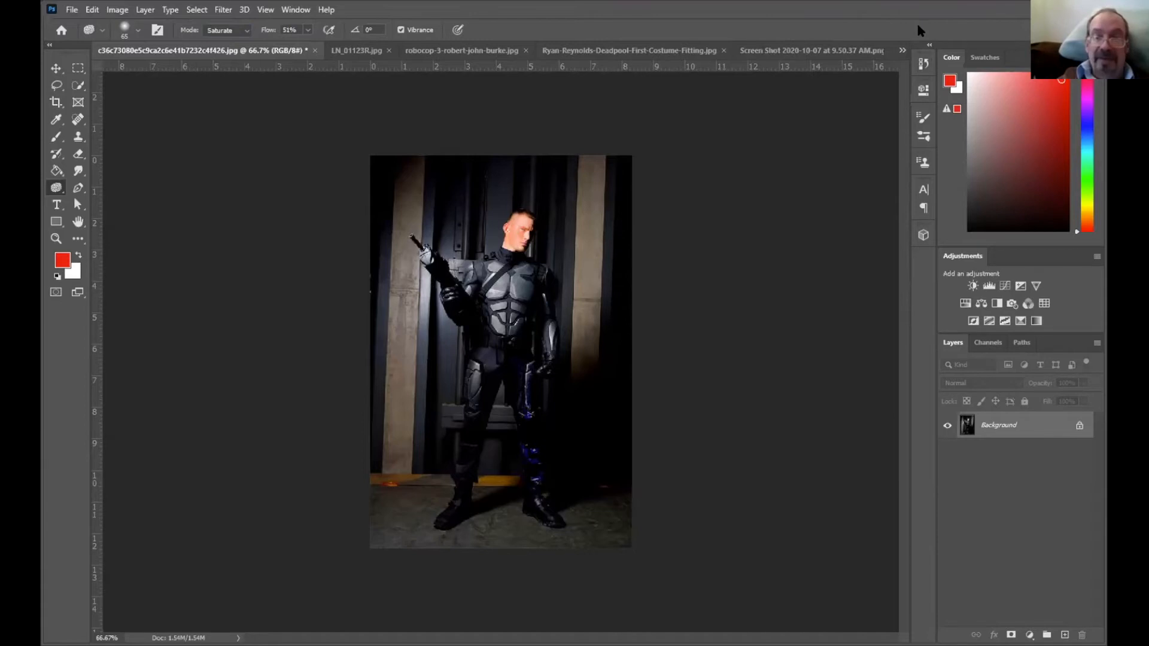
Switch to batman-returns-michelle-catwoman.jpg and select the whole masked profile photo on the left with a rectangular marquee.
click(901, 50)
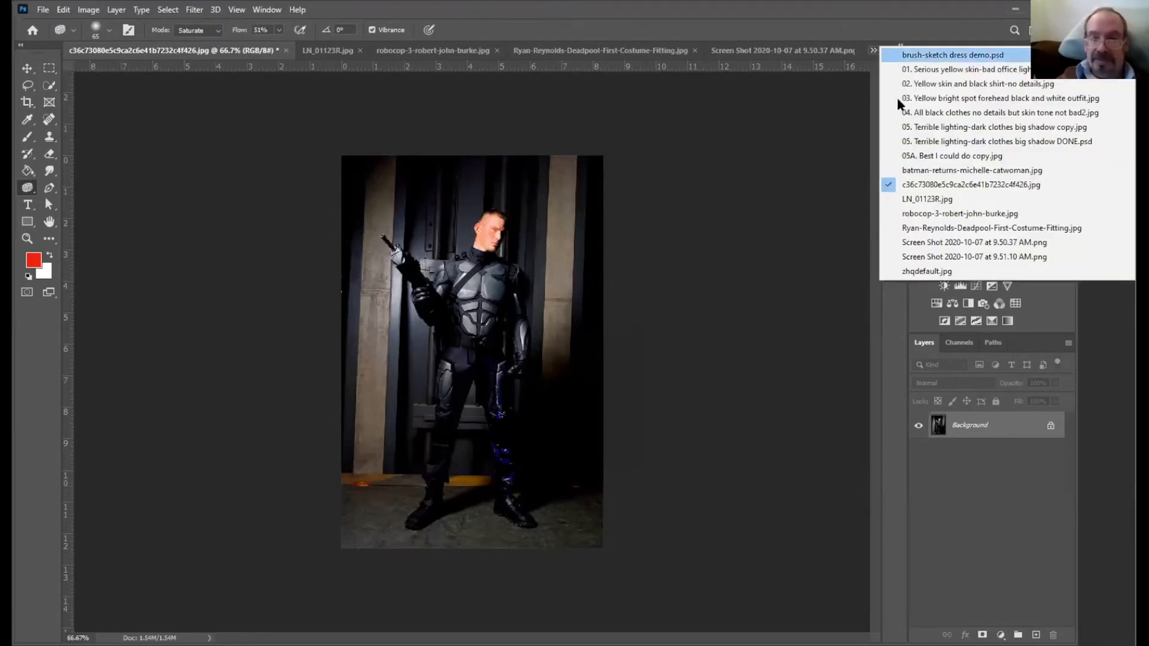
click(920, 170)
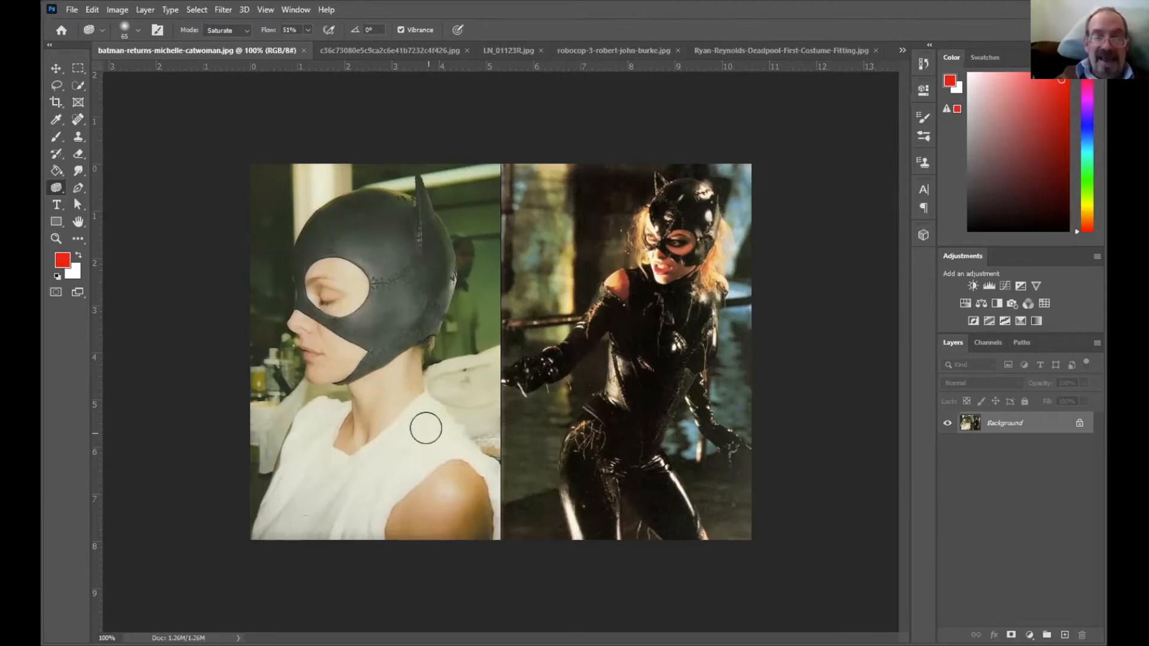
click(78, 67)
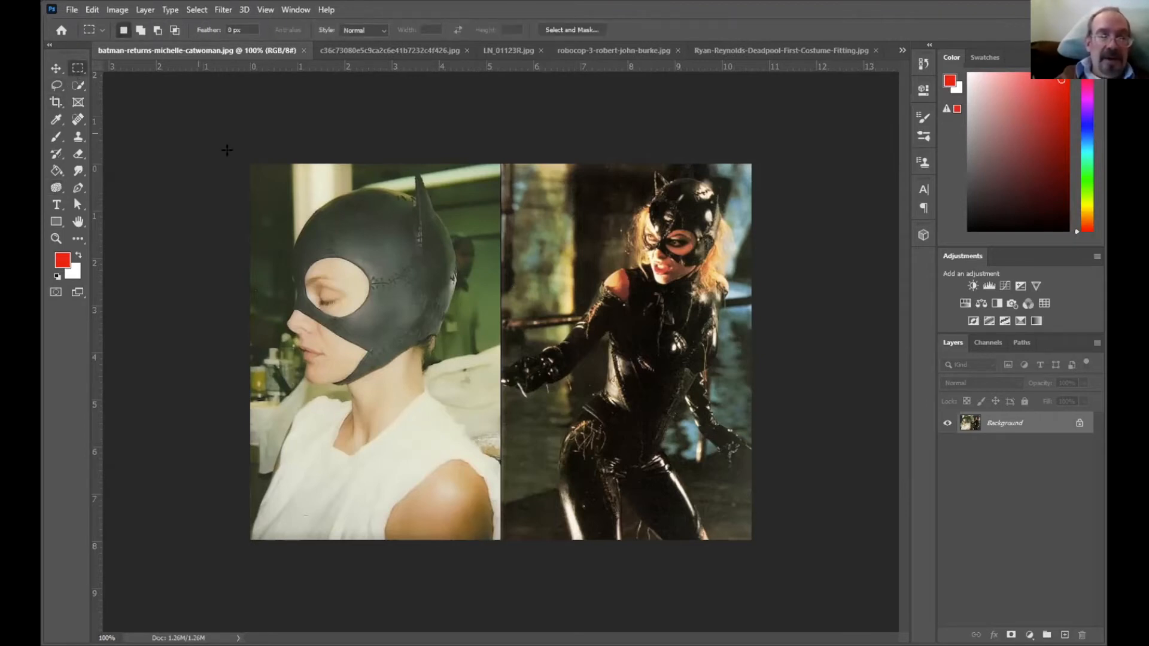
drag(252, 202, 502, 530)
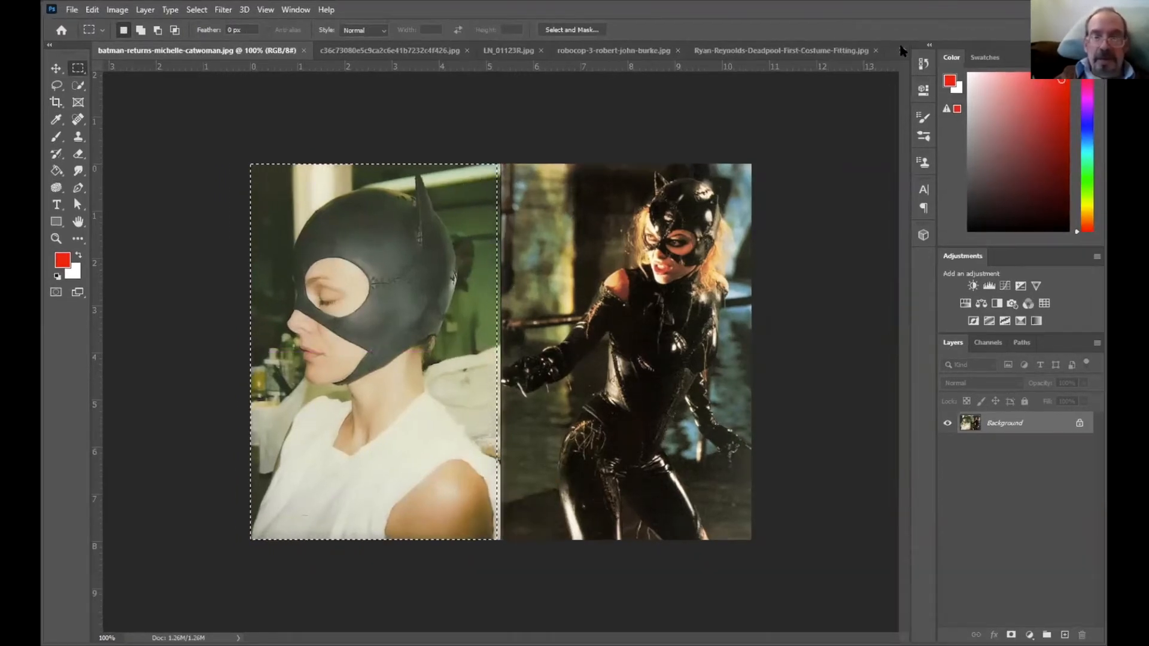
click(903, 50)
click(865, 25)
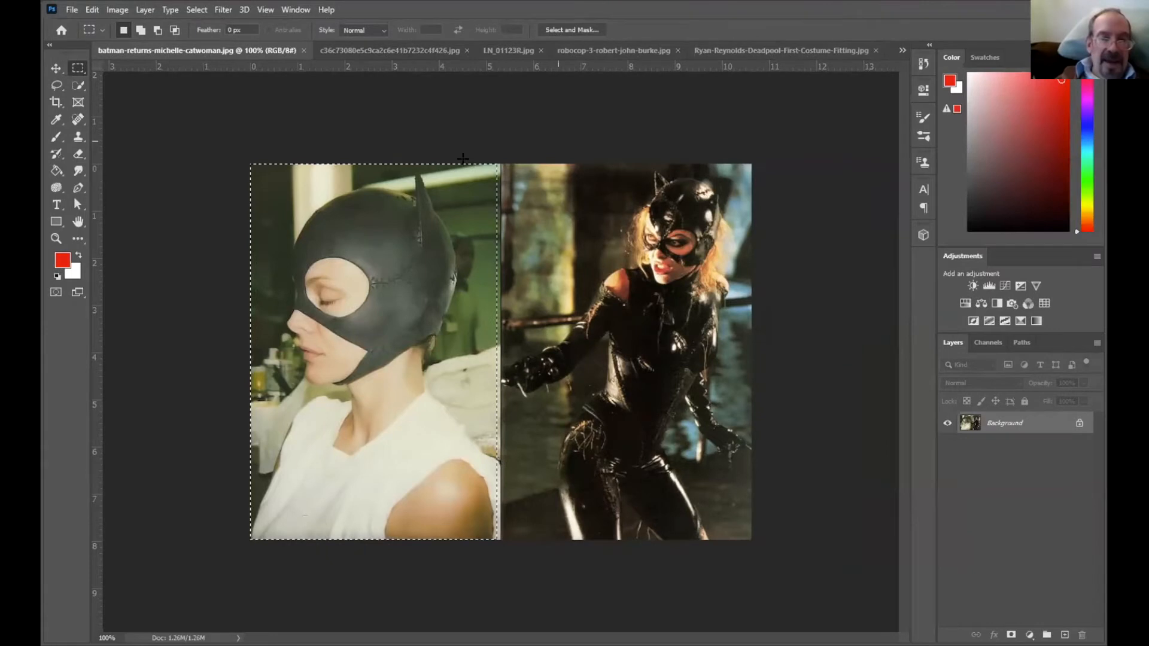
Start a Color Balance adjustment on the selected photo and shift the midtones to +21 red and +19 blue.
click(118, 11)
mouse_move(138, 44)
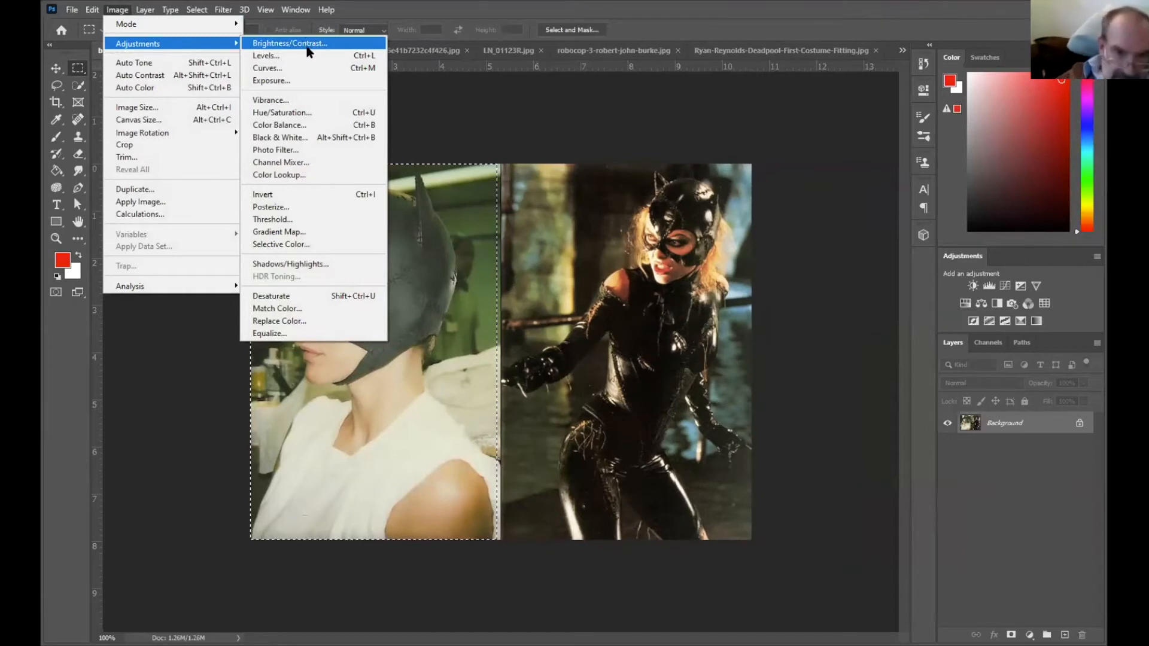
click(317, 128)
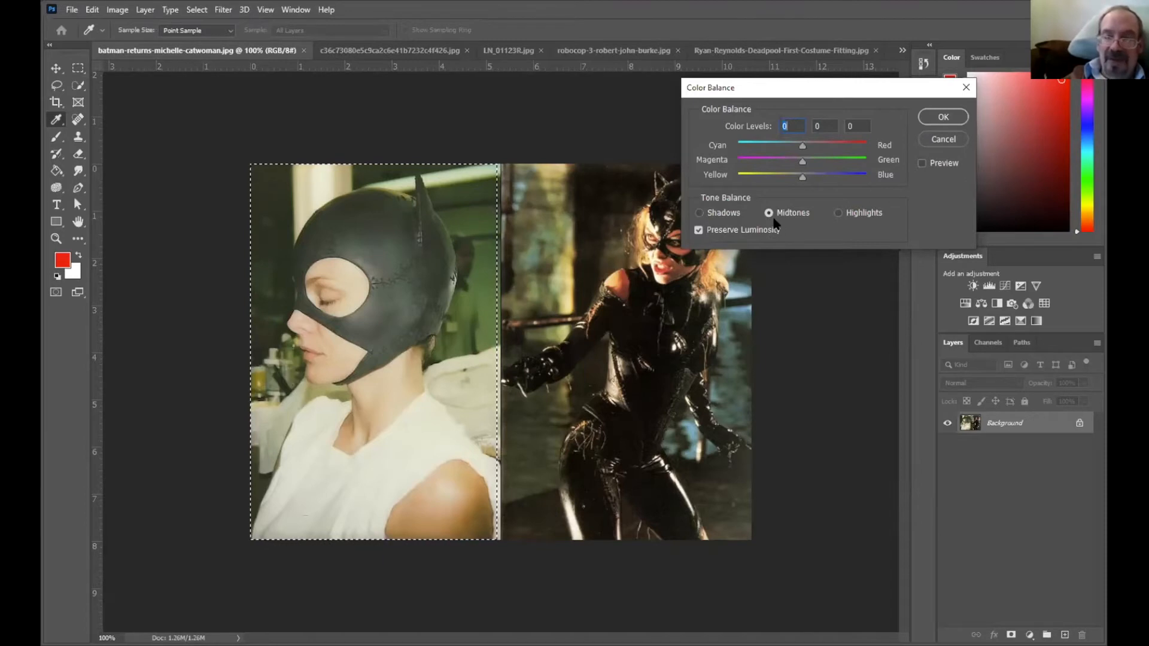
drag(802, 176, 816, 148)
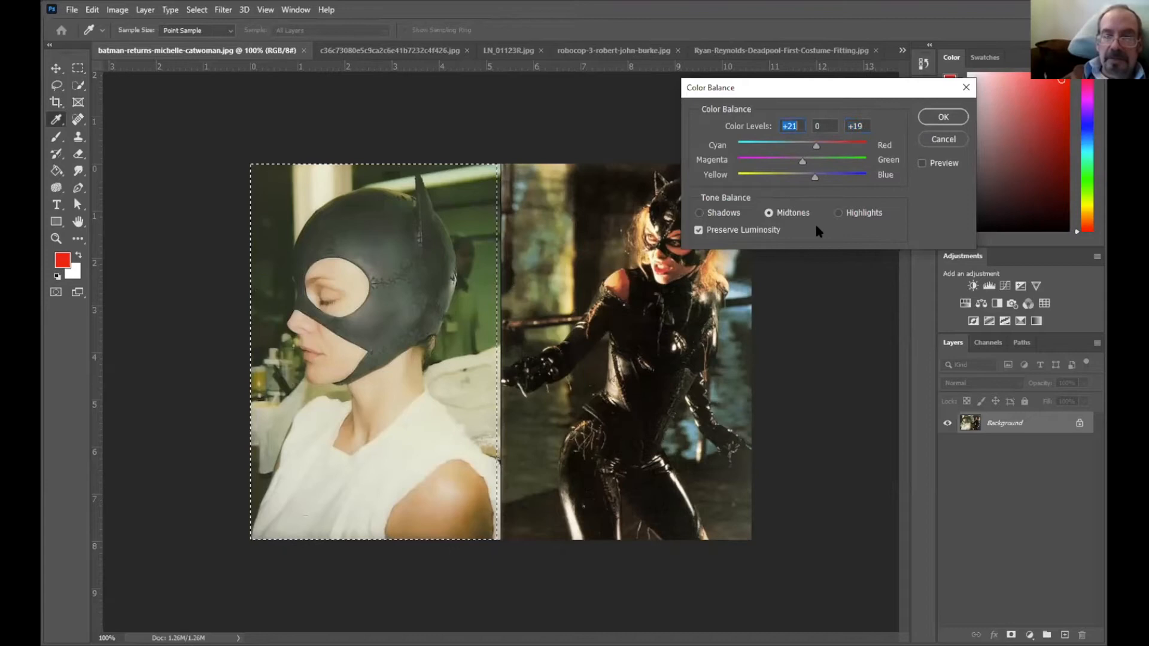
Shift the shadows toward blue, trying +37 before setting +19, and compare the photo with the preview on and off.
click(701, 213)
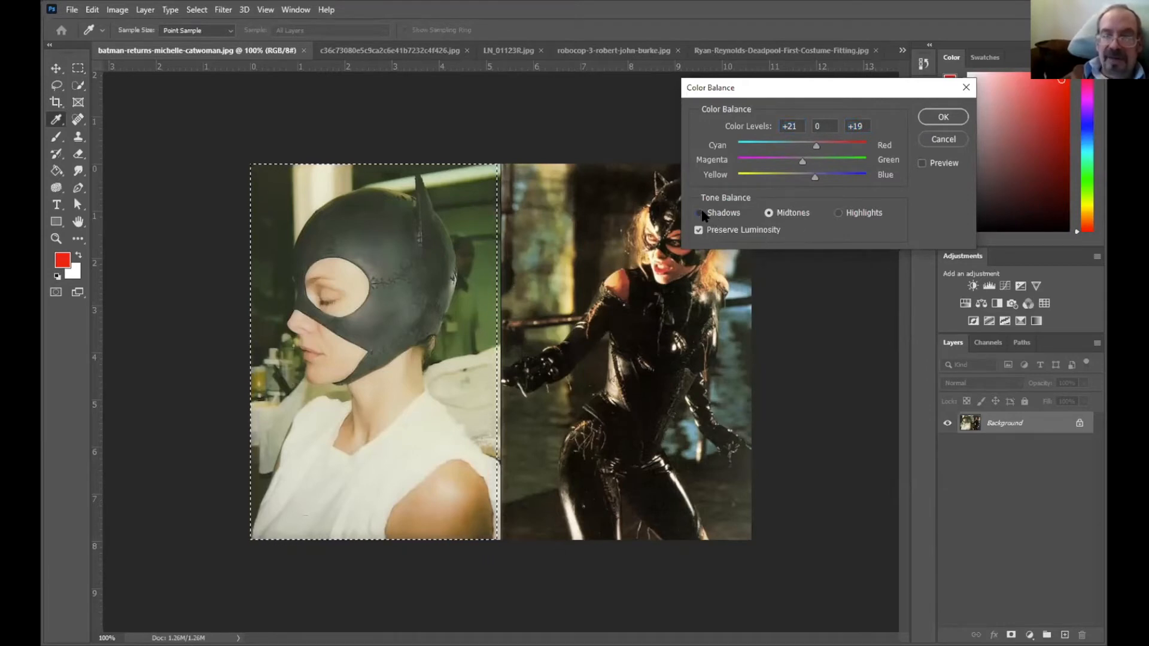
drag(802, 178, 825, 175)
click(923, 163)
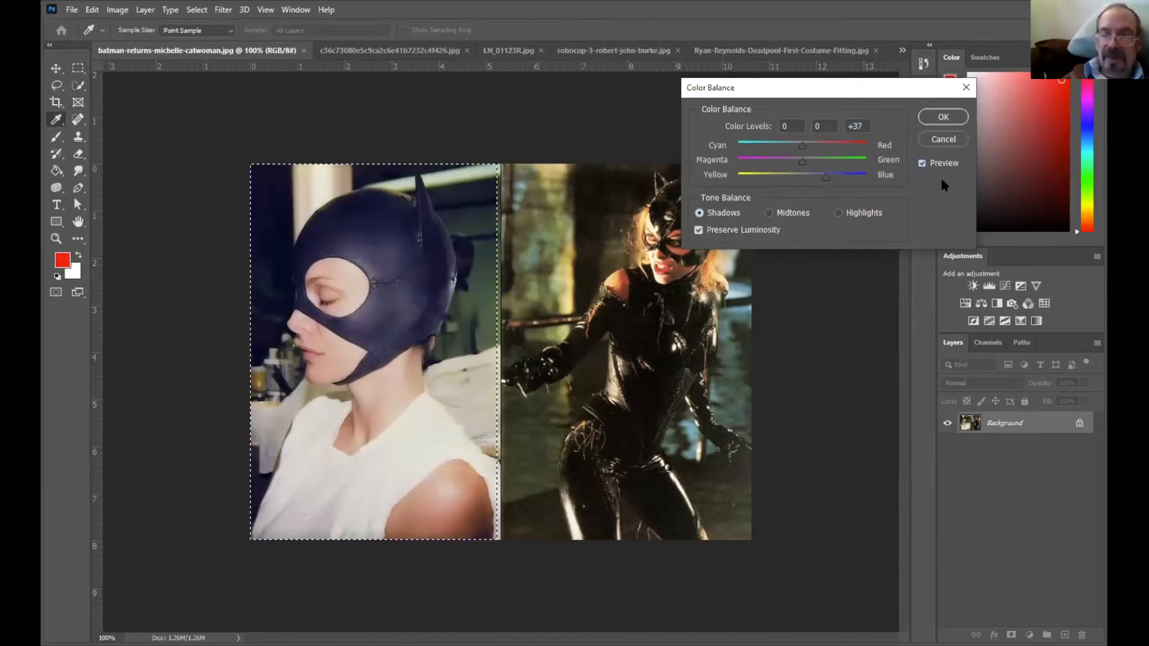
drag(826, 176, 813, 175)
click(922, 163)
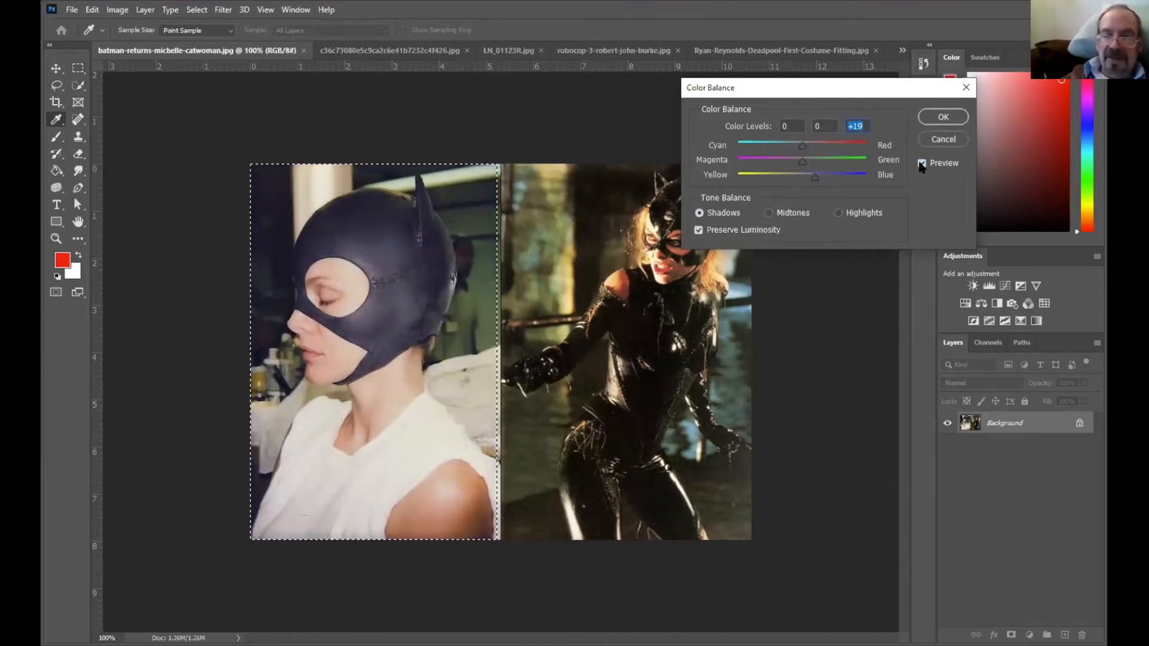
click(922, 164)
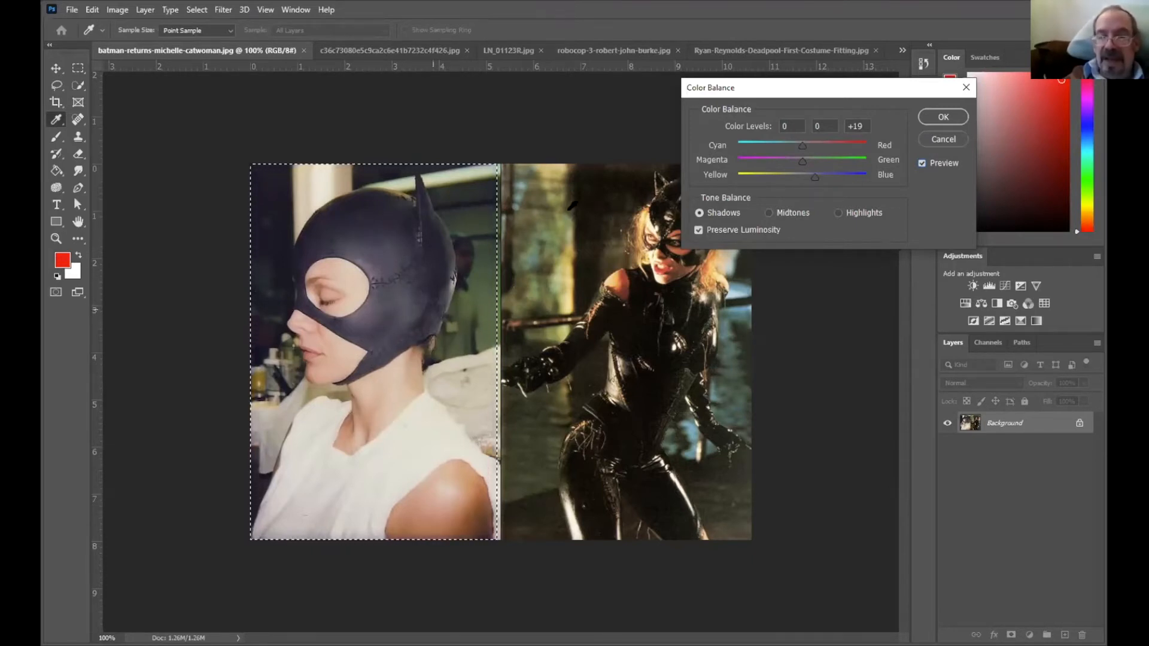
click(922, 164)
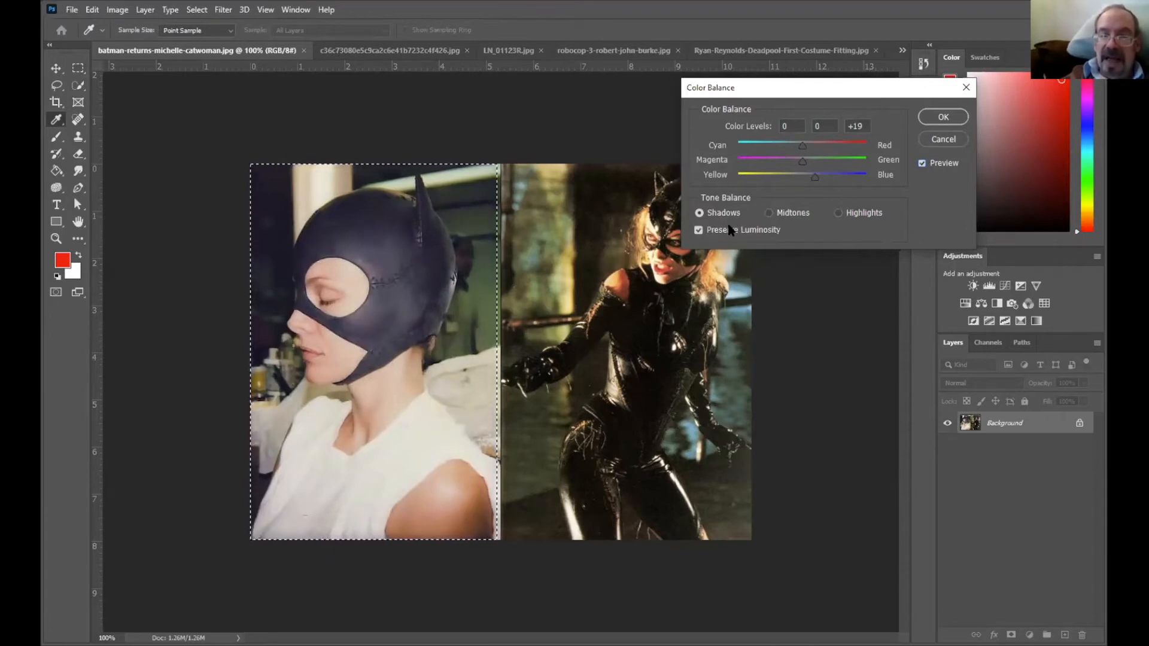
Set the highlights to -9 toward yellow, compare with the unadjusted photo, and apply the Color Balance.
click(838, 213)
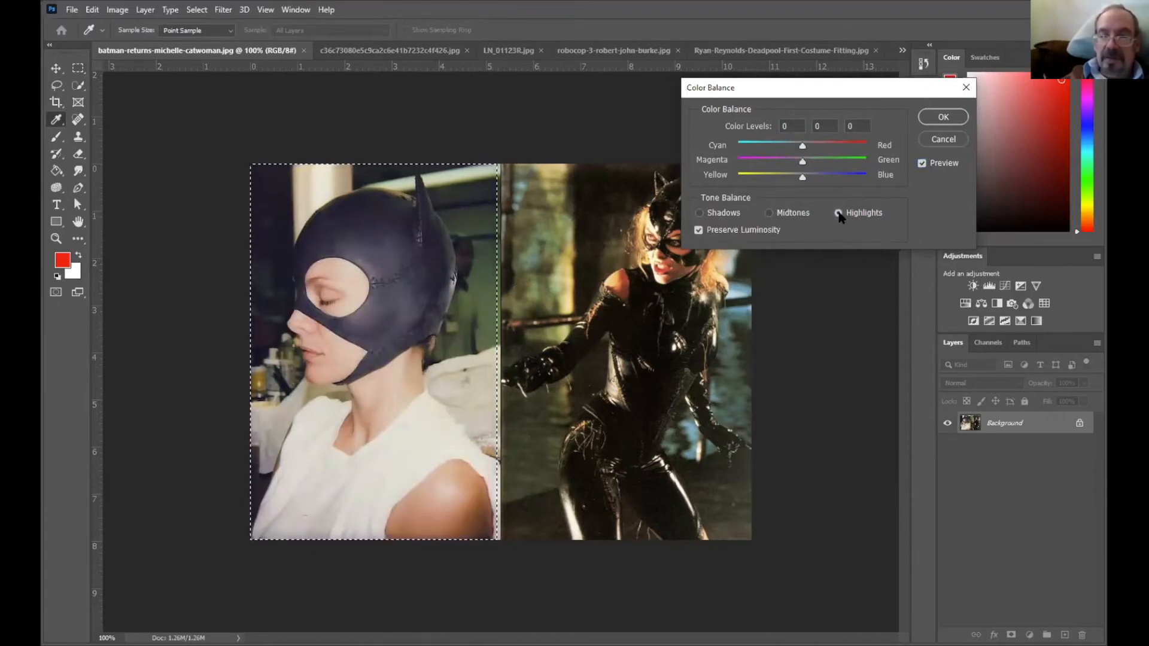
drag(804, 180, 798, 179)
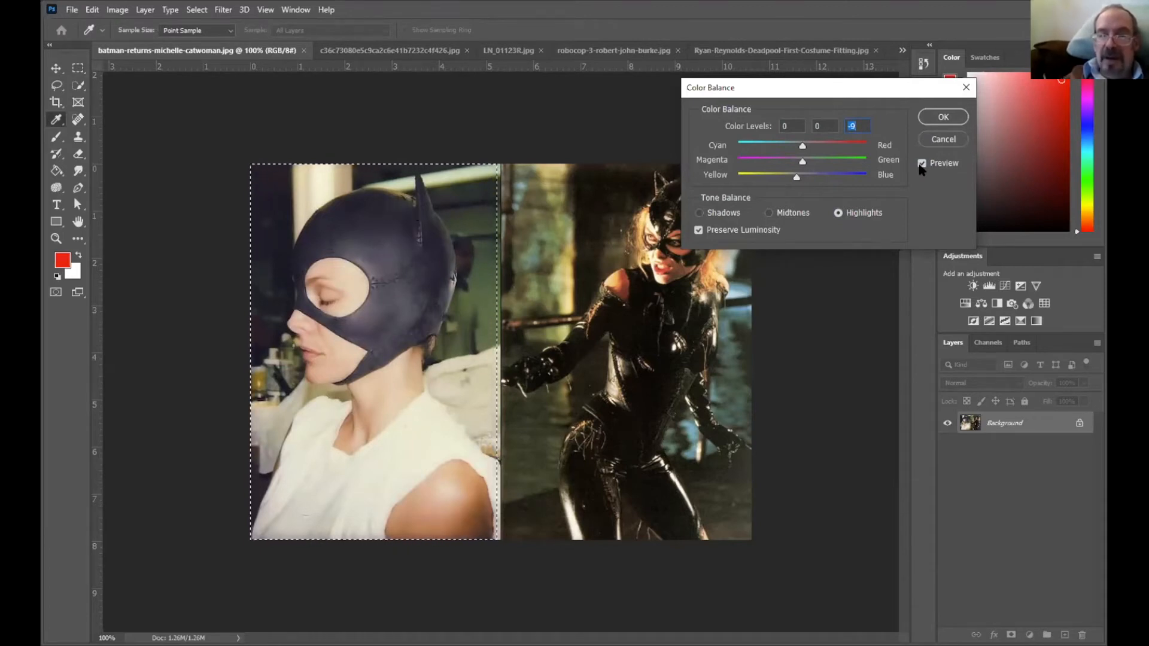
click(922, 164)
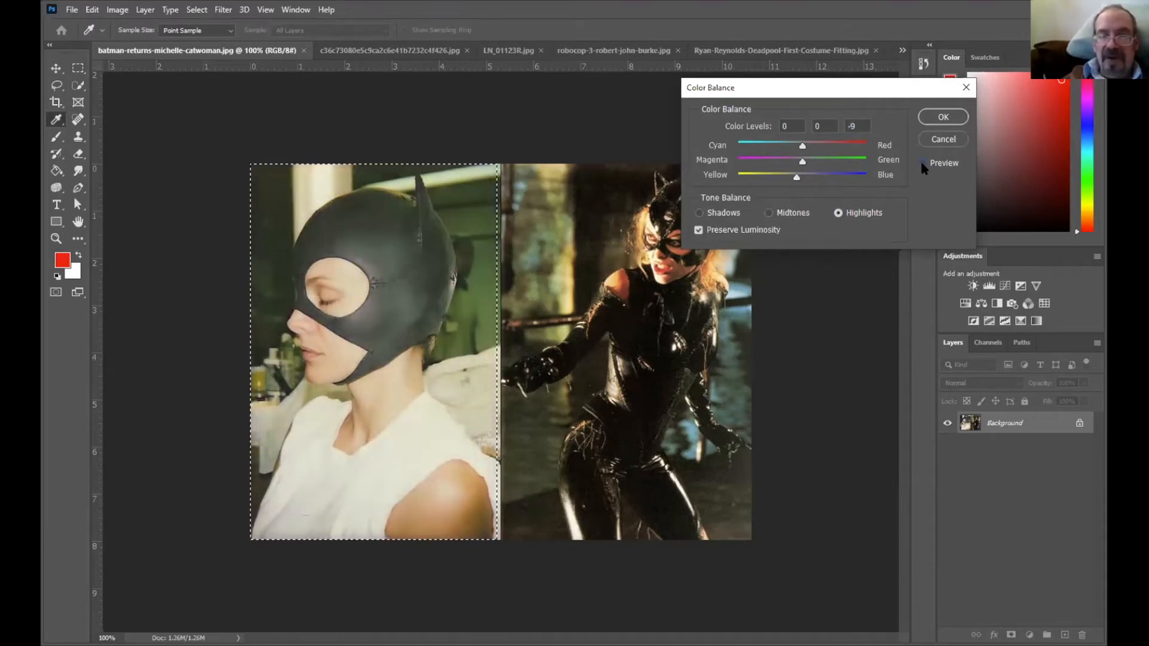
click(922, 163)
click(941, 122)
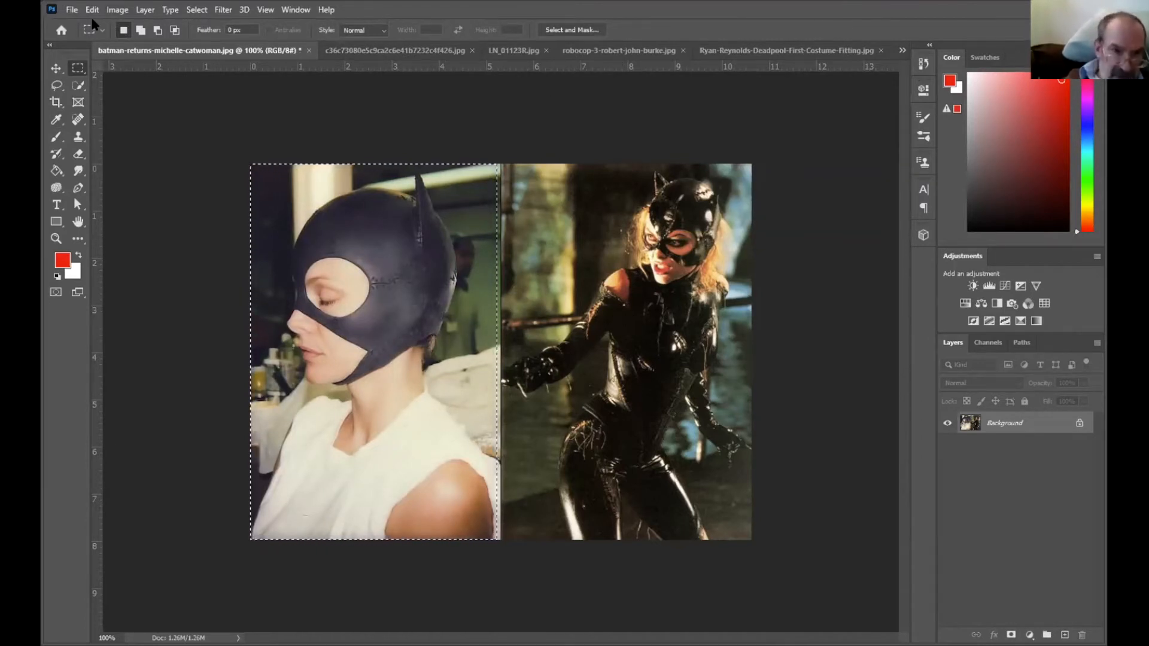
Open the image adjustment commands for the selected photo.
click(118, 10)
mouse_move(142, 44)
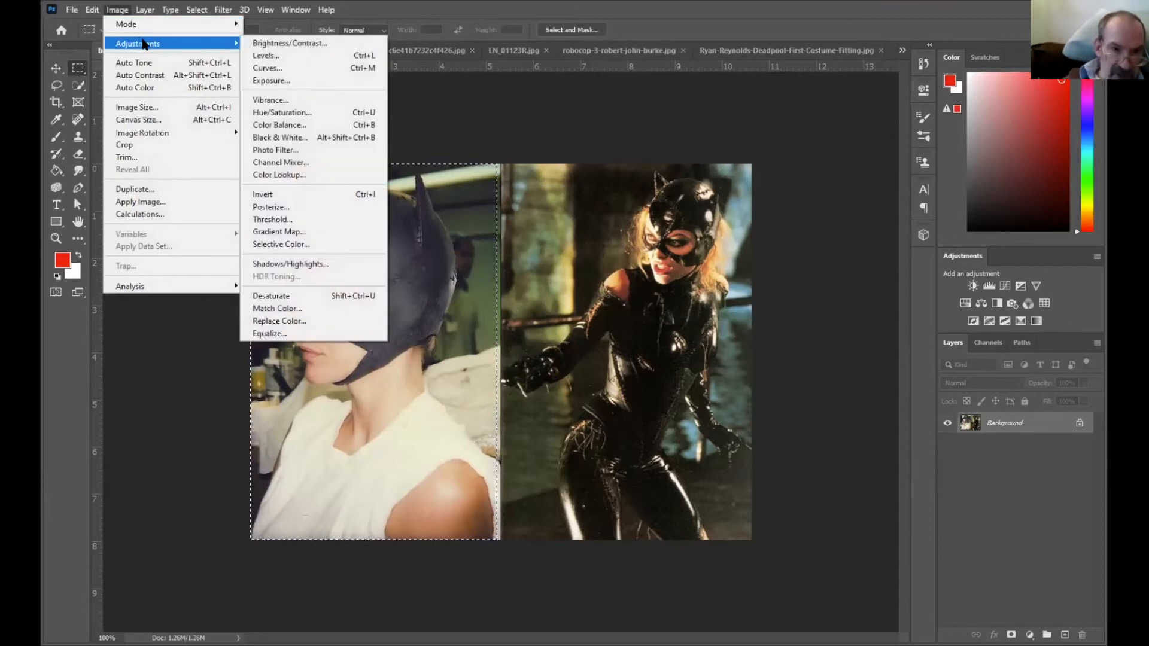
Darken the midtones of the selected left photo with a Levels adjustment, setting the midtone input to 0.91.
click(263, 57)
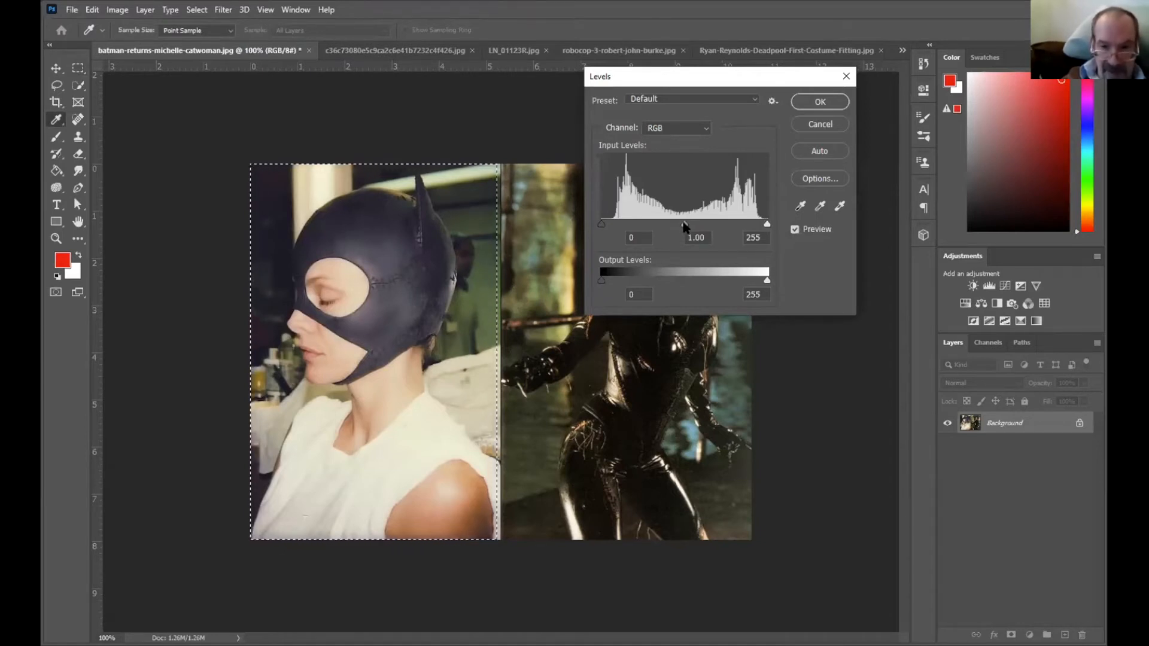
click(684, 224)
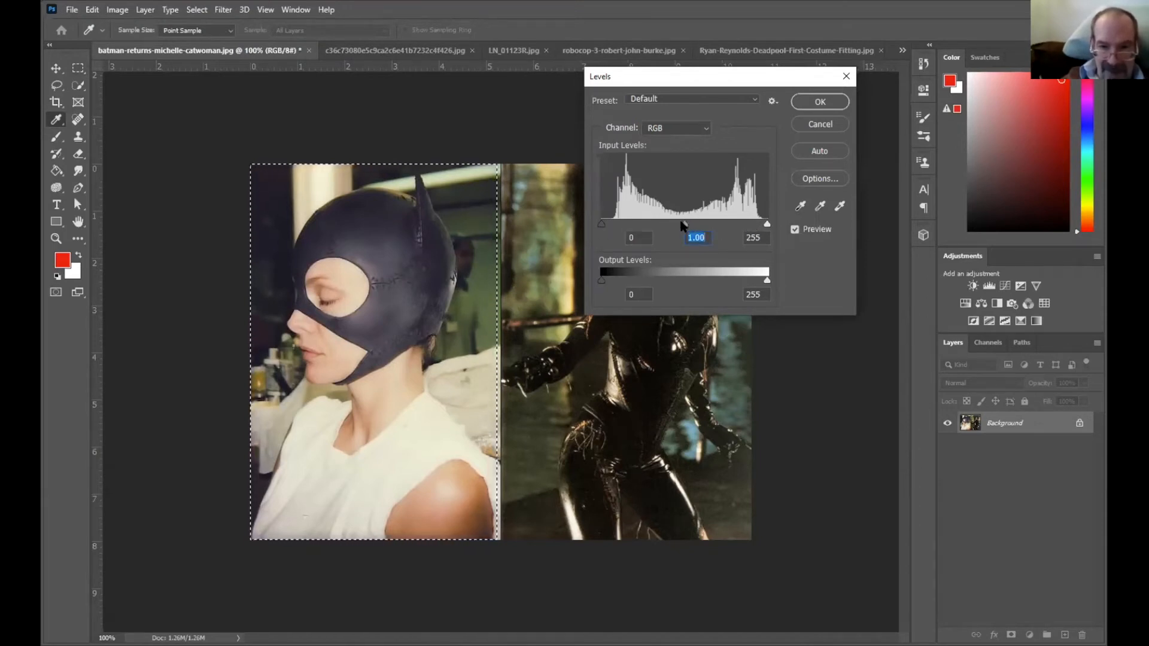
drag(684, 224, 693, 223)
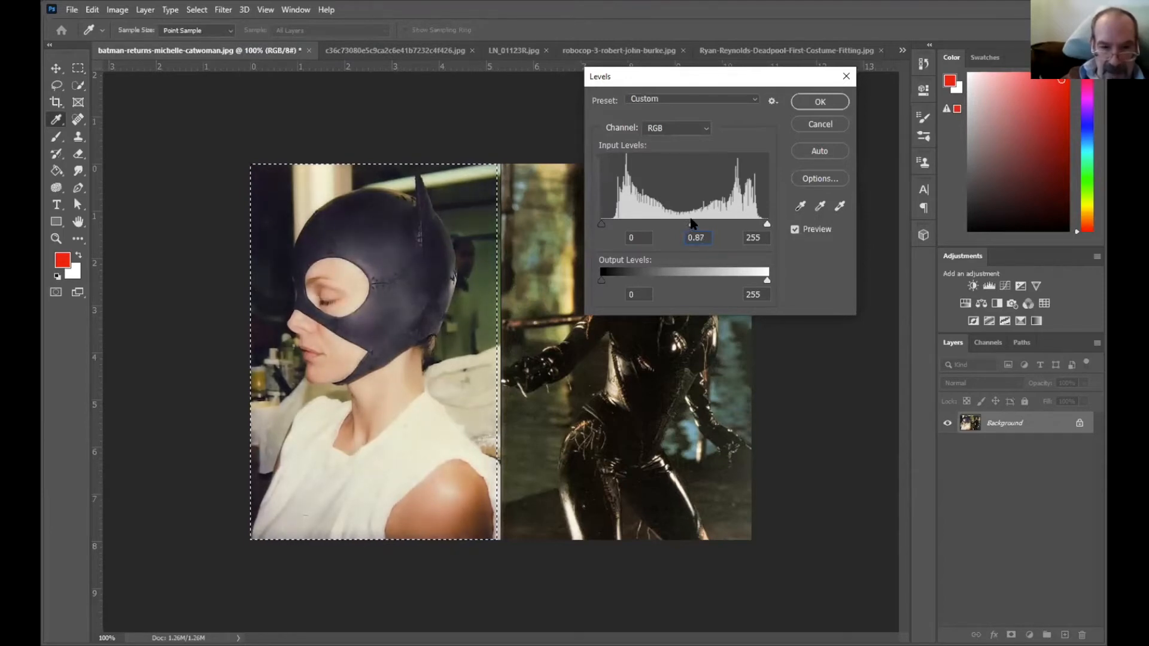
drag(690, 223, 690, 223)
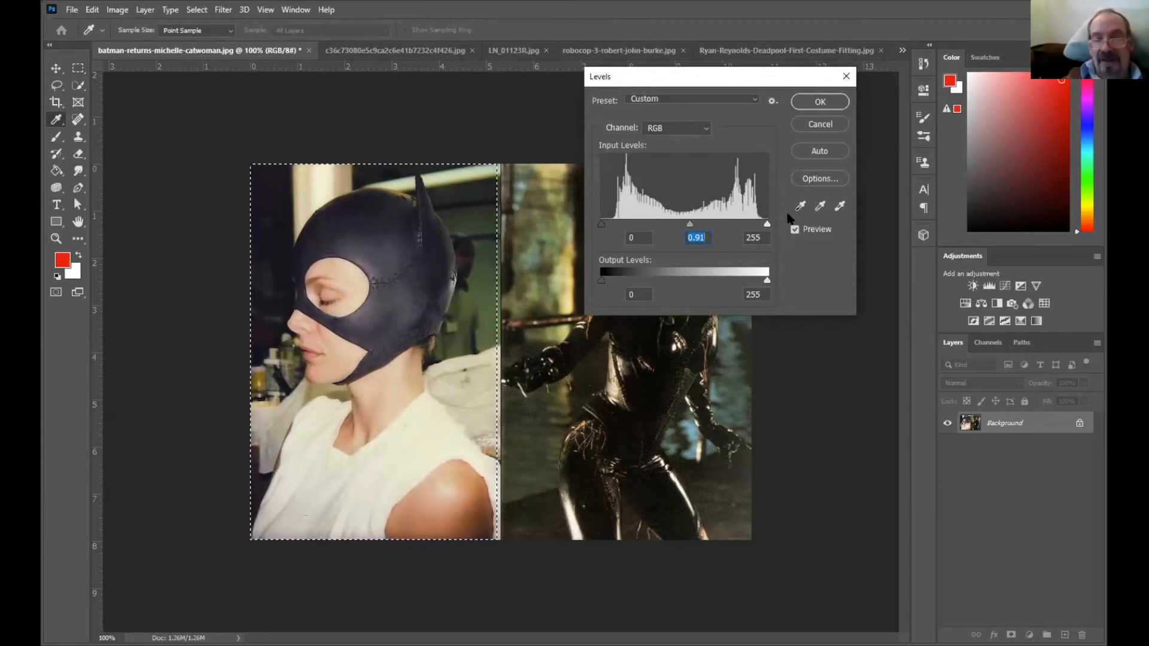
click(819, 103)
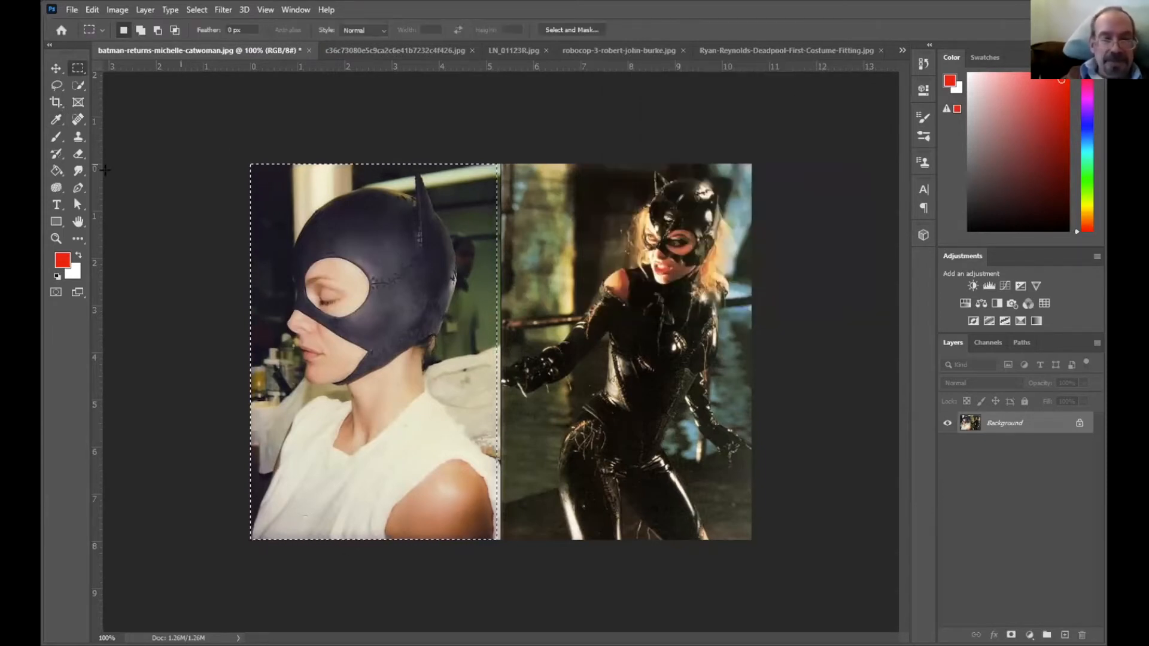
Burn the highlights of the white top in the left photo at 11% exposure.
click(57, 186)
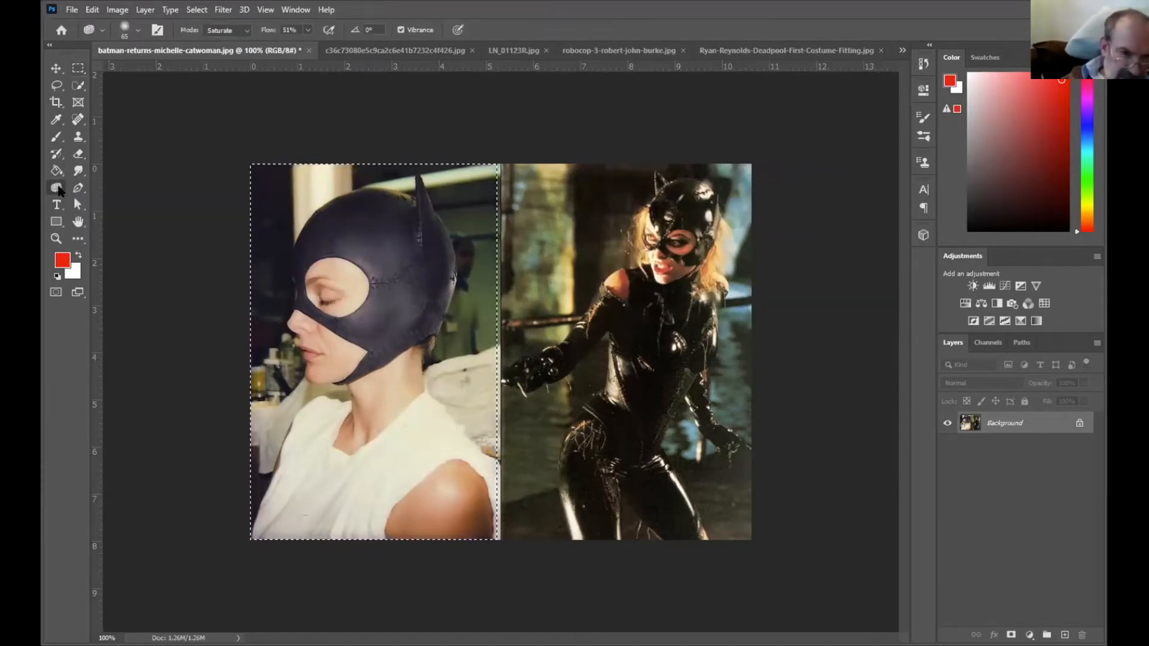
click(102, 201)
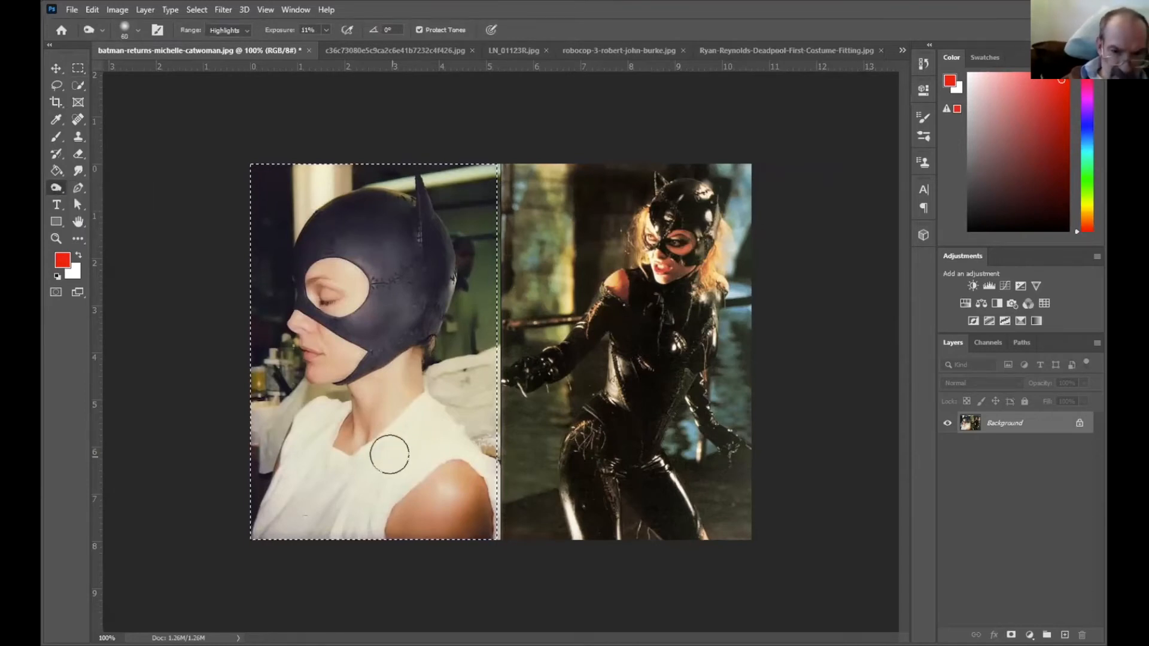
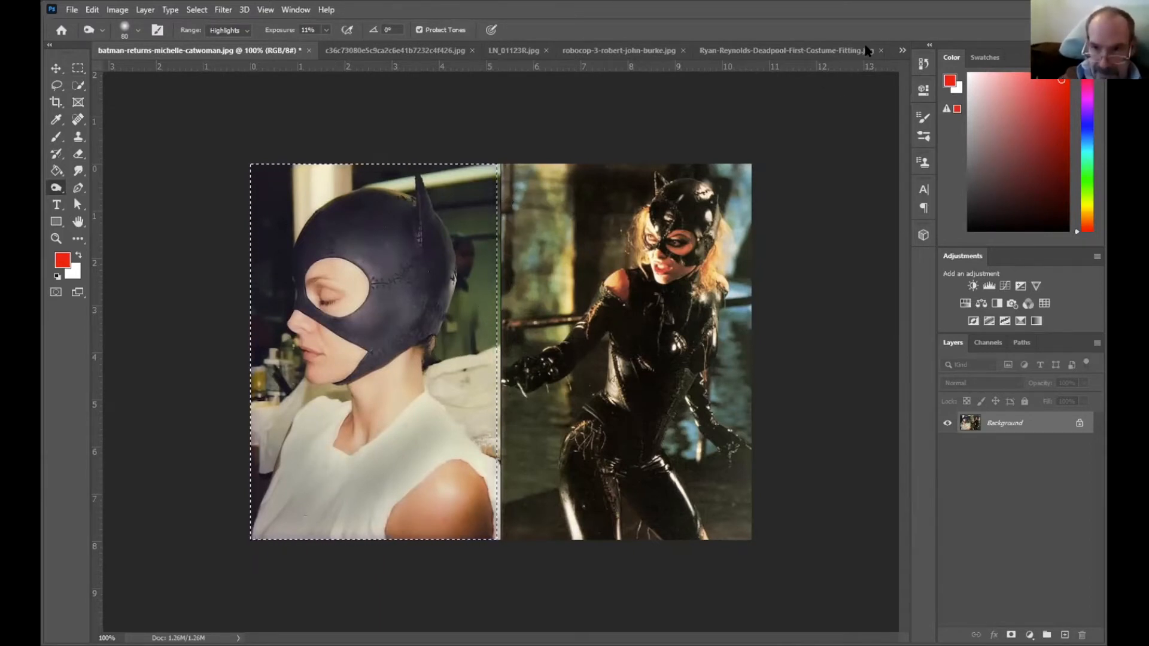
Switch to the image "05A. Best I could do copy.jpg" and activate the Dodge tool.
click(902, 50)
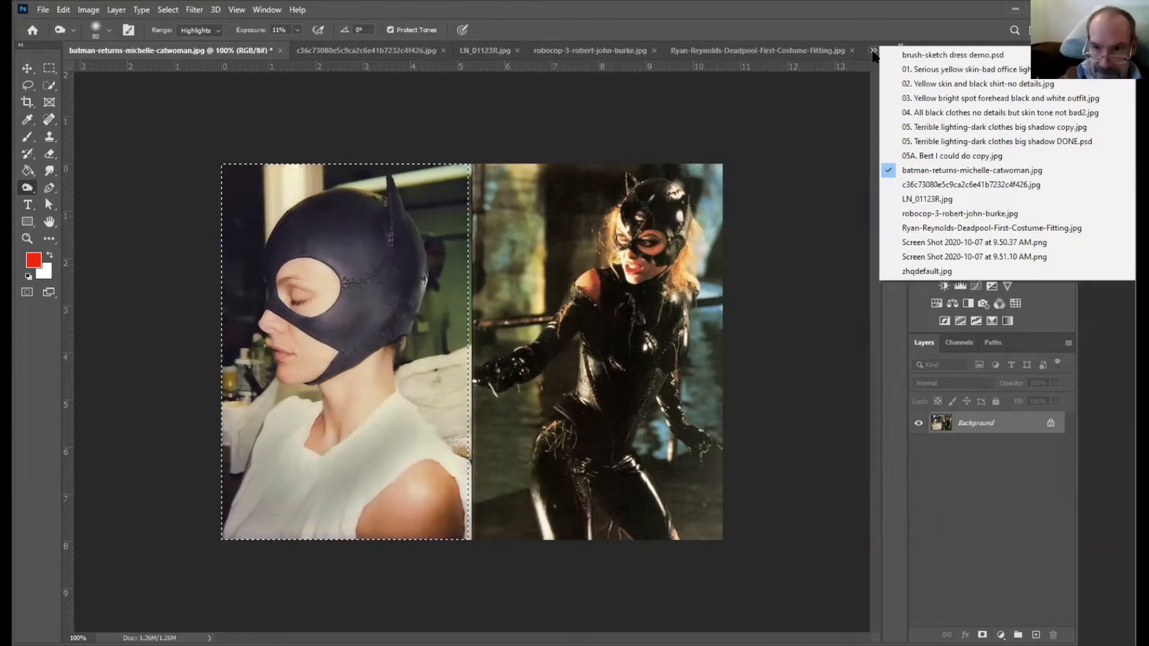
click(909, 155)
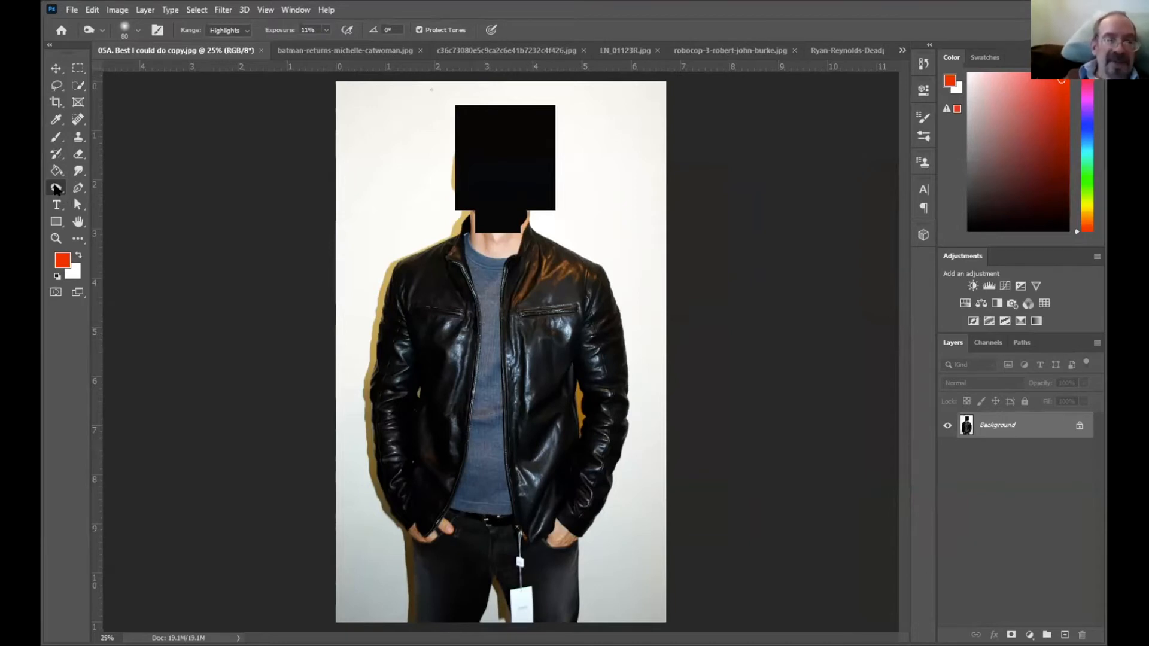
right_click(56, 188)
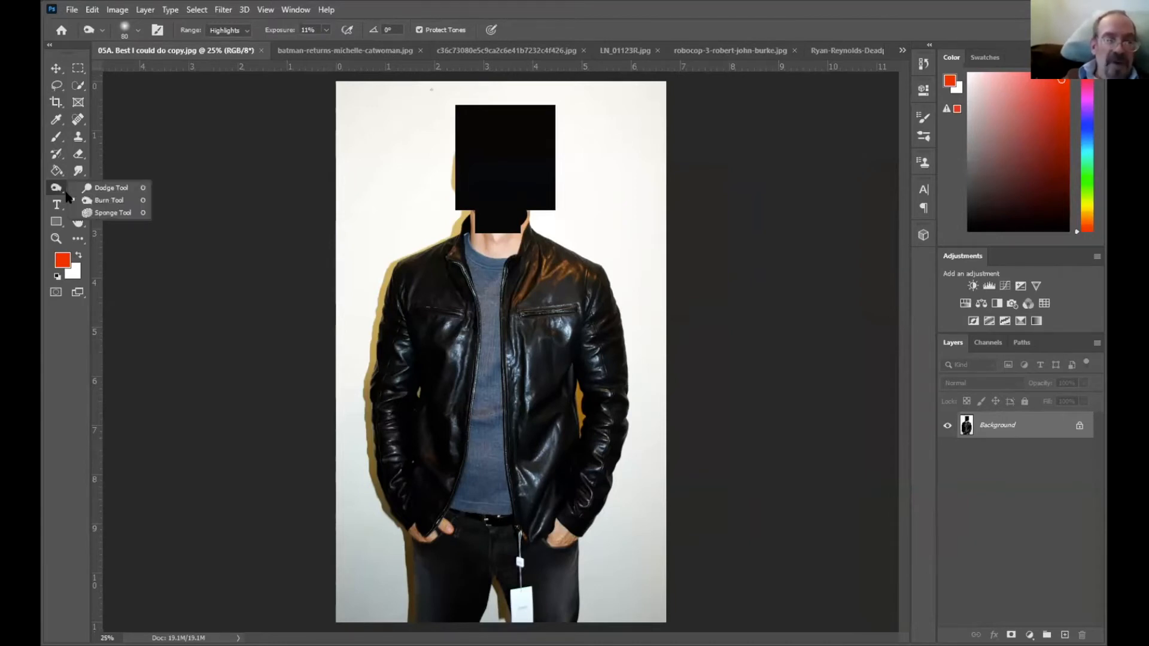
click(102, 189)
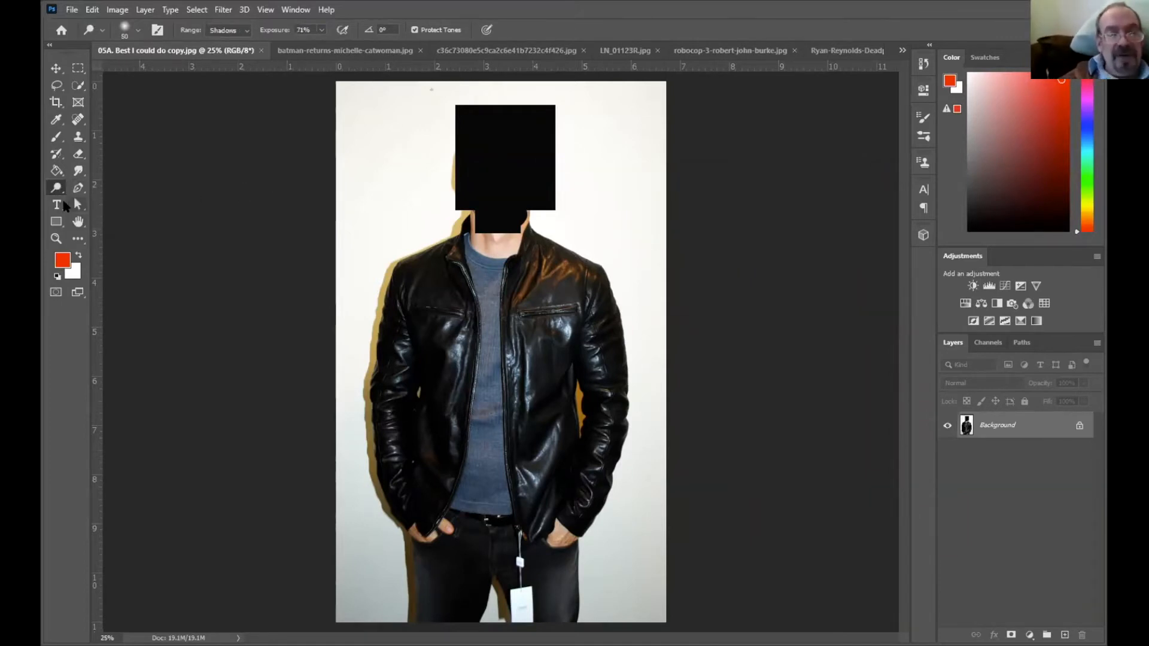
click(58, 191)
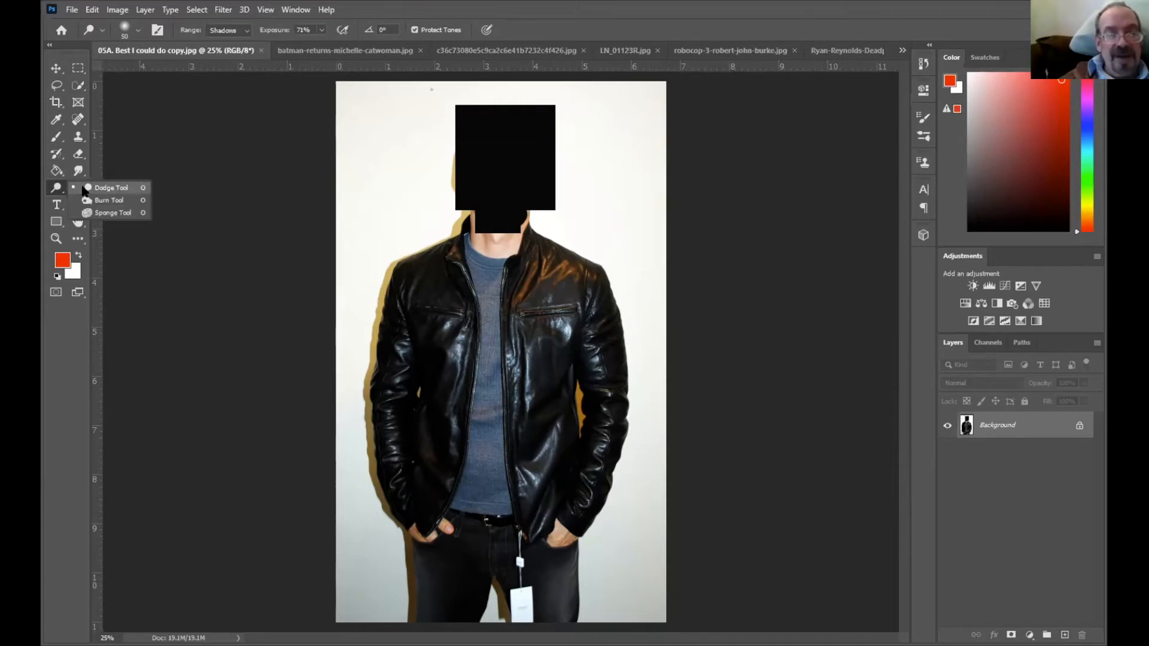
click(87, 189)
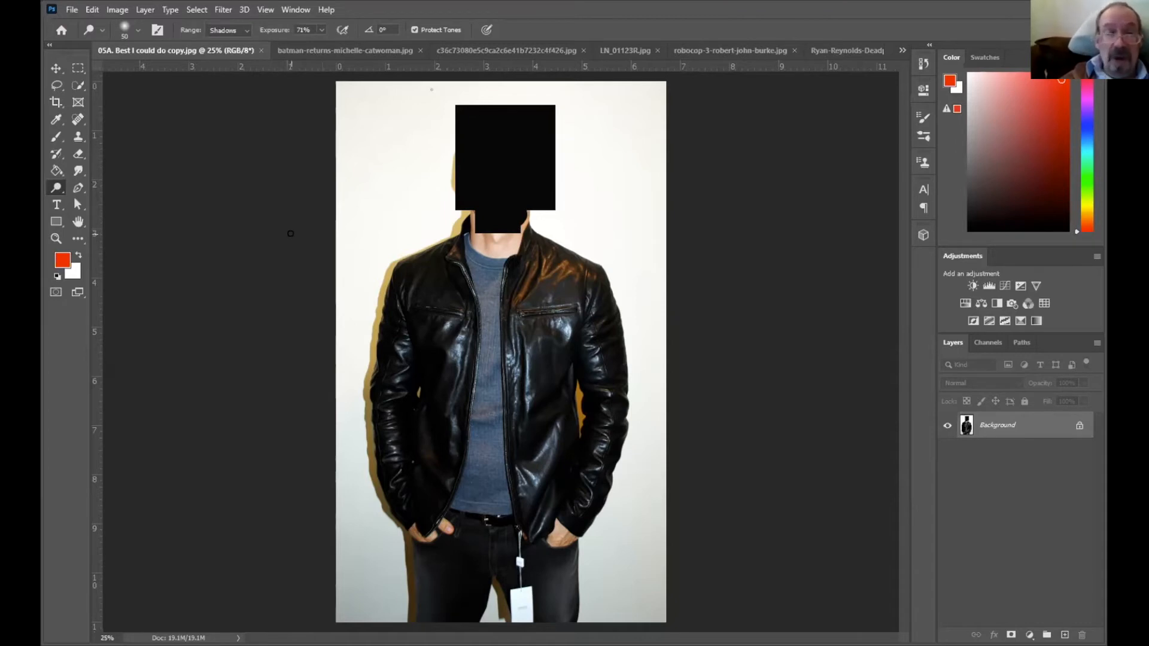
Check the image's dimensions and resolution, keeping its original size.
click(92, 11)
mouse_move(107, 10)
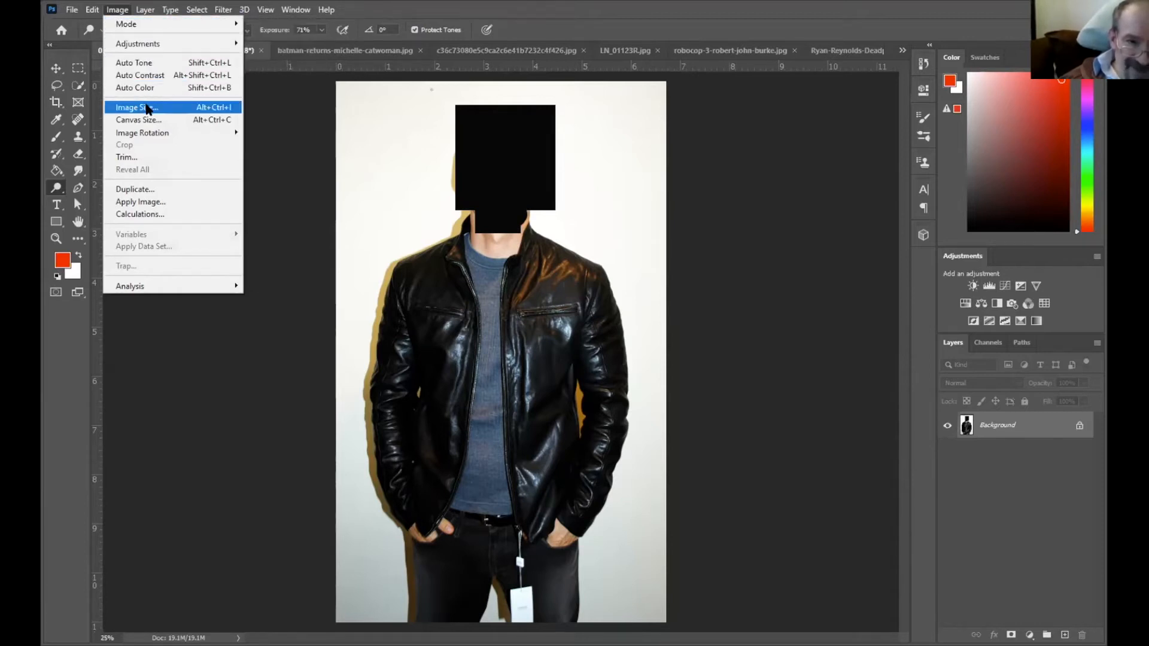
click(147, 108)
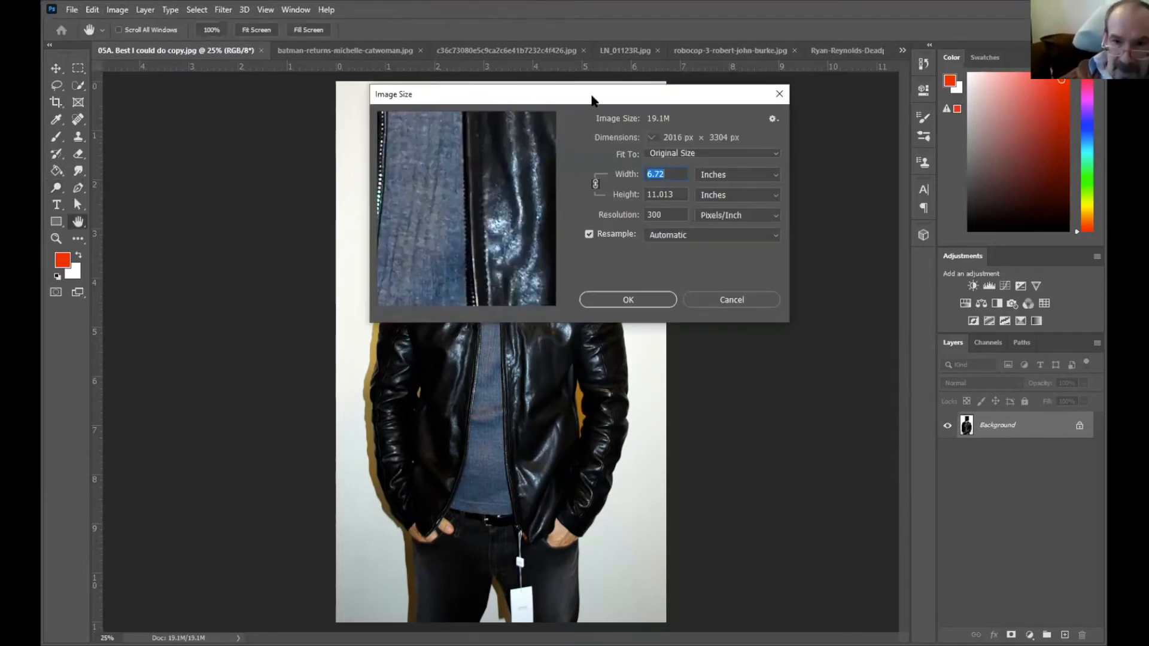
drag(583, 94, 434, 111)
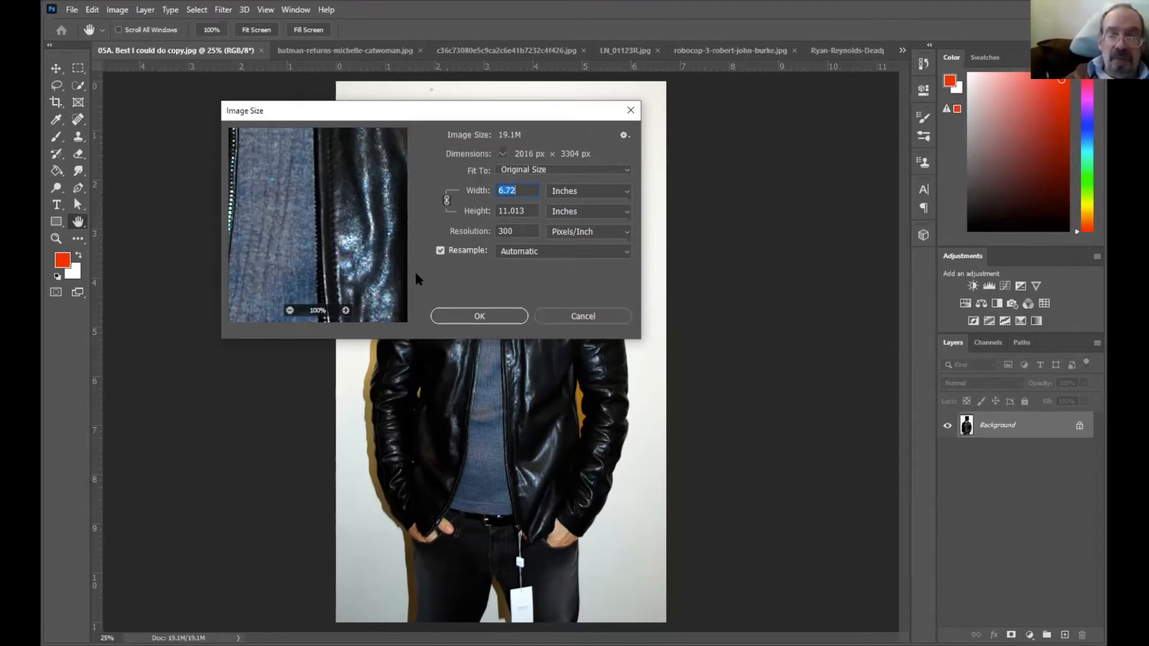
click(451, 317)
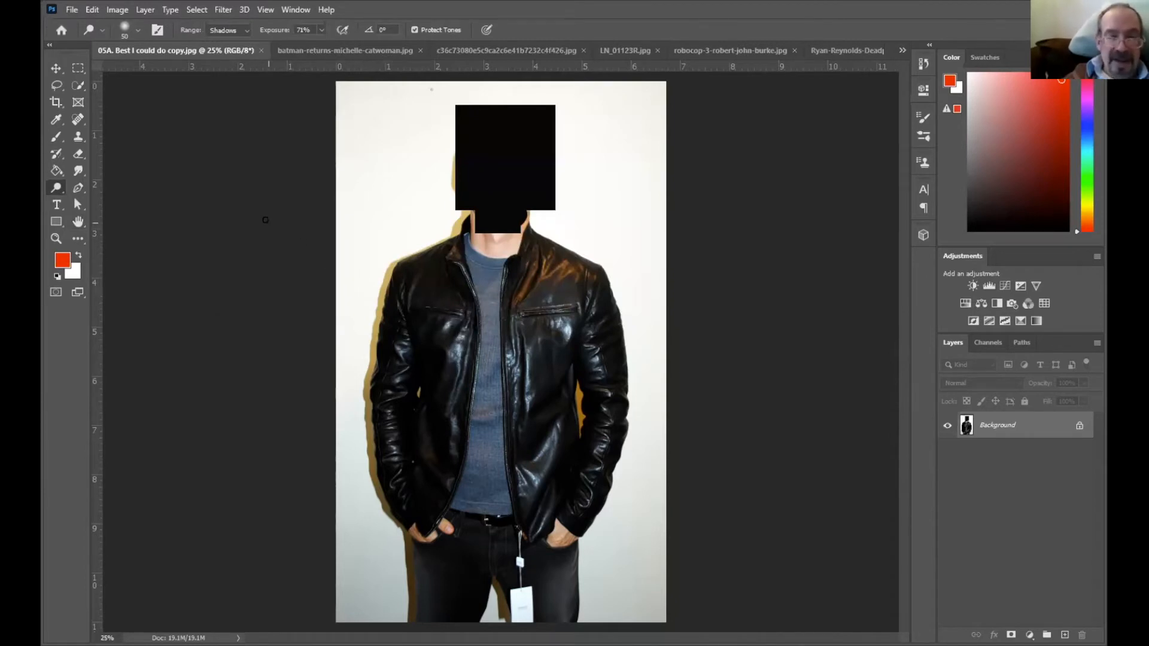
Enlarge the Dodge brush to 300 px.
click(136, 30)
drag(136, 72, 145, 73)
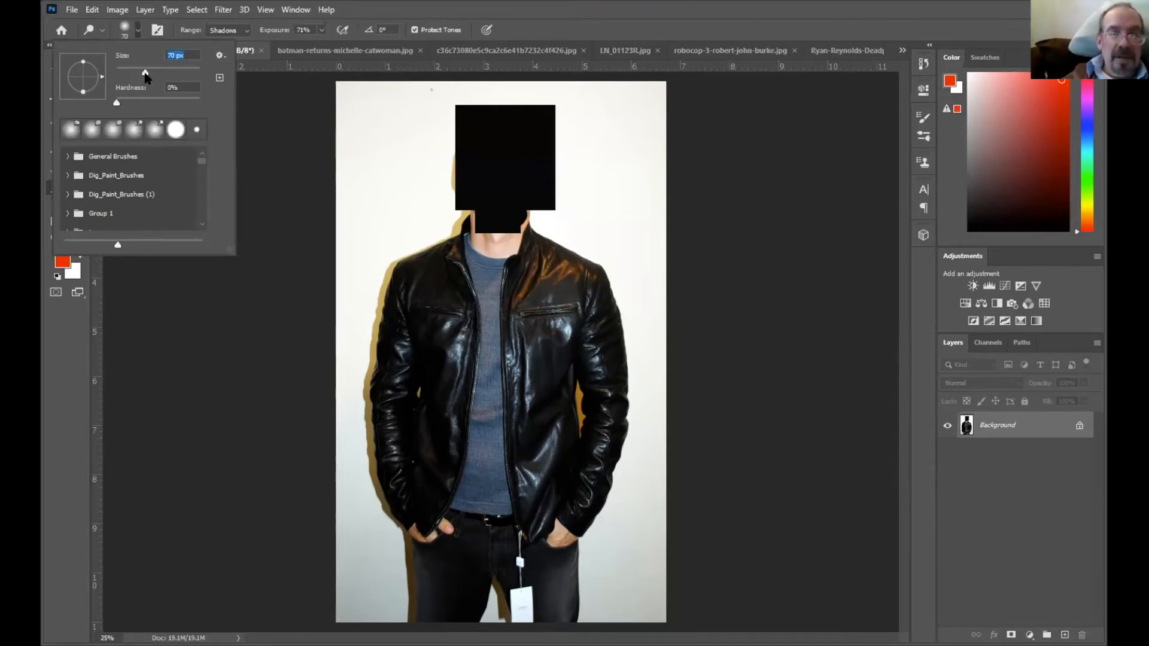
click(364, 15)
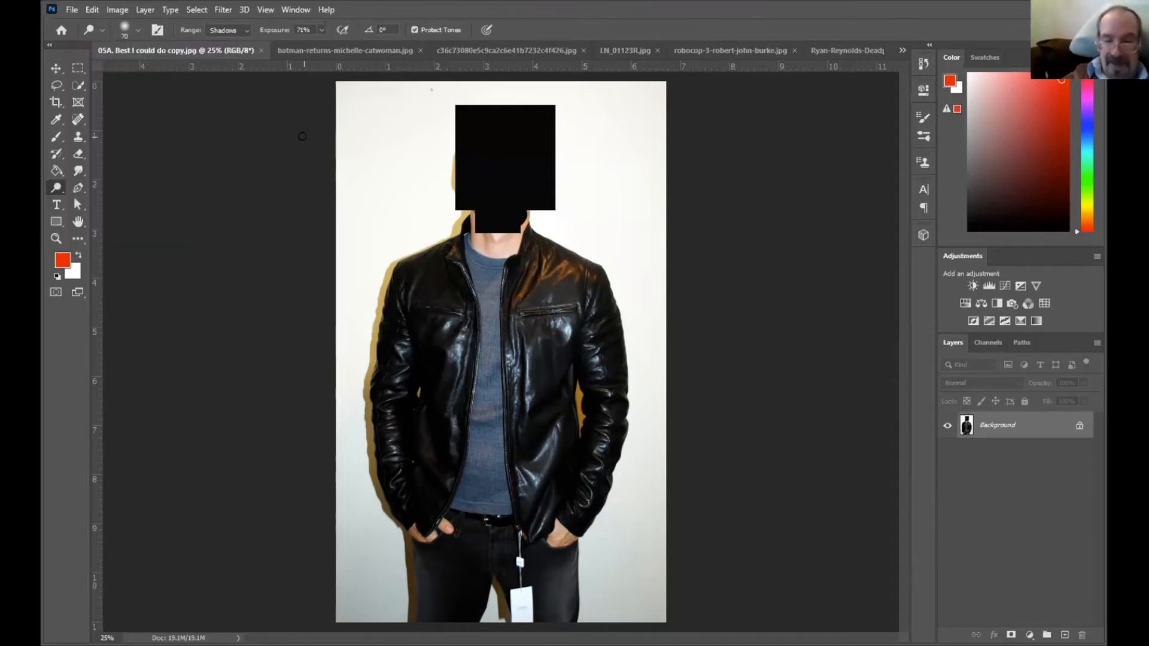
key(bracketright)
key(bracketright)
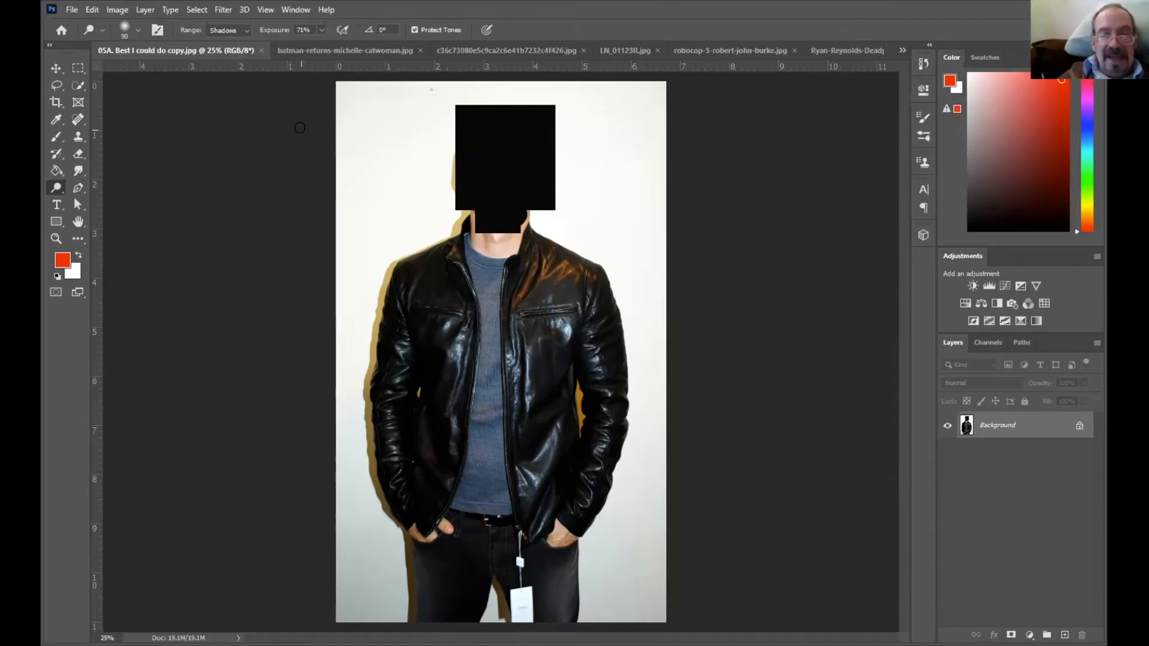
key(bracketright)
key(bracketright)
key(bracketright)
key(bracketright)
key(bracketright)
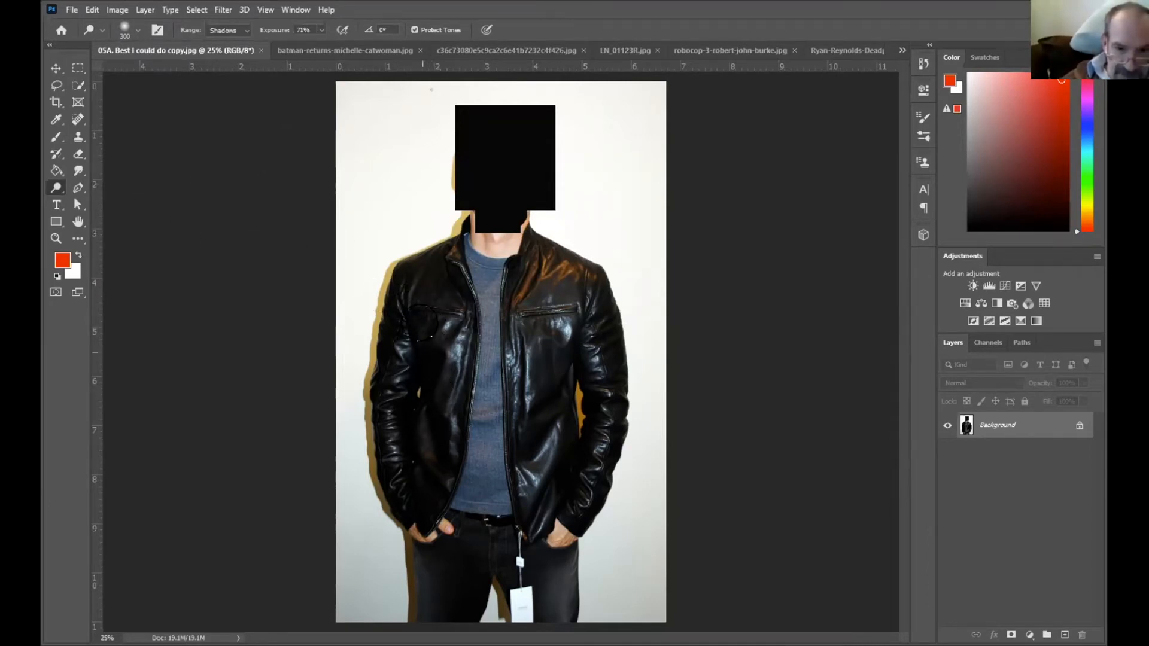
Dodge the shadows of the black leather jacket's front and the dark jeans at 71% exposure.
mouse_move(428, 447)
mouse_down()
mouse_move(420, 285)
mouse_move(466, 353)
mouse_move(430, 277)
mouse_move(443, 320)
mouse_move(413, 336)
mouse_move(428, 284)
mouse_move(433, 357)
mouse_move(441, 282)
mouse_up()
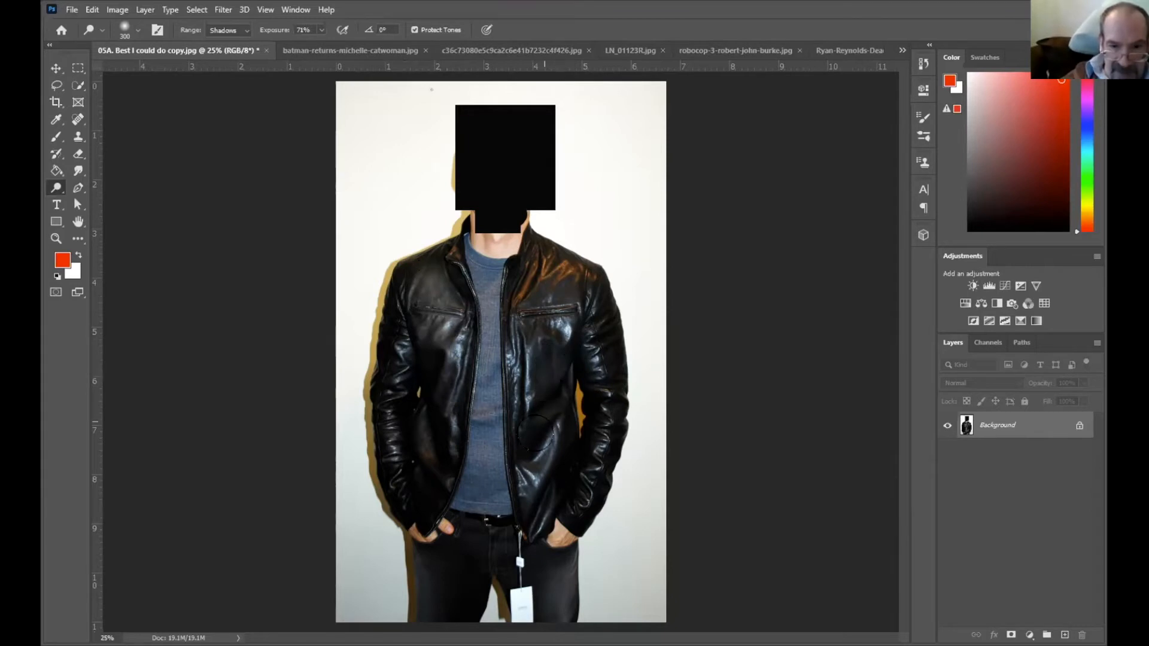
mouse_move(533, 421)
mouse_down()
mouse_move(536, 453)
mouse_move(548, 456)
mouse_up()
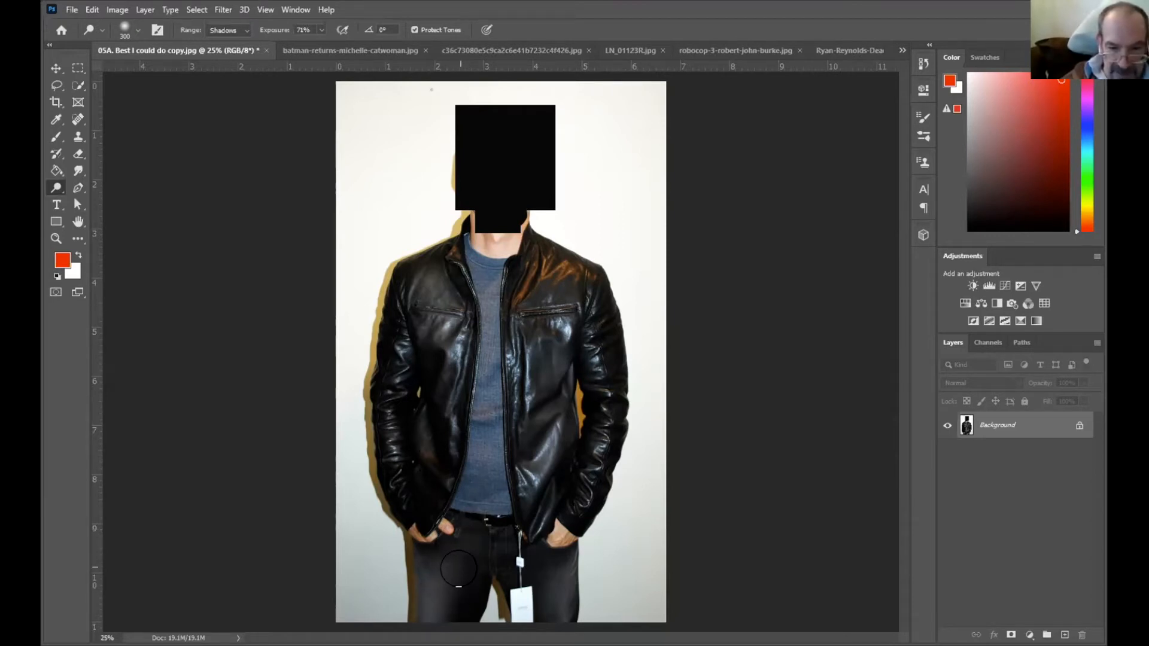
drag(478, 566, 458, 603)
mouse_move(454, 547)
mouse_down()
mouse_move(445, 574)
mouse_move(435, 547)
mouse_up()
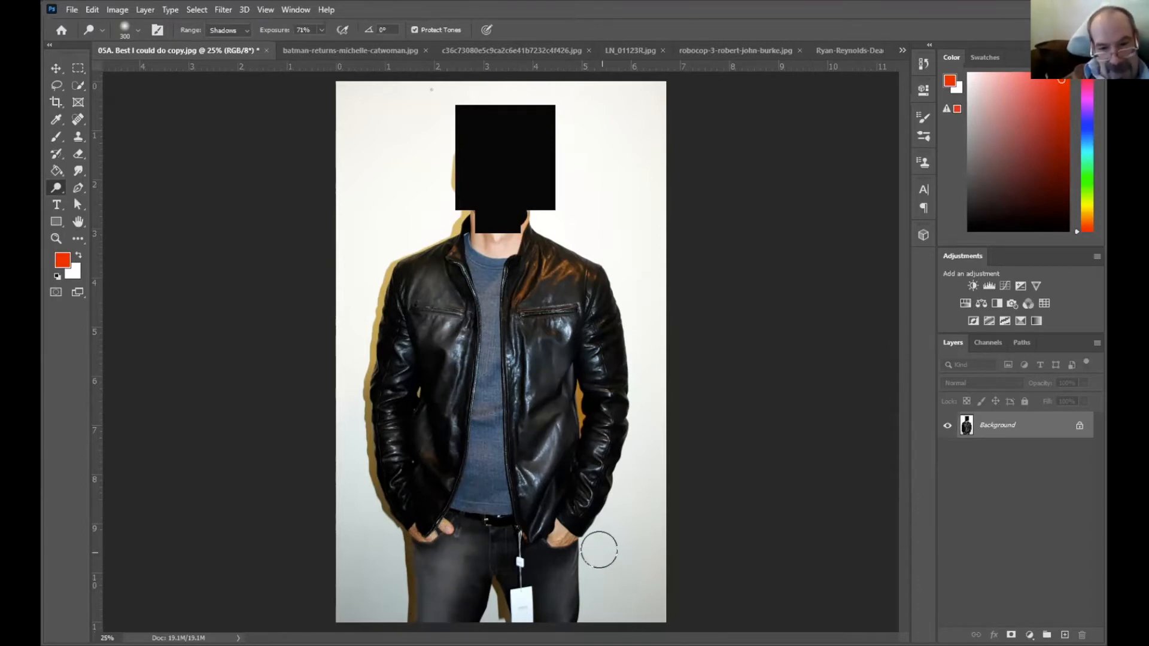
drag(475, 551, 441, 603)
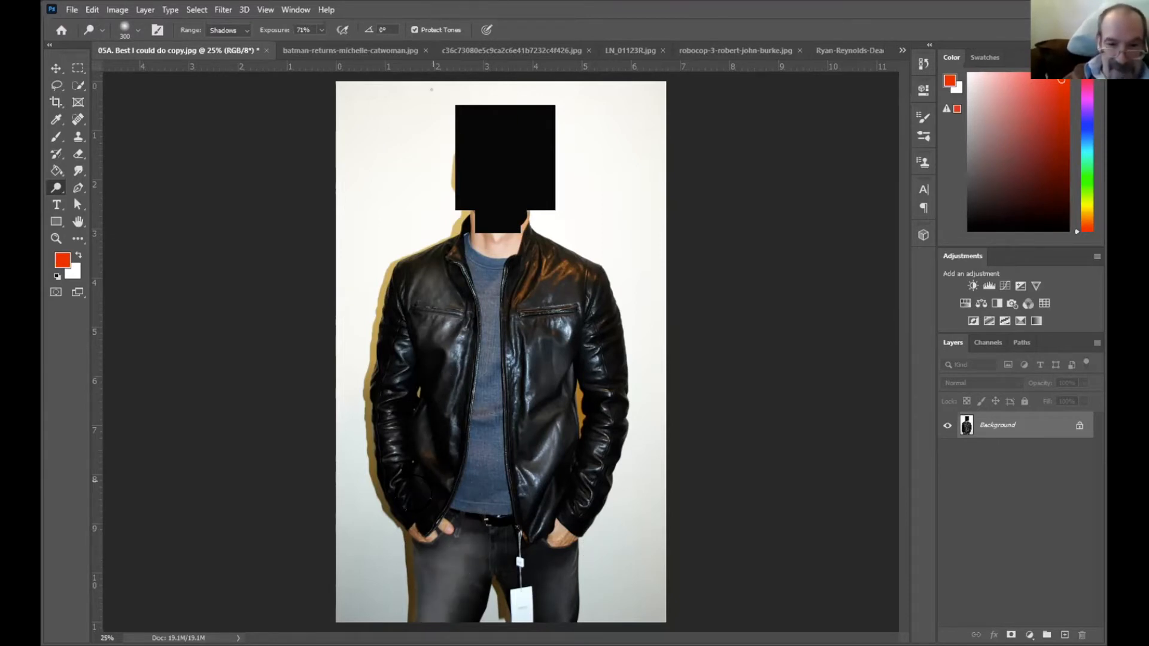
Step back through the last Dodge strokes in the history and dodge the lower front of the jacket again.
click(923, 64)
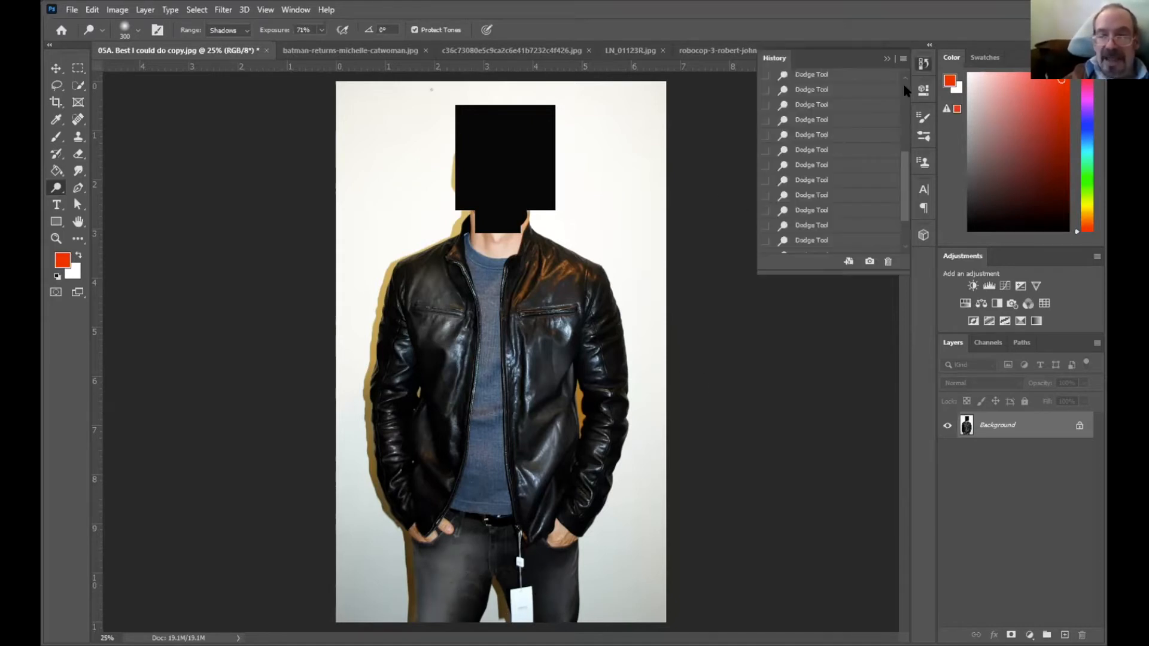
click(834, 227)
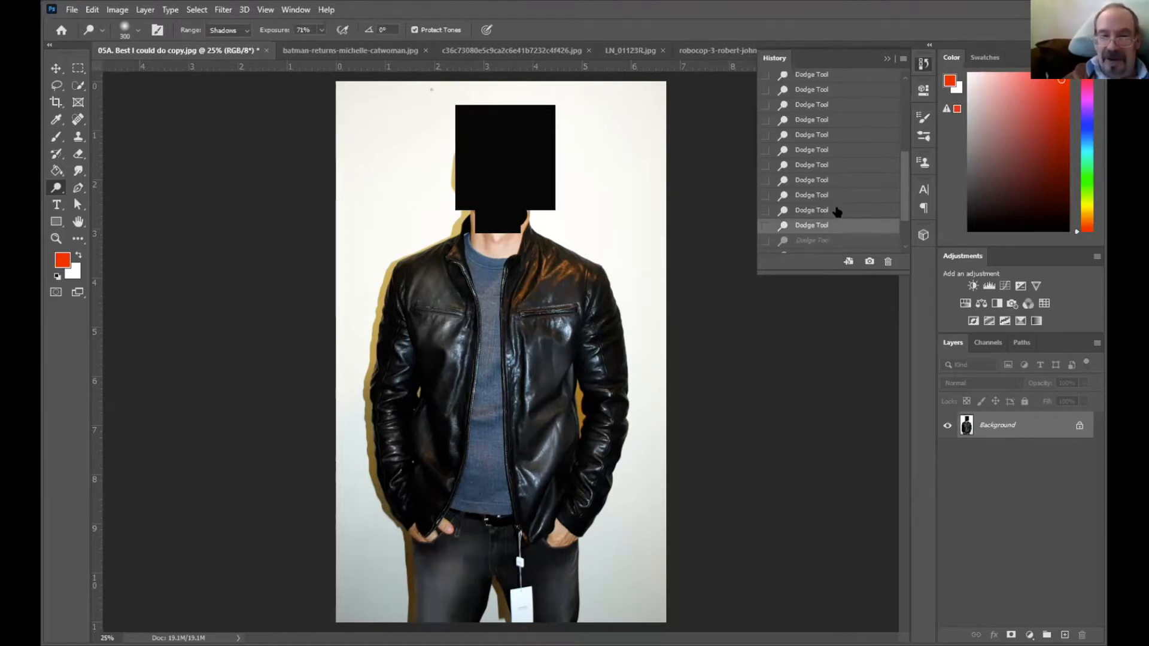
click(836, 210)
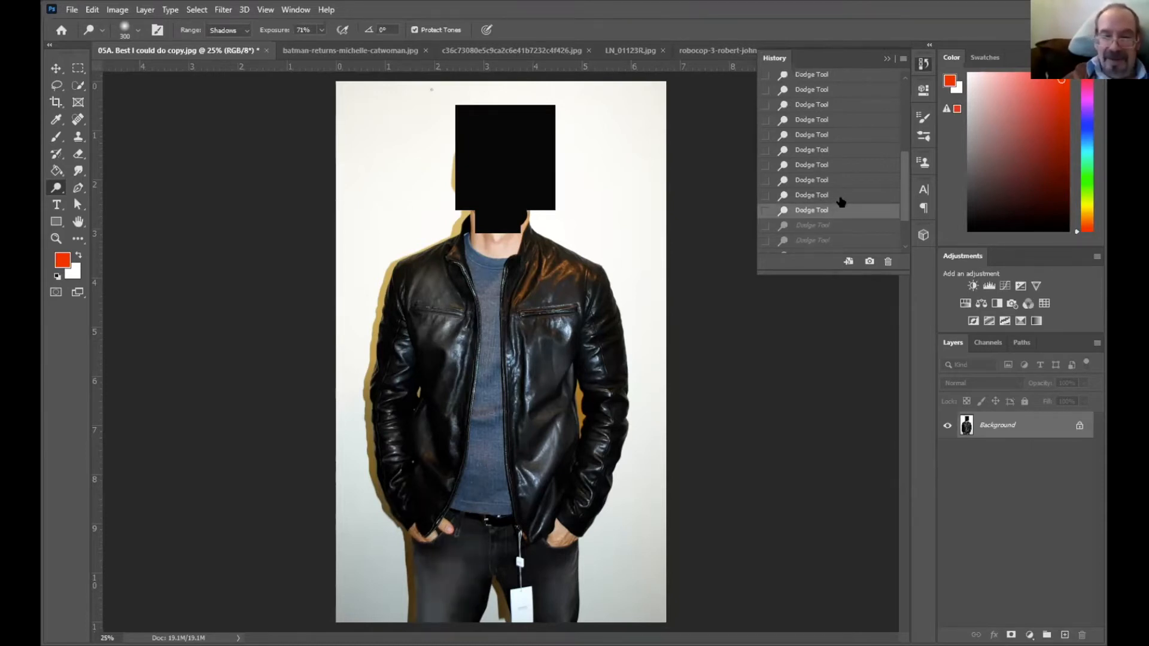
click(836, 196)
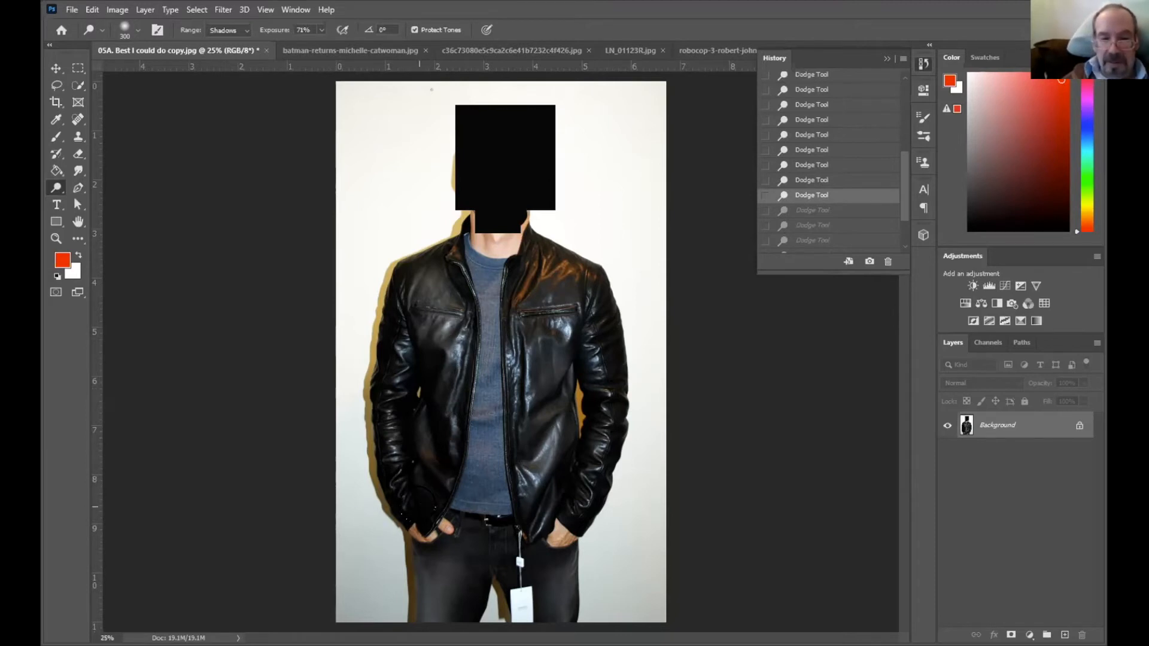
click(430, 488)
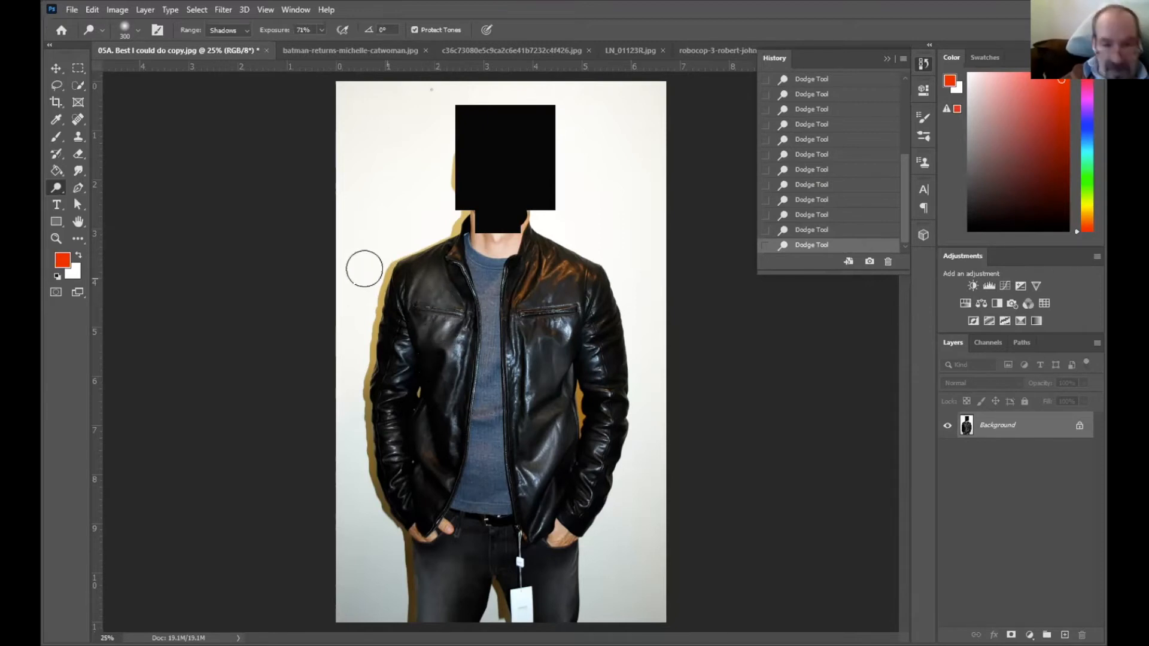
Saturate the jacket's upper chest with the Sponge tool, using a 250 px brush at 51% flow.
right_click(57, 192)
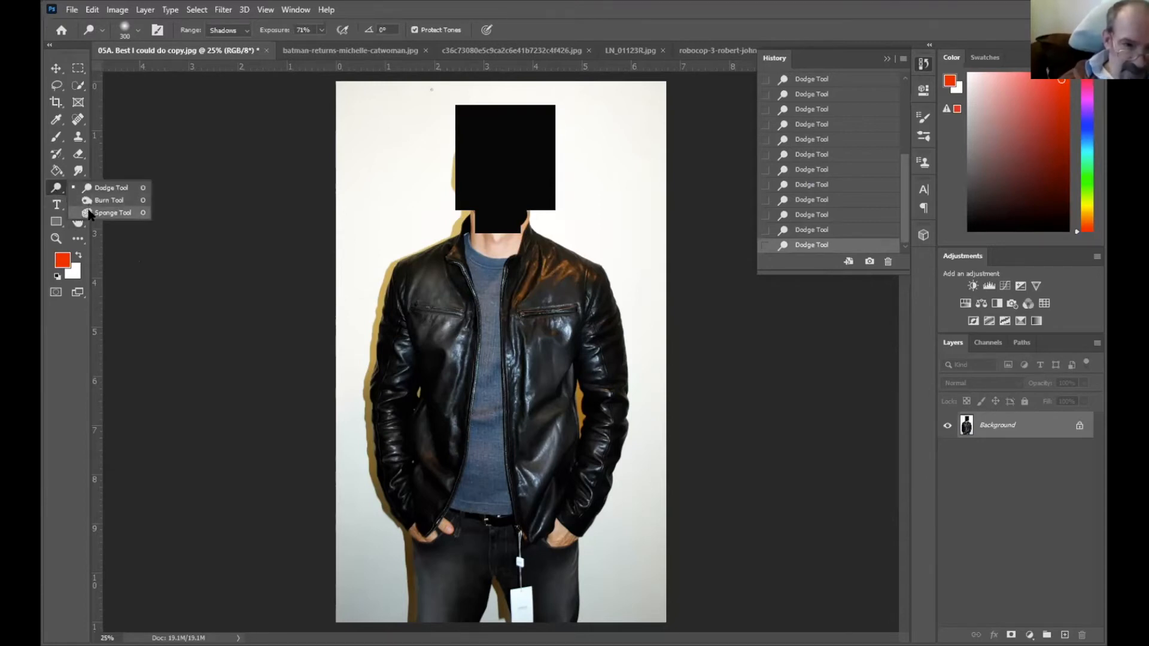
click(110, 213)
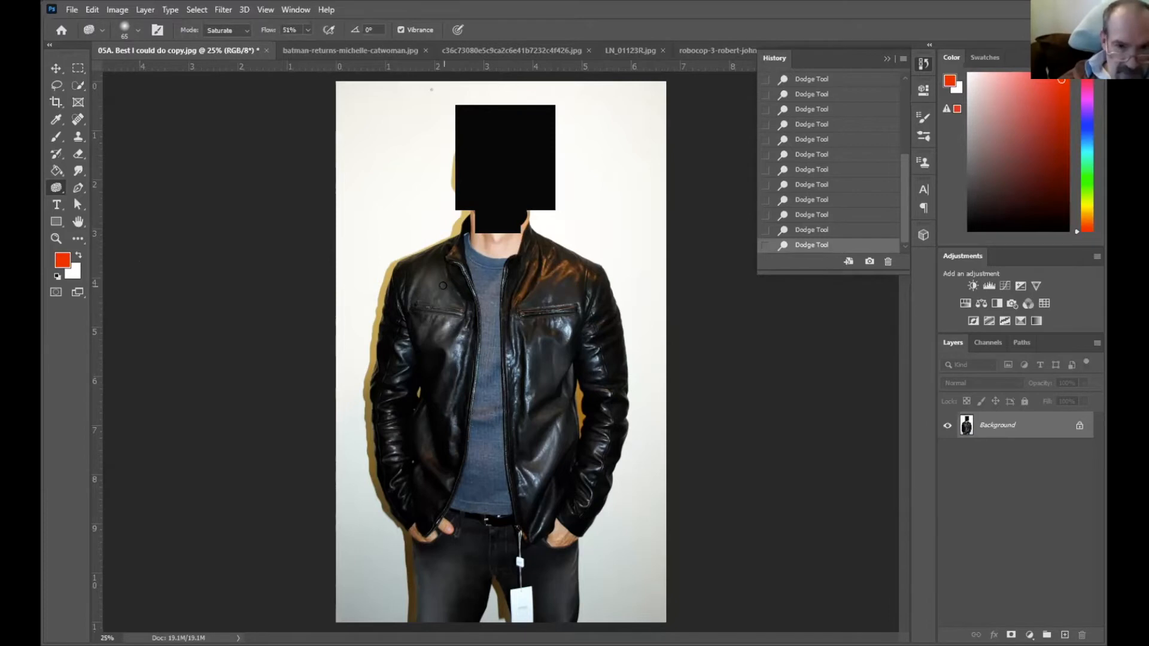
key(bracketright)
key(bracketright)
key(bracketright)
key(bracketright)
key(bracketright)
key(bracketright)
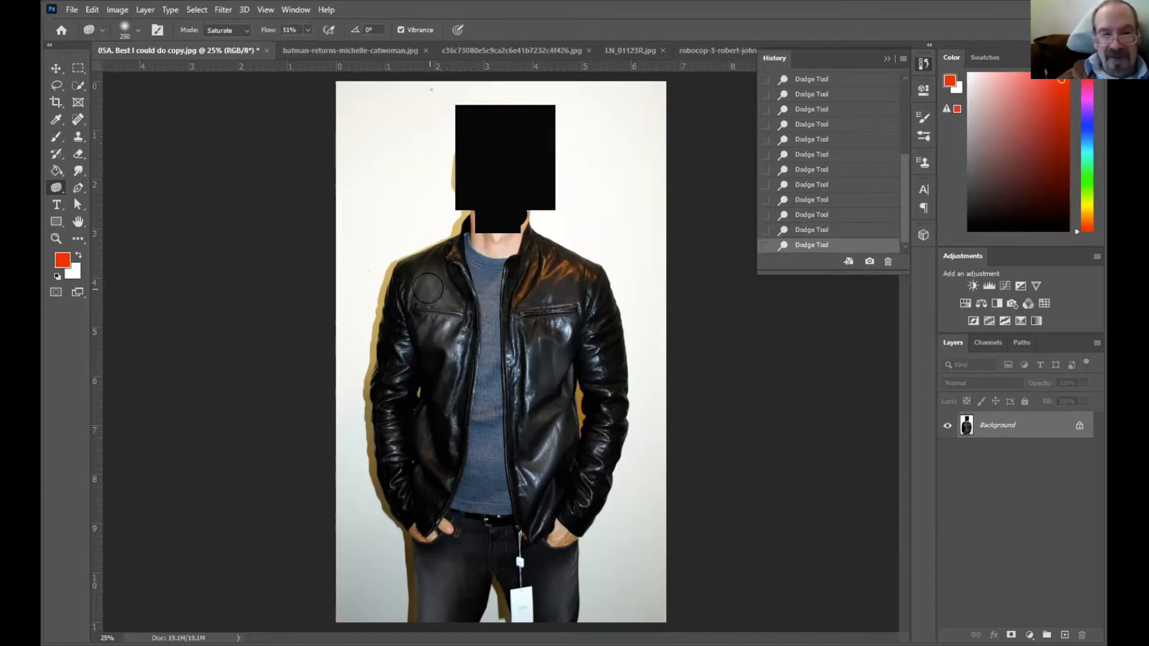
mouse_move(430, 293)
mouse_down()
mouse_move(443, 322)
mouse_move(430, 293)
mouse_up()
mouse_move(430, 293)
mouse_down()
mouse_move(423, 281)
mouse_move(441, 291)
mouse_up()
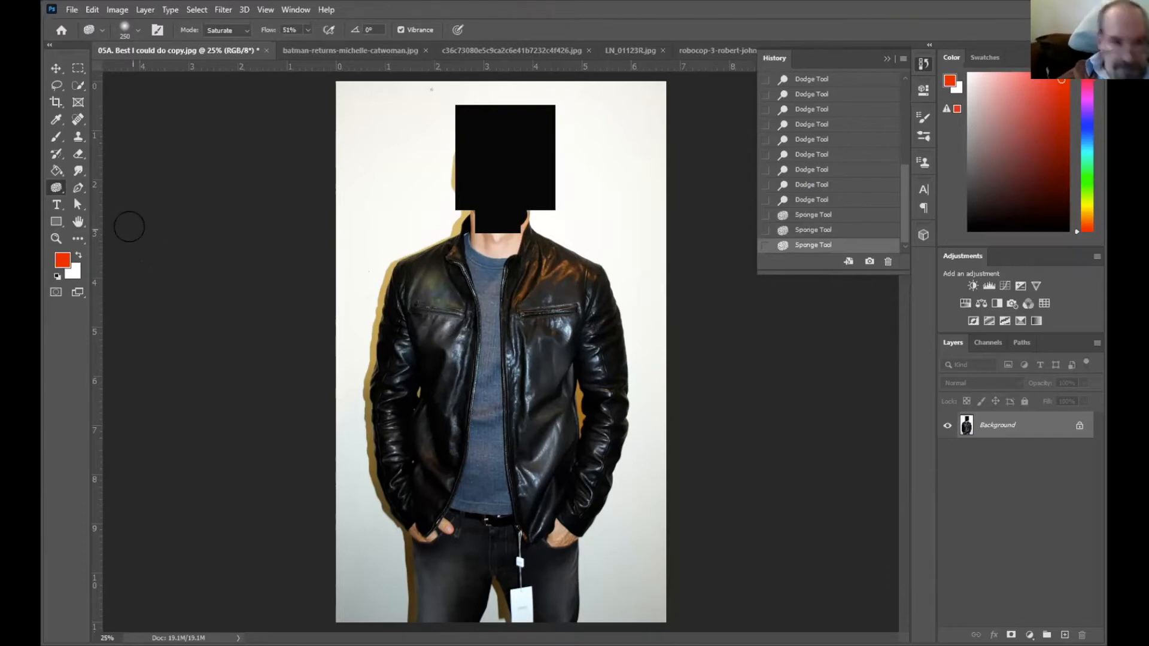
Burn the highlights on the jacket's left upper chest with the Burn tool, using a 175 px brush at 11% exposure.
right_click(58, 189)
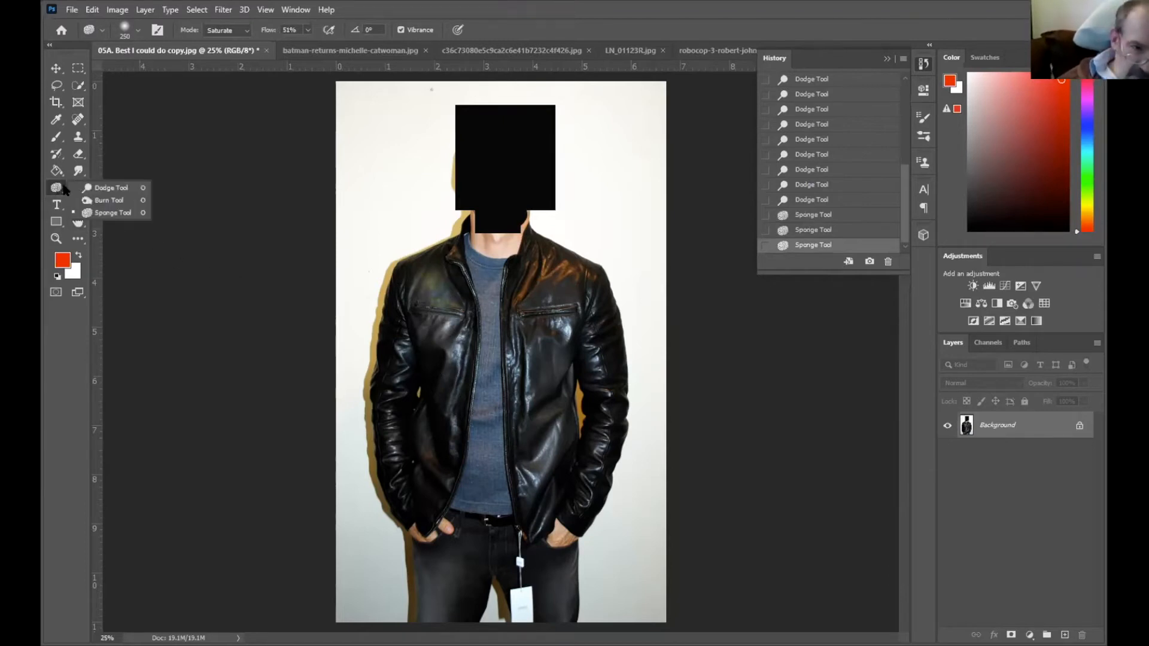
click(99, 201)
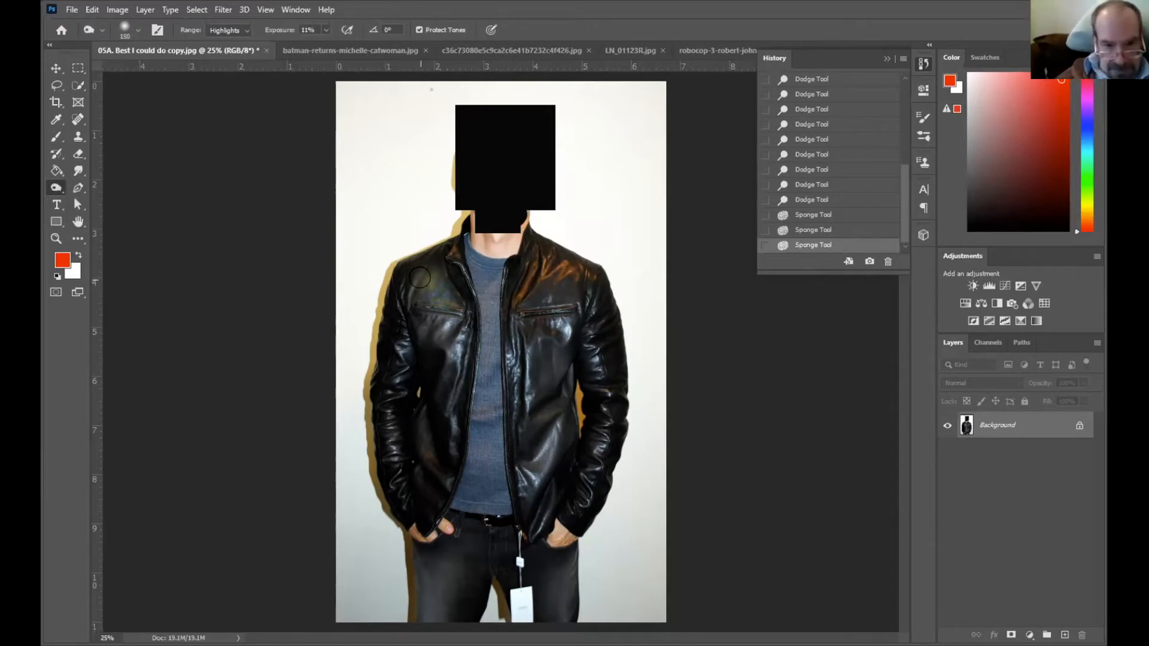
key(bracketright)
key(bracketright)
key(bracketright)
mouse_move(437, 299)
mouse_down()
mouse_move(441, 315)
mouse_move(430, 289)
mouse_move(445, 318)
mouse_up()
drag(425, 270, 443, 325)
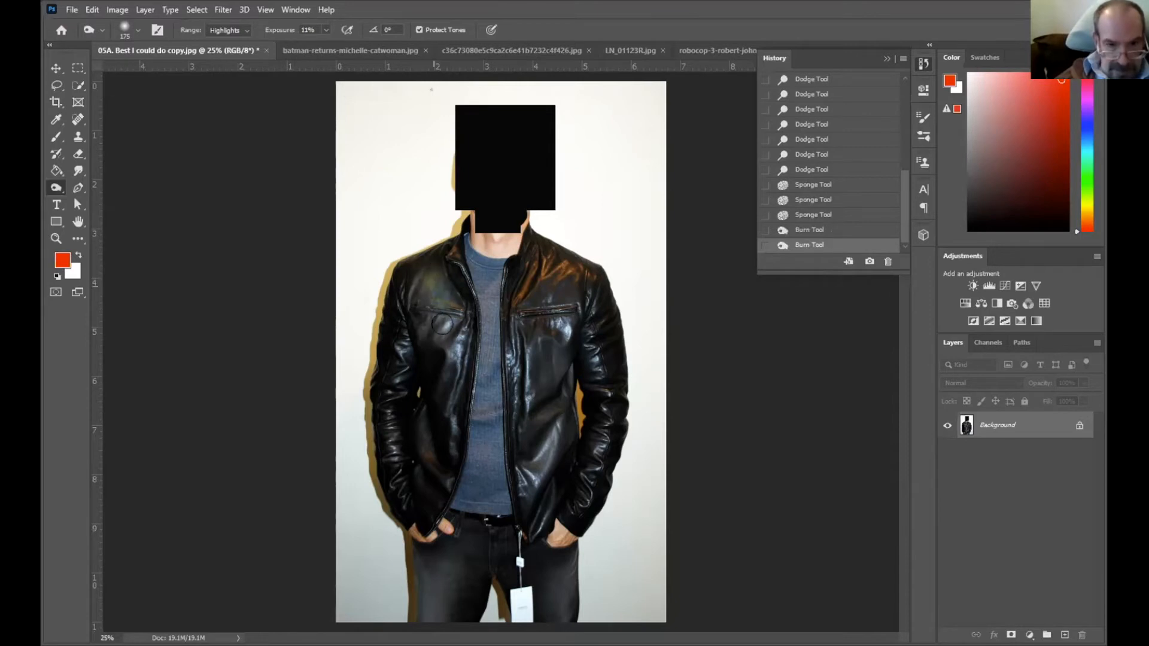
mouse_move(422, 283)
mouse_down()
mouse_move(439, 341)
mouse_move(432, 281)
mouse_up()
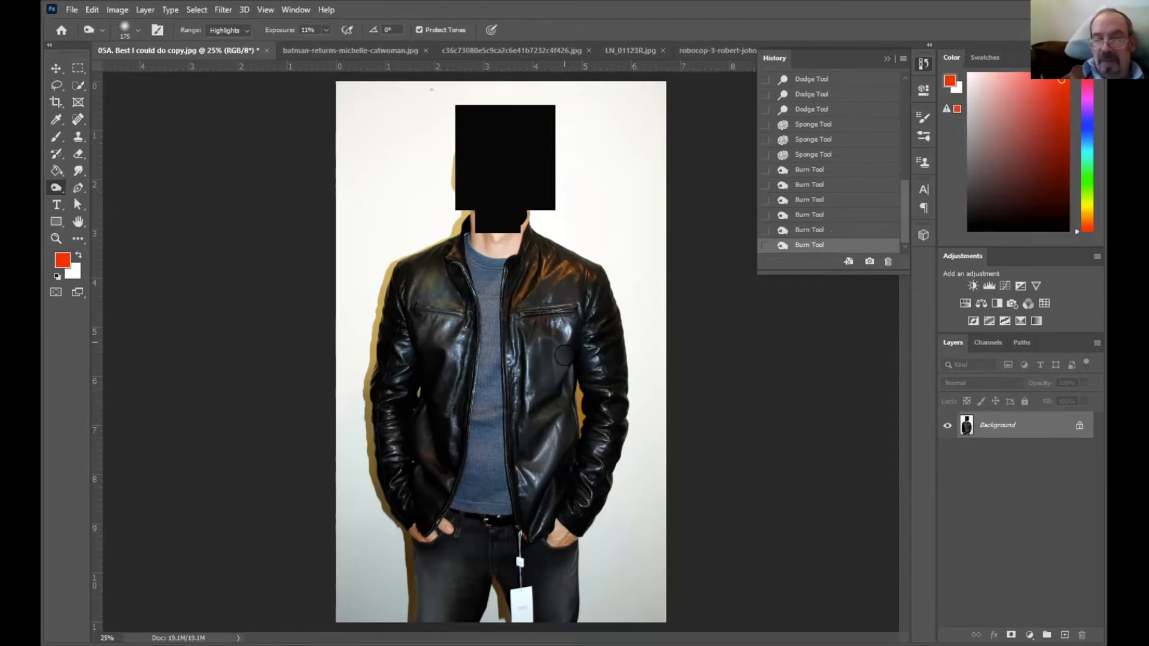
Compare the photo's opened state with the final Burn stroke in the history, ending on the latest state.
scroll(807, 185, up, 3)
scroll(807, 185, up, 3)
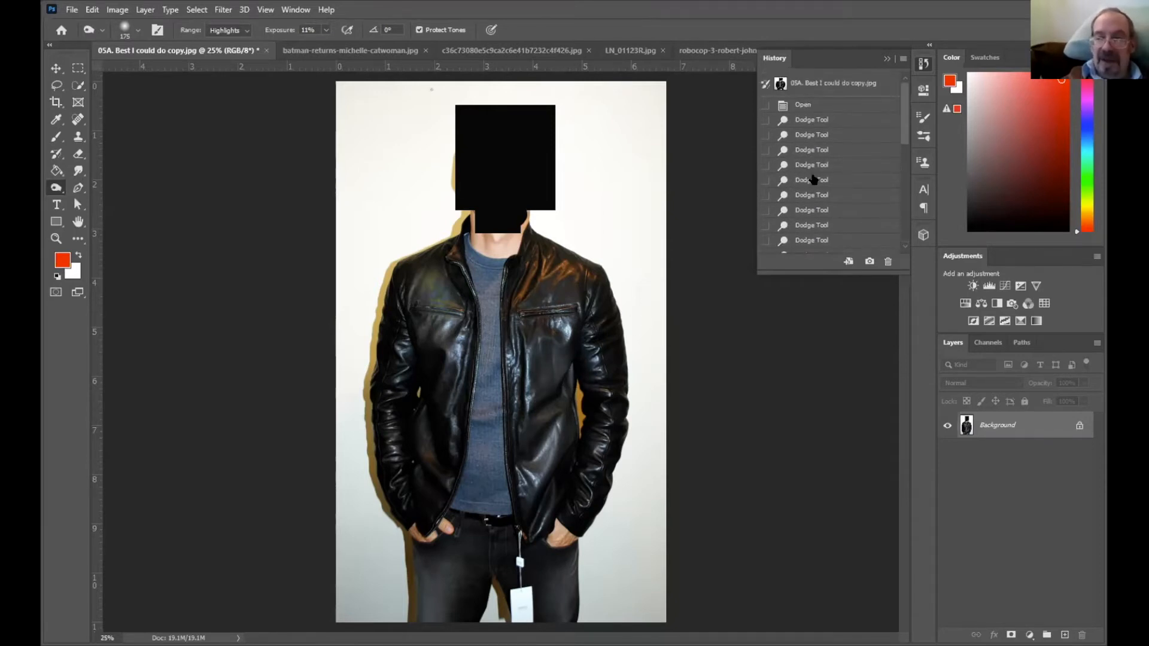
click(832, 108)
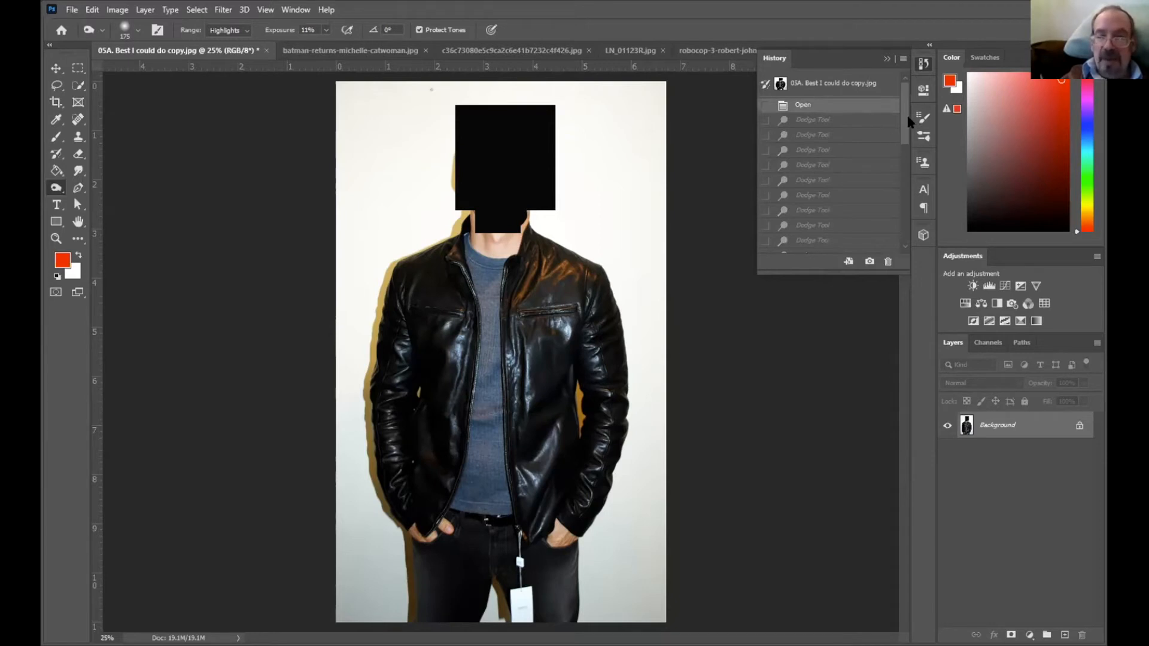
drag(905, 121, 909, 245)
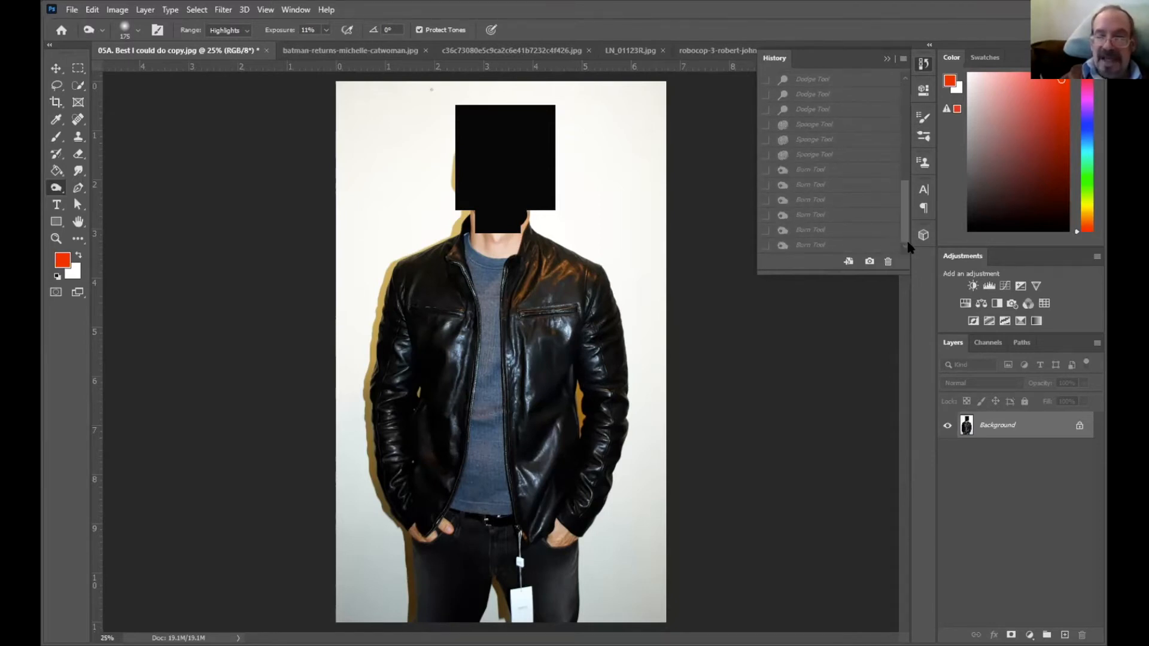
click(810, 245)
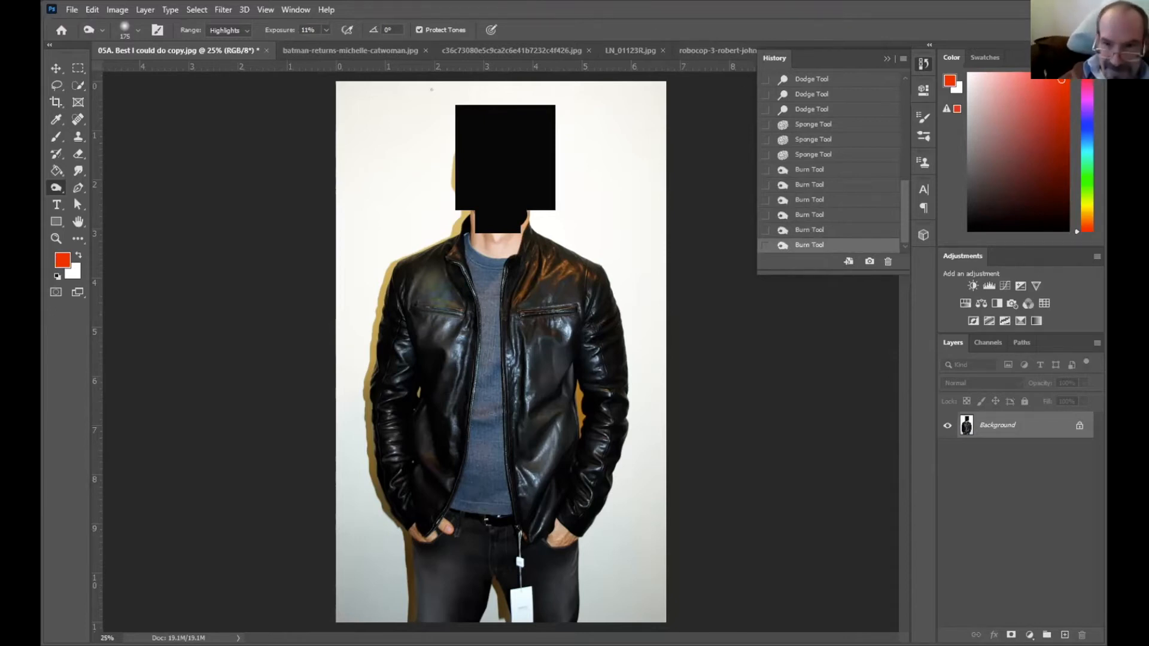
Switch to "05. Terrible lighting-dark clothes big shadow DONE.psd" and hide all its Levels and Color Balance adjustment layers.
click(887, 58)
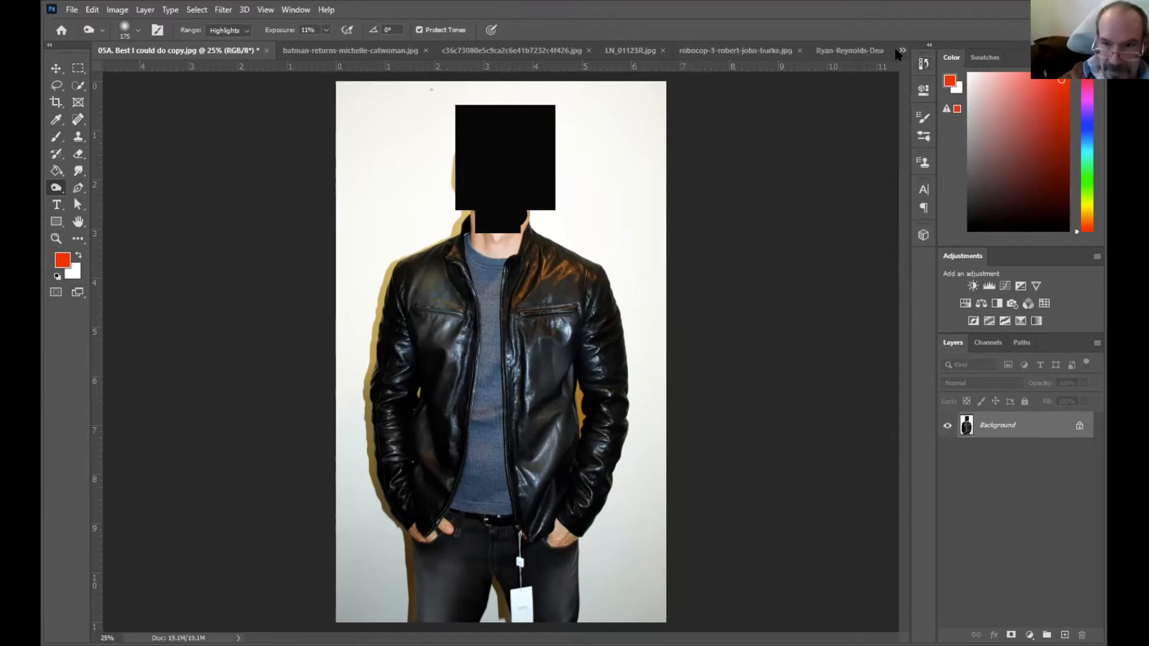
click(903, 52)
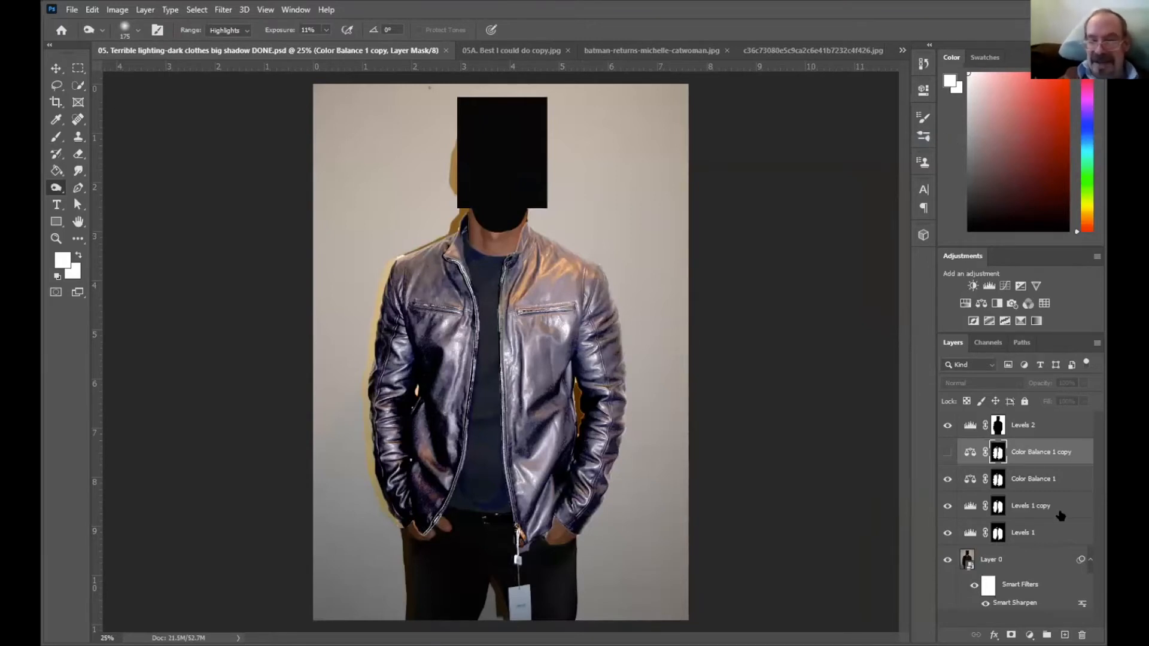
drag(950, 539, 946, 426)
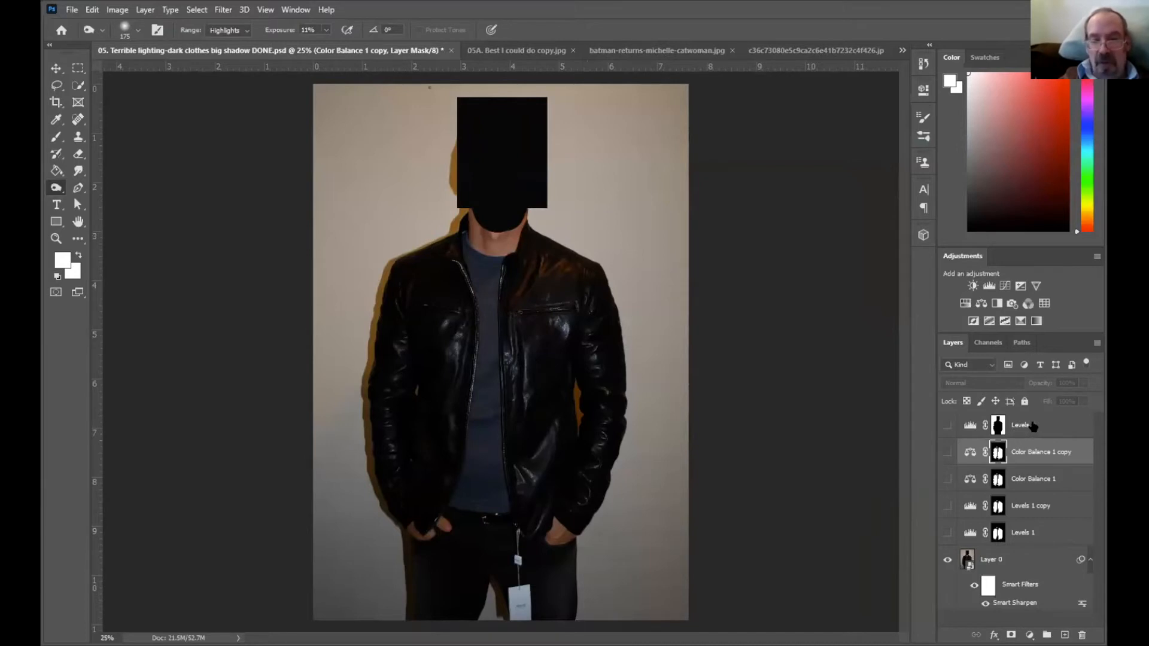
Delete all the Levels and Color Balance layers and remove the Smart Sharpen filter from Layer 0.
click(1035, 535)
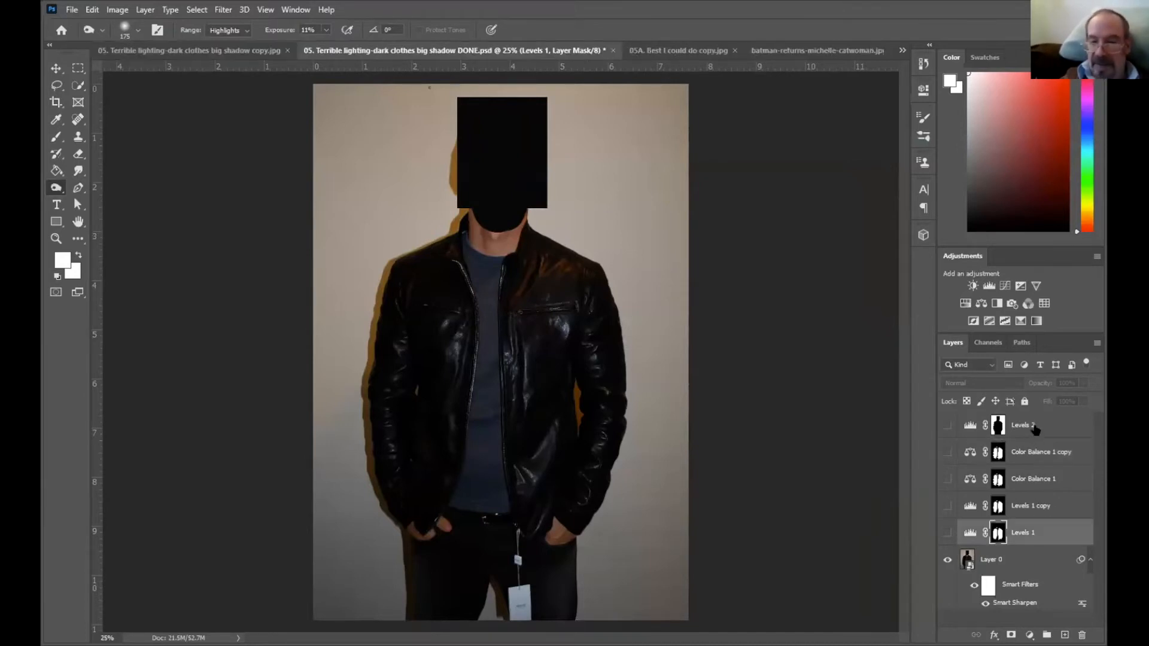
shift+click(1036, 429)
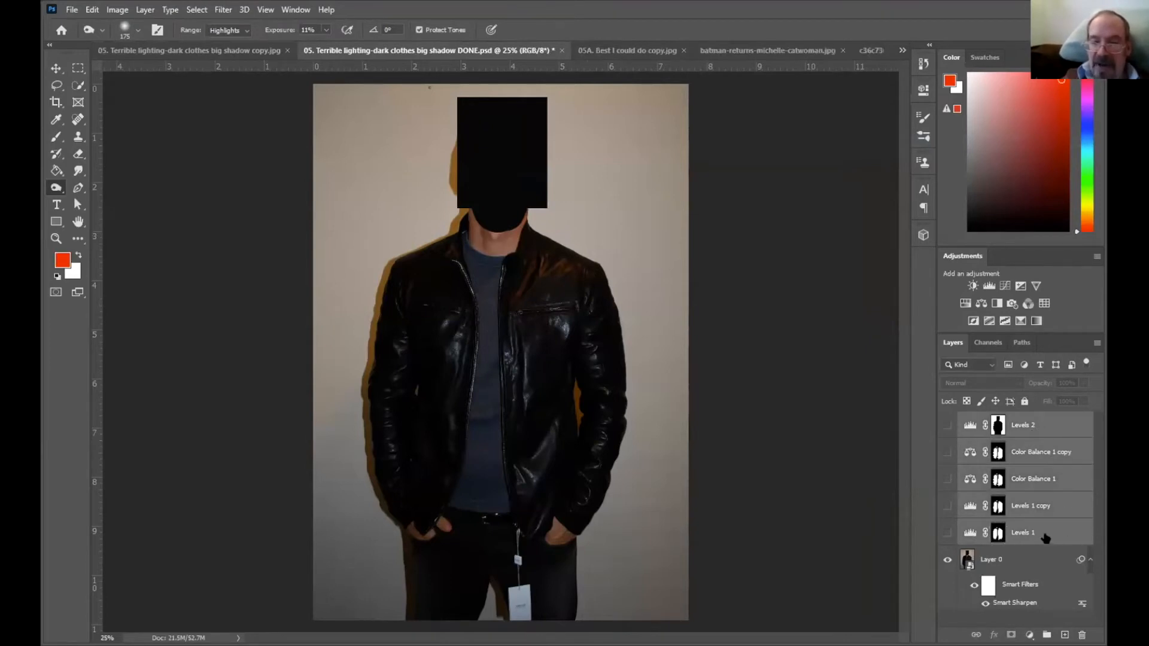
drag(1039, 528, 1082, 634)
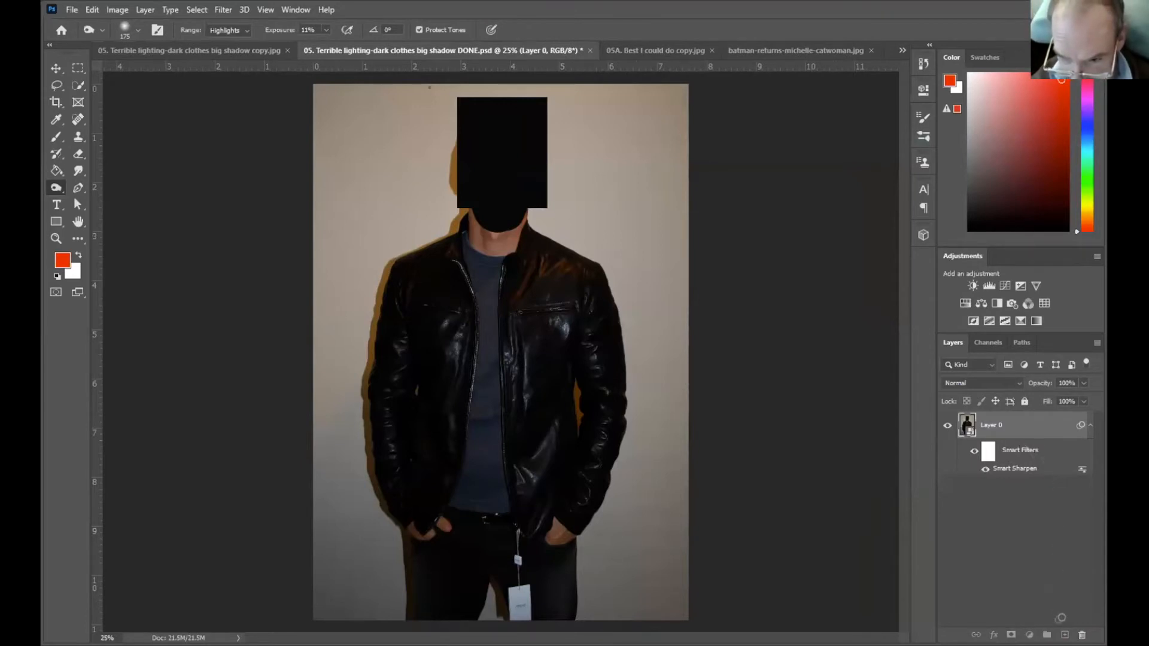
drag(1083, 632, 1083, 634)
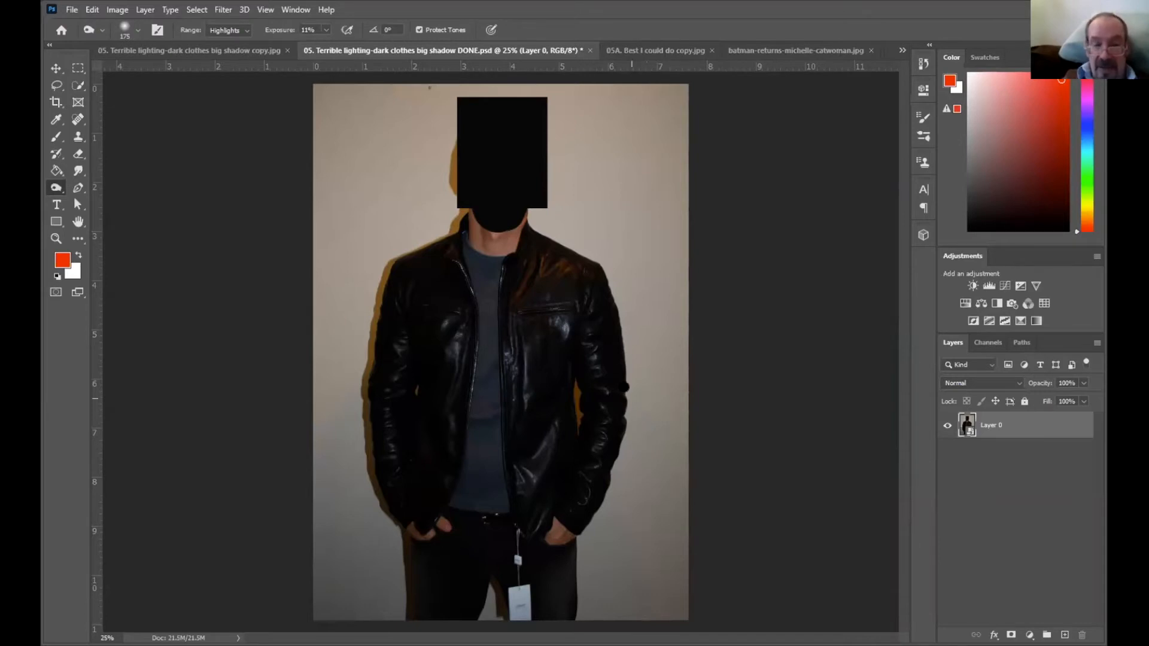
Select the left half of the leather jacket with a 100 px Quick Selection brush and subtract the blue shirt.
click(79, 86)
right_click(80, 85)
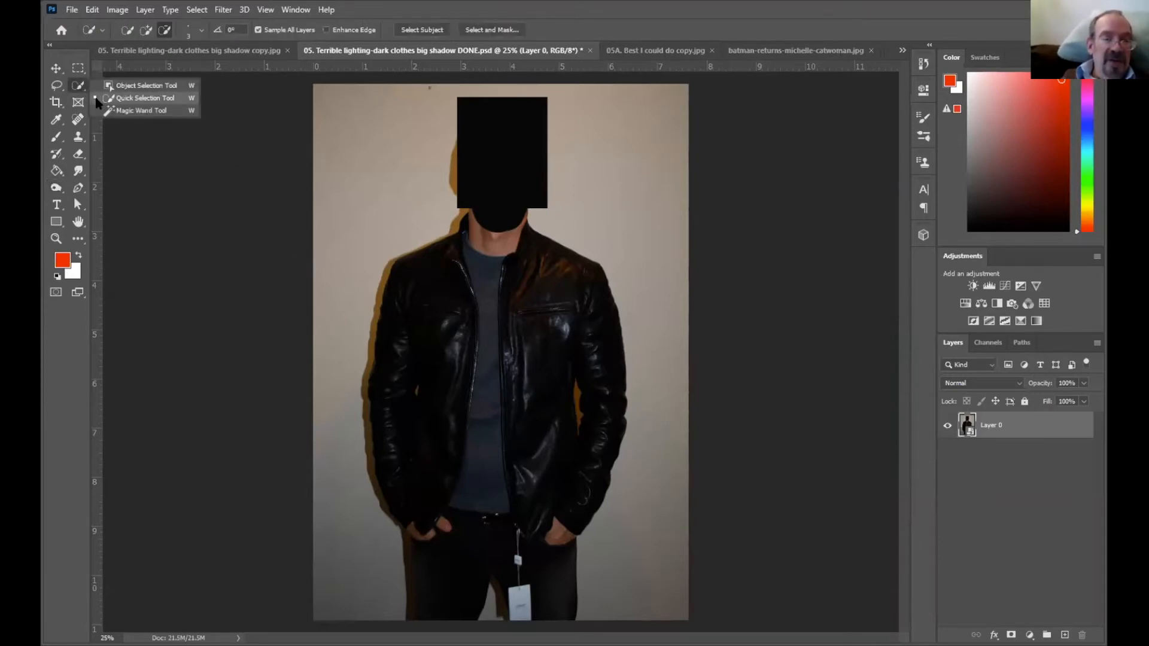
click(97, 99)
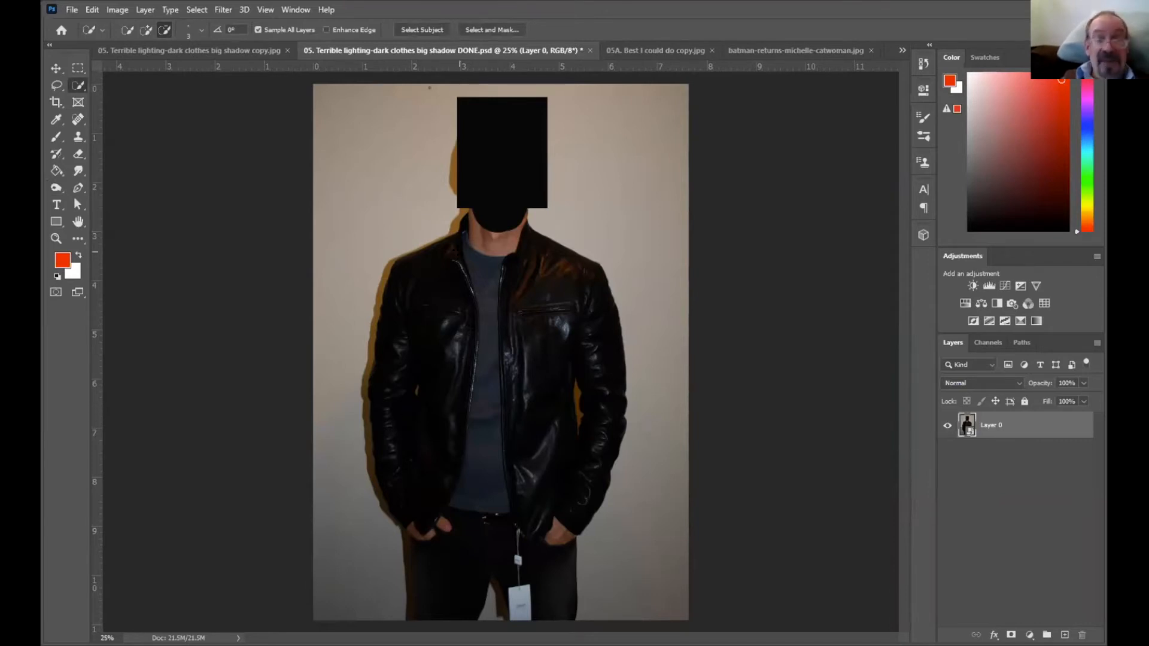
click(127, 31)
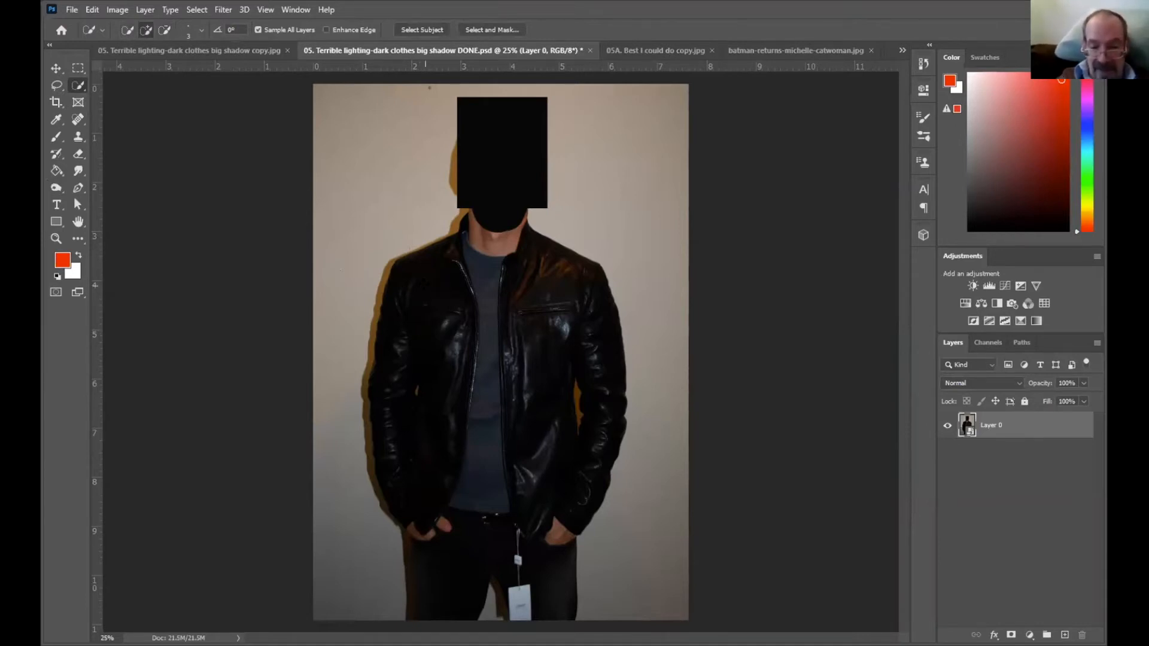
key(bracketright)
key(bracketright)
key(bracketright)
key(bracketright)
key(bracketright)
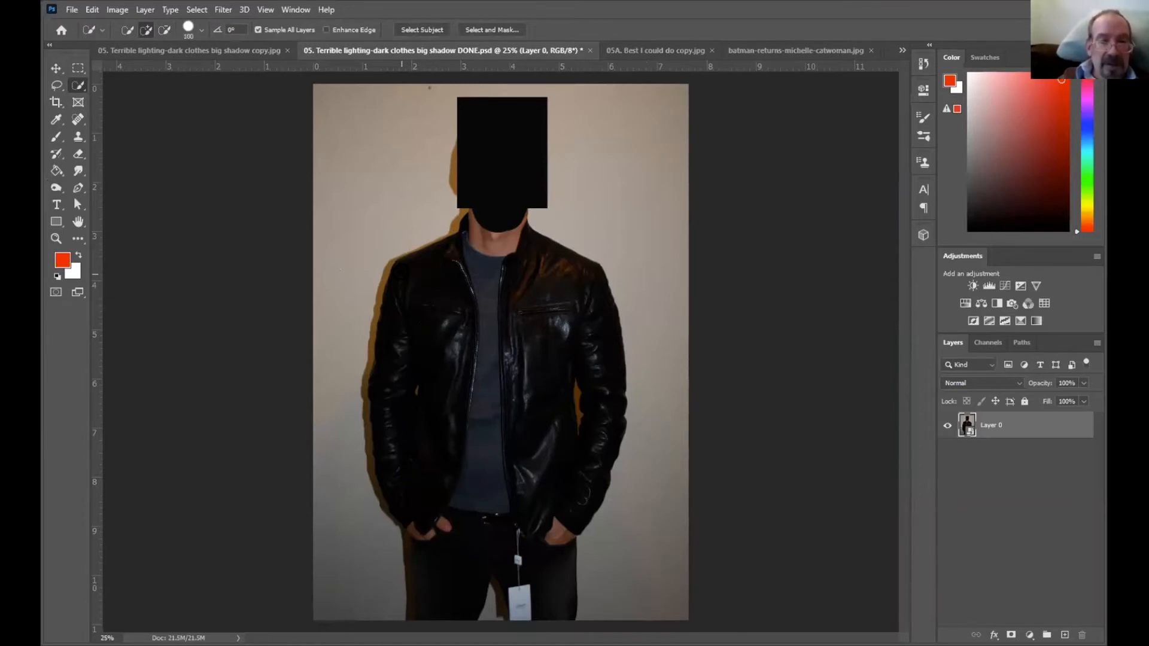
mouse_move(405, 274)
mouse_down()
mouse_move(432, 321)
mouse_move(408, 424)
mouse_move(416, 449)
mouse_up()
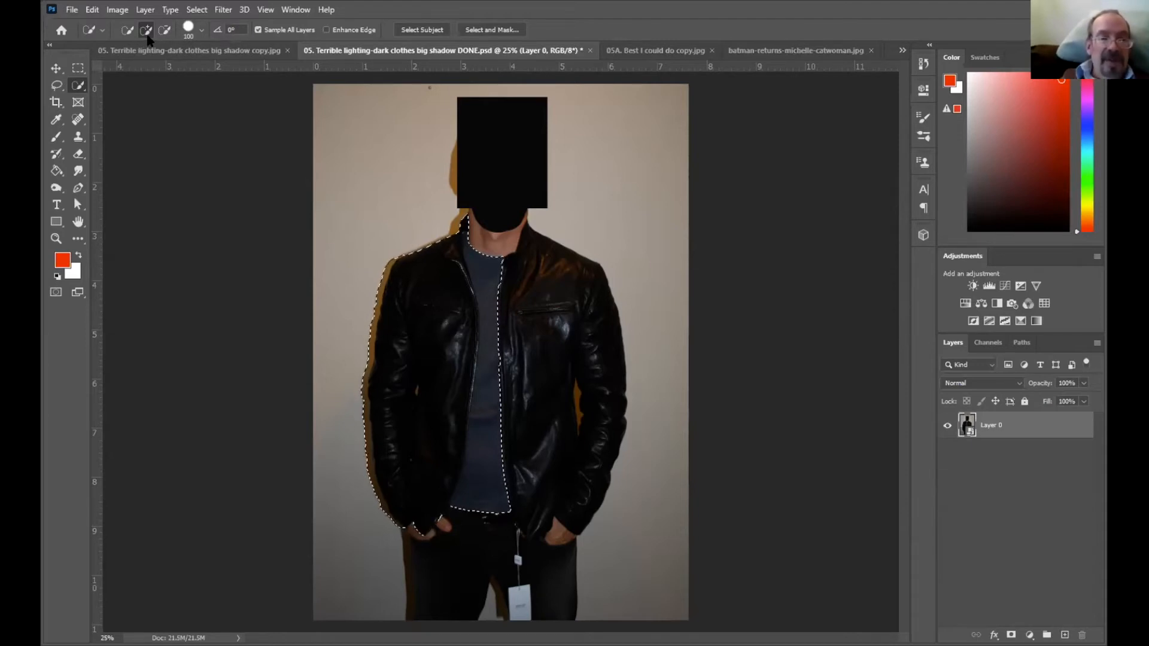
click(164, 30)
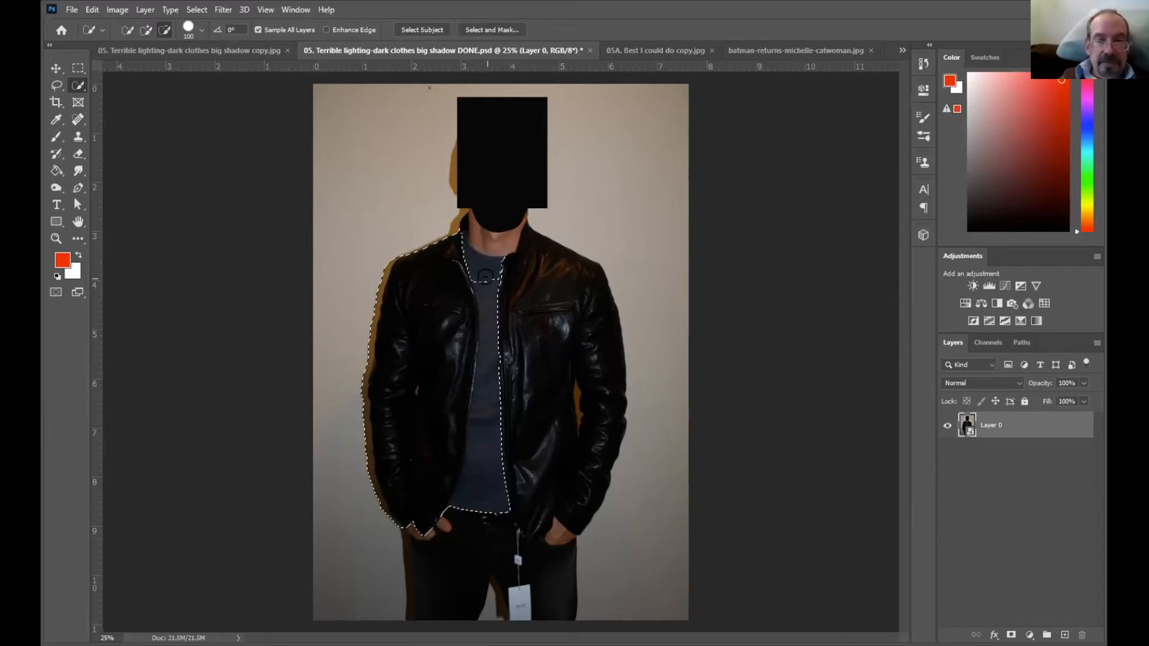
drag(492, 296, 489, 505)
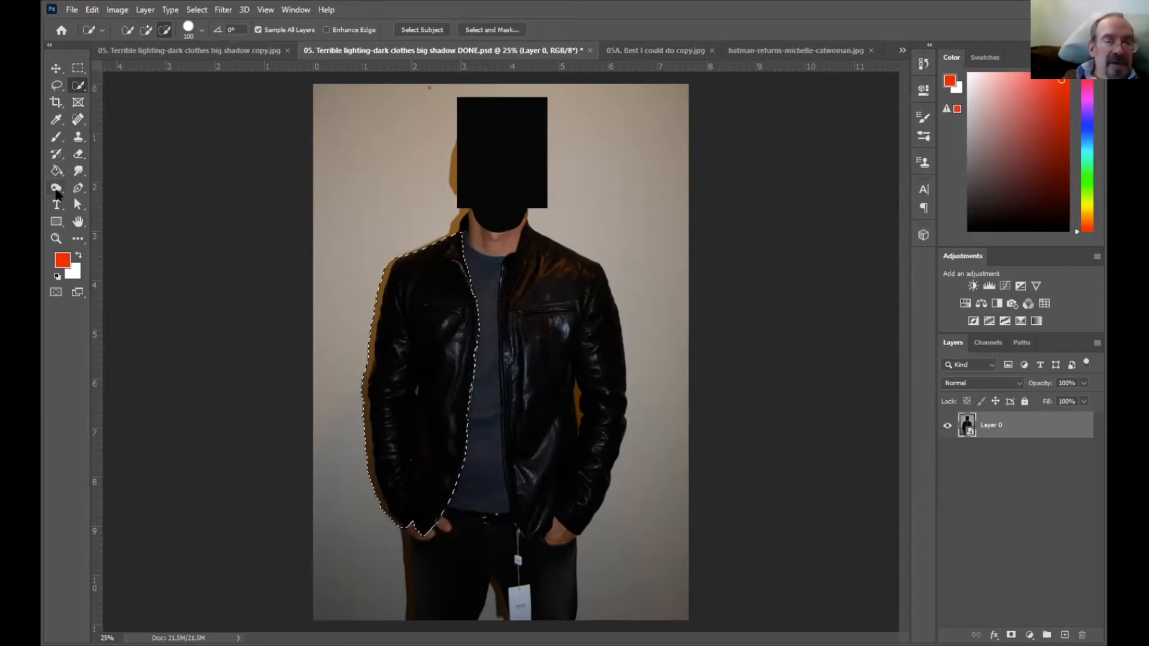
Add the right half of the leather jacket to the selection with the Quick Selection tool.
click(57, 88)
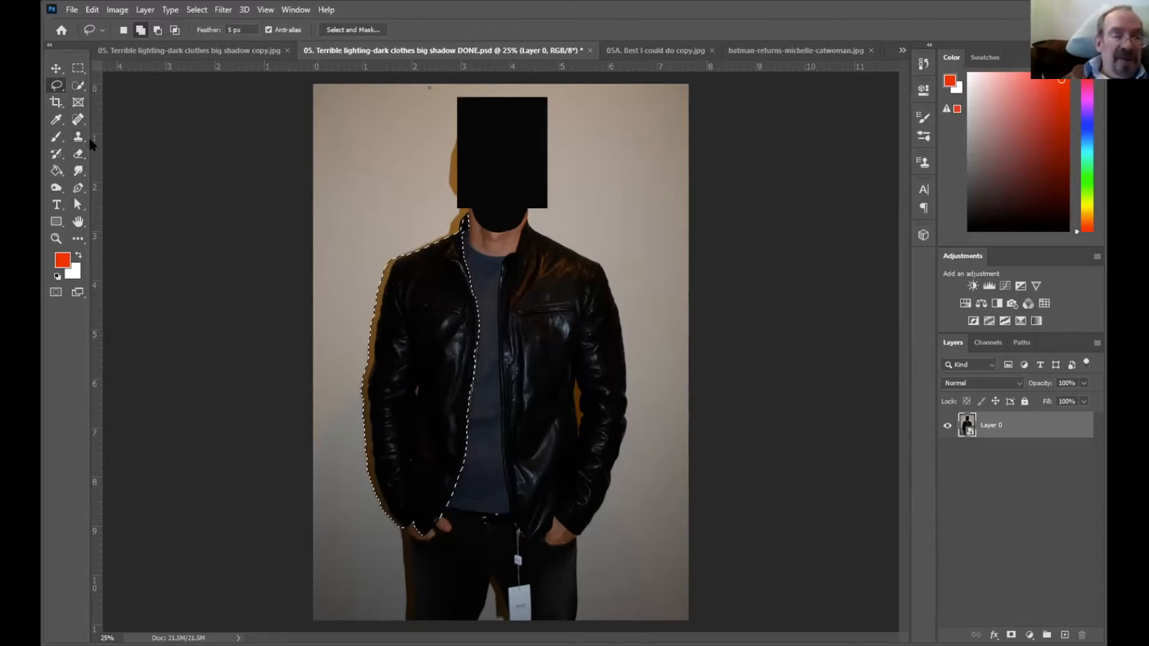
click(78, 85)
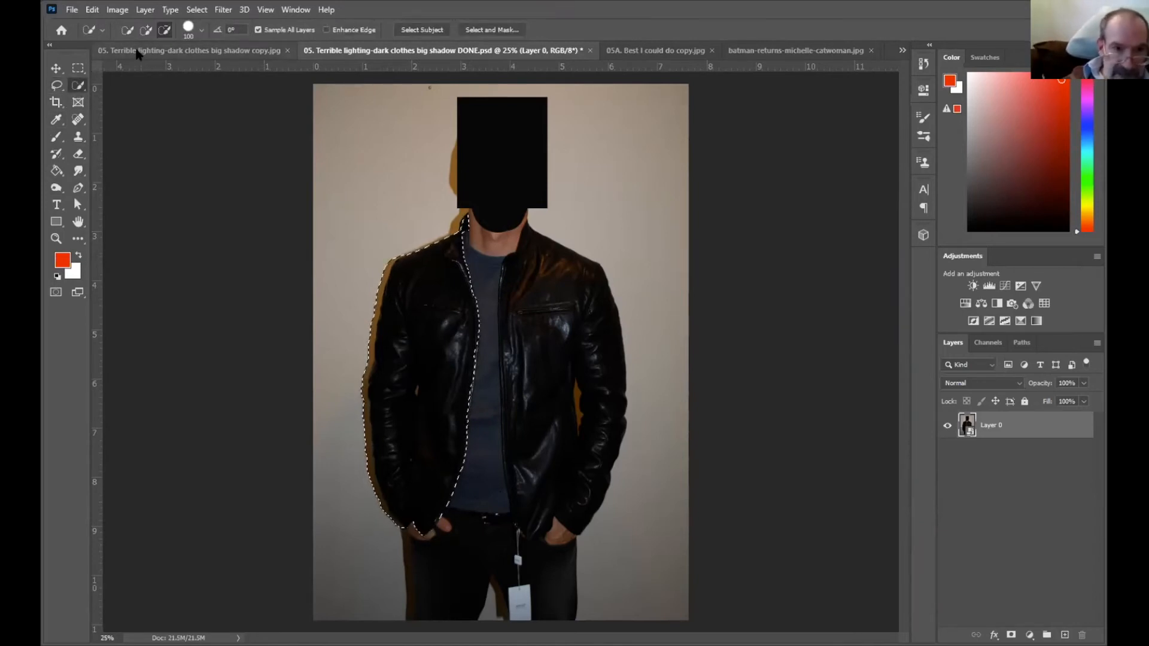
click(145, 29)
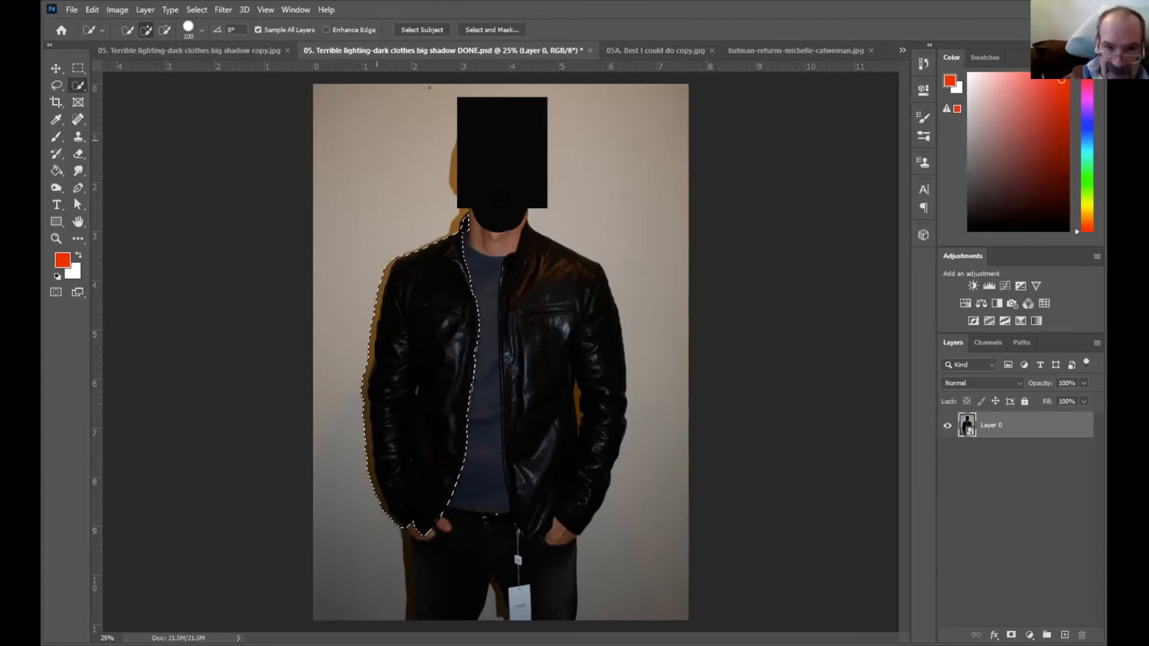
mouse_move(530, 247)
mouse_down()
mouse_move(578, 305)
mouse_move(550, 326)
mouse_move(599, 371)
mouse_move(568, 383)
mouse_move(548, 416)
mouse_move(553, 435)
mouse_up()
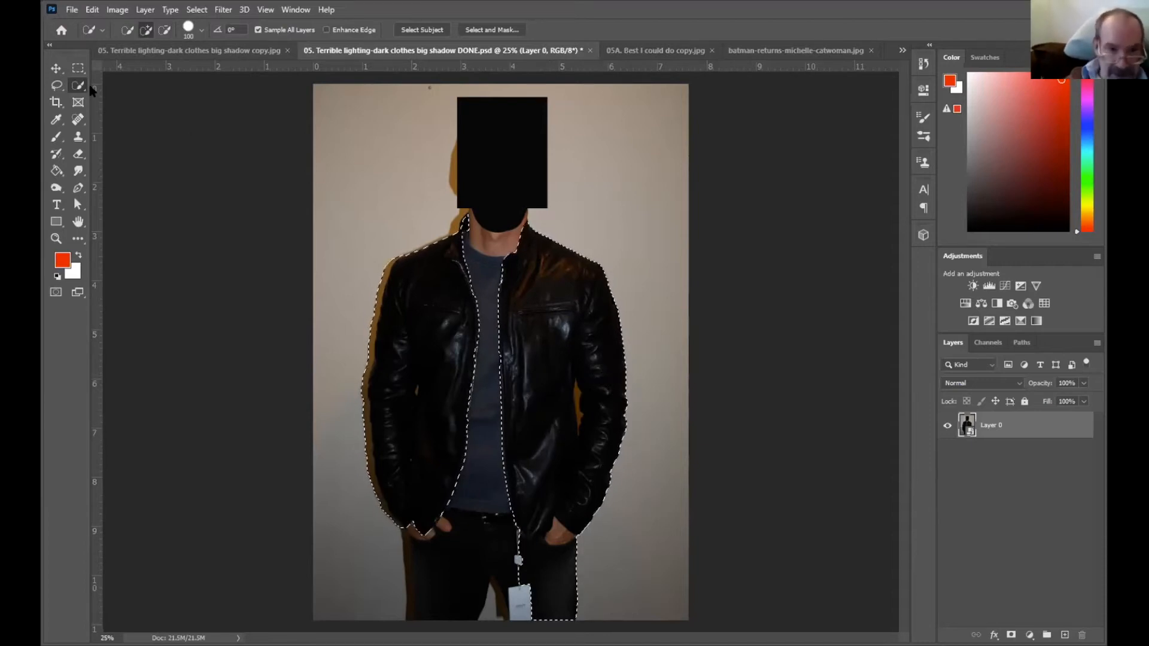
Subtract the jeans leg from the selection, and lasso out the background gap between the right sleeve and the torso.
click(165, 29)
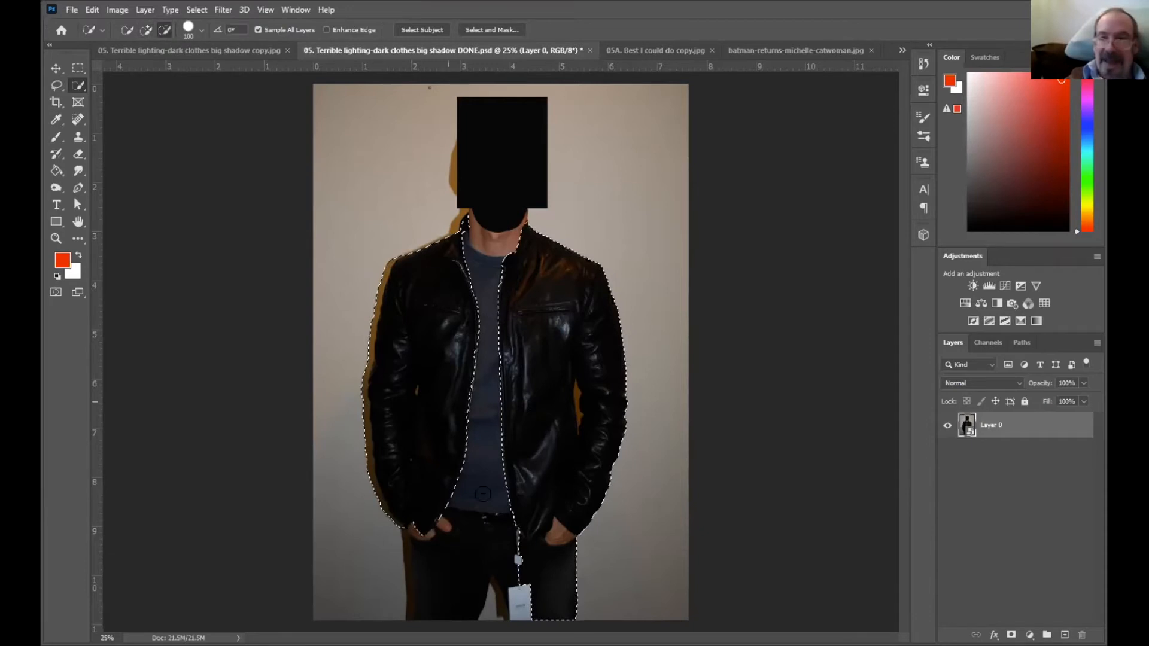
mouse_move(549, 627)
mouse_down()
mouse_move(542, 595)
mouse_move(572, 623)
mouse_up()
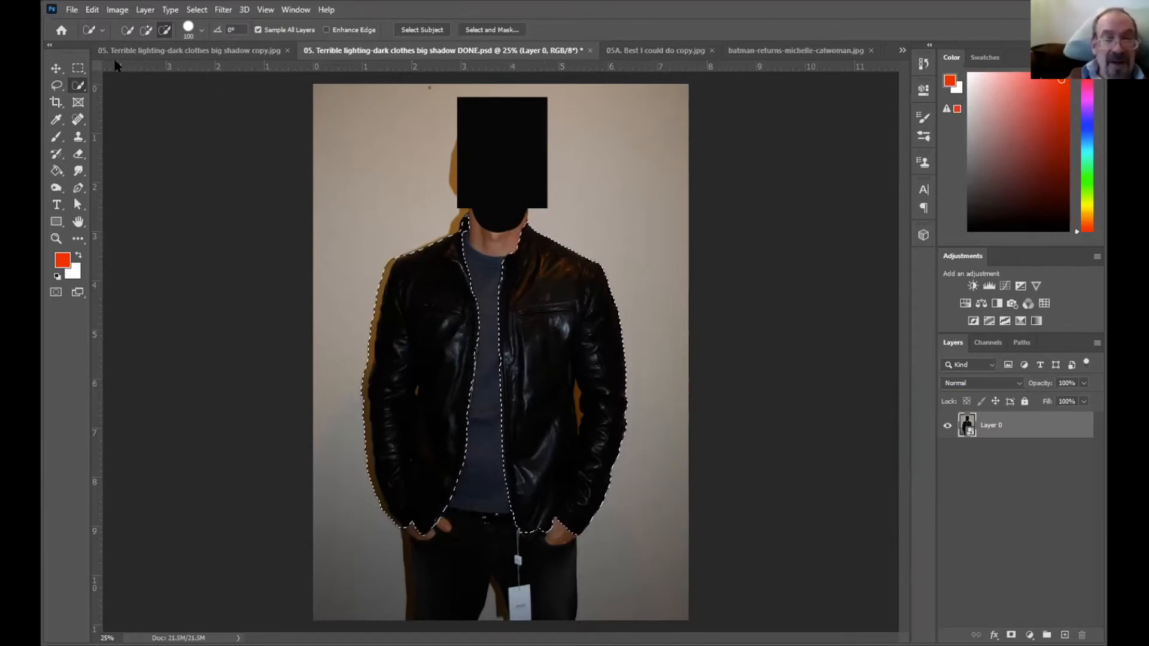
click(57, 88)
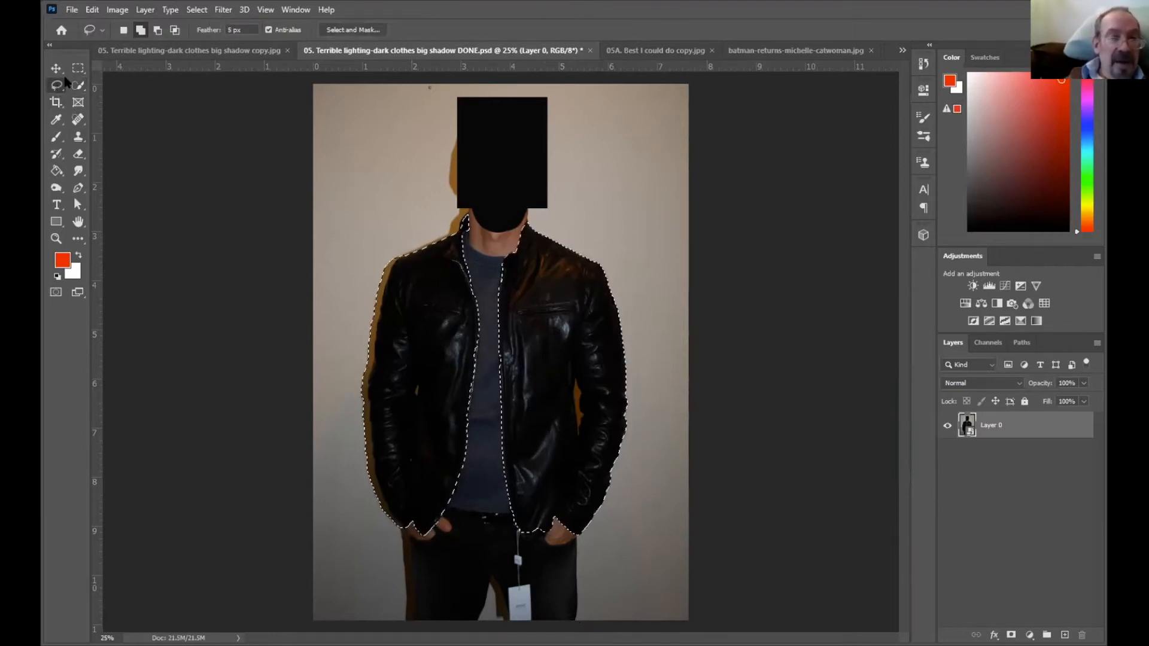
click(157, 29)
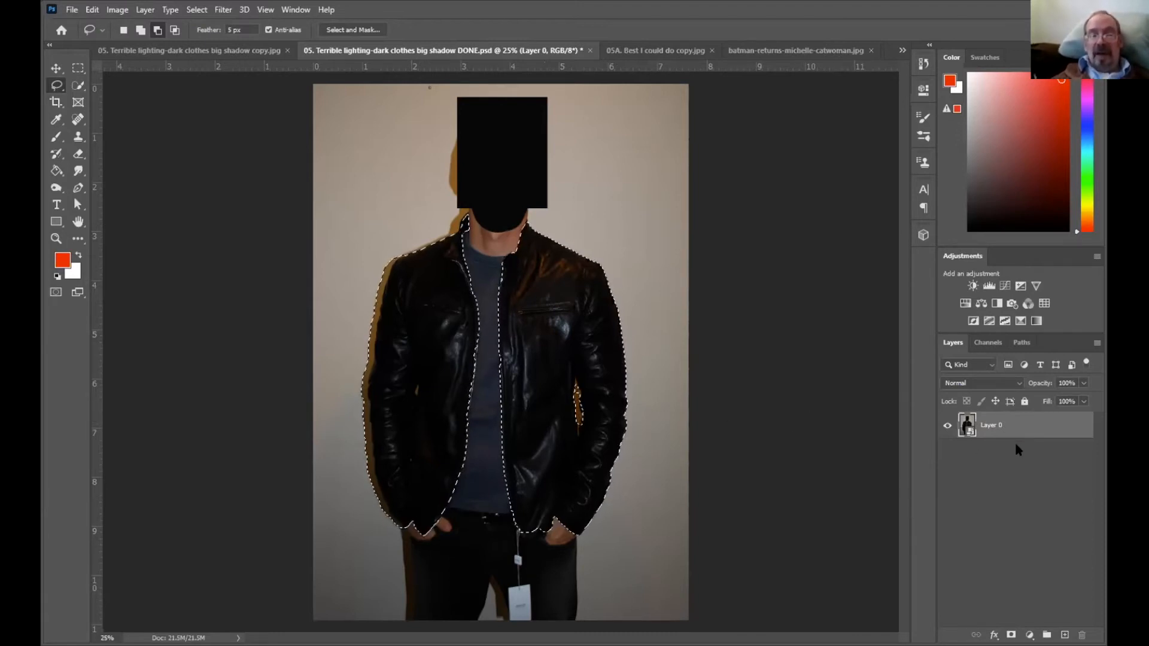
Try duplicating Layer 0, and undo the duplication.
drag(1021, 429, 1064, 635)
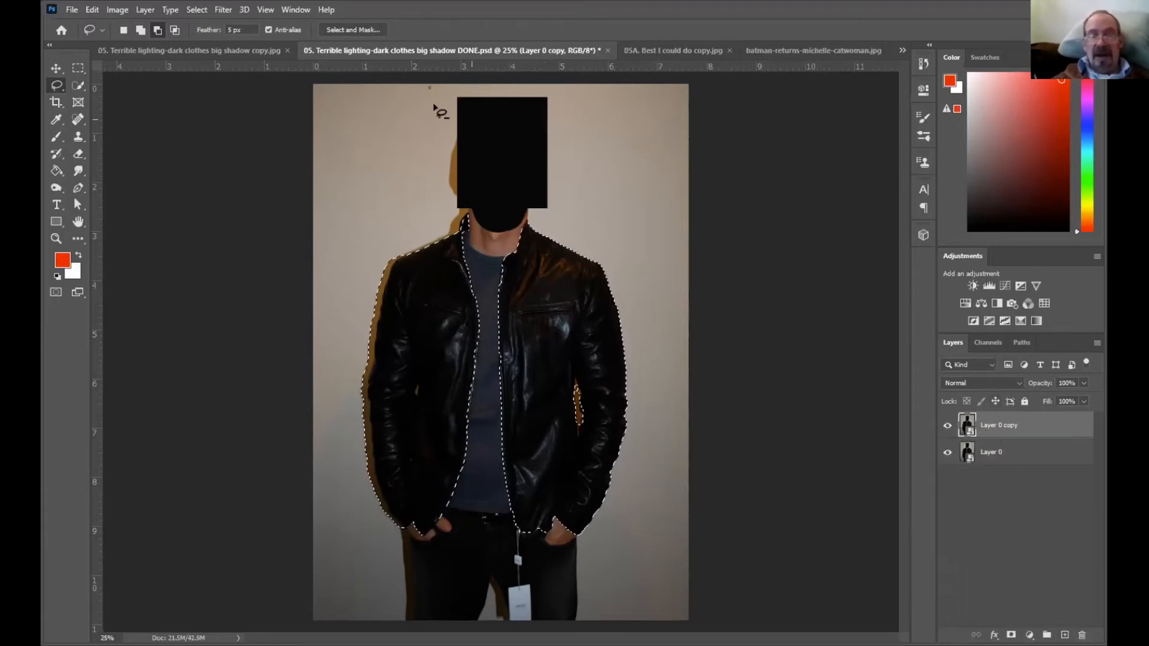
click(91, 12)
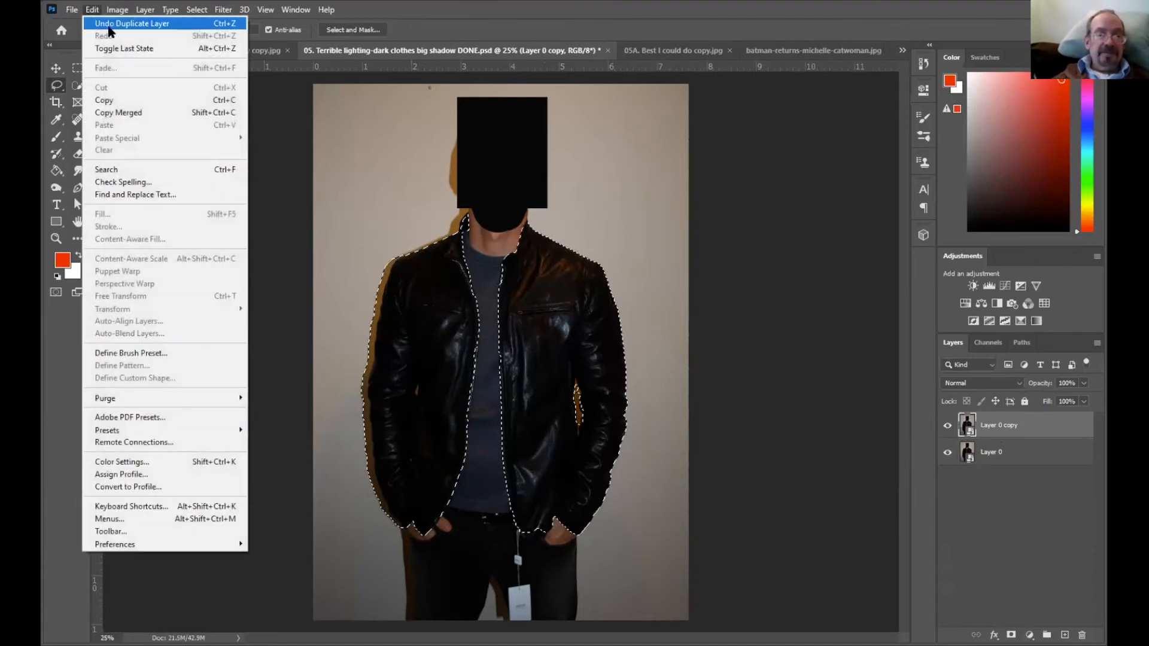
mouse_move(118, 10)
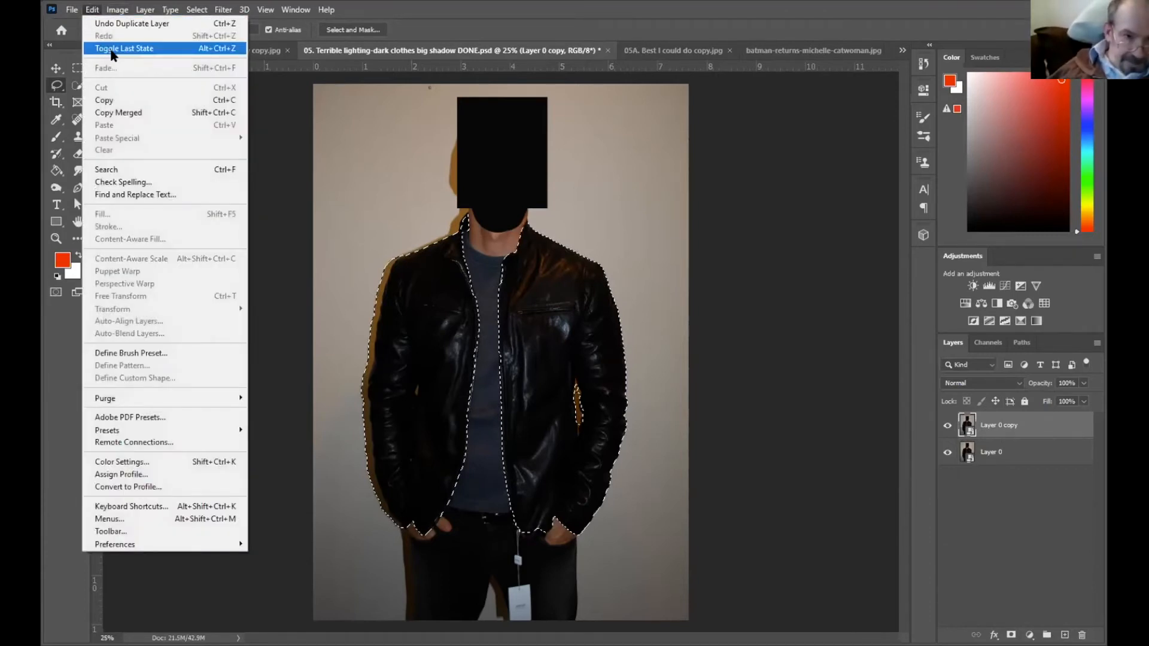
click(120, 24)
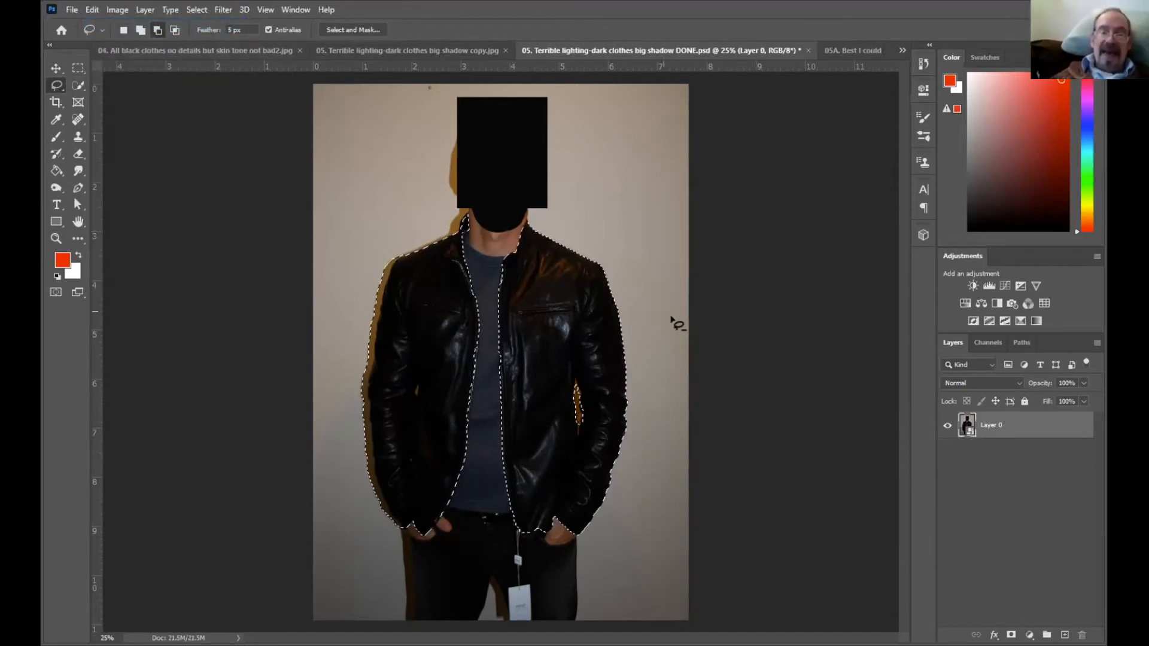
click(117, 11)
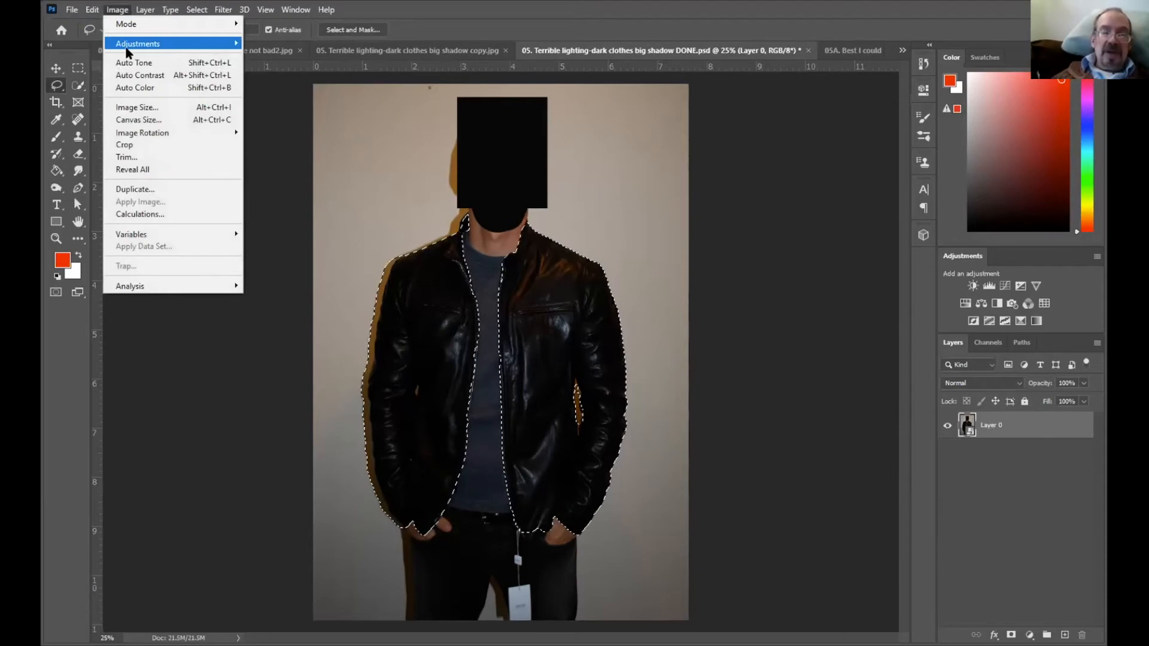
mouse_move(129, 47)
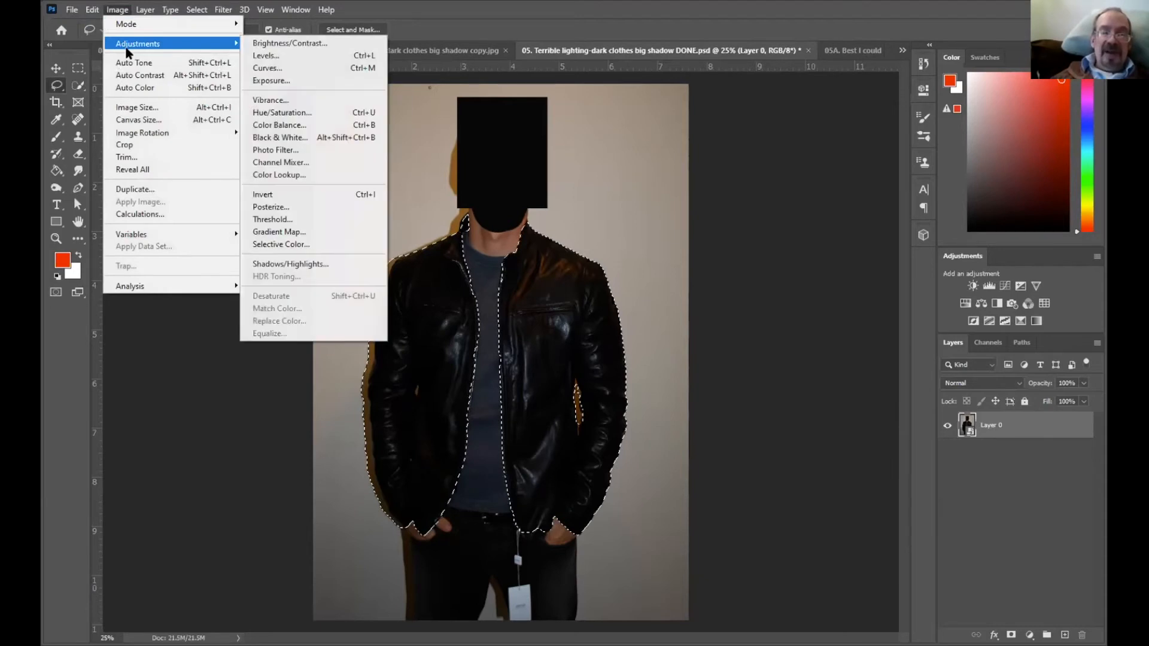
click(614, 19)
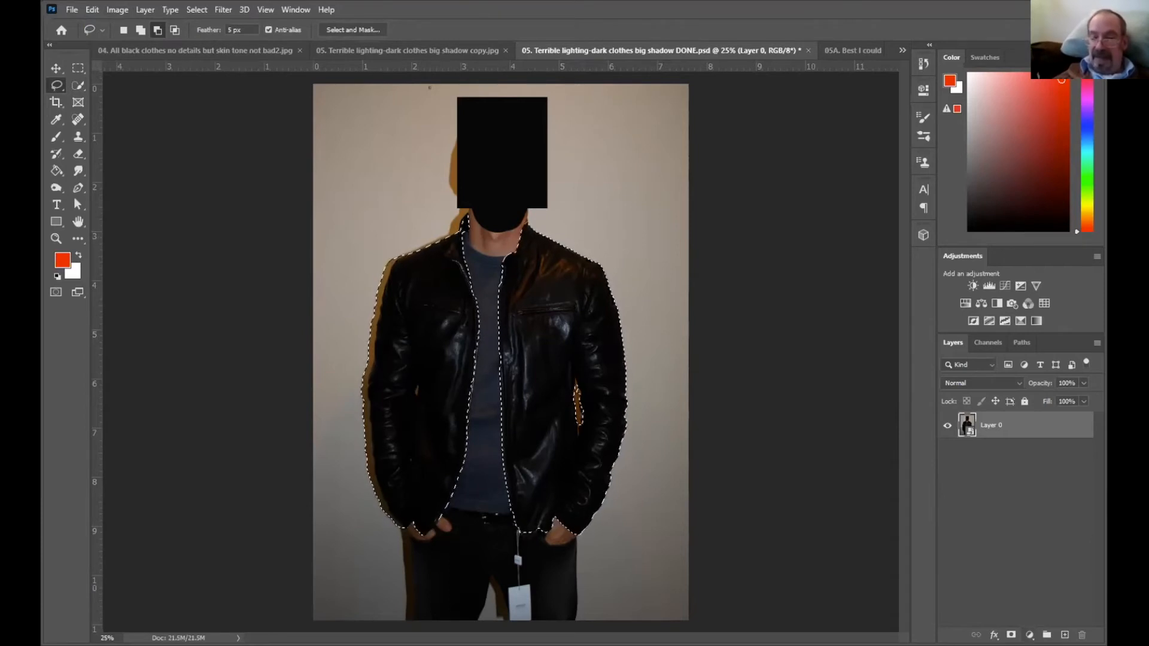
click(1029, 634)
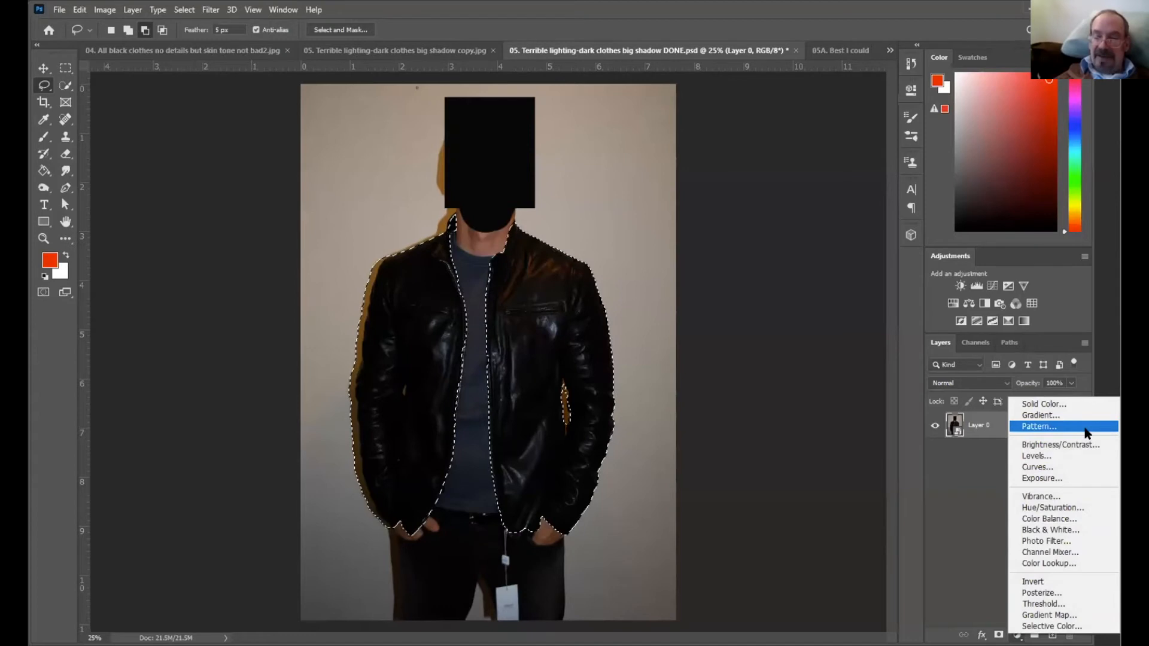
click(1003, 585)
Add a Levels adjustment layer for the selected jacket with input levels of 1, 2.19 and 202.
click(1017, 635)
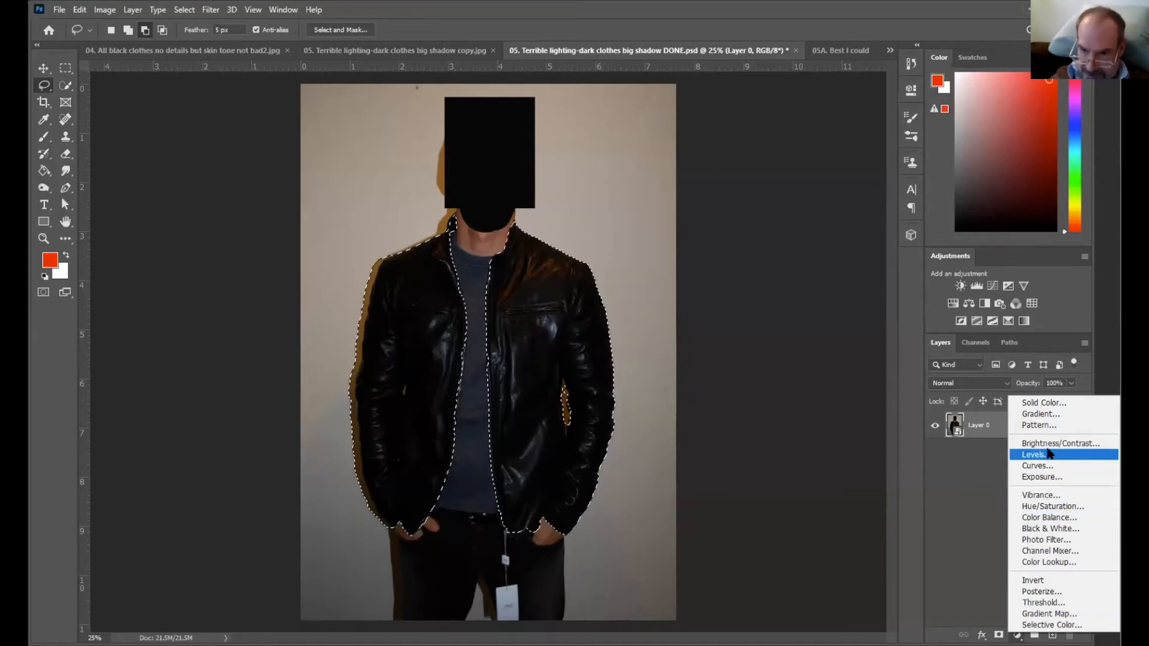
click(1049, 453)
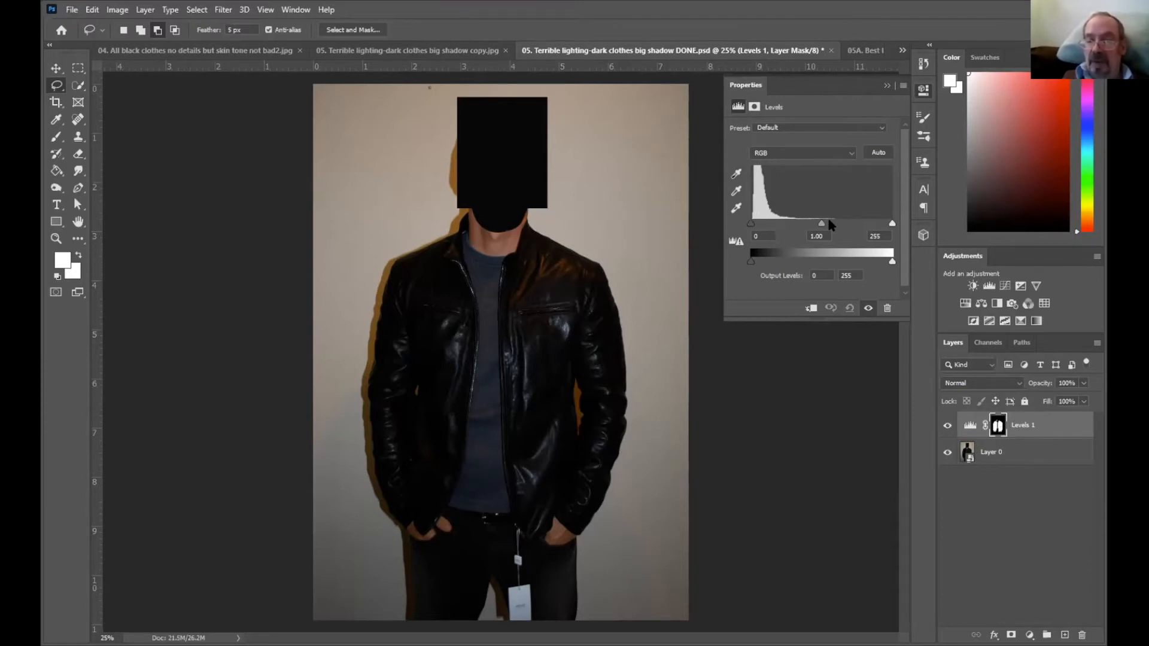
drag(819, 225, 803, 225)
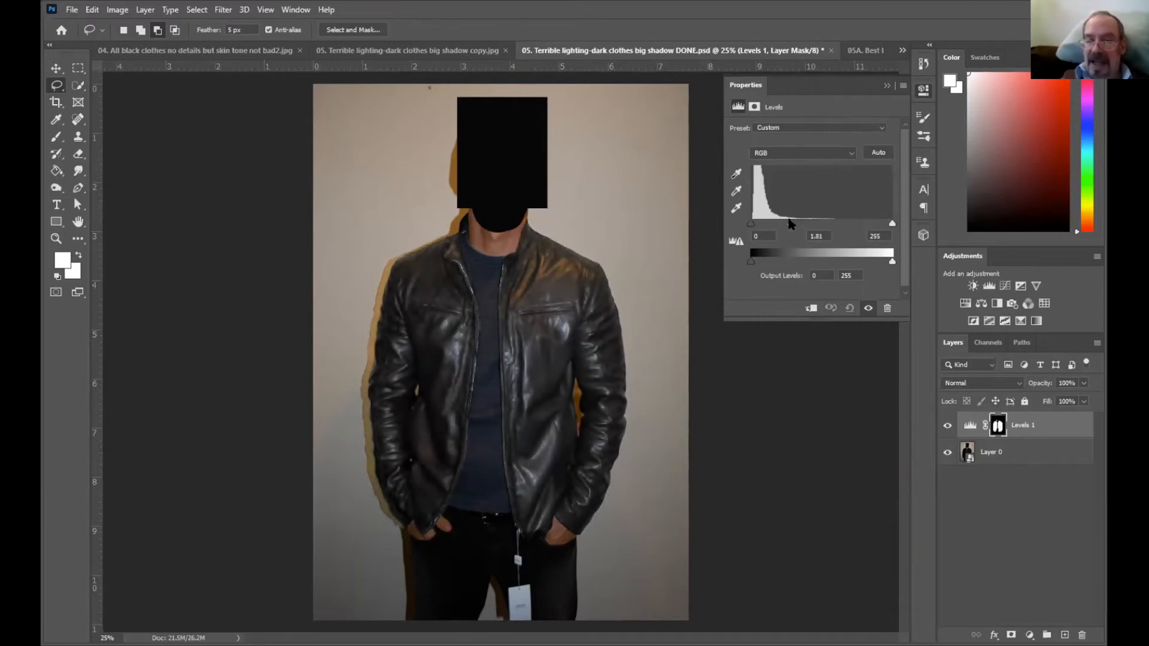
drag(786, 222, 782, 222)
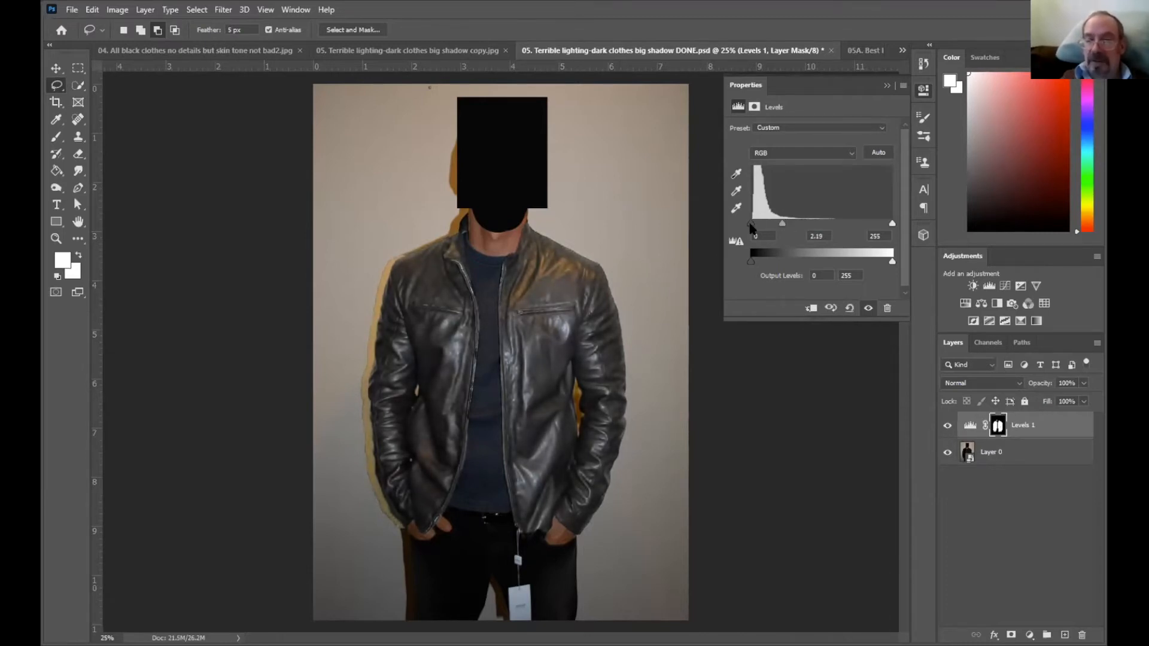
drag(749, 223, 750, 225)
drag(891, 224, 863, 226)
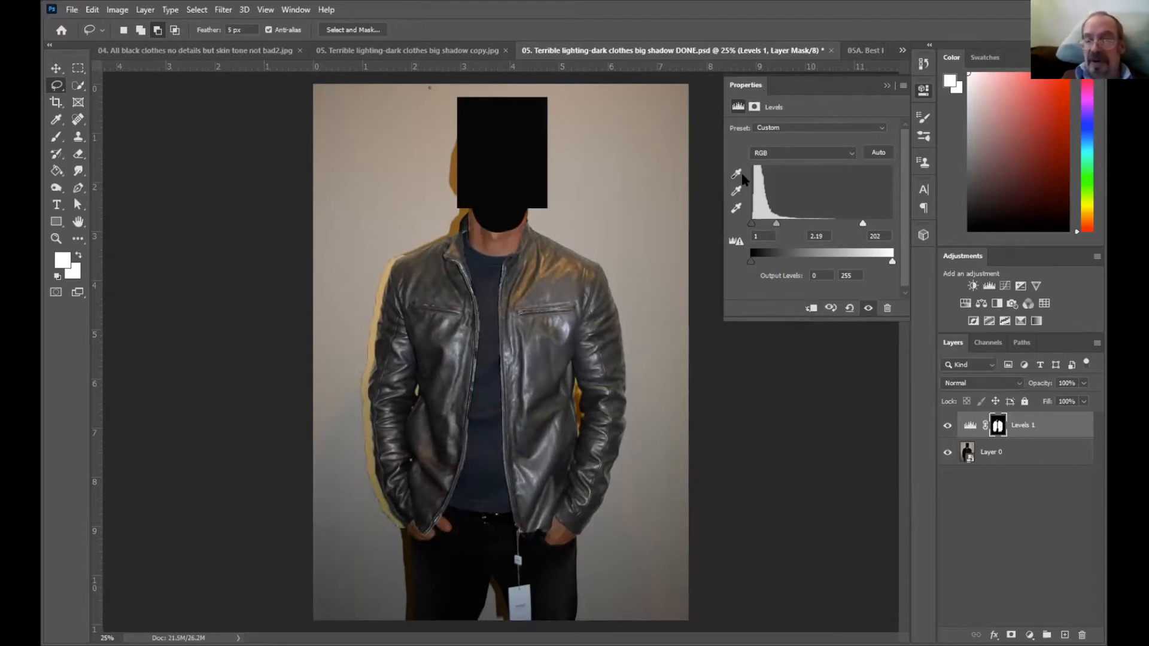
click(887, 86)
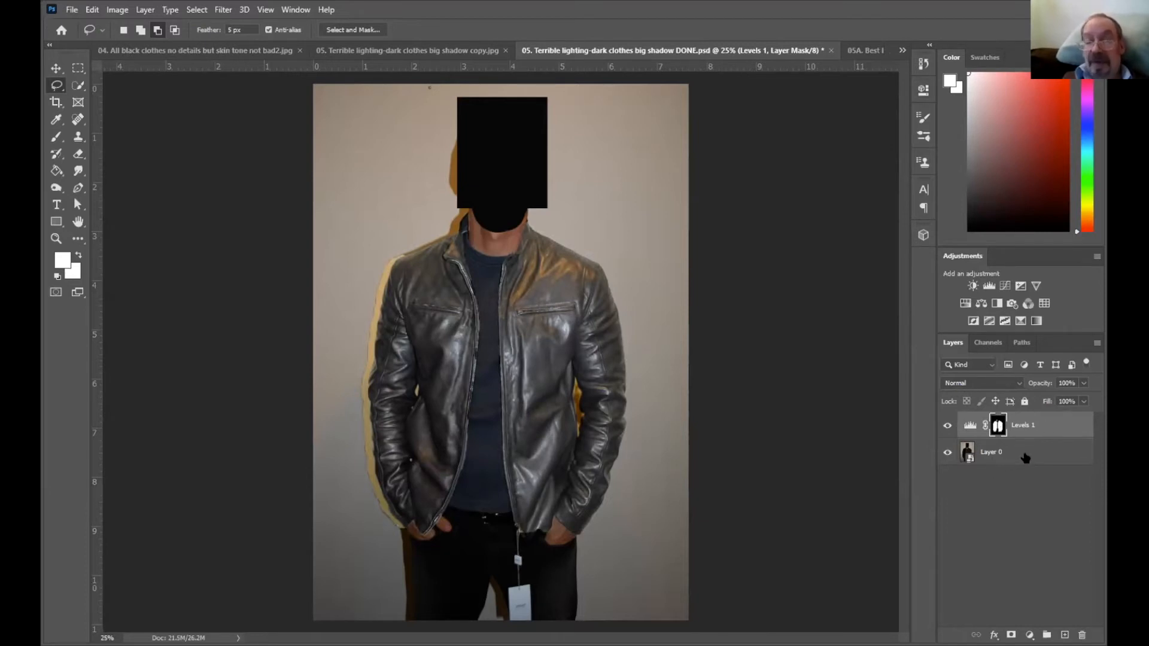
Toggle the Levels adjustment's visibility to compare the jacket before and after the correction.
click(948, 425)
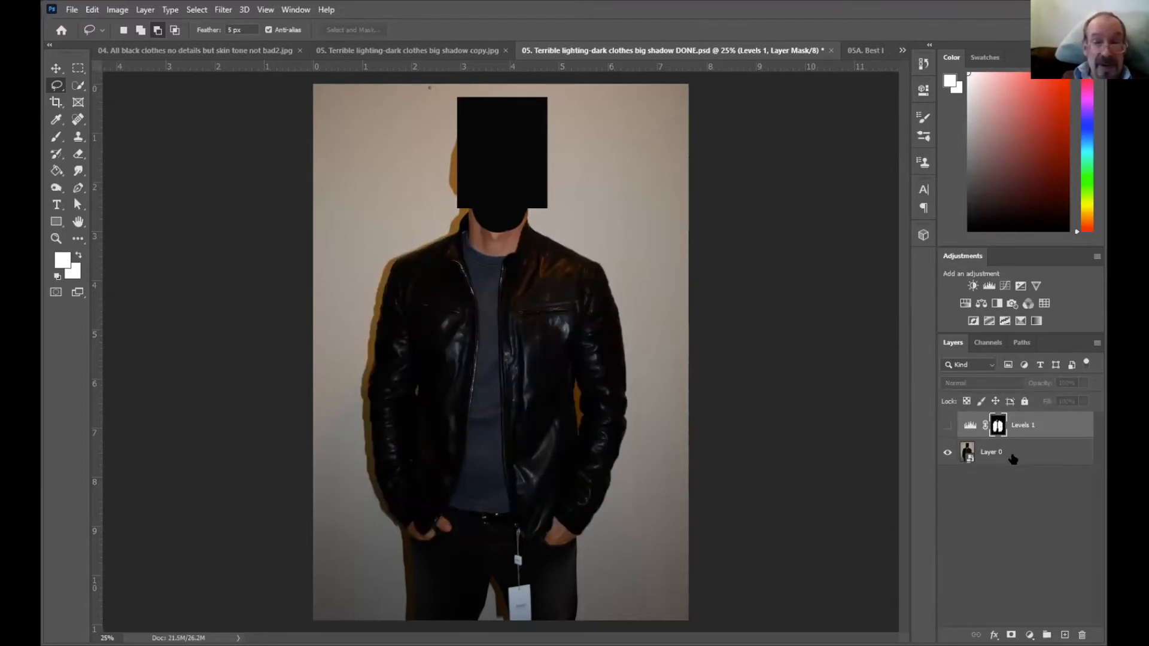
click(948, 425)
click(948, 425)
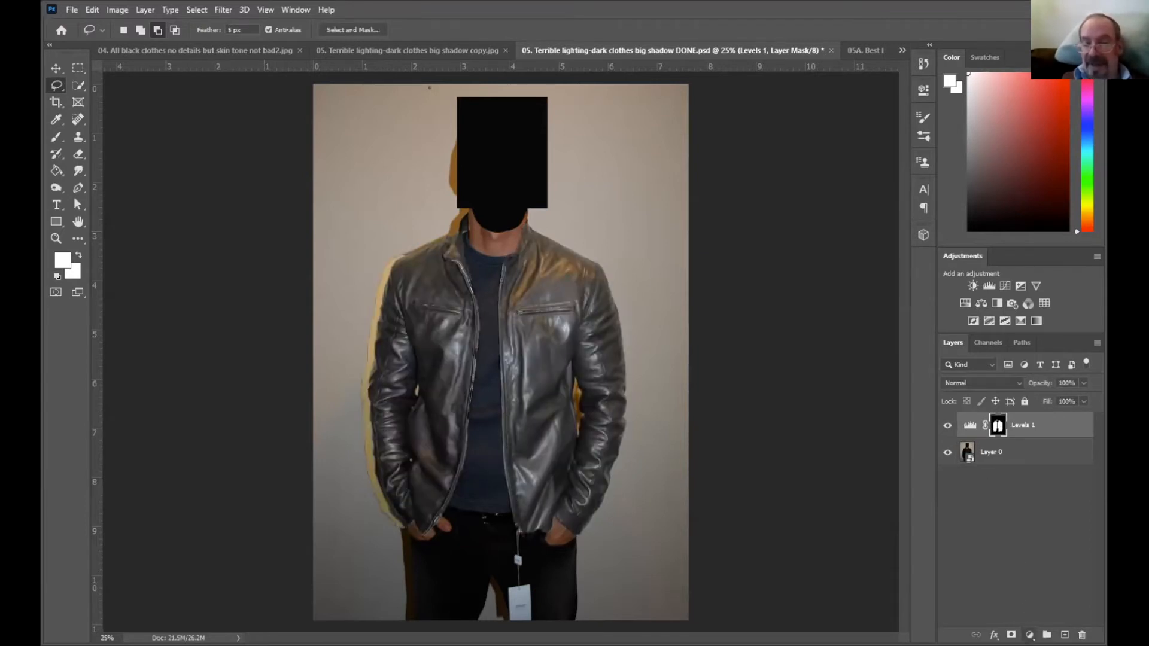
Try an unmasked Color Balance adjustment over the whole photo with midtone Yellow–Blue at +100, and delete that layer.
click(1029, 635)
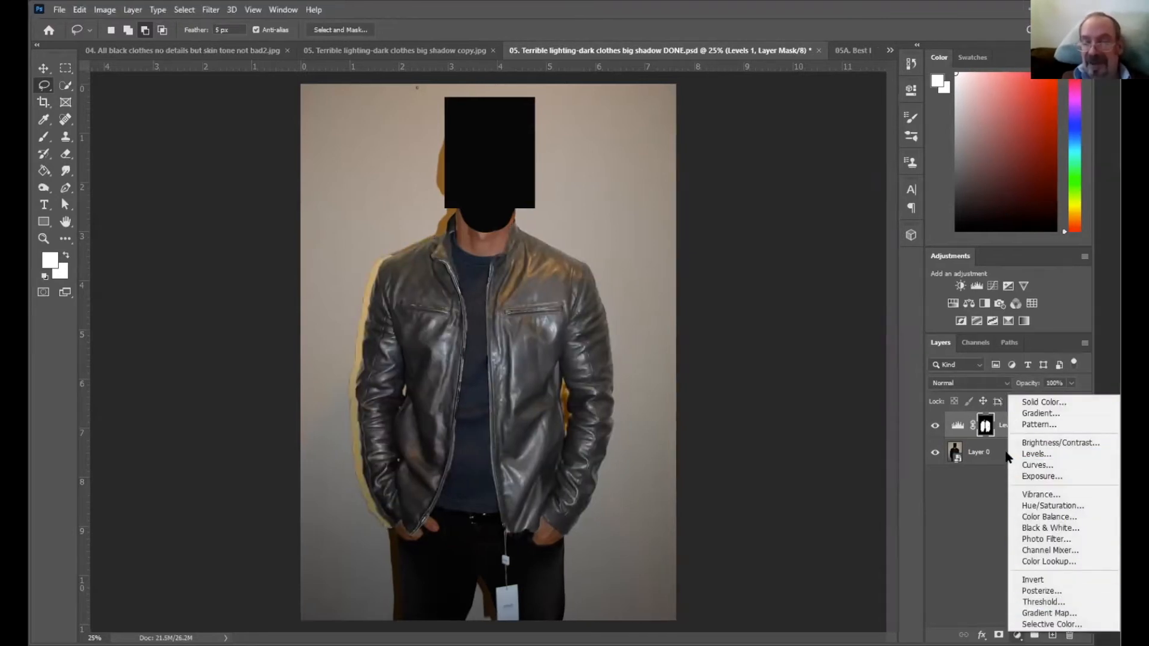
click(956, 516)
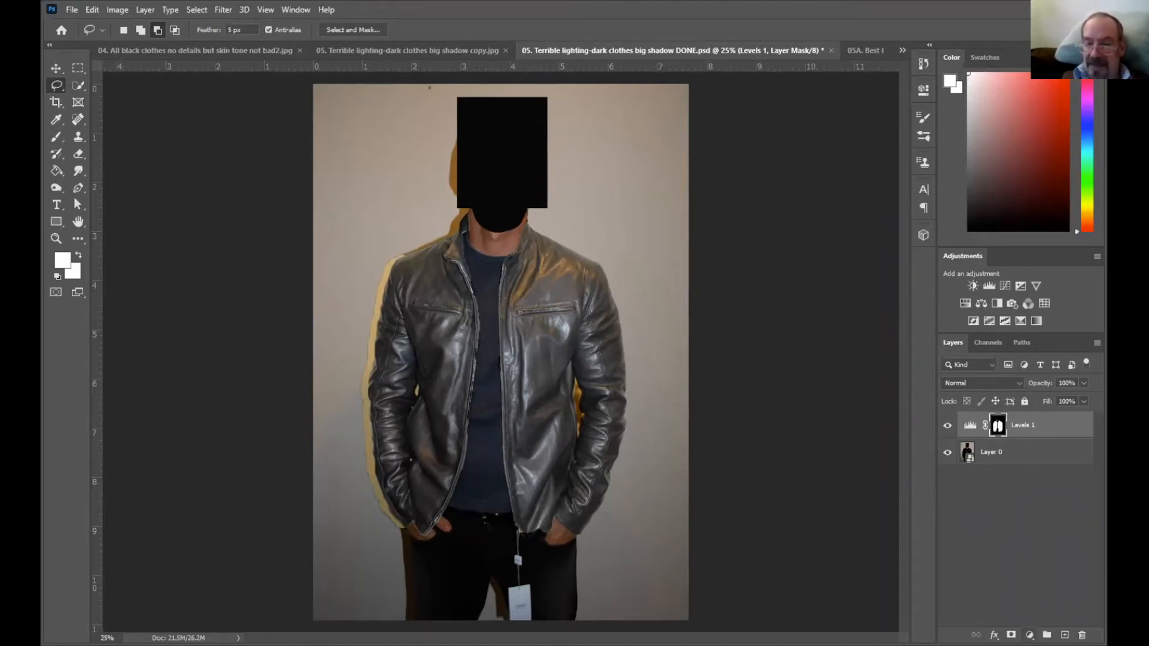
click(1029, 635)
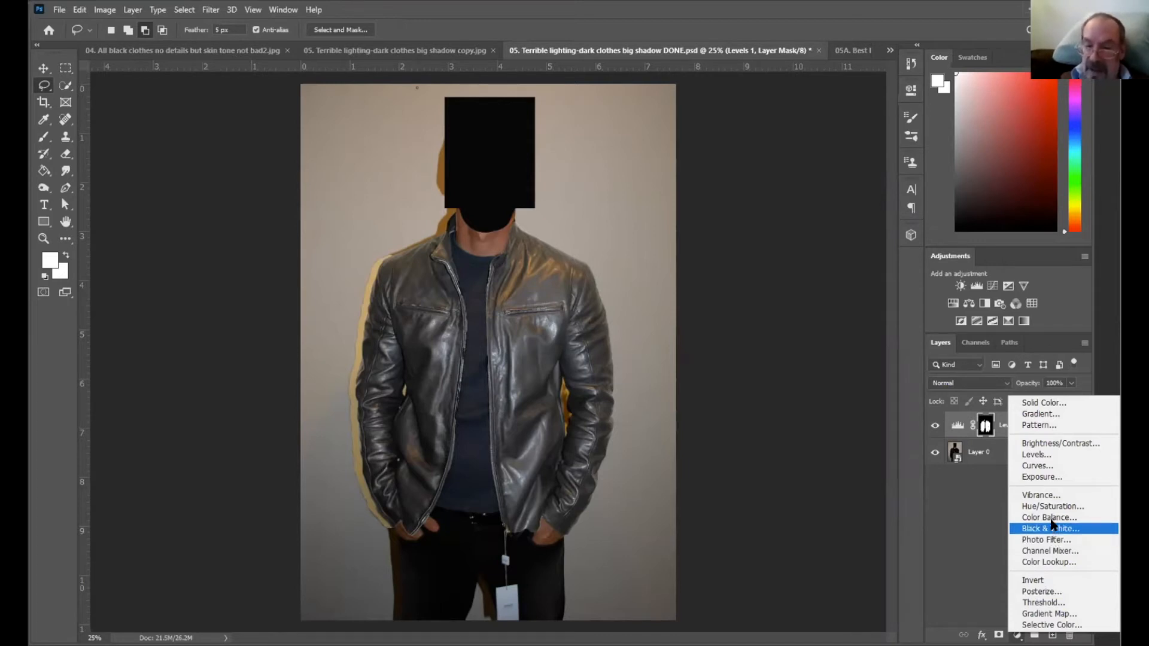
click(1053, 518)
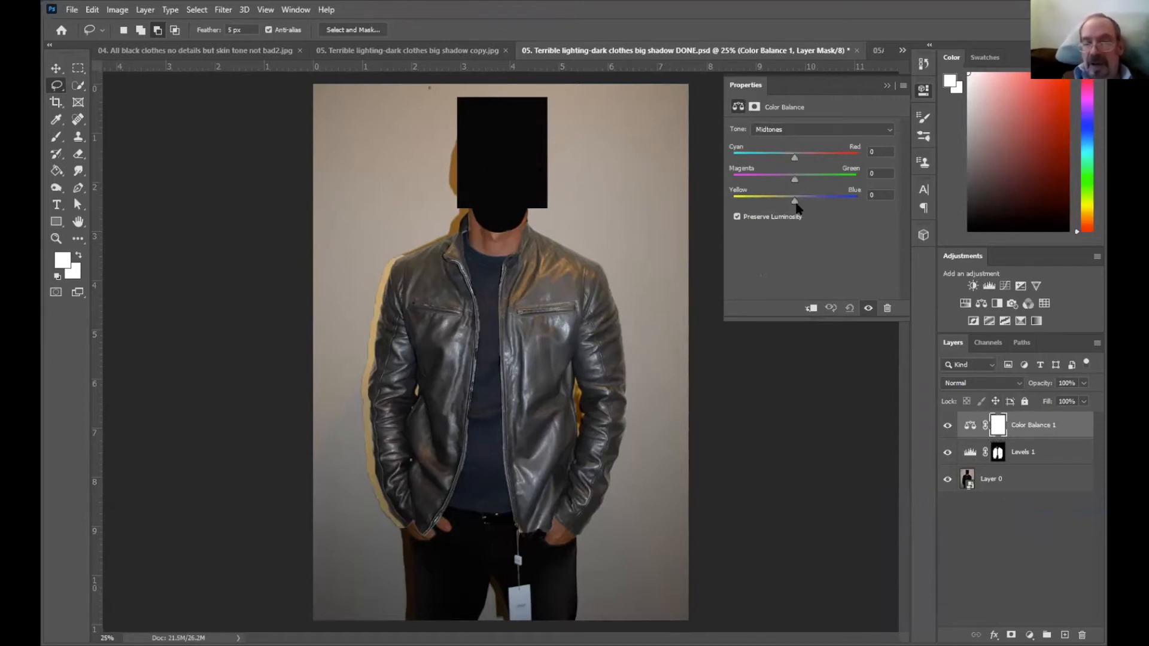
drag(796, 202, 855, 200)
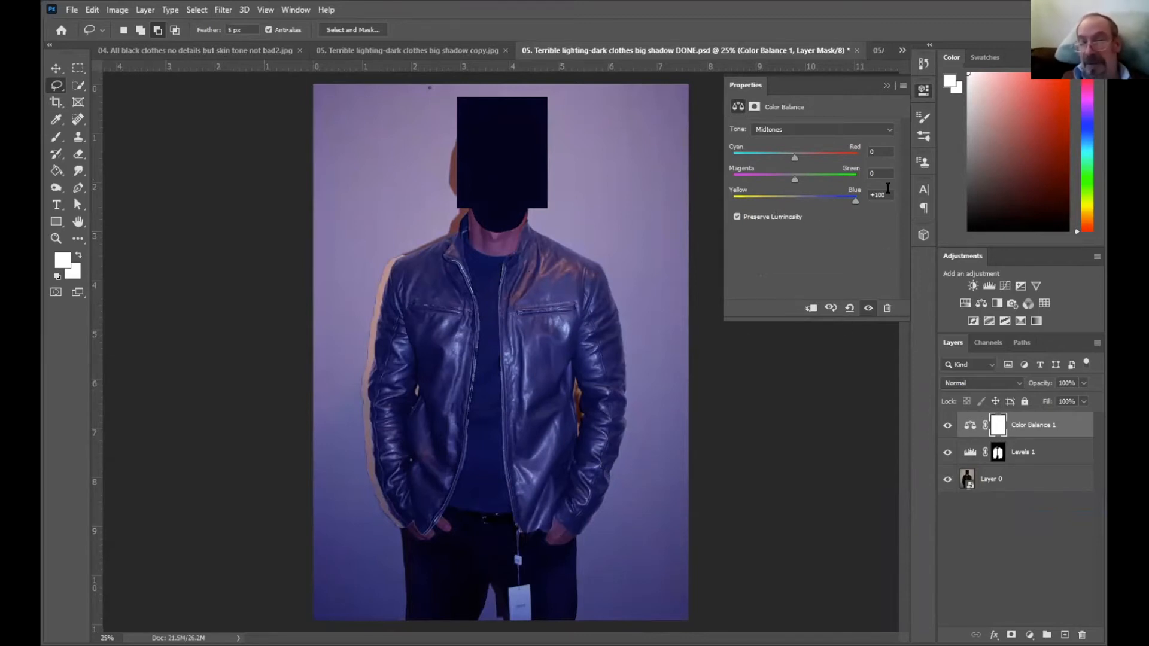
click(887, 87)
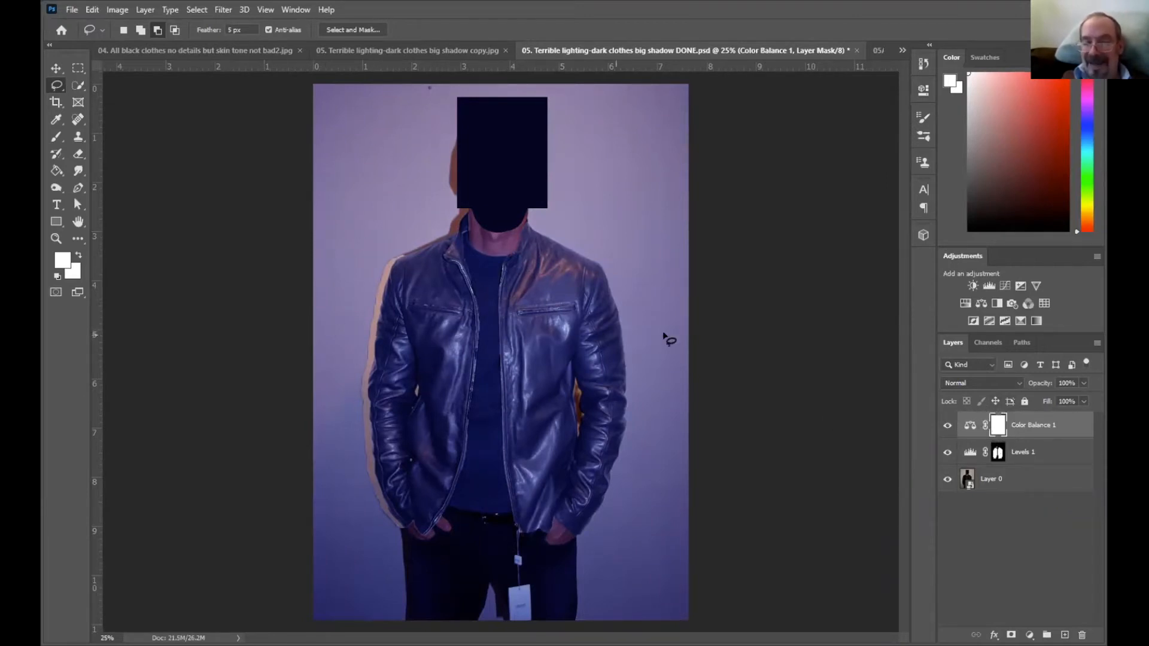
drag(1033, 432, 1082, 635)
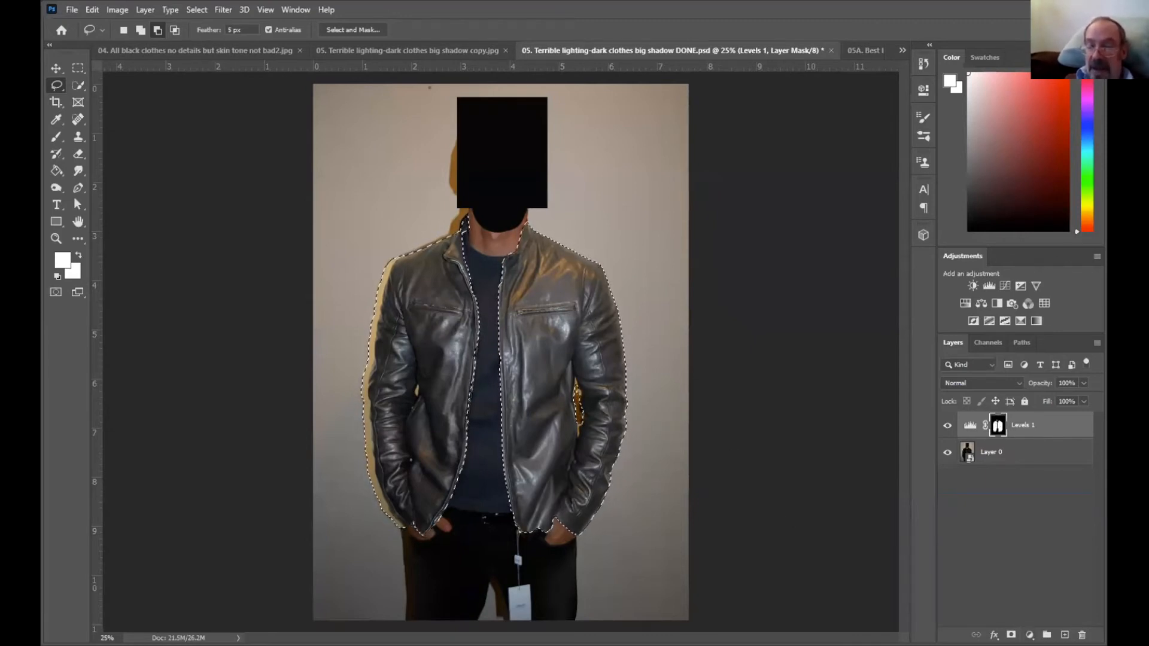
Add a Color Balance adjustment layer above Levels 1, limited to the jacket selection.
click(1030, 635)
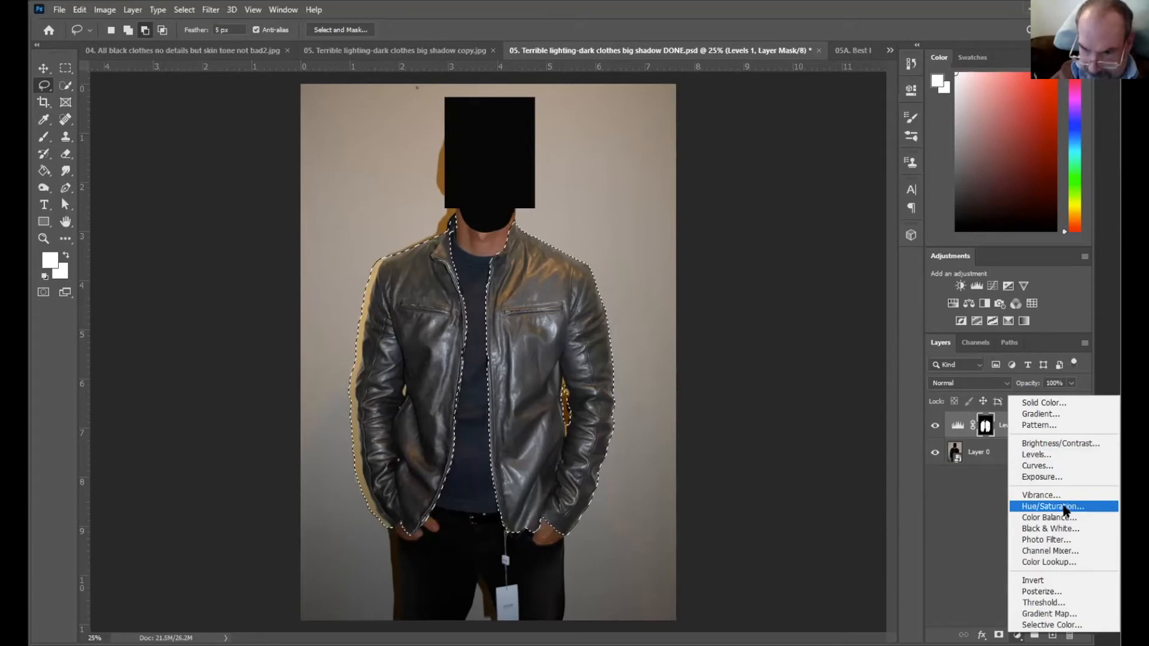
click(1064, 517)
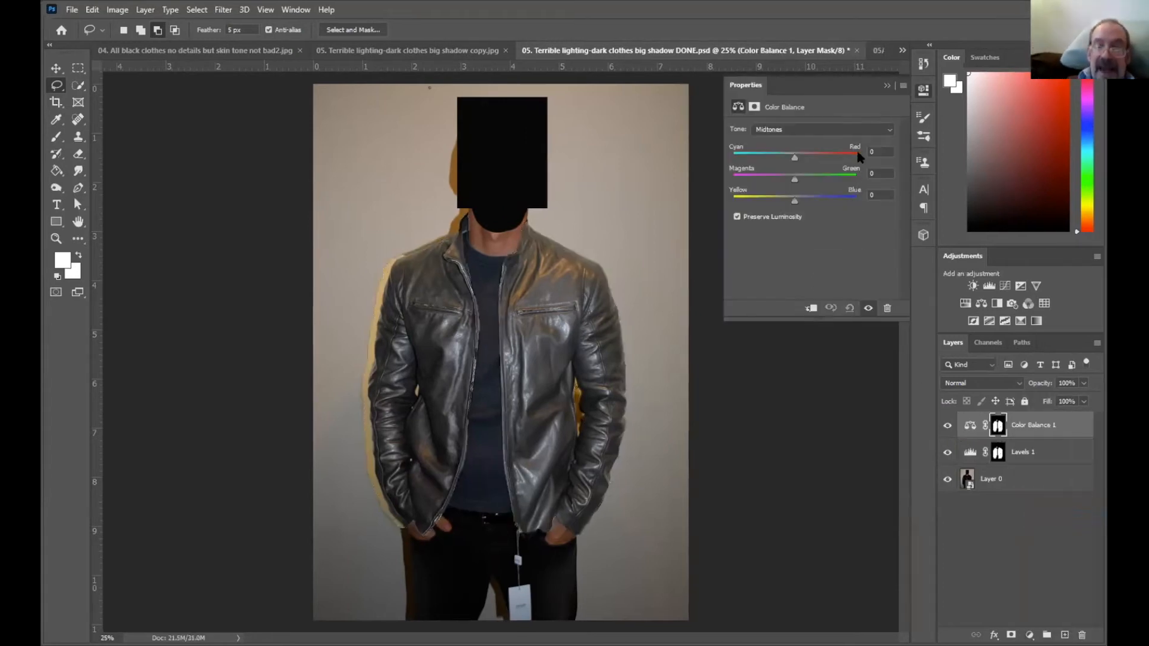
Try a magenta tint, Cyan–Red at +72 and Yellow–Blue at -43 on the jacket's midtones, resetting each to 0.
drag(788, 177, 781, 175)
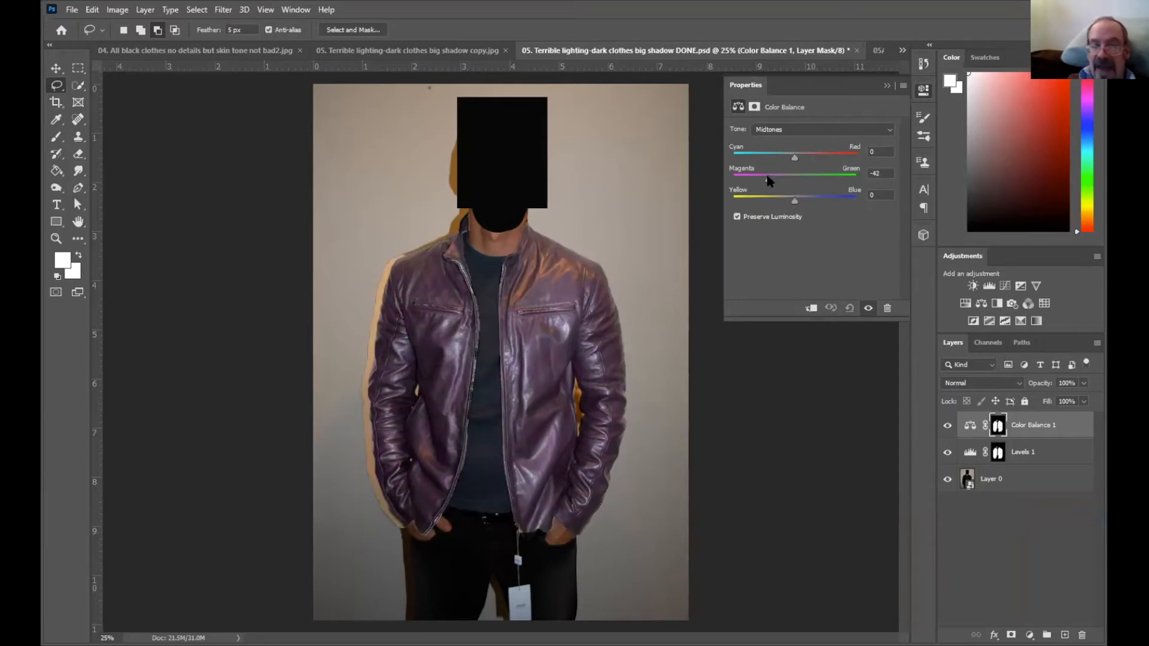
drag(767, 176, 763, 177)
double_click(880, 173)
text(0)
drag(822, 155, 838, 157)
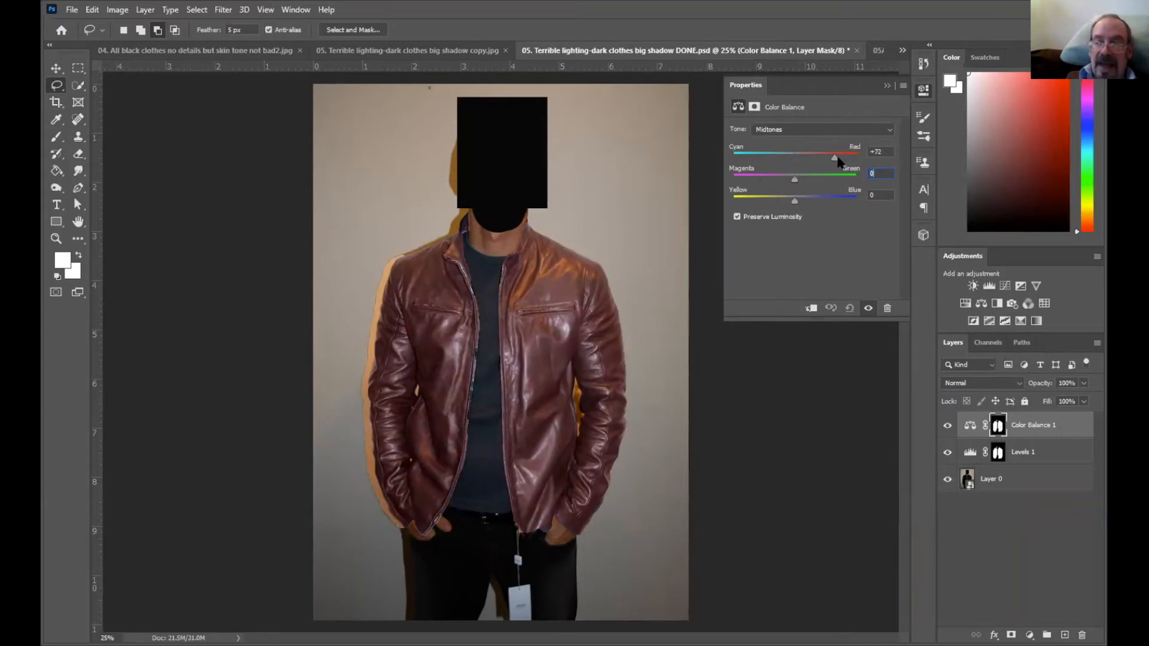
double_click(890, 151)
text(0)
drag(793, 203, 768, 204)
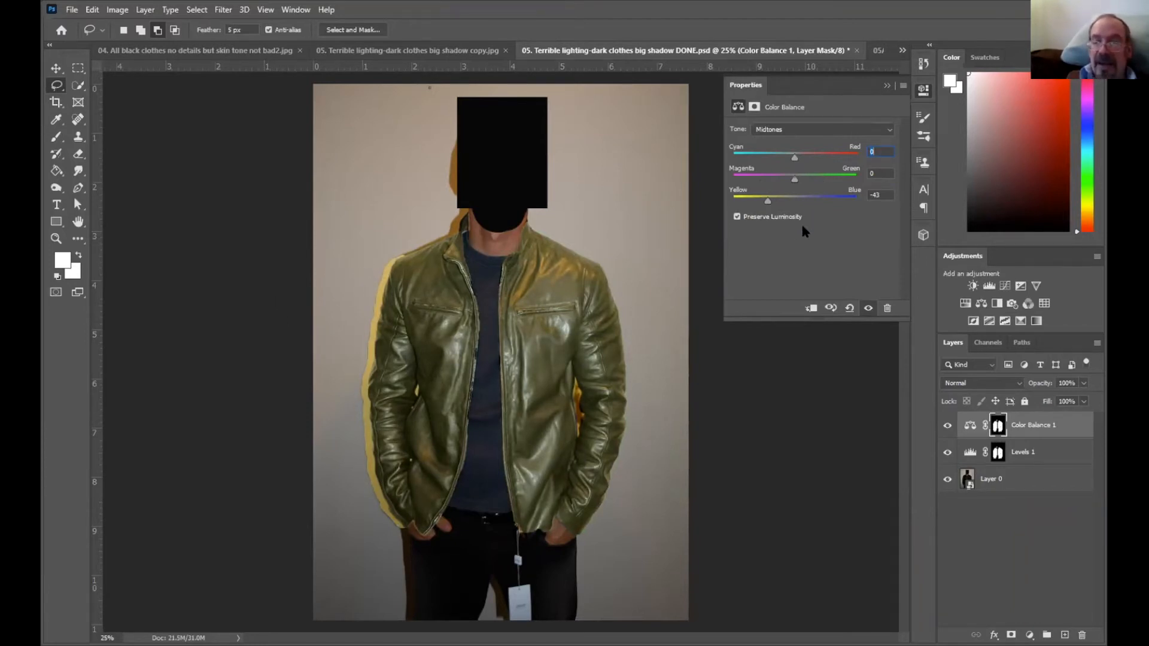
click(889, 194)
text(0)
Set the jacket's midtone Magenta–Green balance to -93 and close the adjustment's settings.
drag(838, 178, 742, 181)
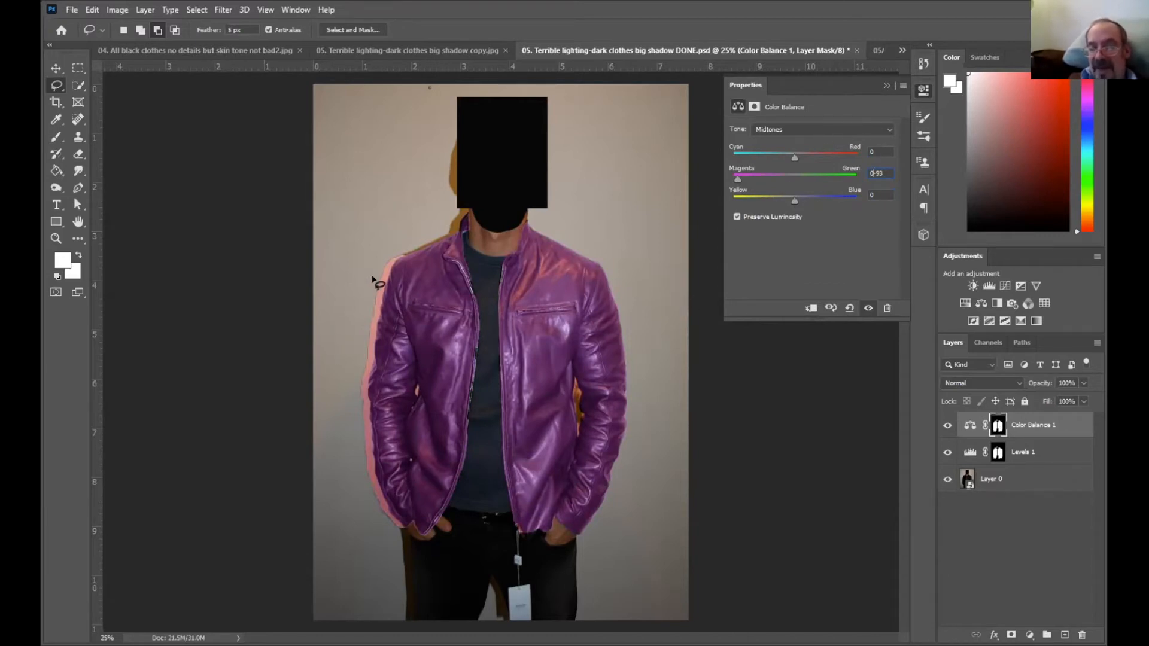
click(886, 86)
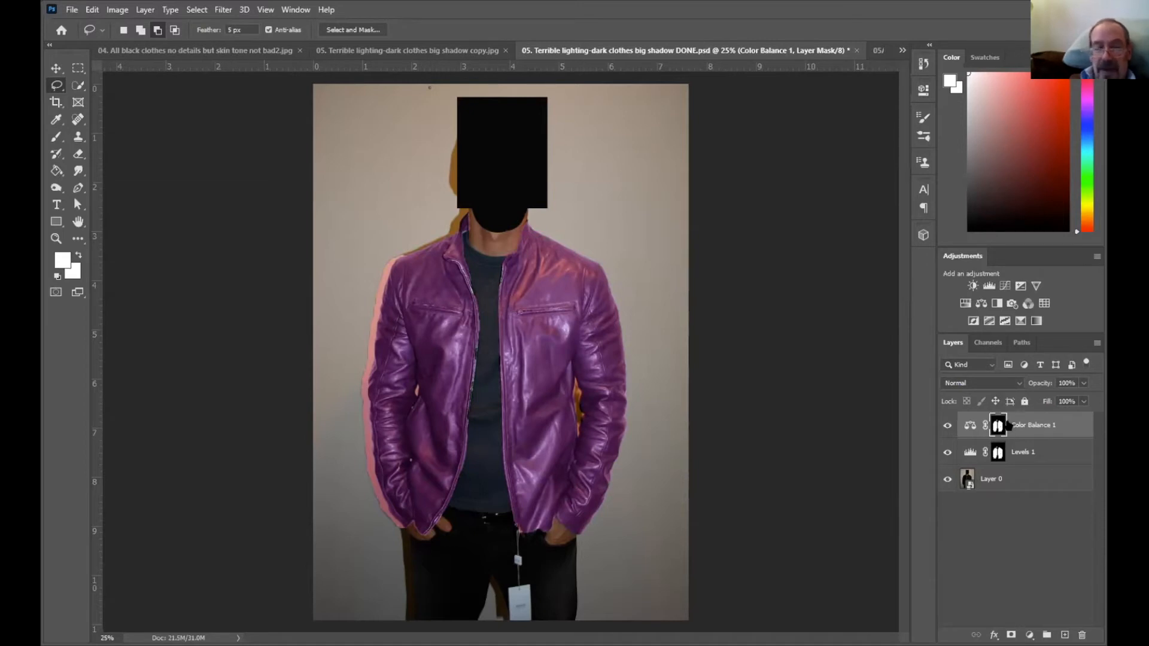
Set up the Brush tool for mask painting with the default white and black colors and a 125 px size.
click(60, 139)
right_click(60, 139)
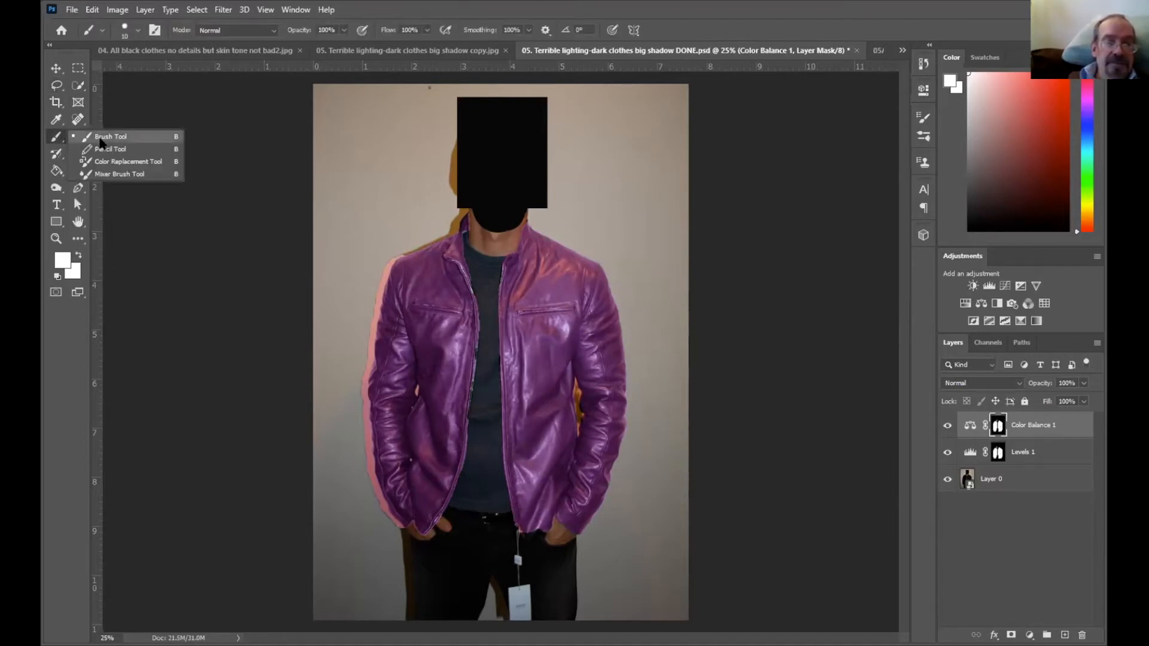
click(101, 141)
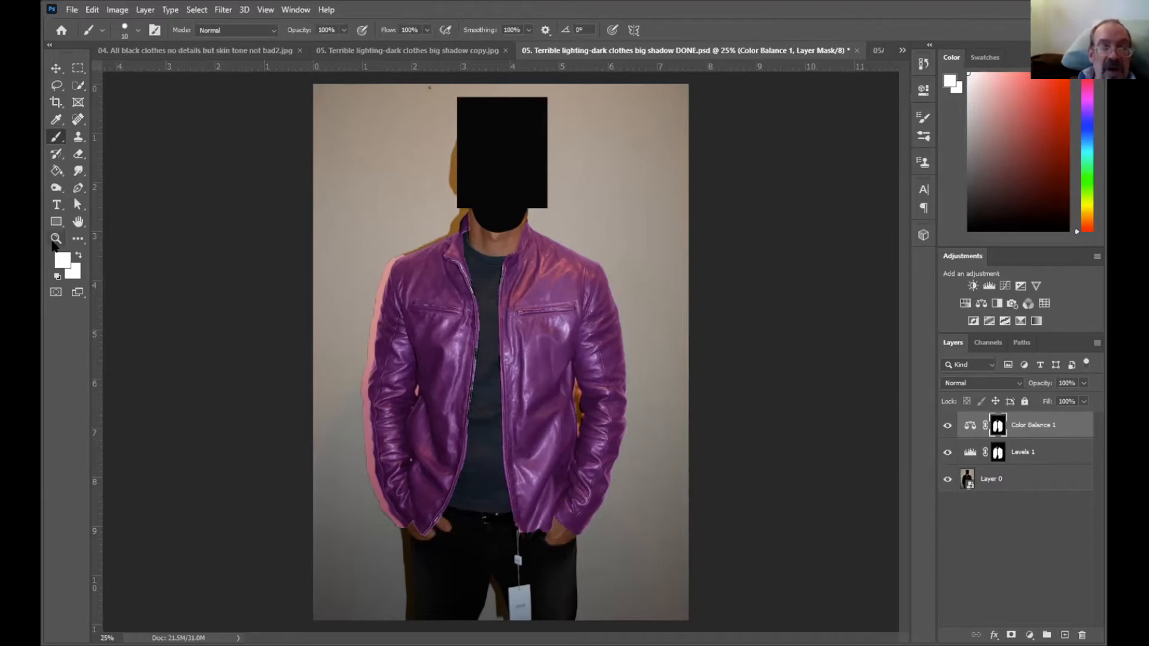
click(57, 276)
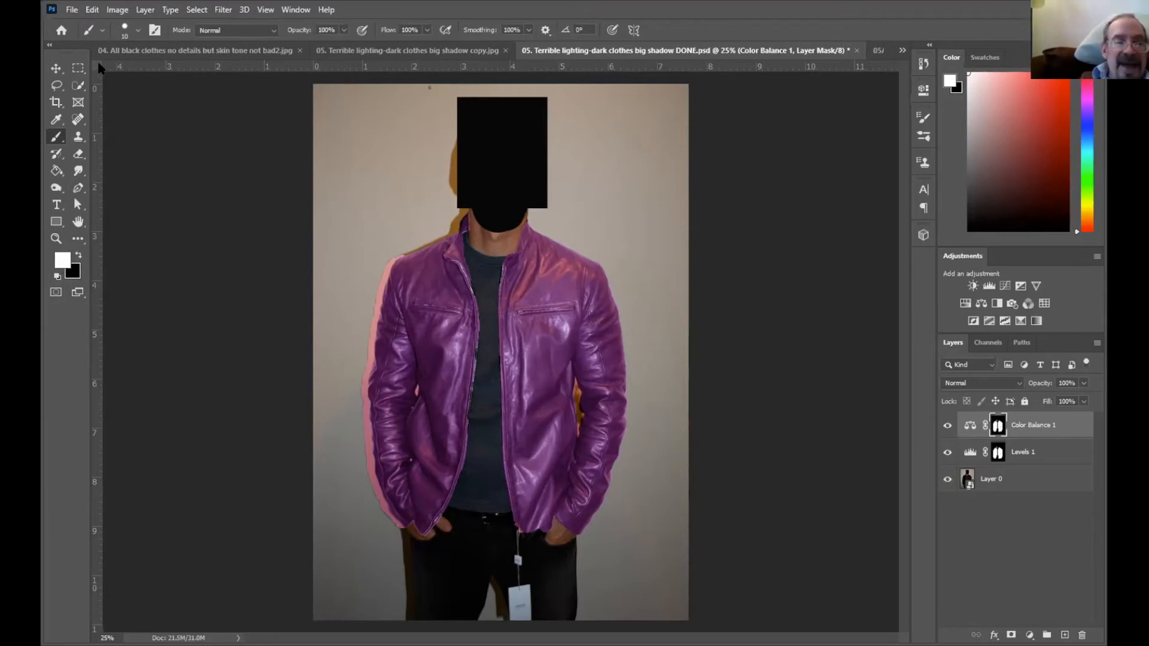
click(137, 29)
drag(119, 73, 156, 73)
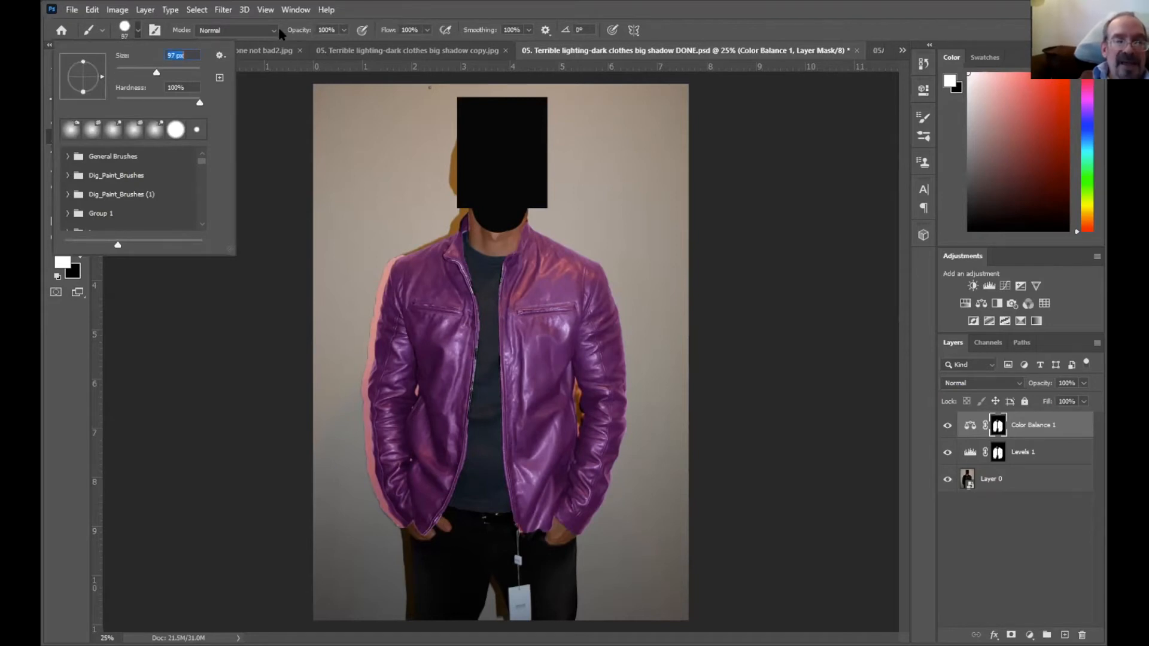
key(Return)
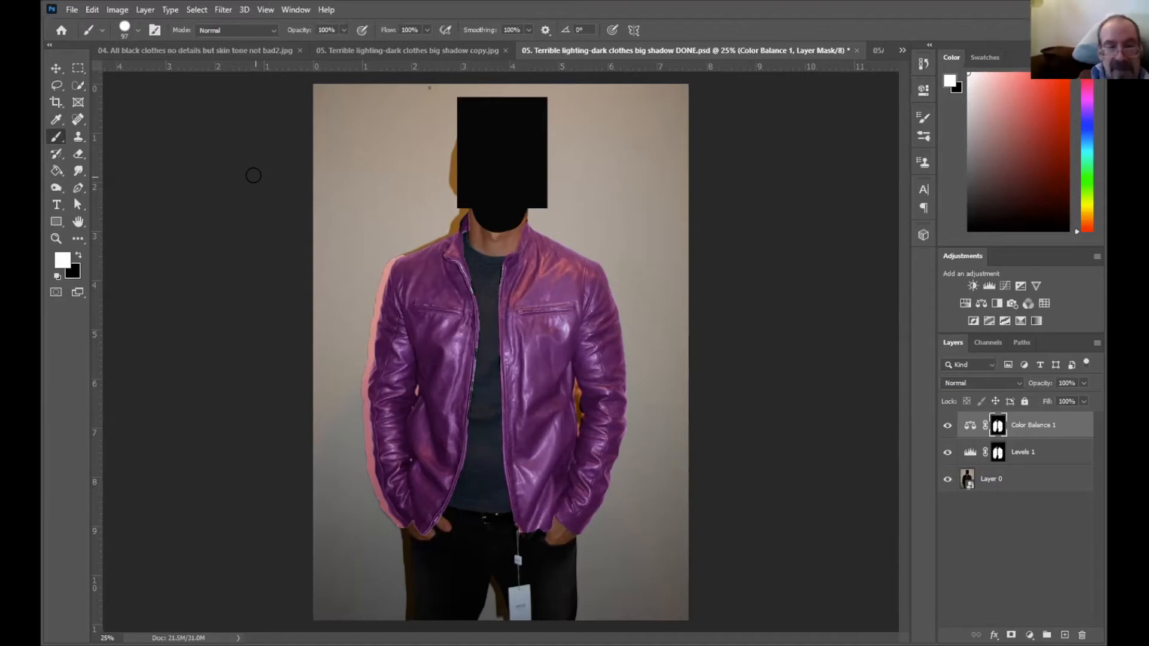
key(bracketright)
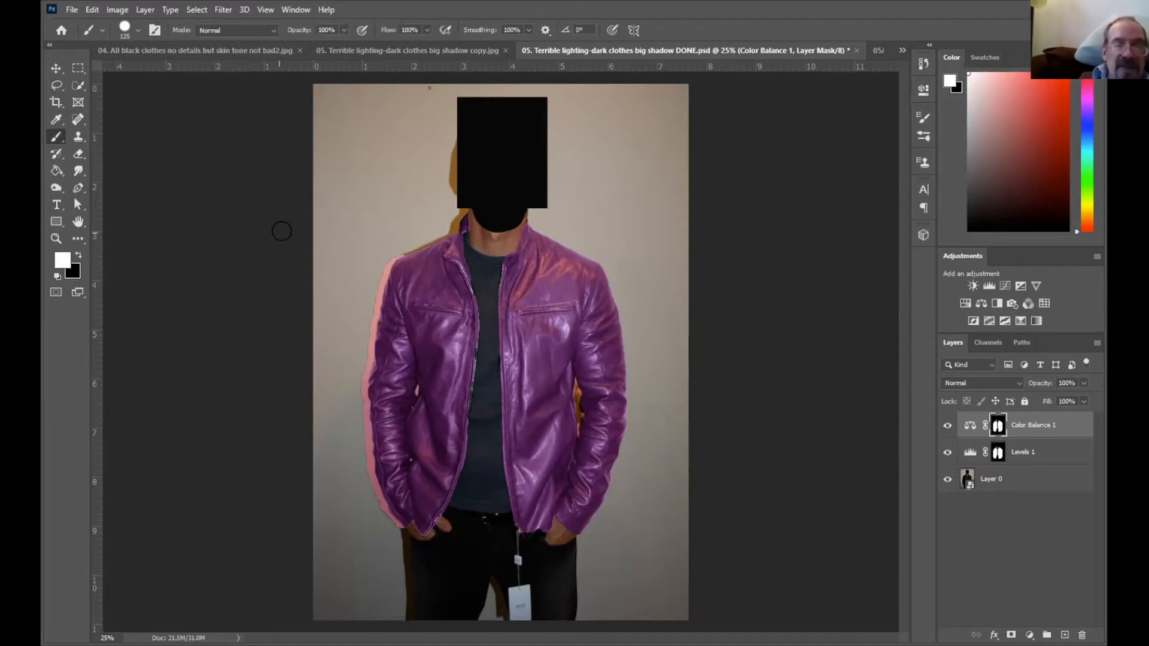
Try painting white on the Color Balance mask over the wall beside the head, and undo the stroke.
mouse_move(350, 193)
mouse_down()
mouse_move(356, 257)
mouse_move(323, 271)
mouse_move(341, 176)
mouse_move(352, 214)
mouse_move(351, 172)
mouse_up()
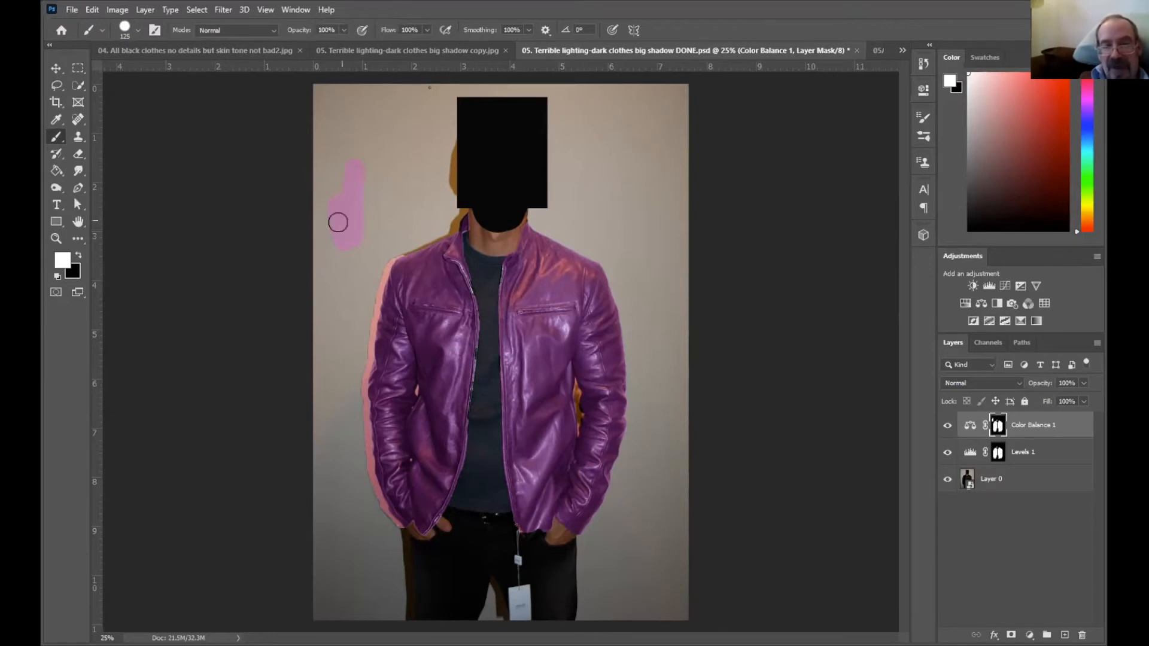
click(92, 10)
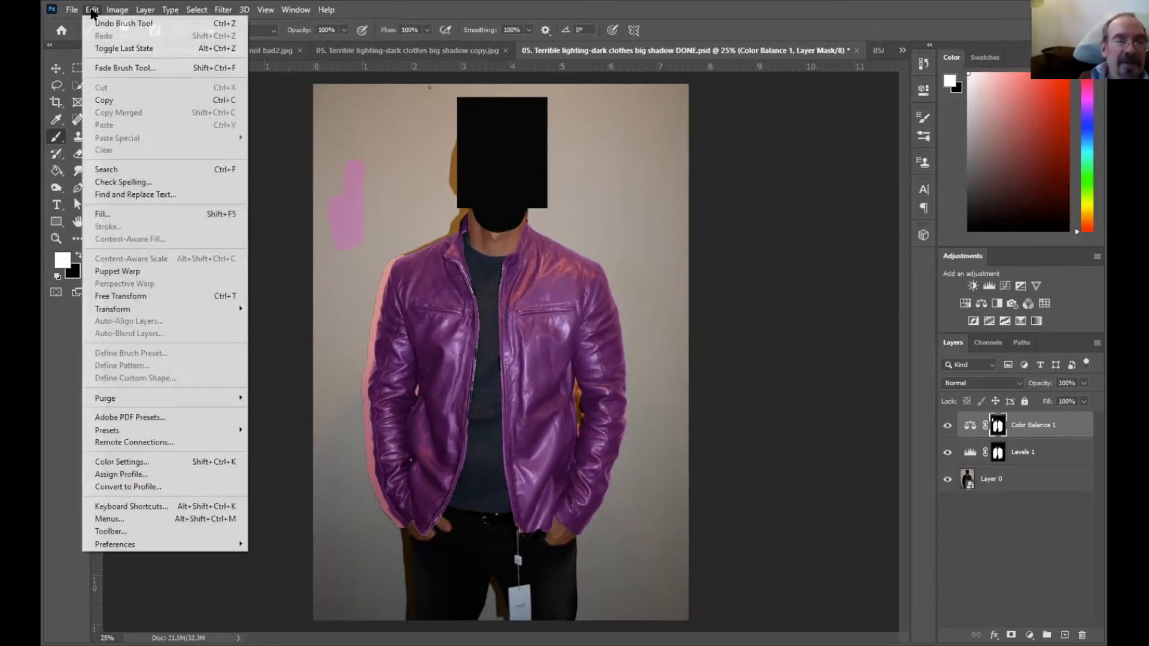
click(98, 28)
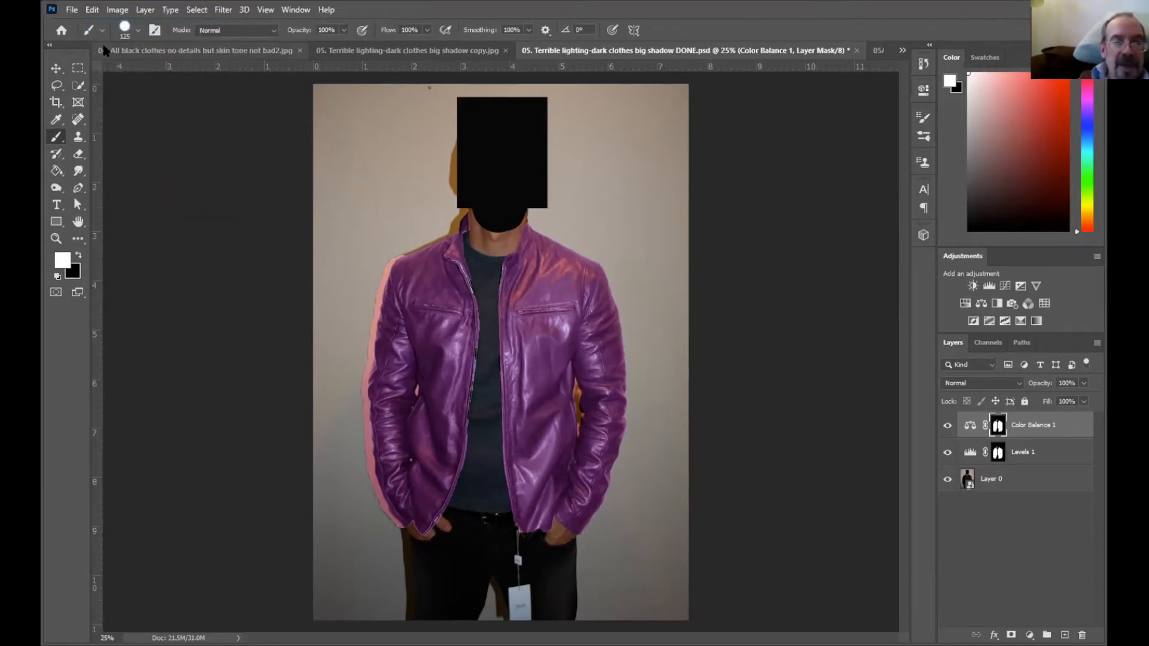
Try painting black on the Color Balance mask over the jacket's chest, and undo the stroke.
click(80, 254)
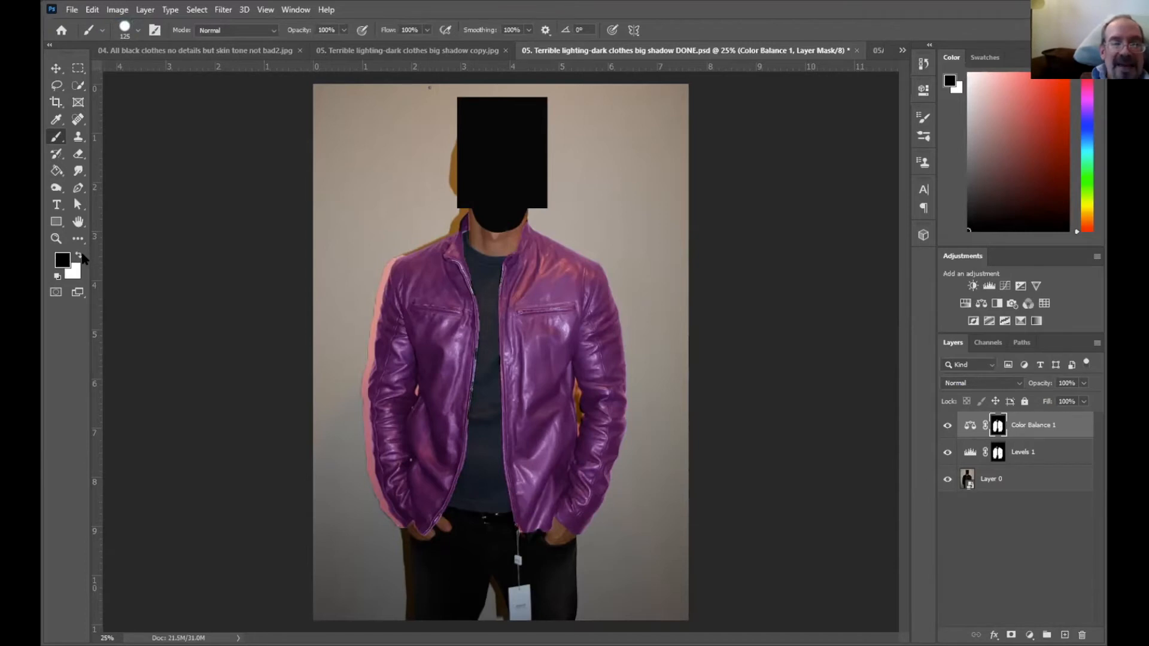
mouse_move(445, 290)
mouse_down()
mouse_move(456, 386)
mouse_move(442, 292)
mouse_move(453, 269)
mouse_move(439, 345)
mouse_up()
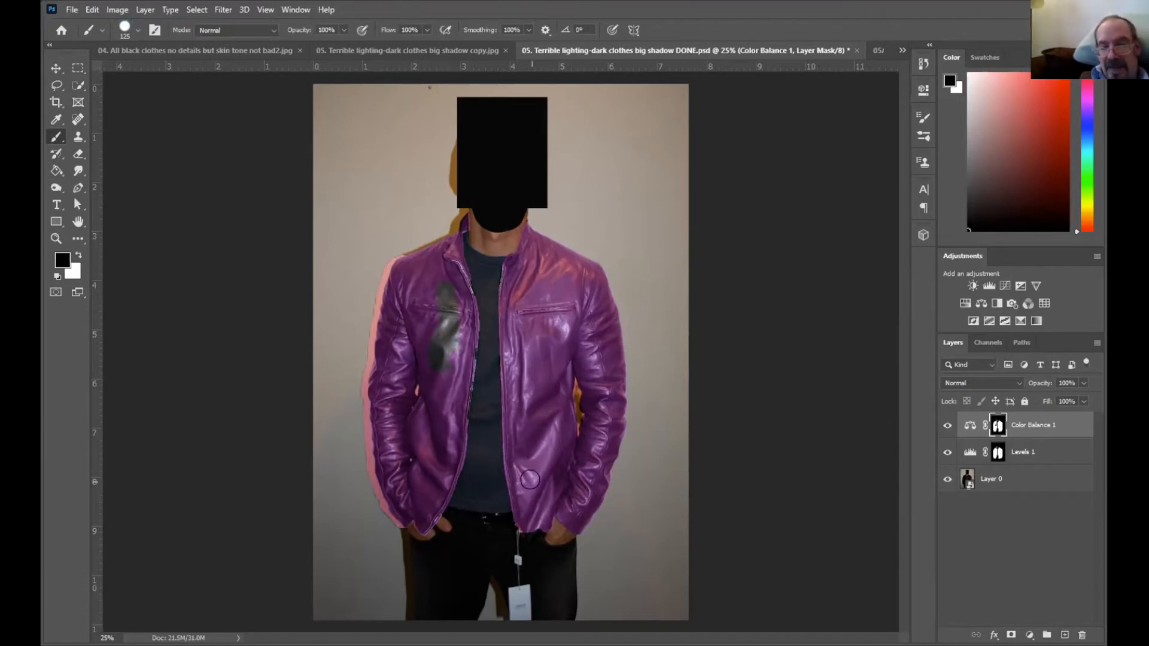
click(92, 10)
click(99, 25)
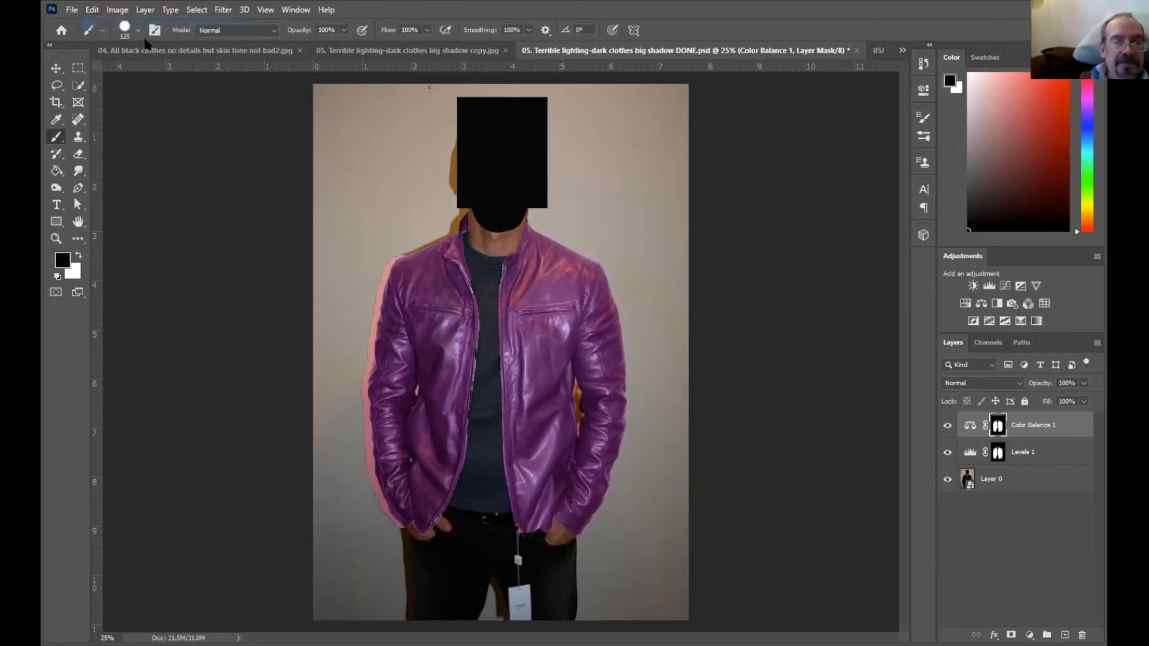
Paint the pink fringe beside the sleeve out of the Color Balance mask at 100% opacity, and reduce the brush to 80 px.
key(Return)
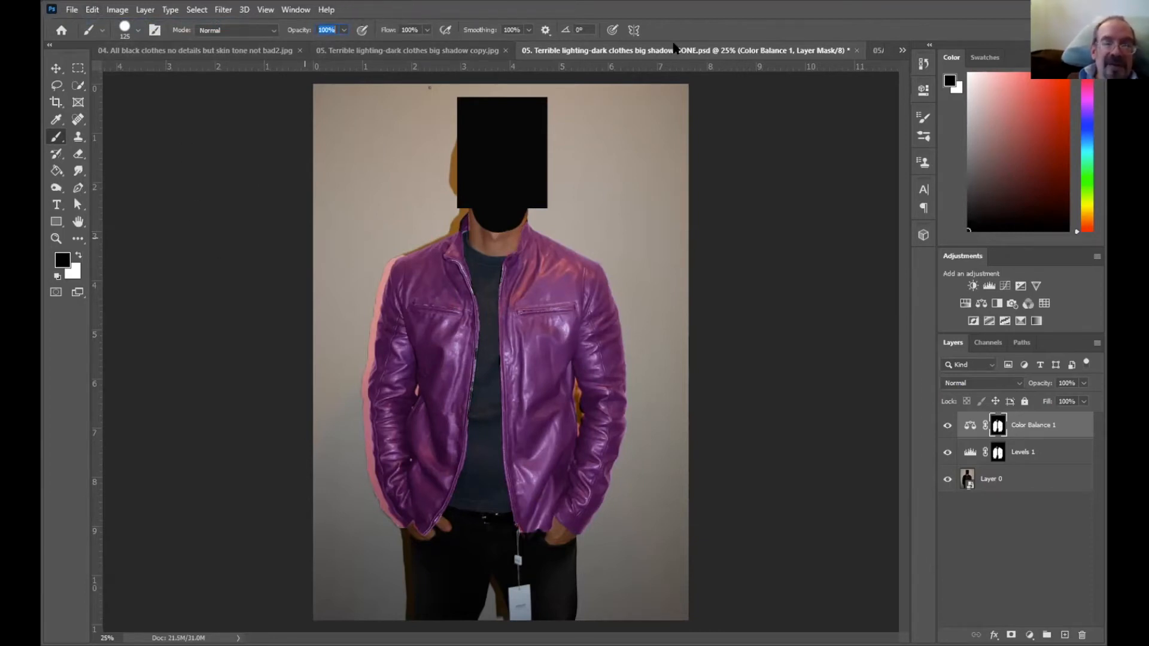
key(Return)
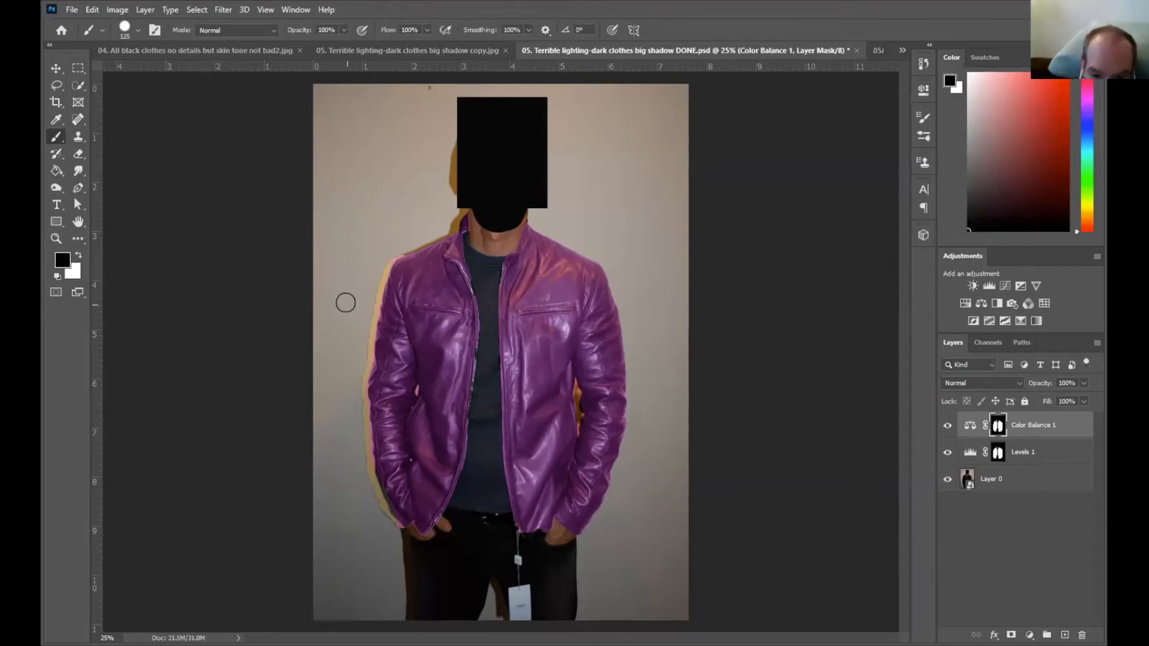
key(bracketleft)
key(bracketleft)
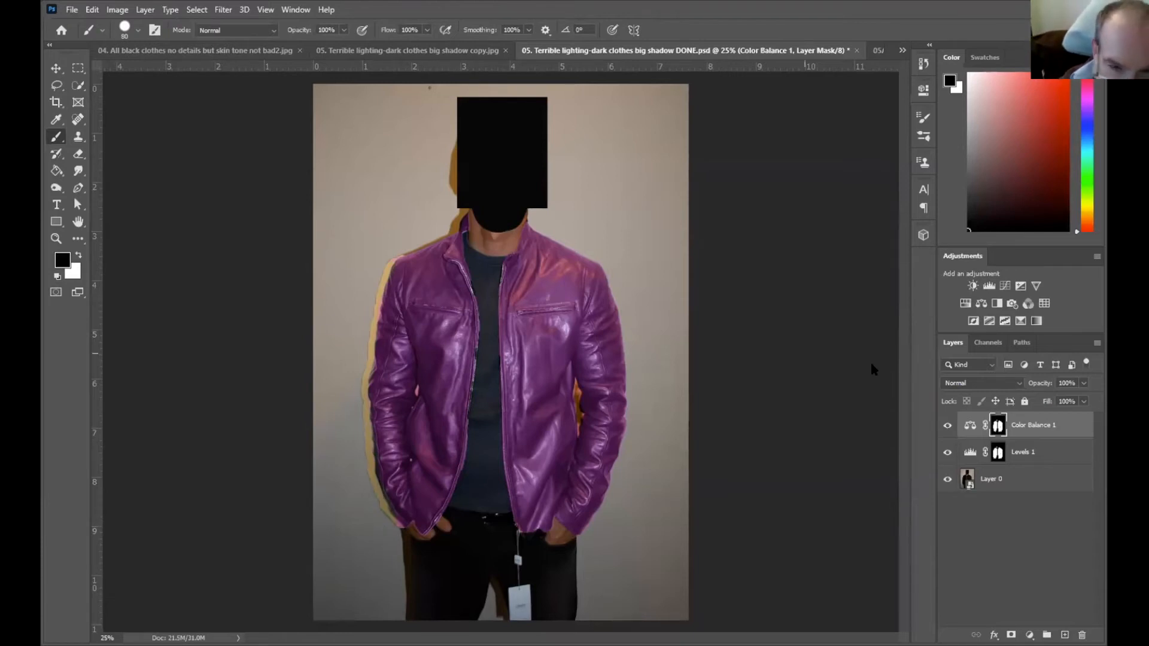
Paint black on the Levels 1 mask along the bright wall shadow beside the shoulder and sleeve.
click(988, 452)
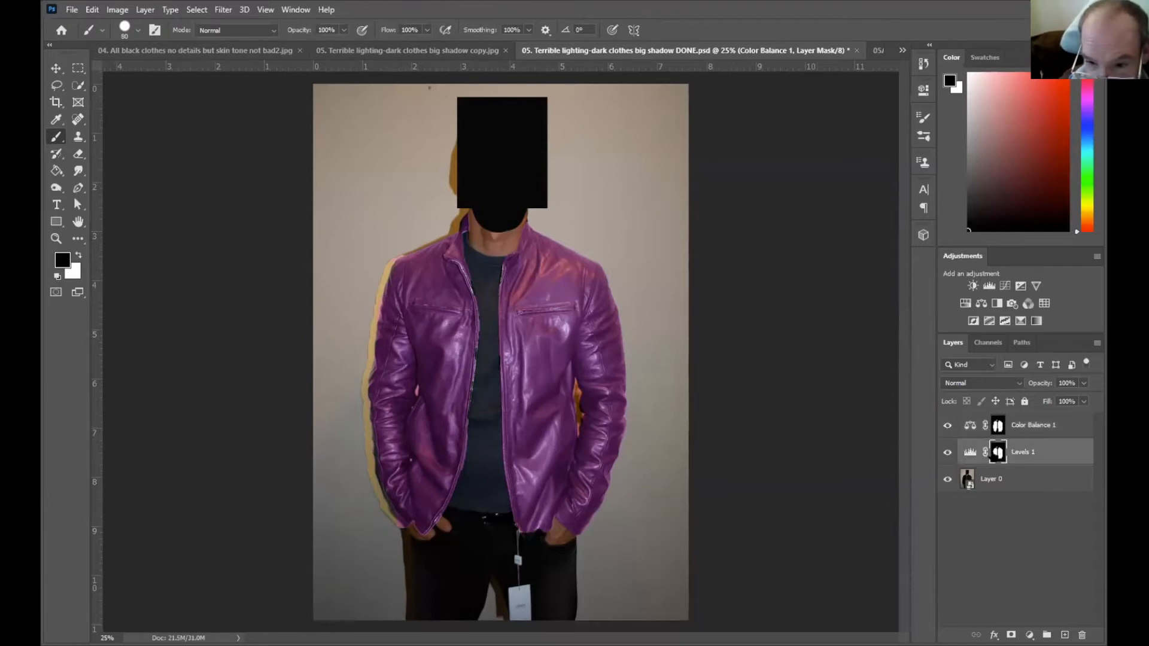
click(947, 452)
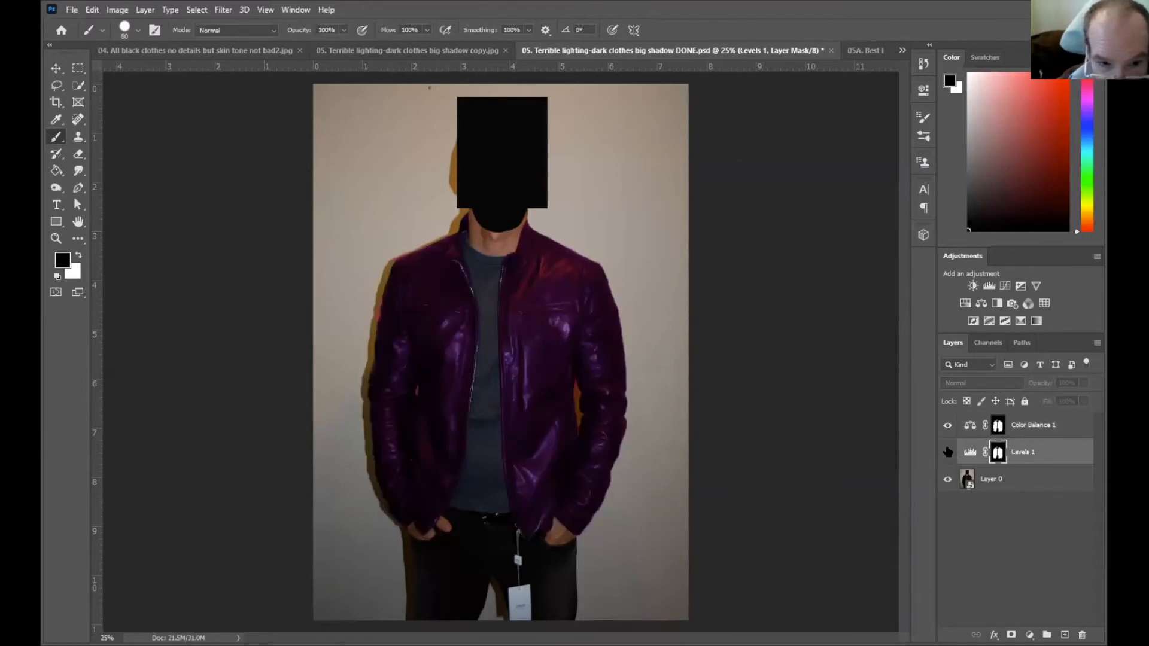
click(947, 453)
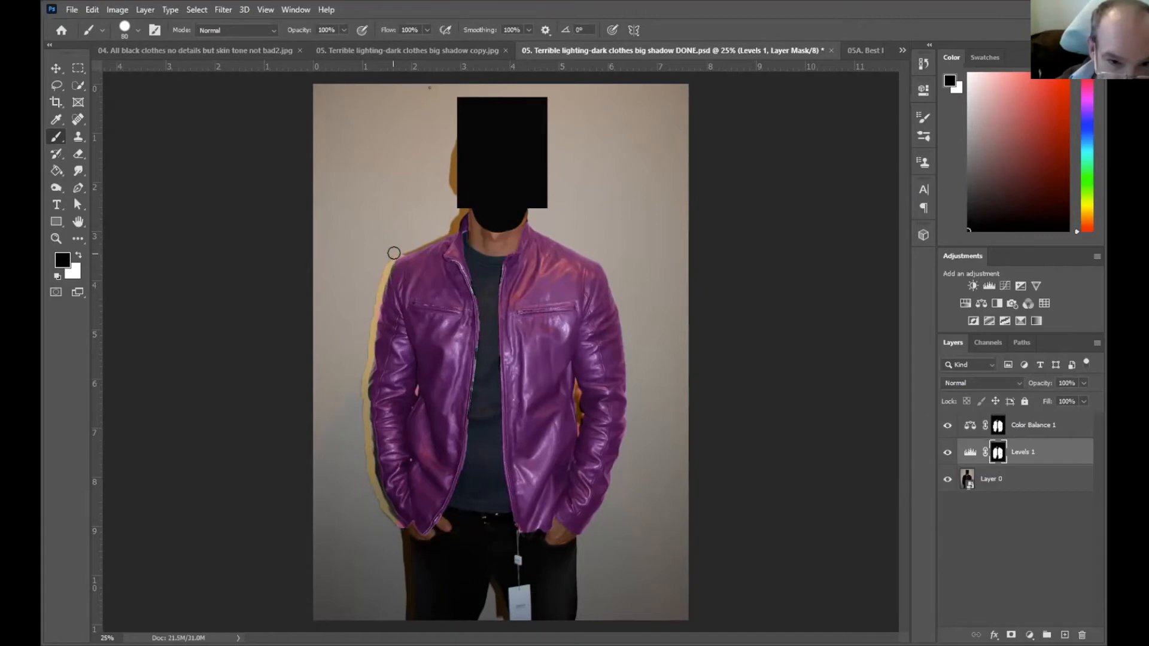
mouse_move(384, 268)
mouse_down()
mouse_move(358, 373)
mouse_move(362, 343)
mouse_move(377, 526)
mouse_move(357, 518)
mouse_move(374, 496)
mouse_move(395, 529)
mouse_move(370, 489)
mouse_move(388, 533)
mouse_move(396, 524)
mouse_move(362, 470)
mouse_move(353, 419)
mouse_move(360, 429)
mouse_move(361, 412)
mouse_move(361, 436)
mouse_move(380, 306)
mouse_move(368, 359)
mouse_up()
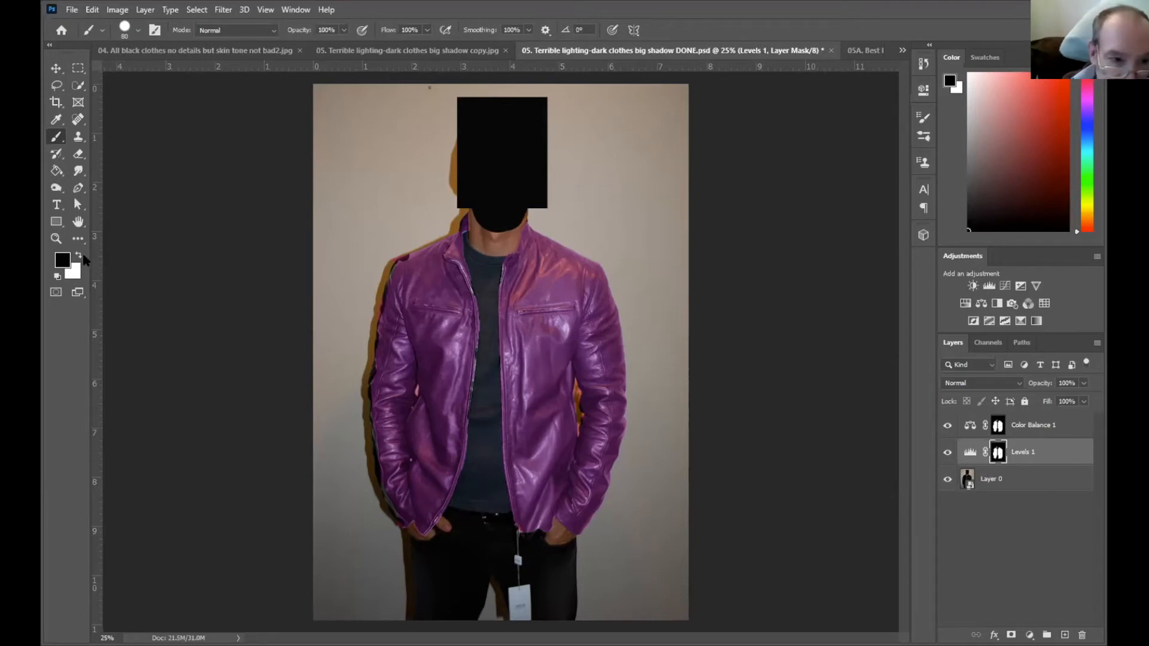
click(78, 255)
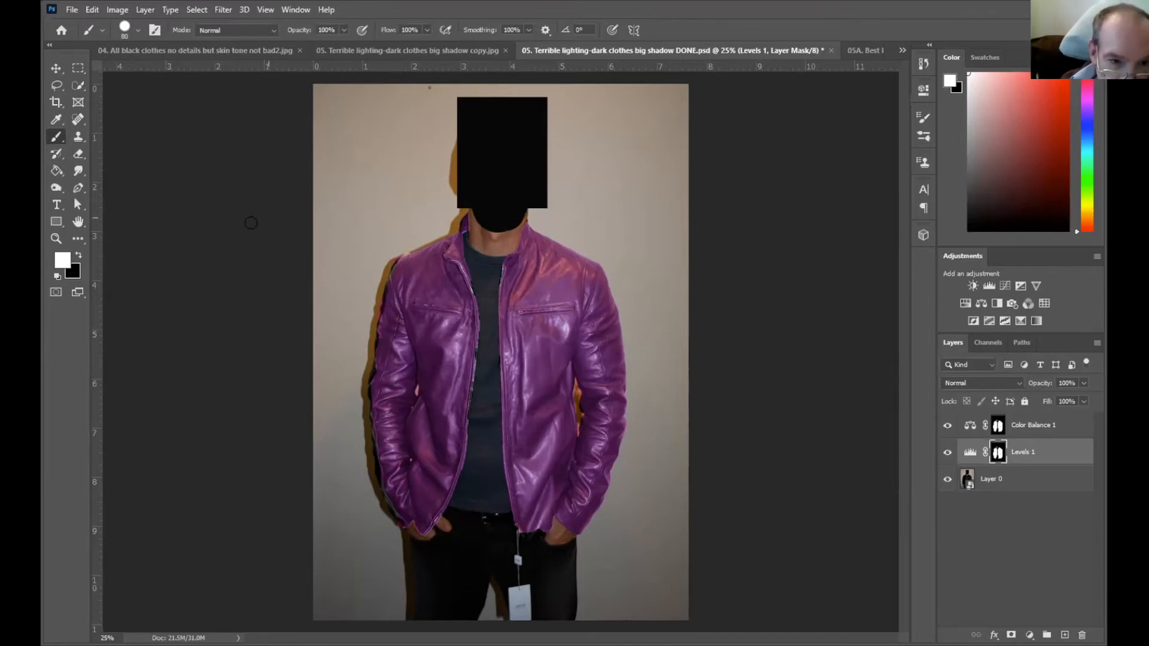
click(78, 254)
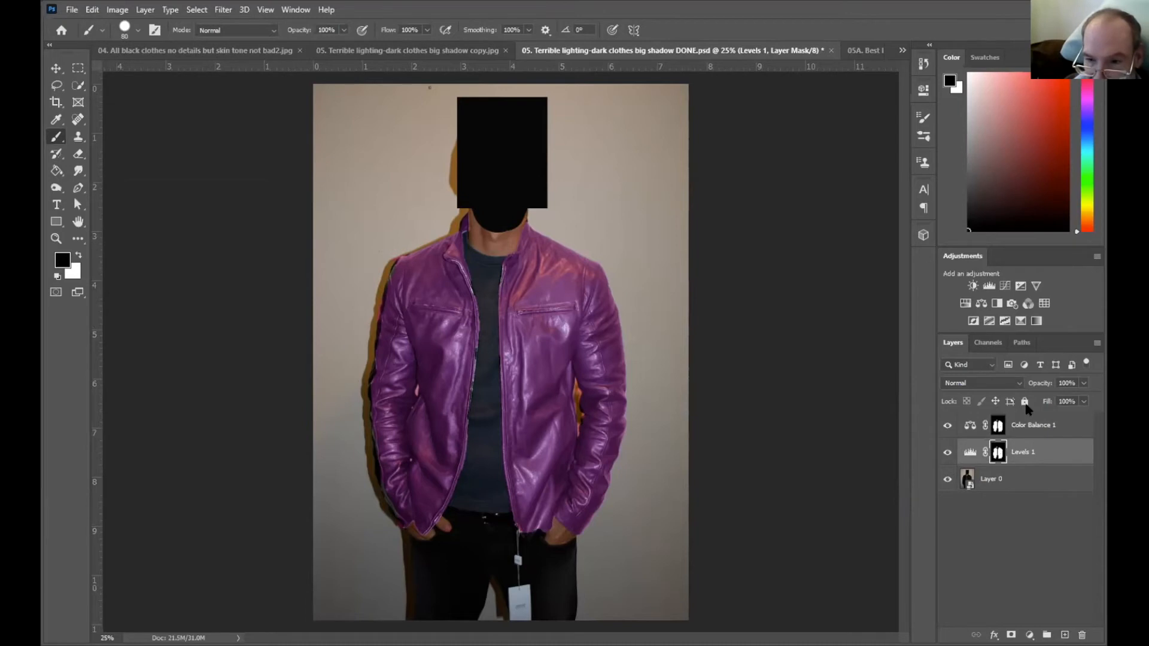
Try painting black on the Color Balance mask over the sleeve, undo the stroke, and make white the foreground color.
click(1028, 425)
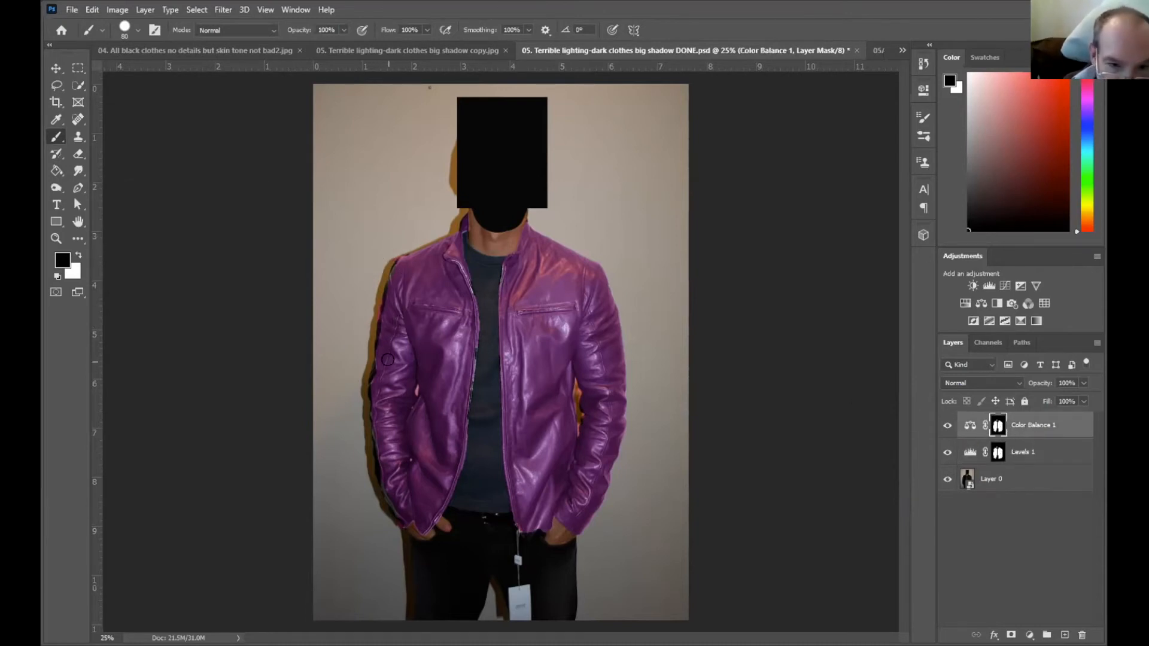
drag(378, 411, 384, 448)
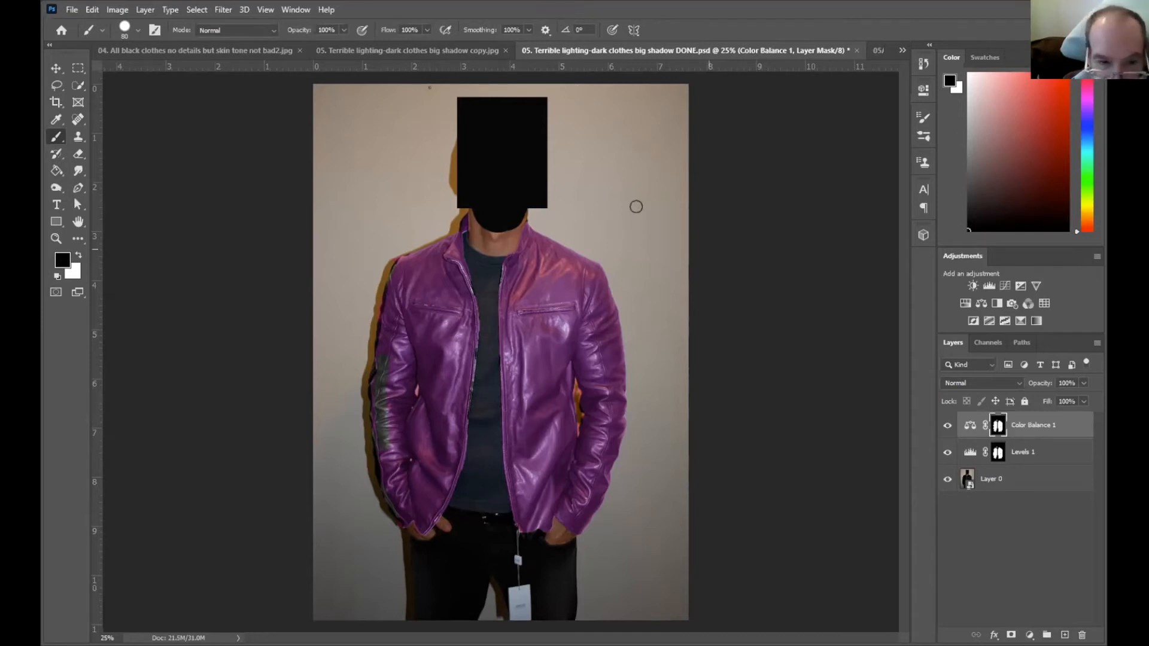
click(92, 10)
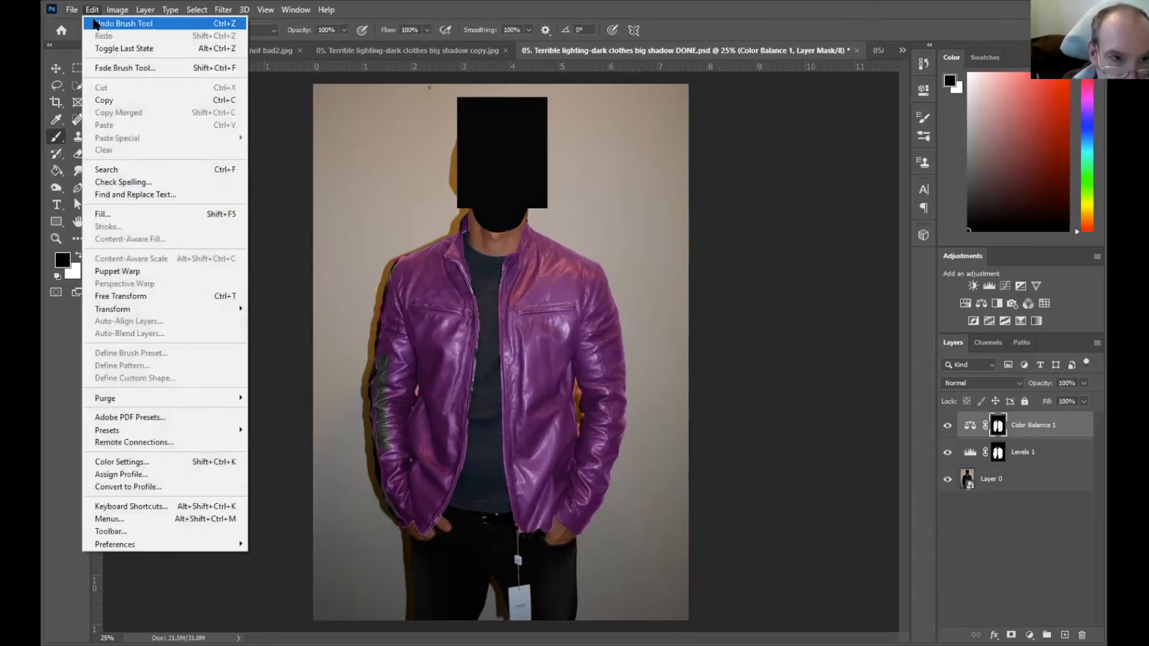
click(94, 23)
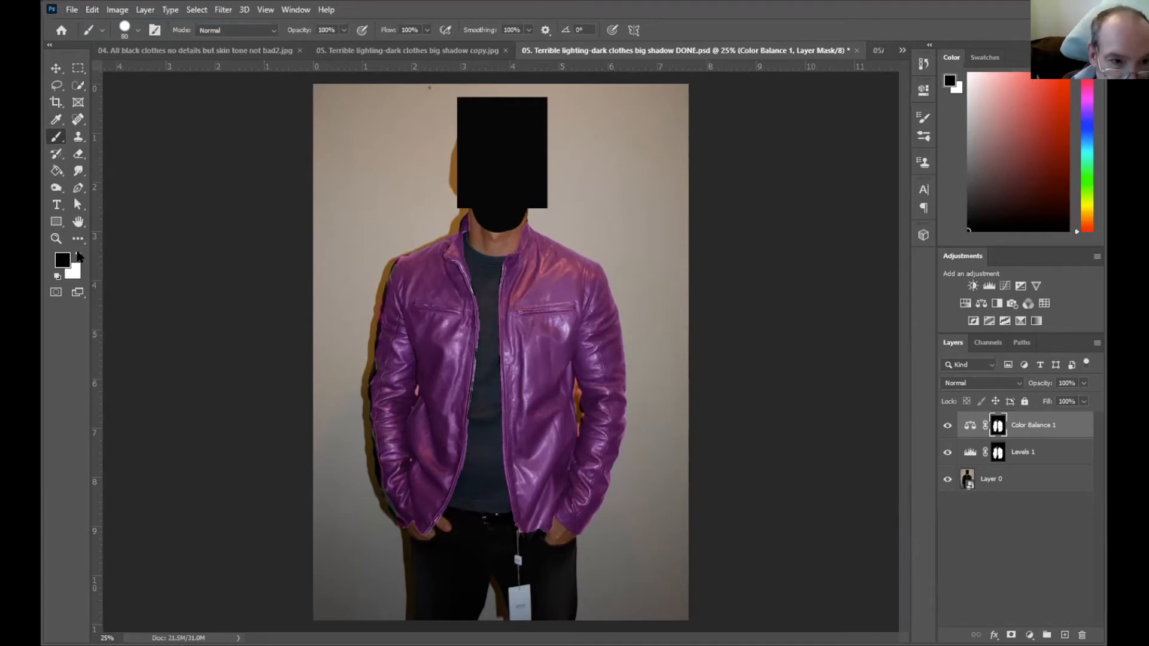
key(x)
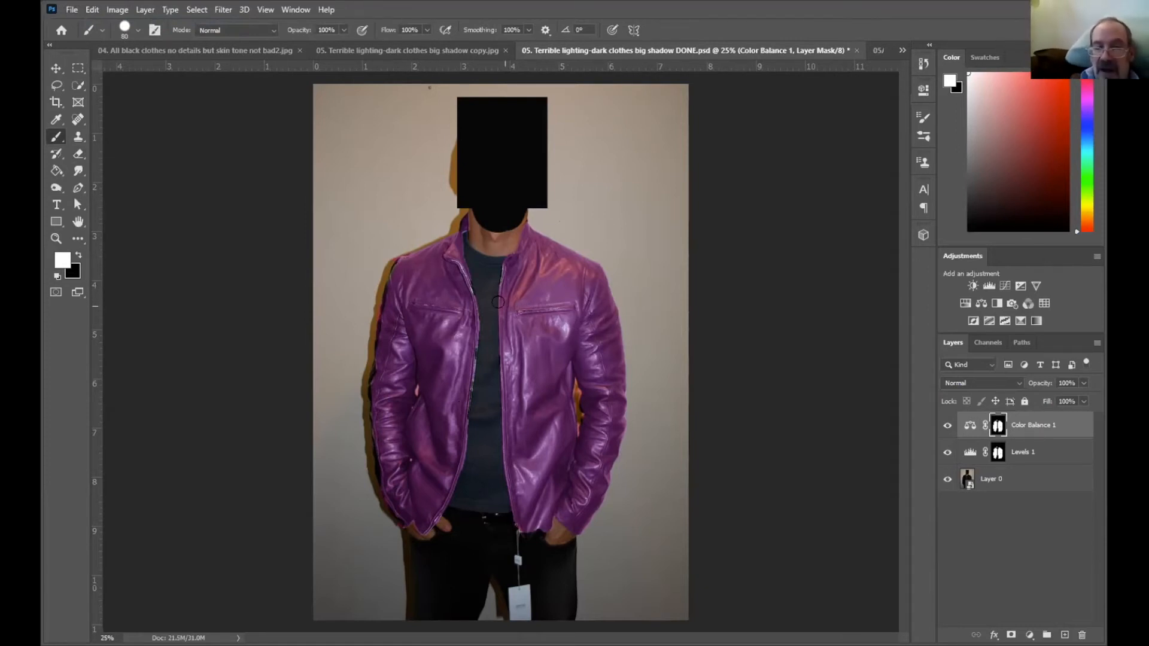
Compare the jacket with the Levels 1 and Color Balance 1 adjustments hidden and shown, separately and together.
click(946, 452)
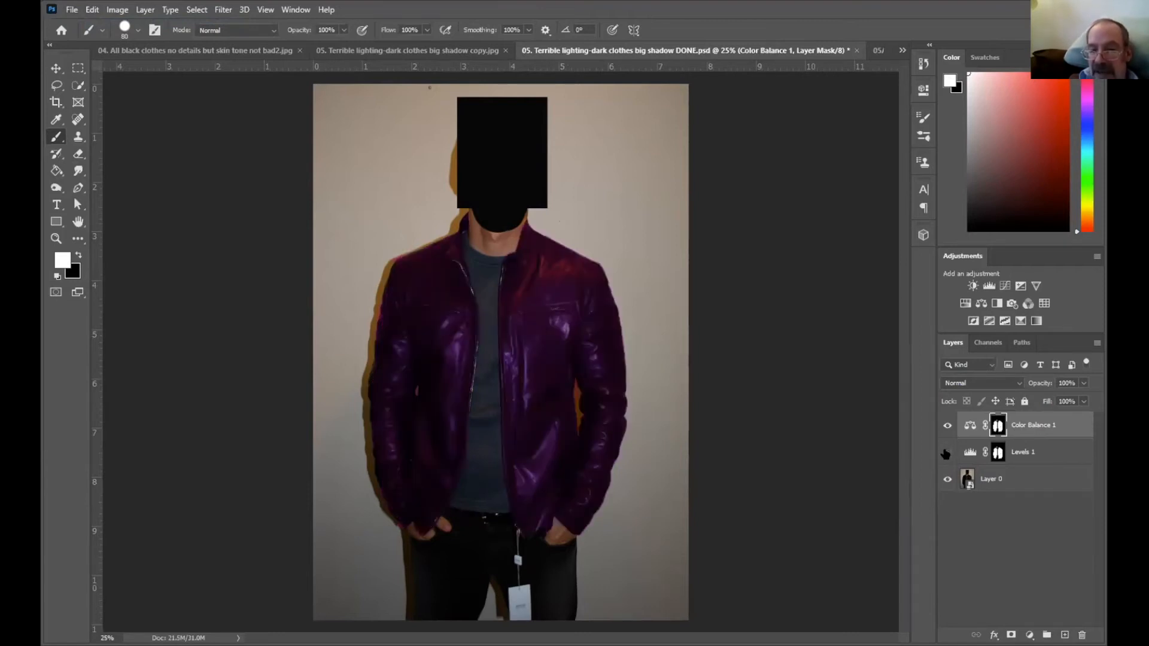
click(946, 453)
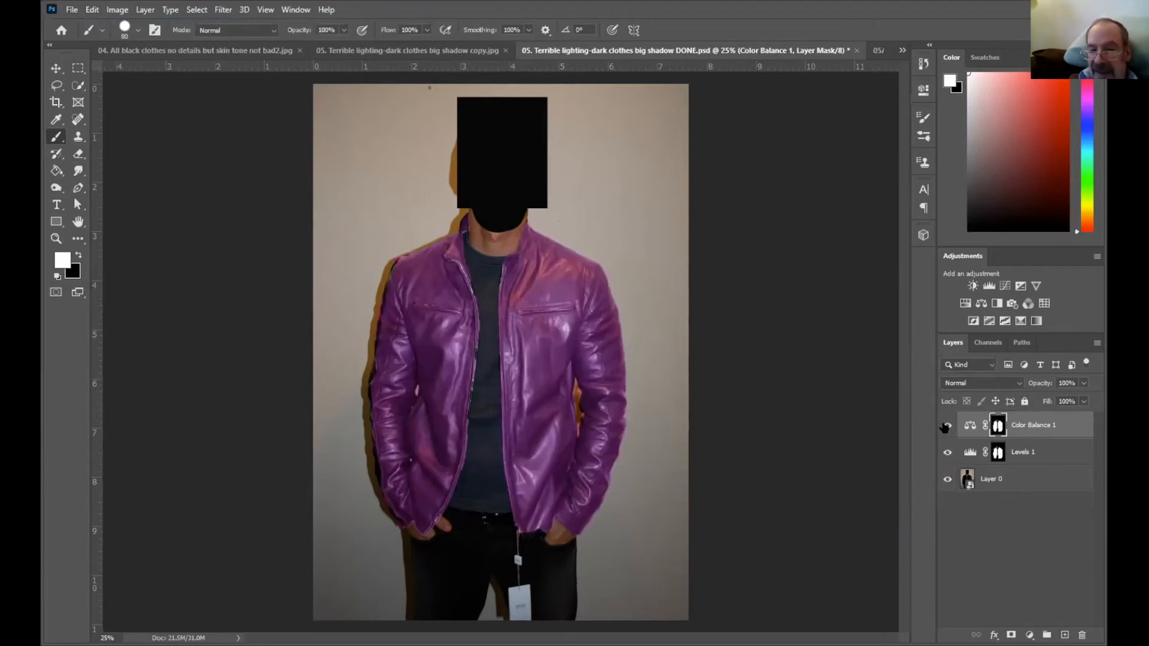
click(945, 426)
click(946, 426)
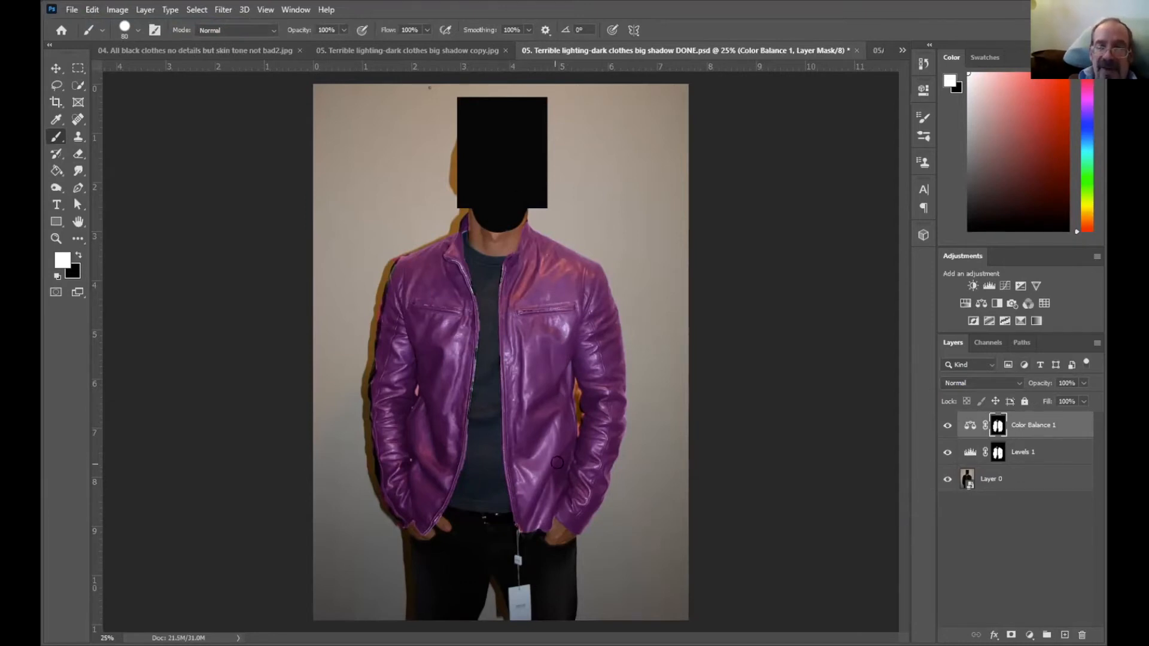
click(948, 426)
click(947, 453)
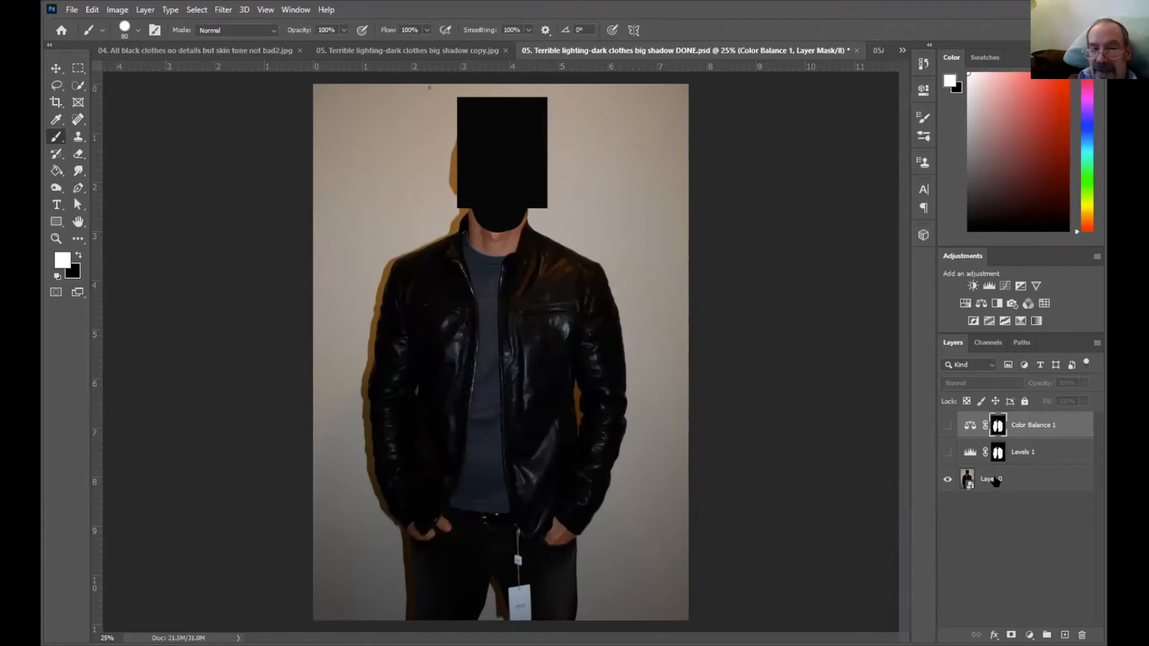
click(945, 452)
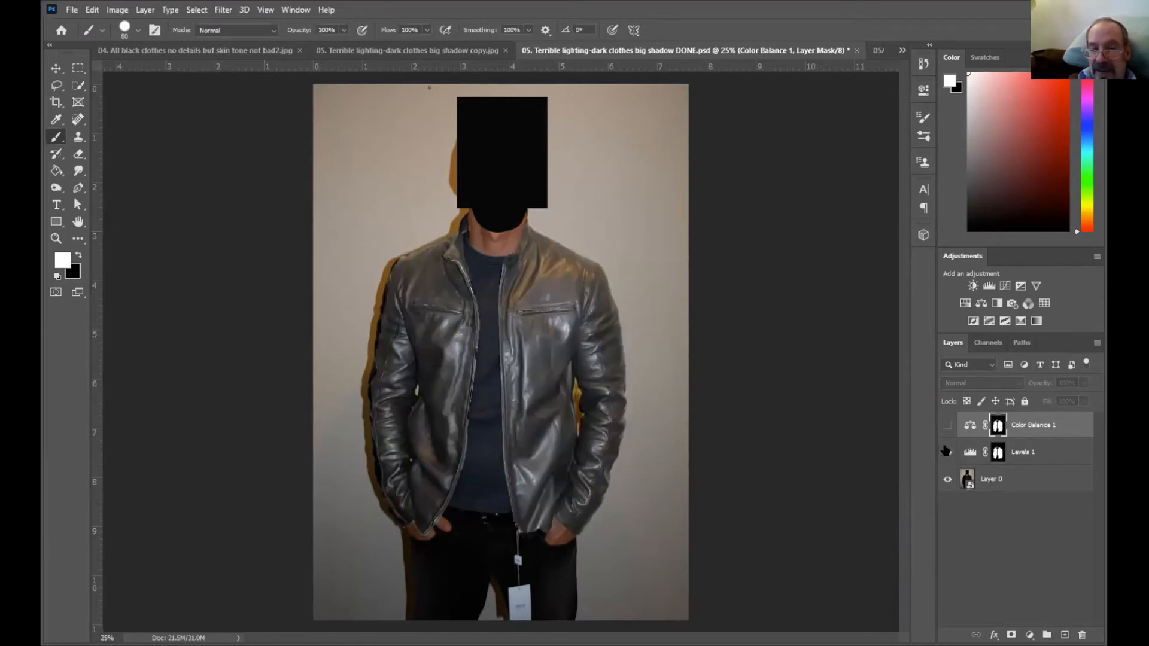
click(946, 425)
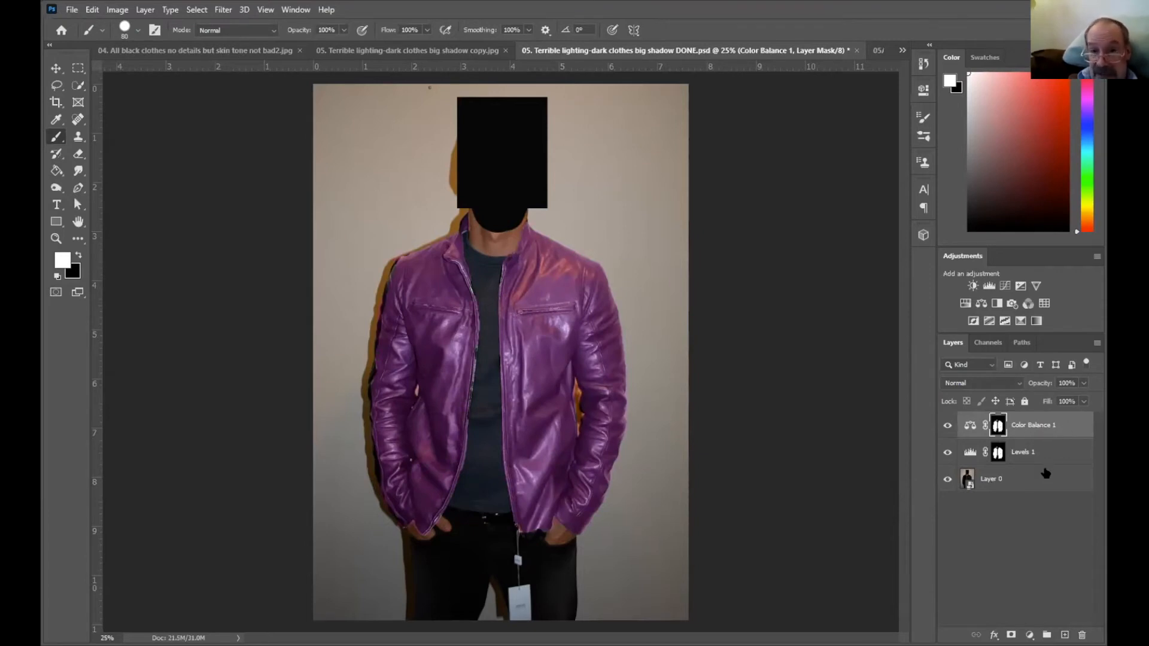
Check the original 05 shadow photo, and switch to "04. All black clothes no details but skin tone not bad2.jpg".
click(902, 51)
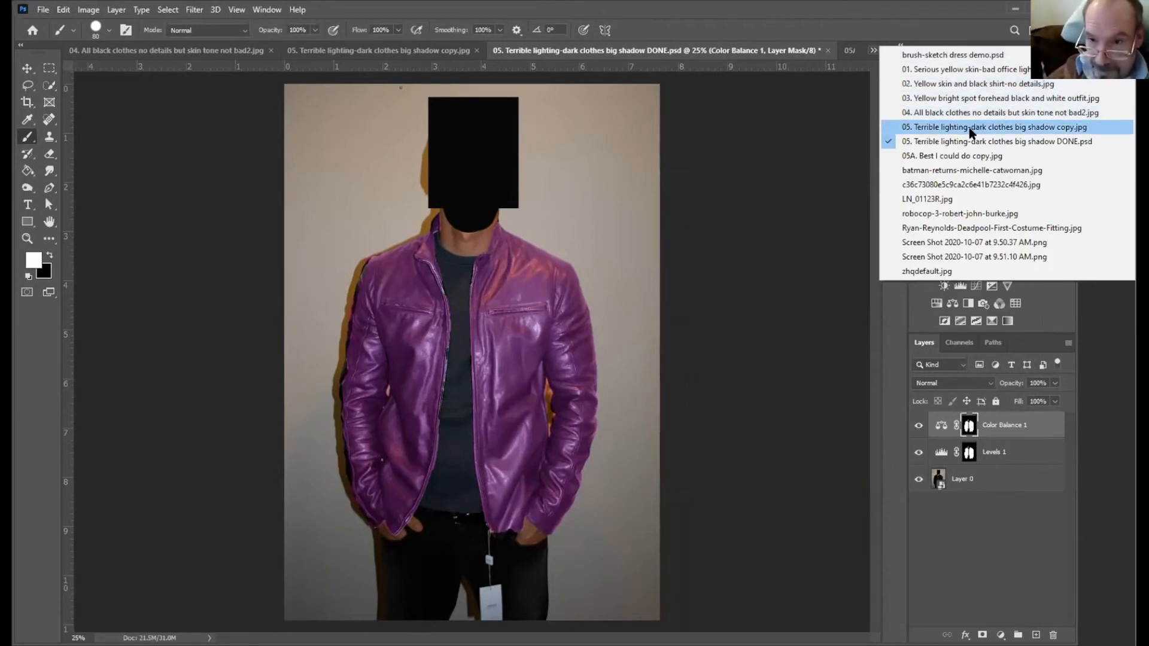
click(973, 127)
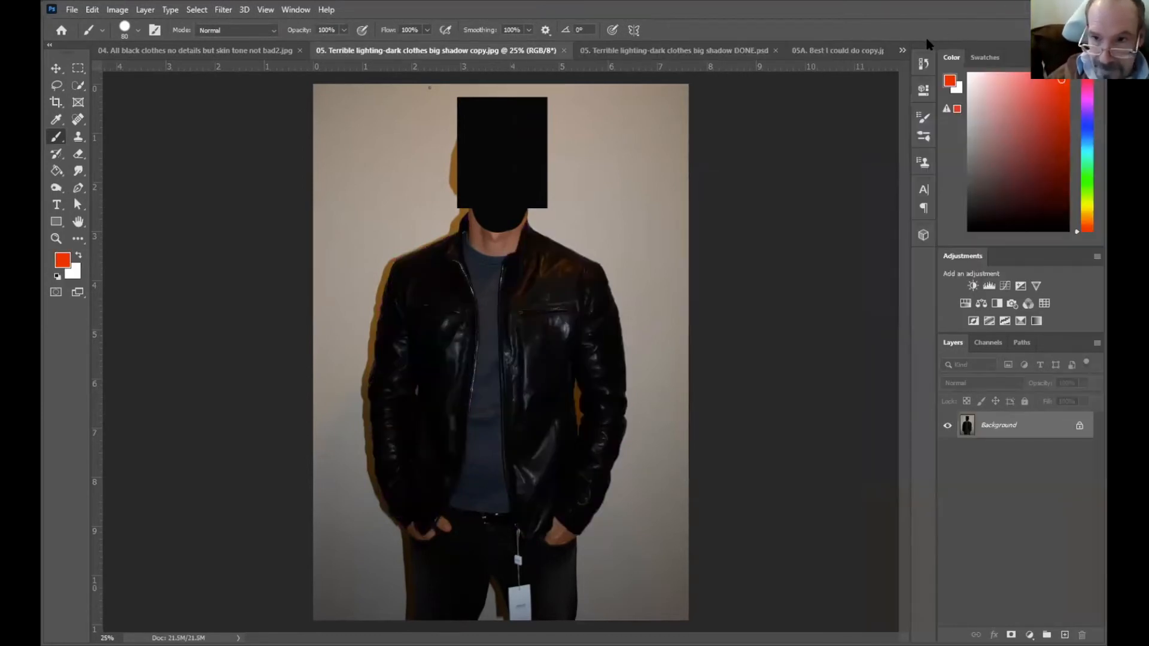
click(903, 51)
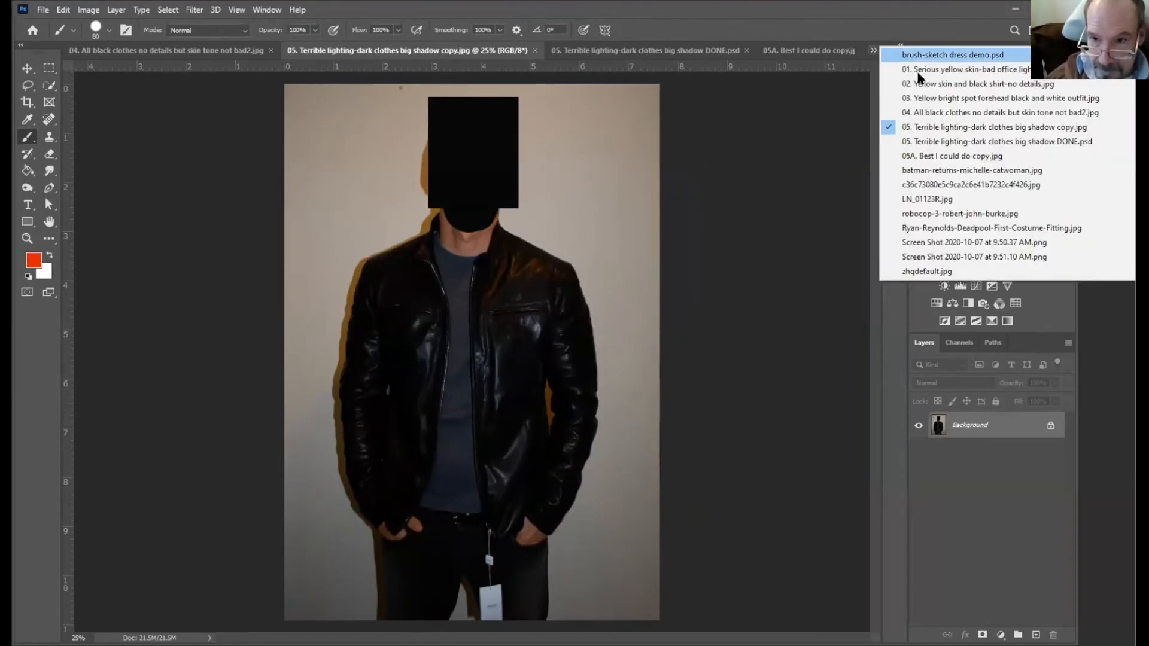
click(928, 112)
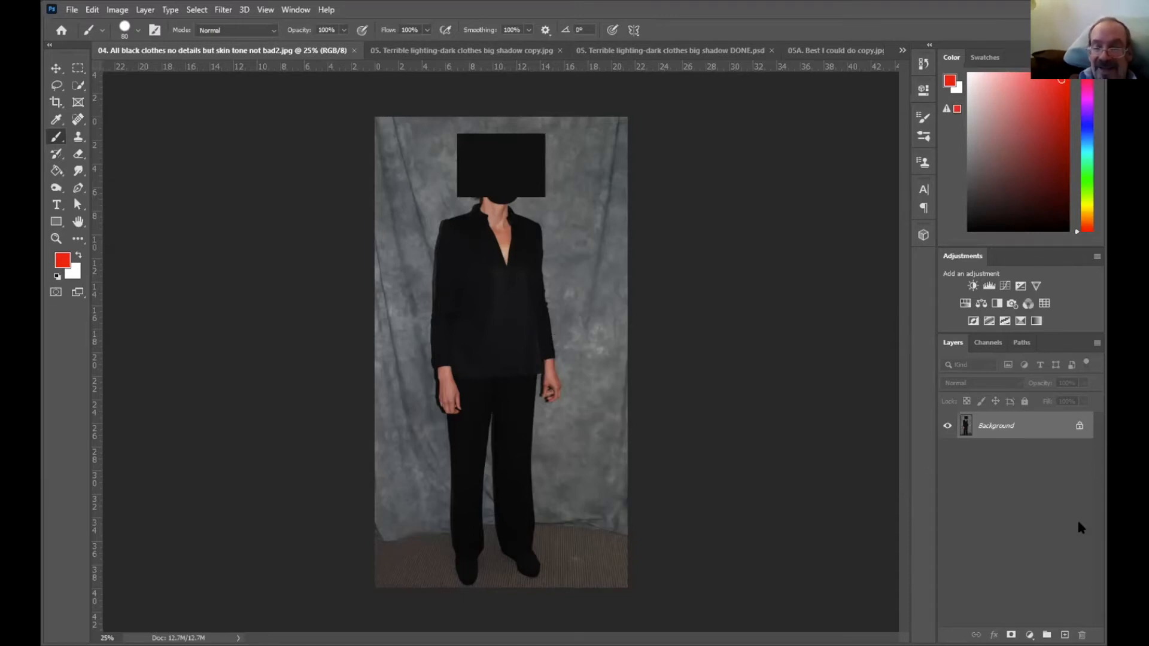
Duplicate the Background layer and lighten the black top's shadows with the Dodge tool at 300 px and 71% exposure.
drag(1014, 435, 1064, 635)
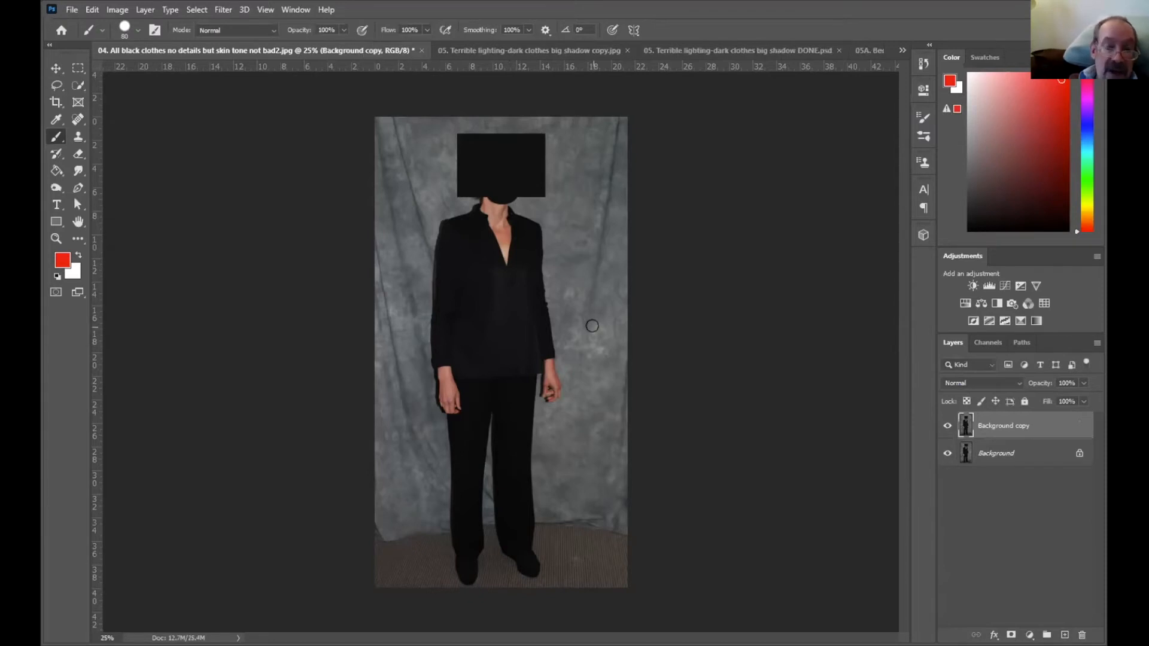
click(61, 192)
right_click(62, 192)
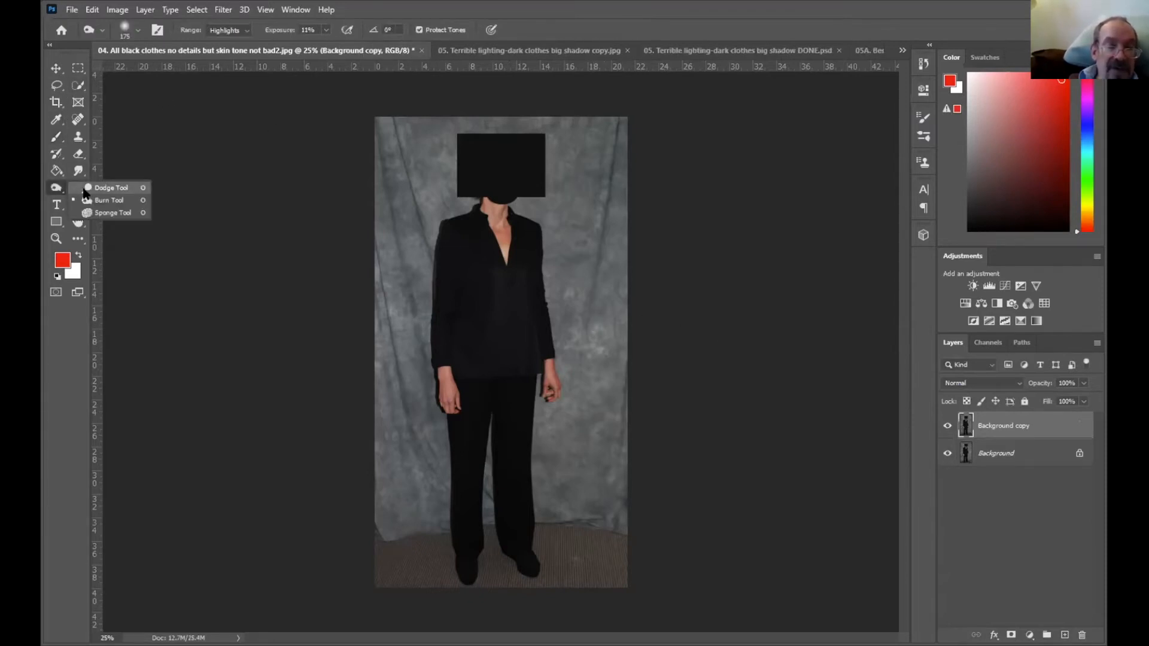
click(90, 188)
mouse_move(462, 244)
mouse_down()
mouse_move(462, 326)
mouse_move(476, 350)
mouse_move(455, 271)
mouse_move(465, 259)
mouse_move(487, 362)
mouse_move(457, 284)
mouse_move(457, 239)
mouse_move(469, 246)
mouse_move(488, 381)
mouse_move(506, 278)
mouse_move(509, 368)
mouse_move(525, 257)
mouse_move(520, 371)
mouse_move(515, 276)
mouse_move(526, 238)
mouse_move(492, 323)
mouse_move(475, 237)
mouse_move(491, 357)
mouse_up()
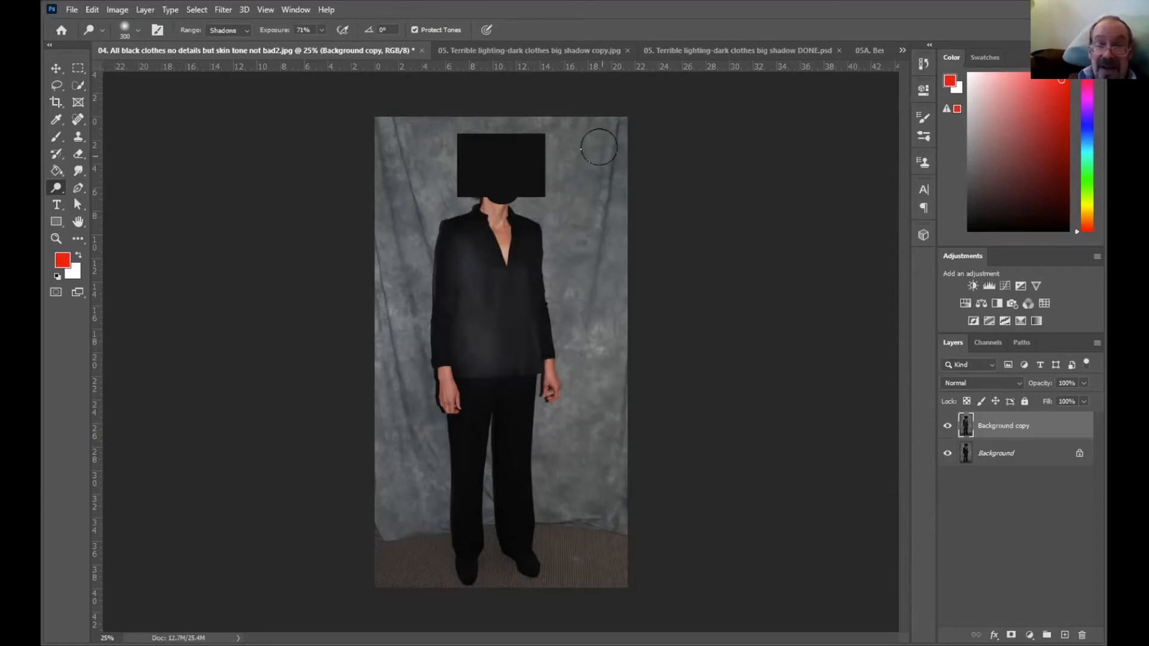
Show the document's history and revert the photo to its opened state.
click(290, 12)
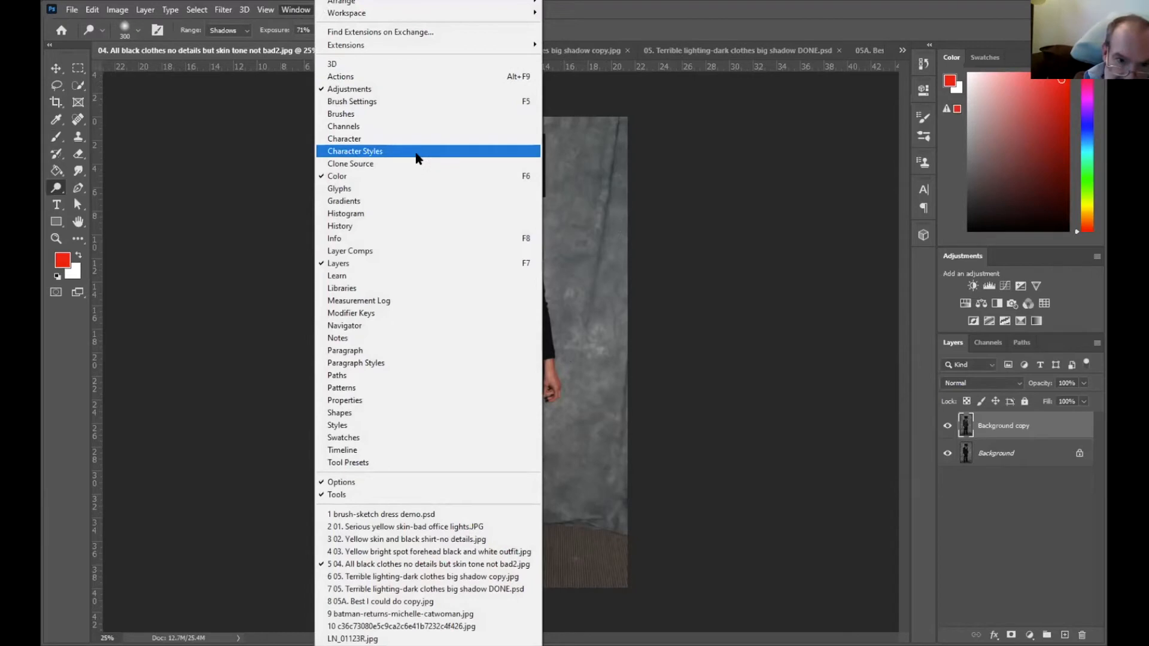
click(400, 227)
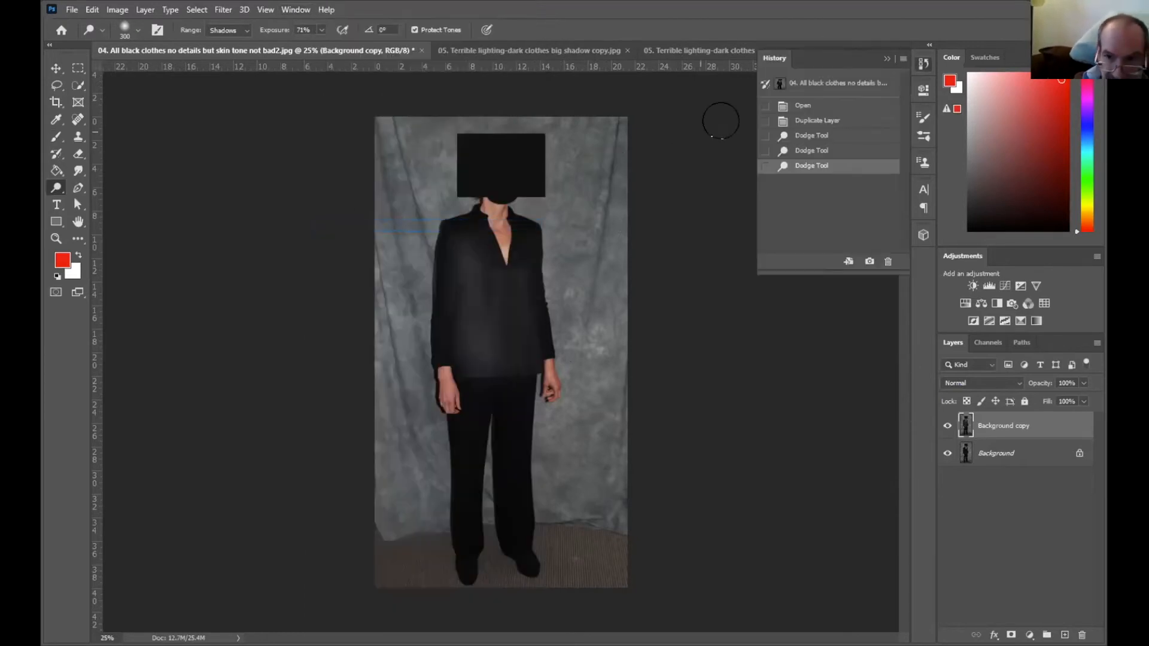
click(817, 105)
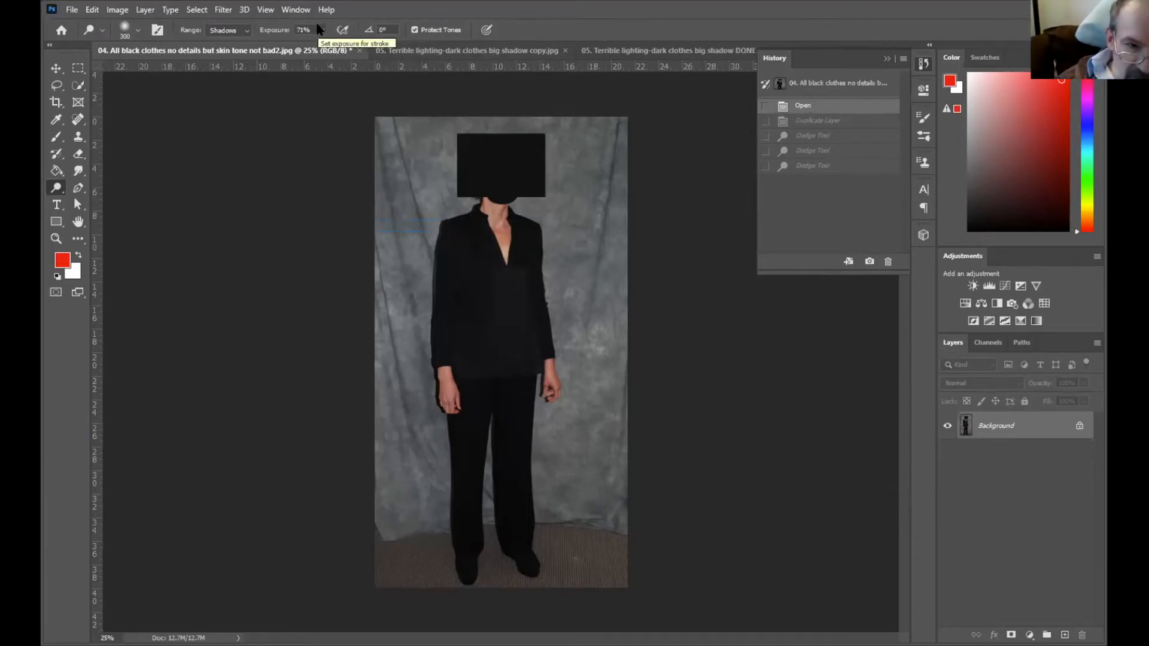
Lower the Dodge tool's exposure to 30%.
click(320, 30)
drag(323, 45, 301, 48)
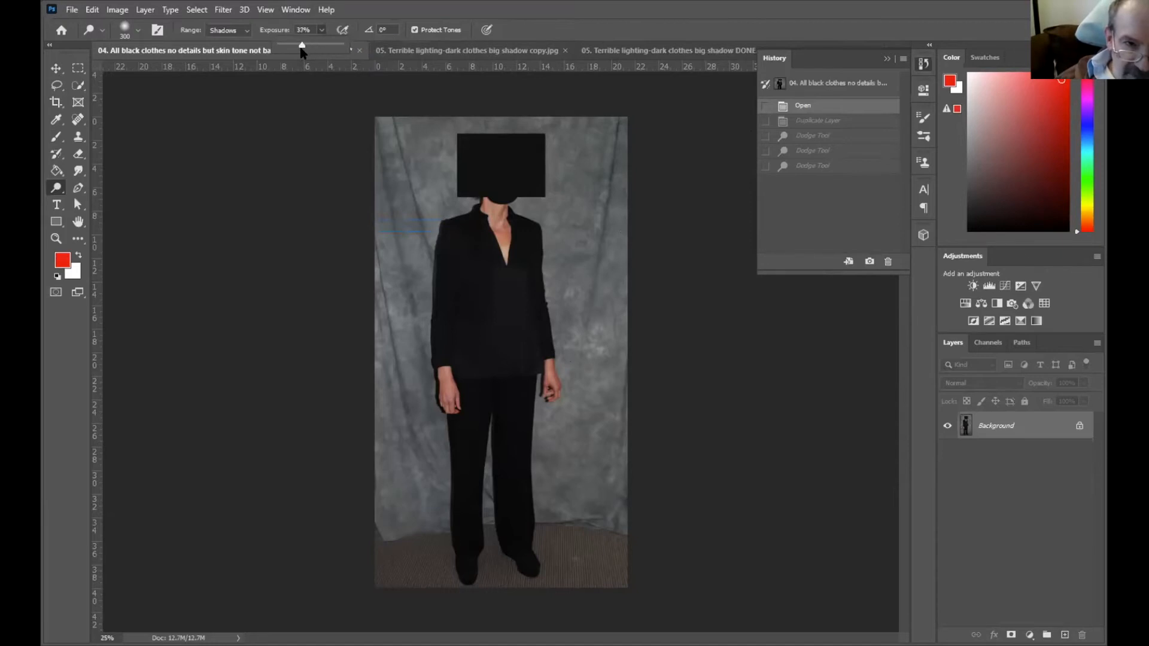
drag(301, 52, 300, 52)
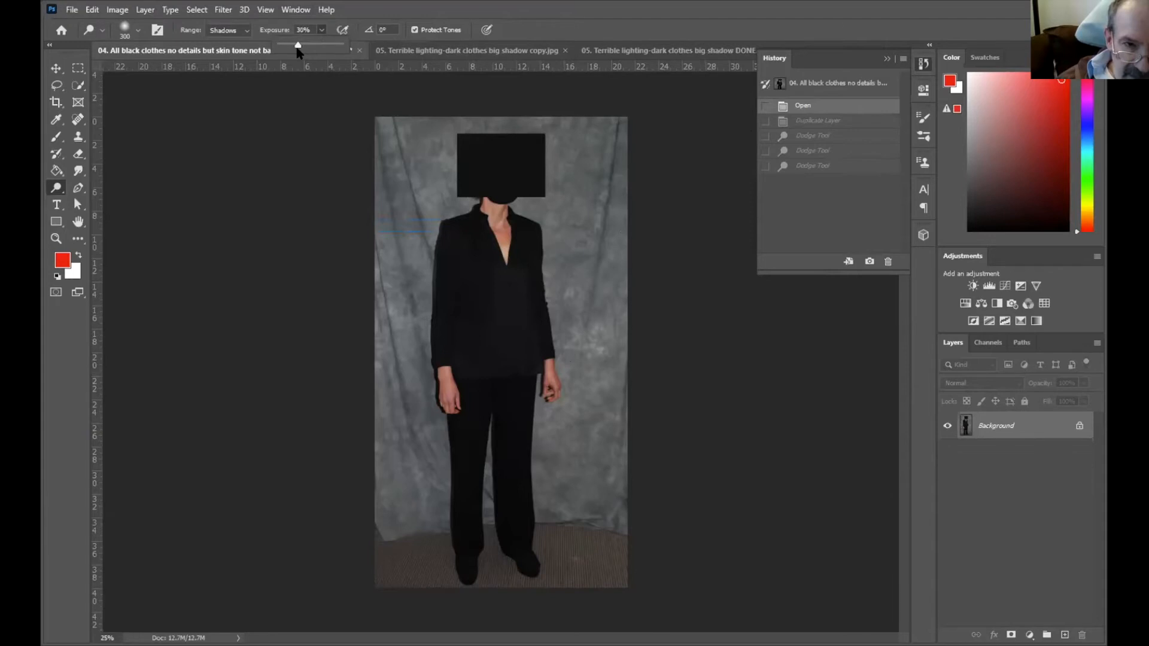
Try lightening the black top's midsection in the shadows with the Dodge tool at 29% exposure, and roll back the extra strokes.
click(472, 324)
mouse_move(472, 323)
mouse_down()
mouse_move(467, 298)
mouse_move(494, 318)
mouse_move(470, 295)
mouse_move(516, 300)
mouse_move(520, 339)
mouse_move(494, 353)
mouse_move(500, 314)
mouse_move(475, 308)
mouse_move(474, 350)
mouse_move(493, 315)
mouse_up()
drag(496, 309, 500, 351)
mouse_move(503, 347)
mouse_down()
mouse_move(509, 312)
mouse_move(526, 369)
mouse_move(515, 294)
mouse_move(518, 377)
mouse_move(511, 335)
mouse_move(513, 354)
mouse_move(493, 319)
mouse_move(480, 314)
mouse_move(464, 365)
mouse_up()
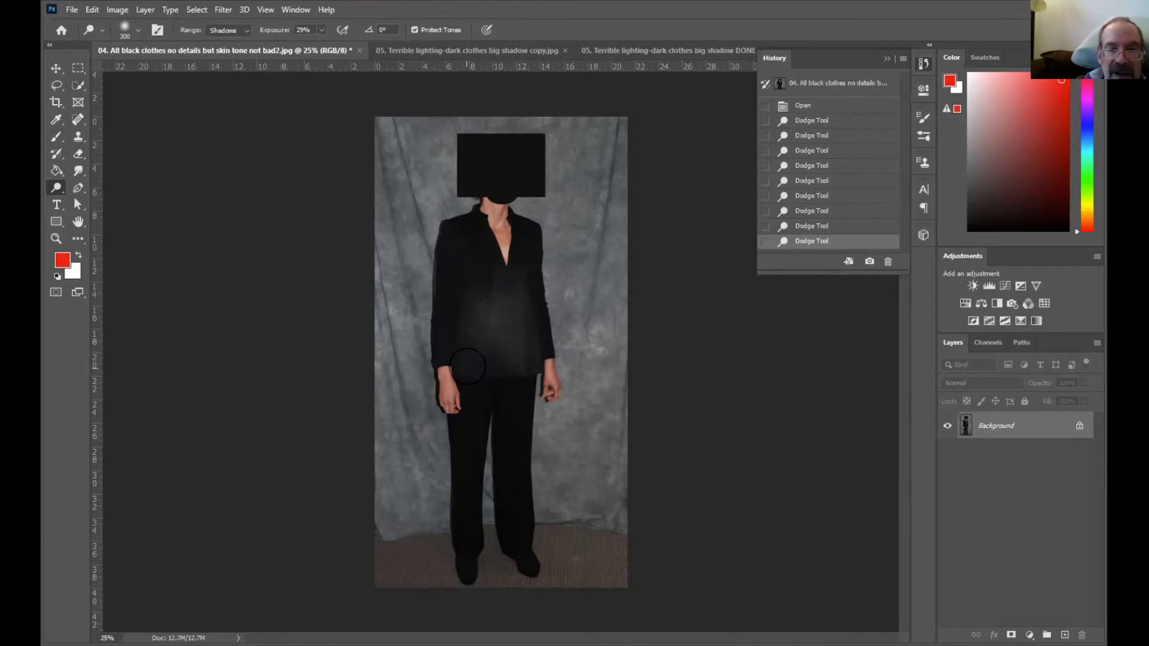
mouse_move(470, 292)
mouse_down()
mouse_move(482, 355)
mouse_move(485, 295)
mouse_move(521, 327)
mouse_move(476, 293)
mouse_move(478, 304)
mouse_move(511, 302)
mouse_up()
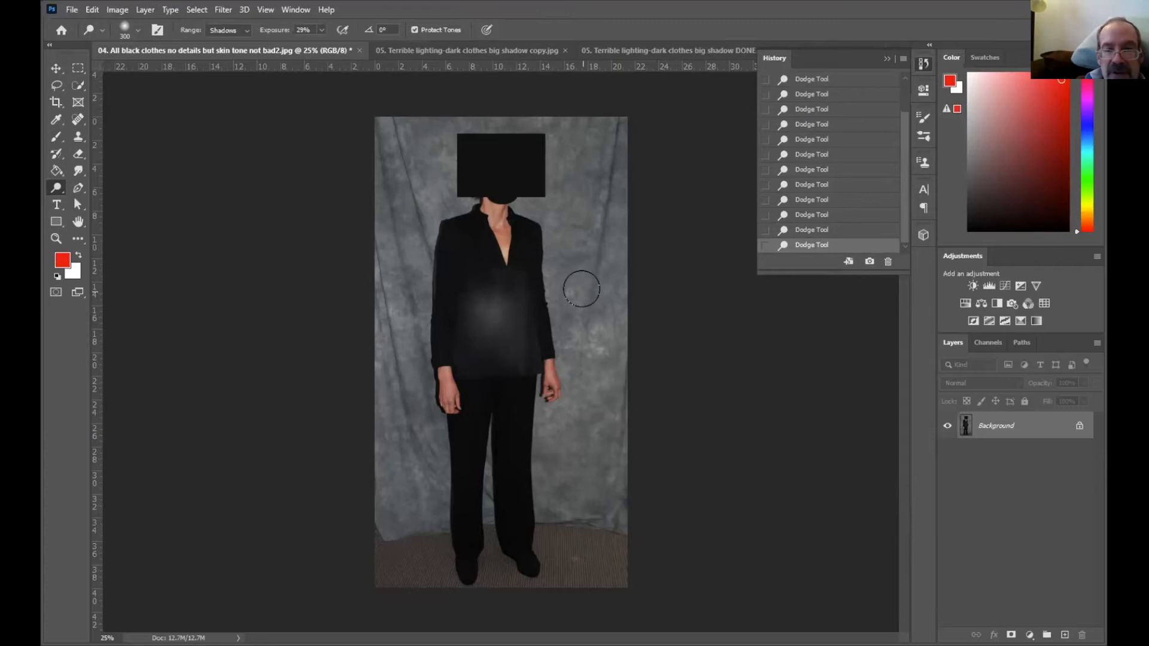
click(832, 79)
Set the Dodge tool's exposure to 15% and lighten the midsection of the black top.
click(304, 29)
text(15)
key(Return)
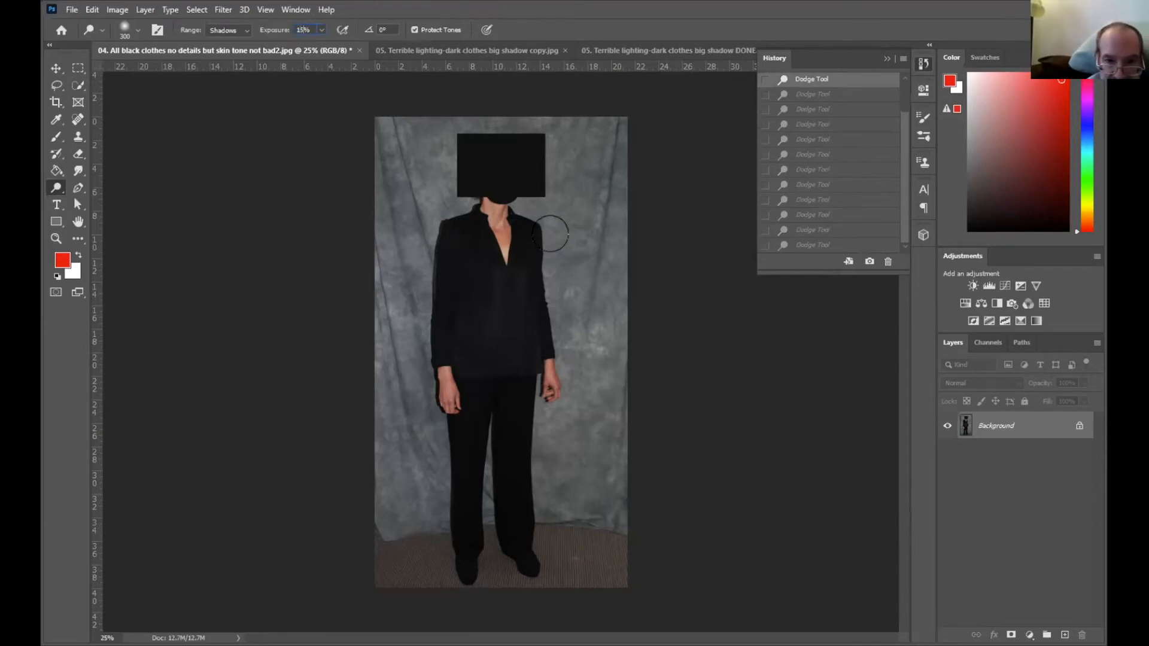
mouse_move(488, 292)
mouse_down()
mouse_move(512, 294)
mouse_move(506, 345)
mouse_up()
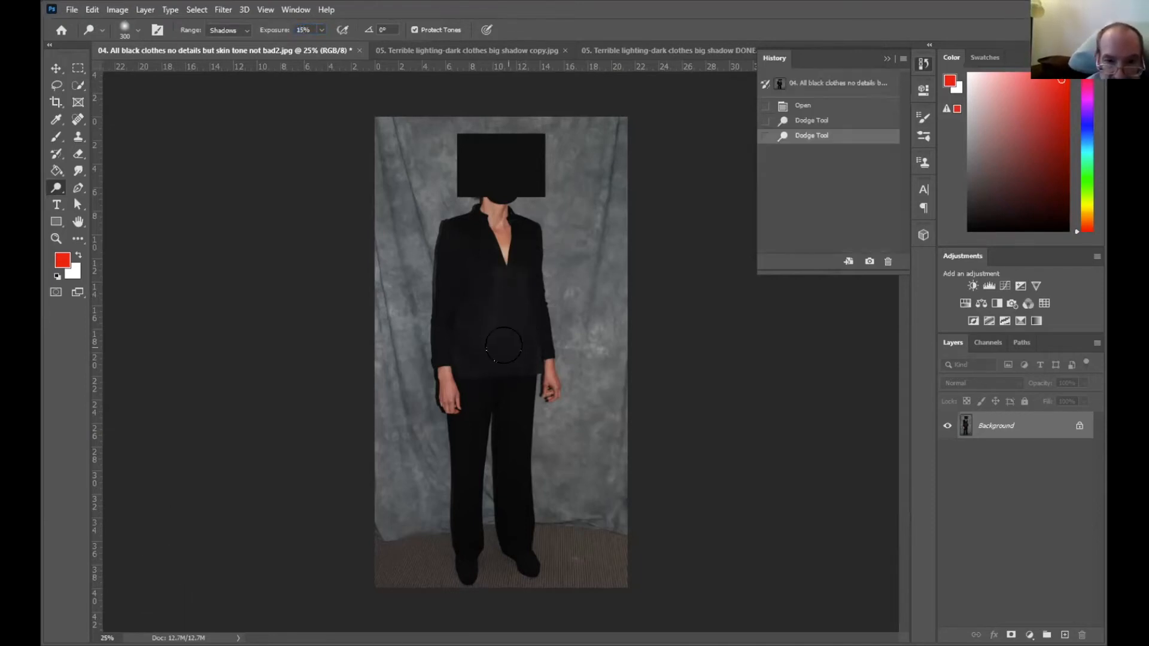
drag(482, 306, 476, 345)
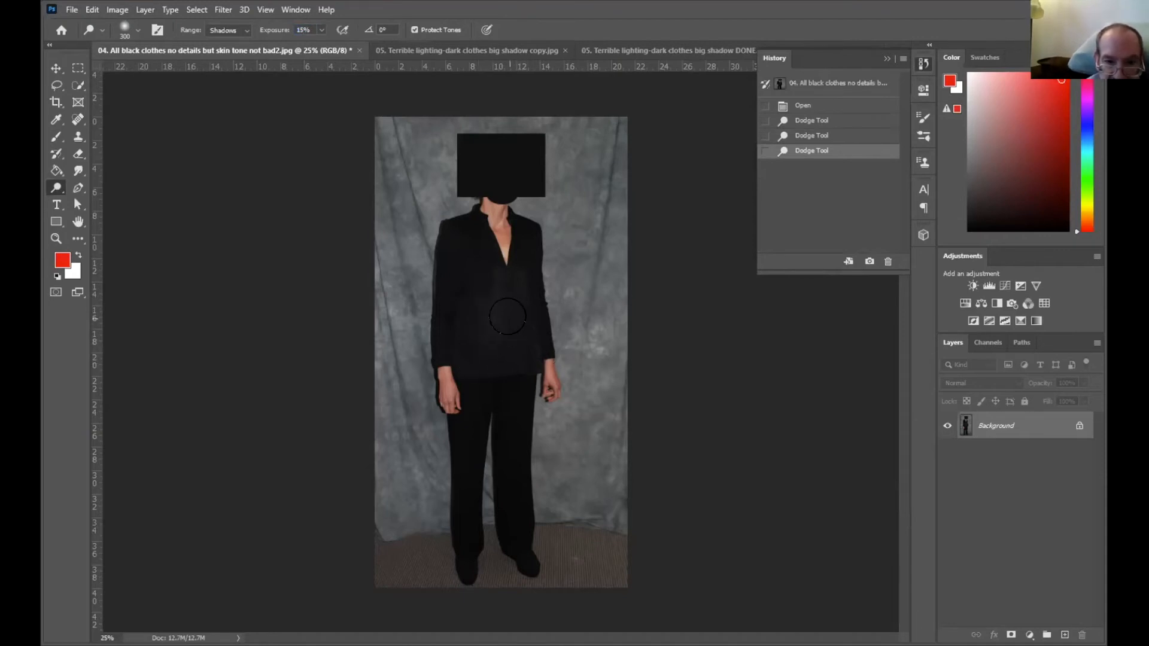
click(506, 345)
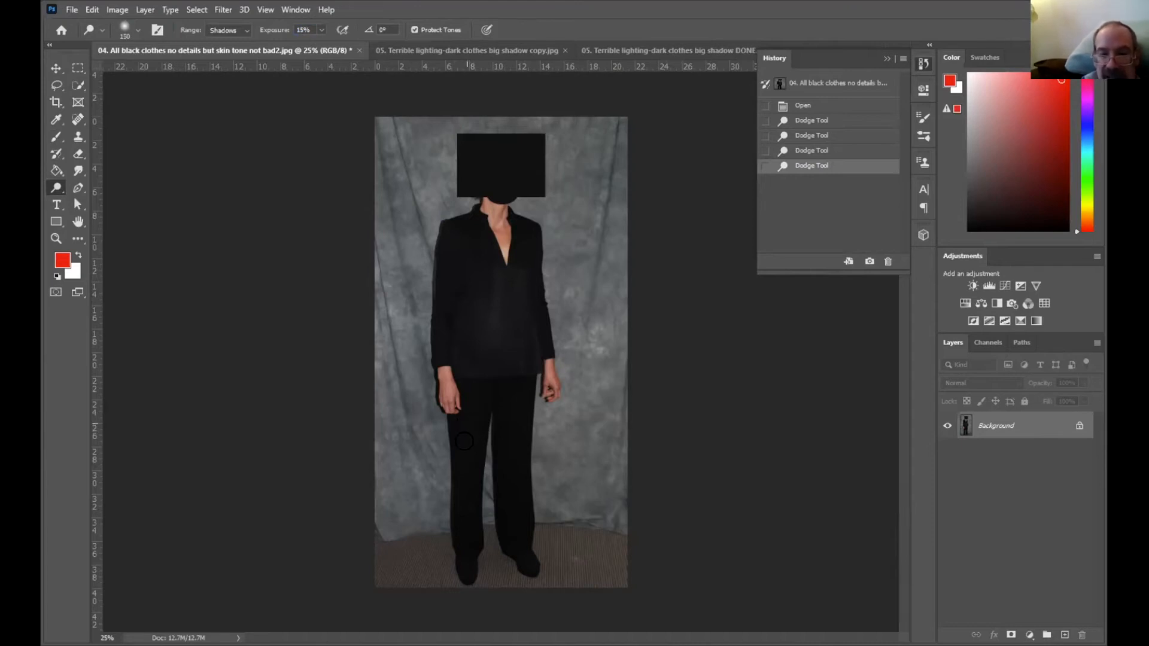
Lighten both black trouser legs with the Dodge tool at 150 px and 15% exposure.
drag(471, 510, 477, 463)
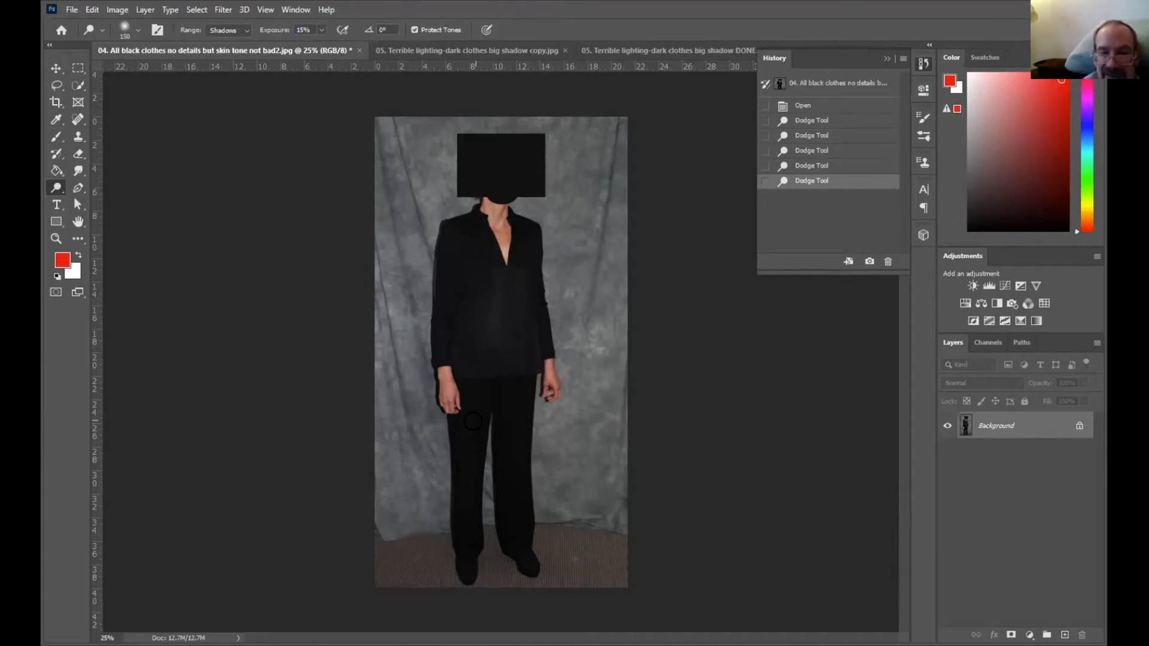
drag(467, 528, 519, 444)
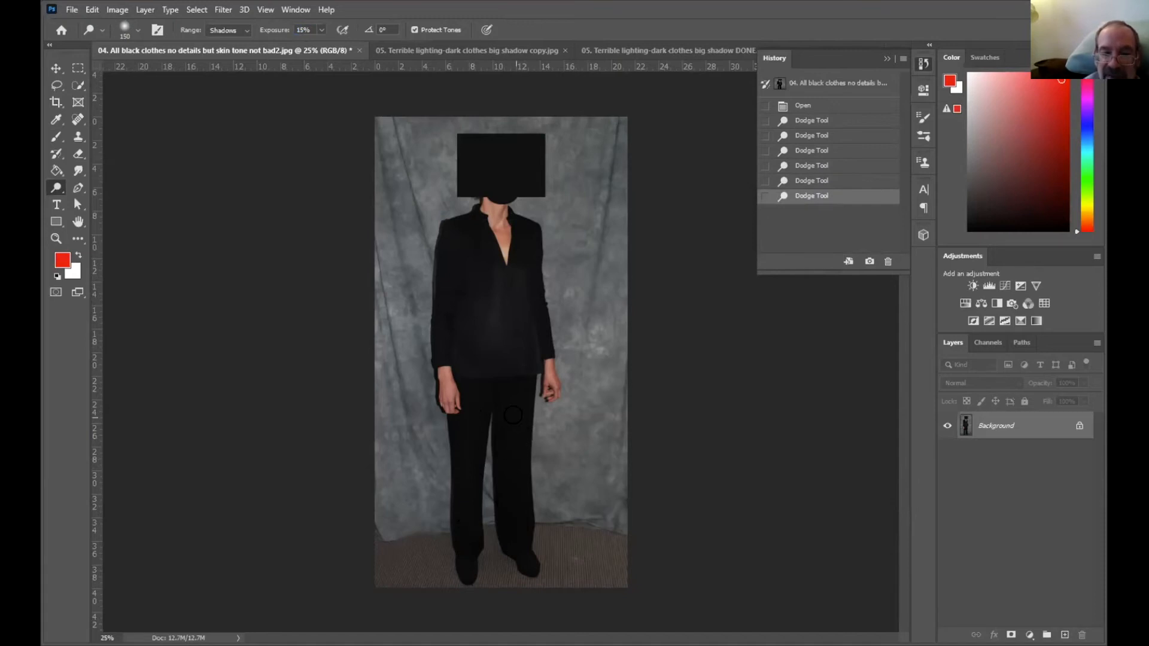
drag(516, 513, 520, 398)
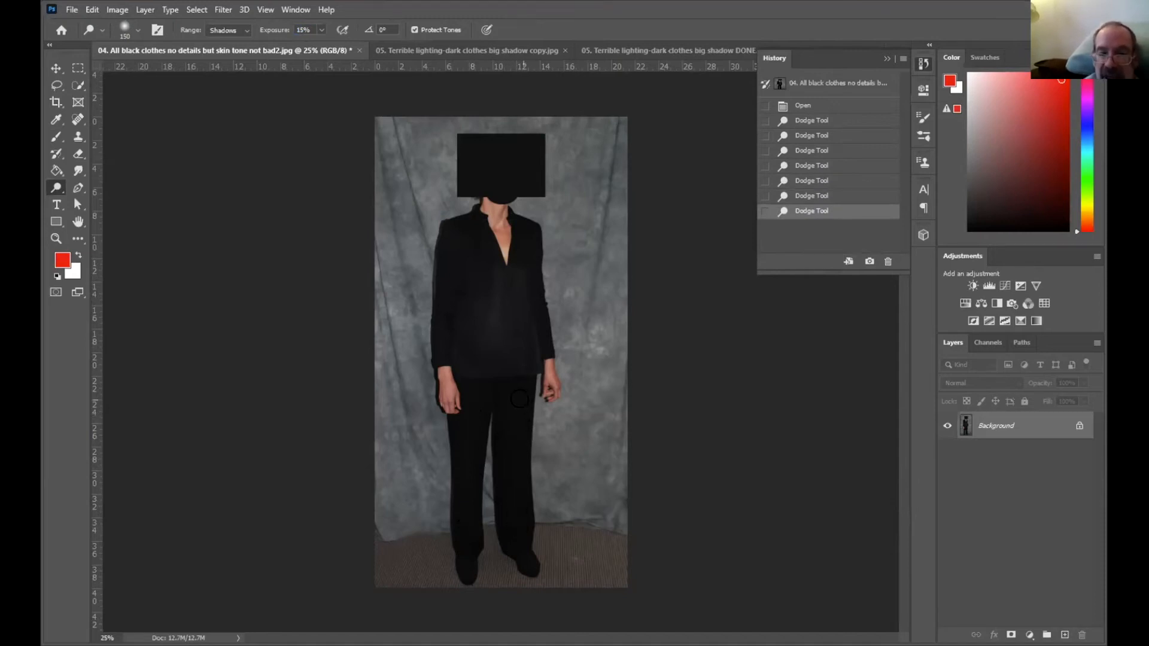
drag(515, 502, 520, 509)
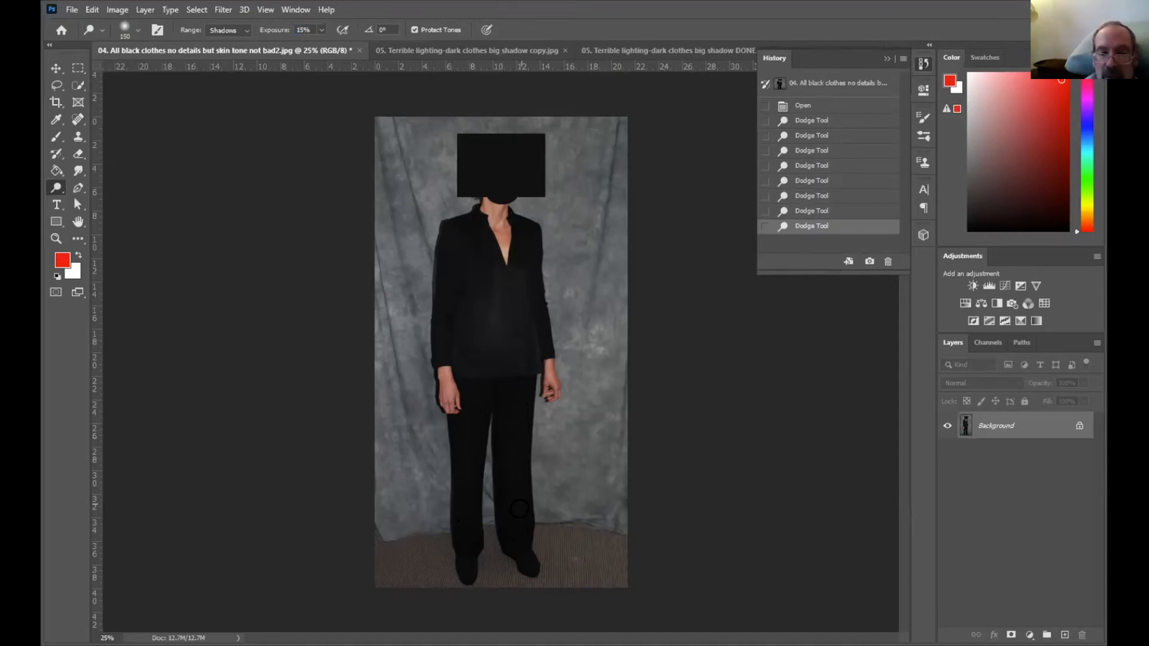
drag(511, 437, 517, 416)
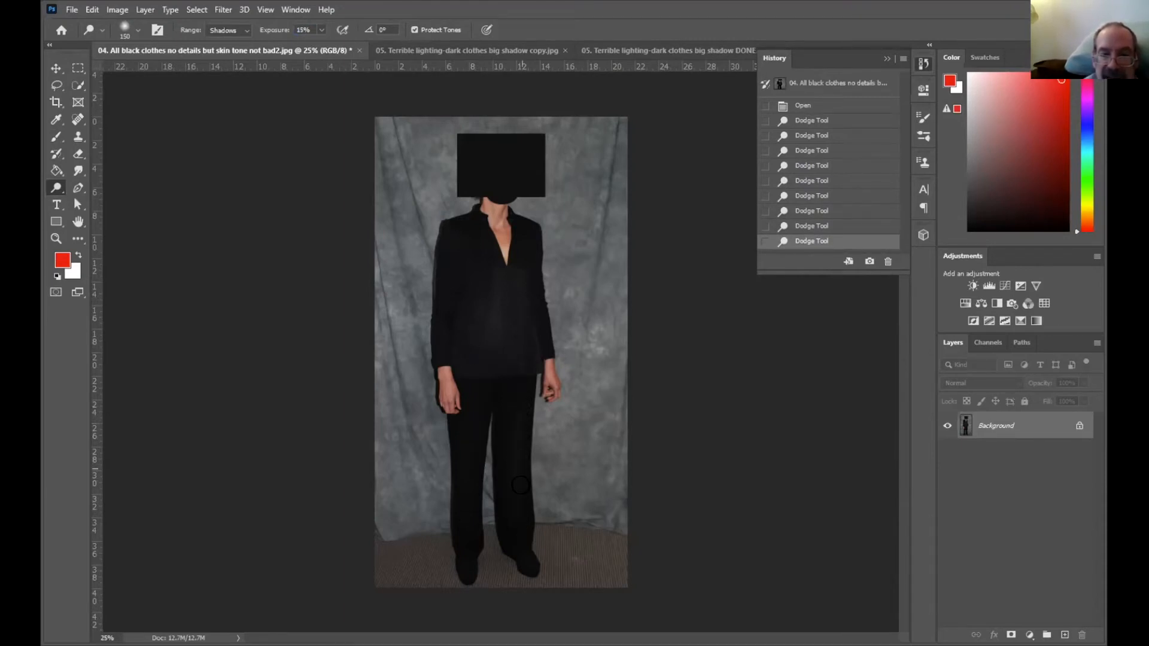
Lighten the trouser legs further and extend the dodging over the chest and sides of the black top.
click(520, 524)
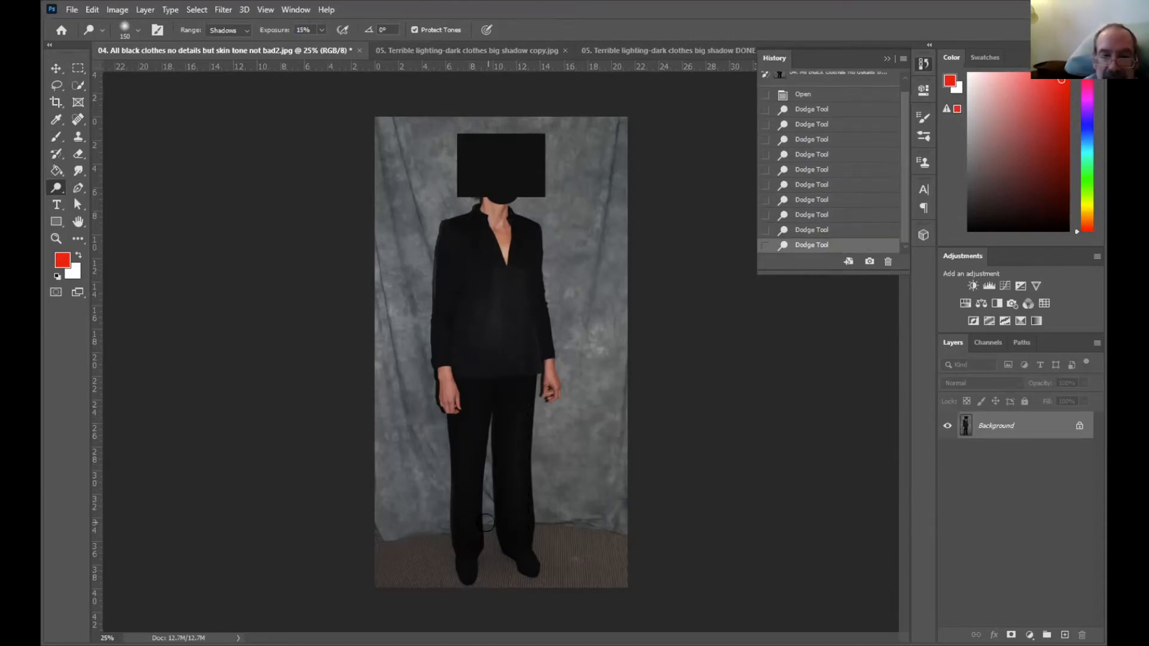
click(460, 446)
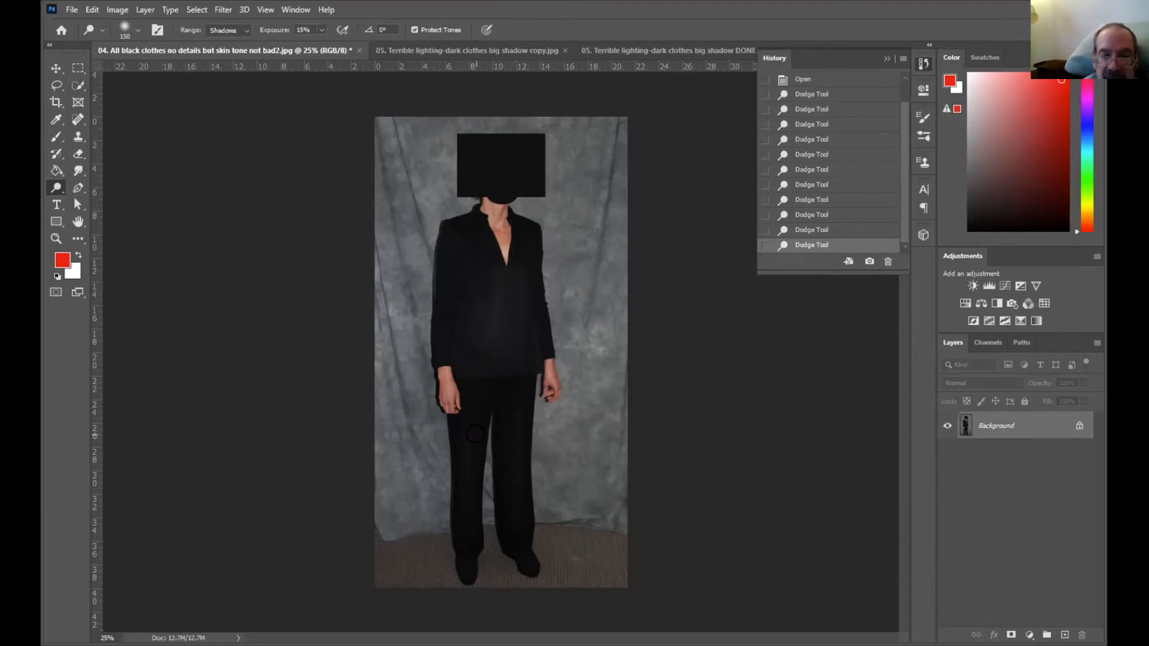
click(473, 418)
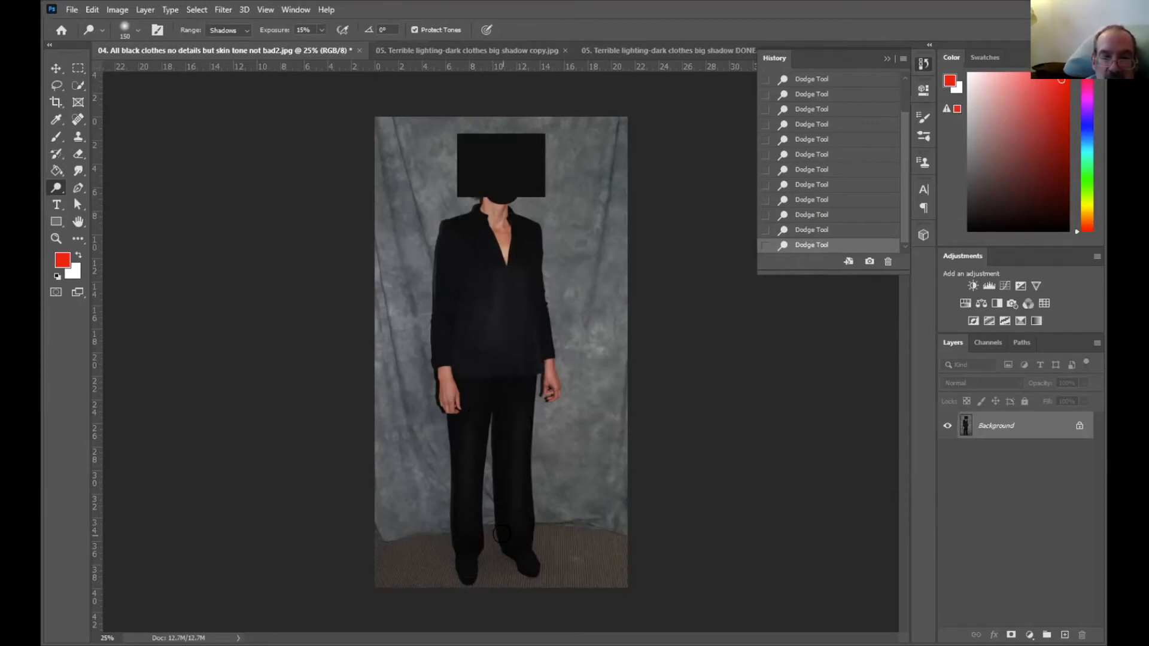
drag(512, 401, 533, 523)
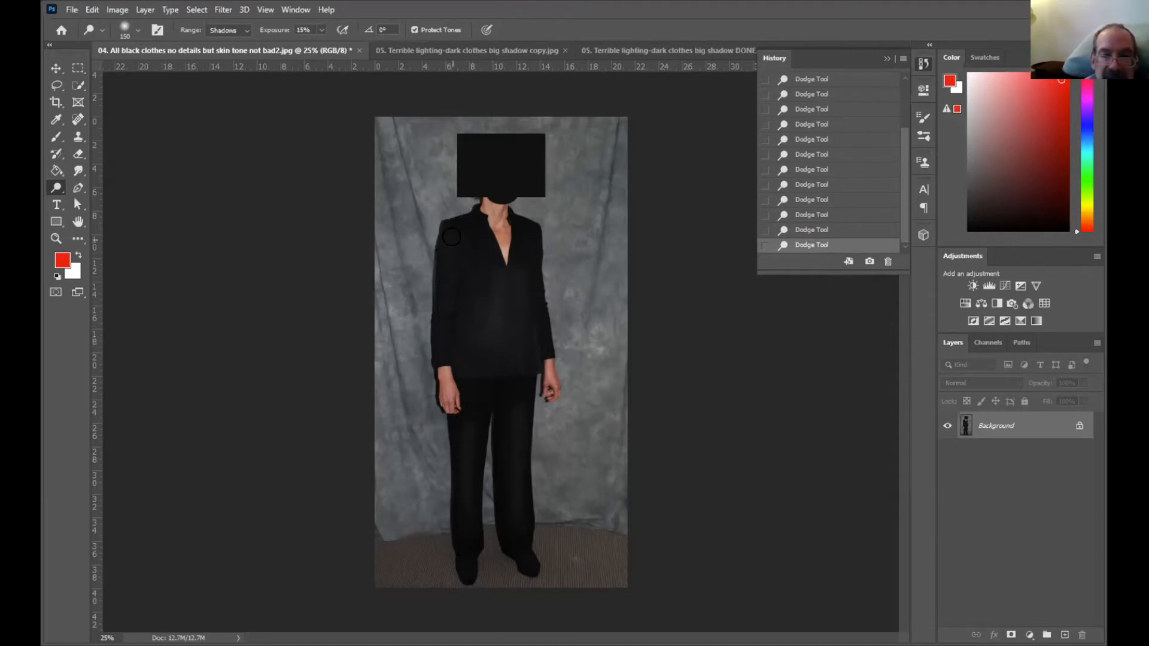
mouse_move(452, 264)
mouse_down()
mouse_move(455, 338)
mouse_move(454, 253)
mouse_move(489, 289)
mouse_move(479, 290)
mouse_move(528, 273)
mouse_move(530, 284)
mouse_up()
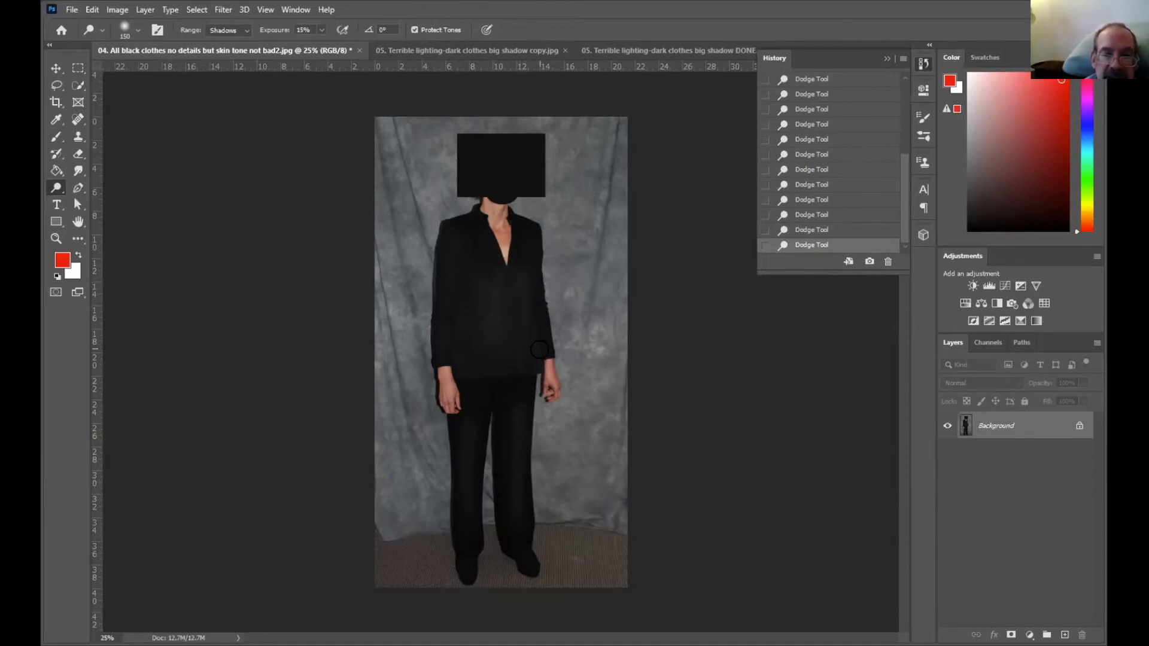
drag(528, 327, 525, 362)
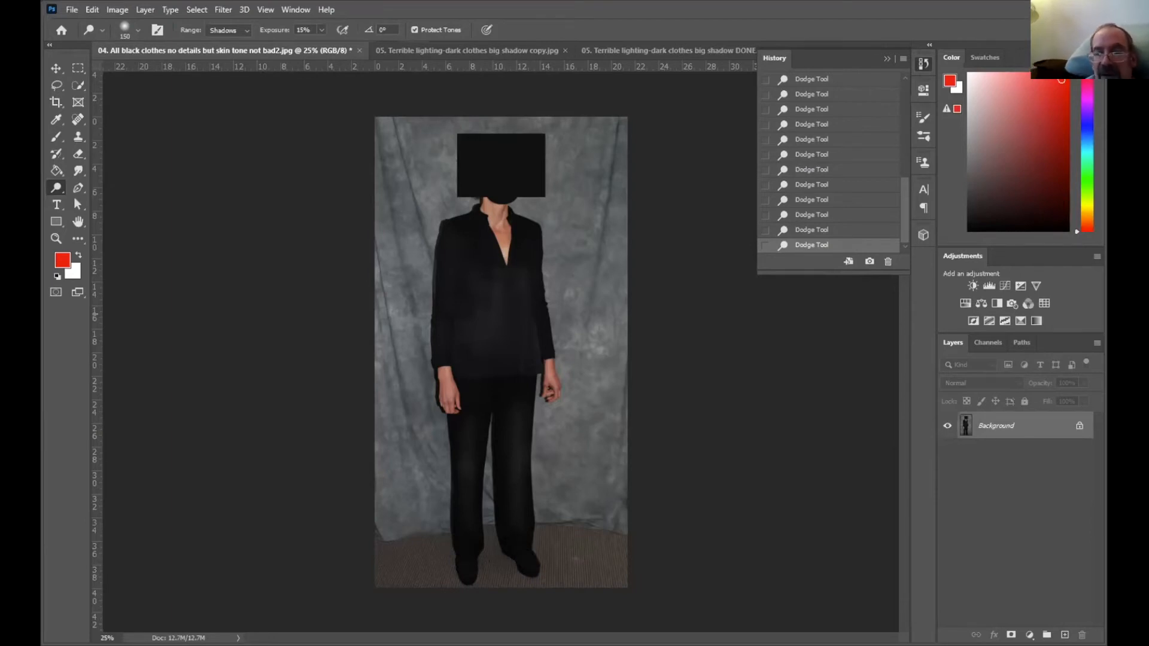
Compare the dodged photo with its opened state in the history, and return to the ninth Dodge Tool state.
scroll(862, 98, up, 1)
scroll(868, 100, up, 3)
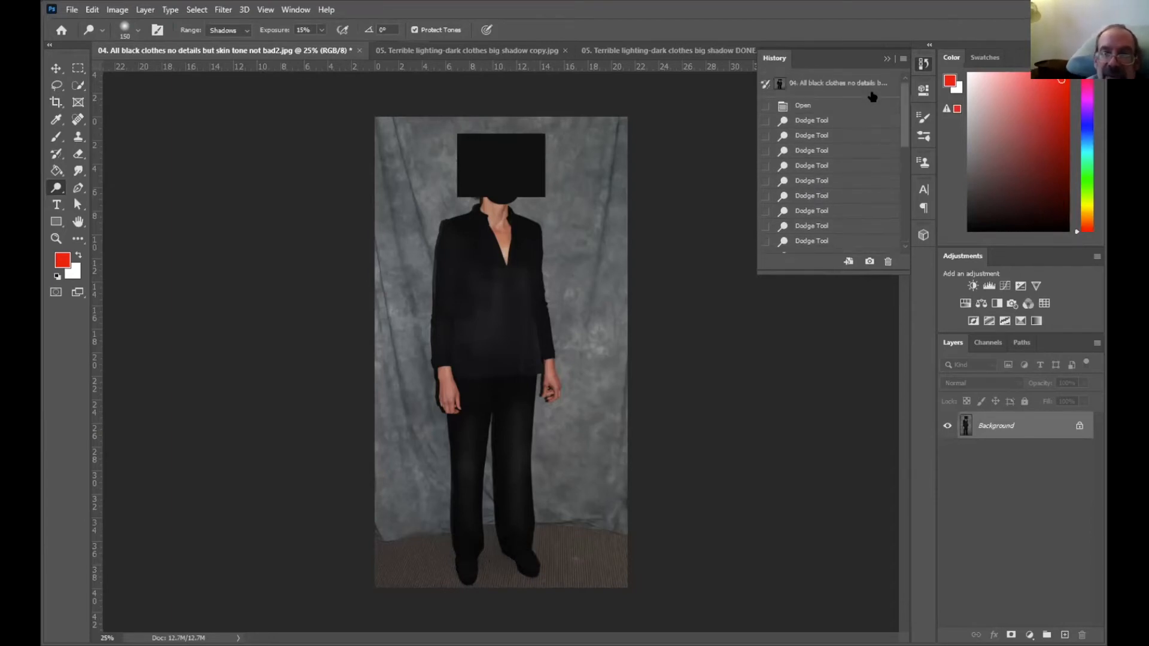
click(860, 108)
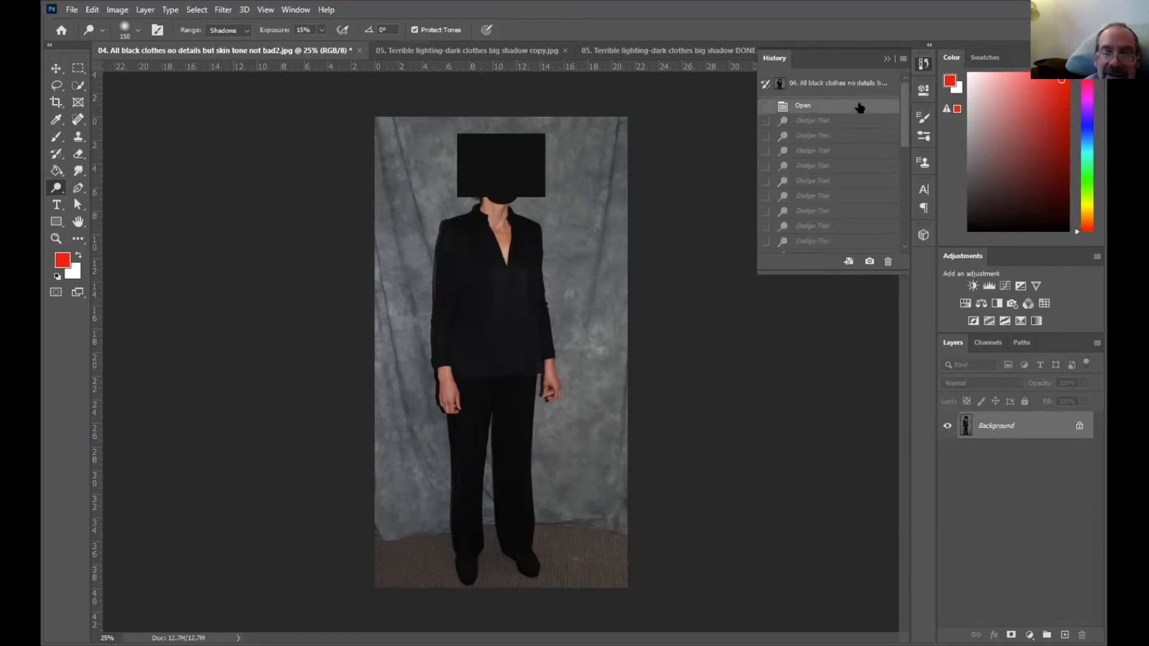
click(857, 243)
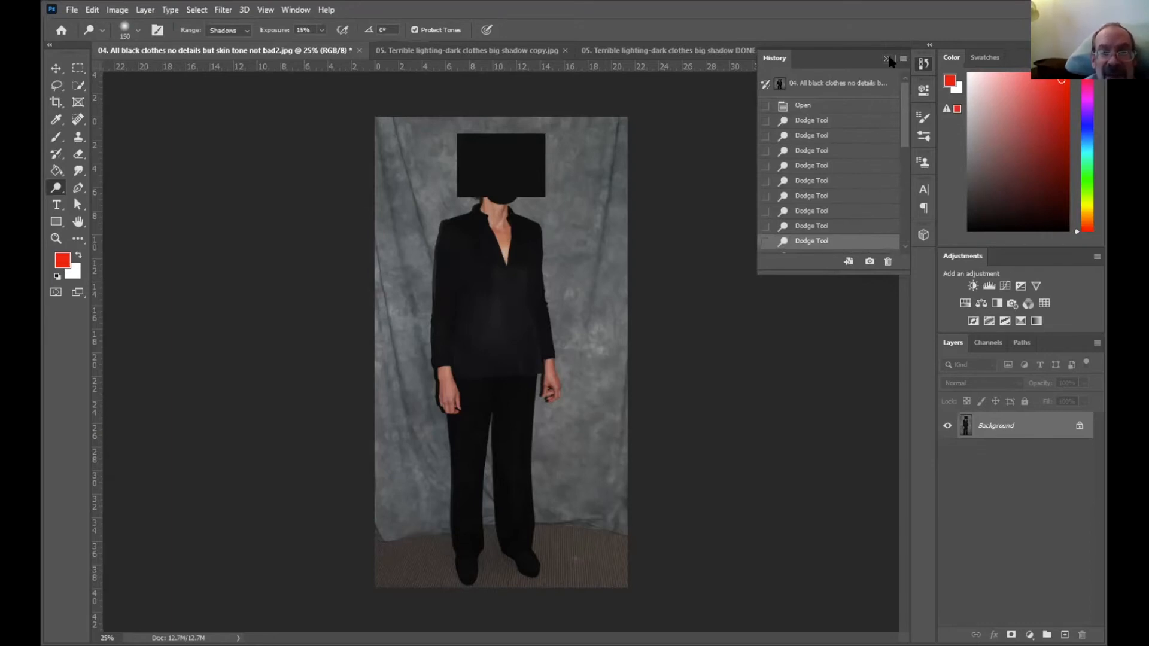
Hide the history and switch to "03. Yellow bright spot forehead black and white outfit.jpg".
click(888, 59)
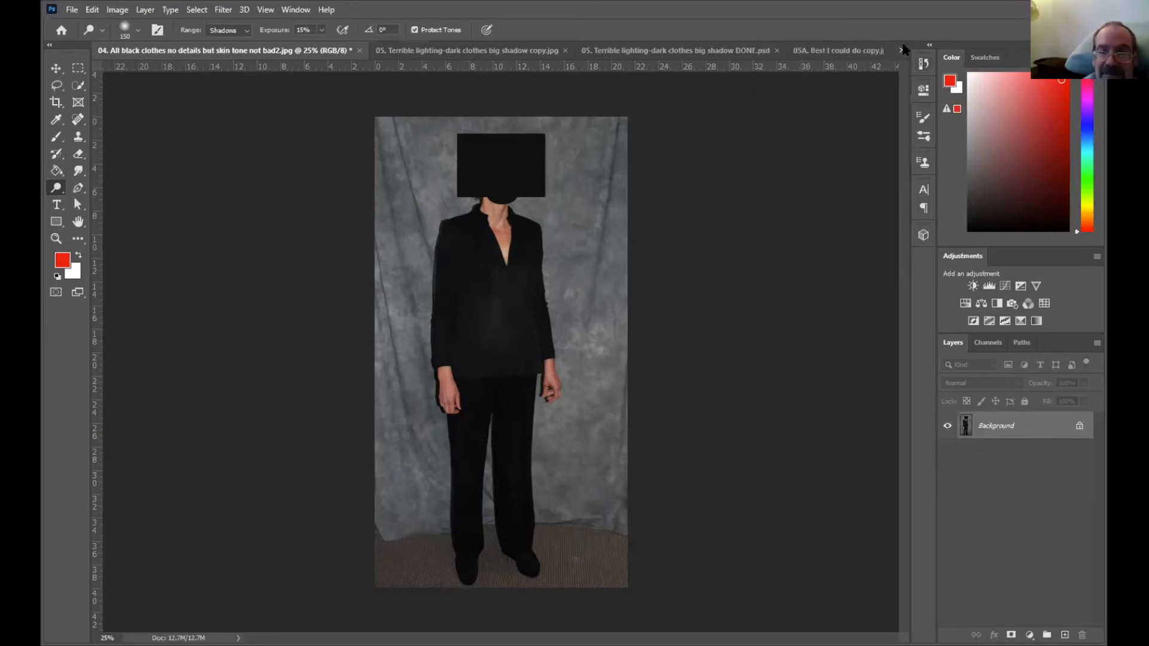
click(902, 52)
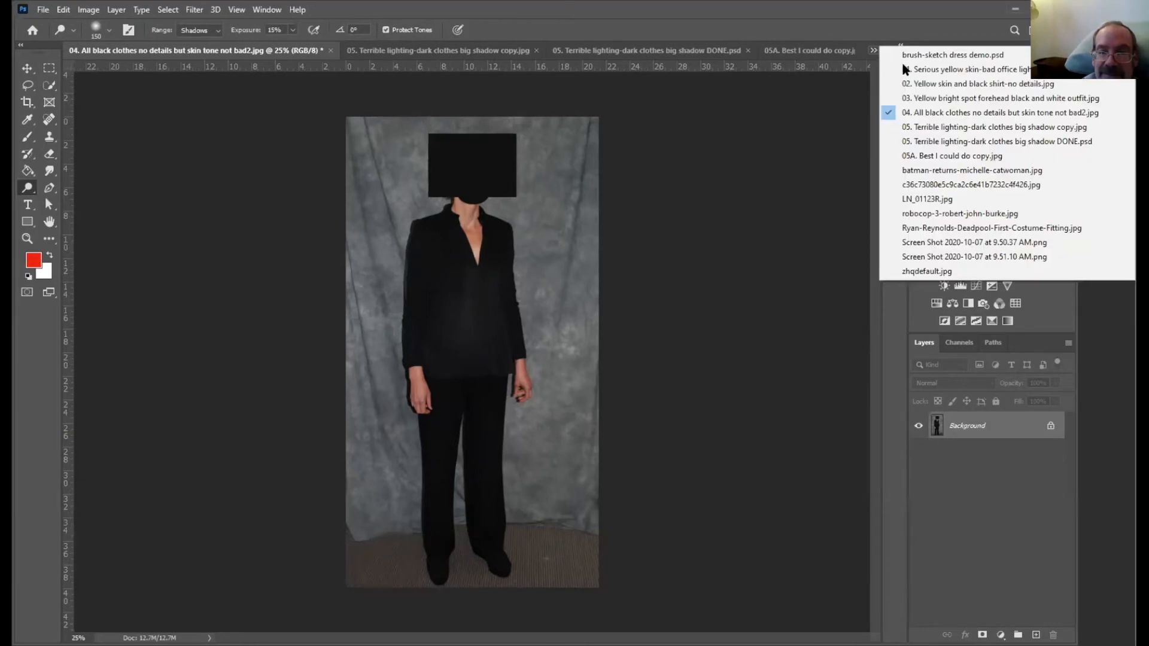
click(898, 99)
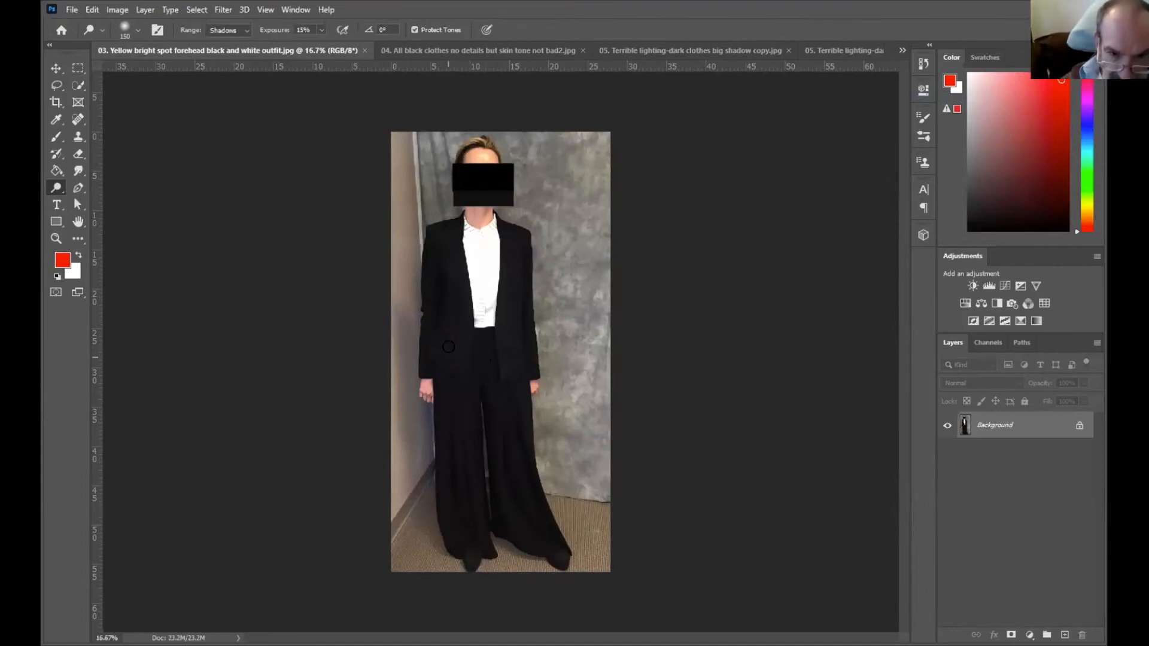
Try lightening the black jacket with the Dodge tool at 15% exposure, and revert the photo to its opened state.
drag(453, 311, 507, 291)
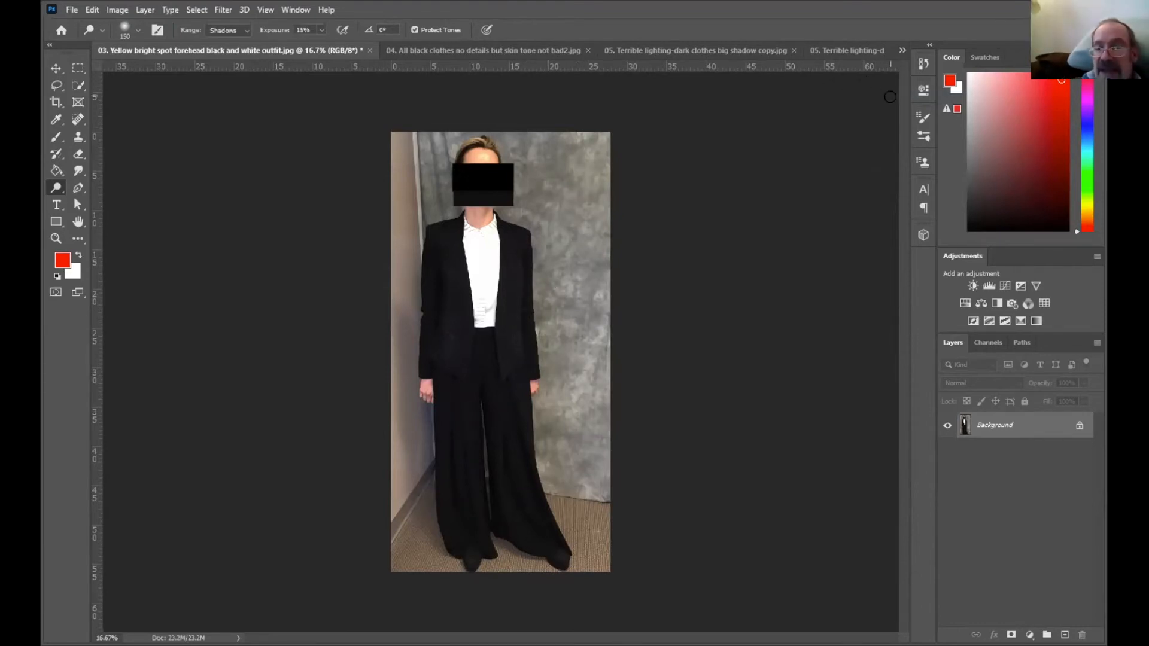
click(923, 64)
click(817, 105)
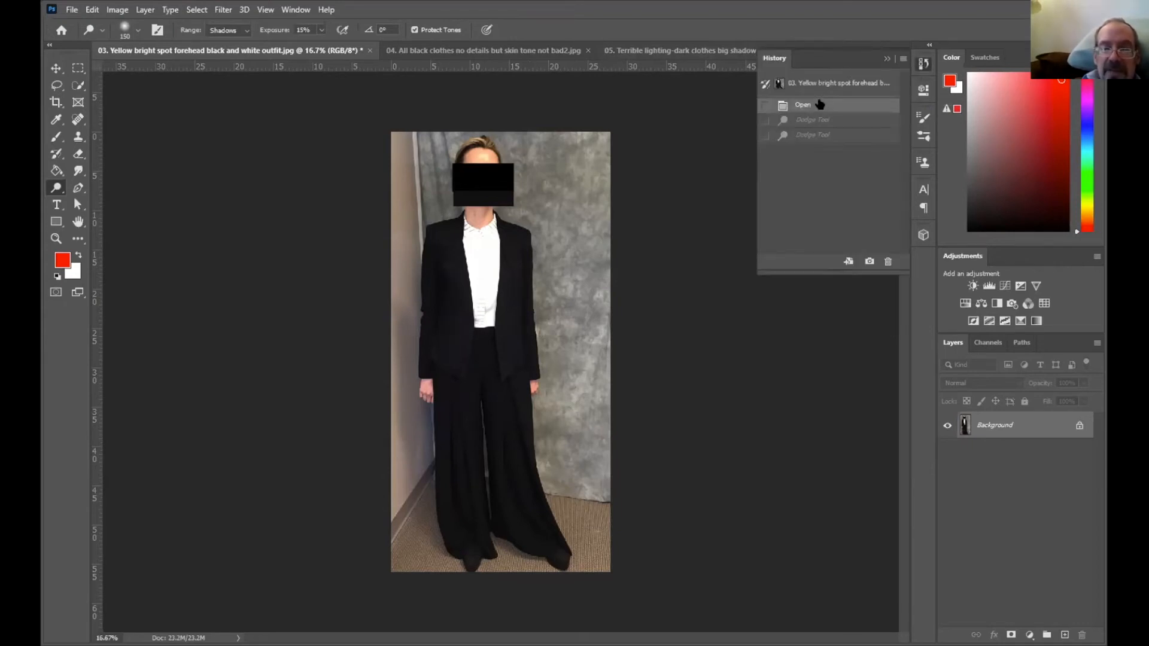
Select the whole standing figure with the Object Selection tool.
click(79, 86)
right_click(81, 89)
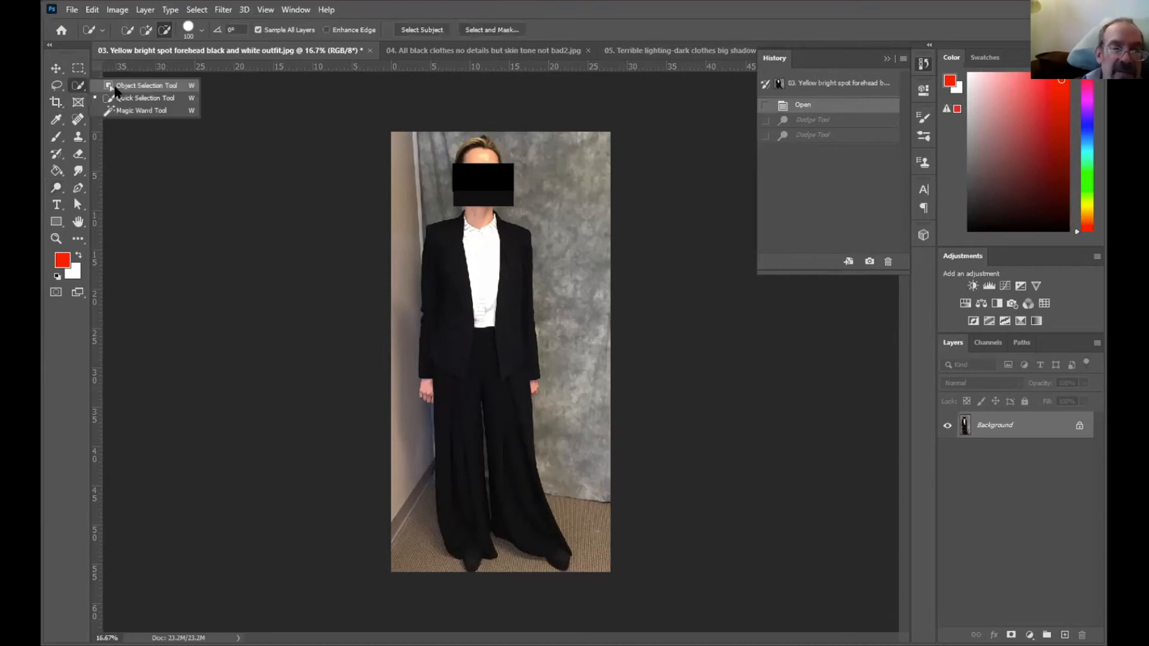
click(116, 87)
drag(407, 136, 603, 566)
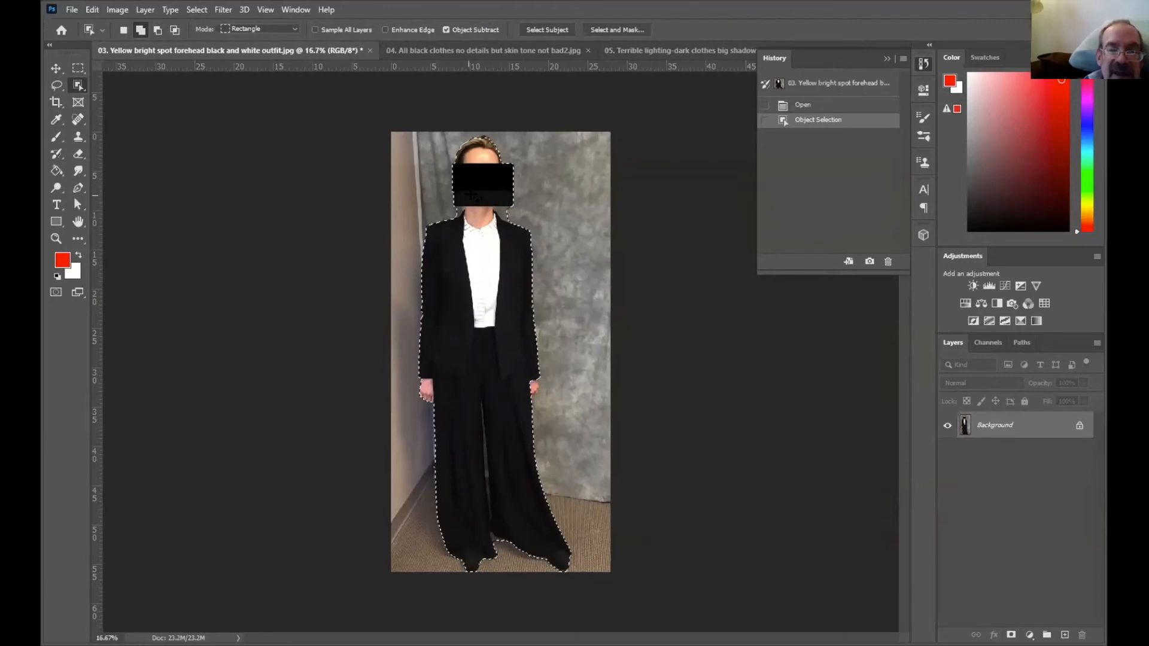
Subtract the head, hands and white shirt from the selection with the Quick Selection tool, leaving only the black suit.
click(78, 88)
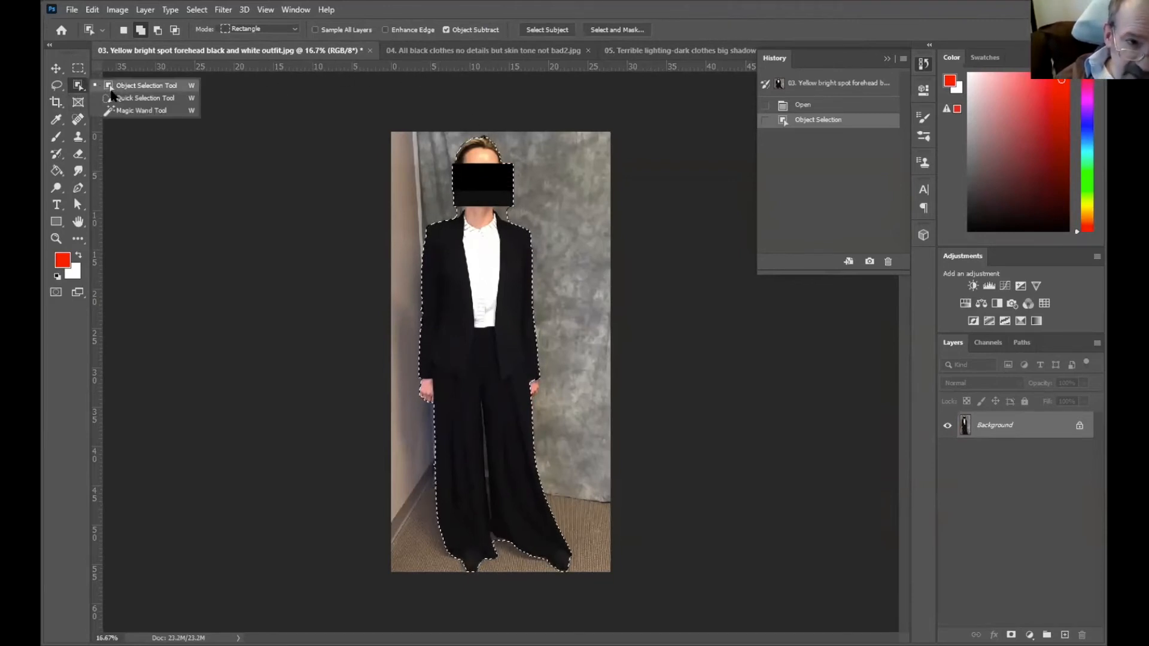
click(121, 99)
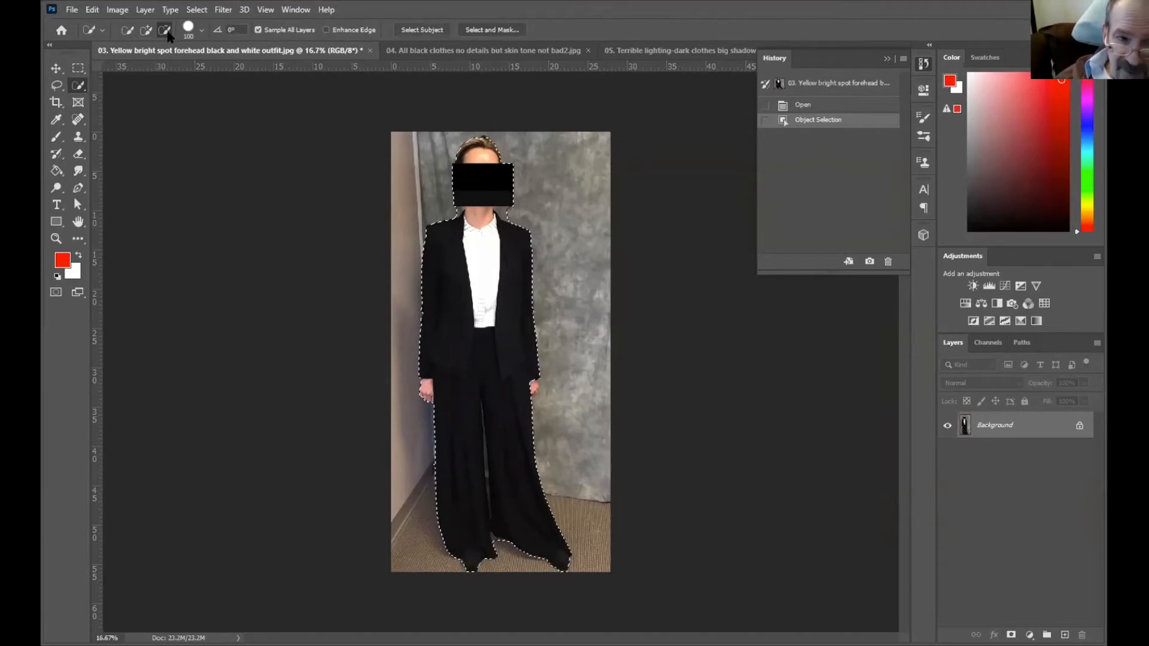
mouse_move(456, 139)
mouse_down()
mouse_move(513, 161)
mouse_move(511, 199)
mouse_move(471, 209)
mouse_up()
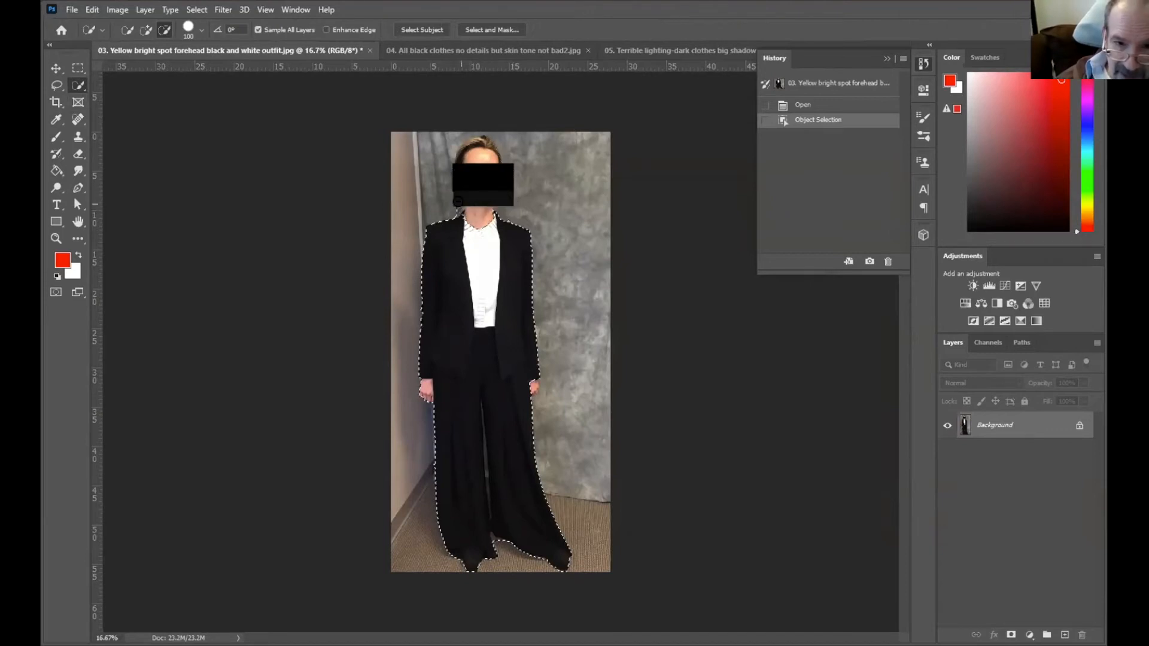
drag(426, 386, 421, 392)
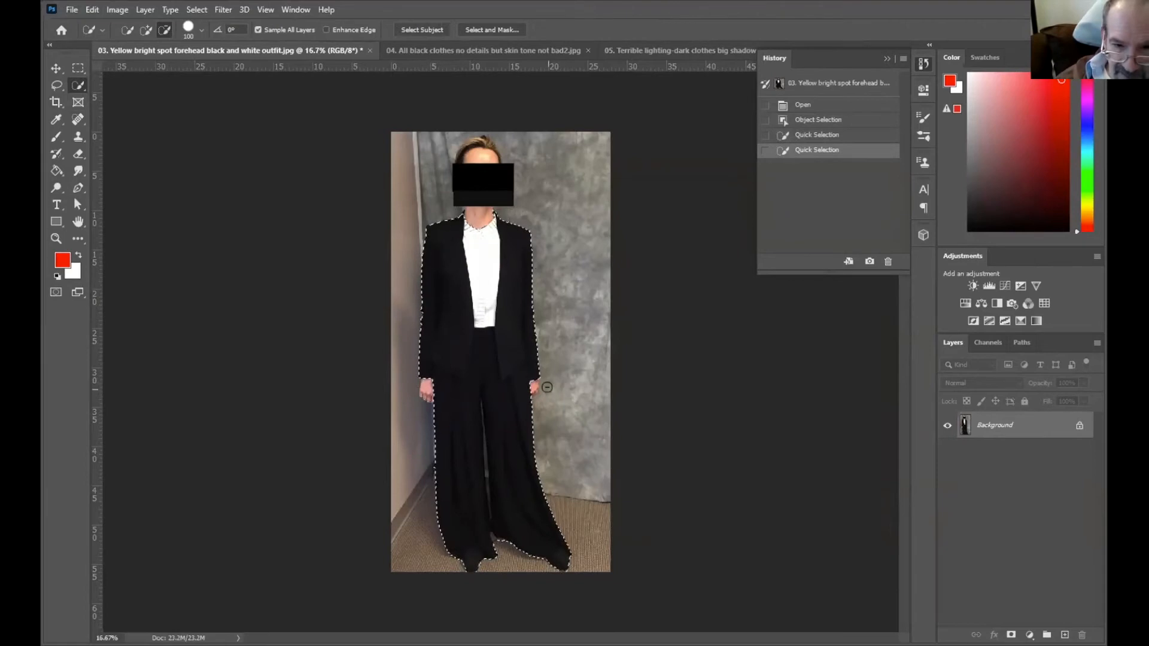
mouse_move(461, 227)
mouse_down()
mouse_move(472, 229)
mouse_move(479, 262)
mouse_up()
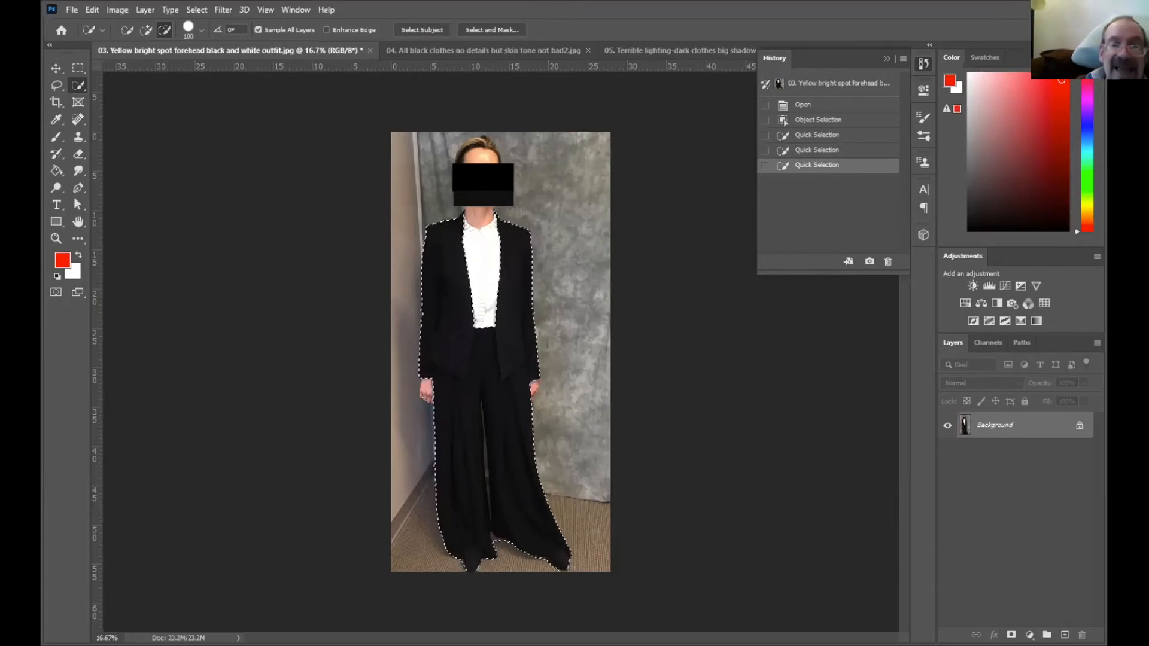
Apply a Levels adjustment to the selected black suit with input levels of 12, 1.70 and 246.
click(118, 10)
mouse_move(133, 47)
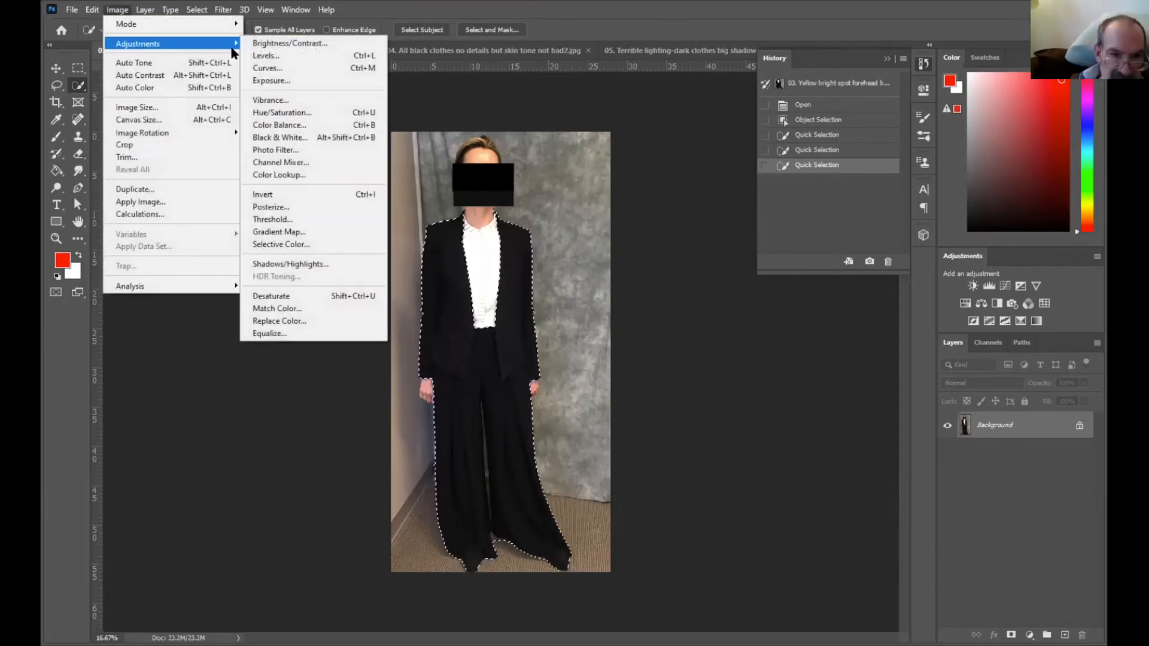
click(267, 56)
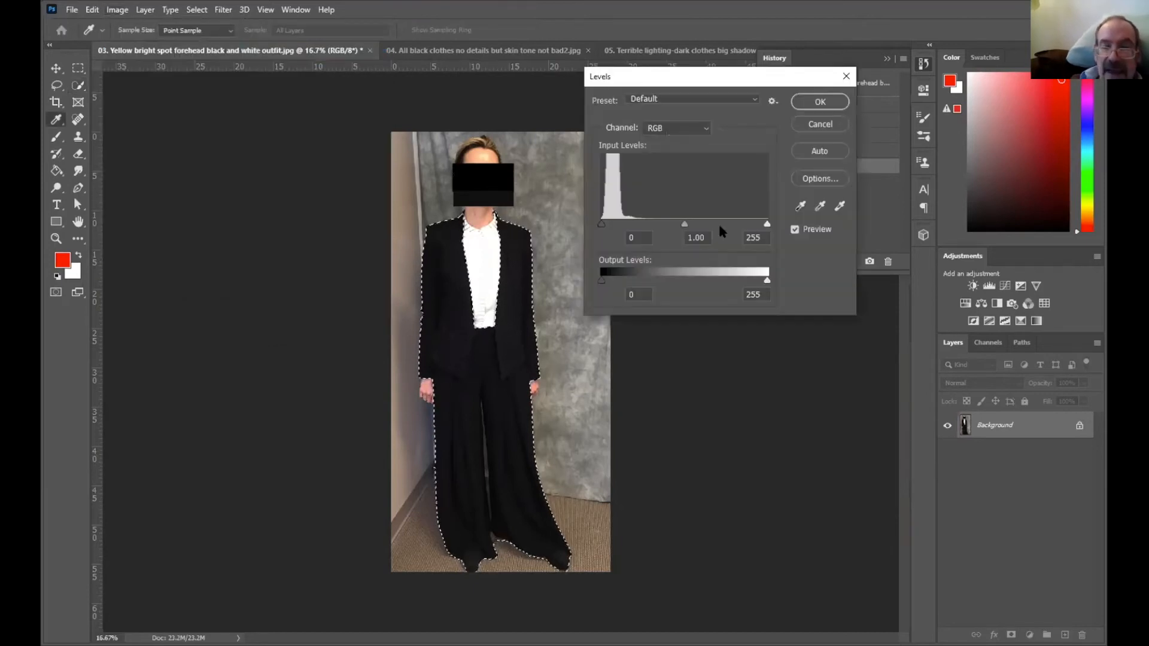
click(685, 227)
drag(678, 224, 650, 223)
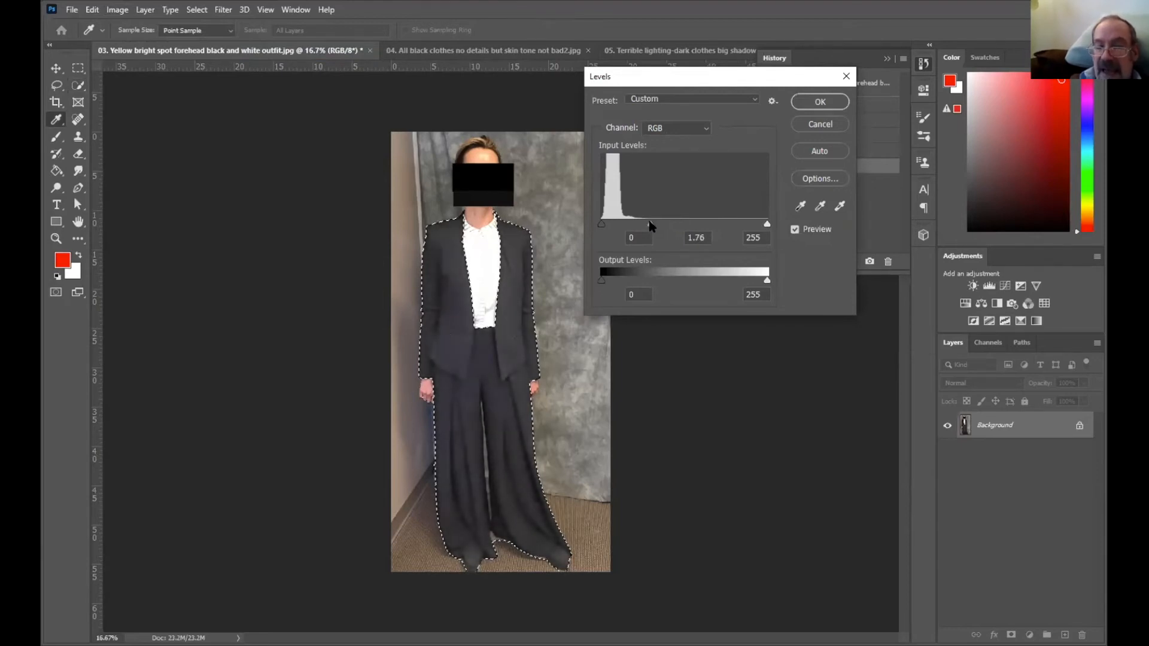
drag(651, 227, 650, 225)
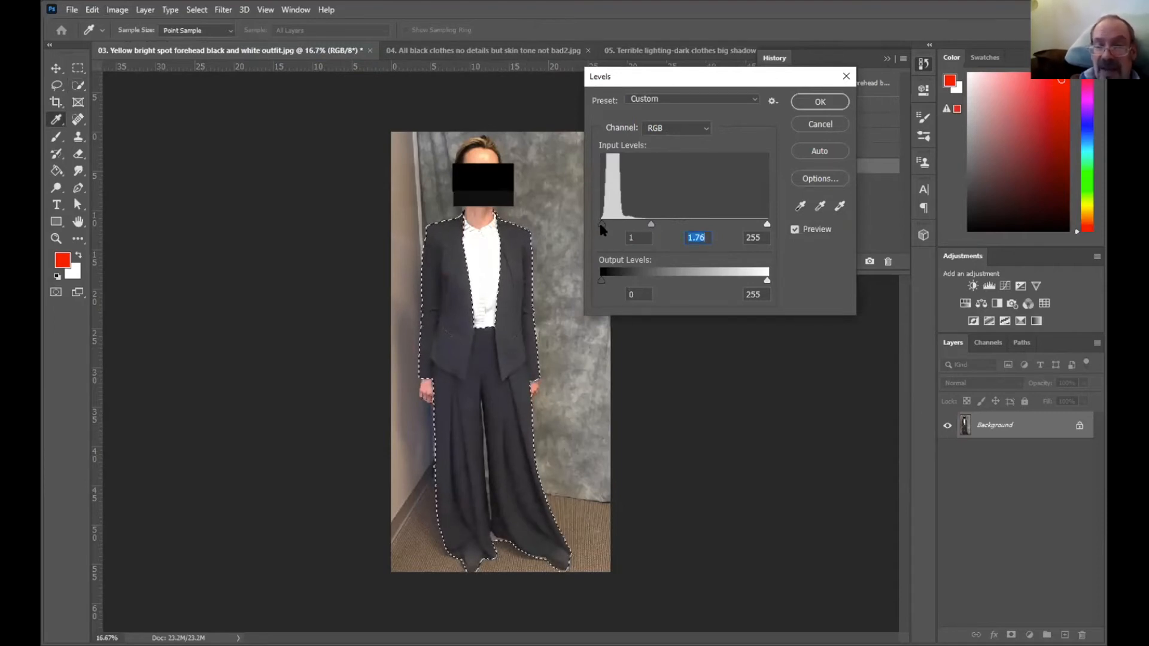
drag(601, 223, 605, 225)
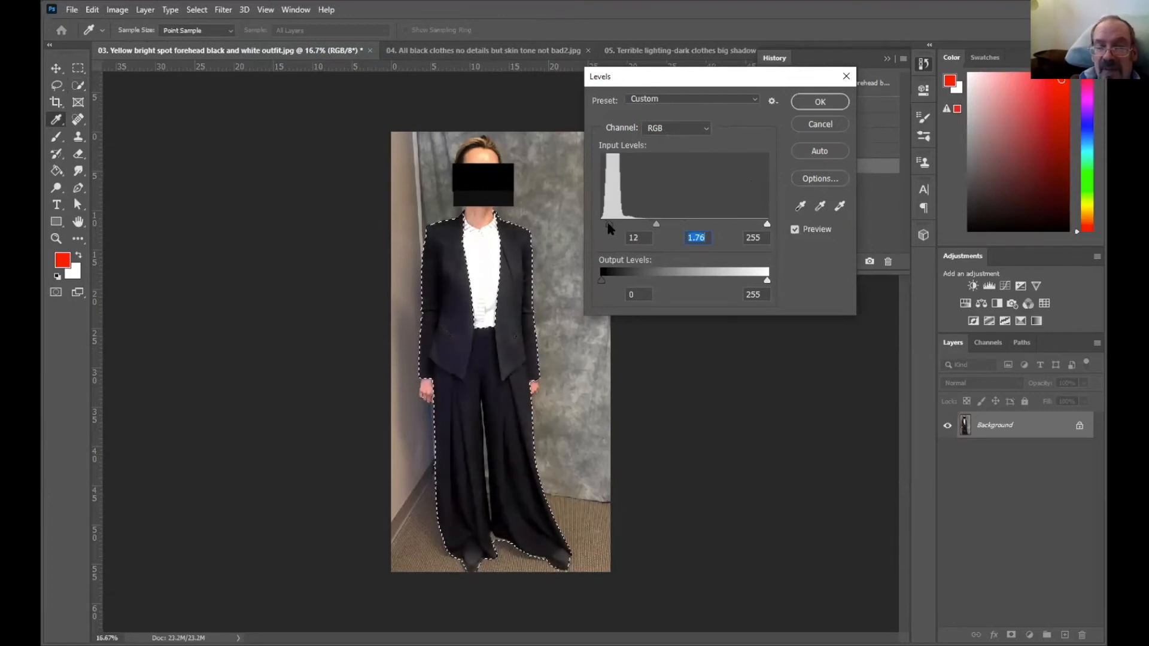
click(608, 225)
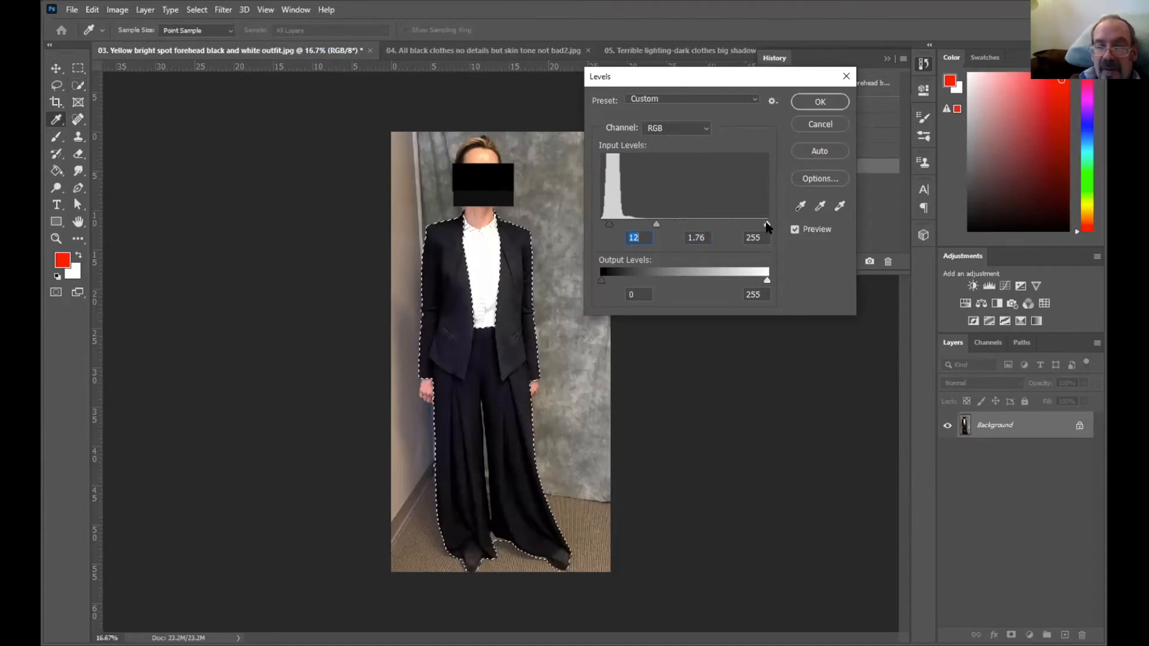
drag(767, 224, 761, 224)
drag(654, 224, 656, 224)
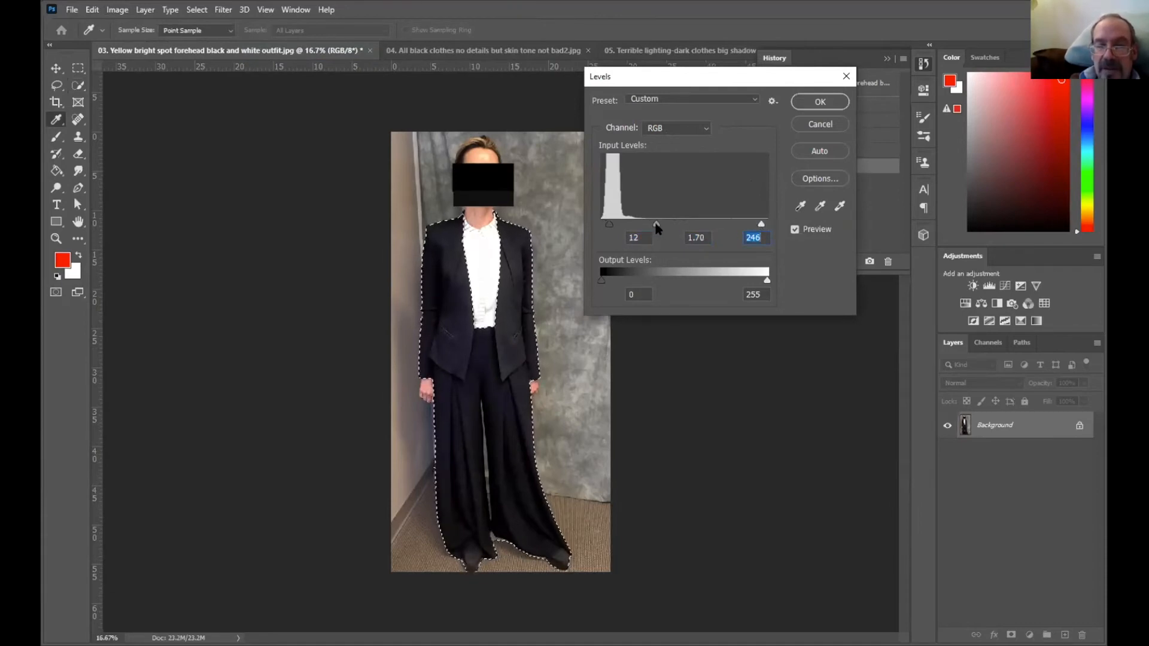
click(657, 225)
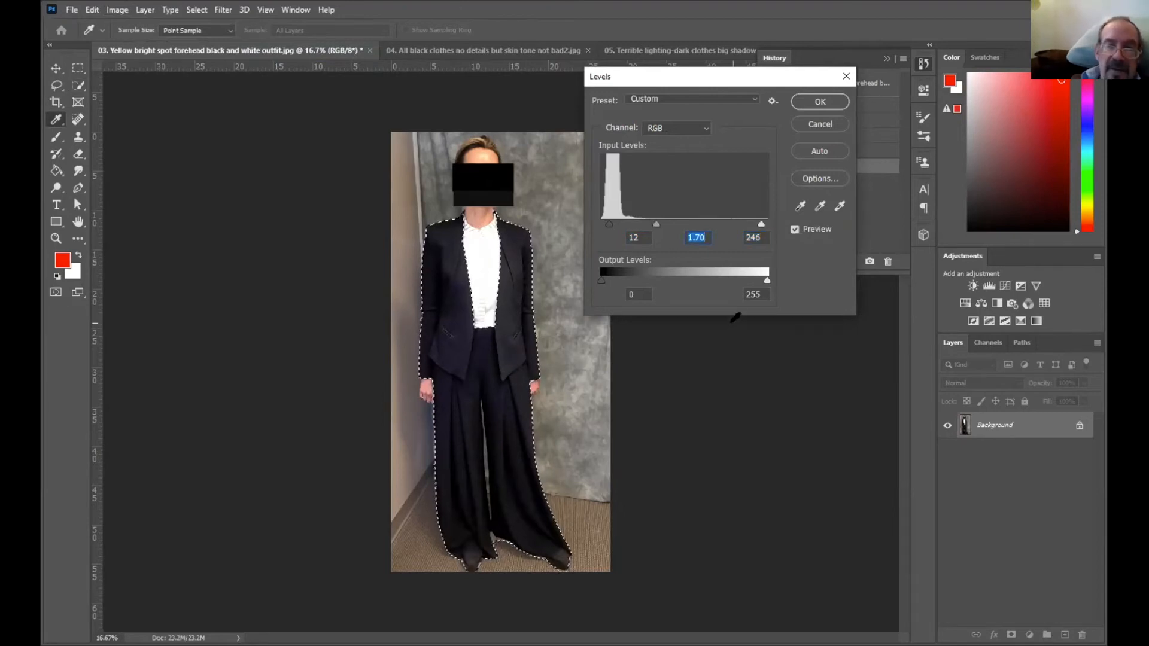
click(823, 106)
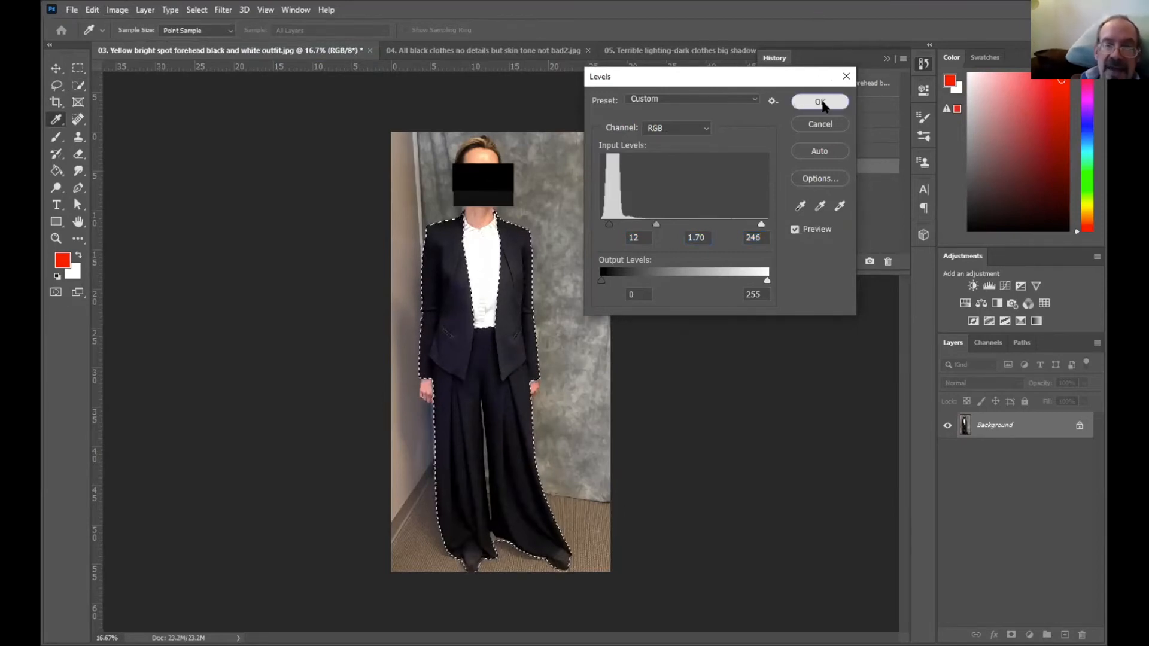
Deselect the suit, then compare the photo's opened state with its latest edited state in the history.
click(206, 10)
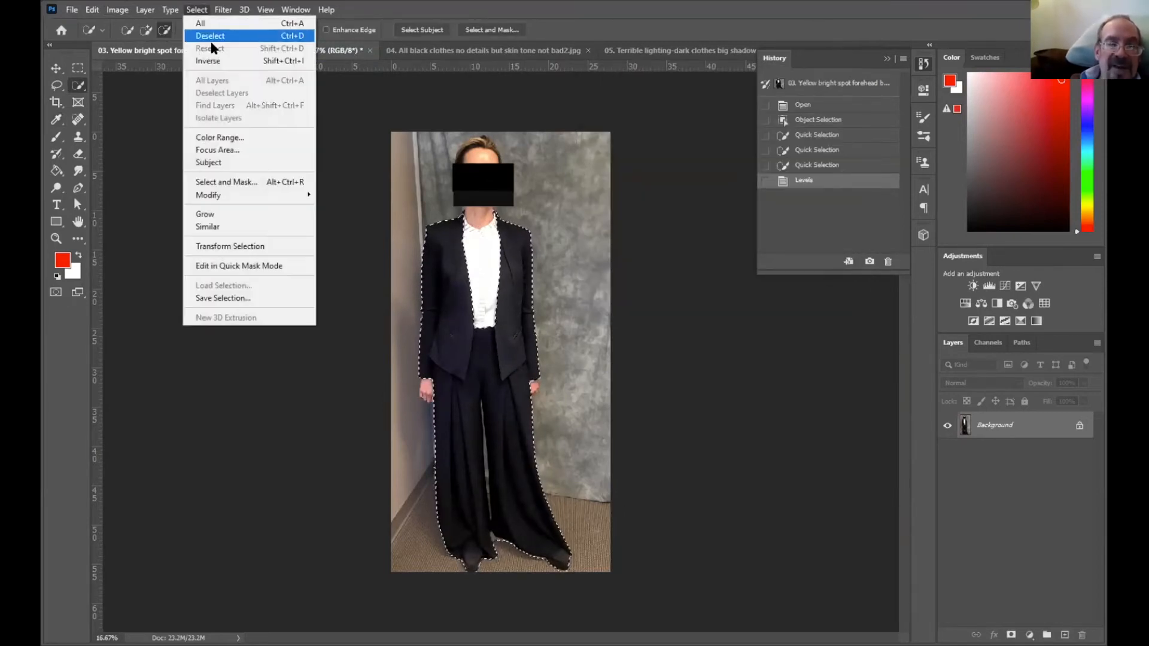
click(215, 37)
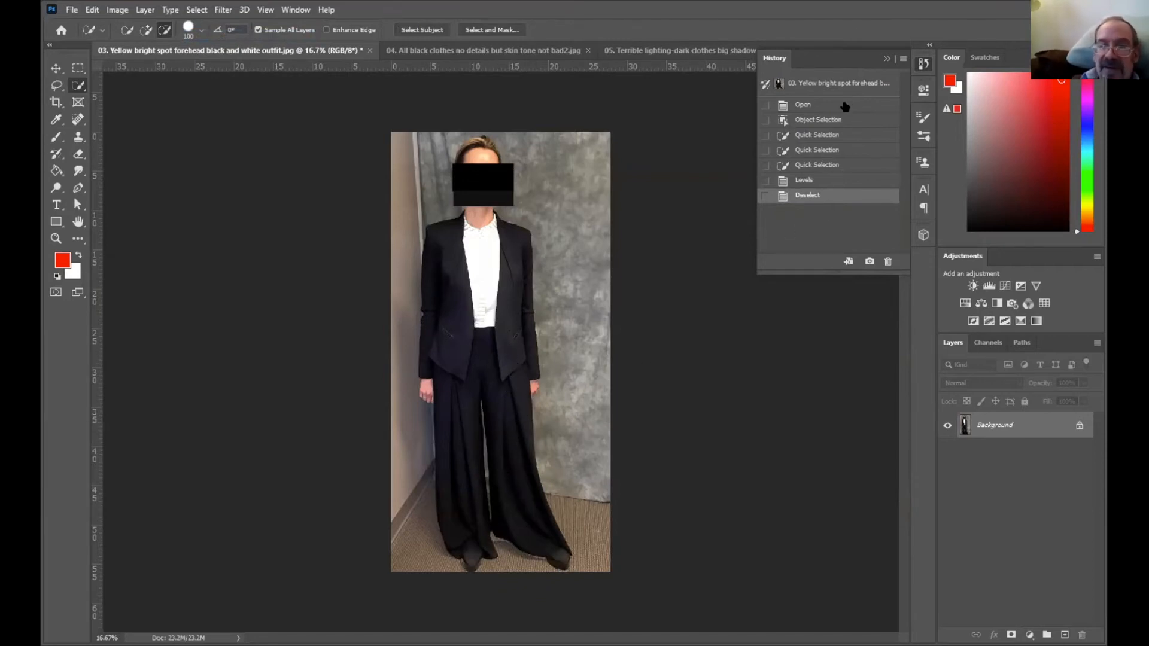
click(830, 108)
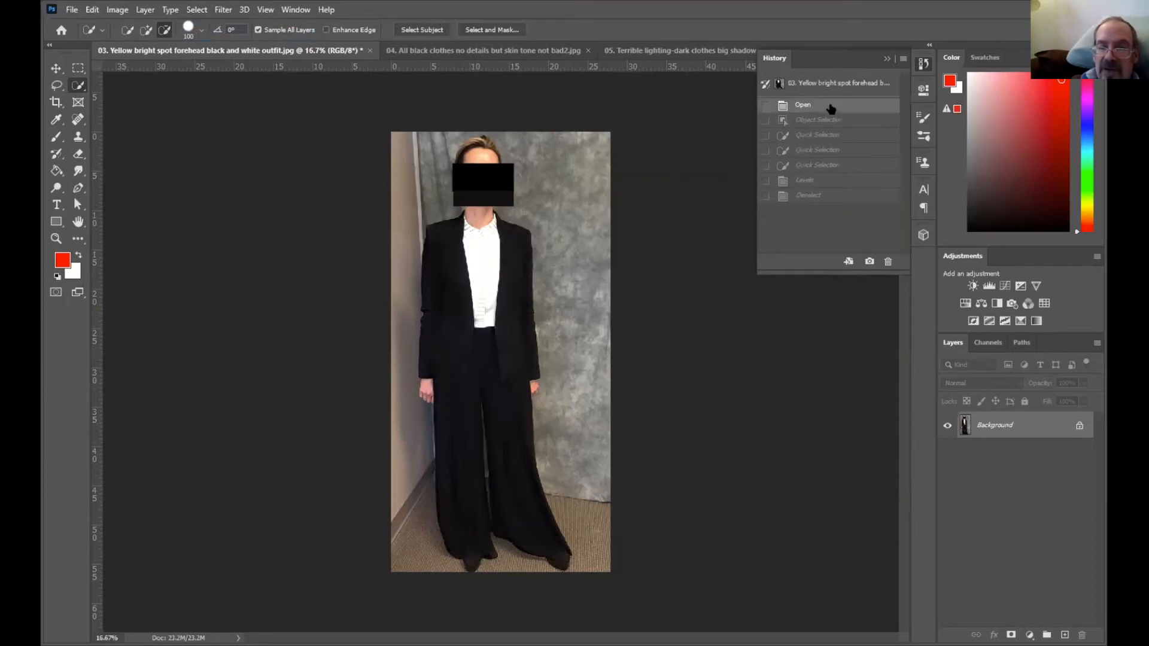
click(833, 198)
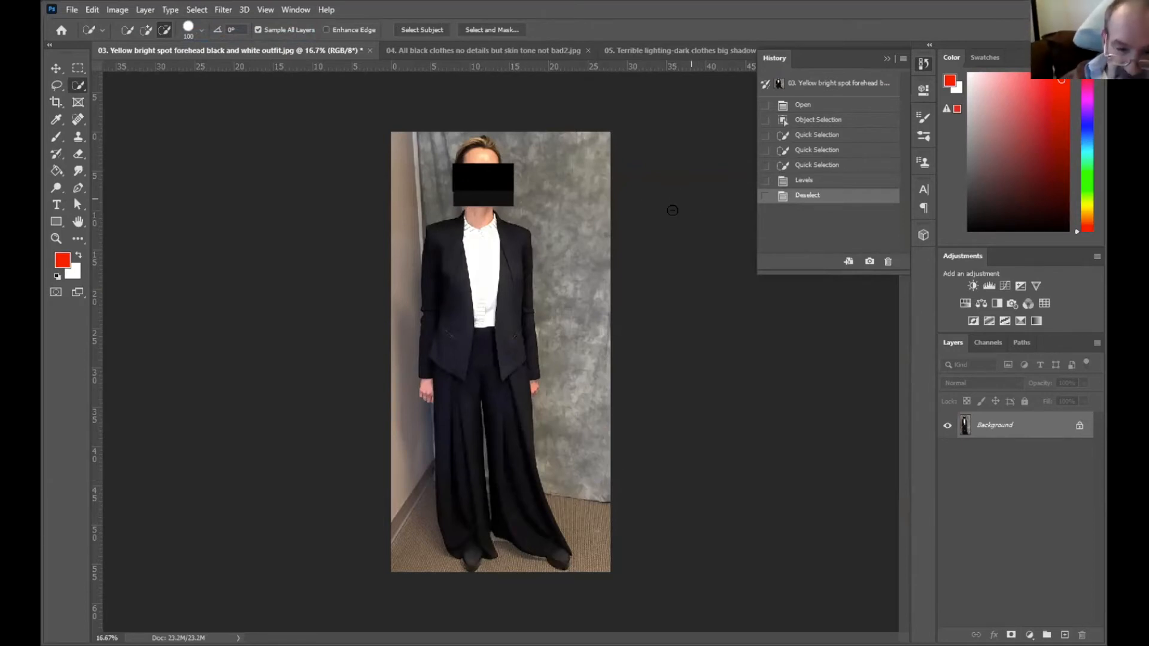
Hide the history and switch to "02. Yellow skin and black shirt-no details.jpg".
right_click(79, 88)
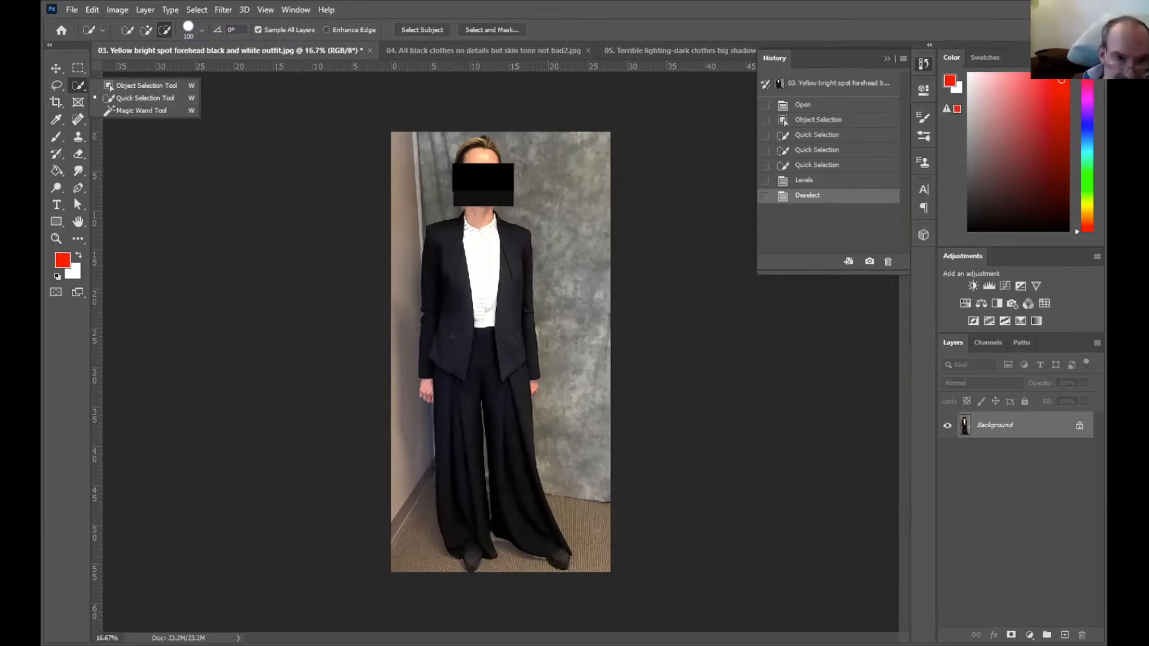
click(858, 26)
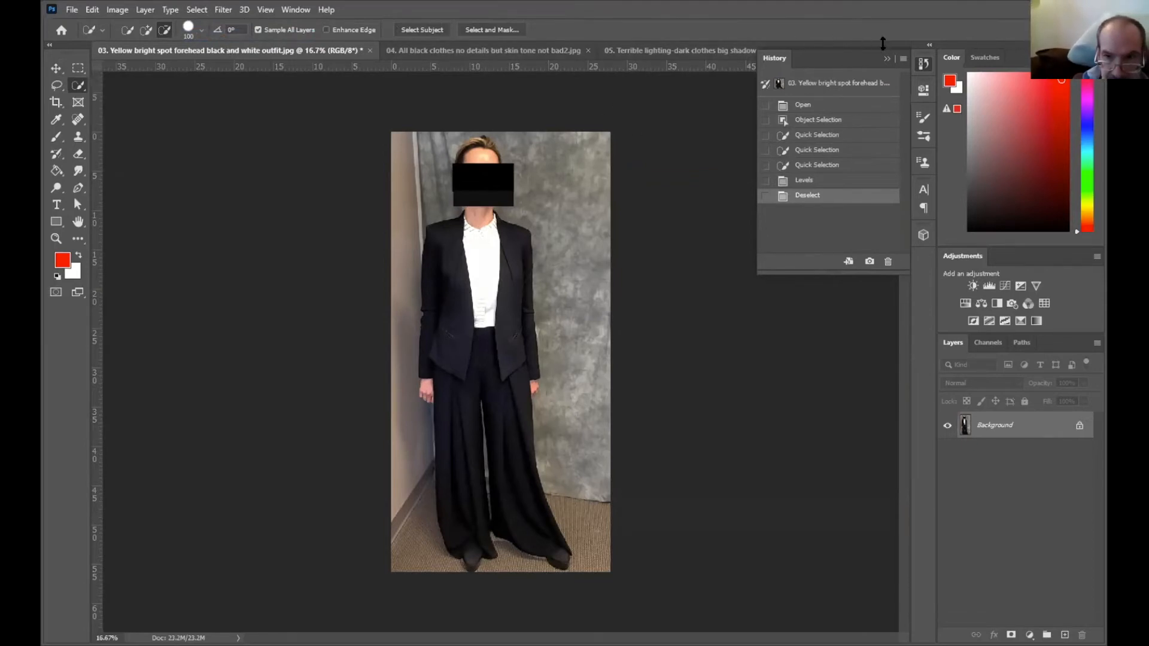
click(886, 58)
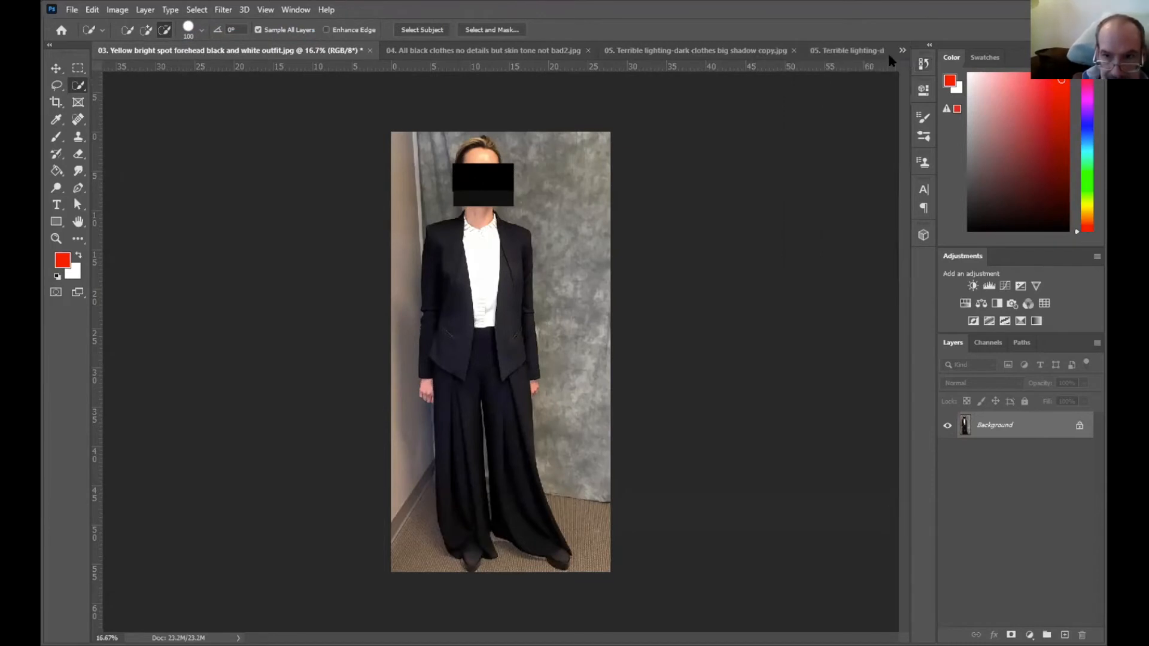
click(901, 51)
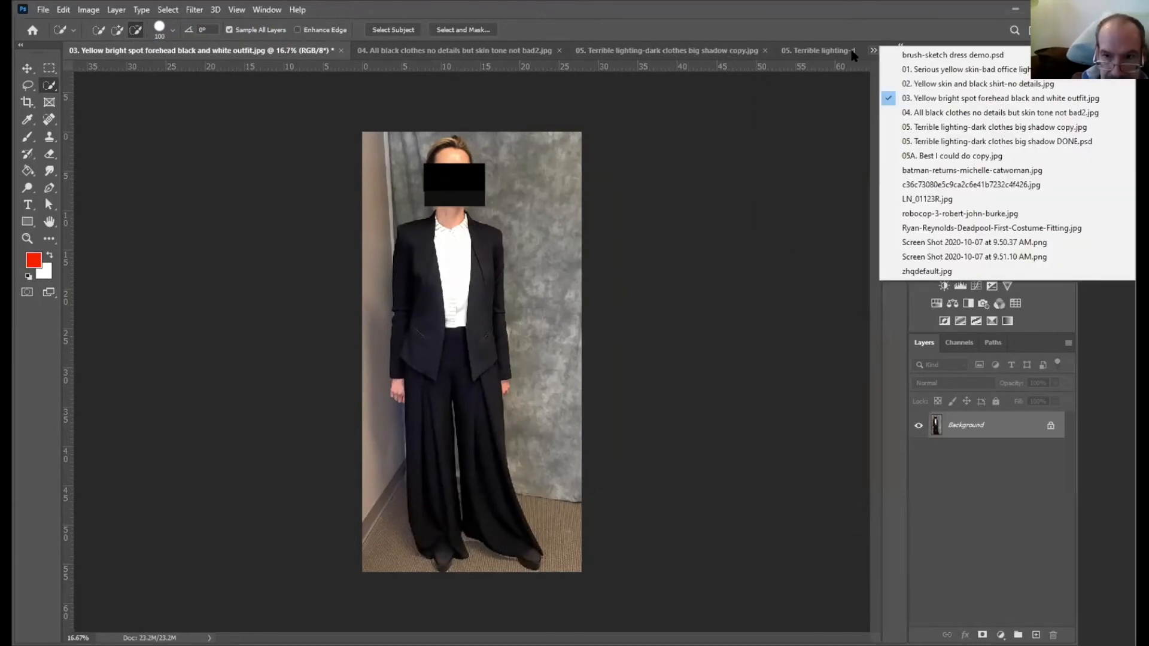
click(937, 86)
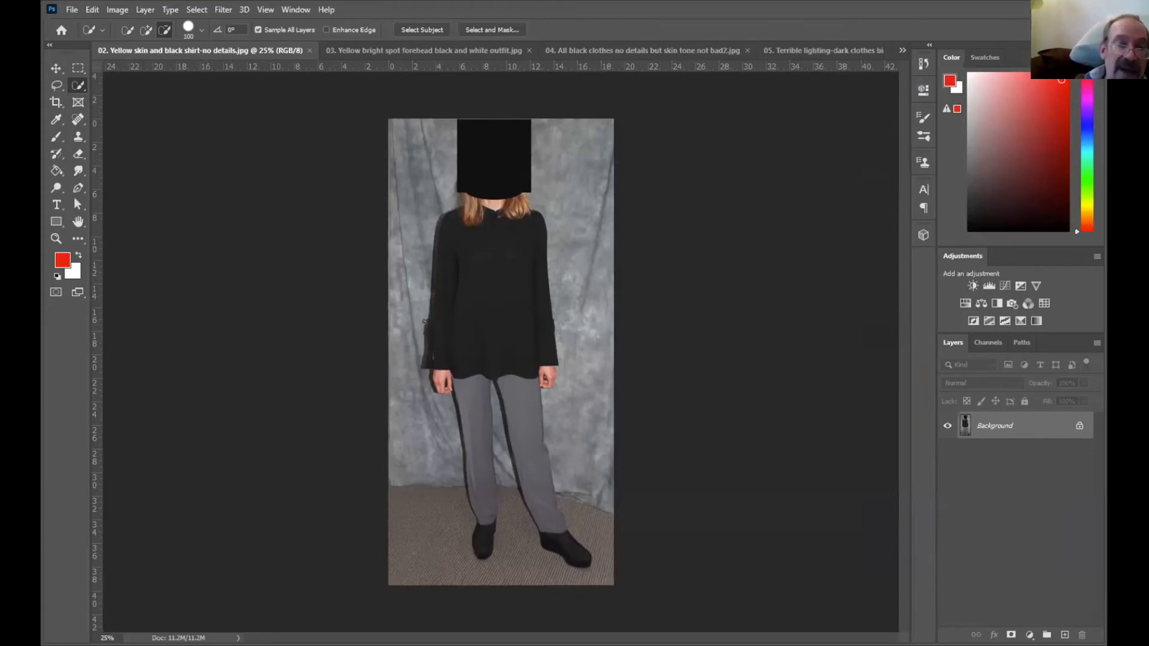
Burn the highlights on the middle of the black shirt at 11% exposure with a size 100 brush.
click(59, 191)
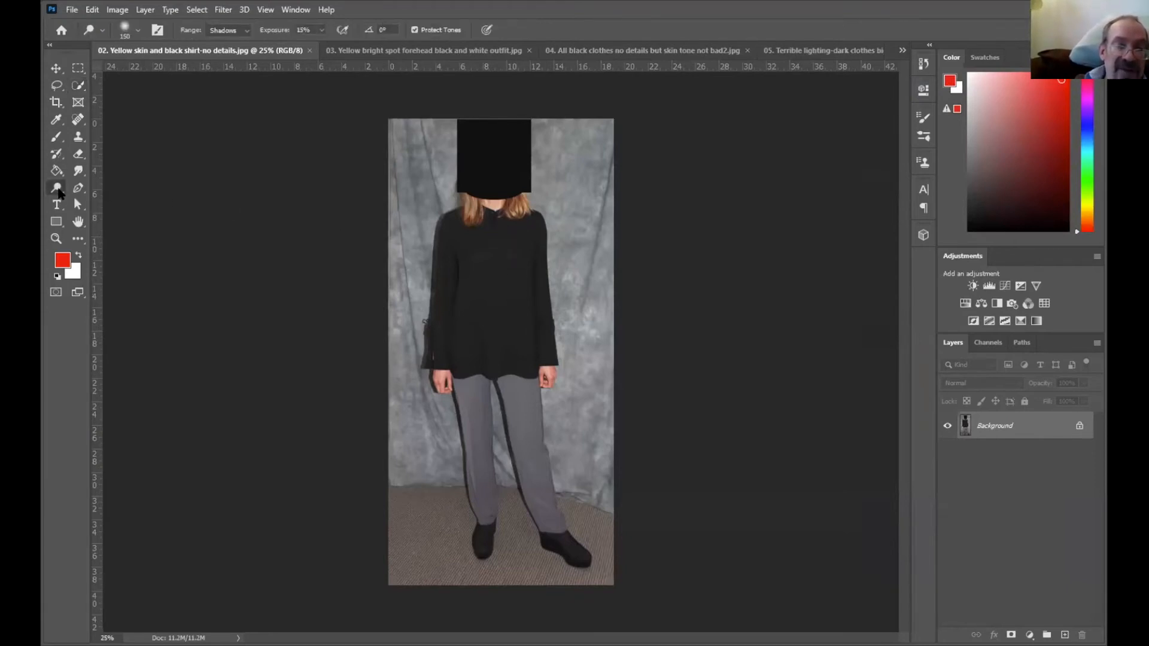
right_click(59, 191)
click(97, 201)
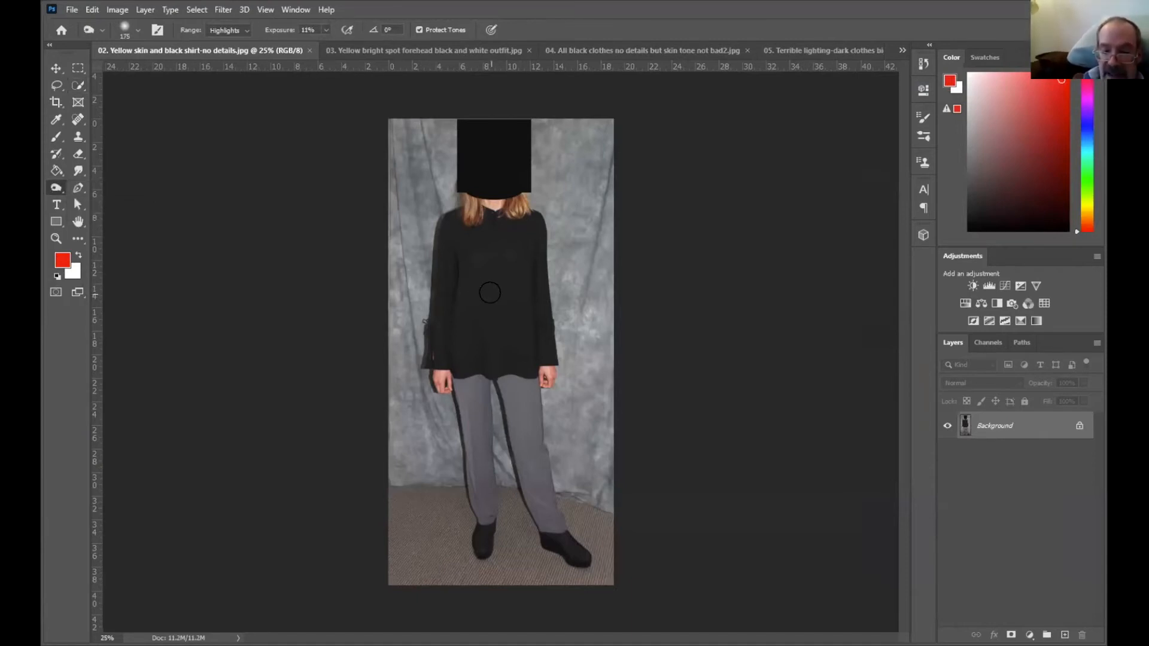
key(p)
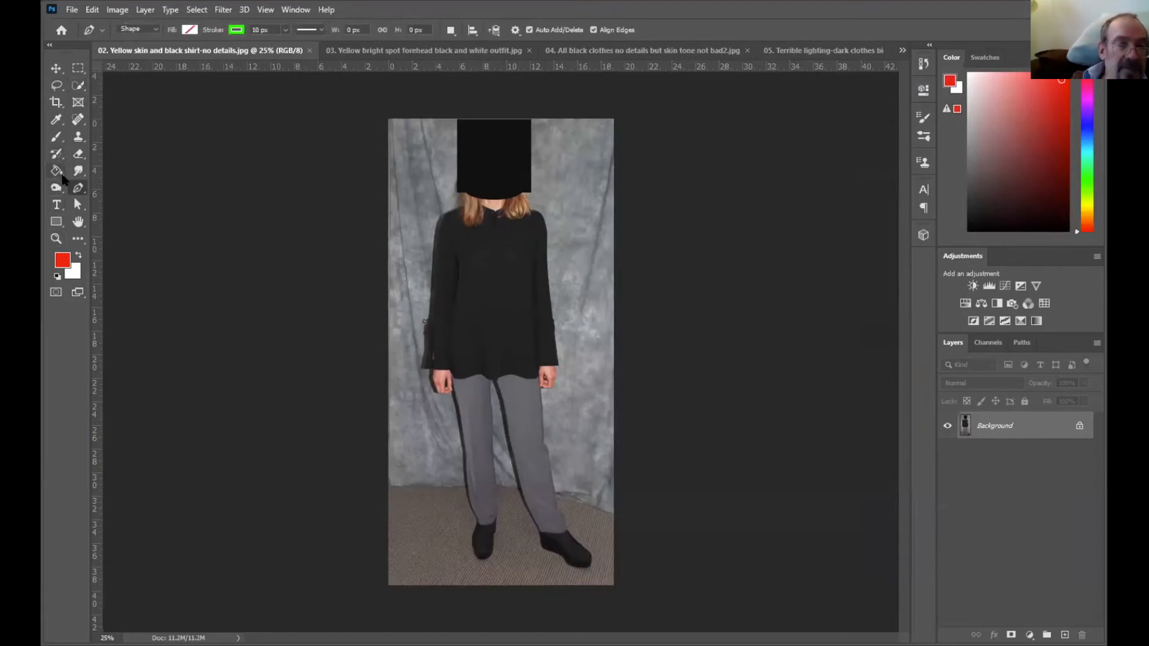
click(57, 189)
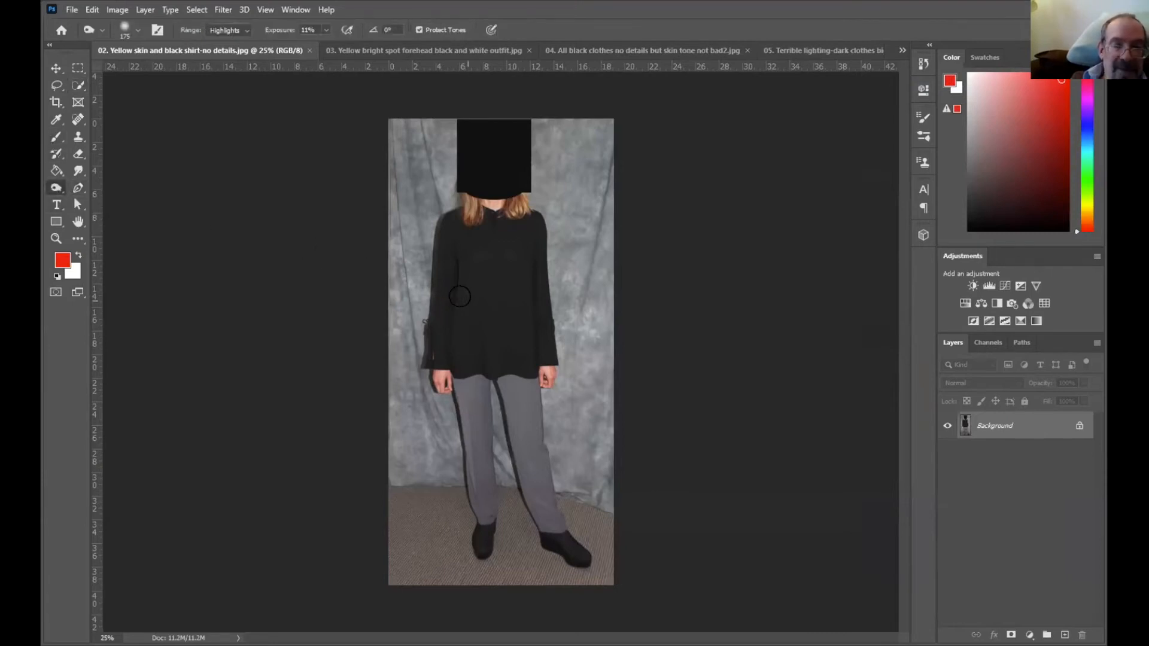
key(bracketleft)
key(bracketleft)
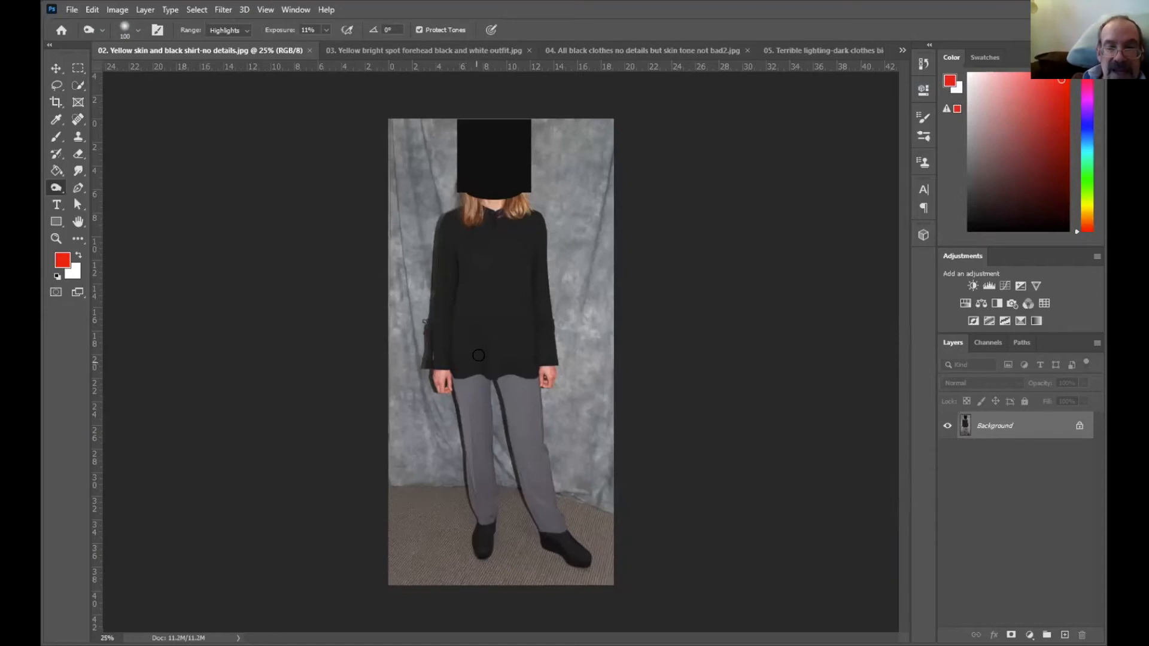
drag(481, 304, 521, 328)
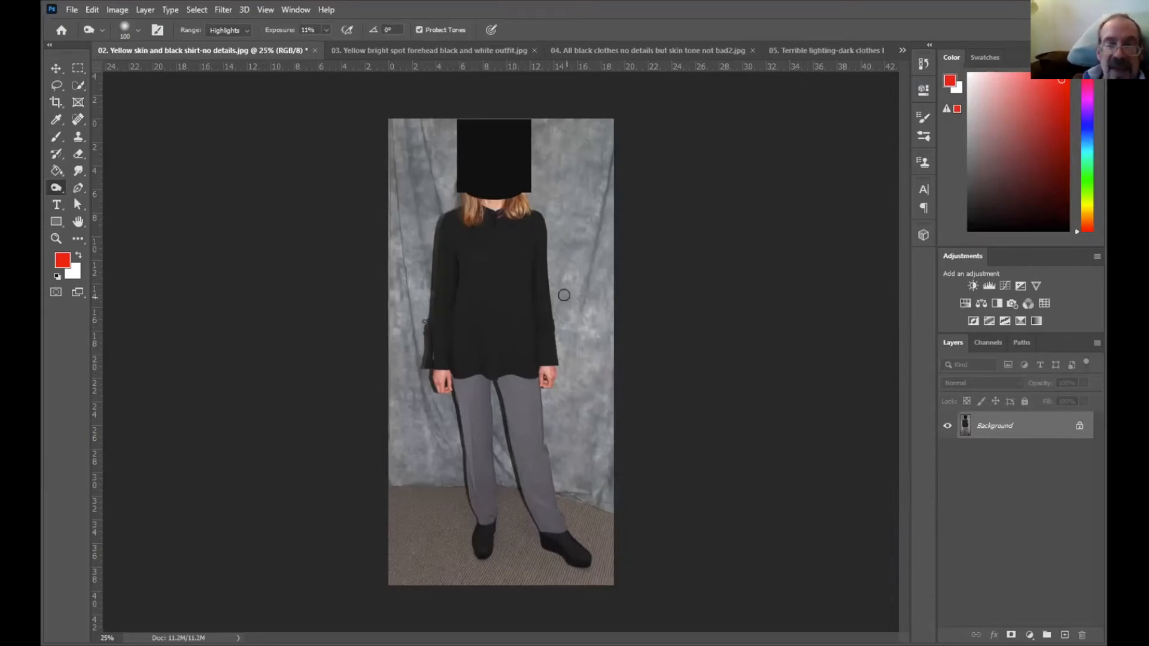
Select the black shirt with the Object Selection tool.
click(78, 86)
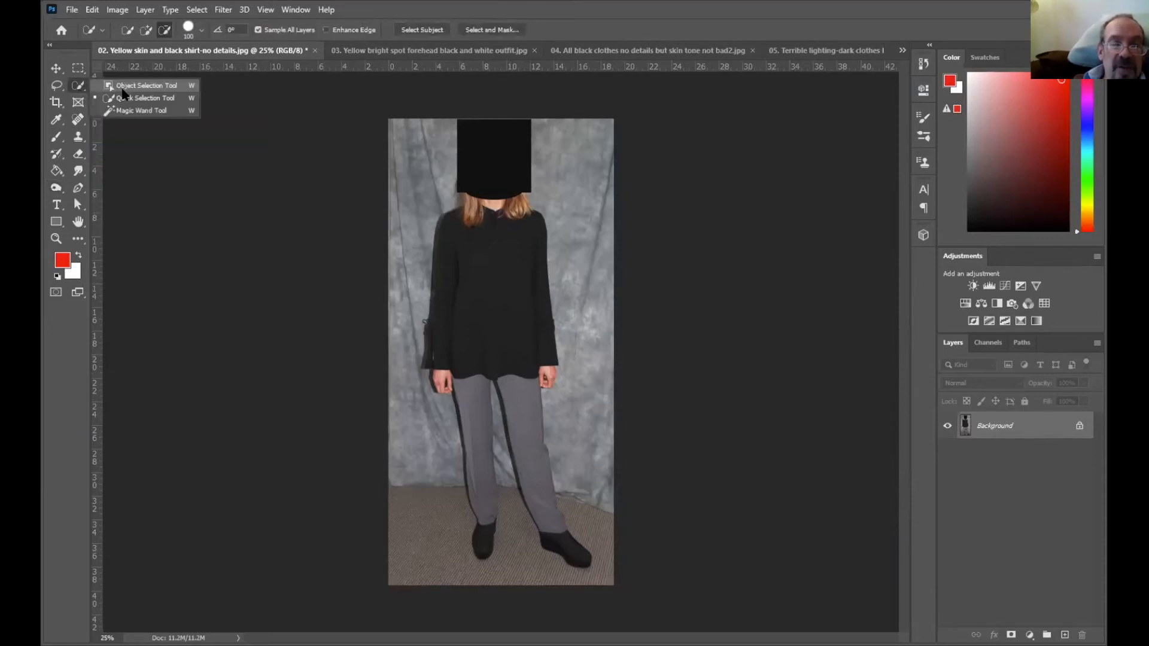
click(126, 87)
drag(415, 203, 577, 418)
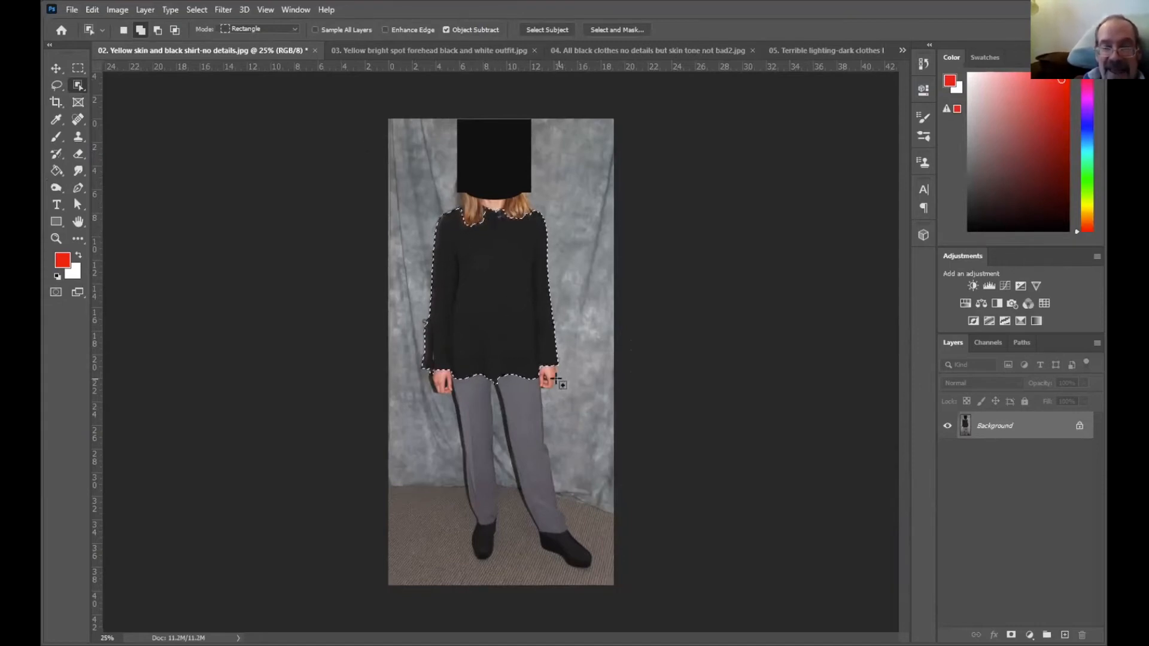
Start a Levels adjustment on the selected shirt and set the input levels to 17, 1.26 and 206.
click(115, 10)
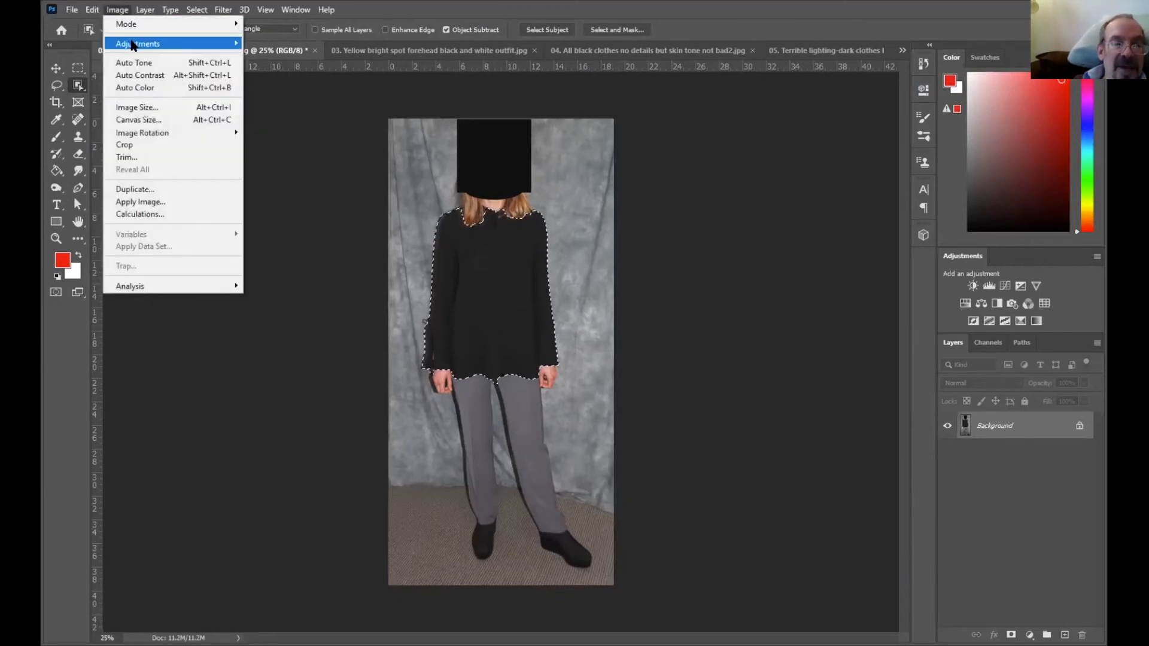
mouse_move(133, 45)
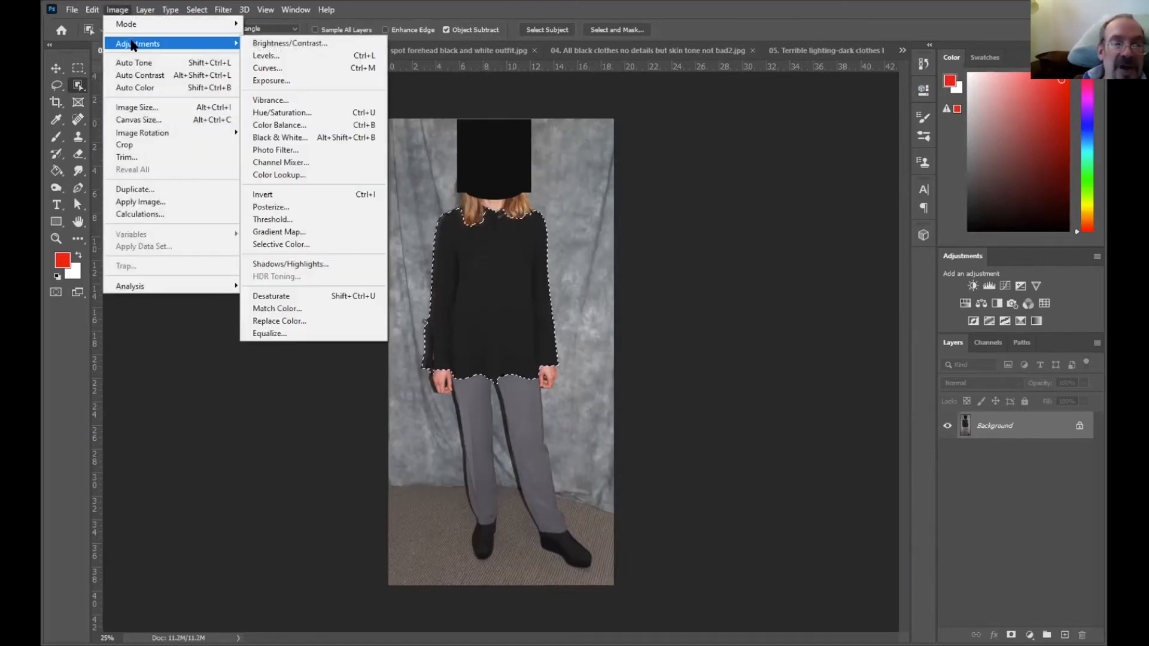
click(280, 56)
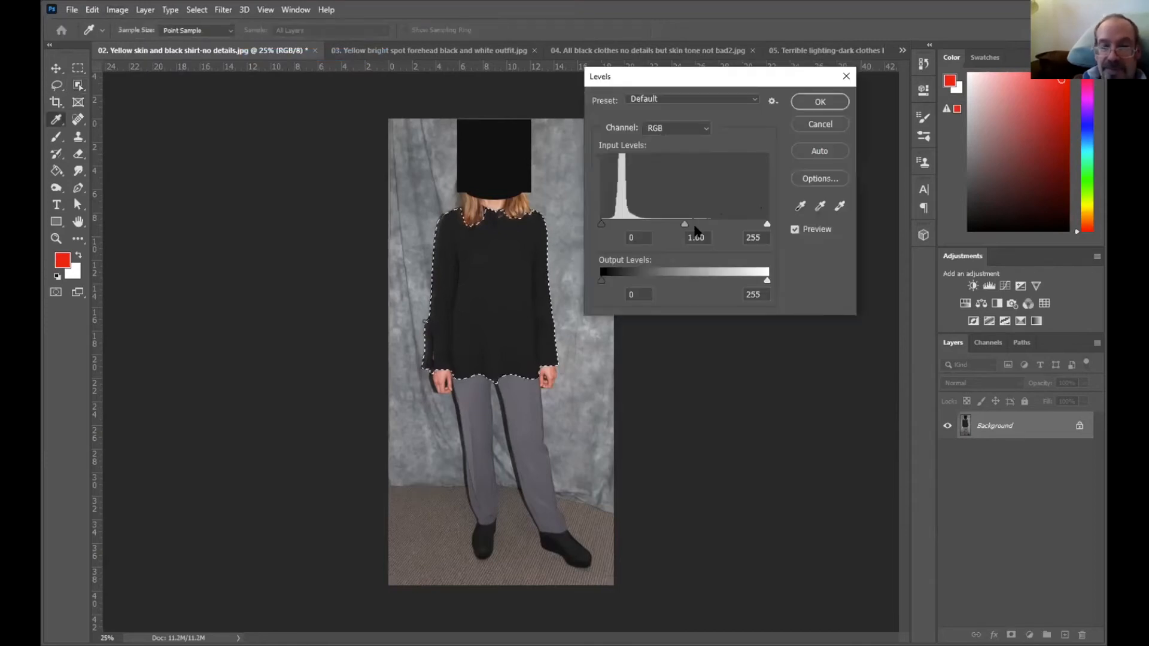
drag(685, 225, 686, 226)
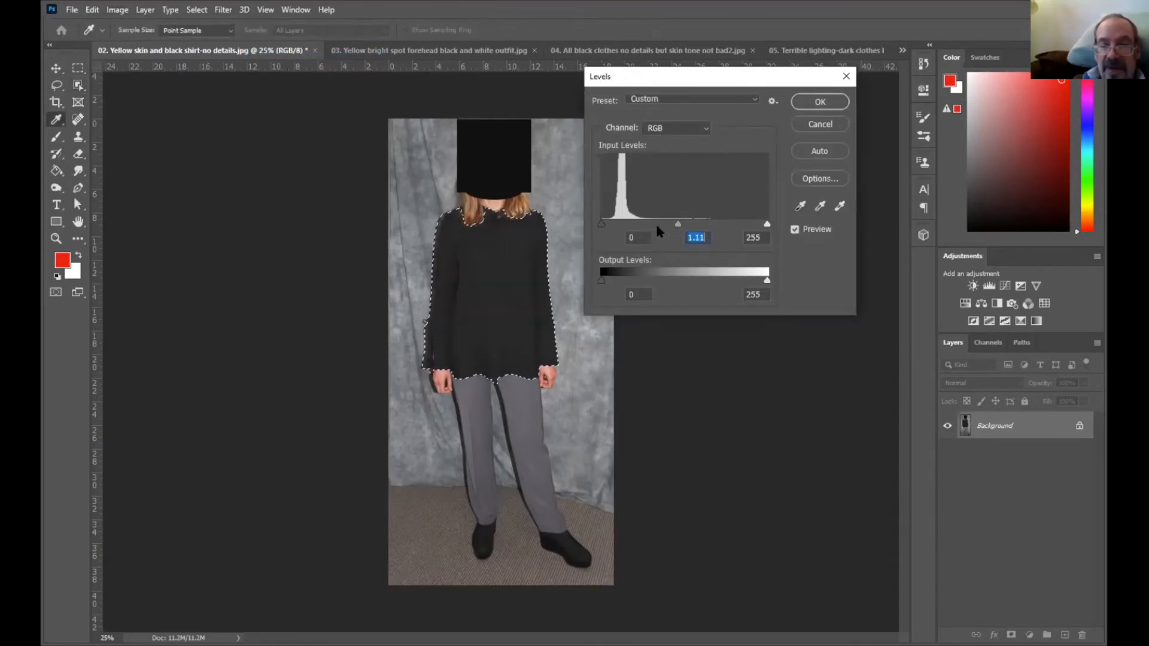
drag(601, 224, 612, 226)
drag(765, 228, 663, 229)
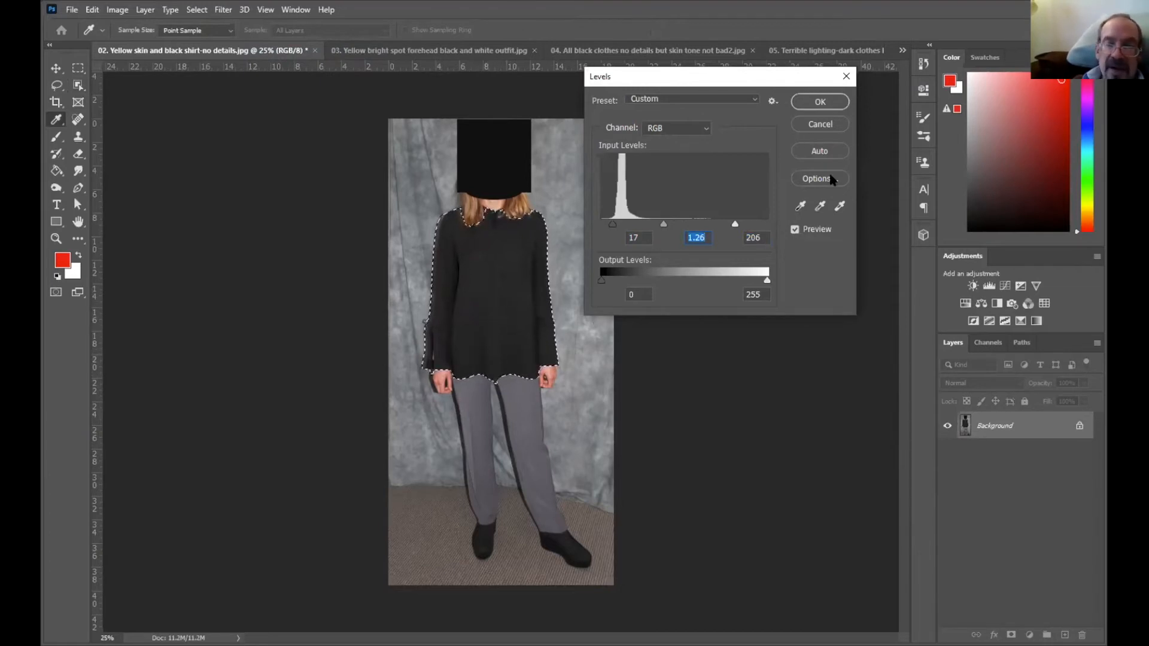
Set the Levels output white to 208 and the midtone input to 1.44 on the shirt, compare with the preview off, and apply.
click(795, 229)
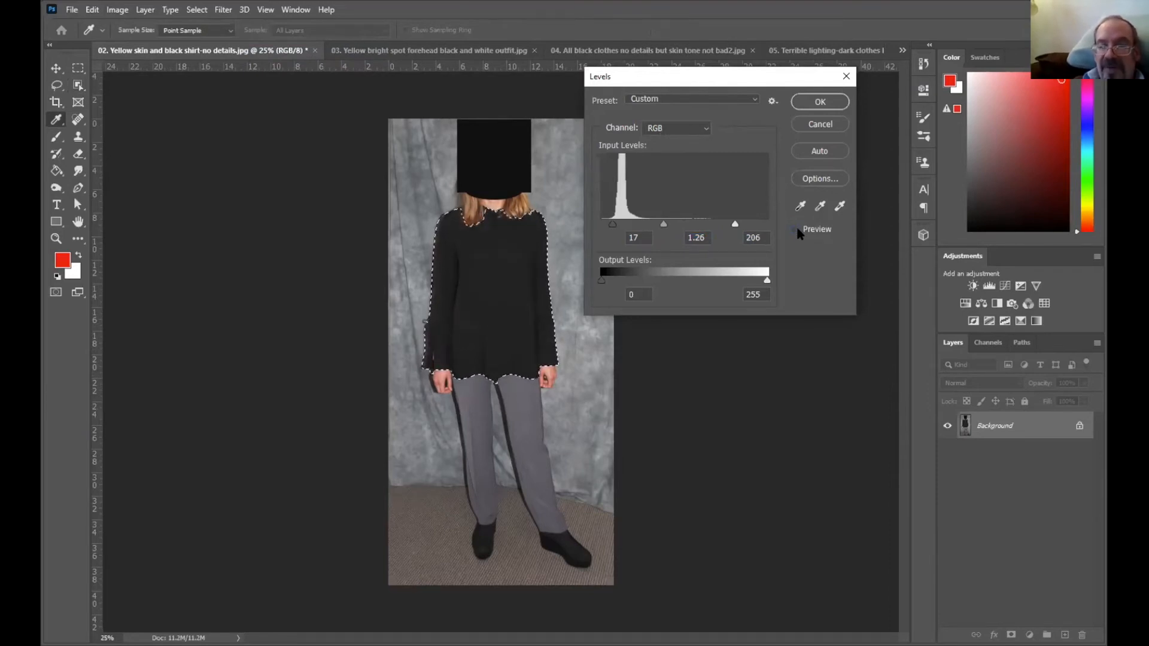
click(795, 229)
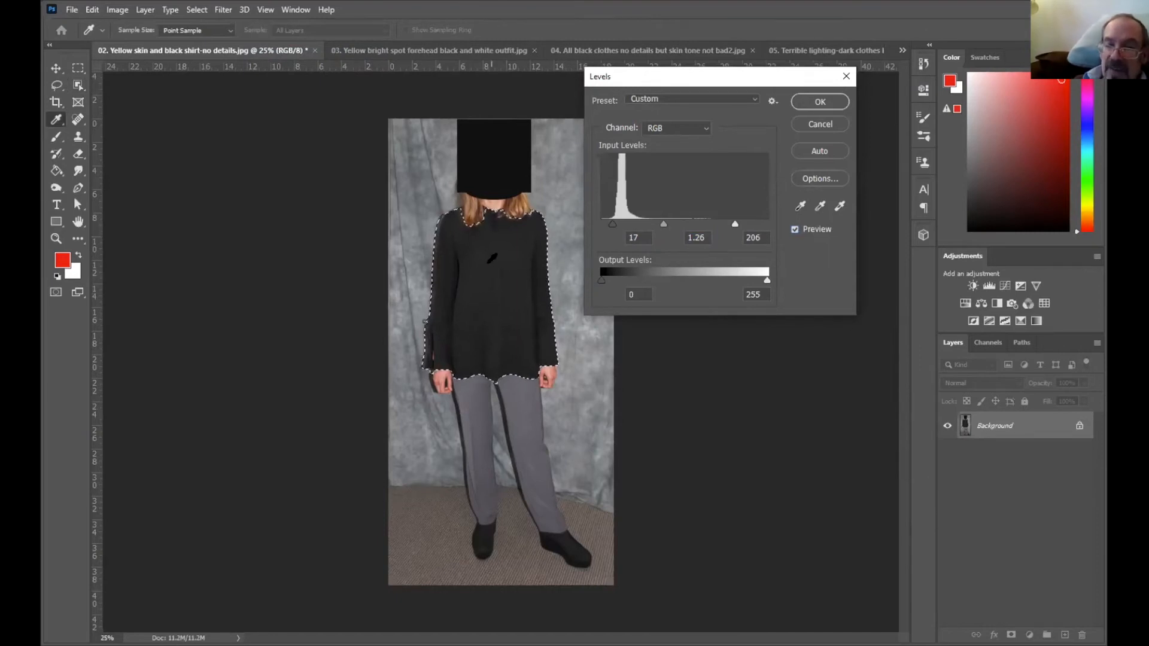
drag(768, 281, 737, 281)
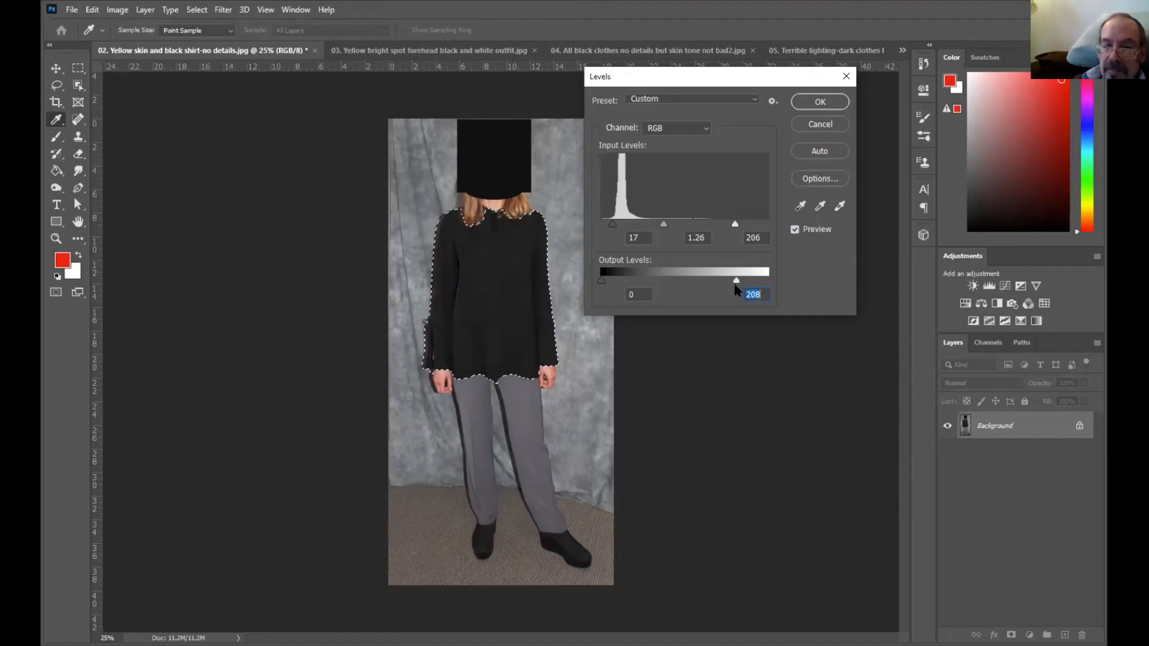
click(795, 230)
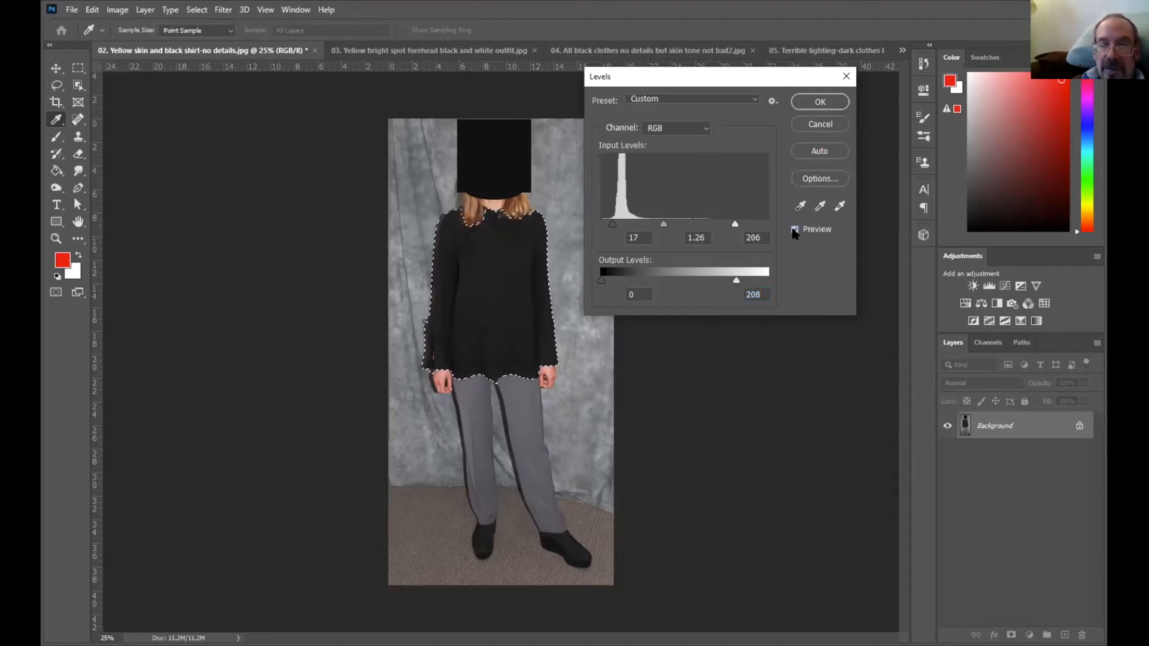
click(795, 230)
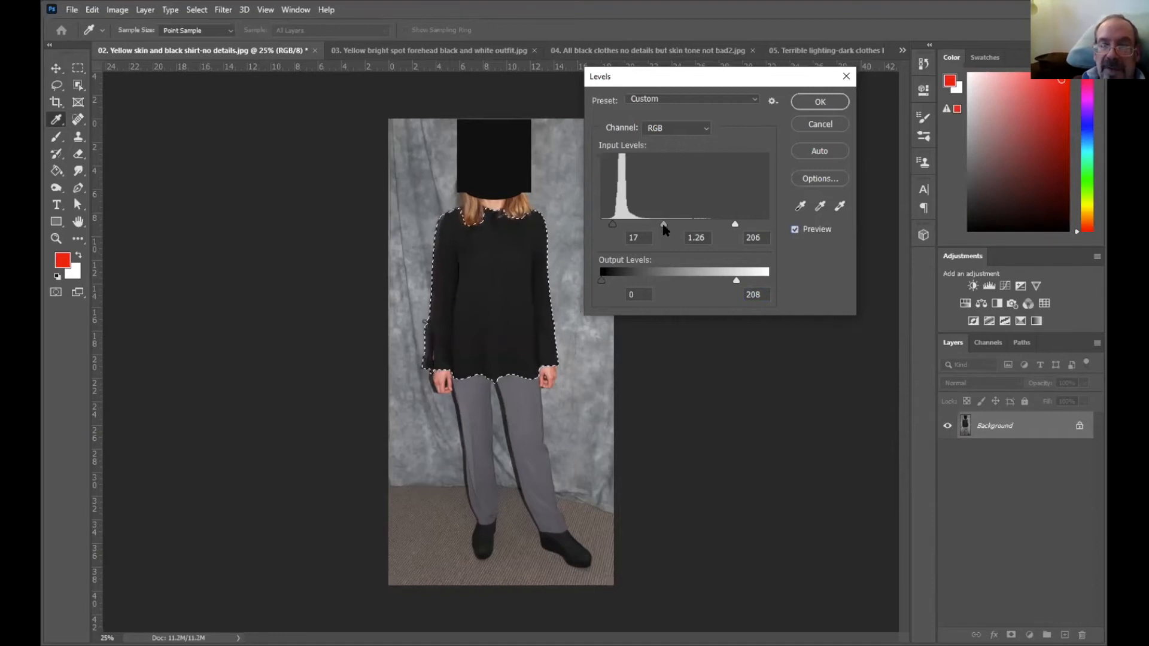
drag(664, 227, 659, 229)
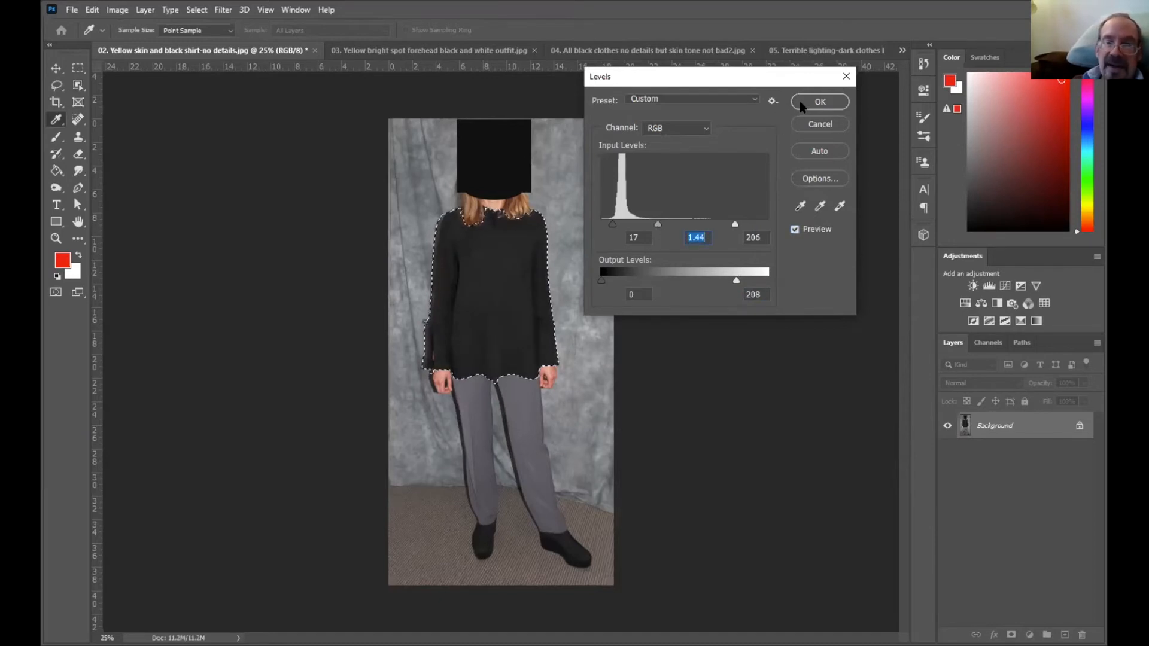
click(803, 105)
key(w)
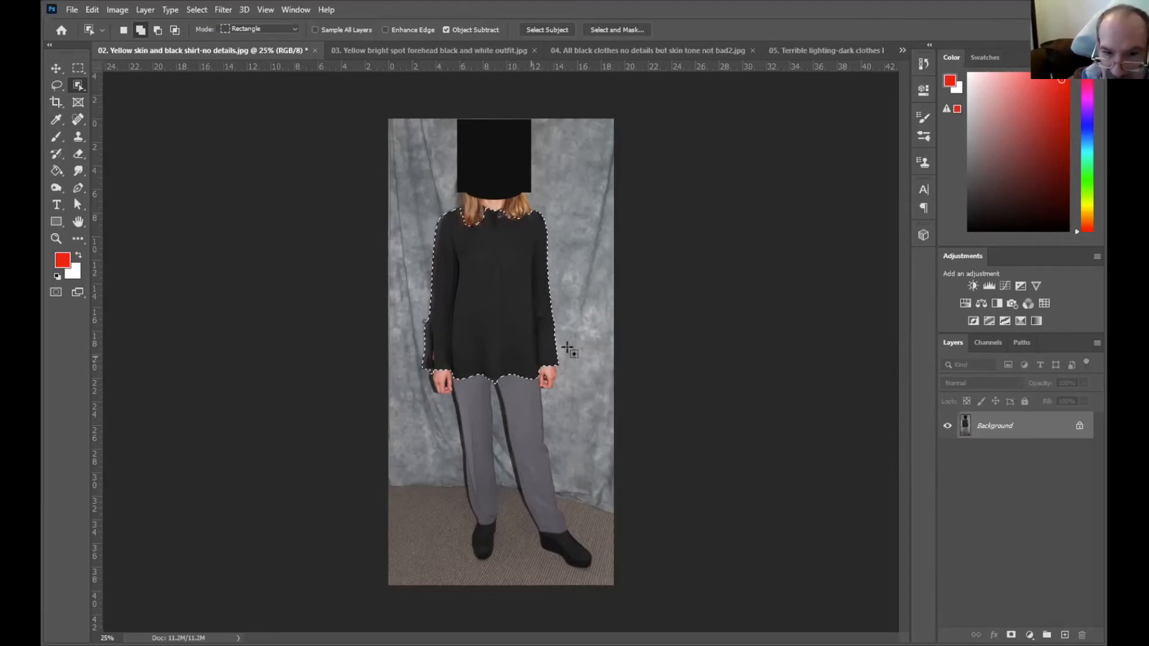
Compare the originally opened image with the Levels result in the history, ending on the Levels state.
click(924, 63)
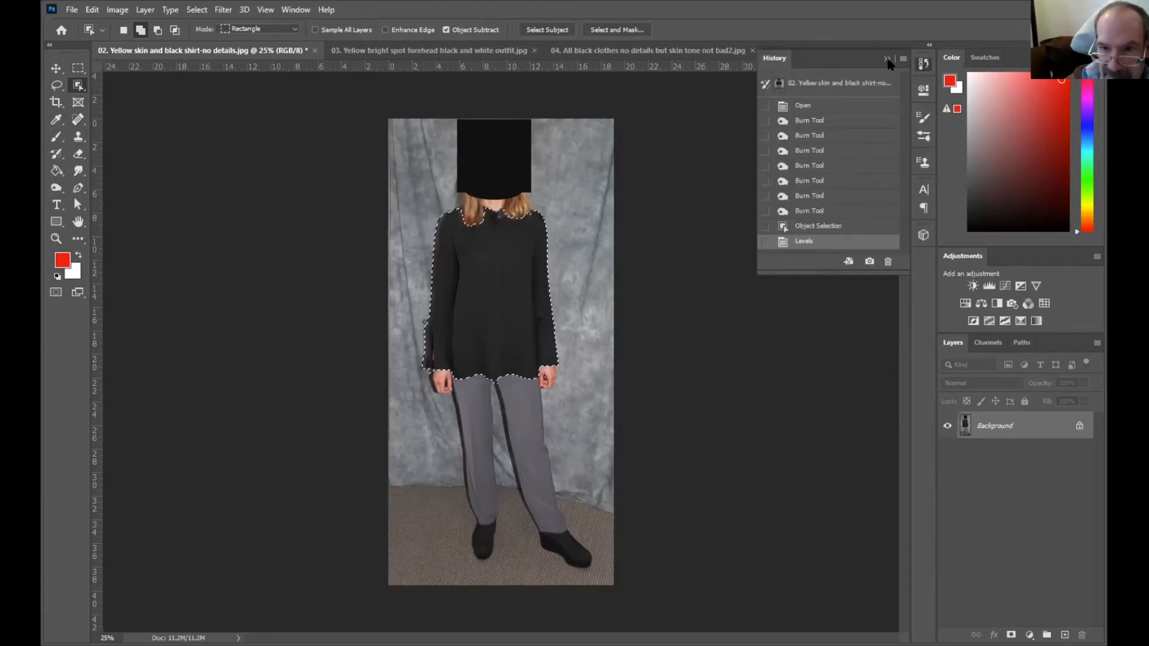
click(832, 108)
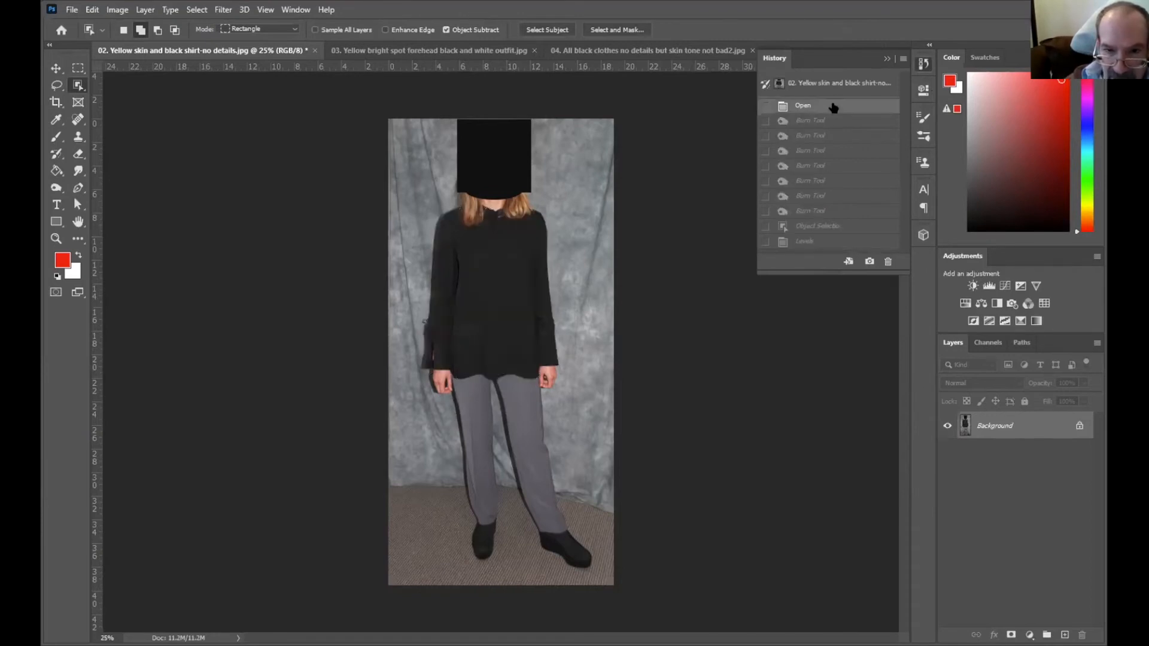
click(818, 242)
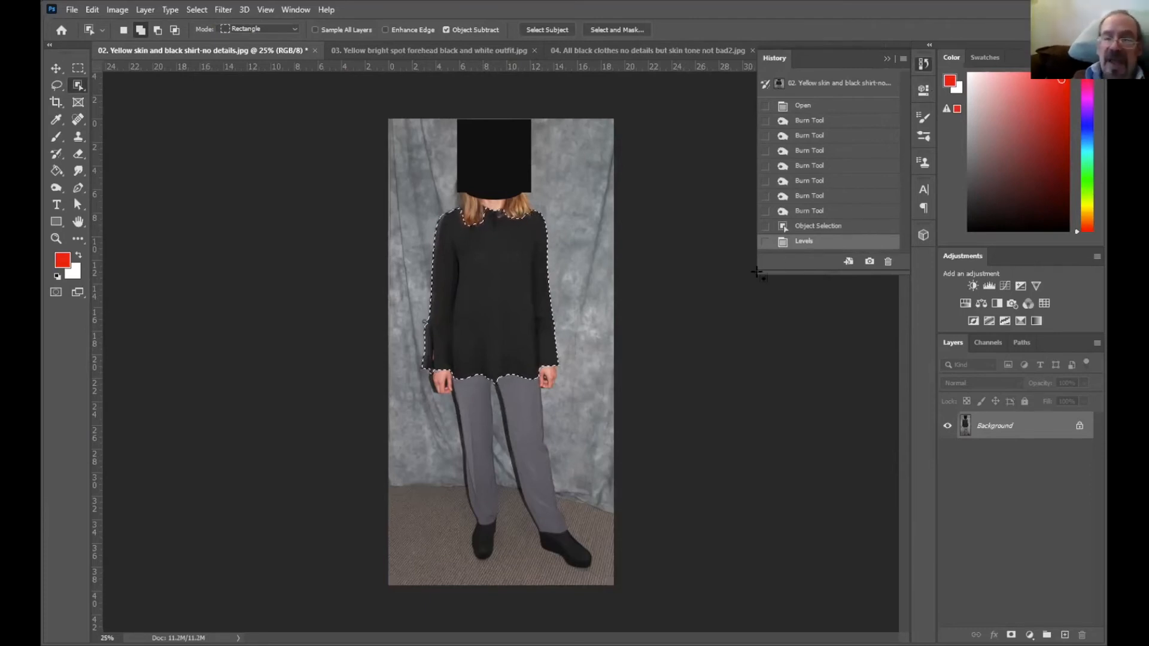
click(889, 58)
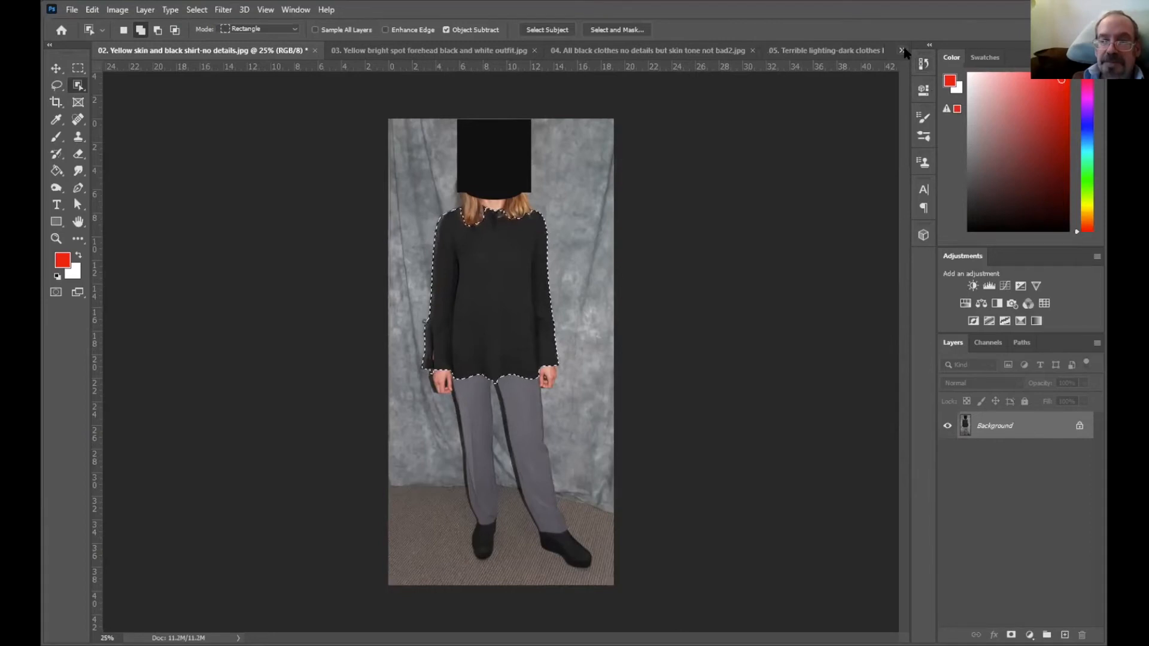
Switch to "01. Serious yellow skin-bad office lights.JPG", with a brief look at "brush-sketch dress demo.psd".
click(902, 52)
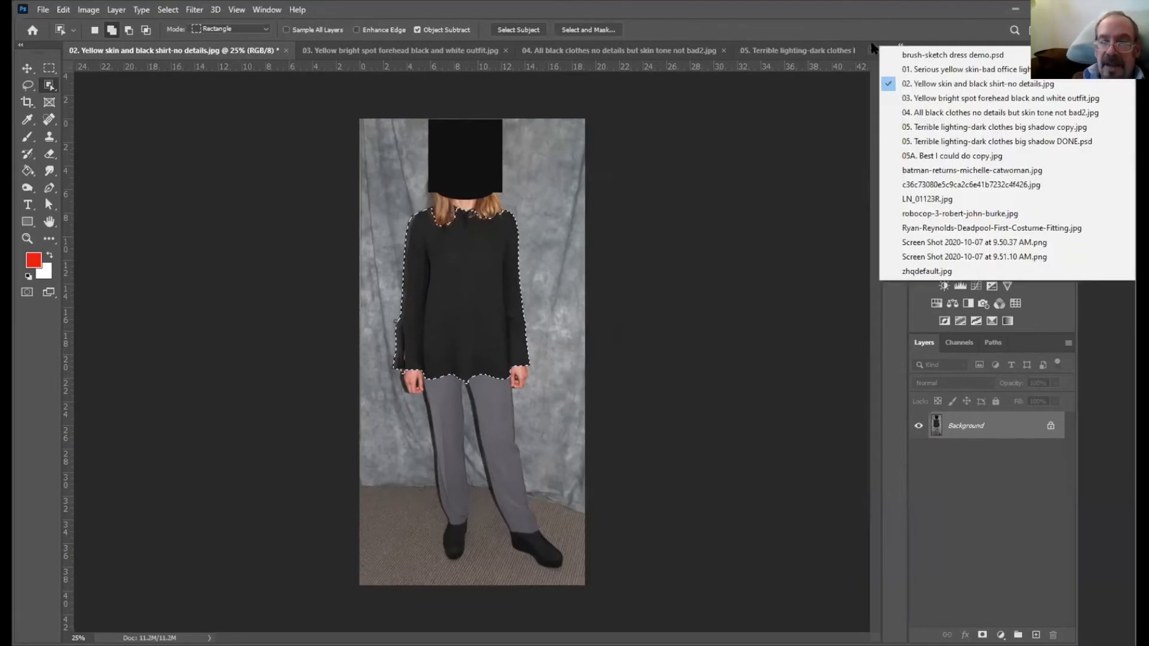
click(909, 68)
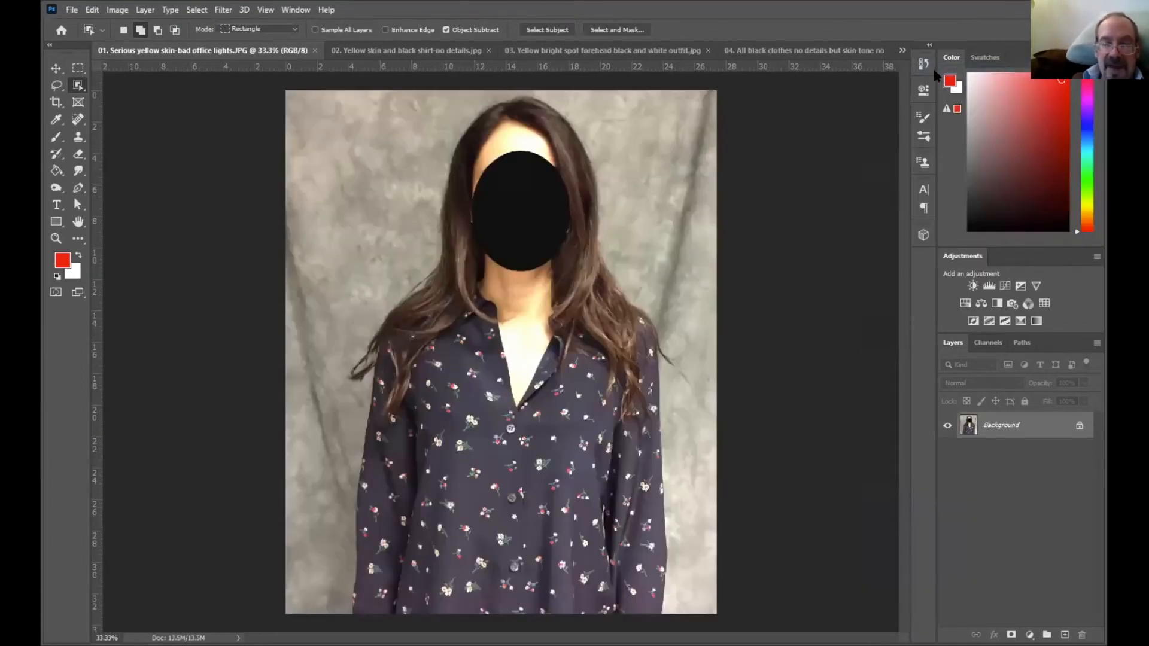
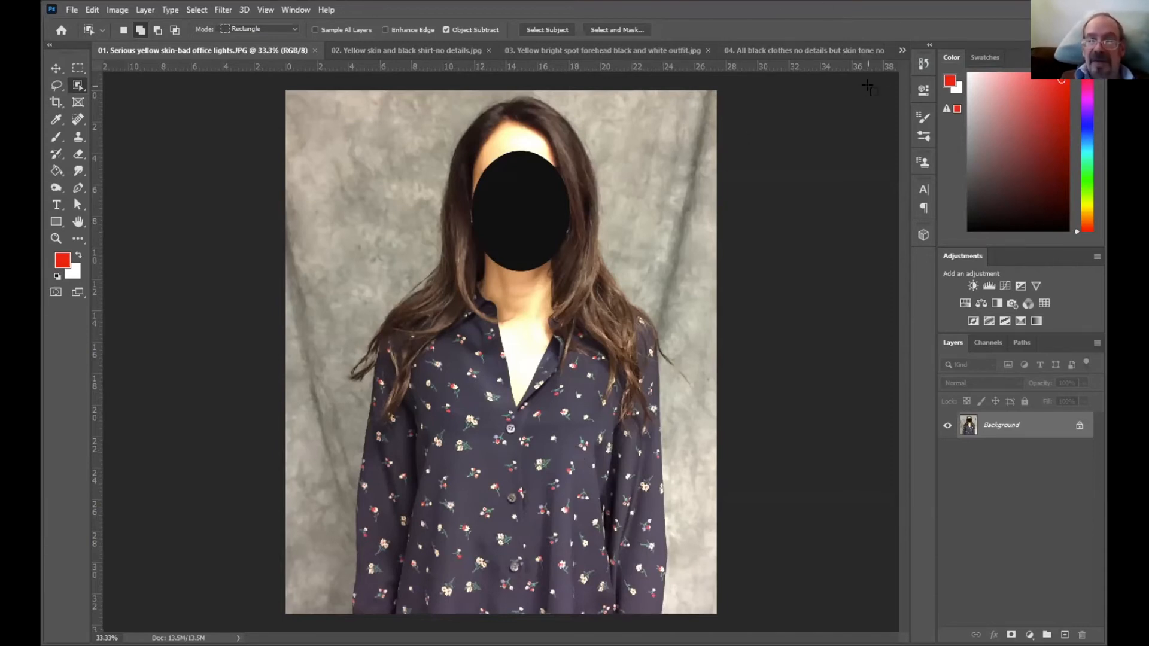
click(902, 51)
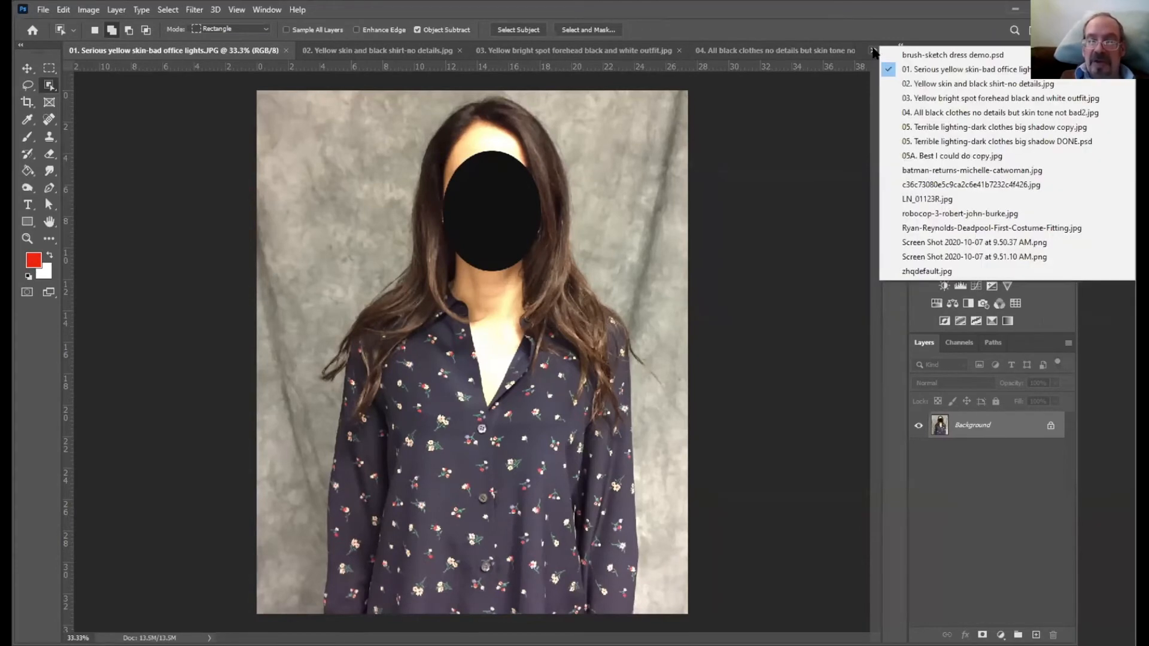
click(924, 56)
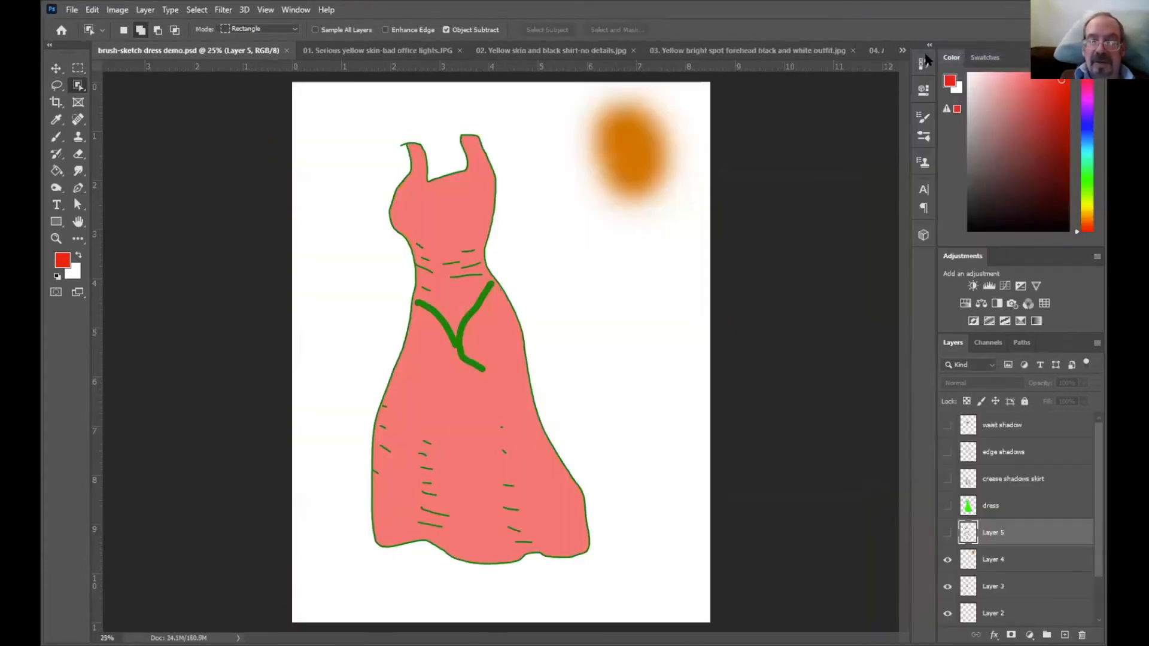
click(902, 51)
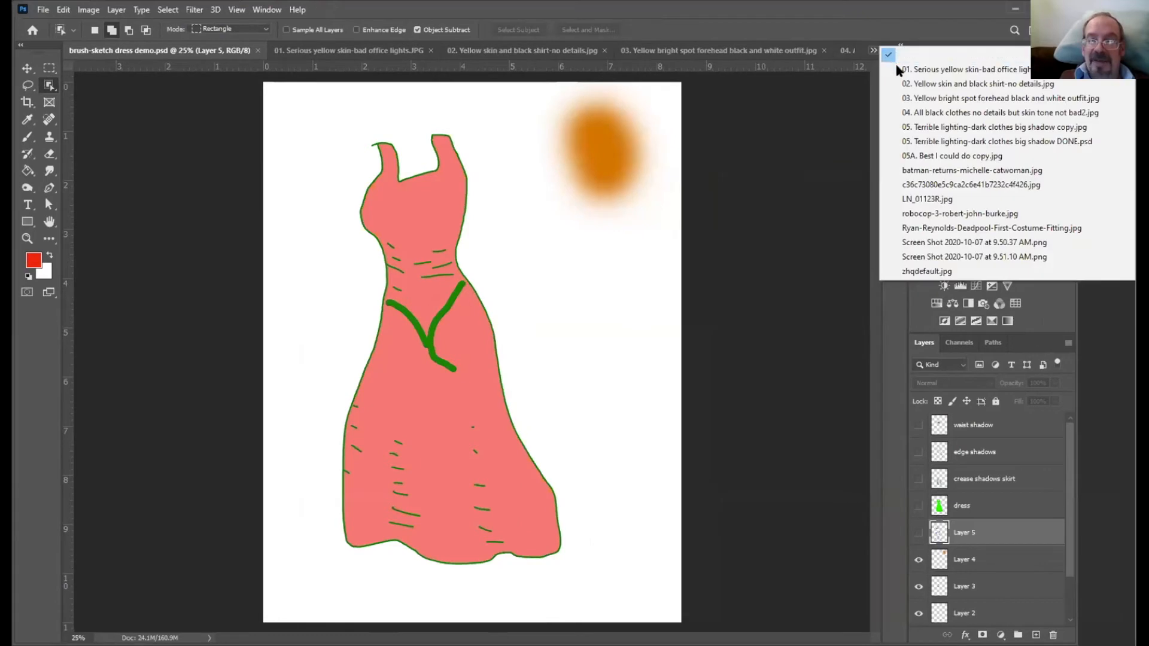
click(919, 67)
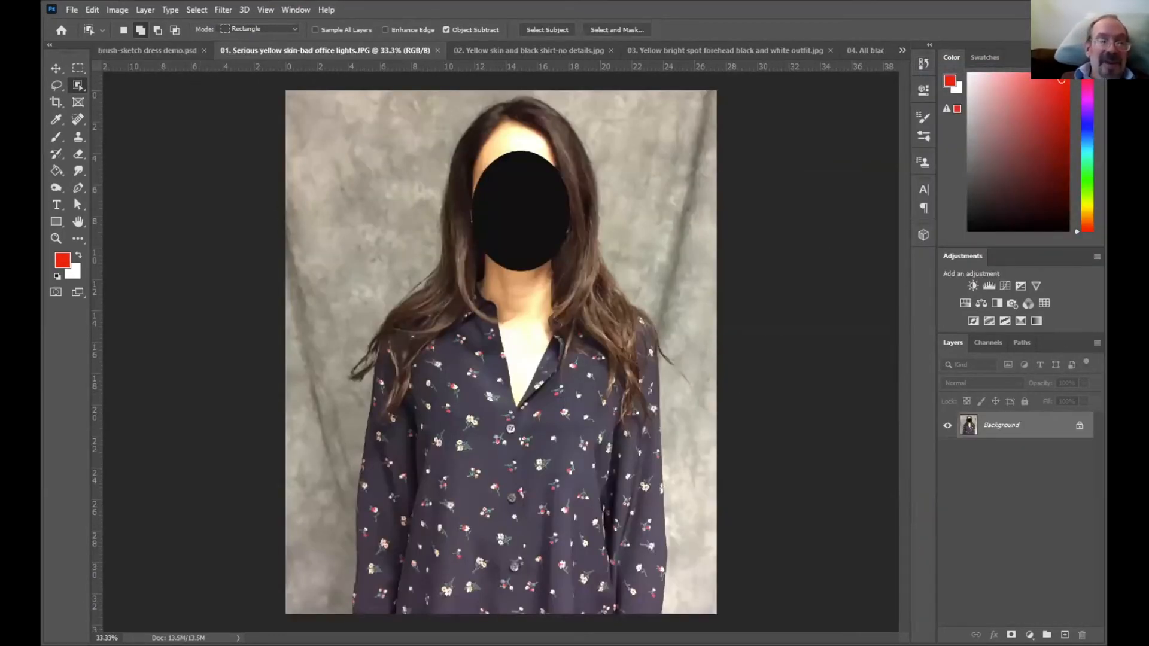
Start a Curves adjustment on the floral shirt photo and move its dialog clear of the figure.
click(117, 10)
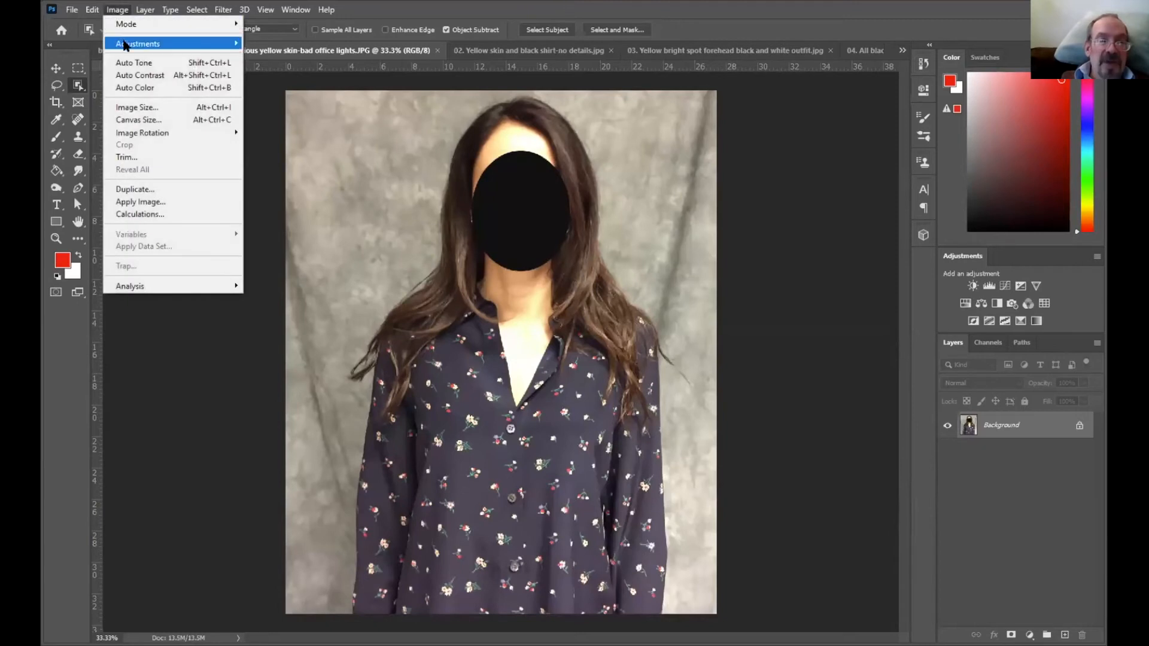
mouse_move(125, 46)
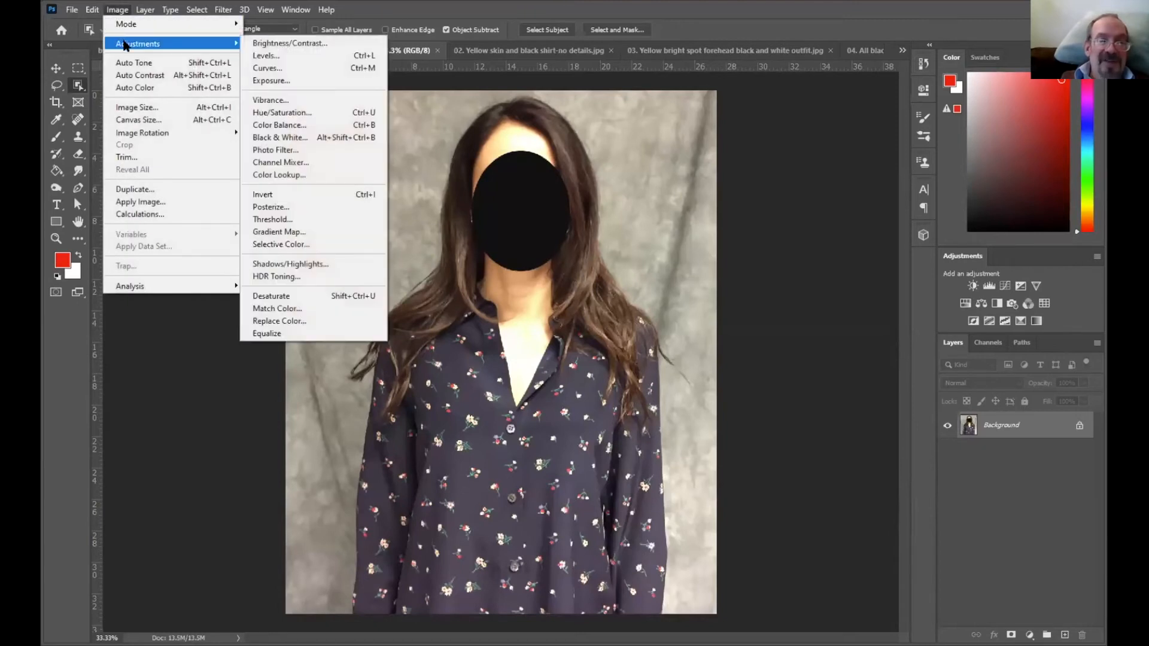
click(285, 69)
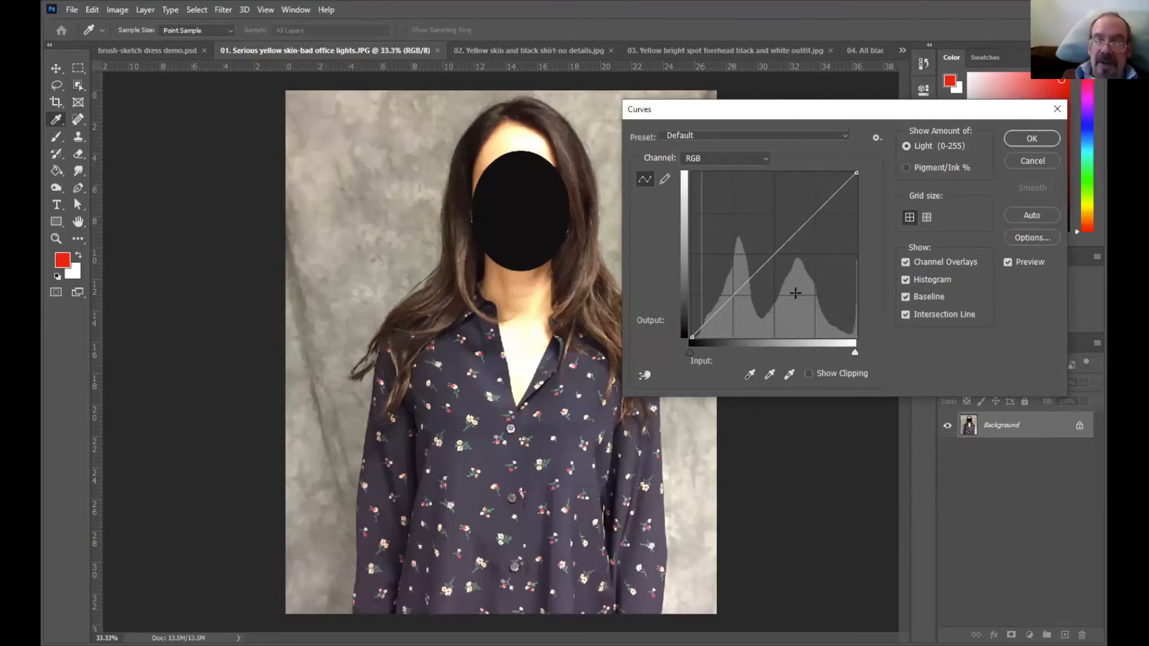
drag(791, 112, 857, 95)
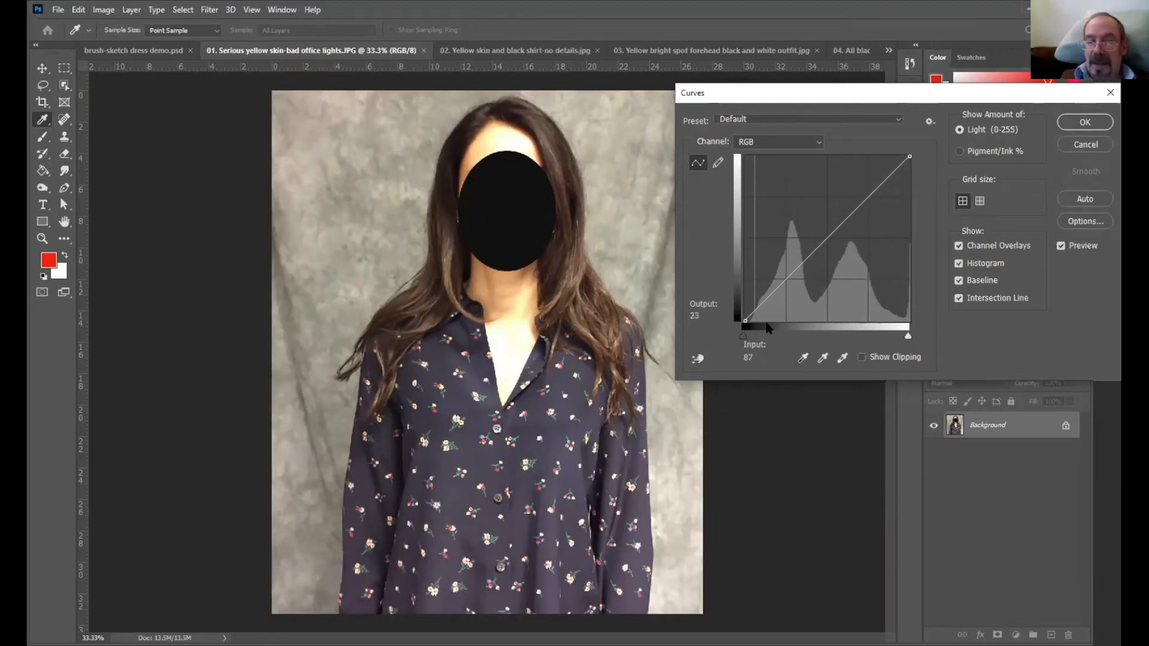
Try the curve's black point at input 84 and at output 63, returning it to 0 after each change.
drag(744, 318, 799, 320)
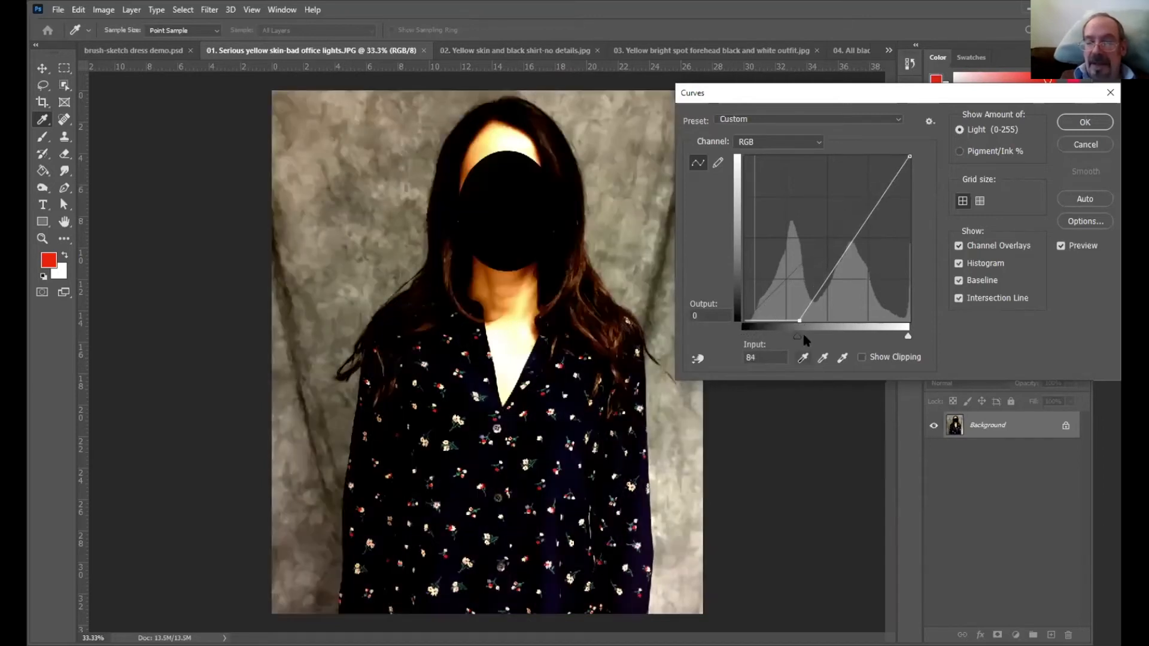
drag(800, 319, 733, 333)
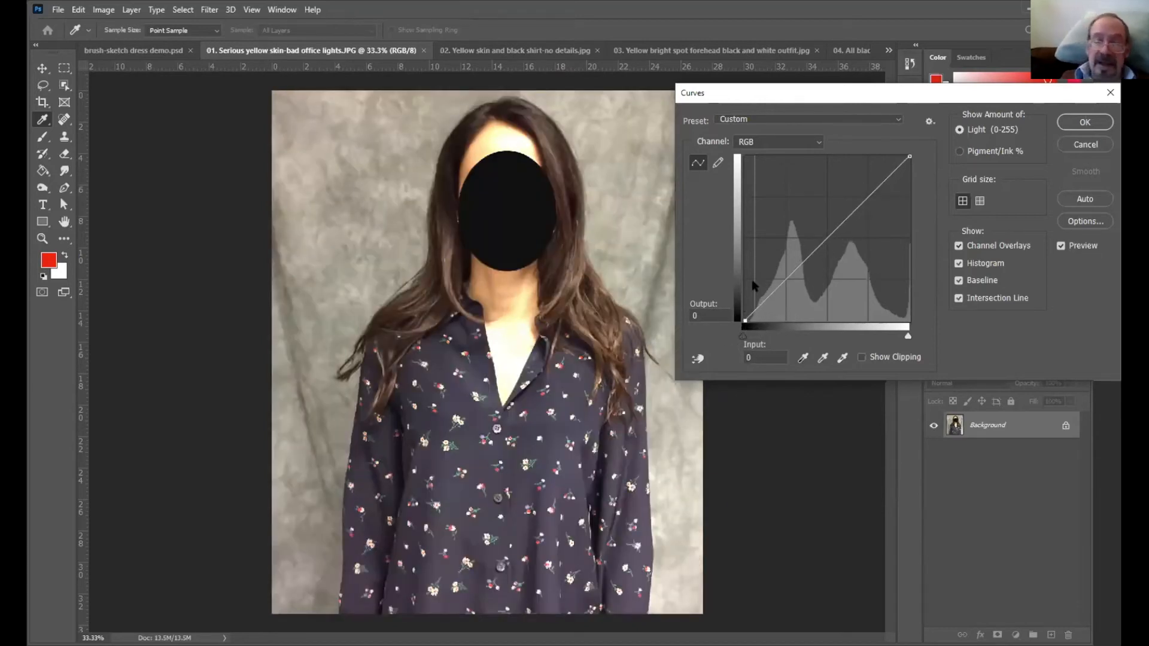
drag(745, 319, 738, 280)
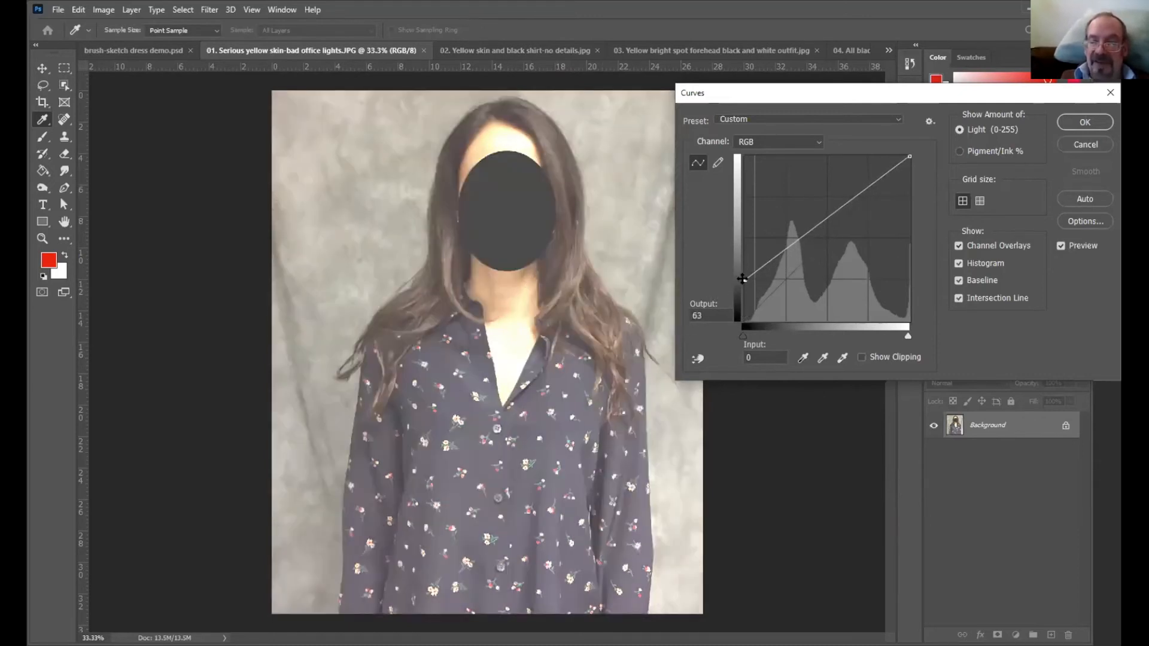
drag(742, 279, 746, 322)
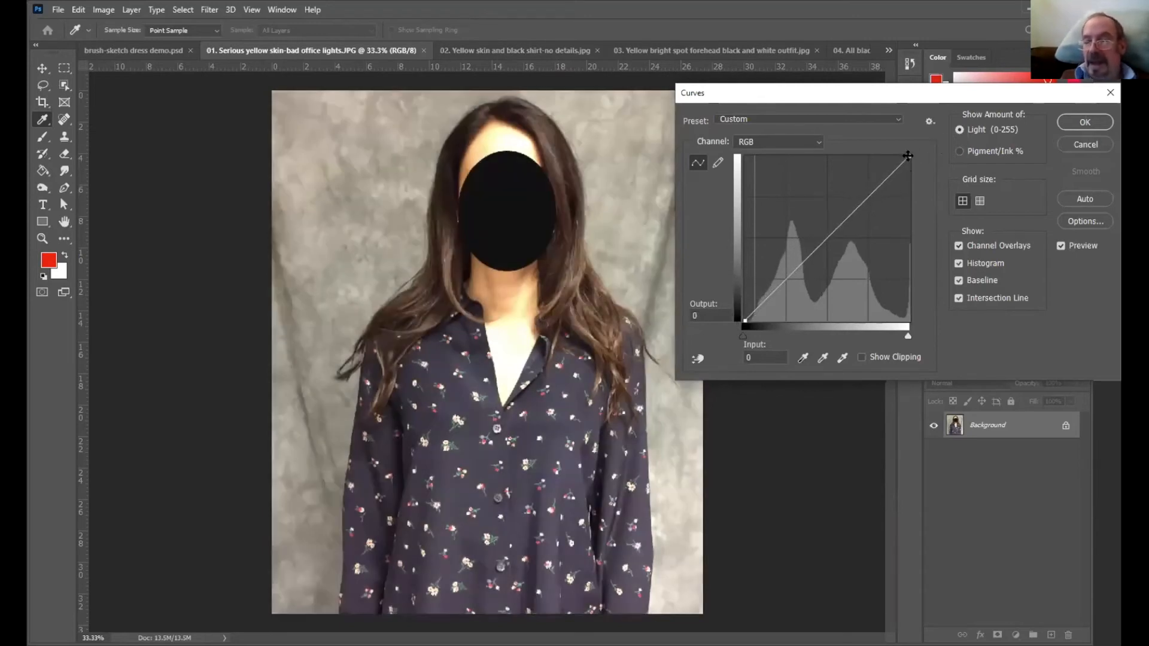
Try lowering the curve's white point to output 204, return it to 255, and reset the Curves adjustment.
drag(908, 155, 909, 190)
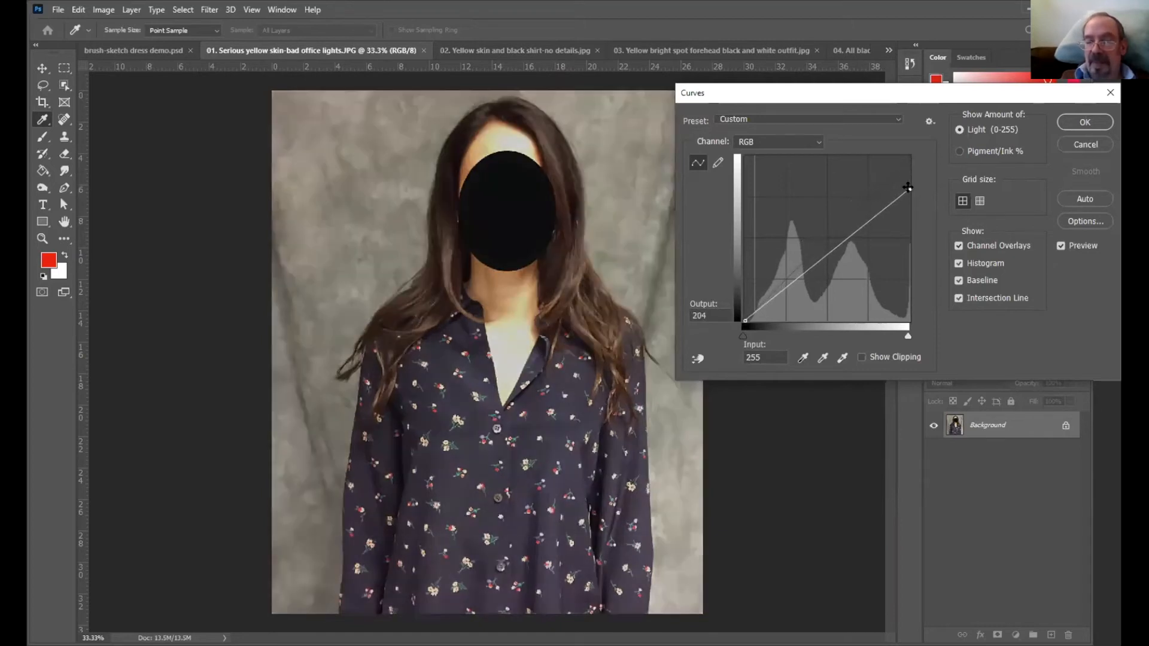
drag(910, 188, 912, 152)
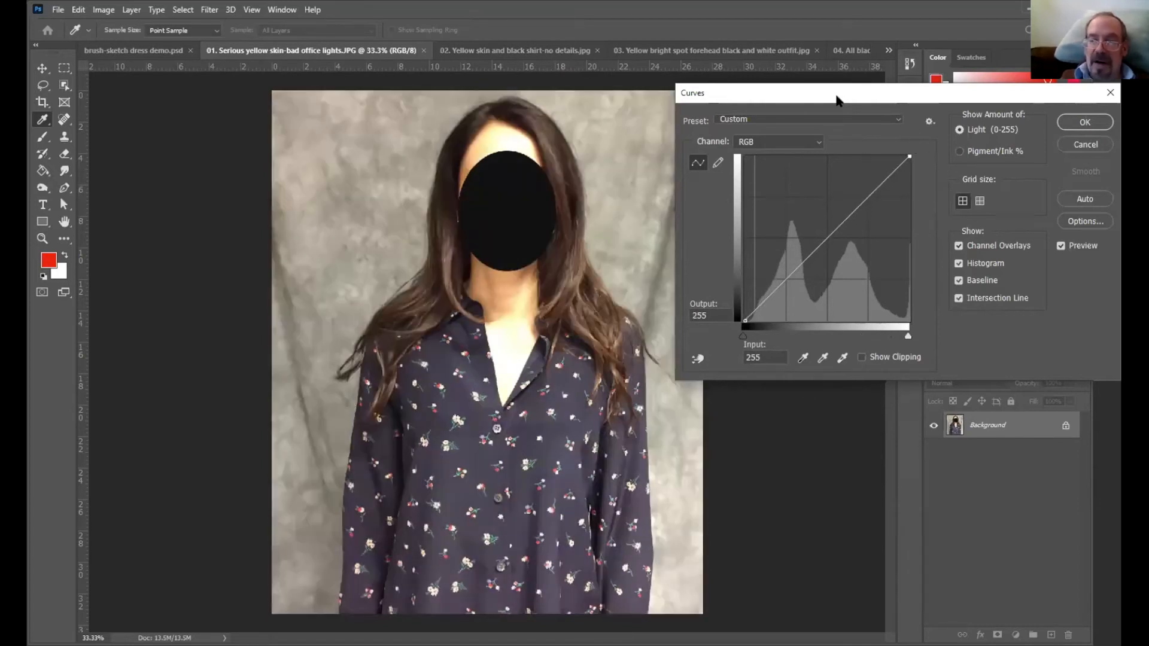
drag(908, 101, 841, 95)
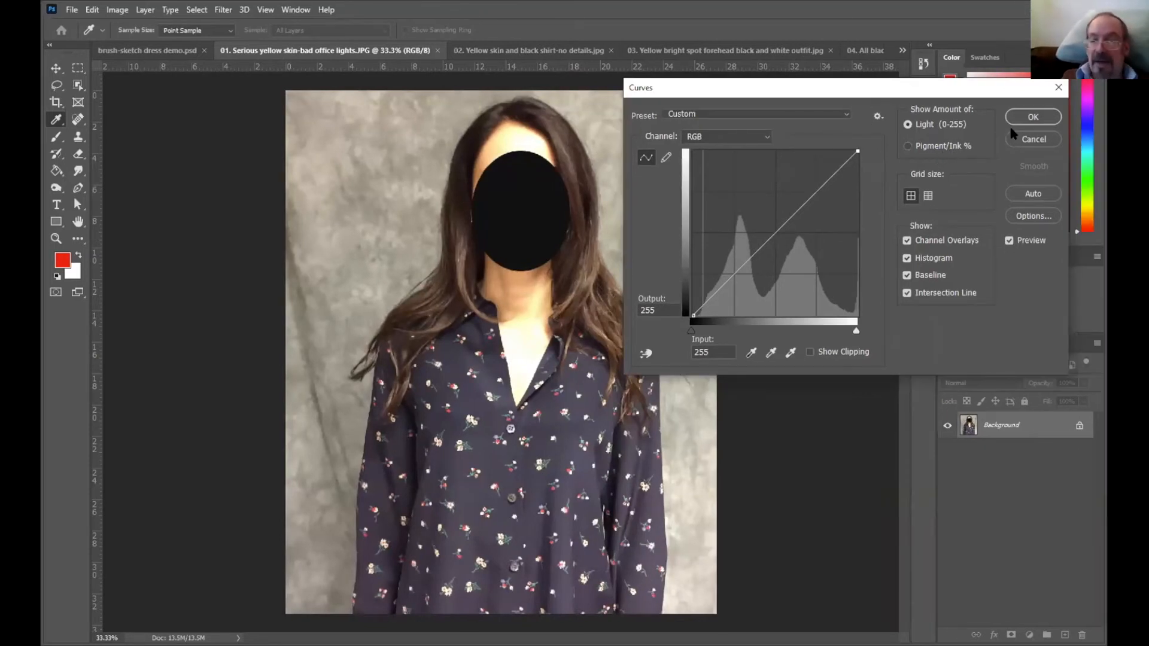
alt+click(1030, 139)
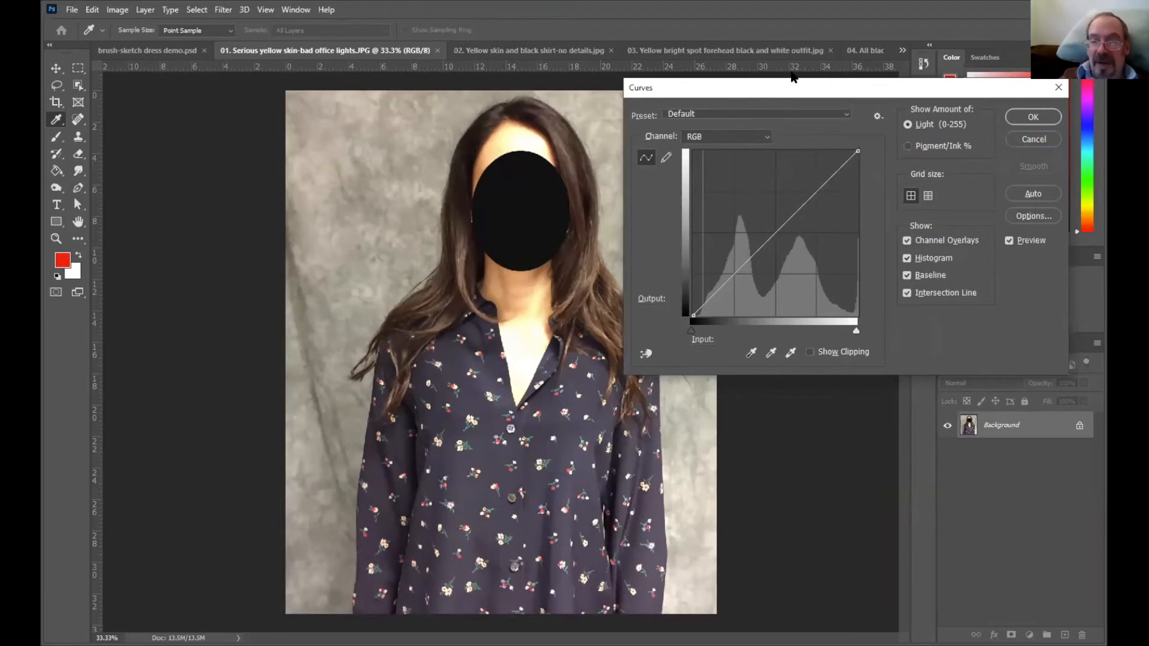
Shape an S-curve on the RGB channel with points at input 162, output 190 and input 75, output 63.
drag(773, 90, 793, 76)
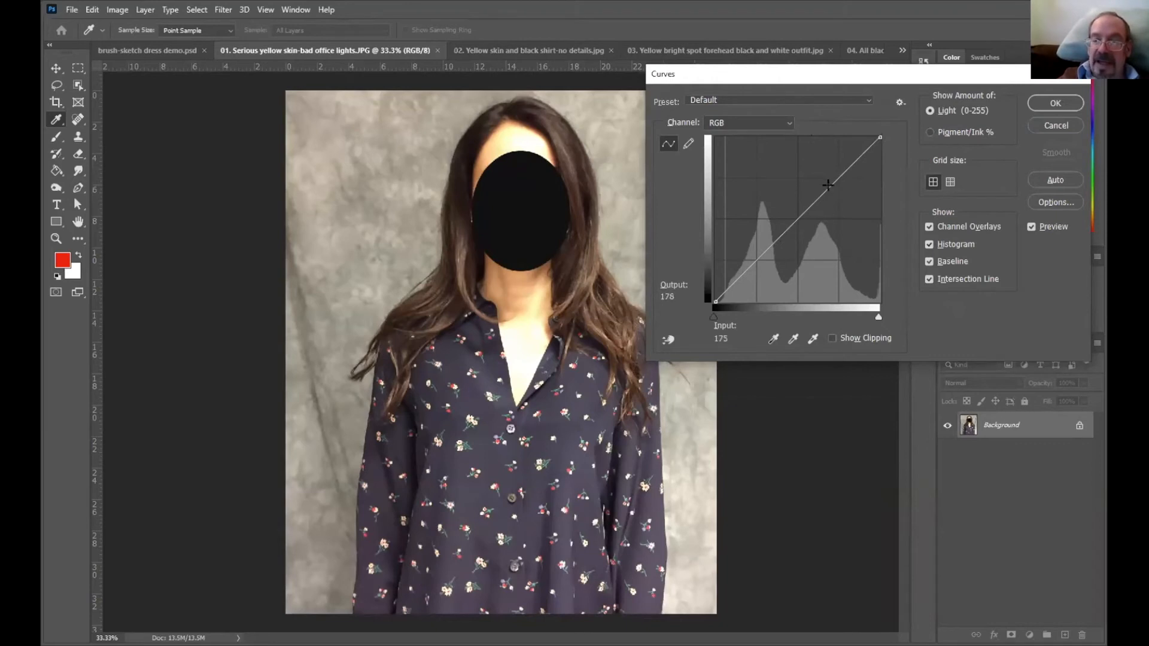
drag(828, 184, 823, 183)
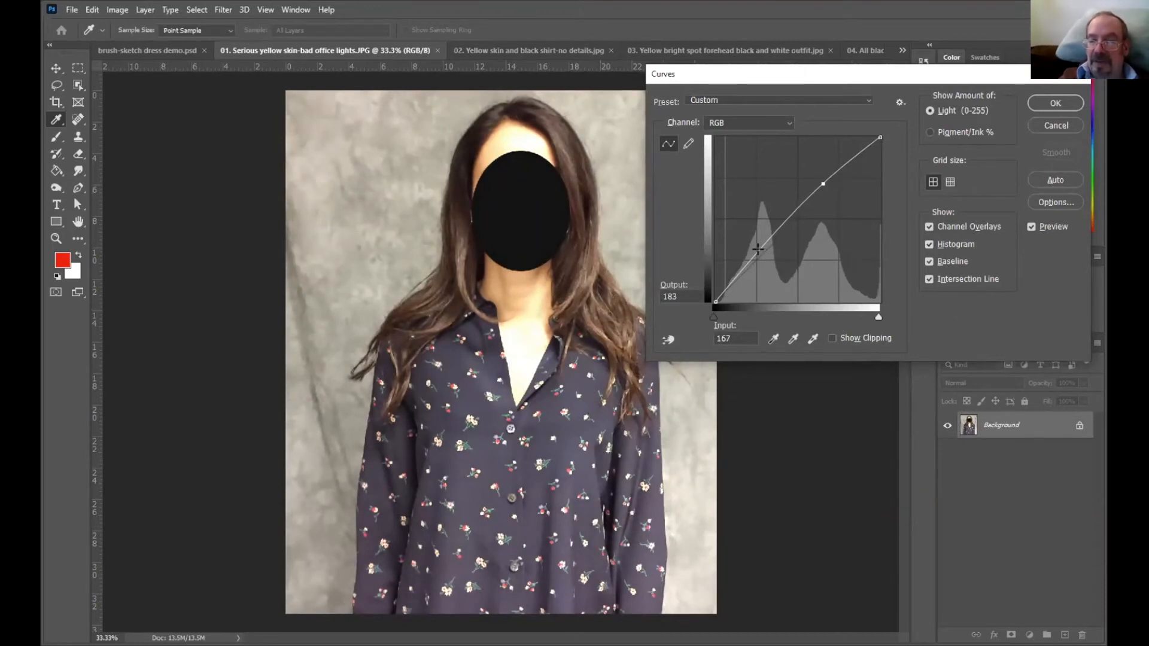
drag(754, 253, 765, 263)
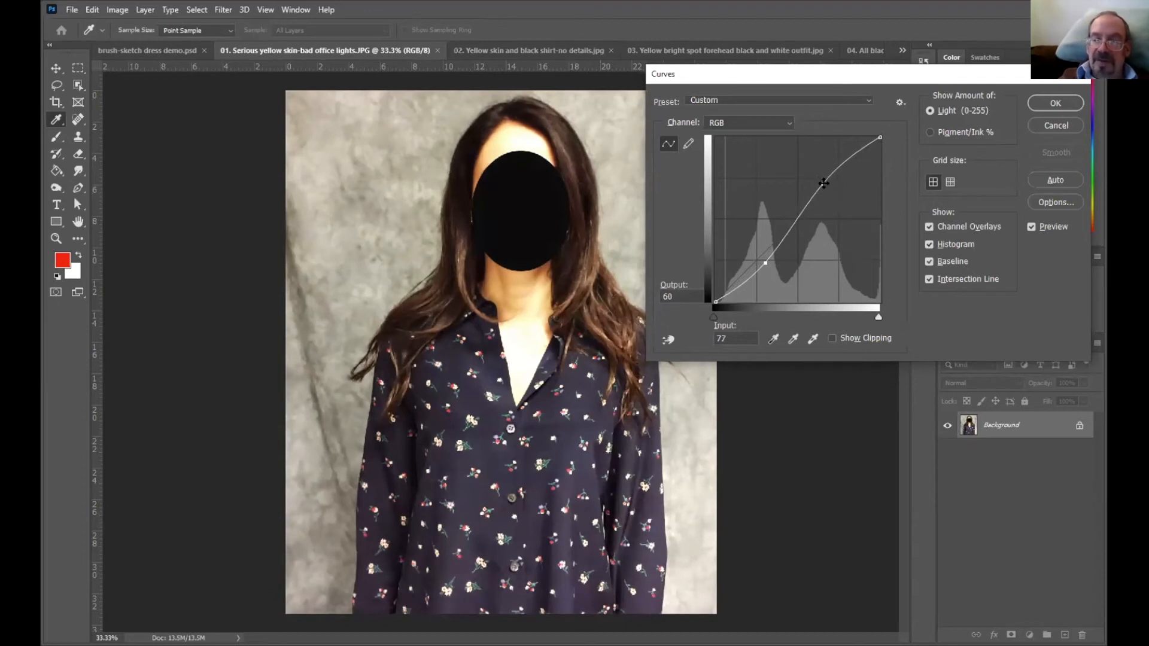
drag(824, 182, 819, 178)
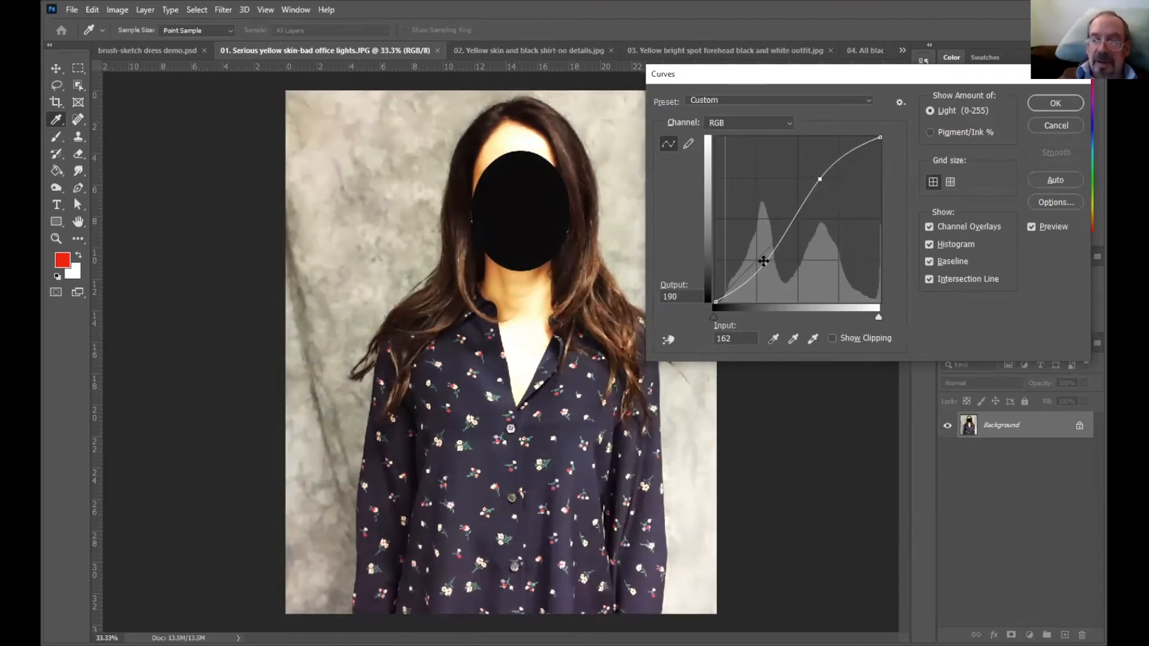
drag(763, 260, 762, 259)
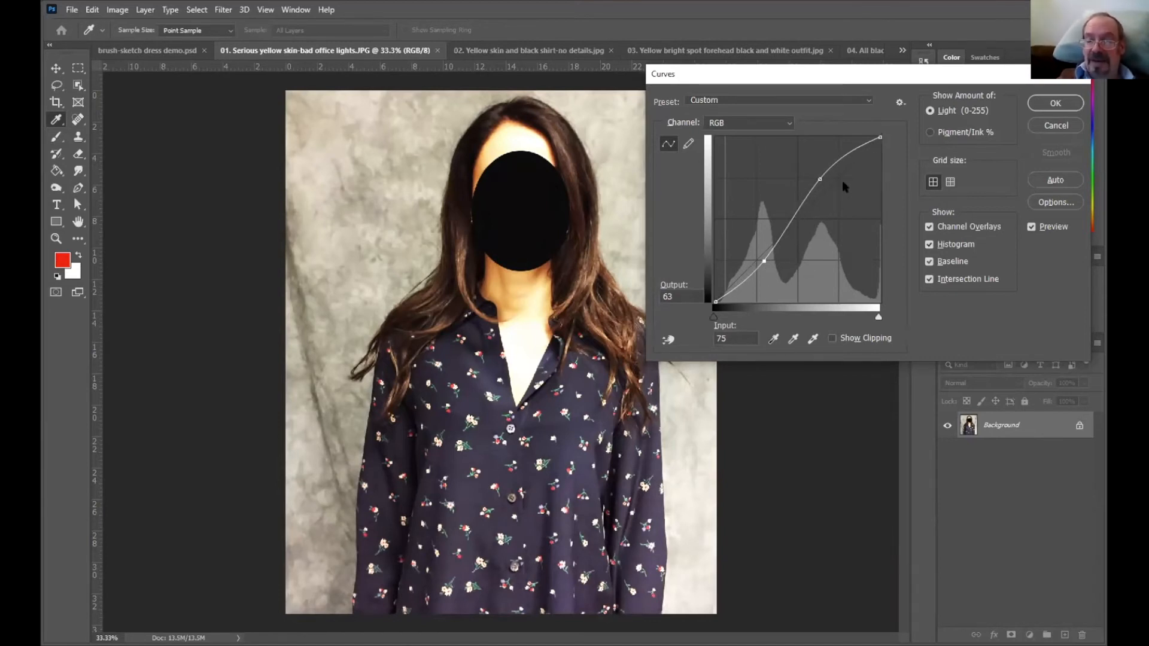
Compare the floral shirt photo with and without the S-curve by toggling the Curves preview.
click(1031, 227)
click(1031, 227)
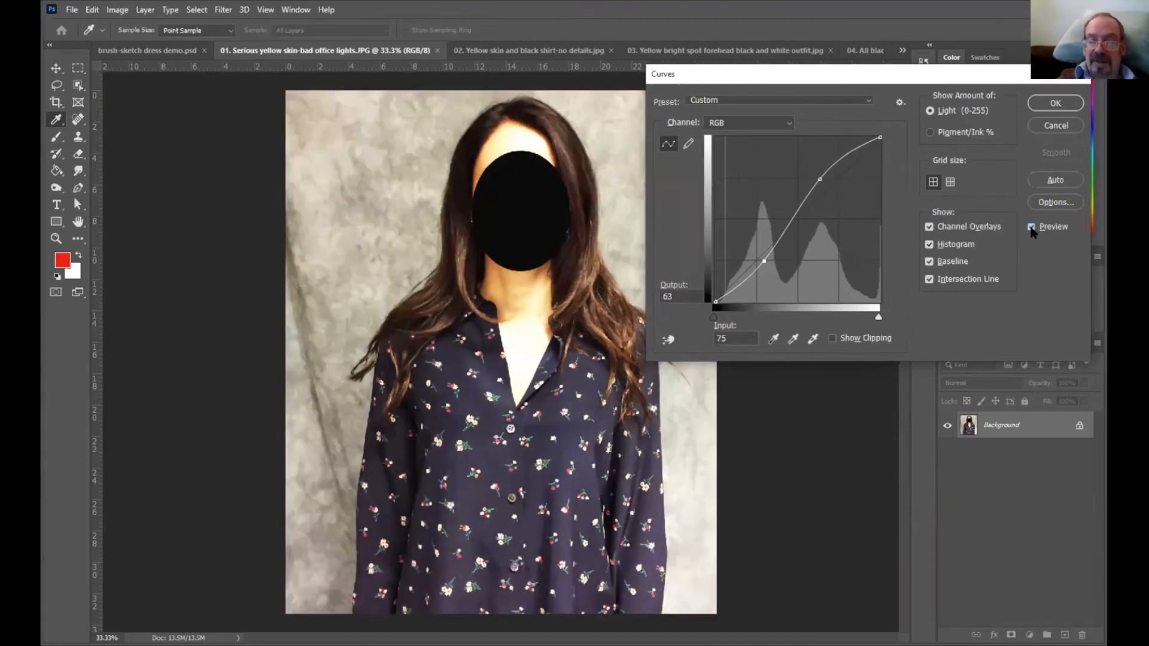
click(1031, 227)
click(1031, 227)
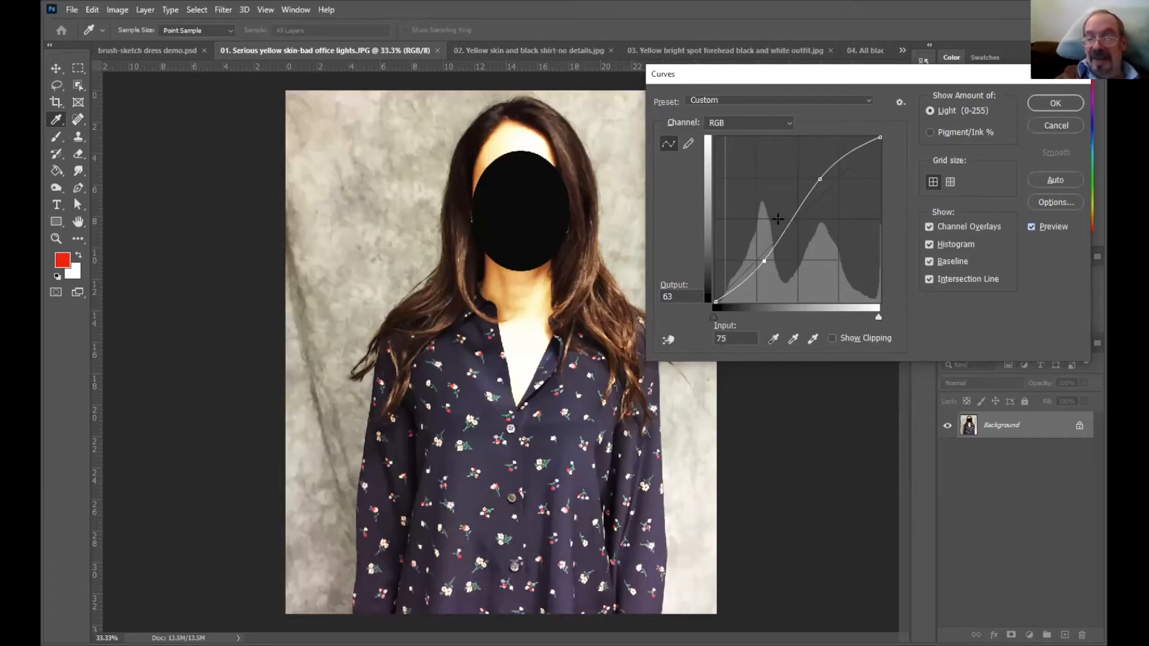
Raise the Red channel's curve with a point at input 167, output 179.
click(767, 124)
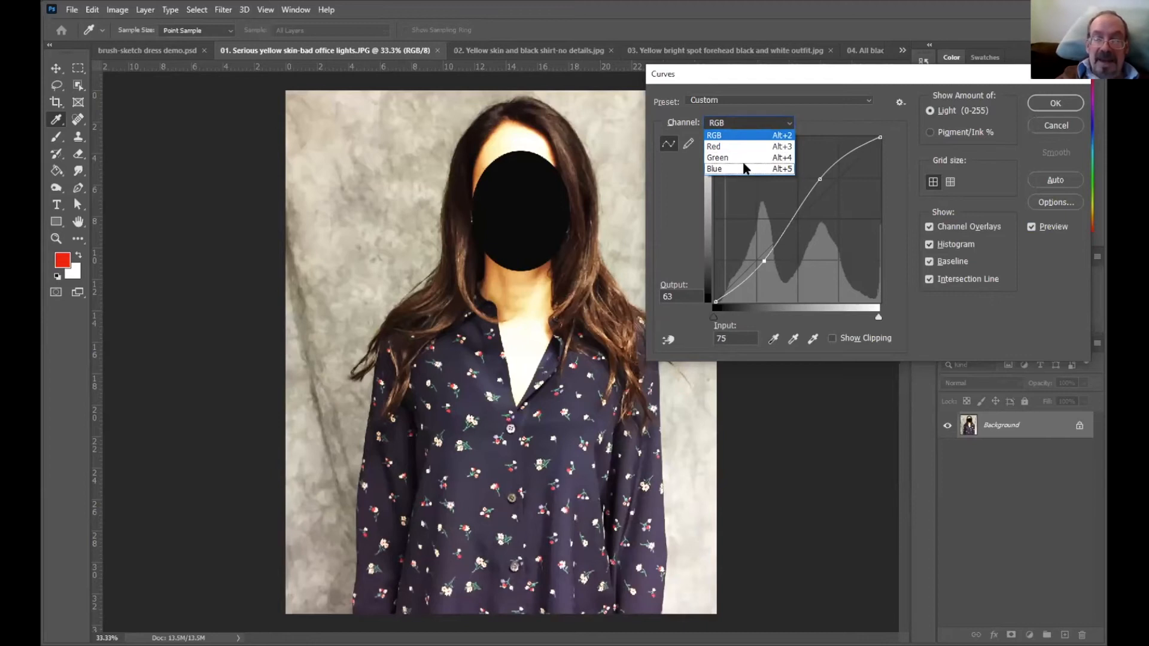
click(713, 147)
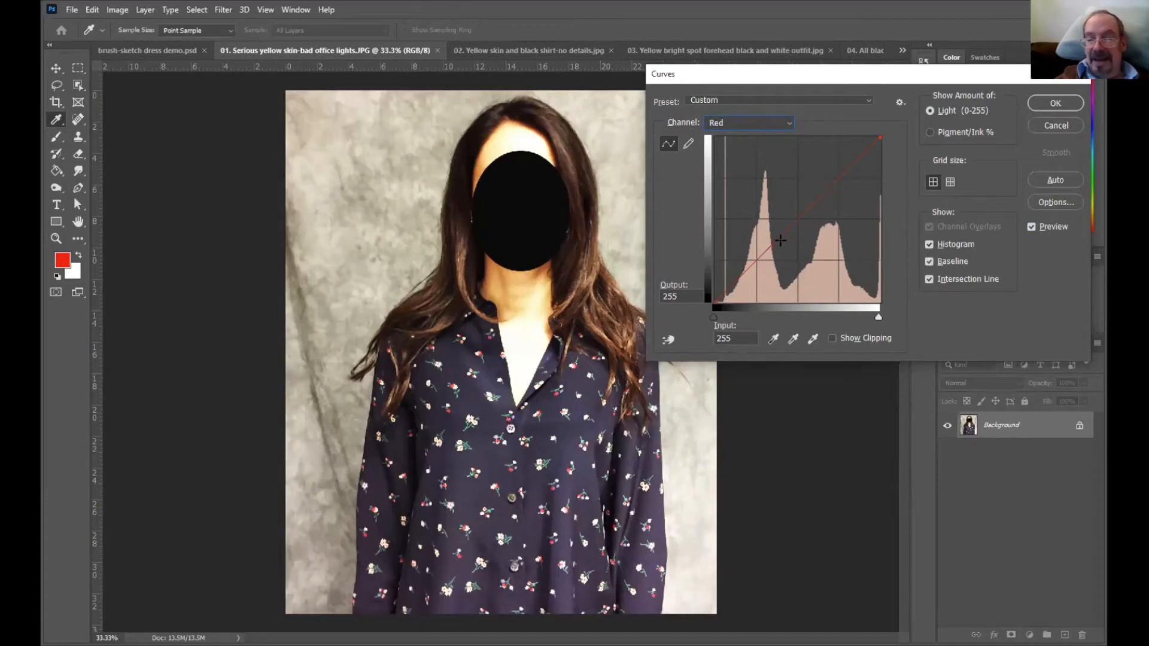
click(769, 122)
click(758, 137)
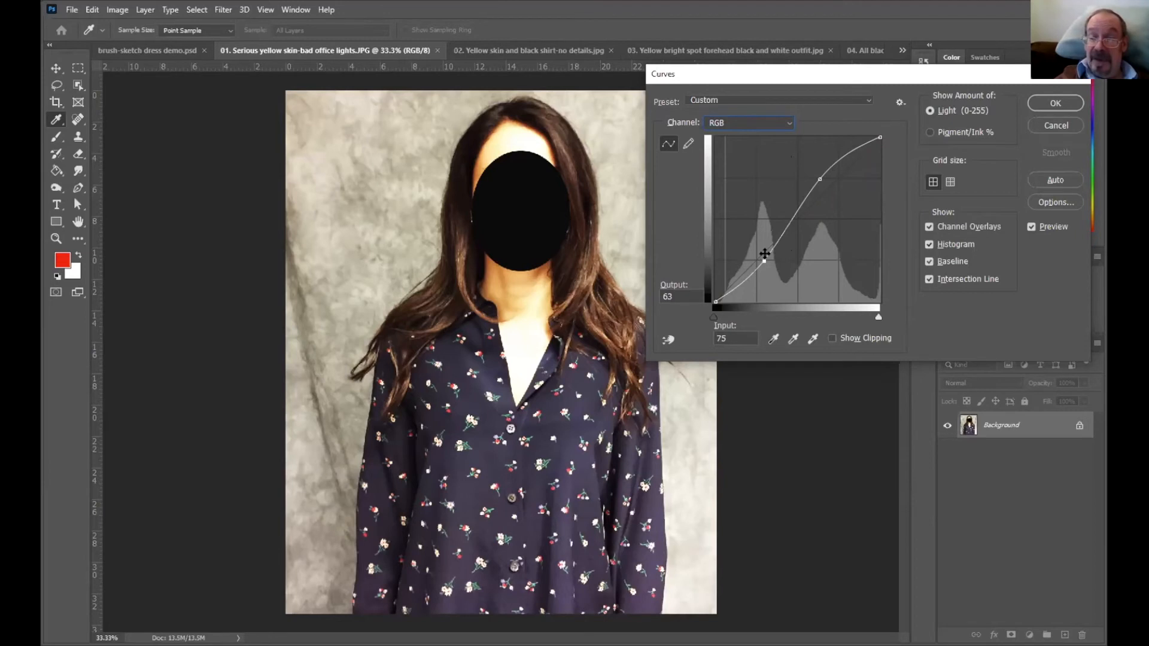
click(752, 123)
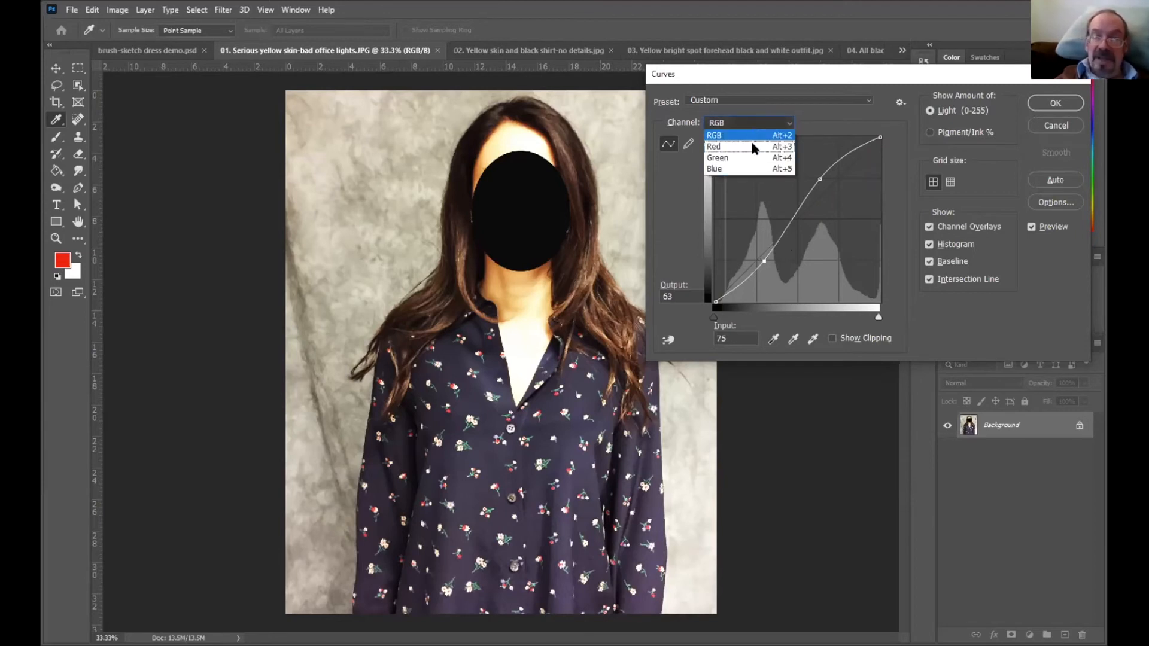
click(724, 148)
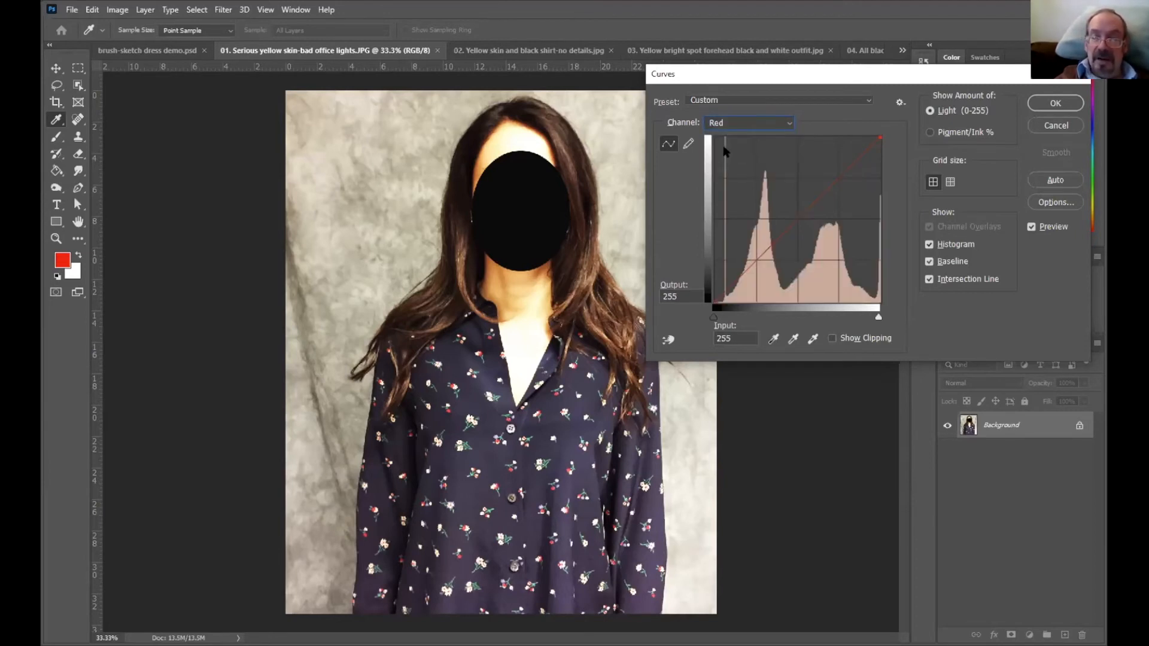
click(819, 184)
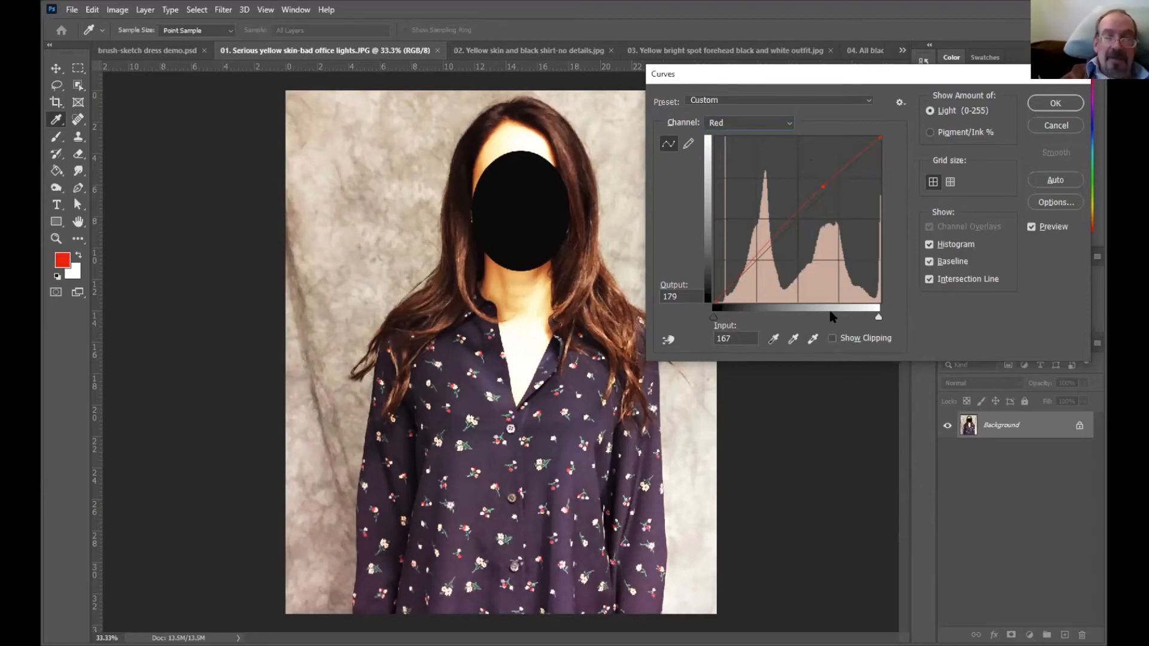
Raise the Blue channel's curve at input 138 to output 154 and compare the photo with the original.
click(771, 123)
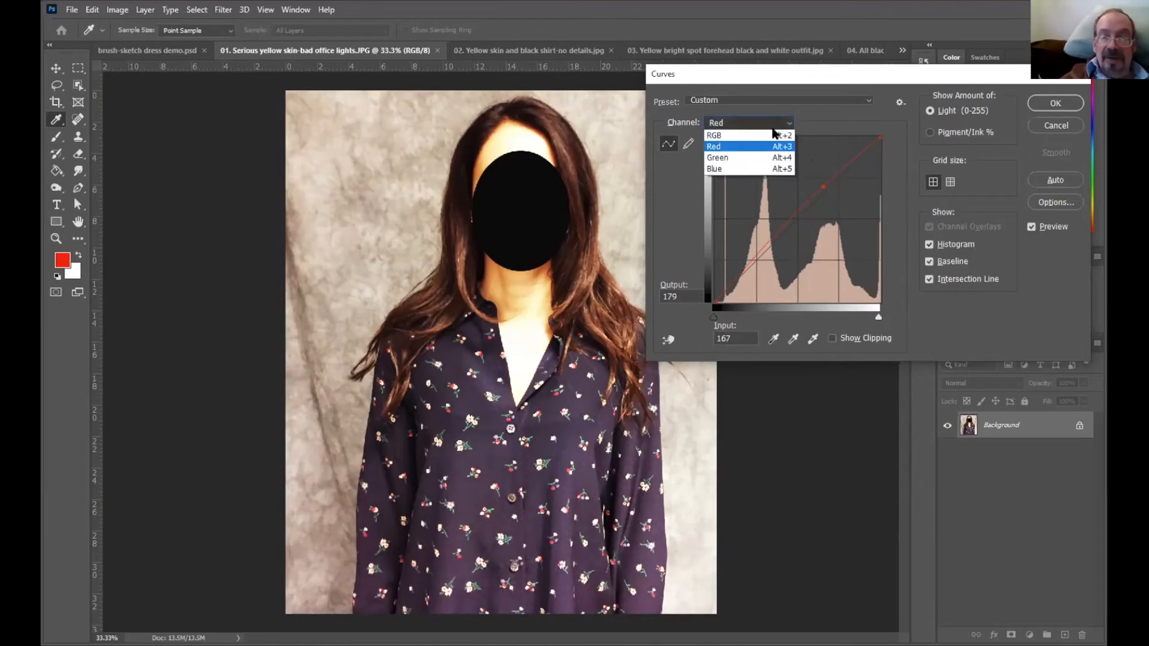
click(756, 170)
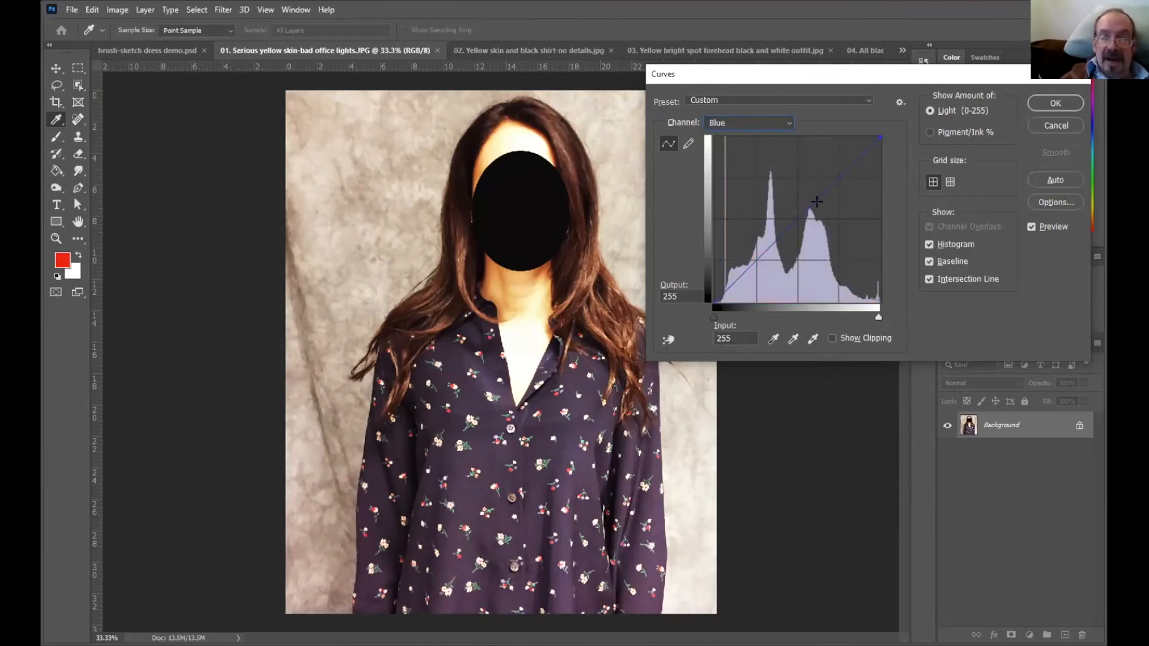
drag(804, 206, 805, 203)
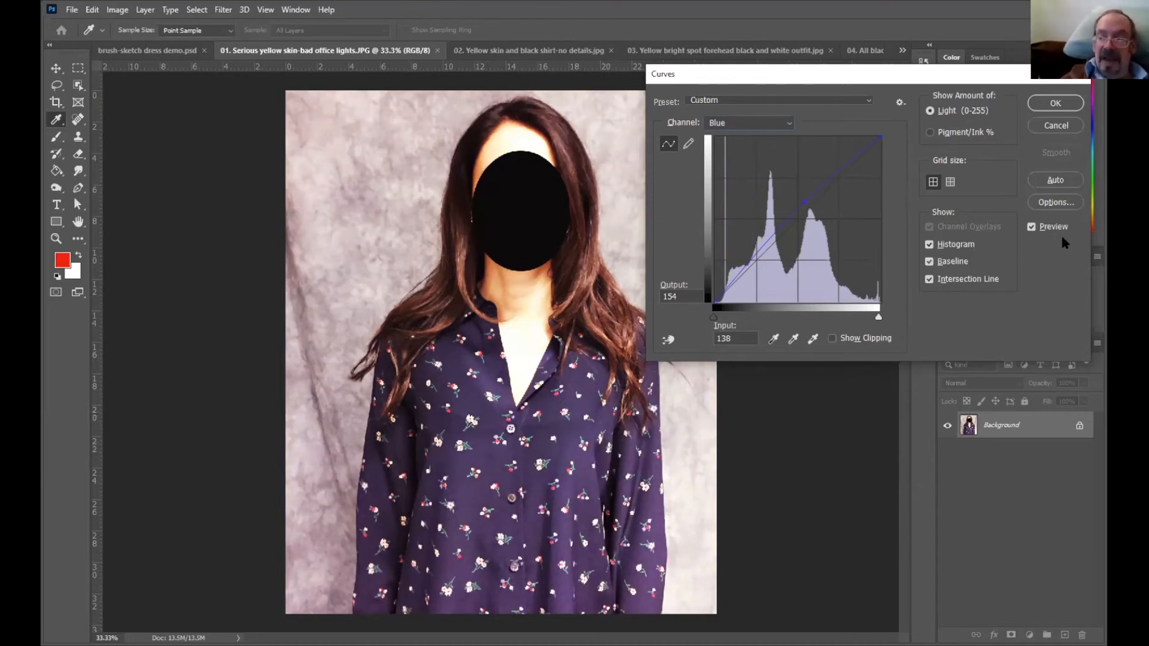
click(1031, 227)
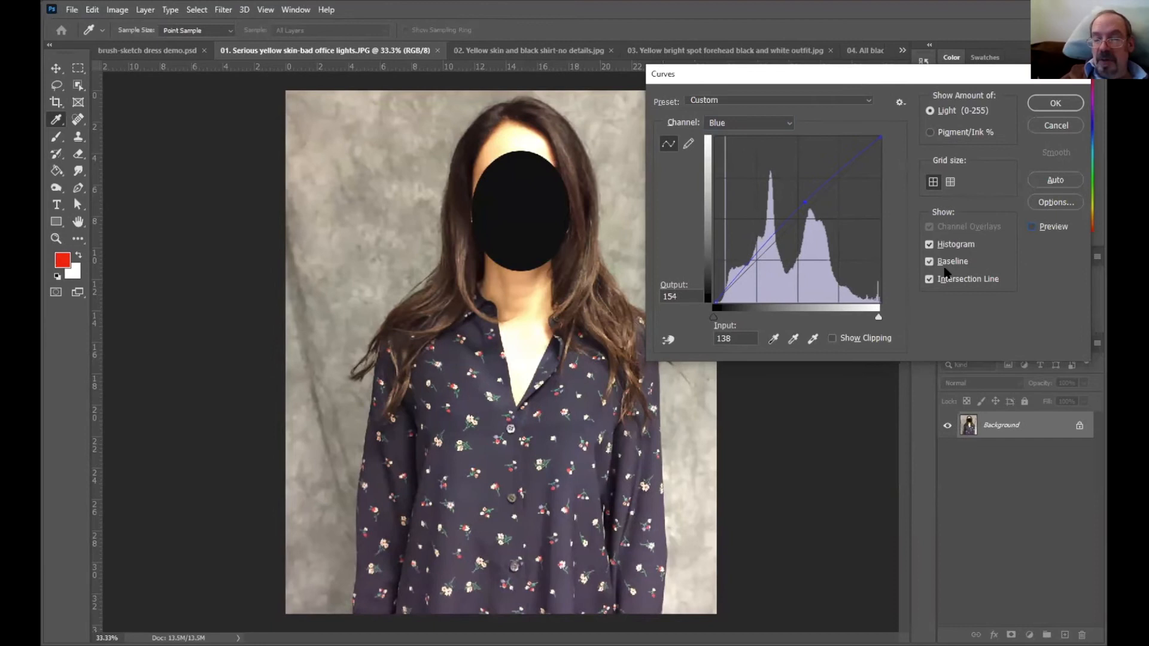
click(1031, 228)
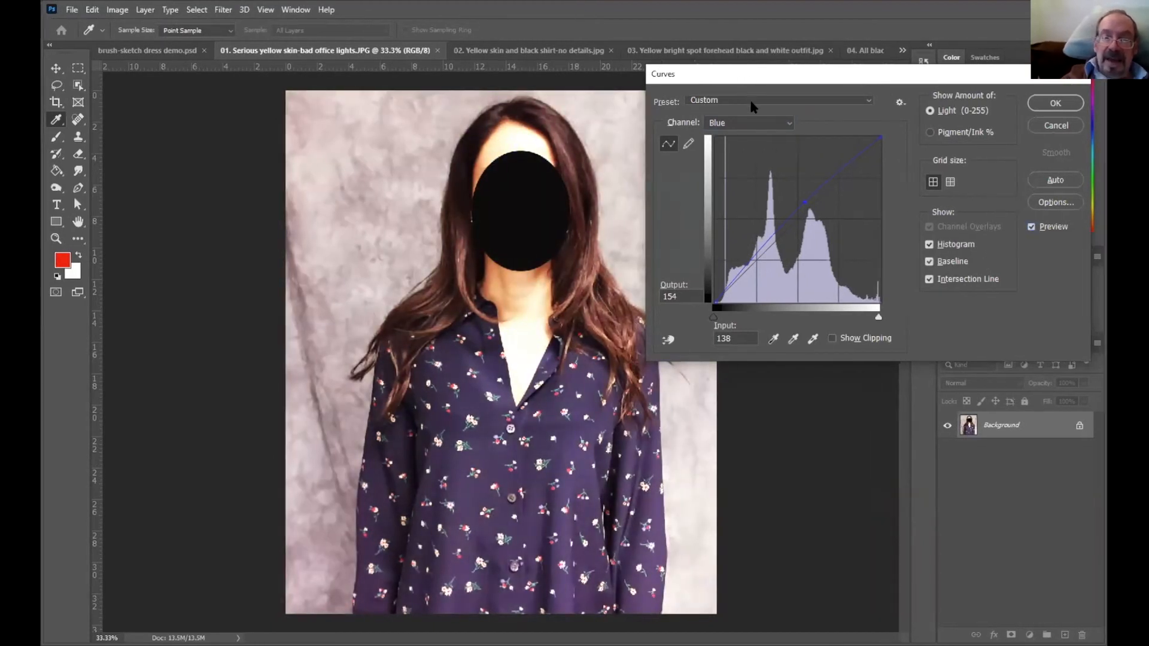
Deepen the RGB shadows by moving the black point inward and the shadow point to input 82, output 58, and apply the Curves adjustment.
click(752, 124)
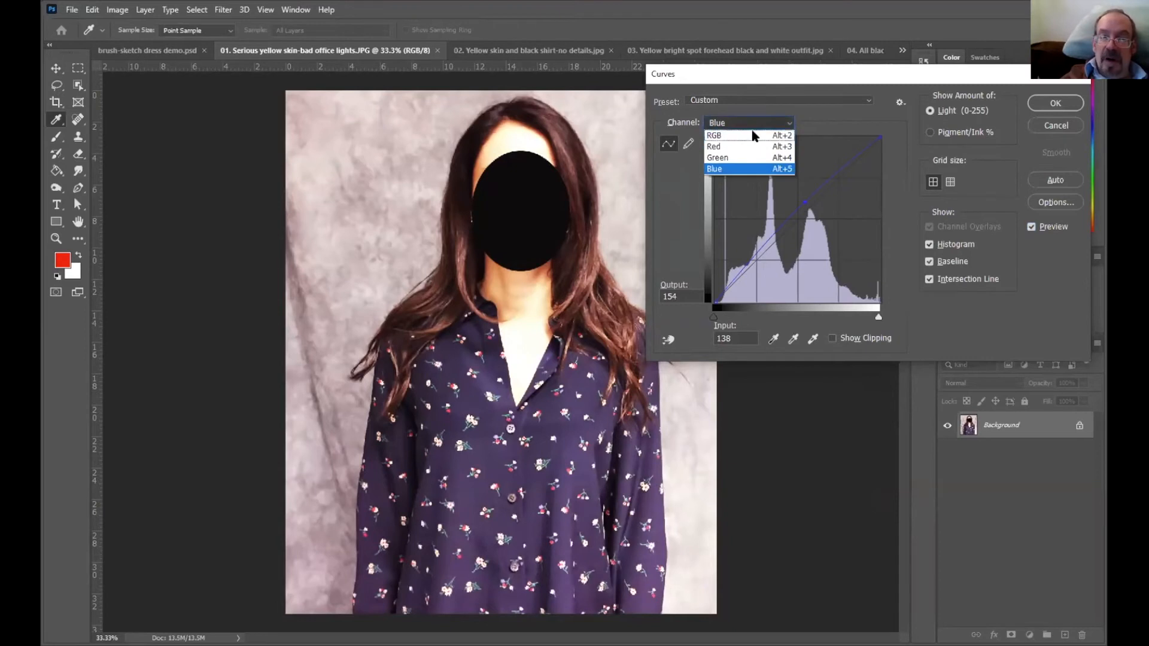
click(752, 136)
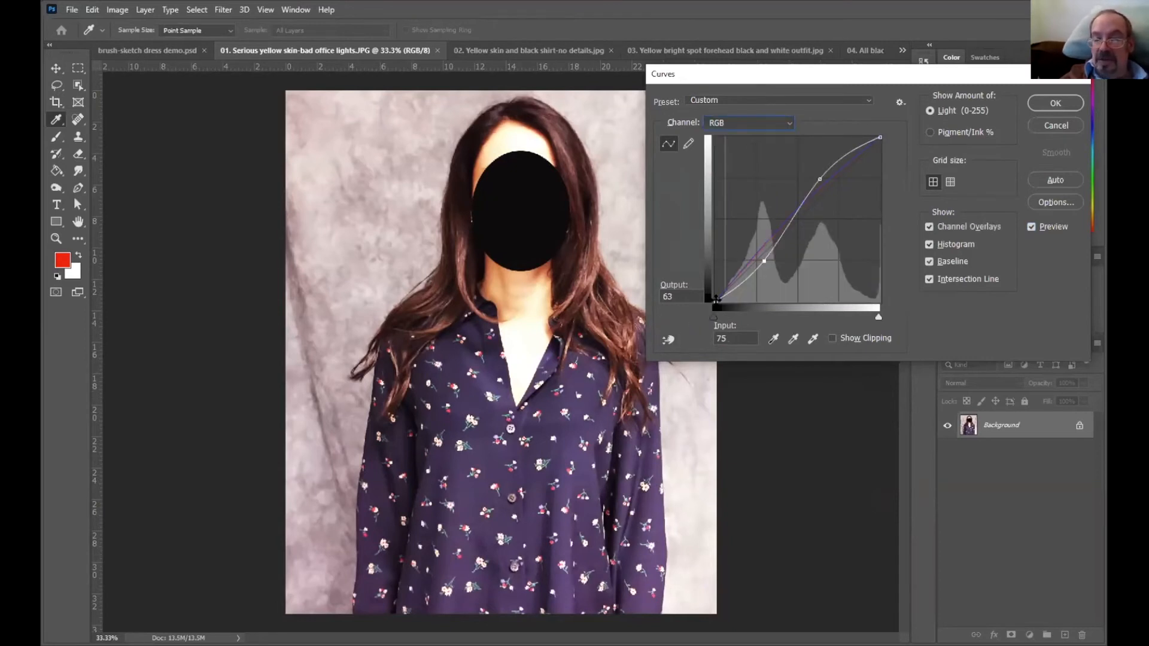
drag(716, 298, 740, 301)
drag(761, 262, 765, 265)
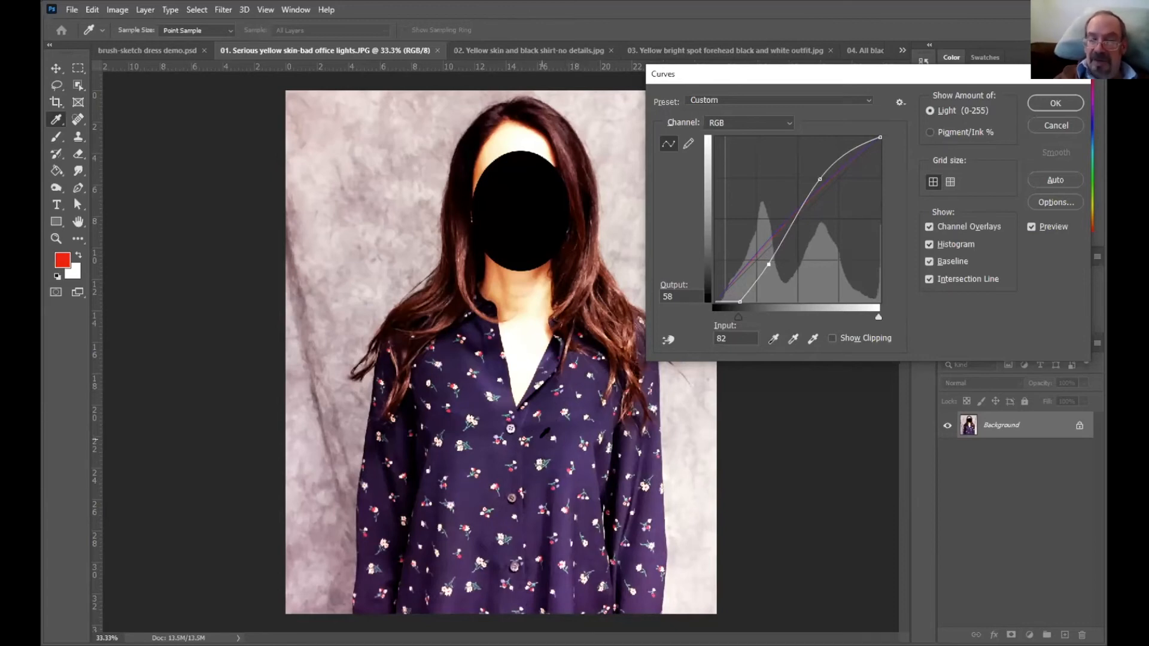
click(1028, 224)
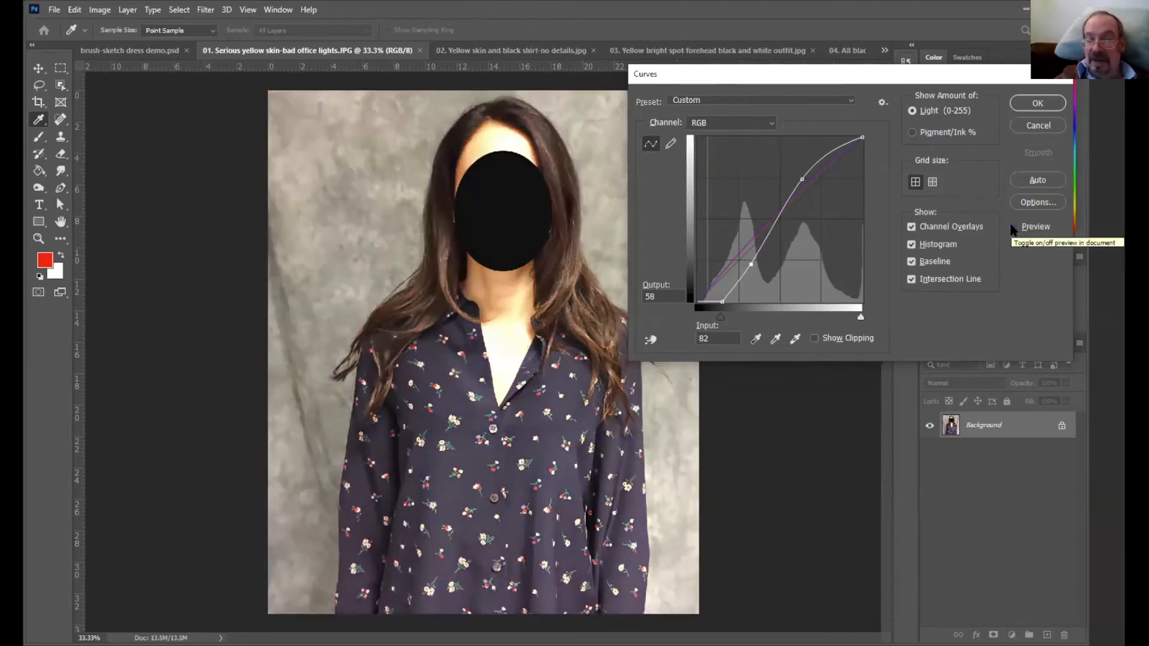
click(1012, 227)
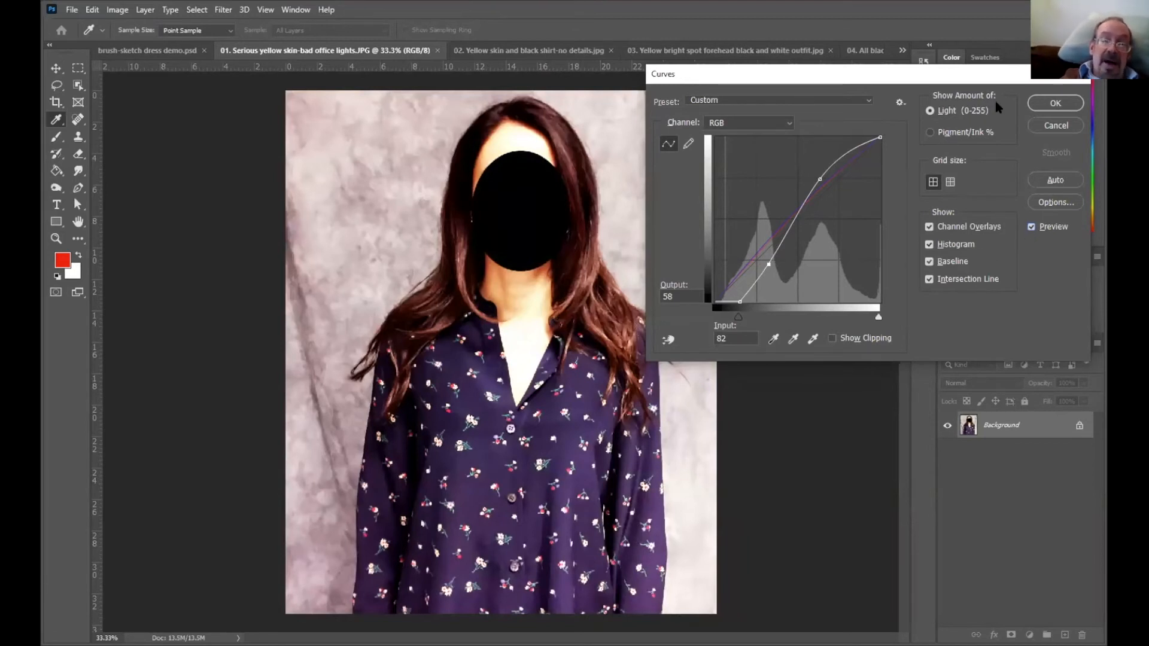
click(1053, 103)
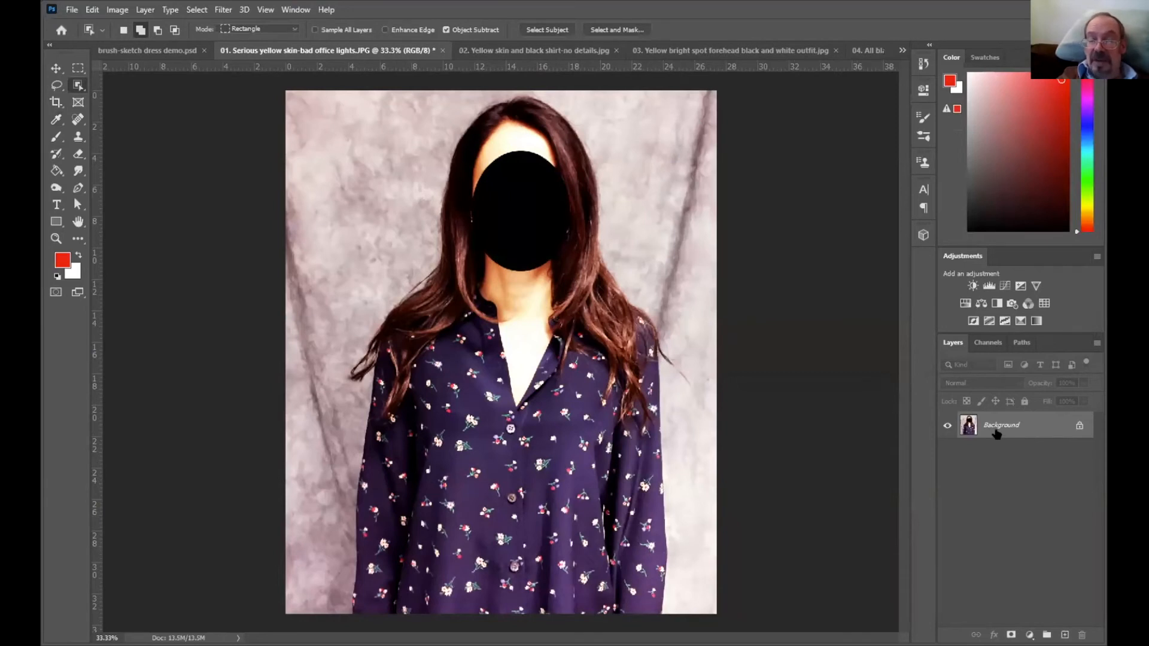
click(118, 10)
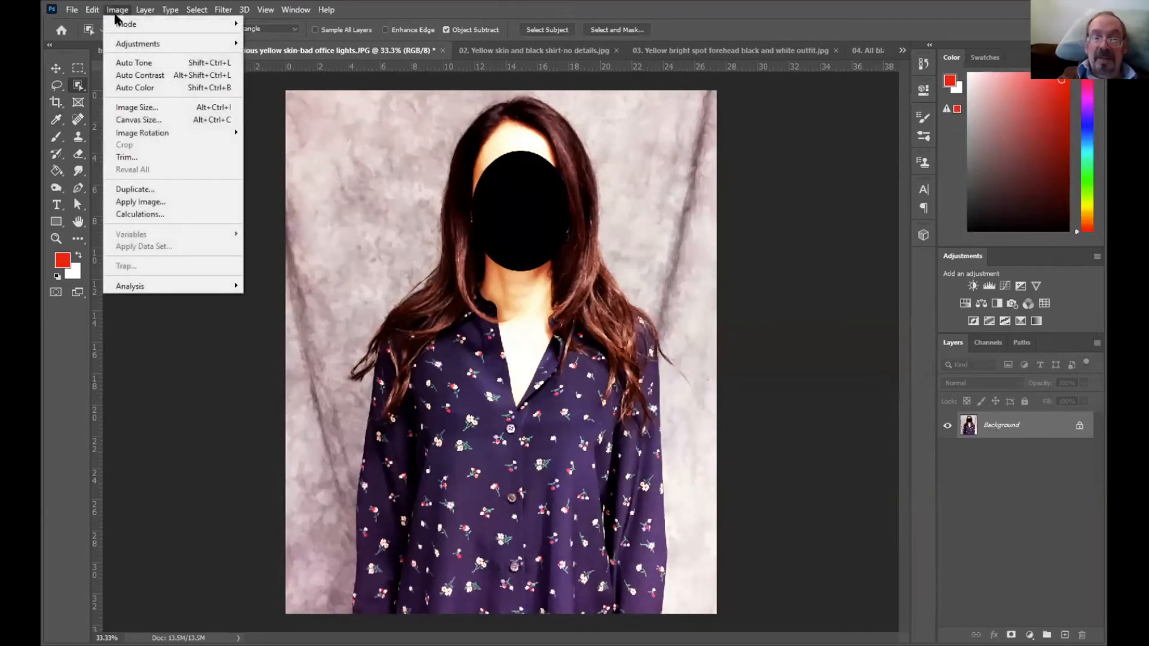
mouse_move(117, 45)
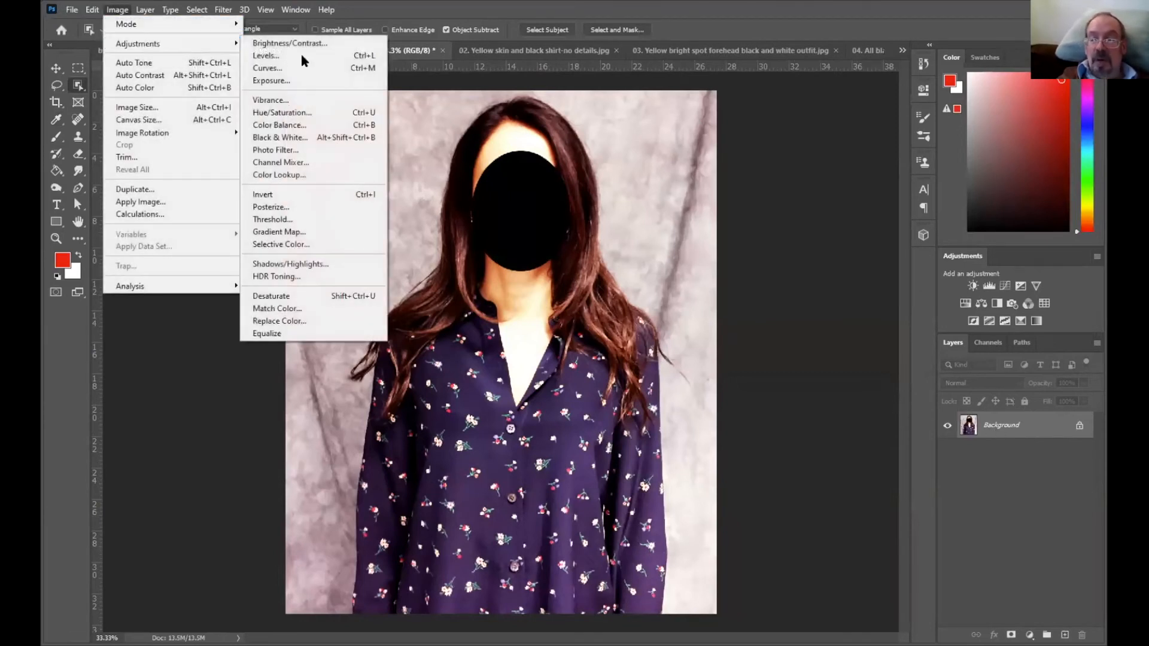
click(1020, 472)
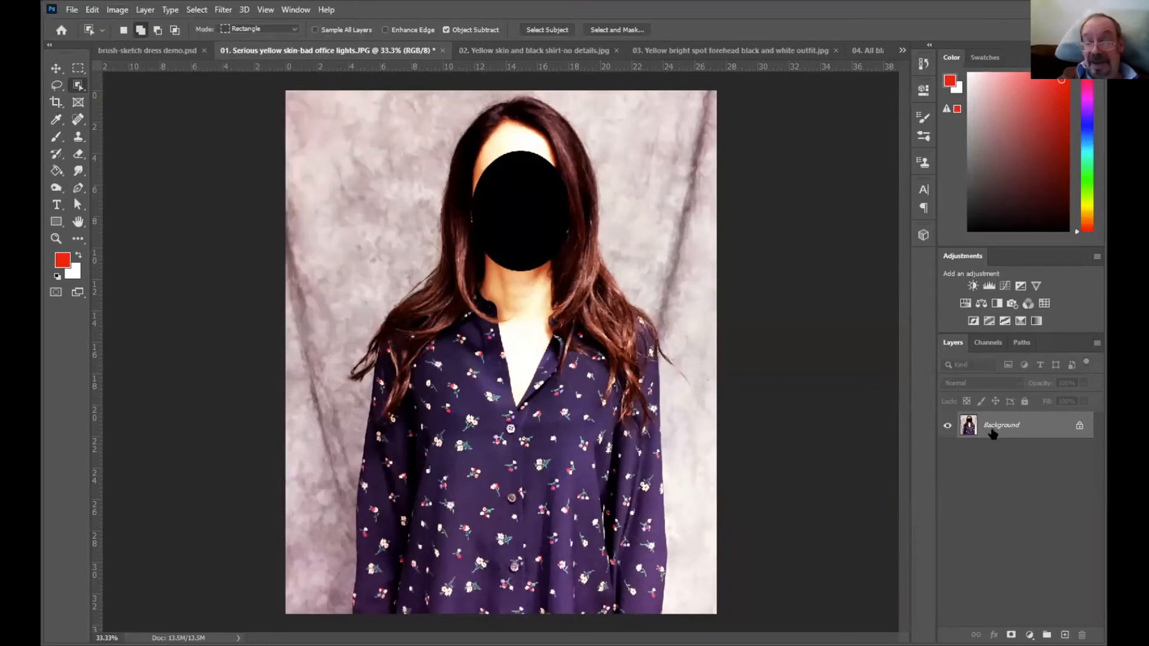
Undo the Curves adjustment applied to the Background layer.
click(93, 10)
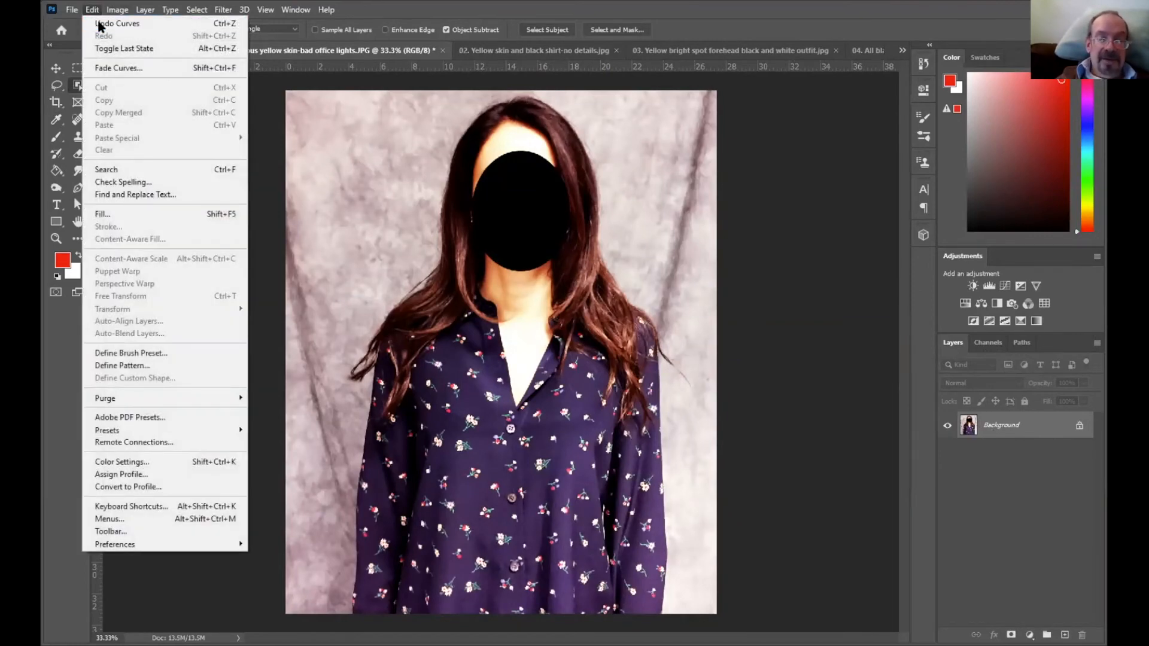
click(113, 24)
Duplicate the Background layer and delete the copy.
drag(1021, 432, 1065, 635)
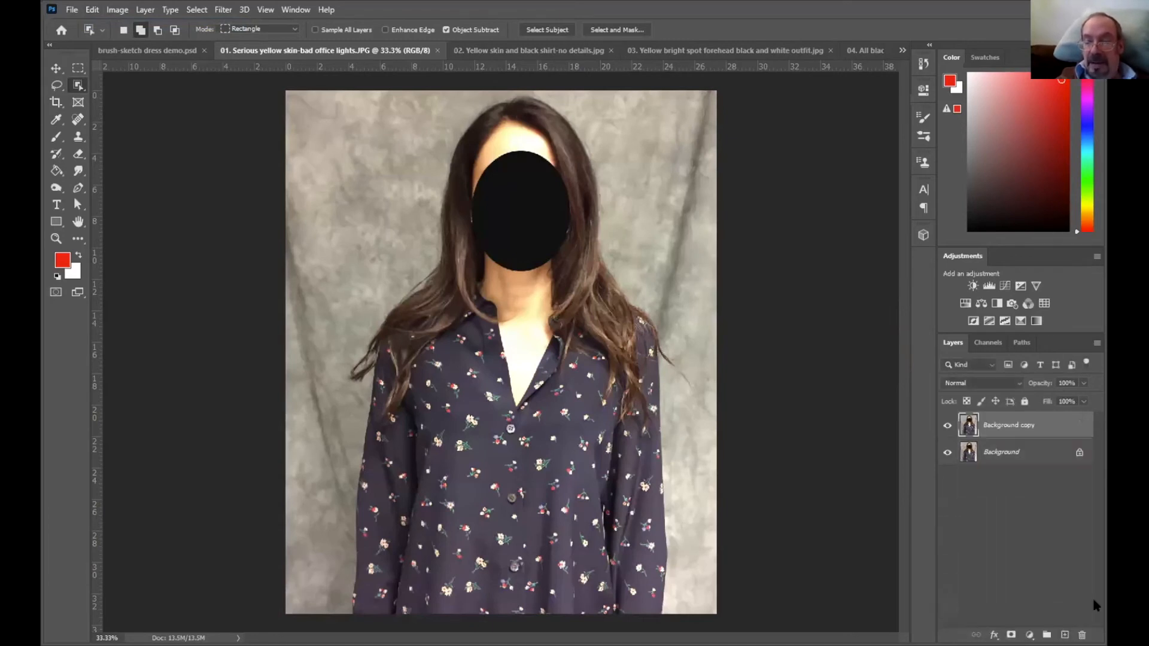
drag(1027, 434, 1082, 635)
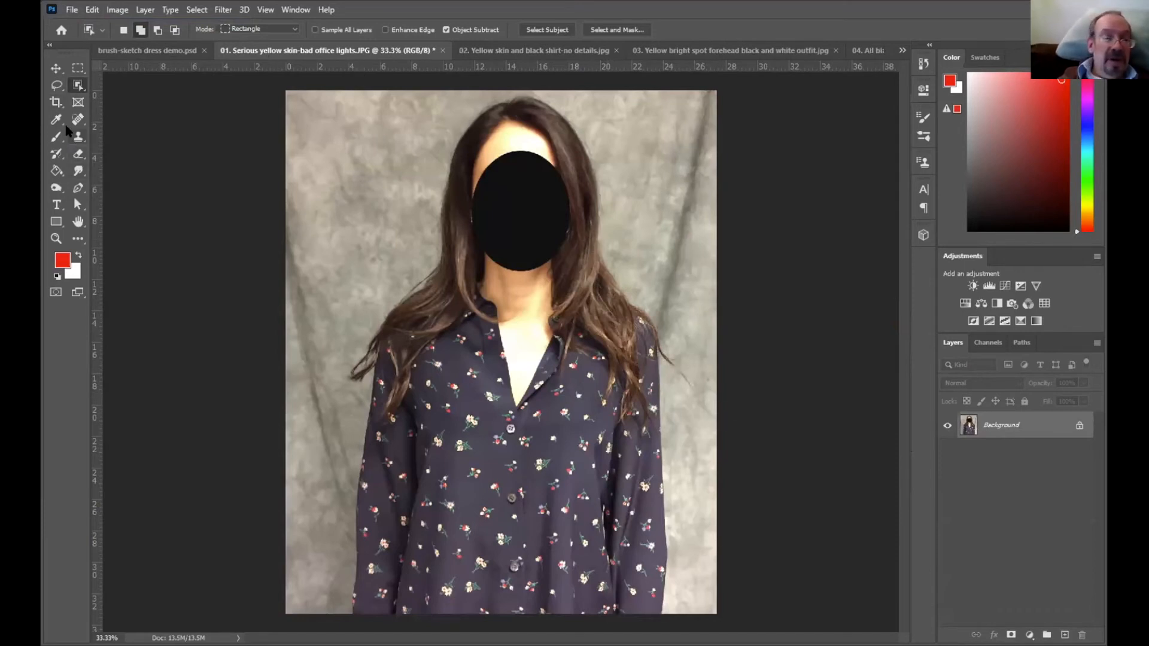
Select the floral shirt with the Quick Selection tool, try subtracting the neckline skin, and undo the last selection change.
right_click(77, 86)
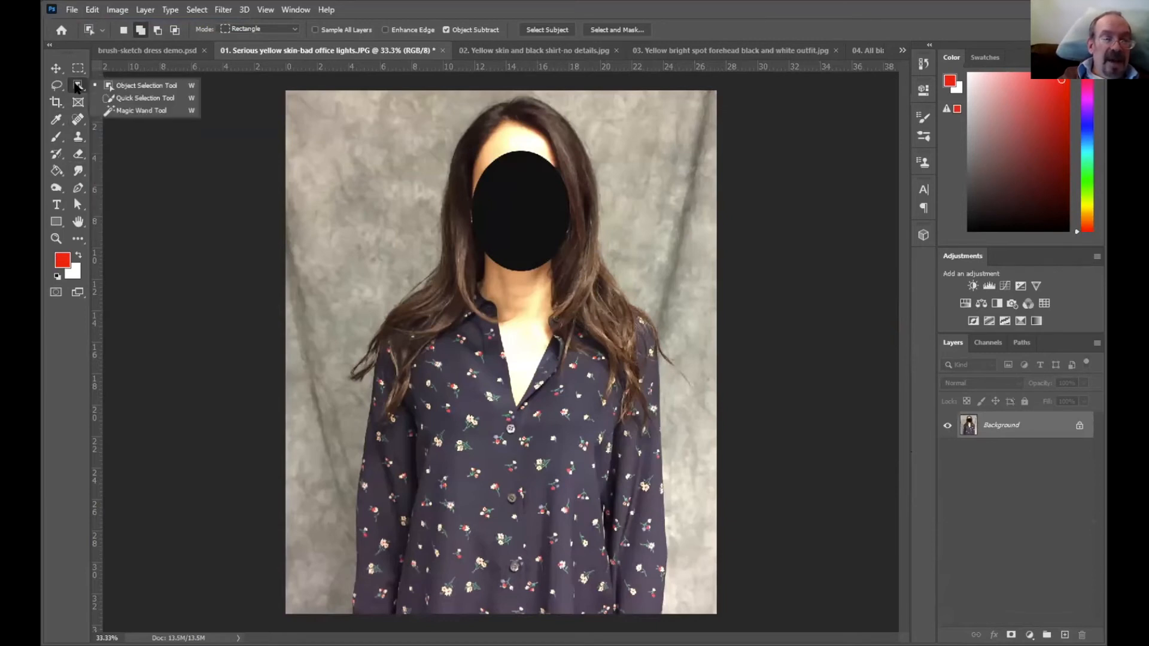
click(133, 101)
mouse_move(383, 605)
mouse_down()
mouse_move(376, 537)
mouse_move(416, 428)
mouse_move(454, 377)
mouse_move(424, 427)
mouse_move(489, 481)
mouse_move(562, 514)
mouse_move(612, 446)
mouse_move(569, 419)
mouse_up()
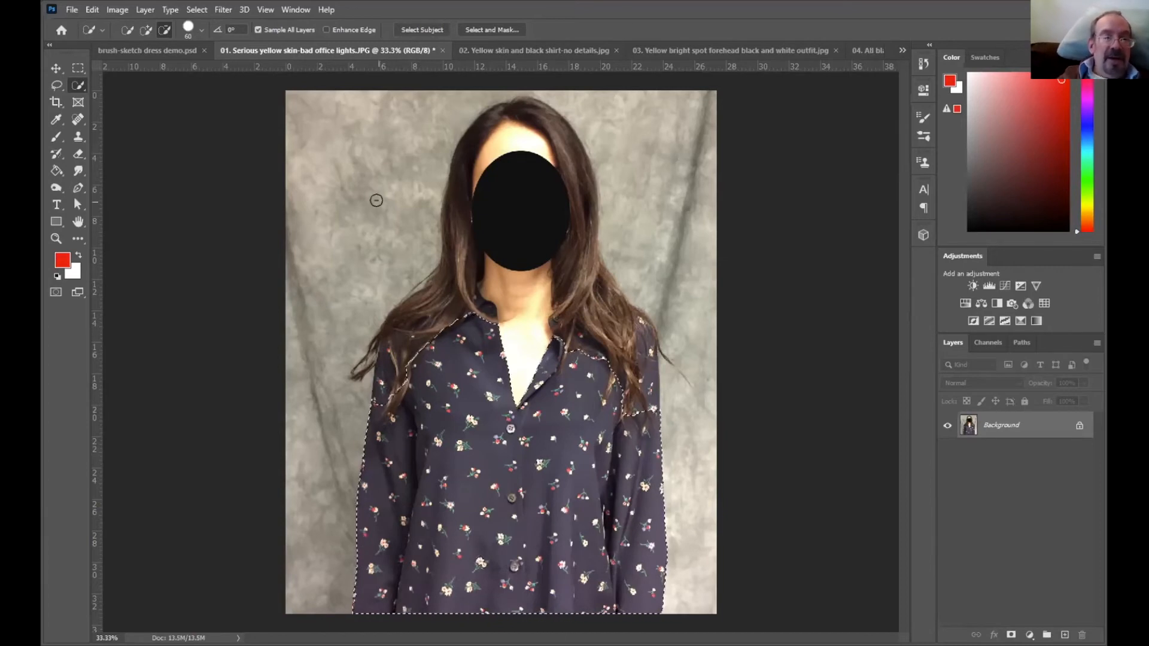
click(505, 352)
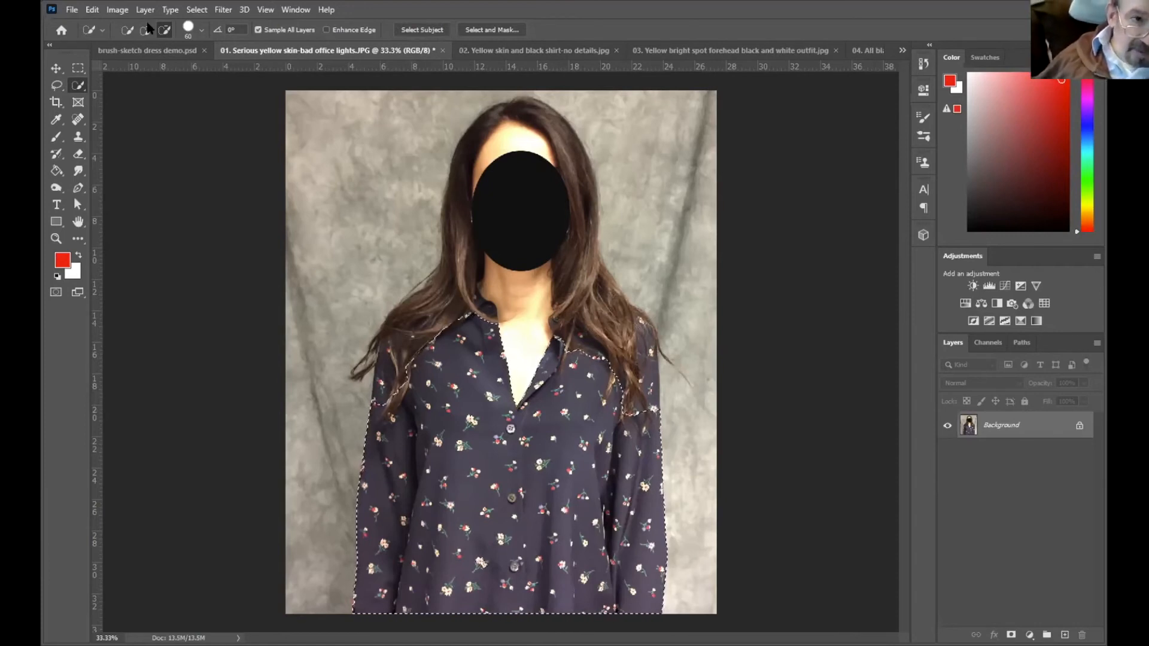
click(91, 10)
click(104, 25)
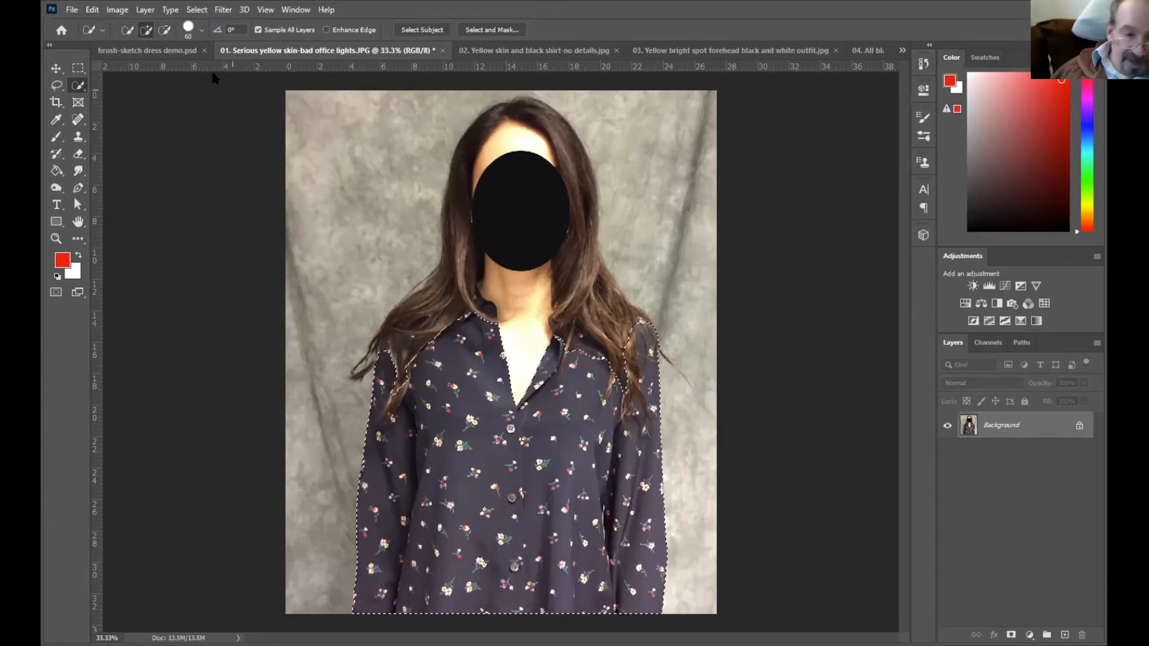
Set the Quick Selection tool to subtract from the selection and reduce its brush size to 40.
click(165, 30)
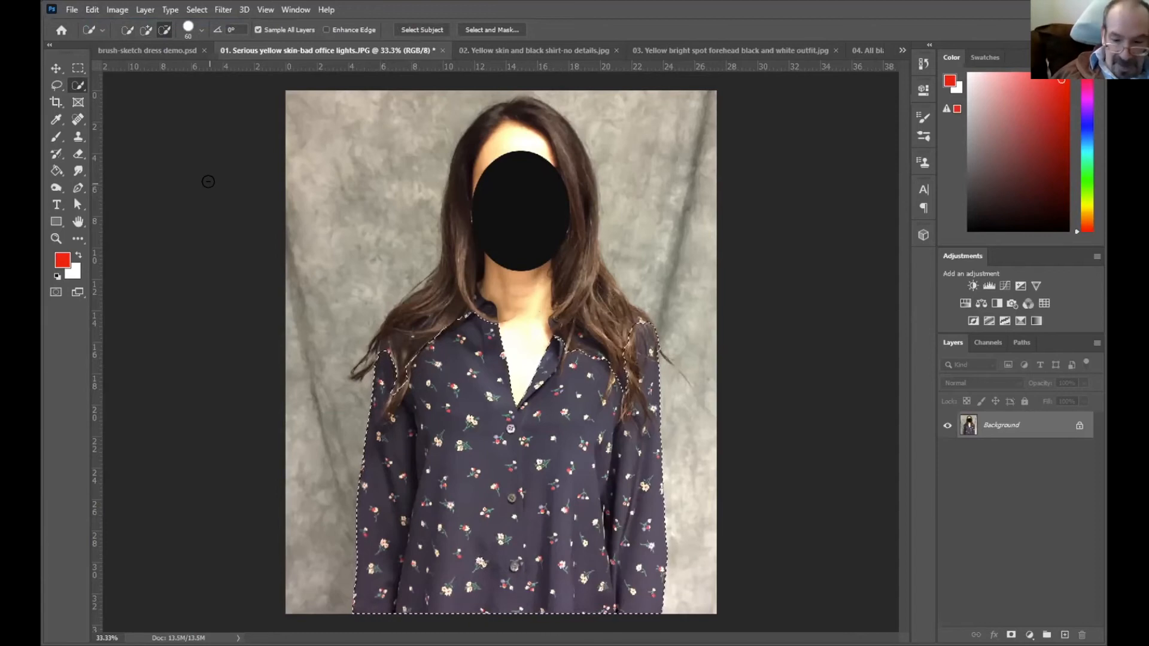
key(bracketleft)
key(bracketleft)
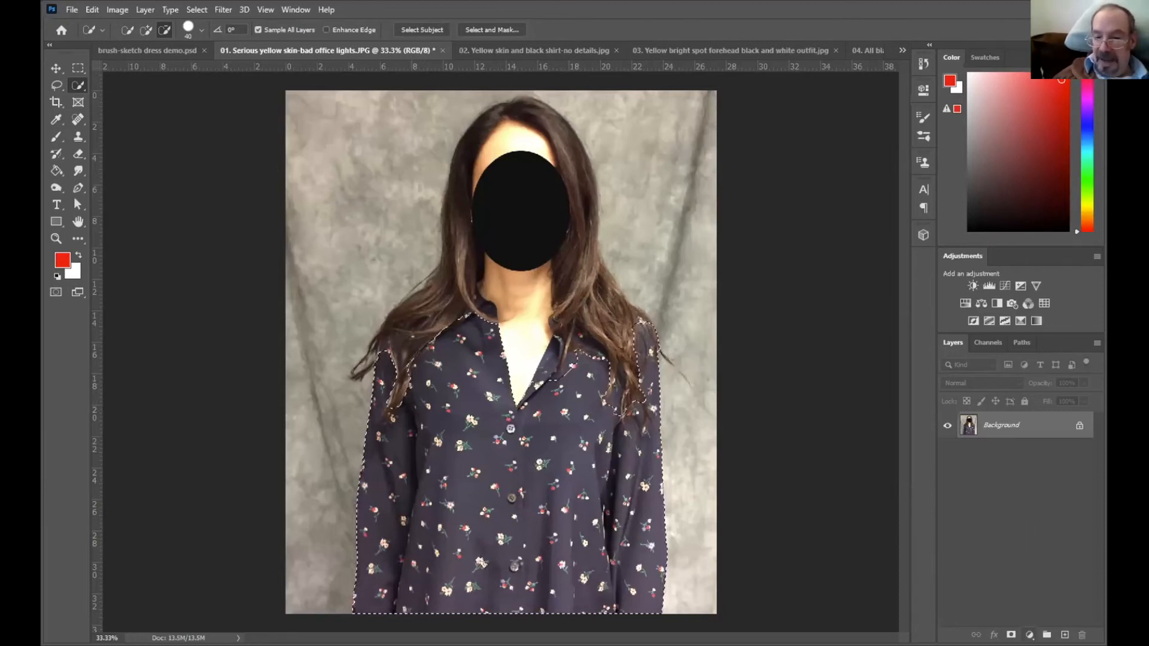
Add a Curves adjustment layer masked to the shirt selection and enlarge its curve settings area.
click(1029, 635)
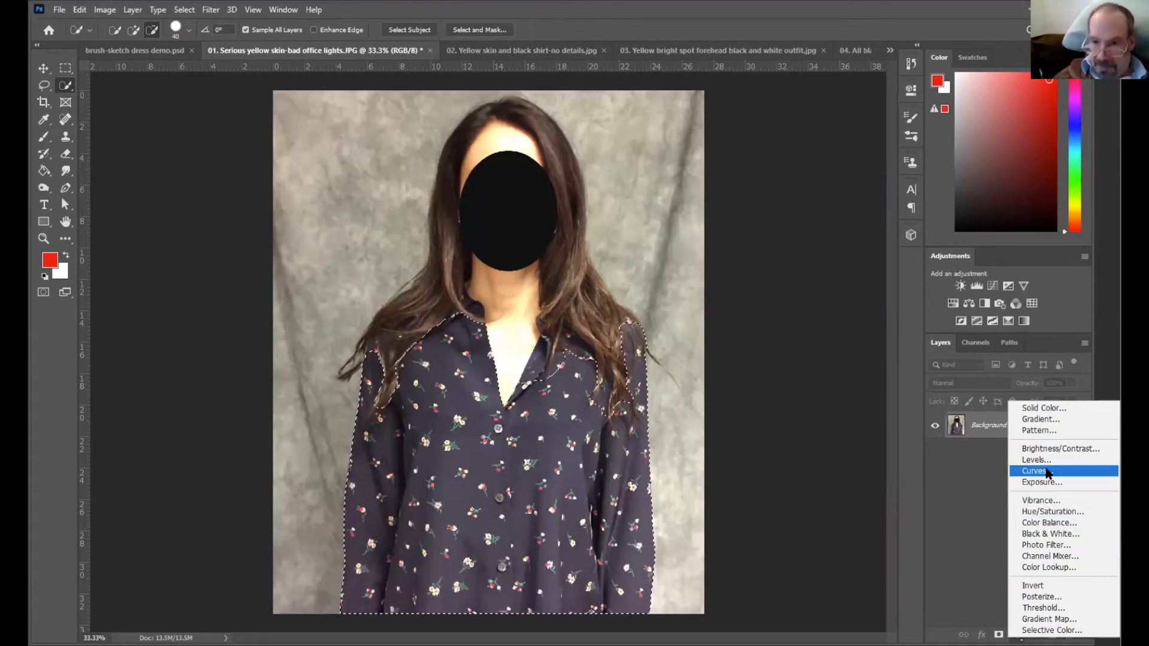
click(1035, 471)
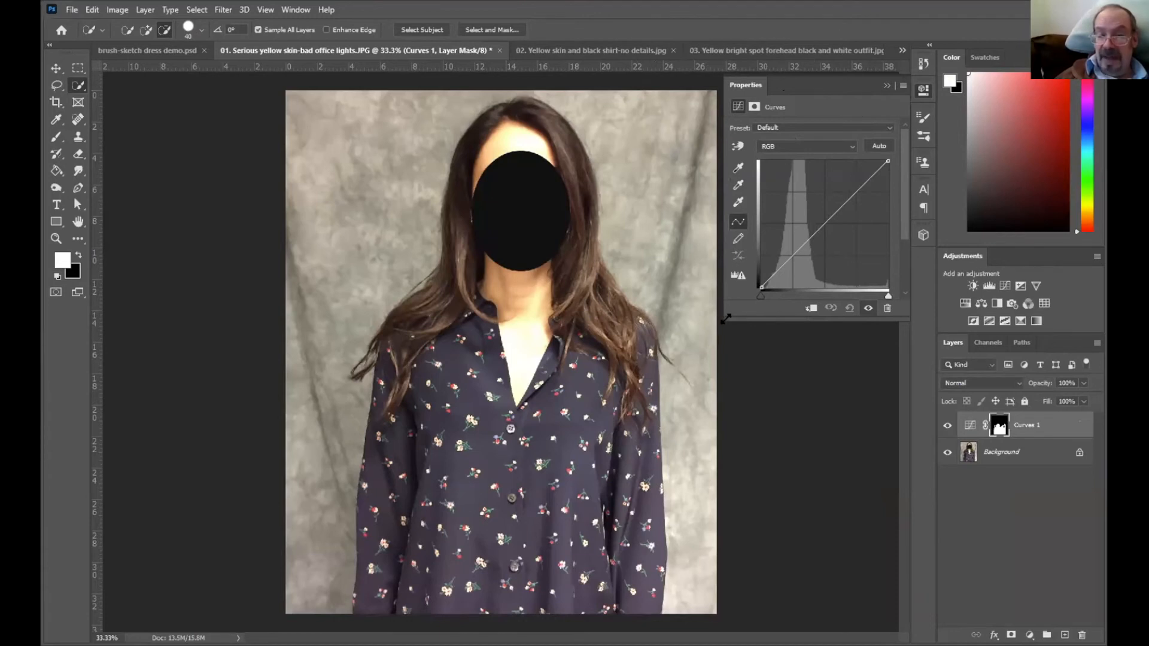
drag(726, 320, 672, 342)
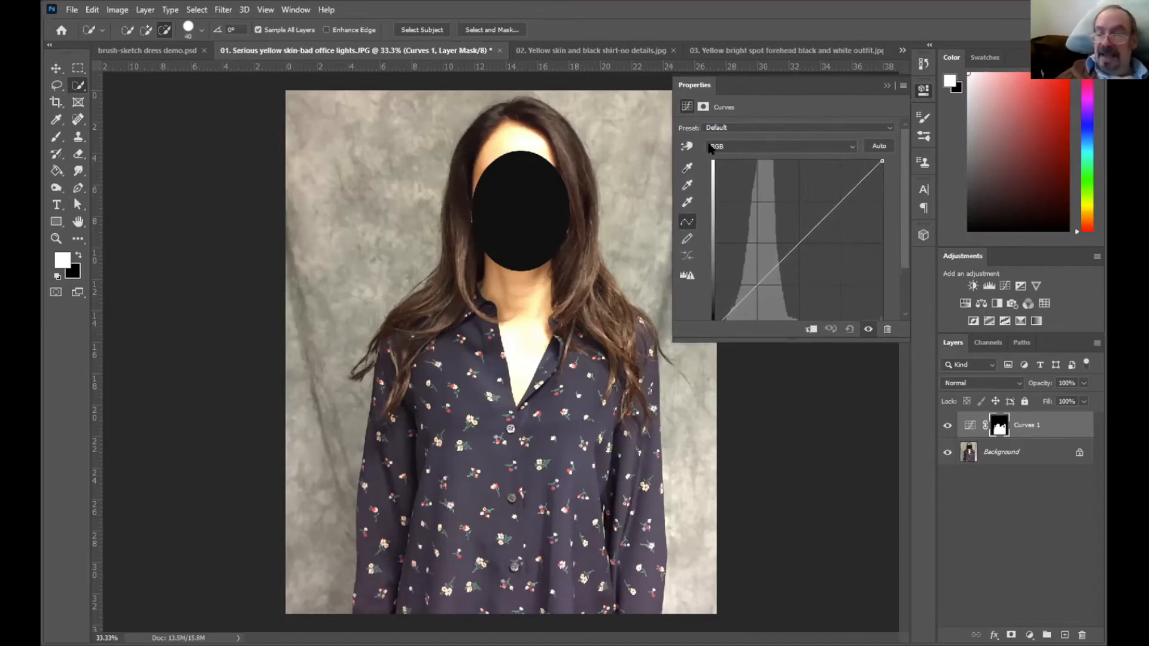
Shape an S-curve on the shirt's Curves layer by raising an upper RGB point and lowering a shadow point.
click(824, 203)
drag(772, 257, 785, 267)
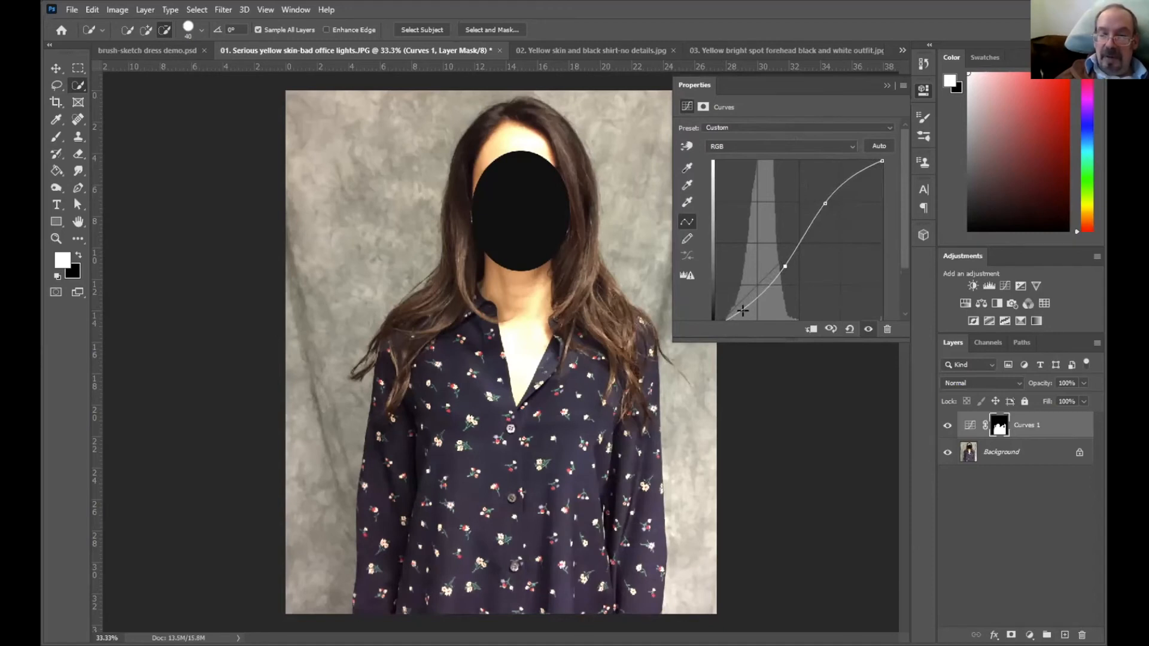
Move the shadow endpoint of the shirt's RGB curve inward to input 23, output 0.
drag(903, 250, 892, 292)
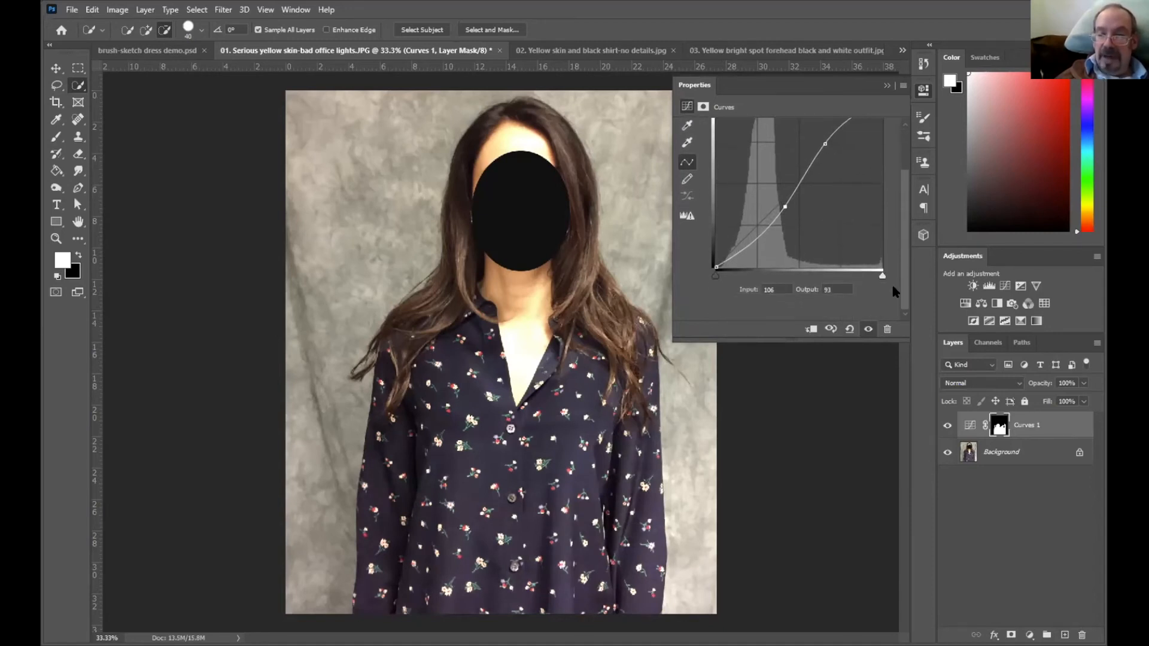
mouse_move(716, 264)
mouse_down()
mouse_move(748, 243)
mouse_move(731, 264)
mouse_up()
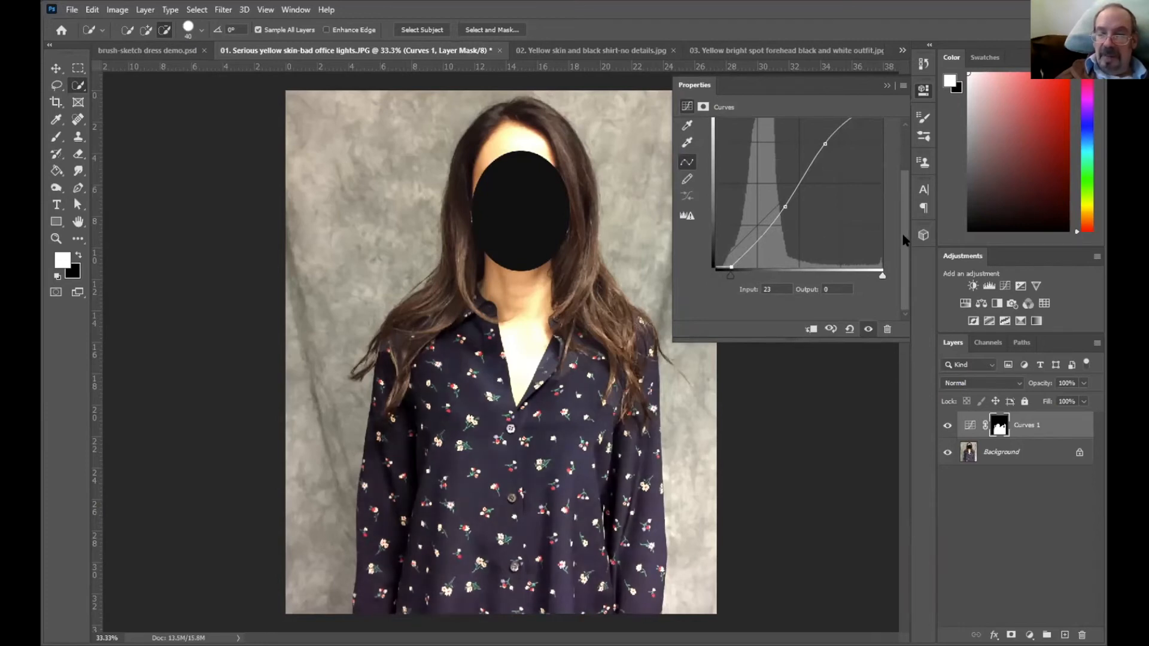
drag(902, 231, 895, 169)
Add an upper-midtone point to the Red channel curve and slightly raise an upper-midtone point on the Blue channel curve.
click(744, 146)
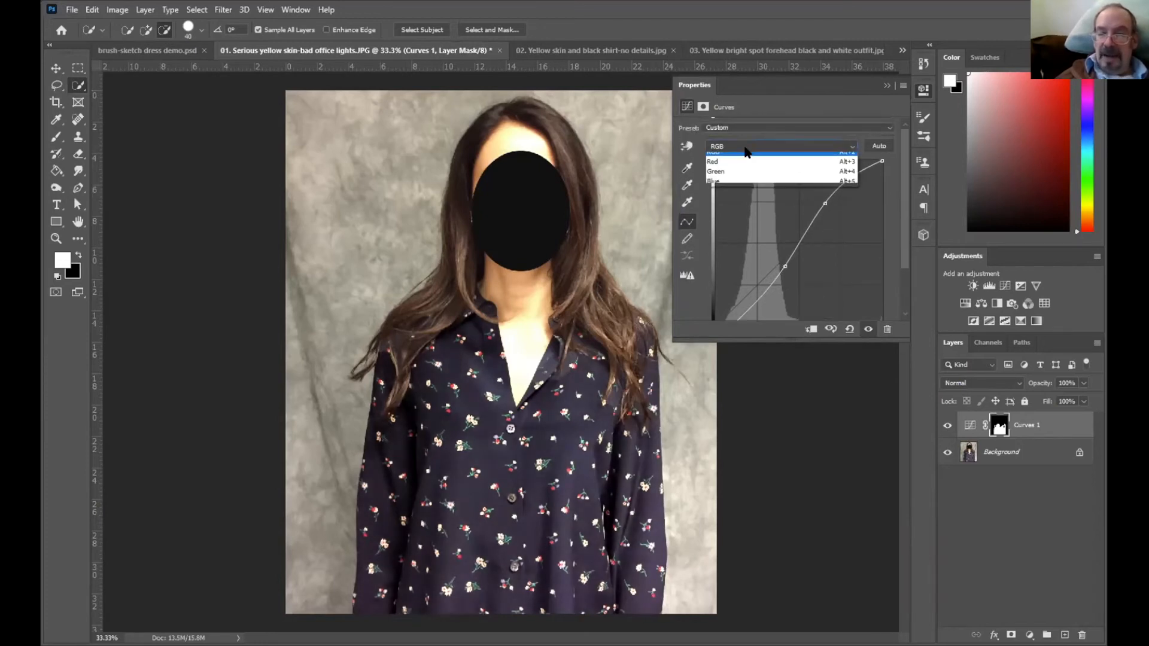
click(745, 168)
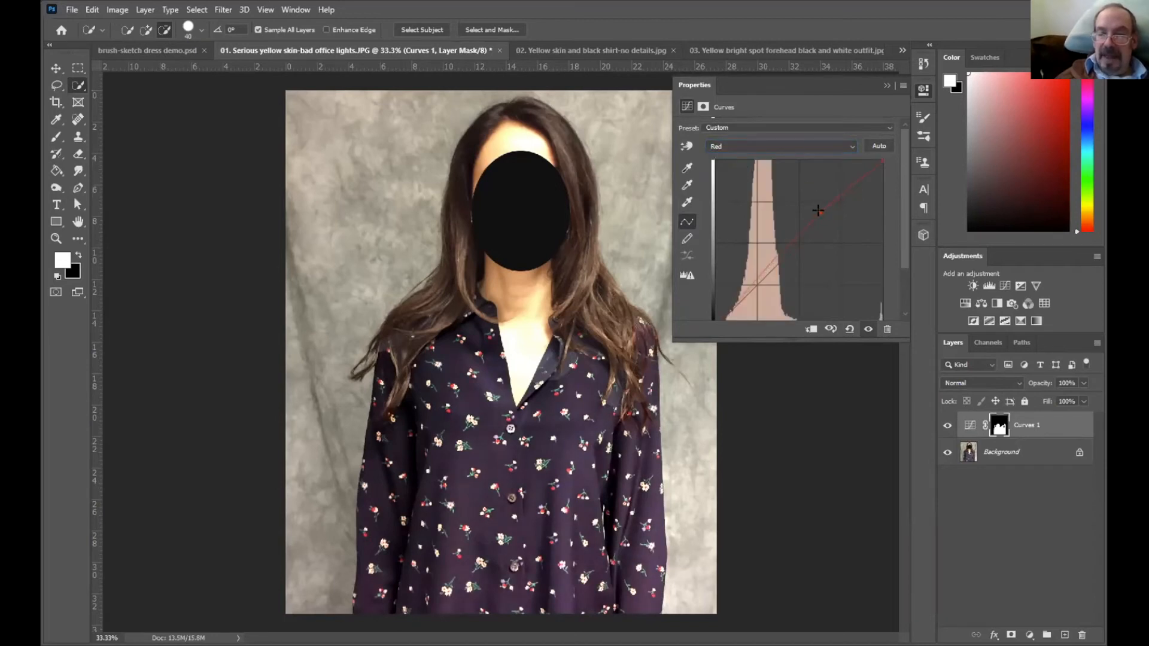
click(818, 211)
click(758, 150)
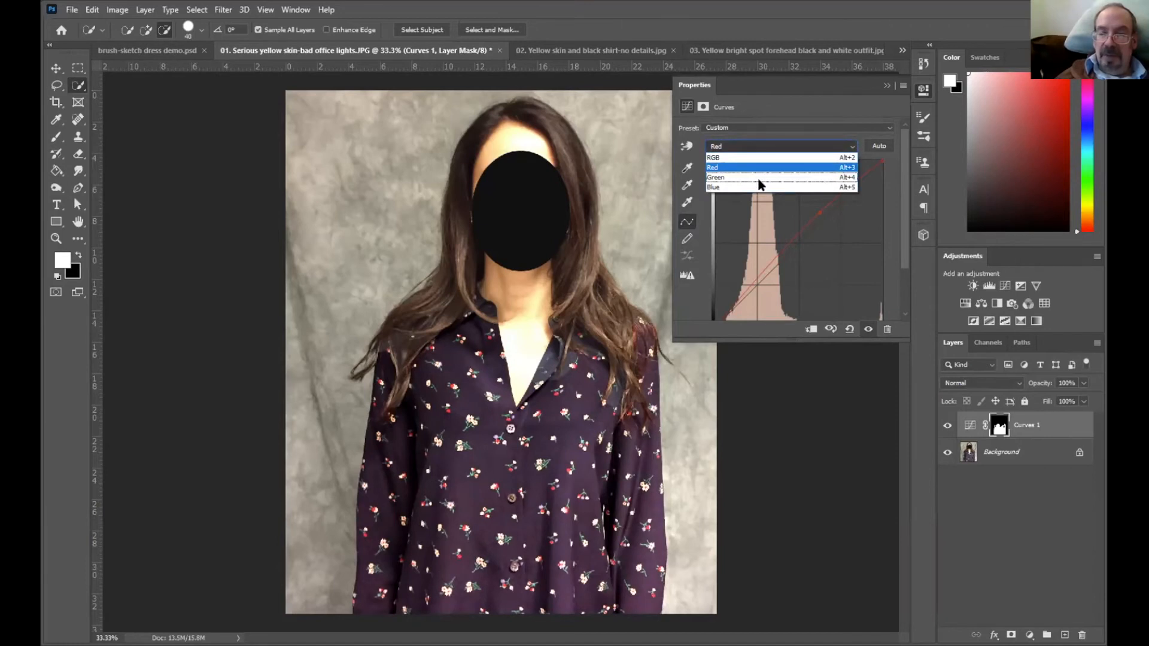
click(749, 188)
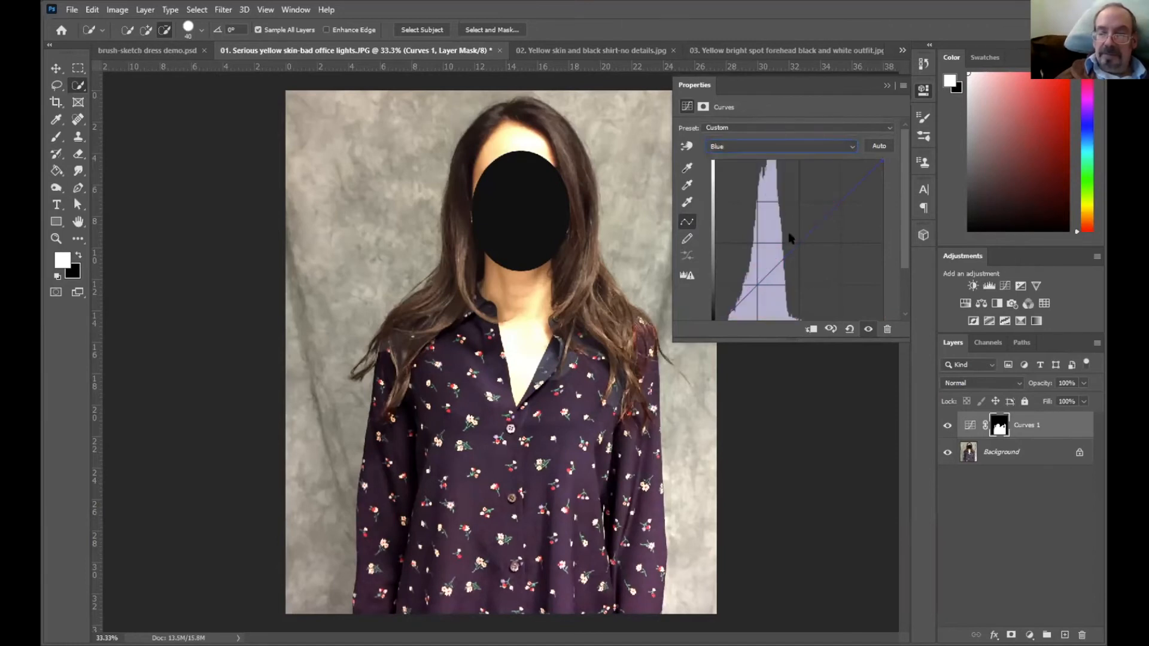
drag(811, 226, 807, 219)
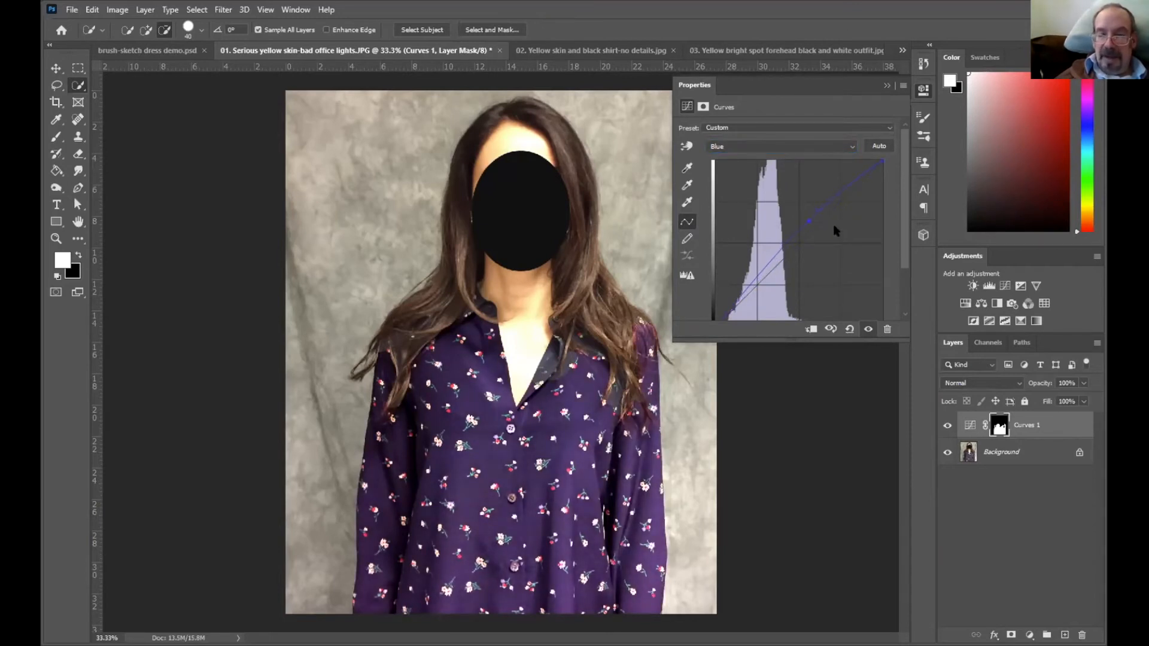
Collapse the curve settings, and hide and show the Curves 1 layer to compare the shirt before and after.
click(887, 87)
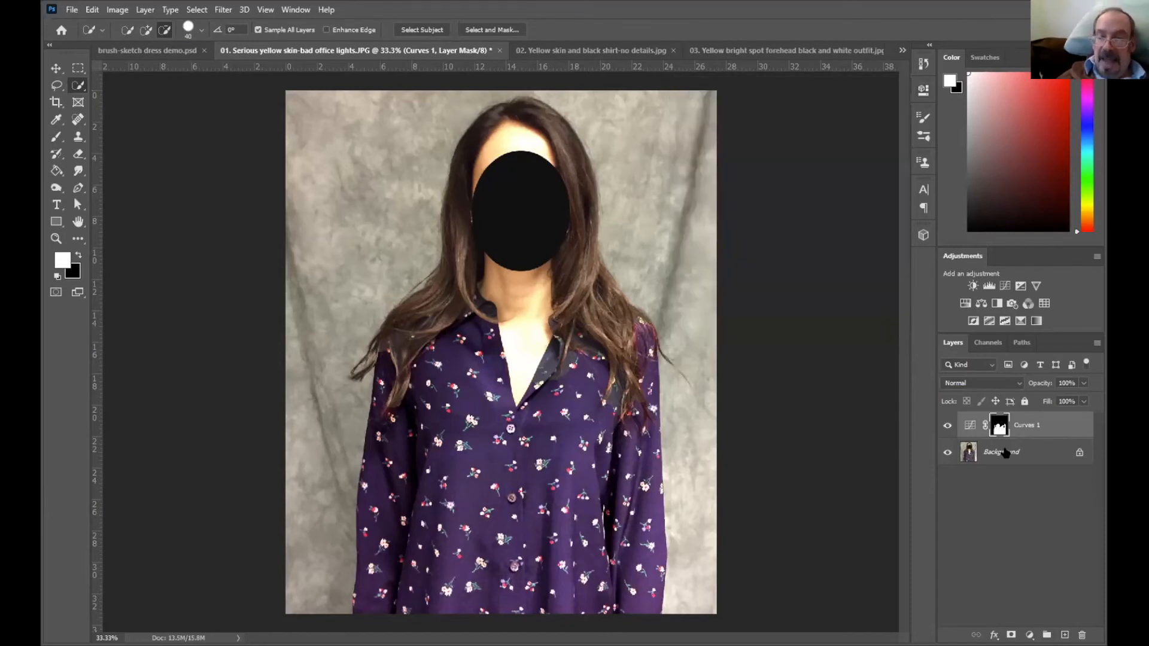
click(946, 427)
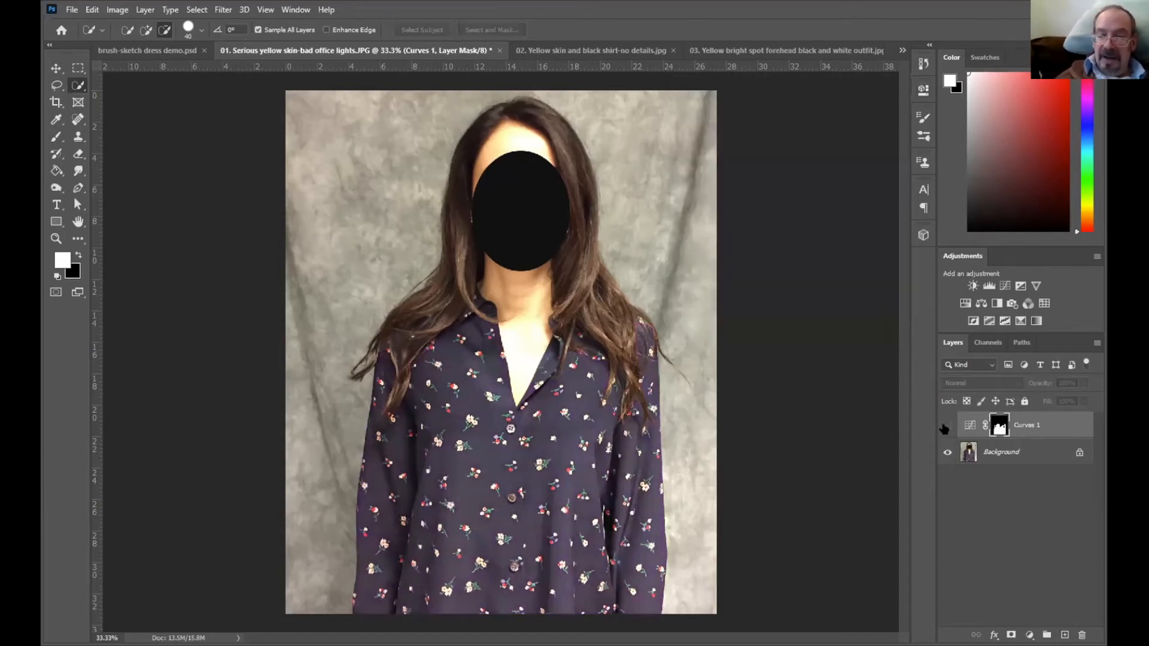
click(946, 427)
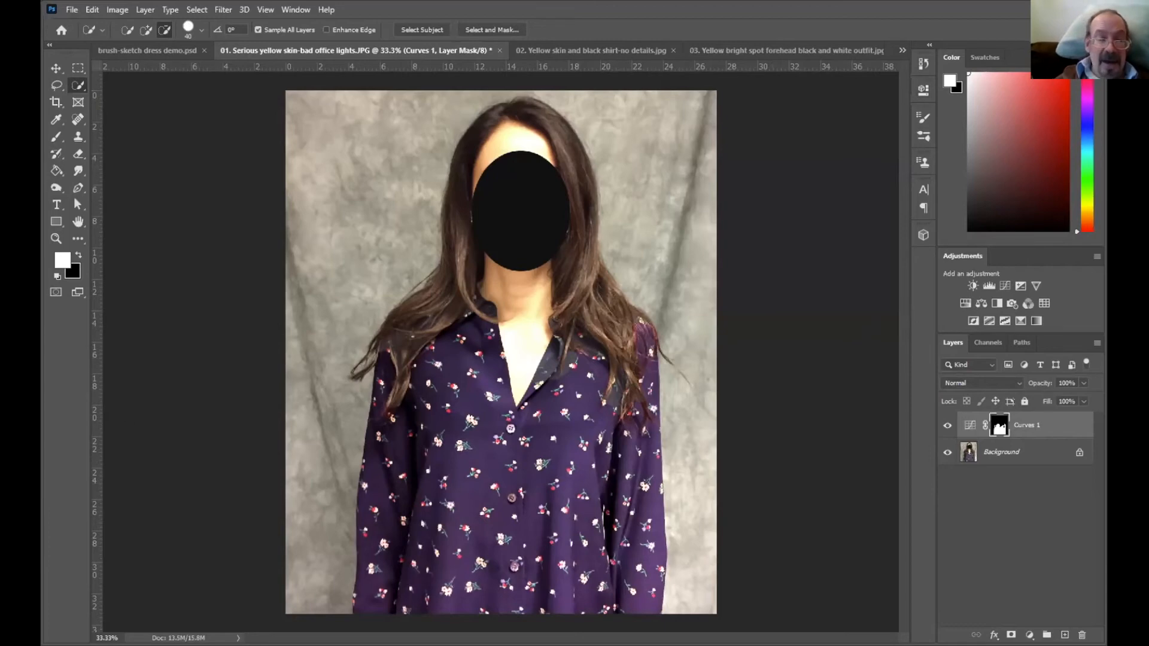
Paint black on the Curves 1 mask with a size 40 brush to remove the tint from the hair ends over the shirt.
click(56, 239)
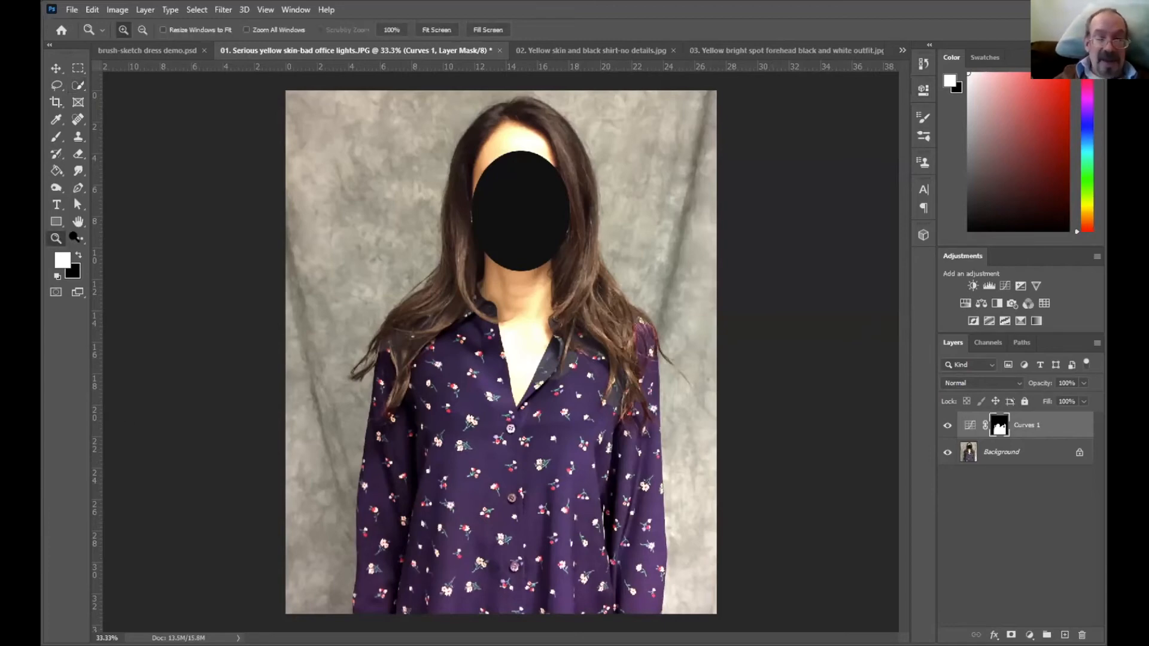
click(626, 412)
click(641, 396)
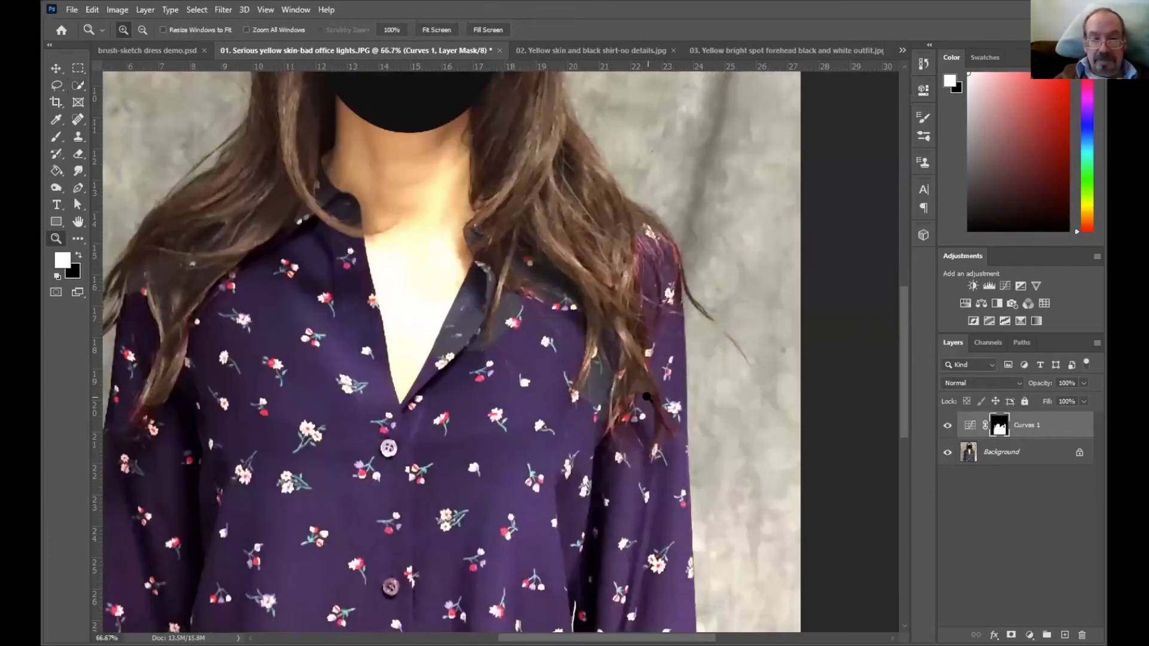
click(649, 396)
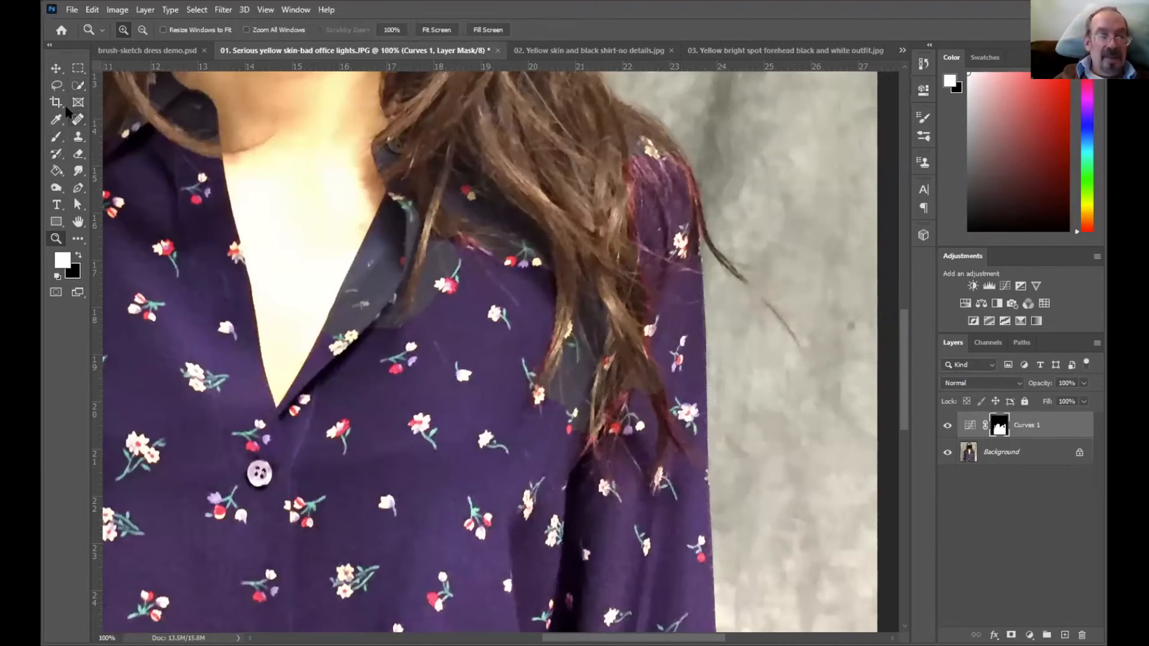
click(56, 138)
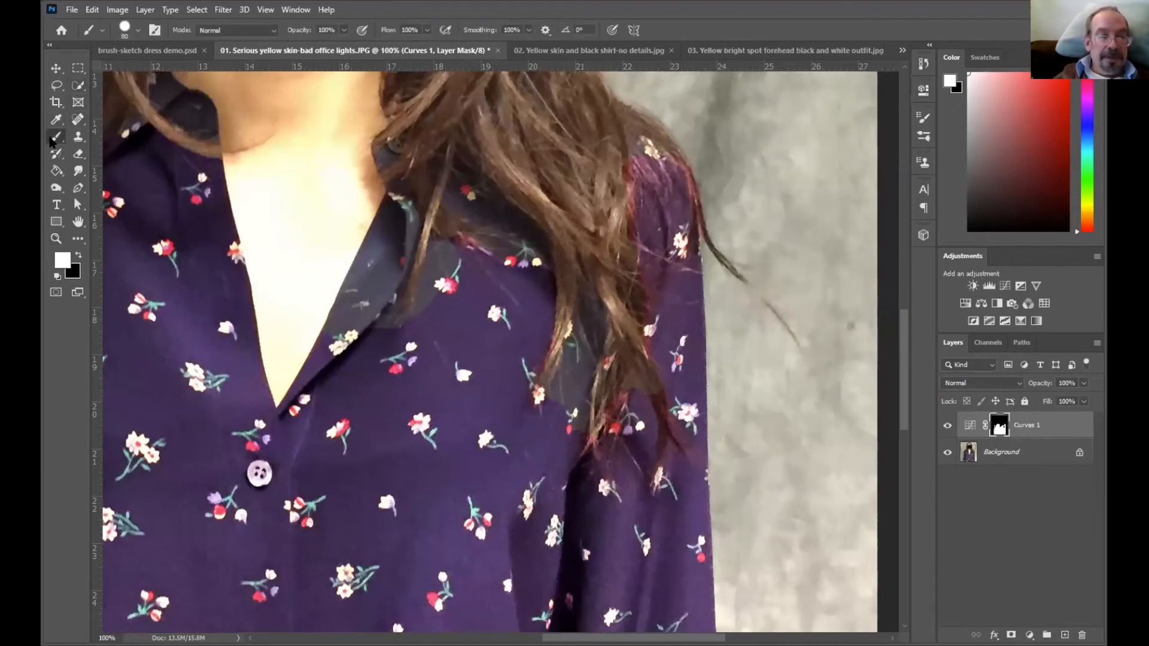
click(78, 256)
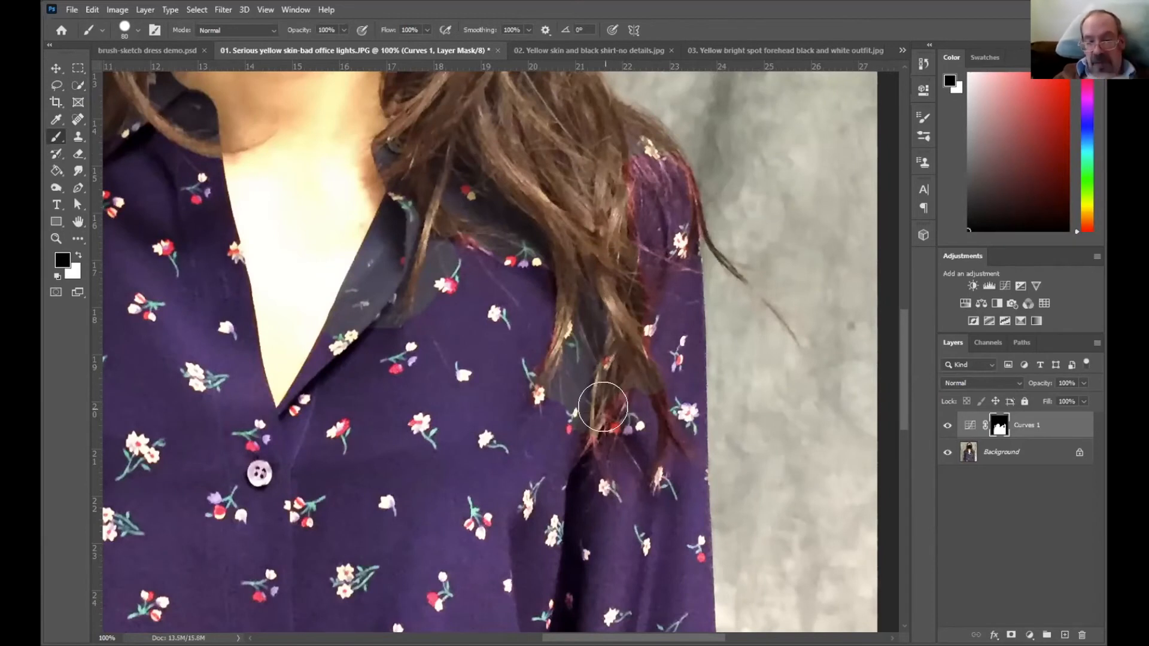
key(bracketleft)
key(bracketleft)
key(bracketleft)
key(bracketleft)
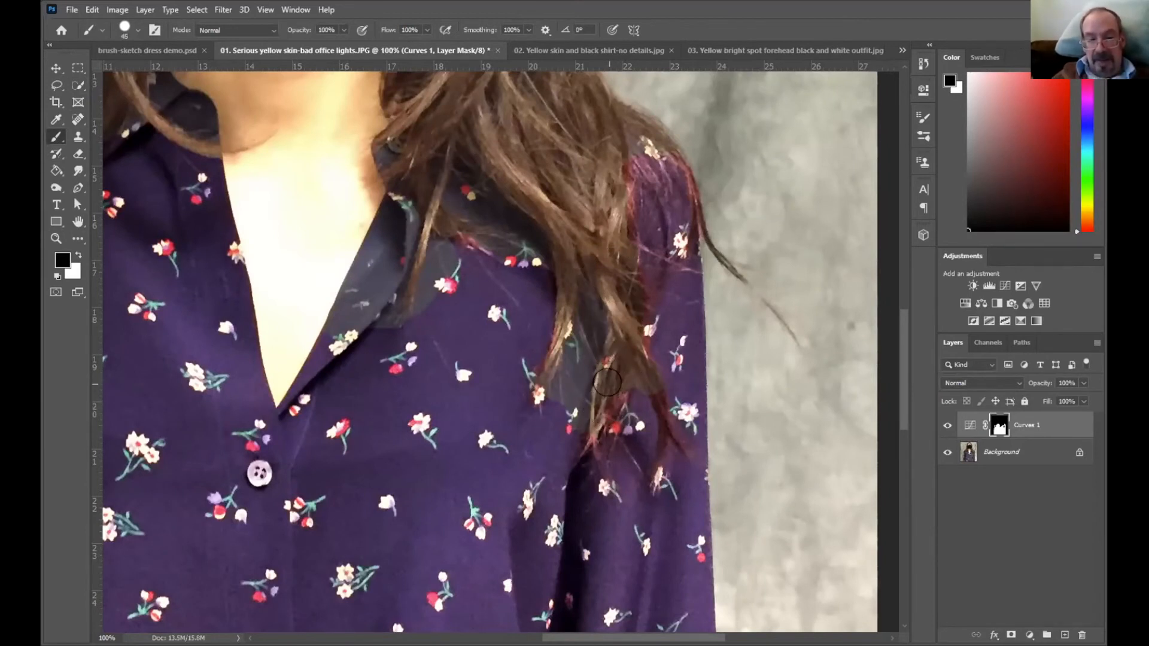
key(bracketleft)
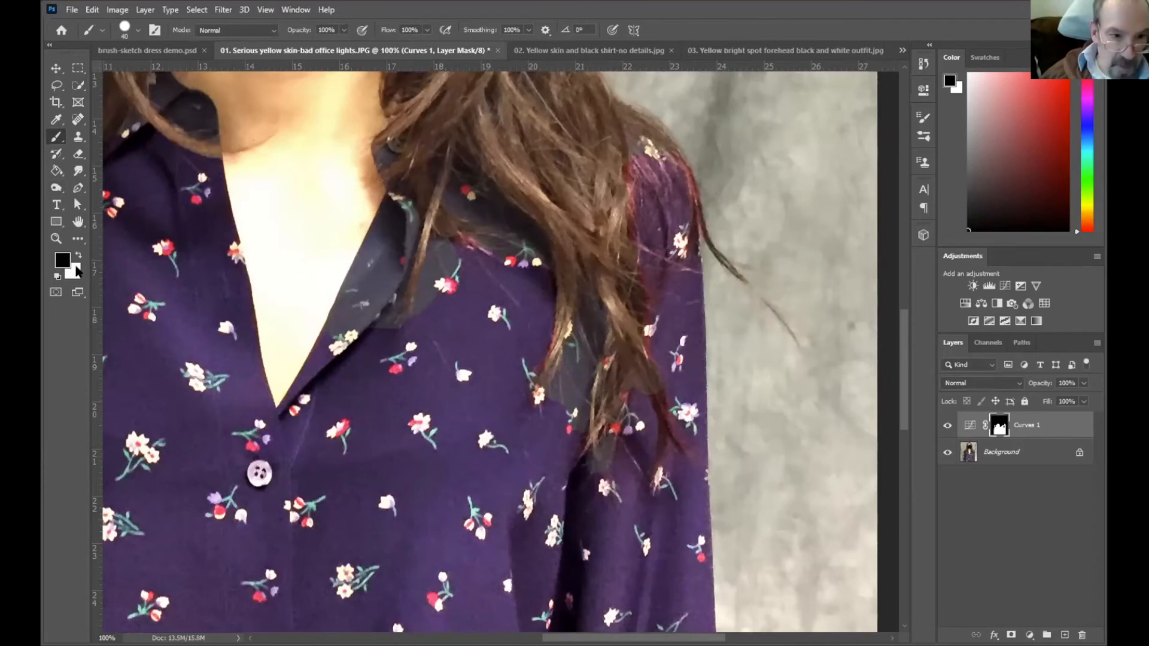
Paint white on the Curves 1 mask over the missed collar, shoulder and shirt areas around the hair.
click(78, 256)
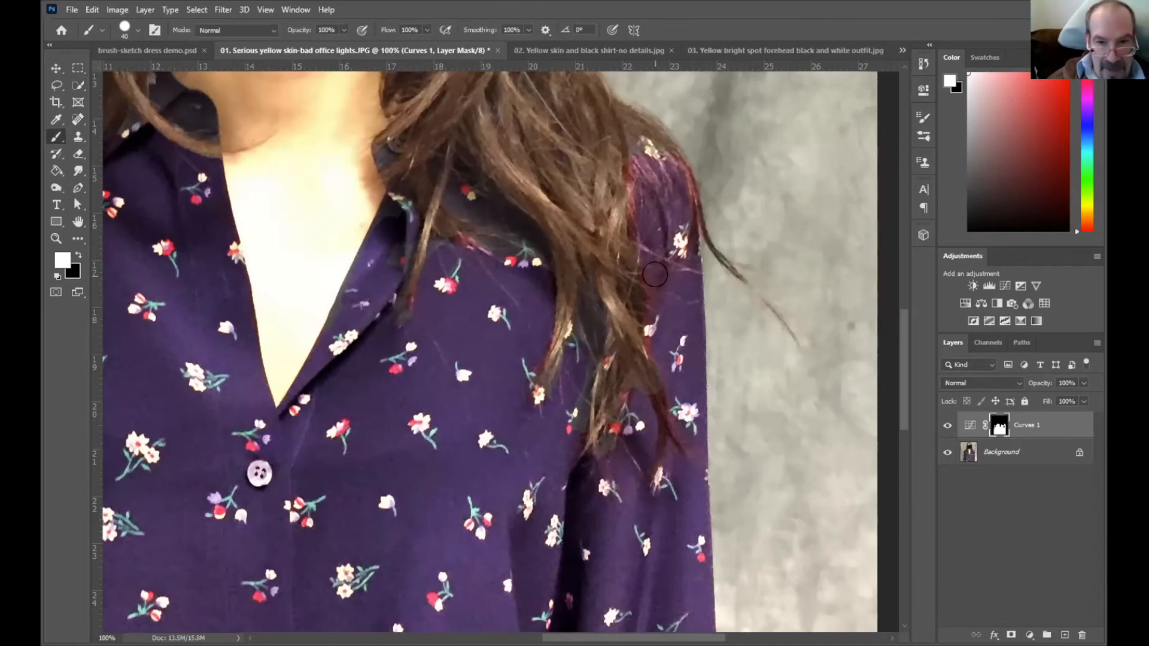
drag(575, 638, 459, 638)
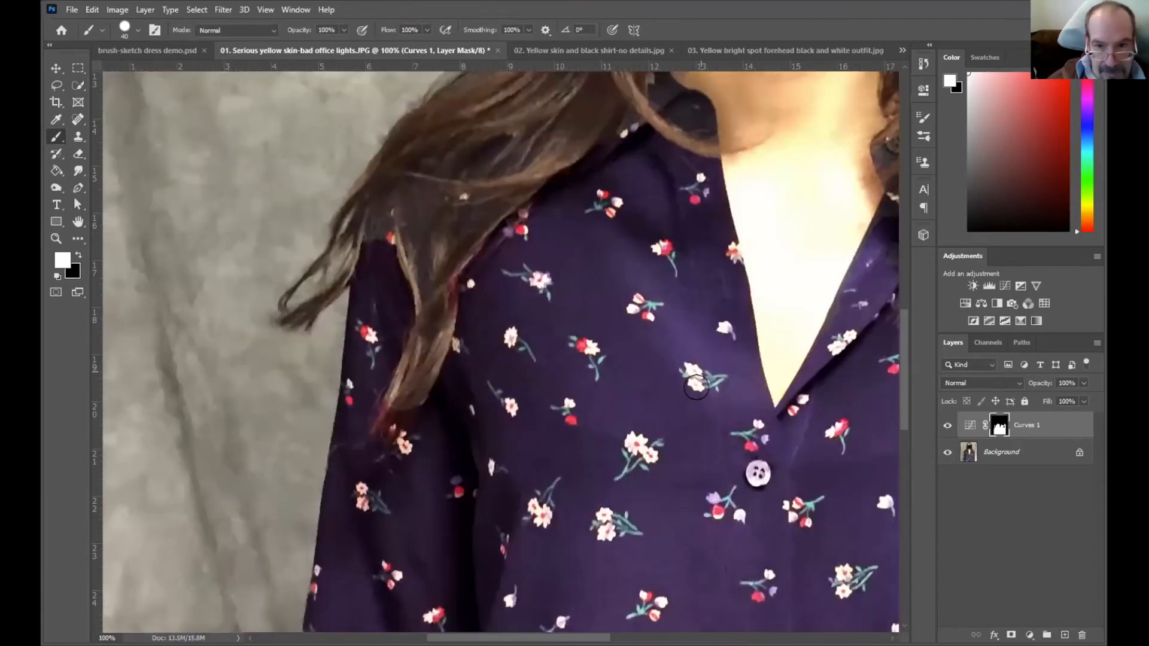
click(628, 124)
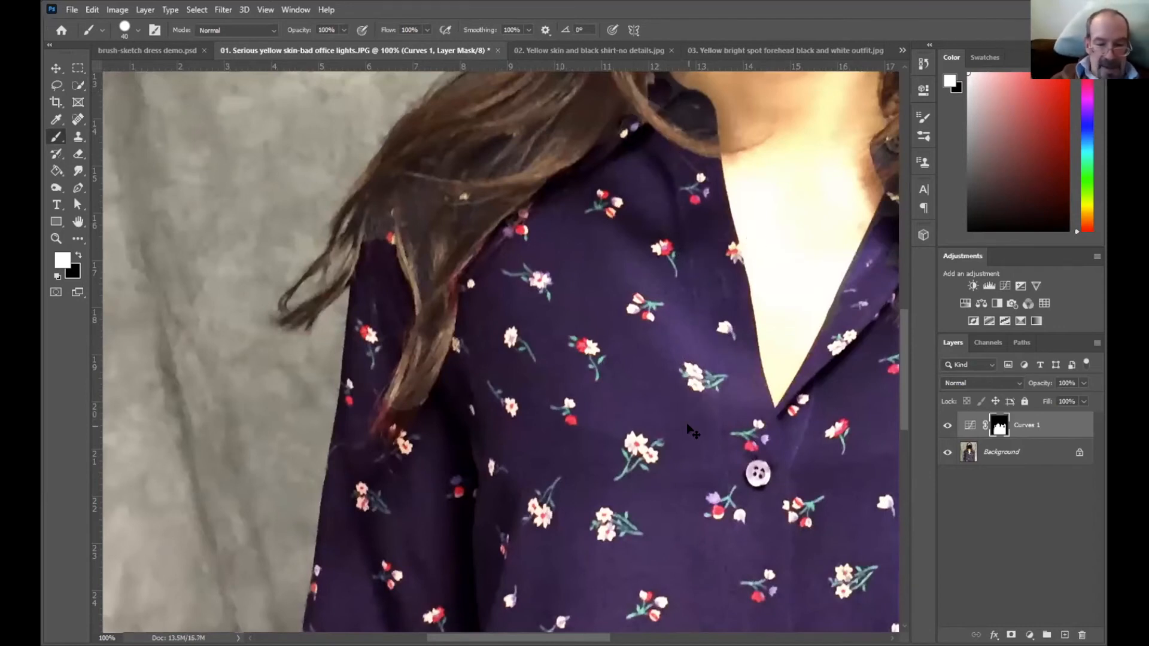
Fit the whole photo in view and toggle the Curves 1 layer's visibility to check the retouched mask.
key(ctrl+0)
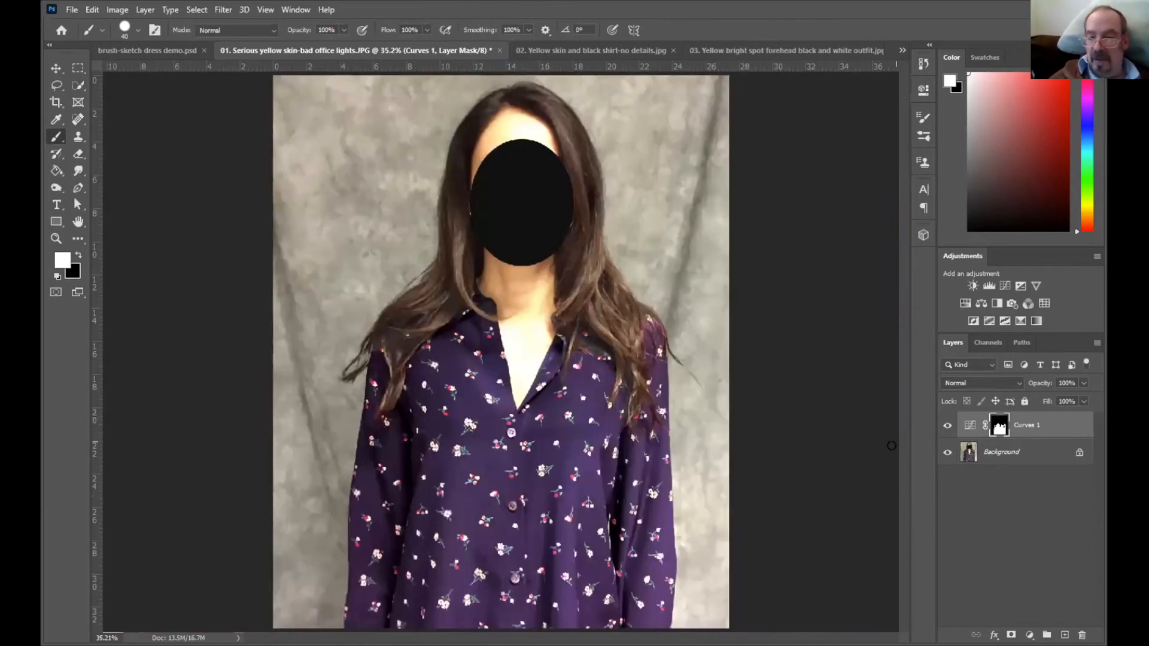
click(947, 425)
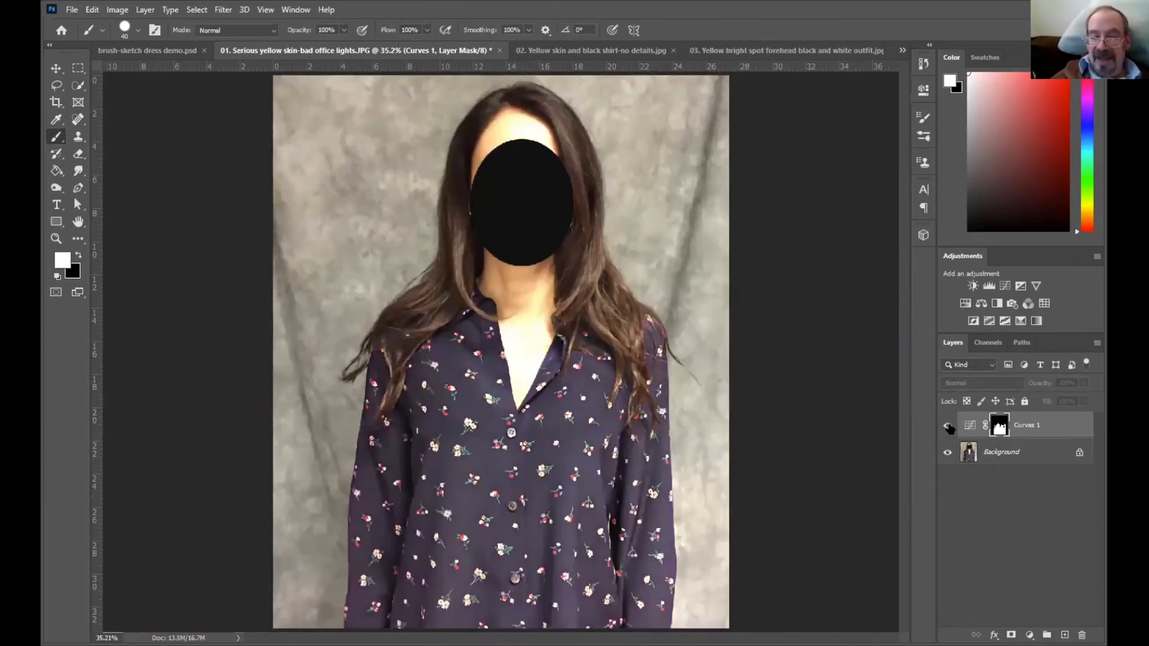
click(947, 425)
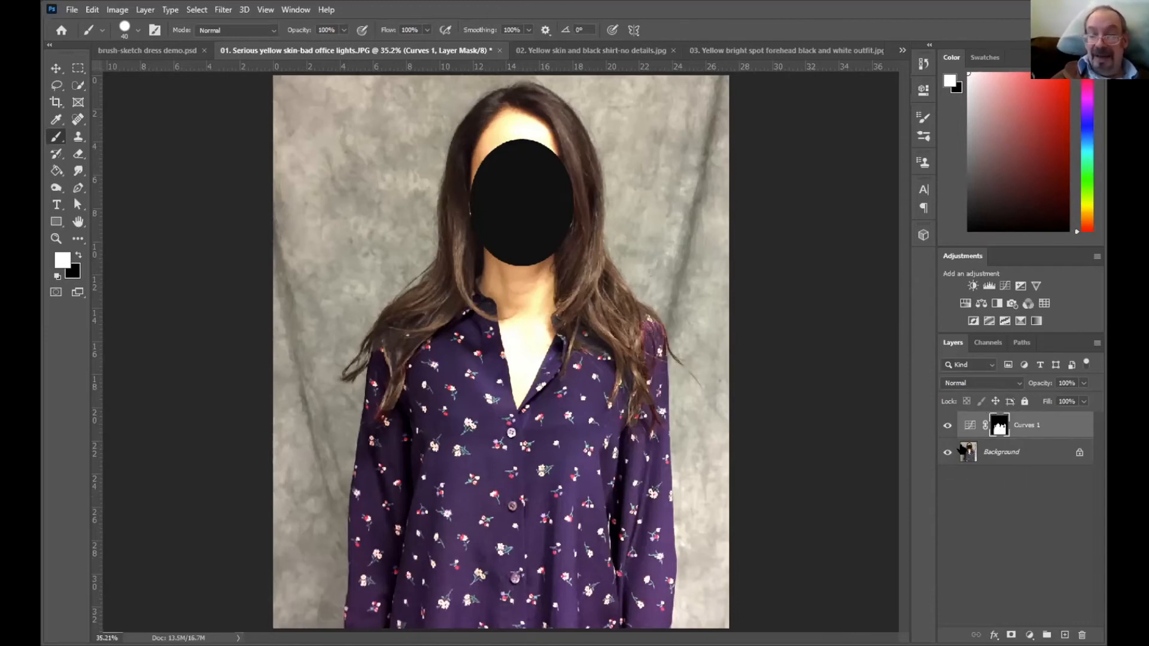
click(946, 426)
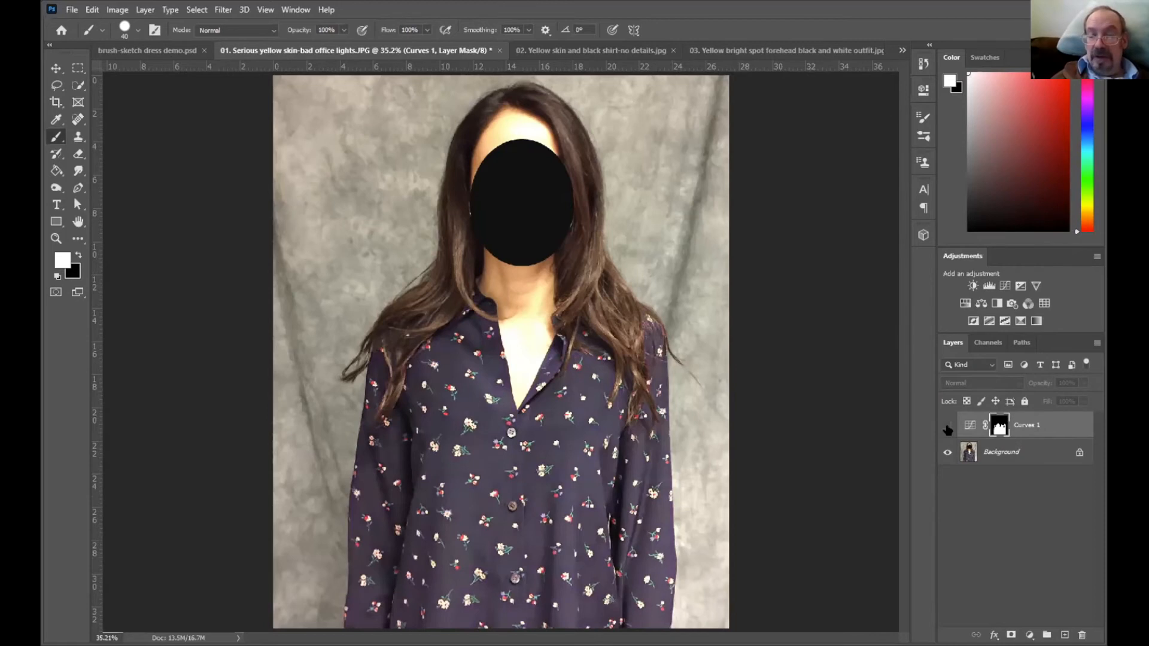
click(947, 427)
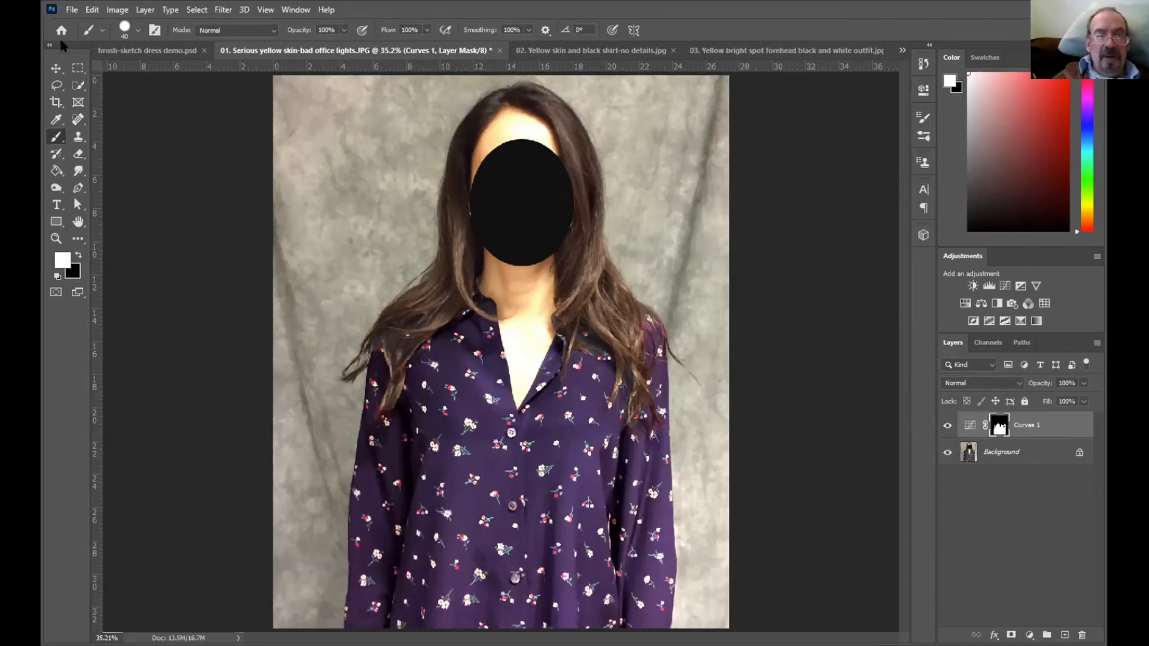
Save the layered photo on the computer as "01. Serious yellow skin-bad office lights" in Photoshop format, with Layers and Maximize Compatibility enabled.
click(73, 10)
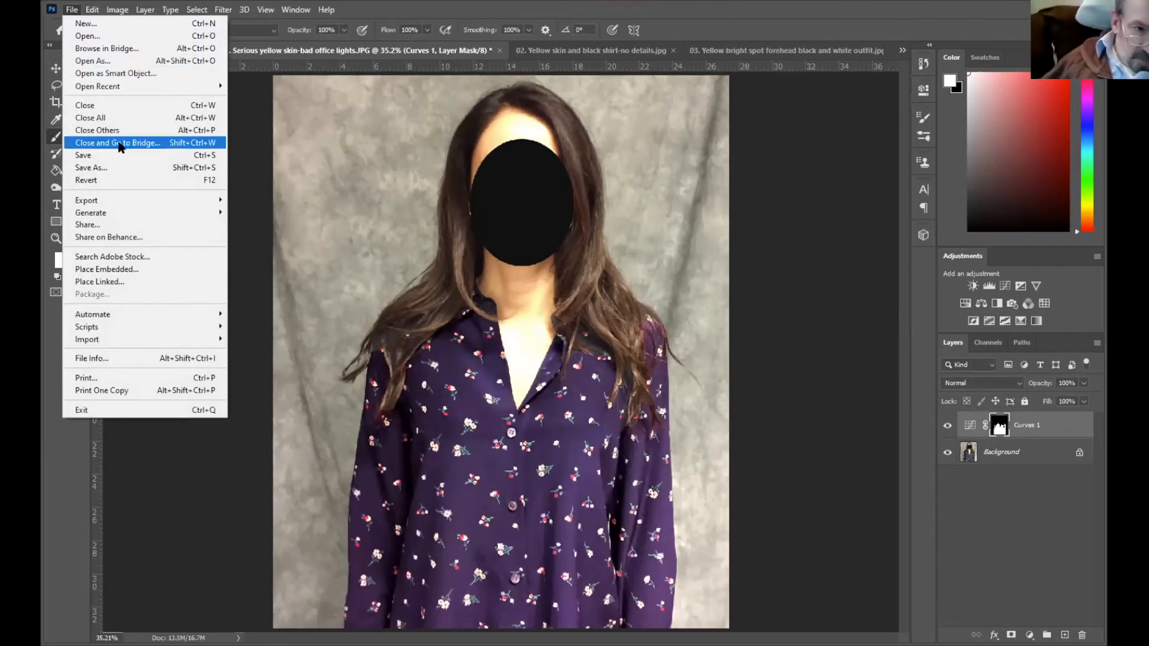
click(122, 171)
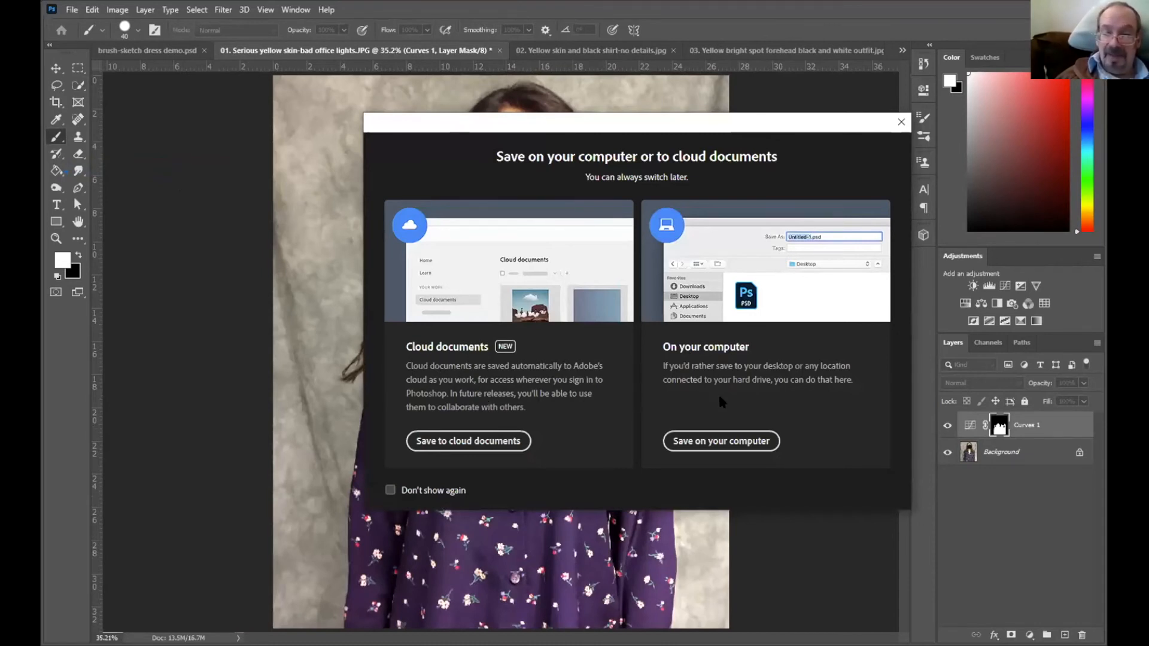
click(707, 443)
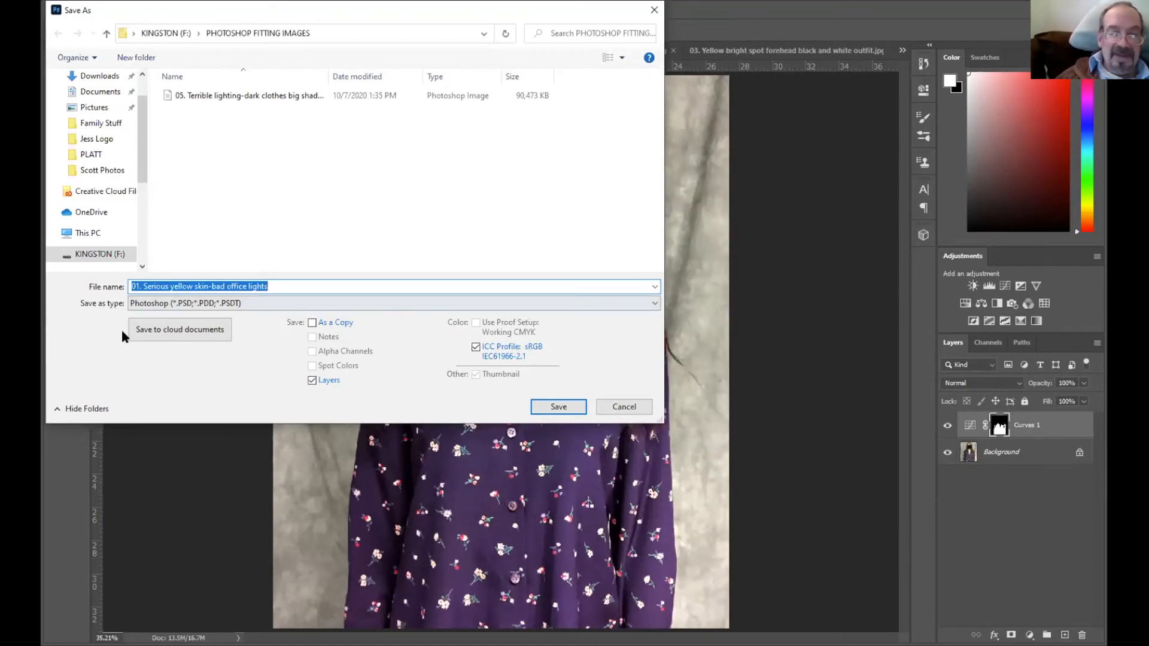
click(253, 300)
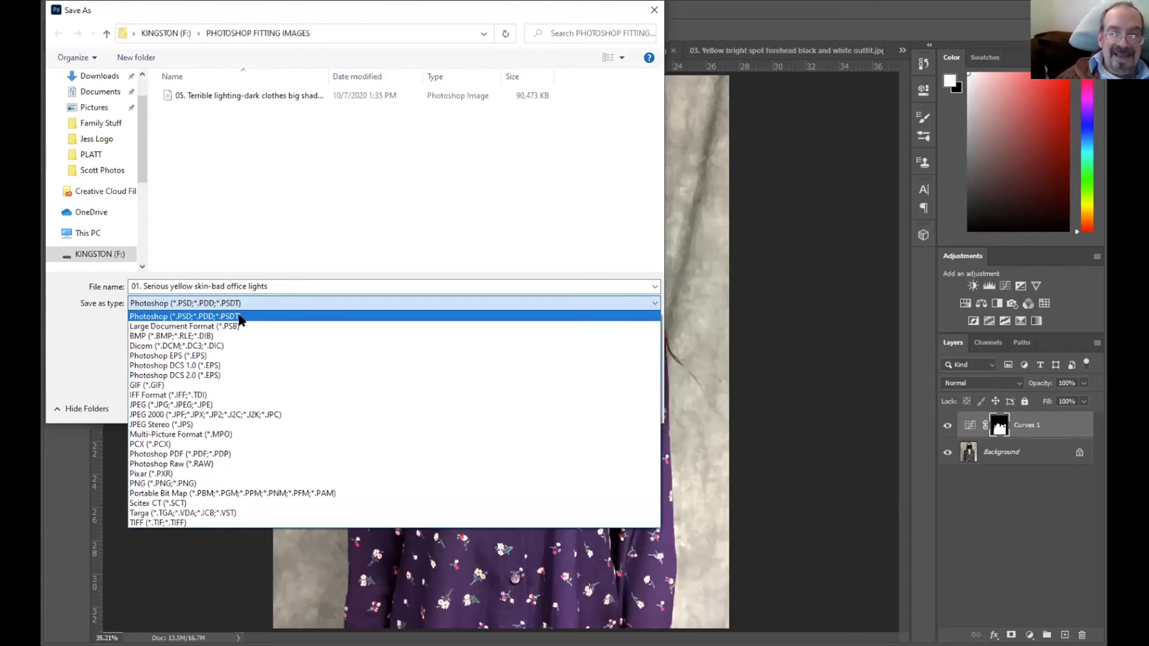
click(200, 314)
click(152, 305)
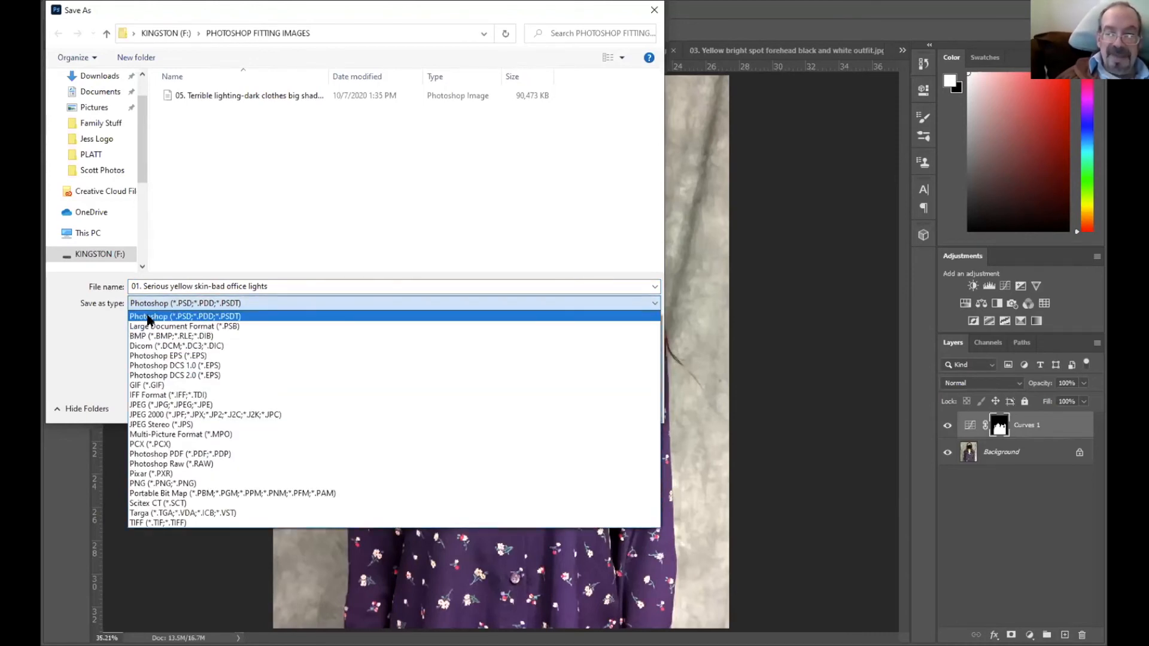
click(147, 316)
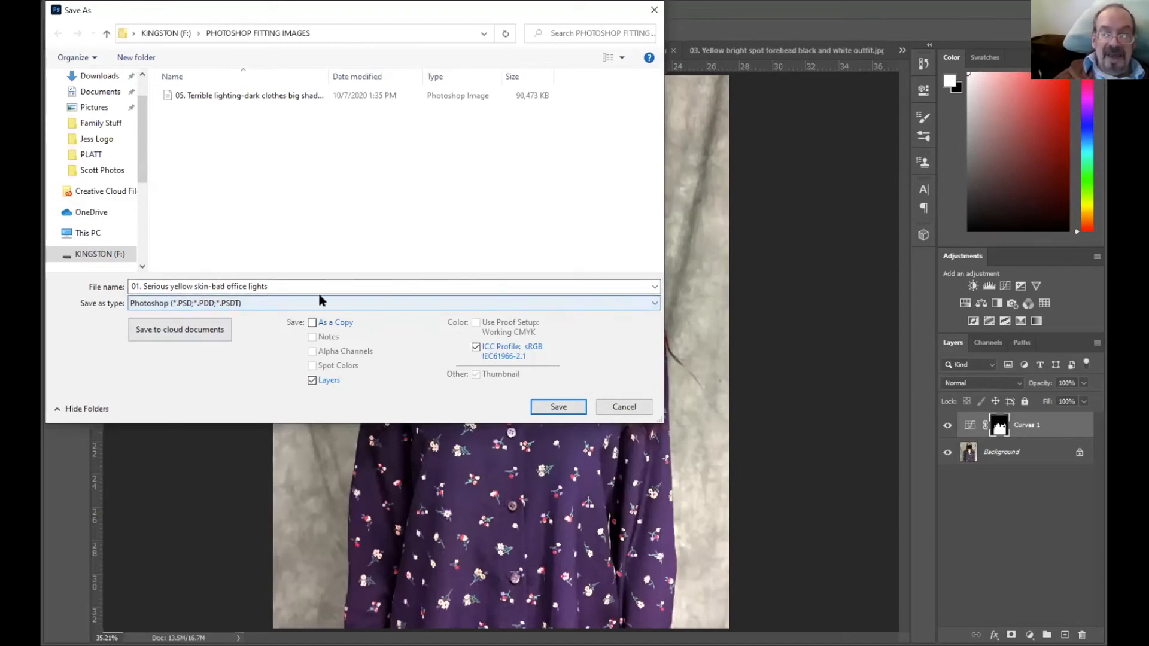
click(558, 407)
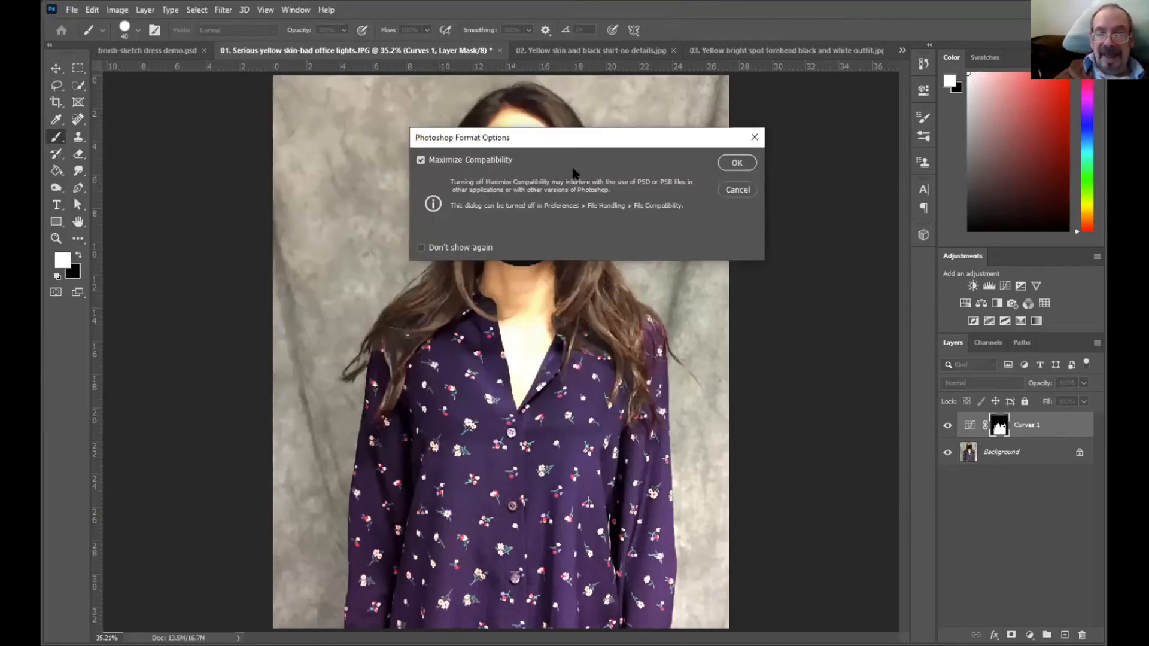
click(742, 162)
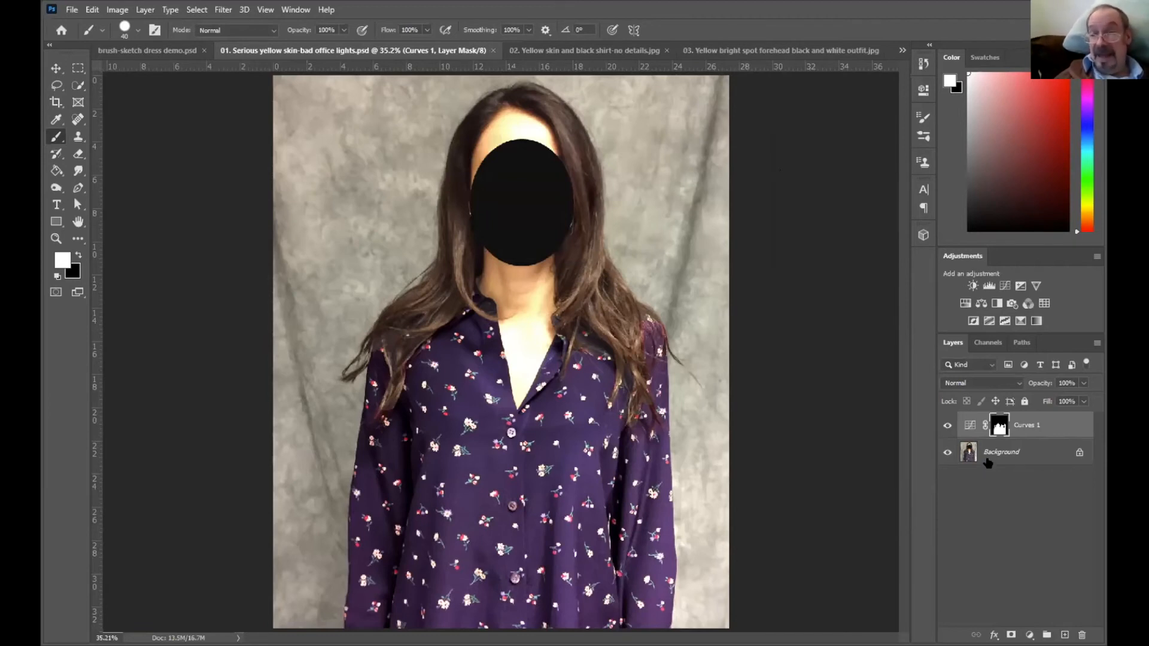
Begin another Save As of the photo on the computer in the PHOTOSHOP FITTING IMAGES folder.
click(72, 10)
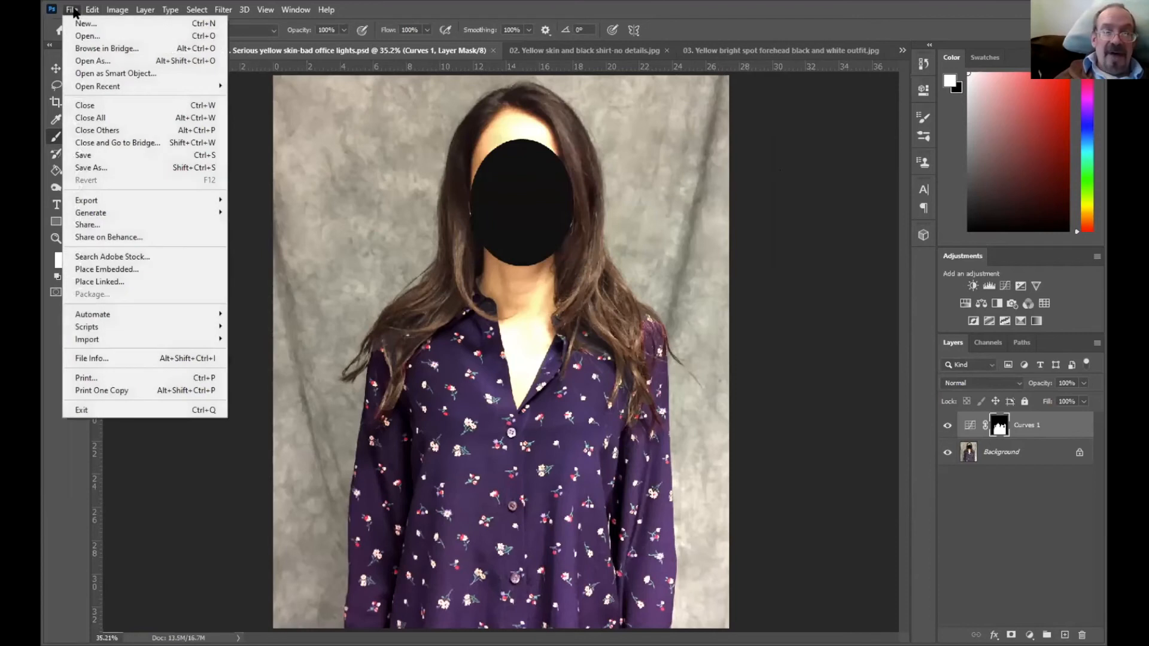
click(139, 170)
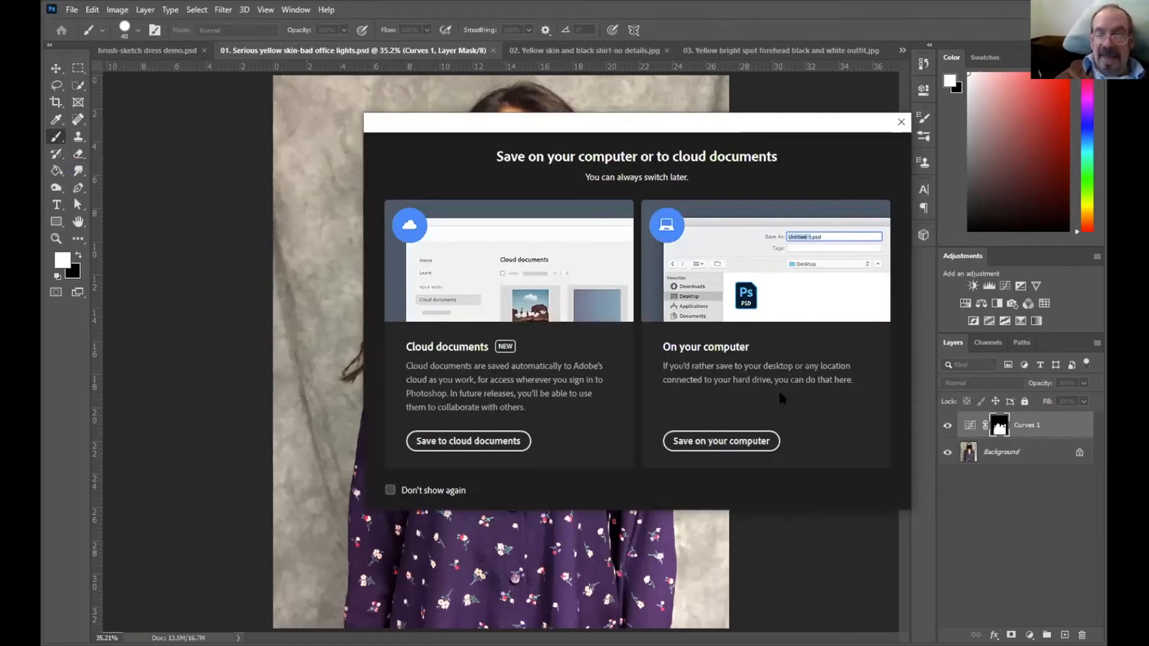
click(754, 440)
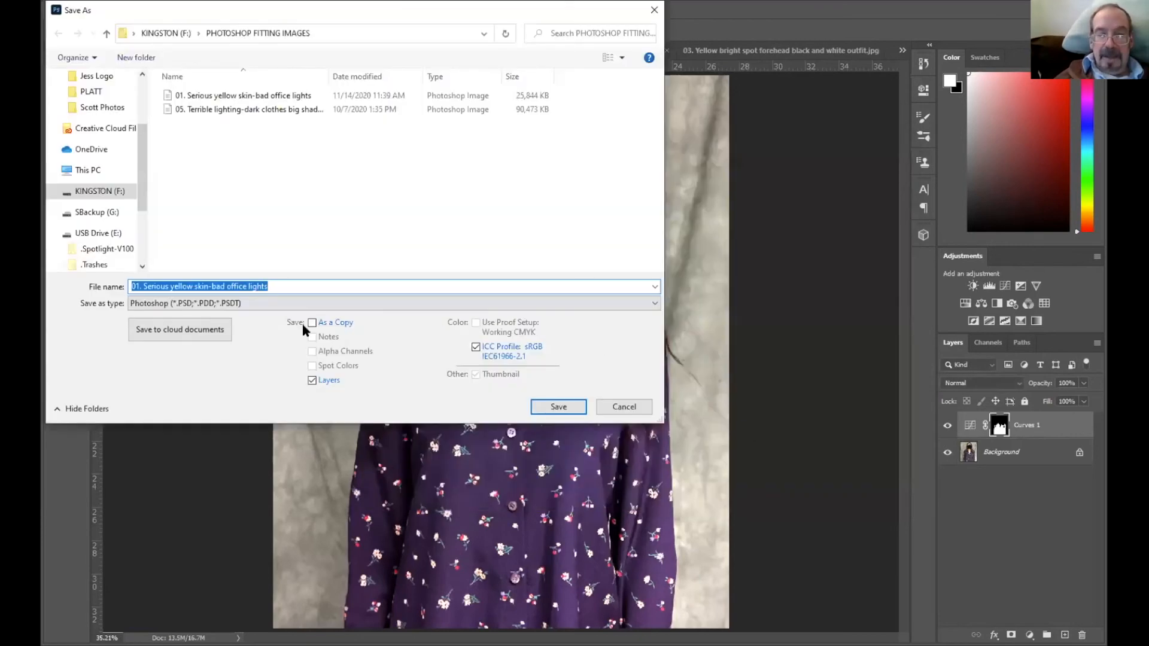
click(236, 304)
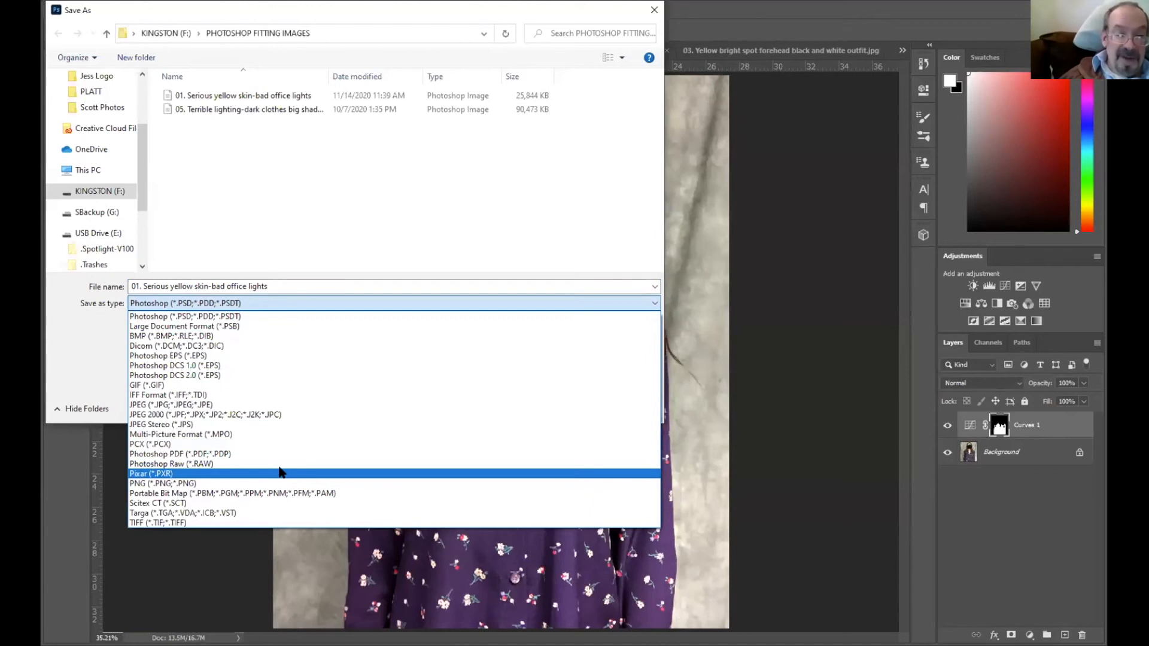
click(260, 405)
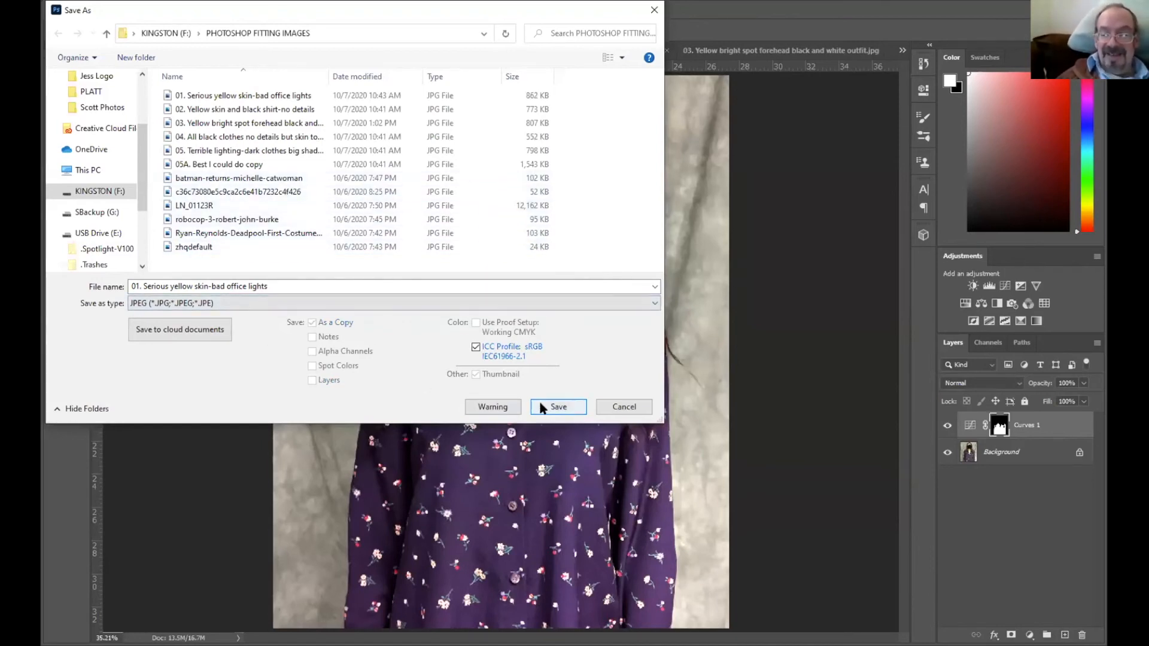
click(298, 286)
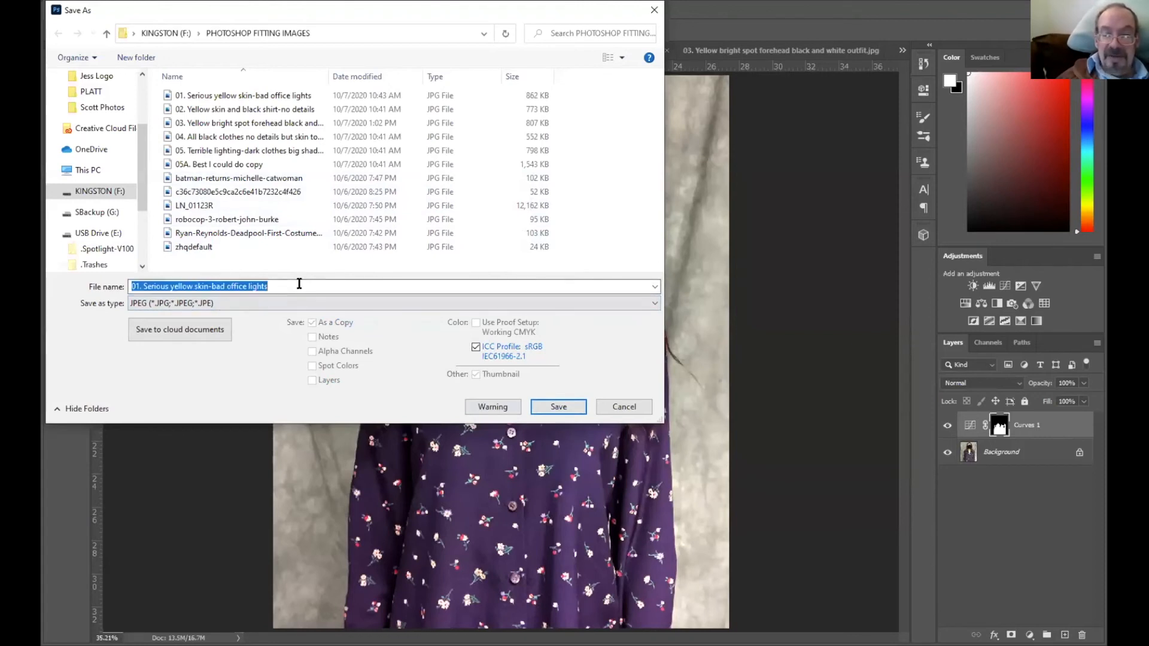
click(299, 286)
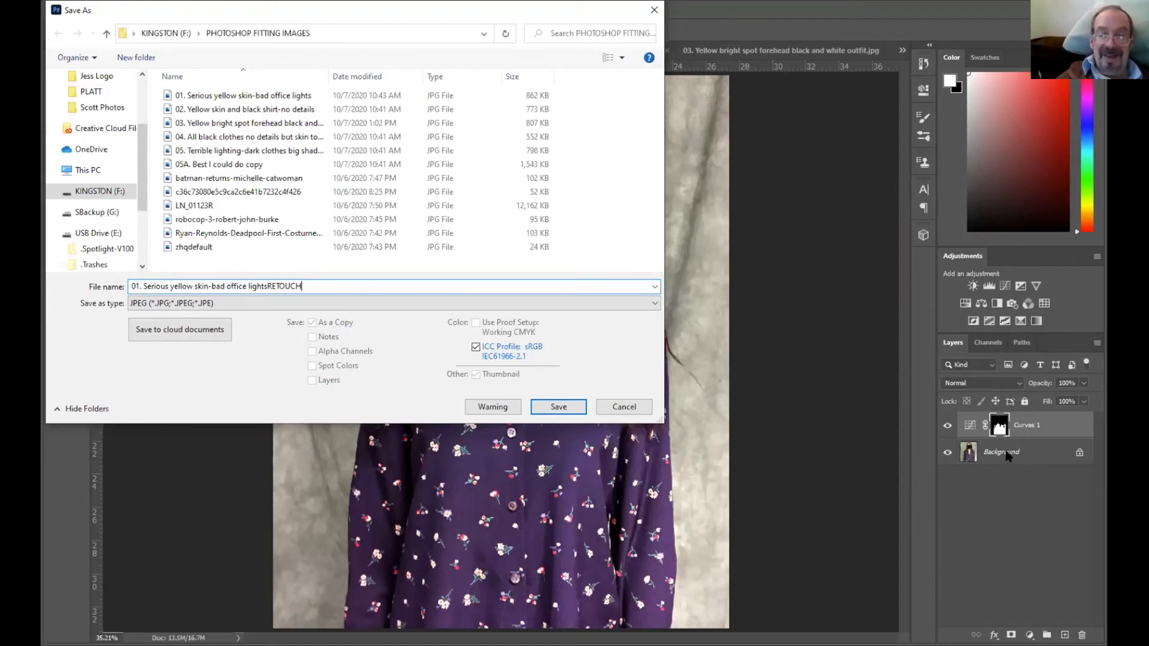
click(629, 409)
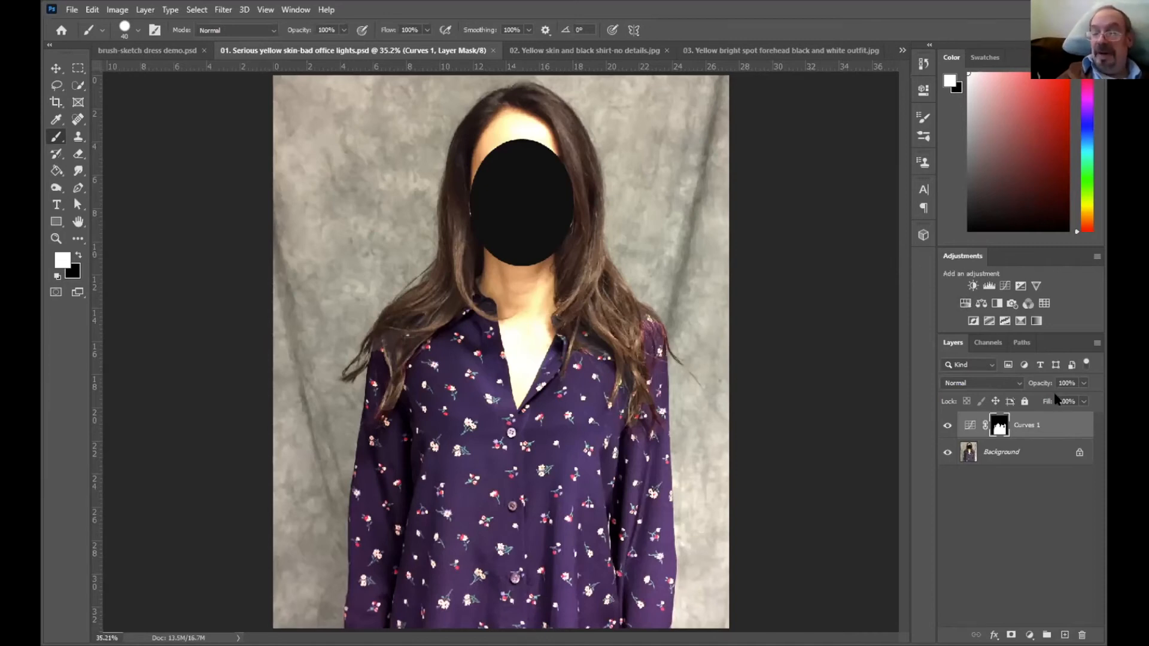
Delete the Curves 1 adjustment layer and duplicate the Background layer.
drag(1029, 431, 1082, 634)
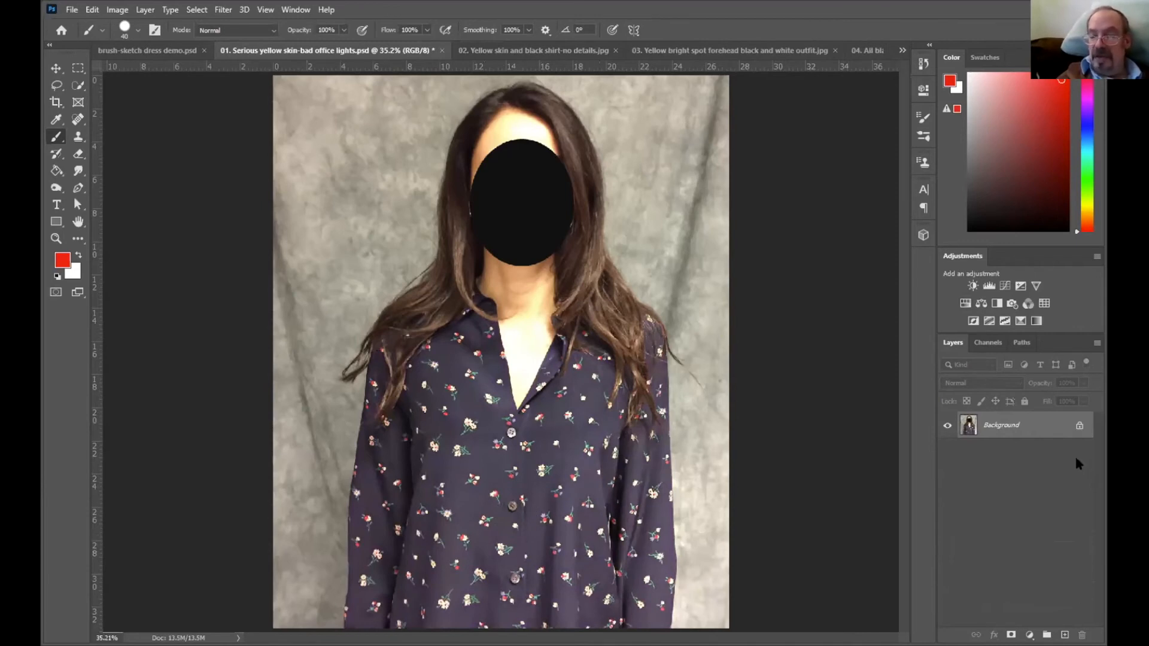
drag(996, 429, 1065, 635)
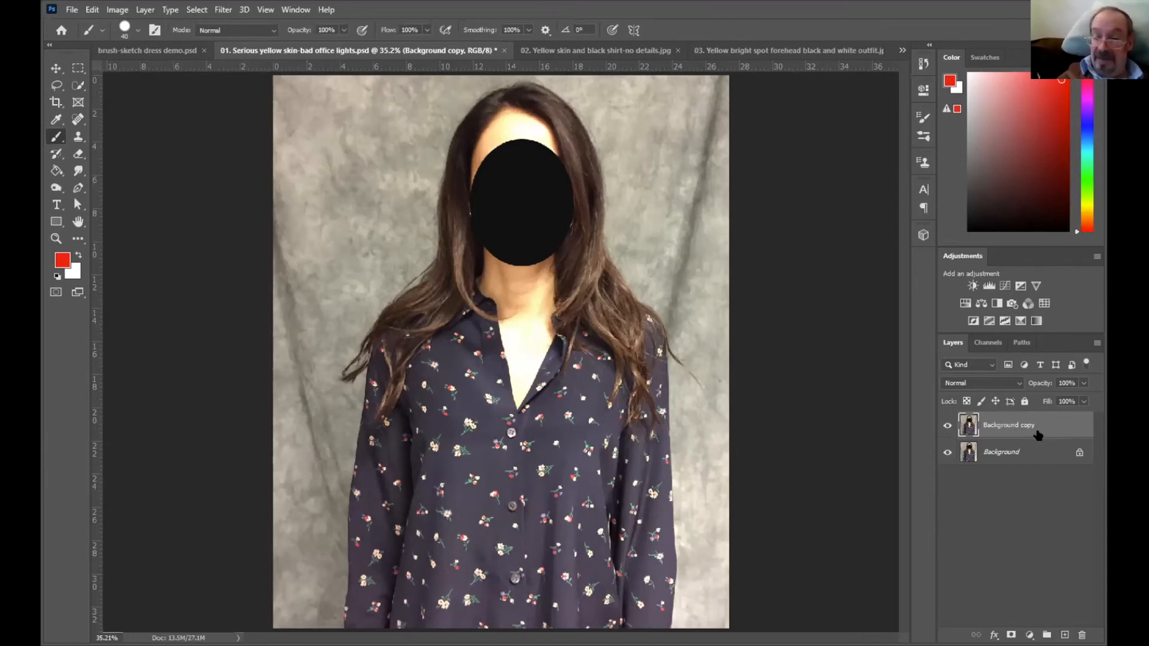
mouse_move(1040, 429)
mouse_down()
mouse_move(1074, 629)
mouse_move(1053, 473)
mouse_move(1017, 426)
mouse_up()
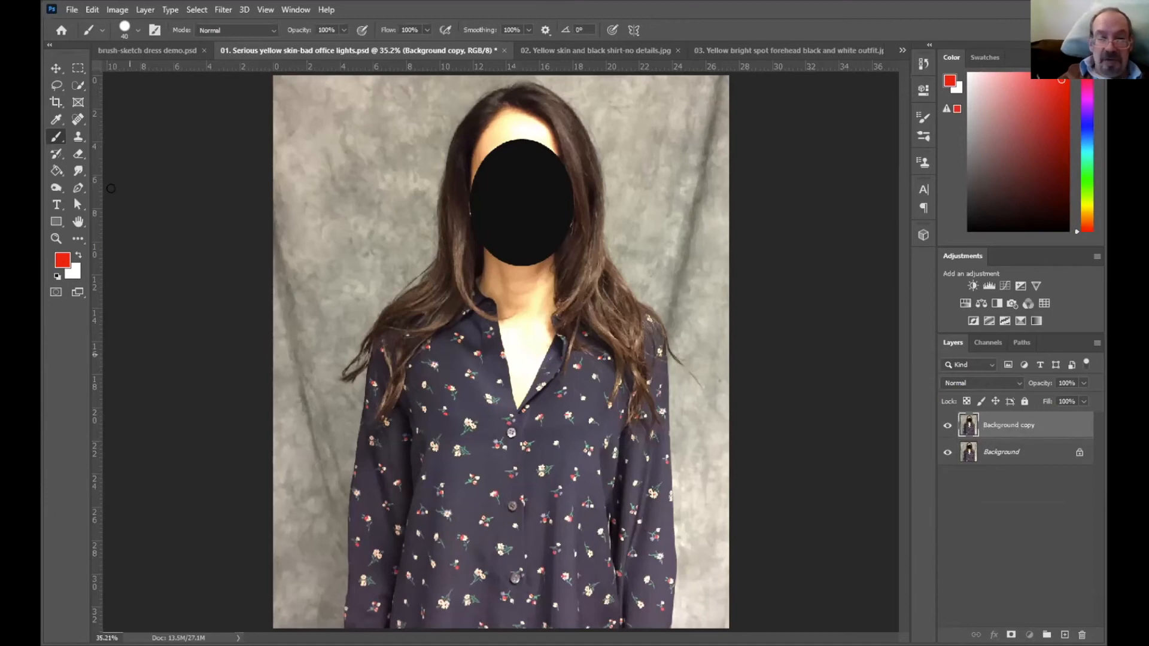
Select the whole floral shirt, from the hem to the shoulders, with the Quick Selection Tool.
click(81, 89)
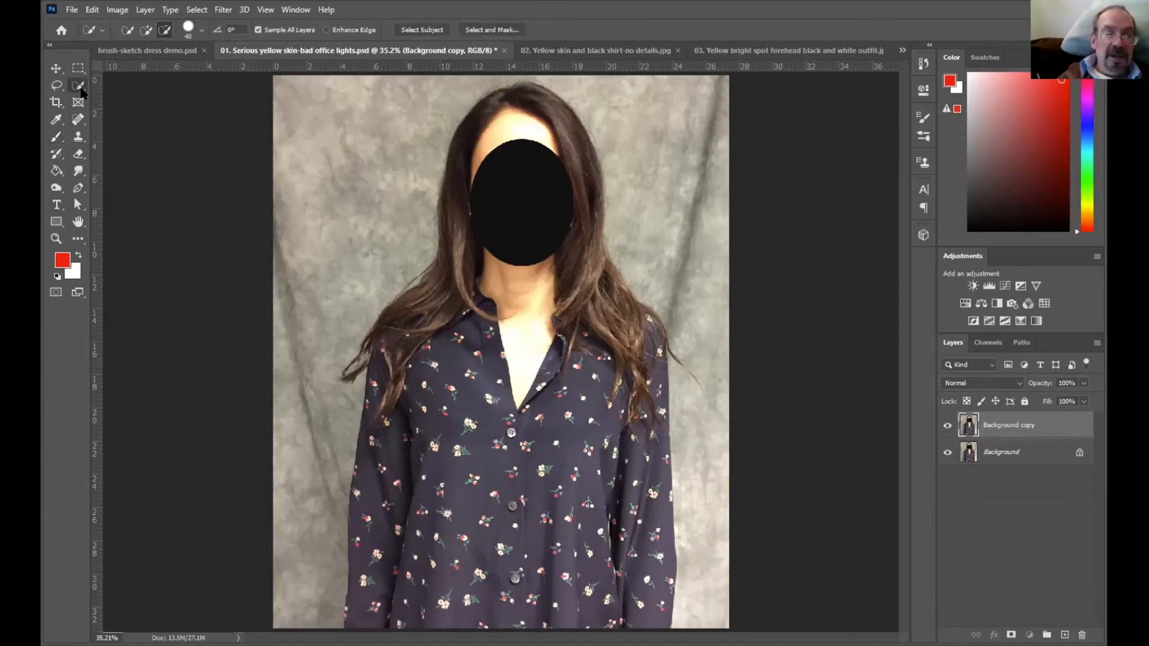
right_click(87, 87)
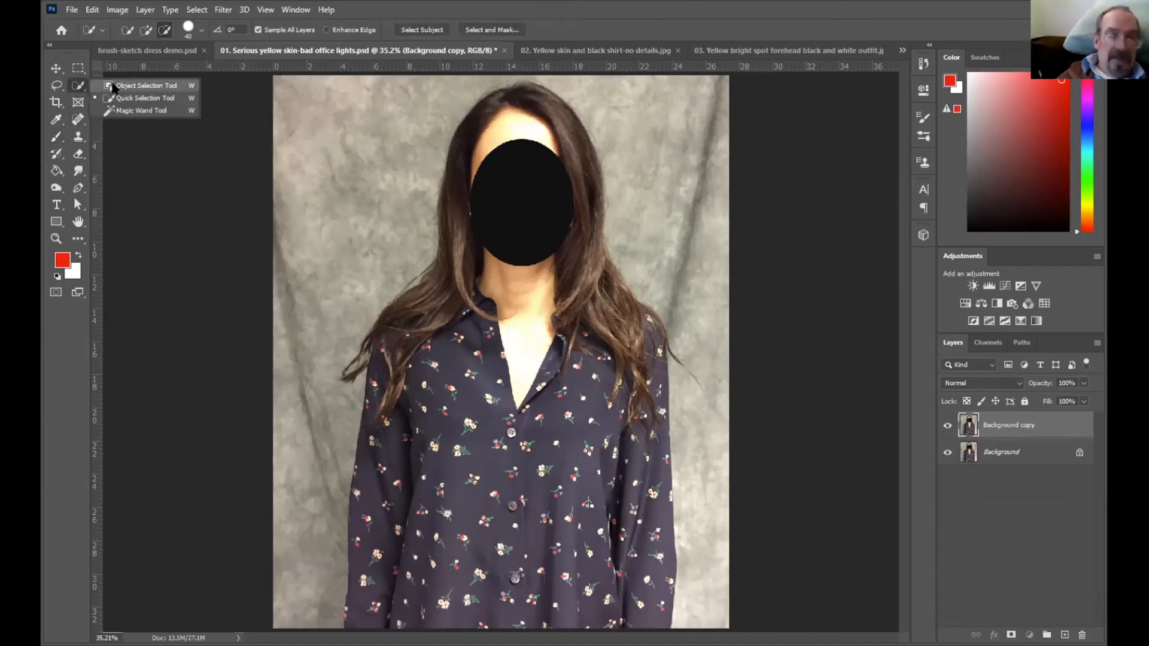
click(173, 97)
mouse_move(372, 621)
mouse_down()
mouse_move(404, 471)
mouse_move(440, 439)
mouse_move(508, 452)
mouse_move(519, 496)
mouse_move(538, 507)
mouse_move(585, 492)
mouse_move(607, 466)
mouse_move(634, 492)
mouse_up()
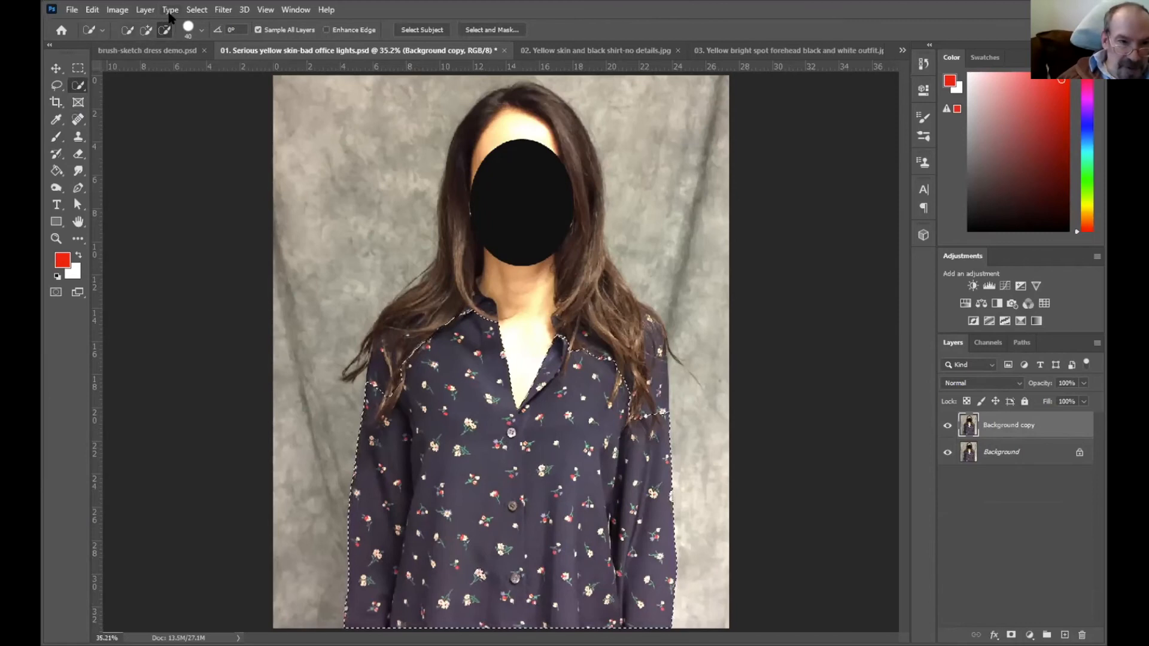
click(197, 9)
click(197, 37)
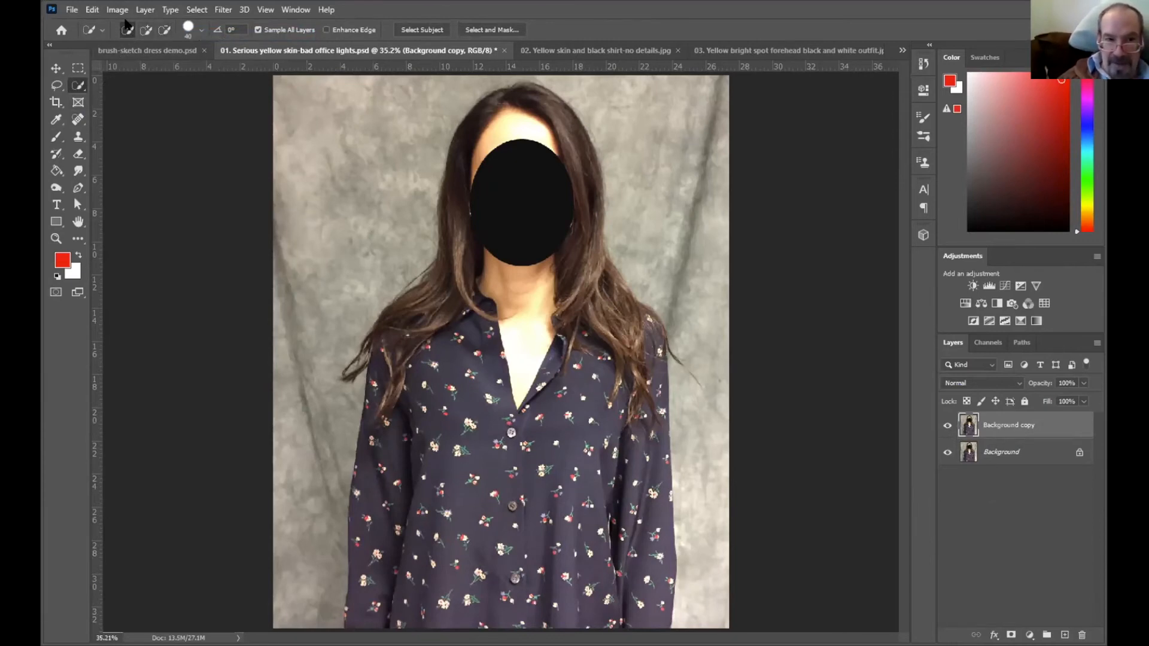
mouse_move(438, 357)
mouse_down()
mouse_move(442, 406)
mouse_move(412, 429)
mouse_move(491, 548)
mouse_move(627, 589)
mouse_move(630, 440)
mouse_move(651, 364)
mouse_up()
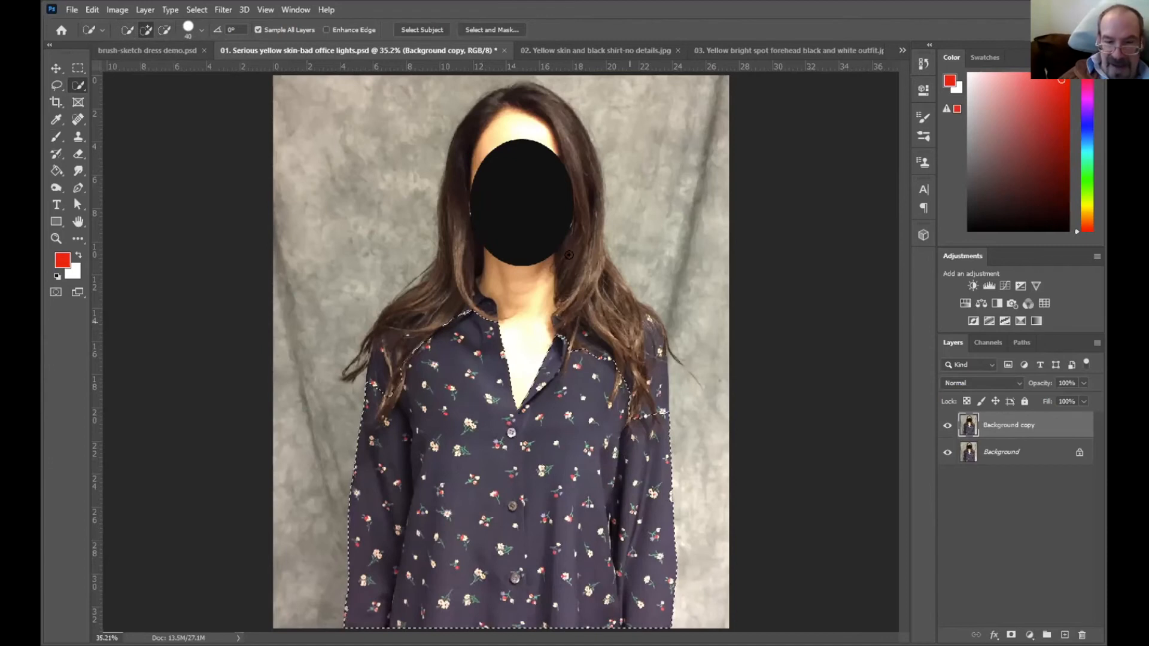
mouse_move(639, 393)
mouse_down()
mouse_move(650, 394)
mouse_move(647, 414)
mouse_move(650, 377)
mouse_up()
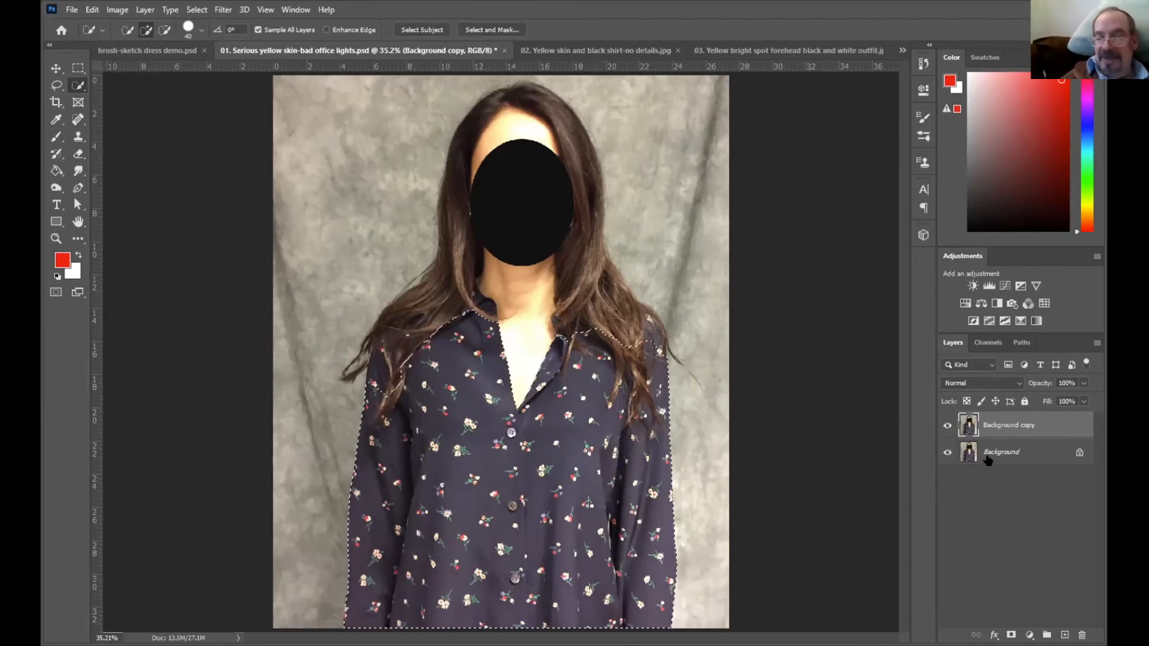
Try a direct Hue/Saturation hue shift of +14 on the selected shirt of the Background copy and reset the values.
click(120, 10)
mouse_move(137, 46)
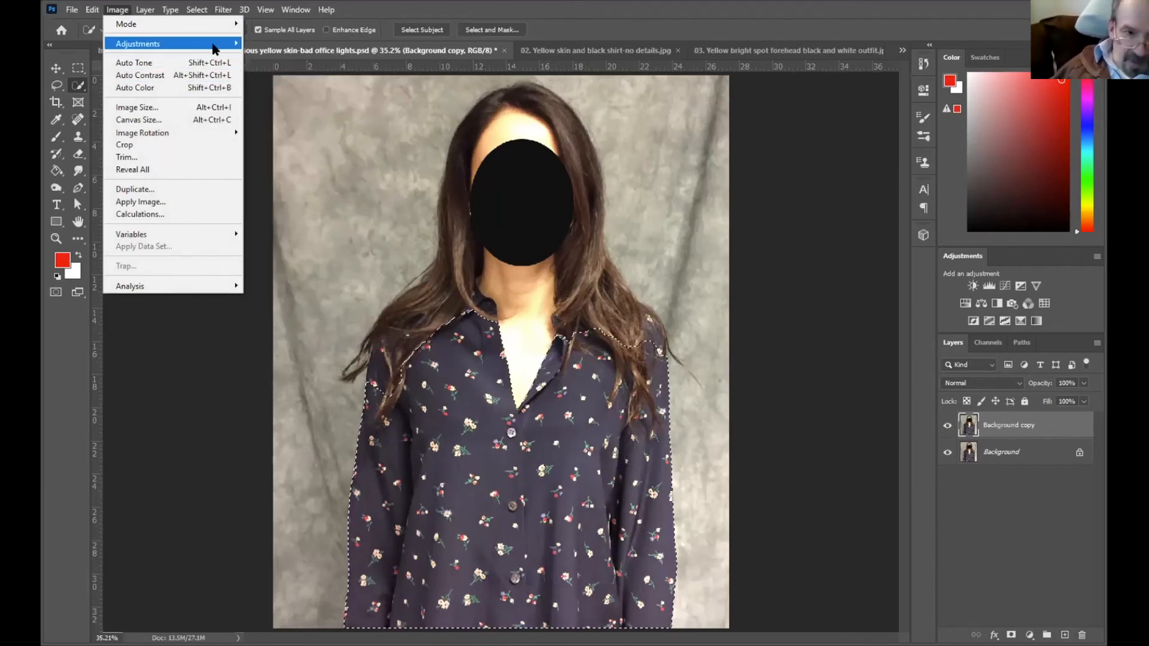
mouse_move(217, 44)
click(284, 113)
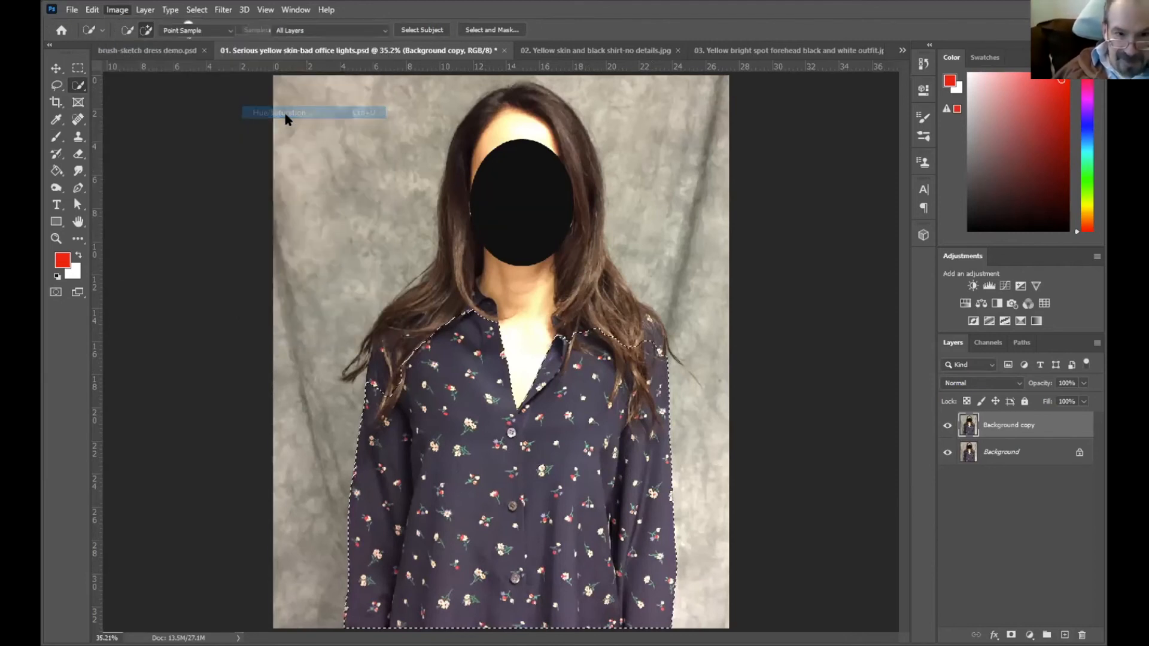
mouse_move(754, 168)
mouse_down()
mouse_move(827, 166)
mouse_move(675, 169)
mouse_move(797, 166)
mouse_move(762, 168)
mouse_up()
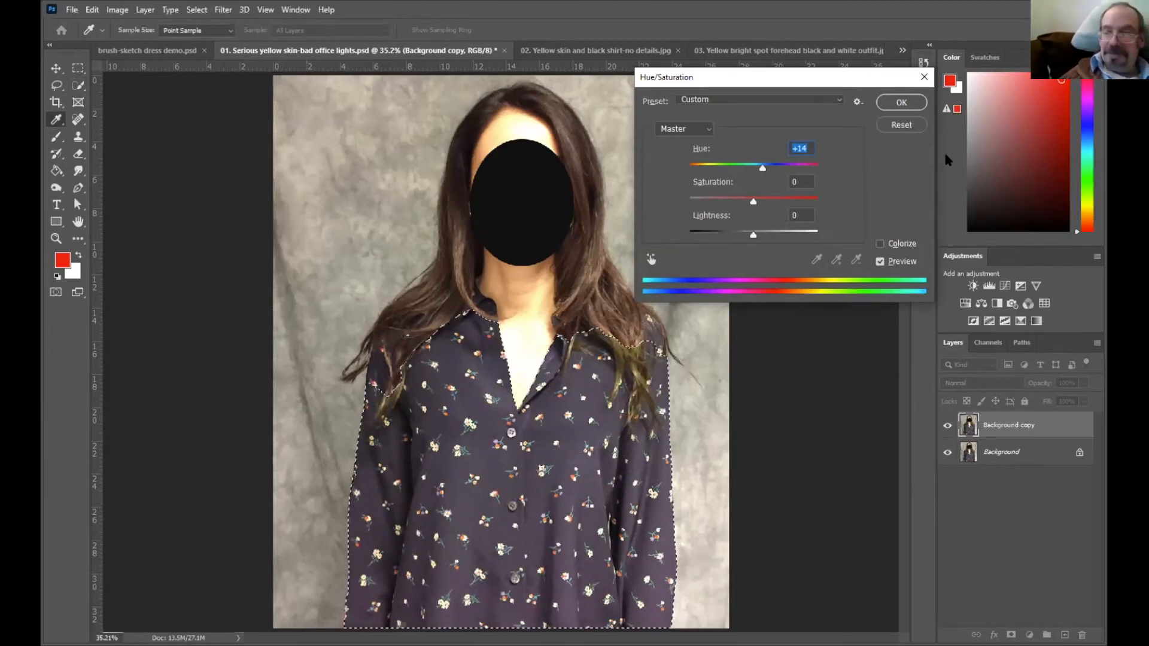
key(alt)
alt+click(903, 129)
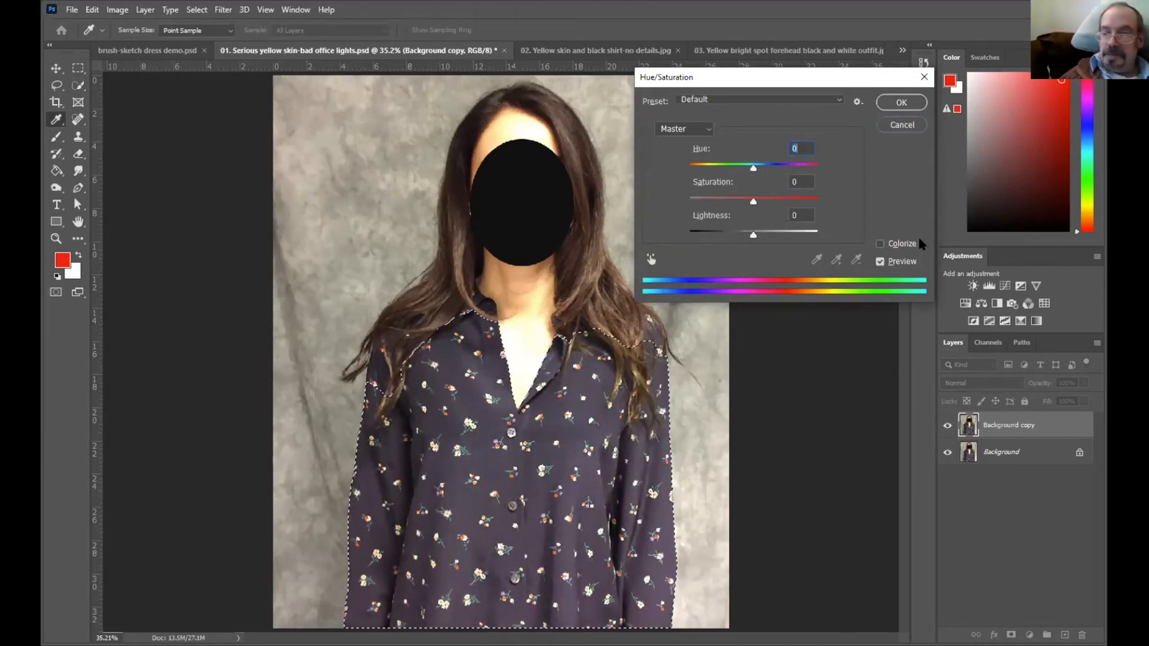
Colorize the selected shirt on the Background copy with hue 189, saturation 74 and lightness -6, and apply the adjustment.
click(880, 262)
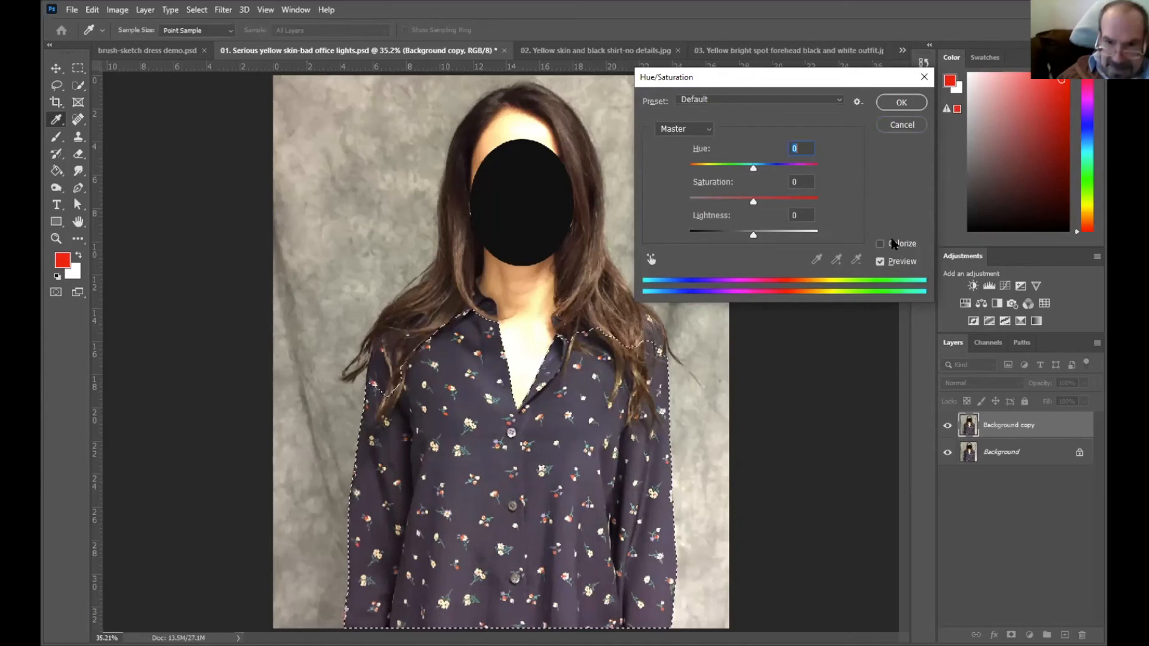
click(880, 243)
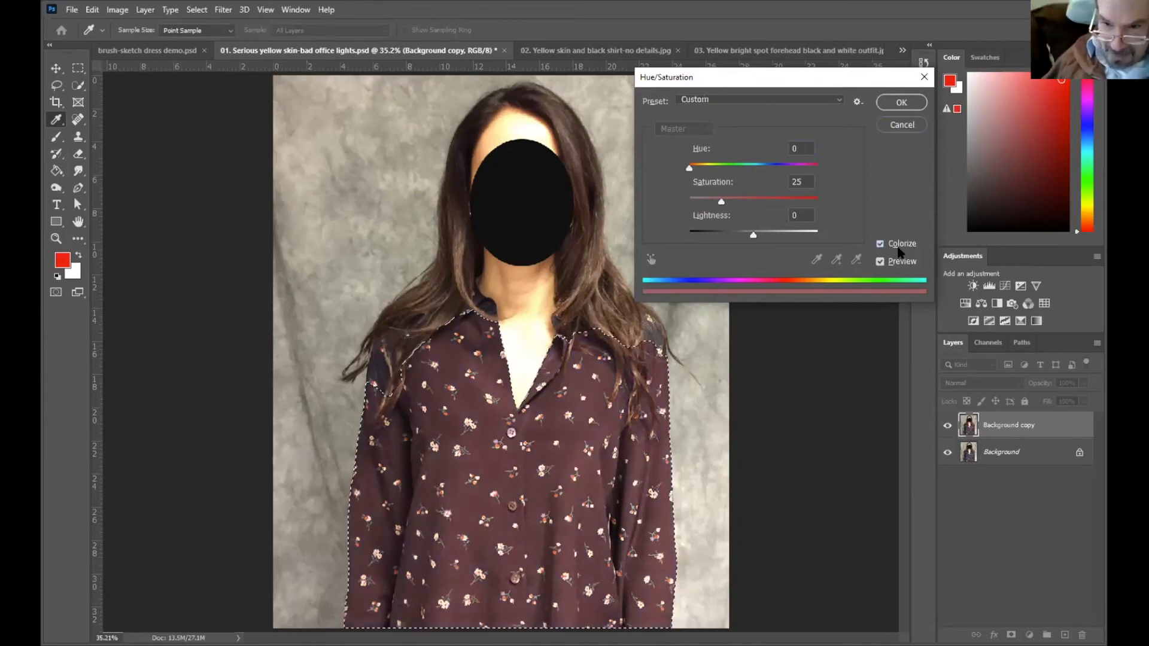
drag(689, 169, 786, 169)
click(755, 168)
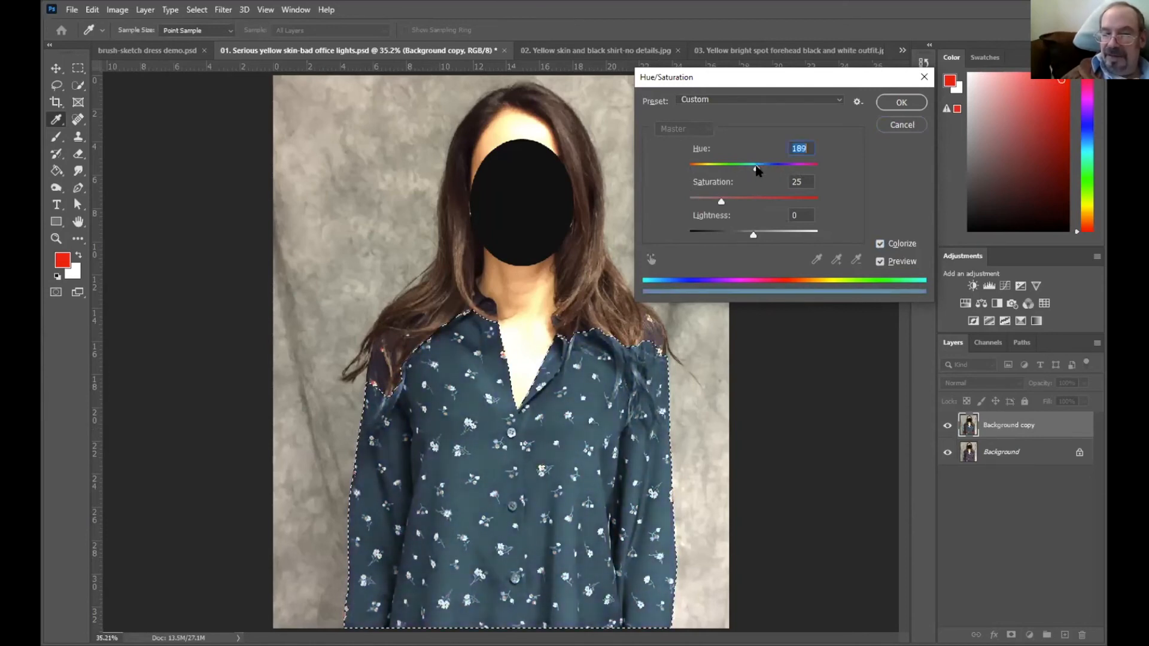
drag(721, 201, 783, 196)
mouse_move(753, 235)
mouse_down()
mouse_move(768, 235)
mouse_move(749, 236)
mouse_up()
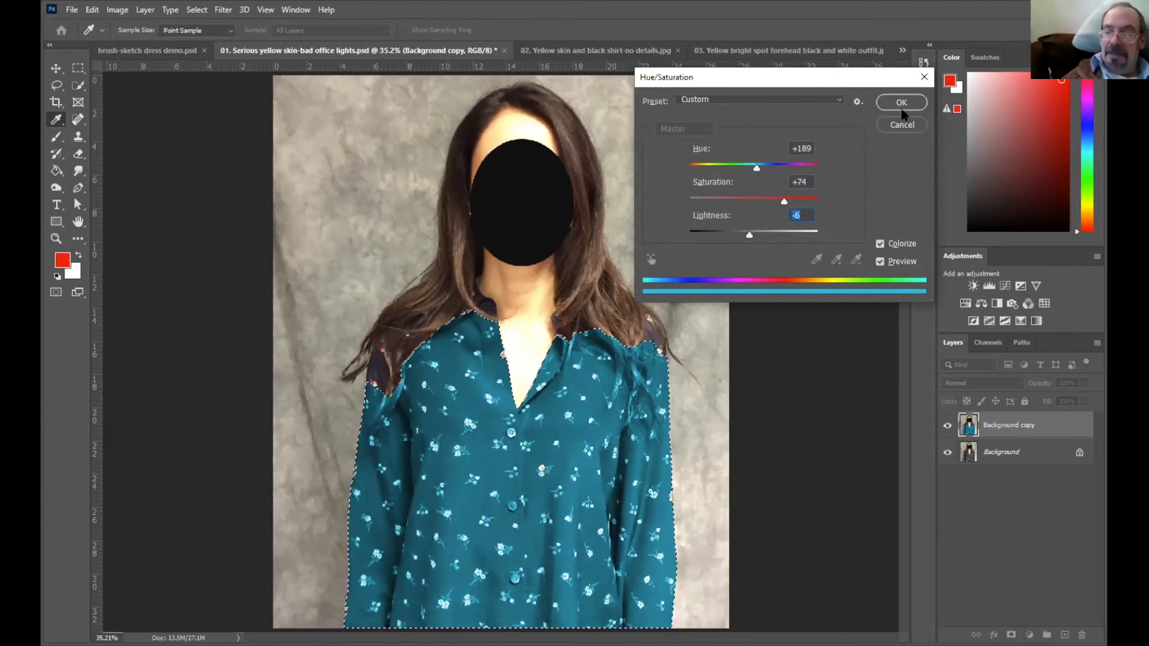
click(899, 106)
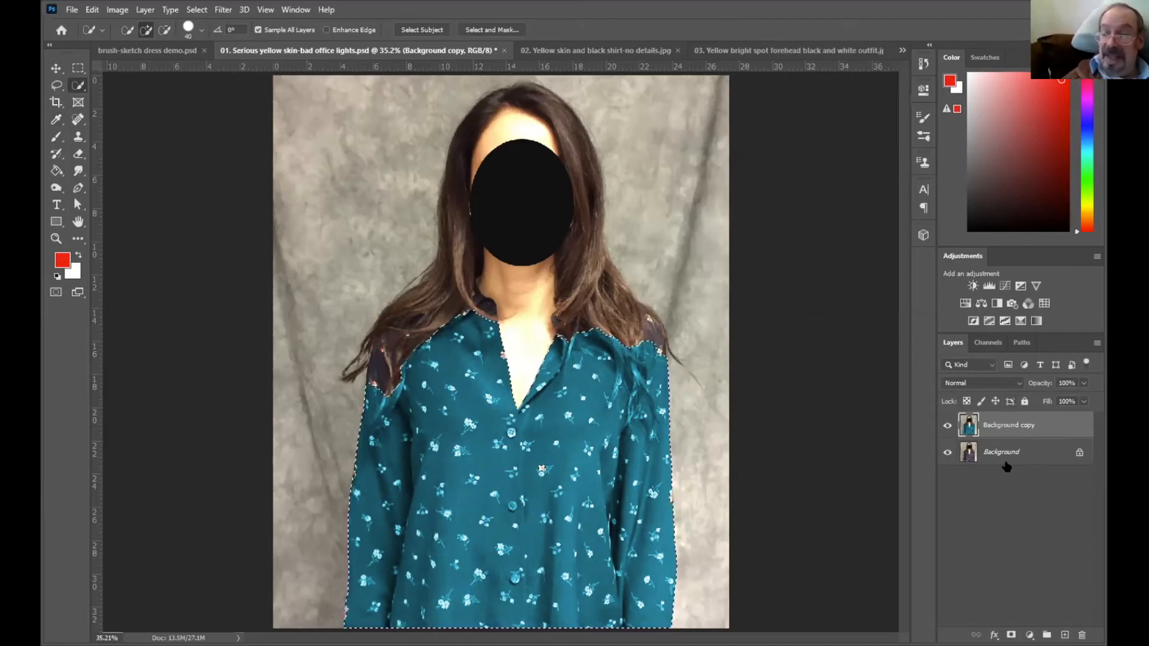
Hide the Background copy to compare the original, and delete that copy, leaving the Background layer selected.
click(947, 429)
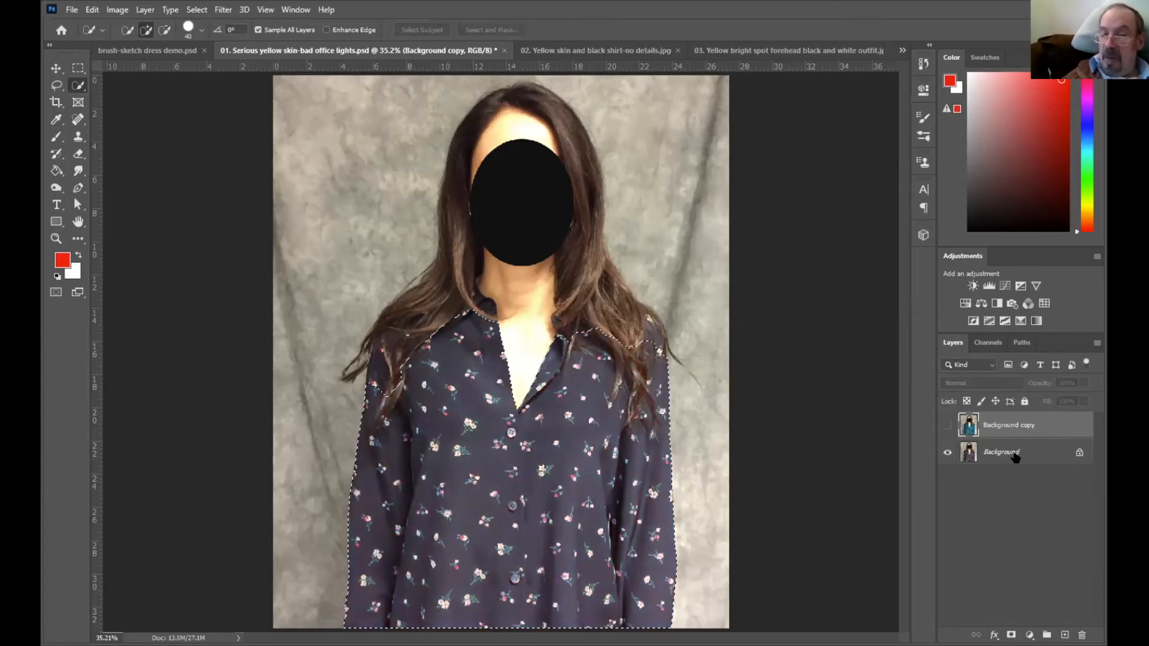
click(1016, 457)
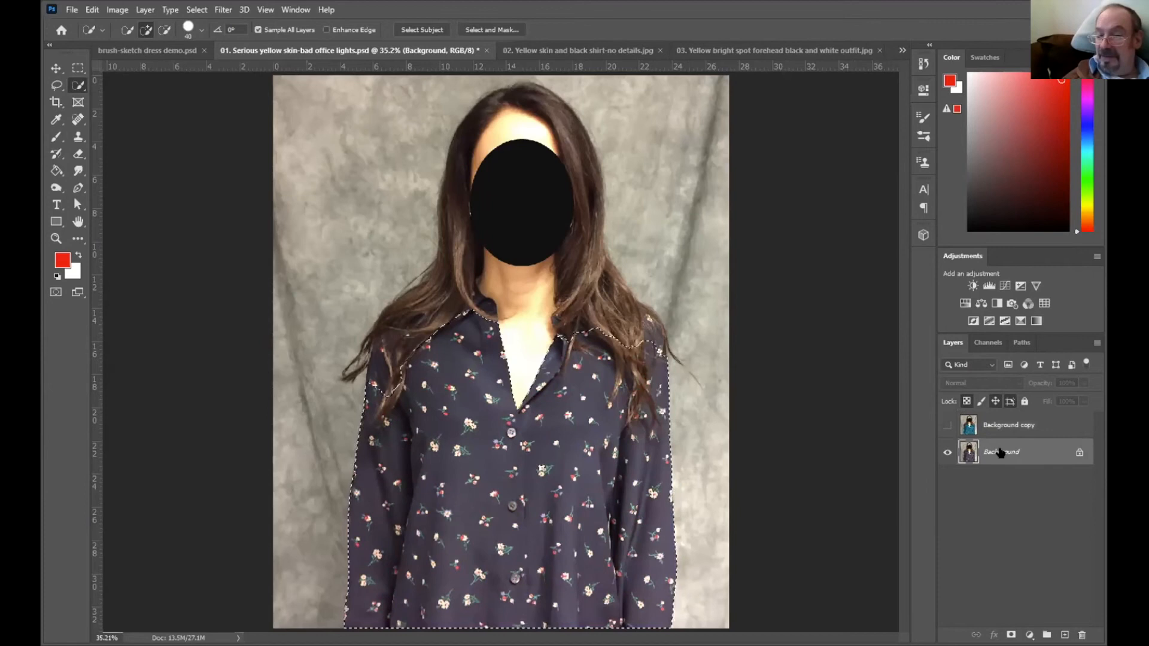
drag(1021, 427, 1081, 635)
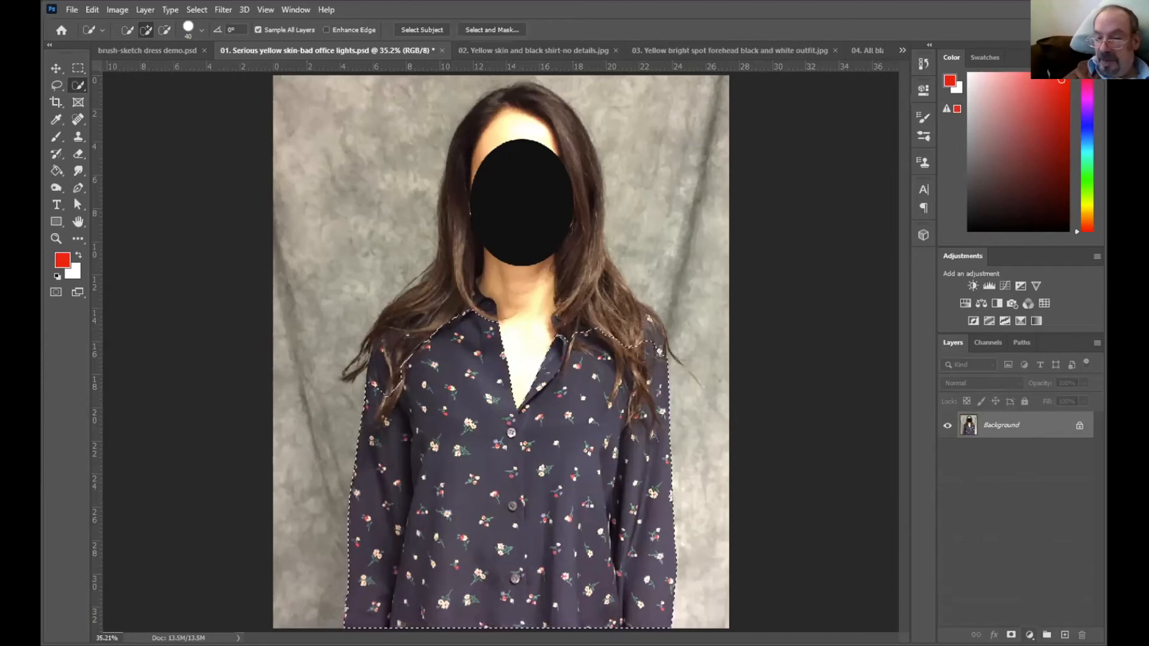
Add a Hue/Saturation adjustment layer for the selected shirt and colorize it with hue 289, saturation 54 and lightness -17.
click(1030, 634)
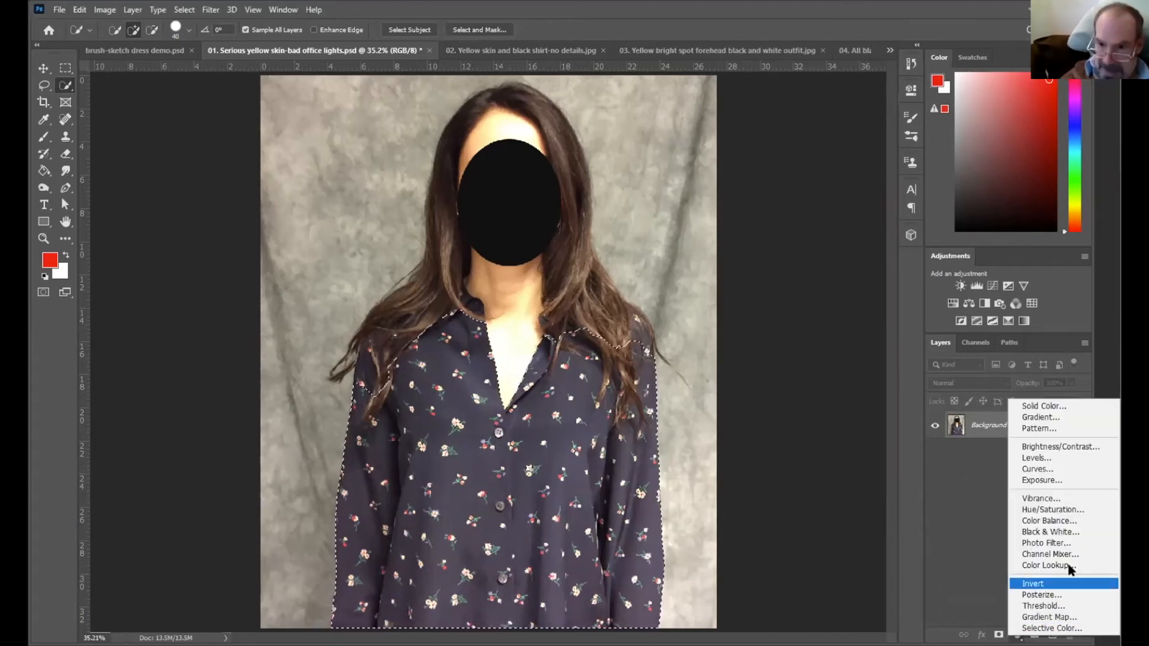
click(1066, 510)
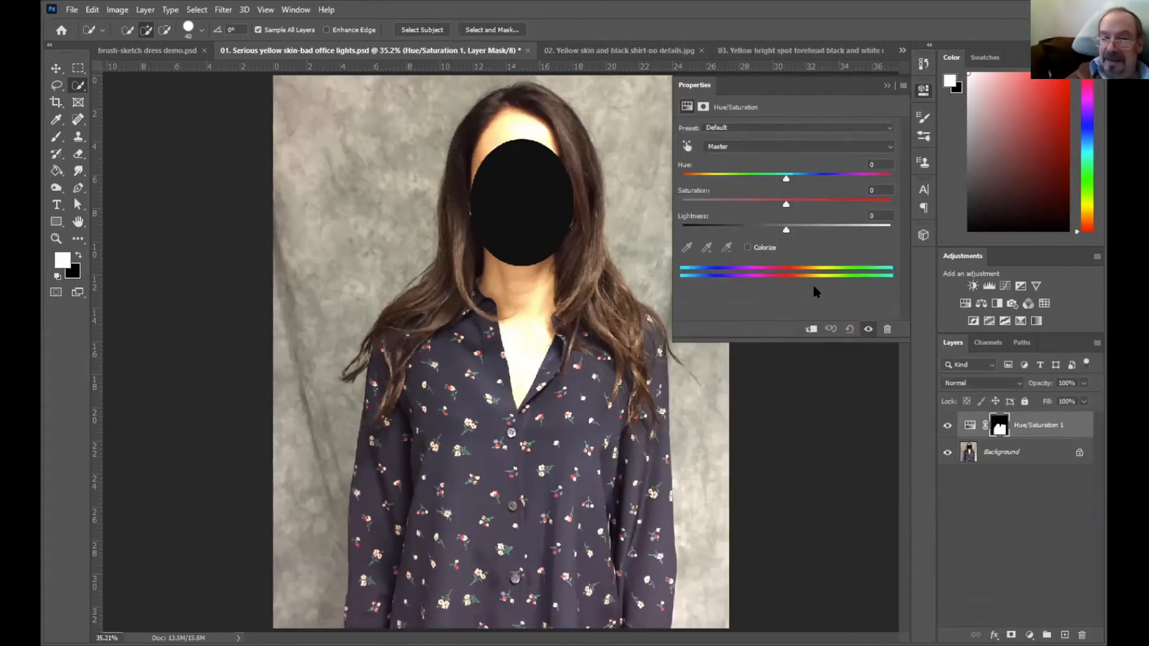
click(746, 247)
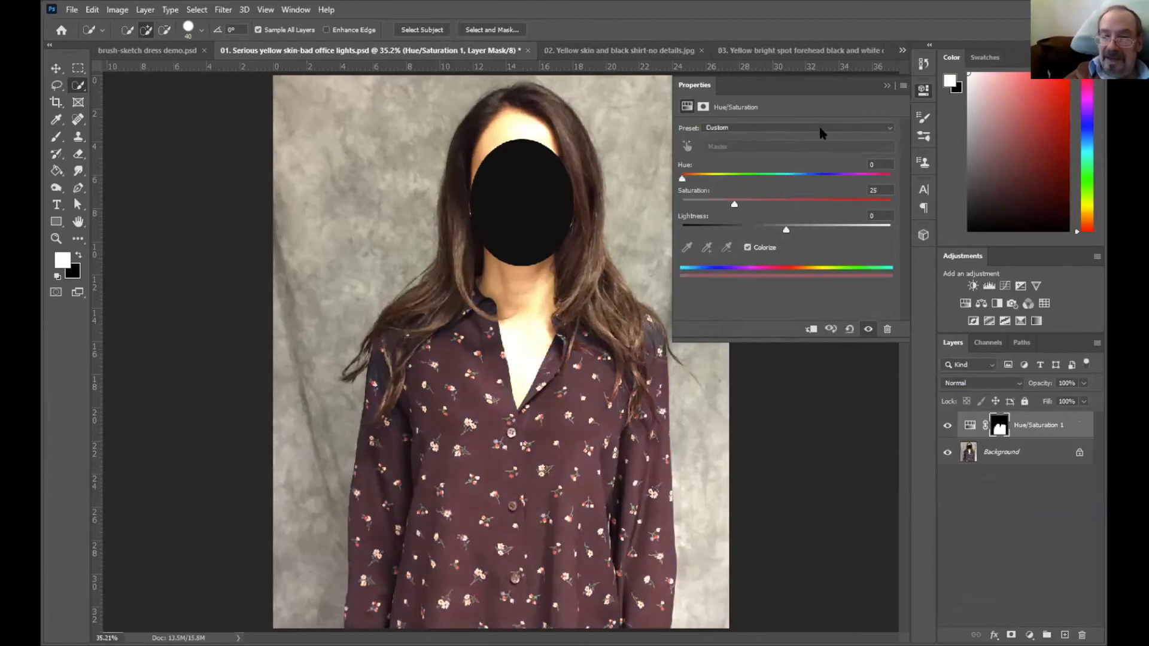
drag(681, 178, 850, 174)
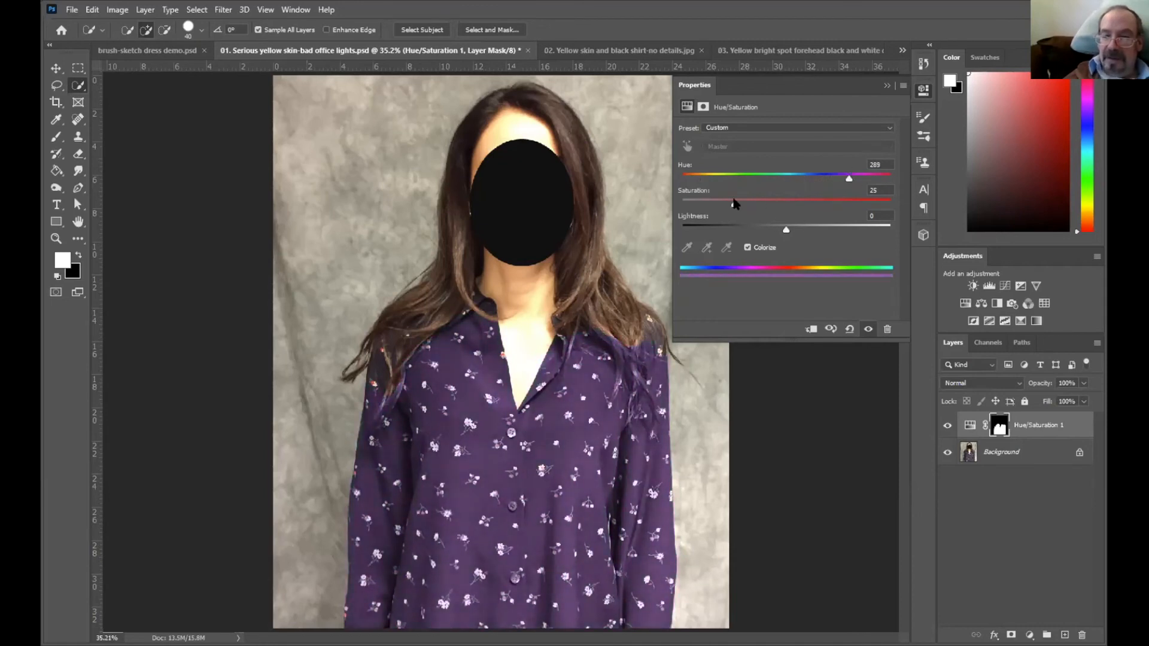
drag(781, 201, 774, 231)
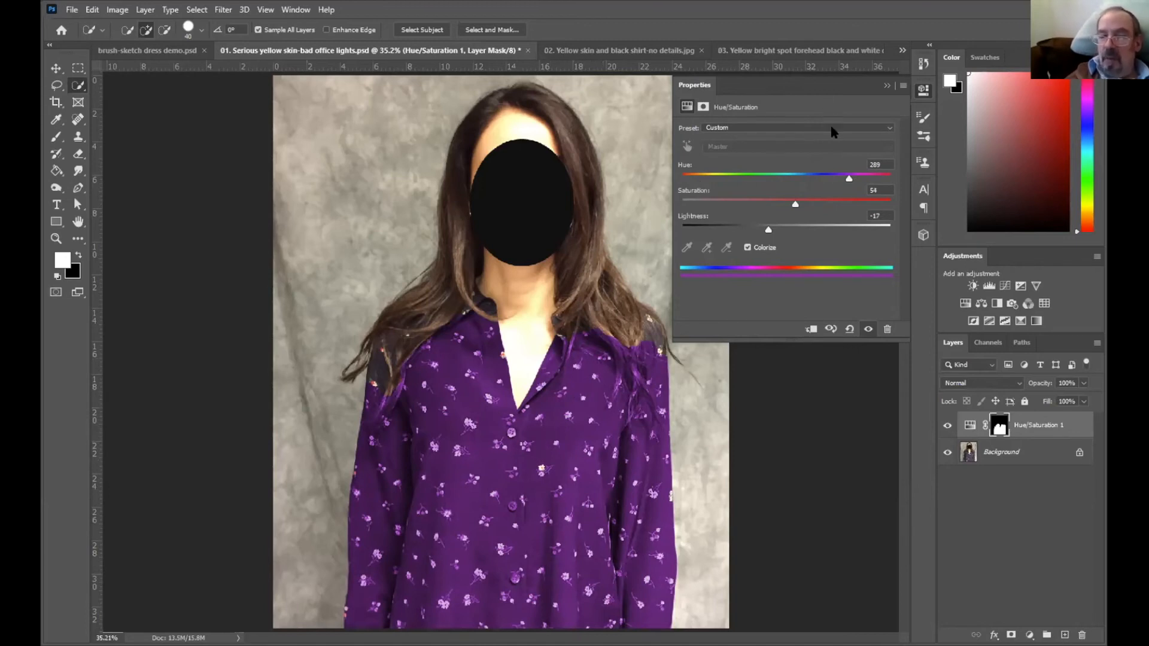
Turn off Colorize on the Hue/Saturation layer, try different hues, and set hue to -52 and saturation to +35.
click(747, 247)
drag(786, 179, 739, 179)
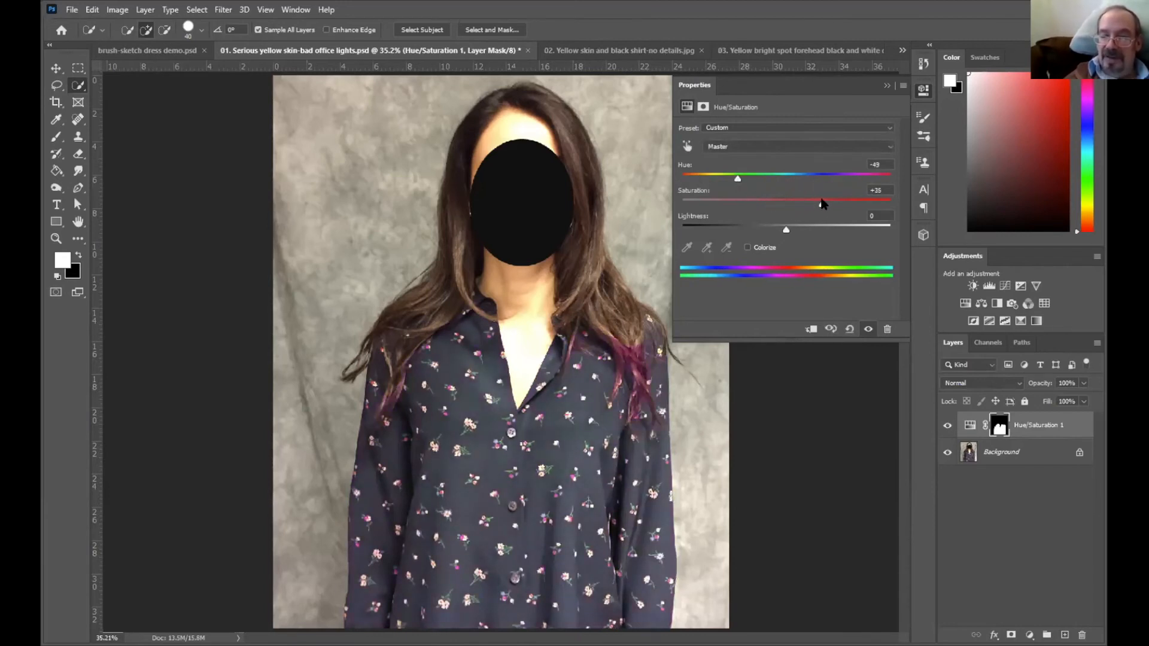
drag(738, 179, 862, 177)
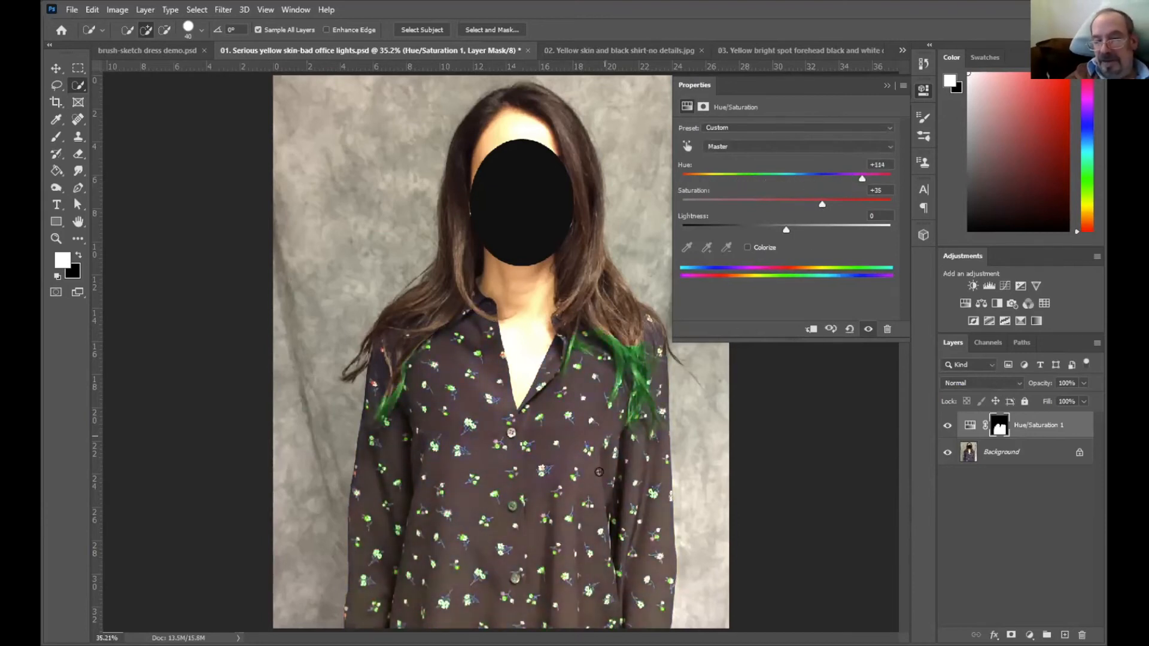
drag(862, 178, 757, 184)
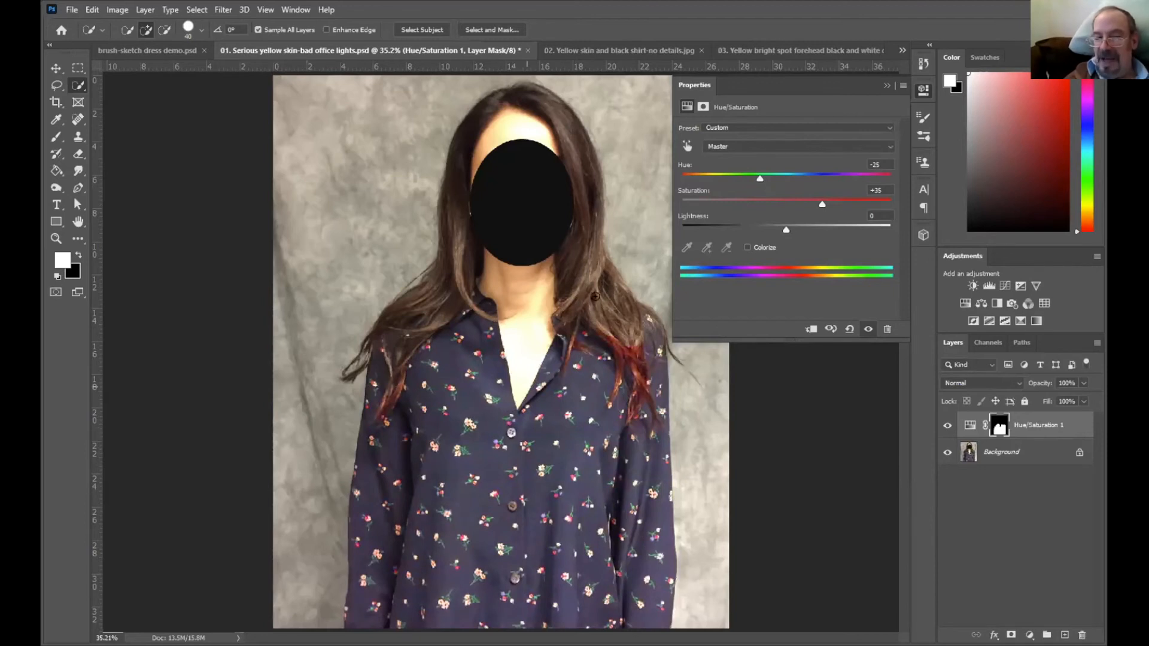
drag(758, 184, 737, 188)
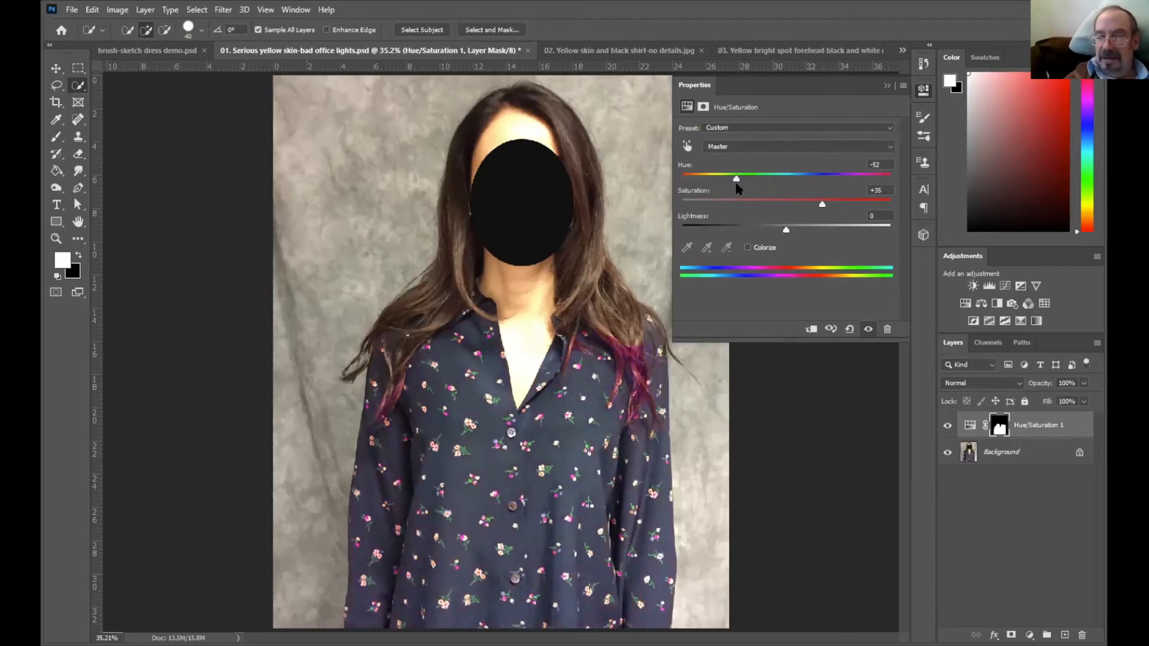
Turn Colorize back on for the shirt's Hue/Saturation adjustment layer.
click(748, 247)
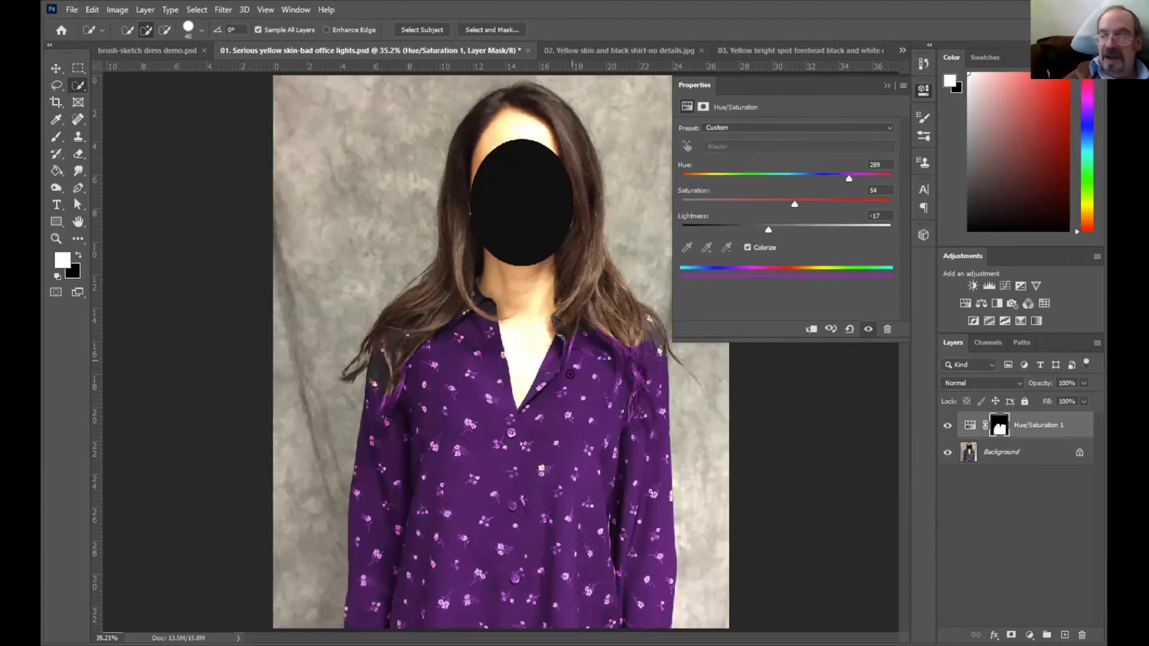
click(887, 87)
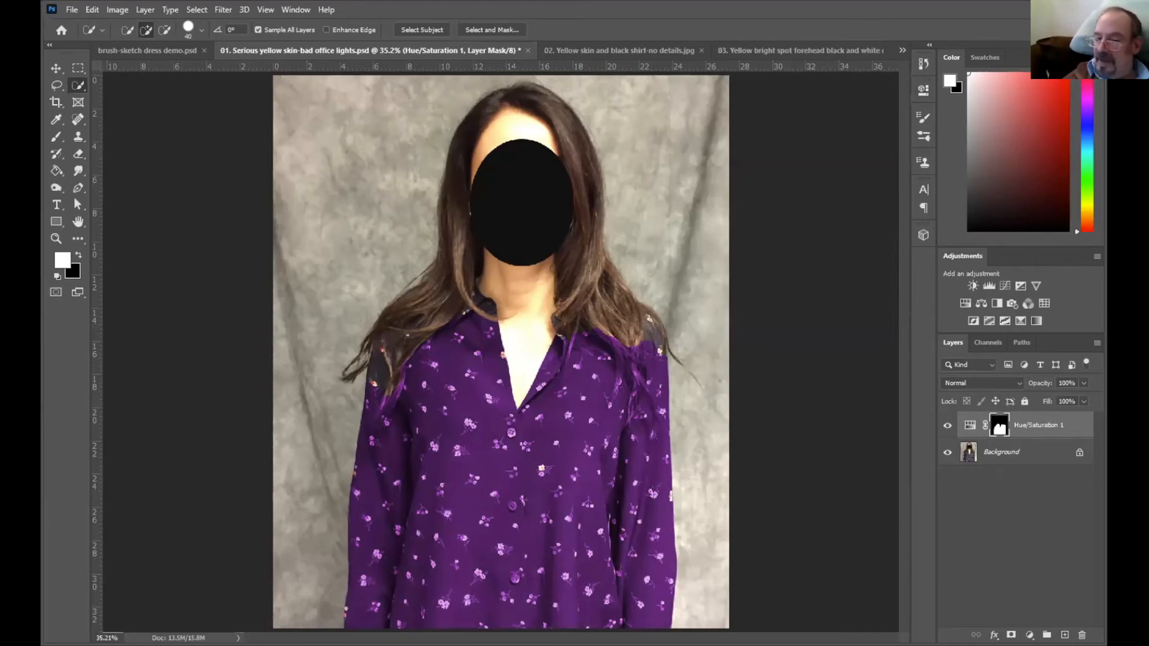
click(1029, 635)
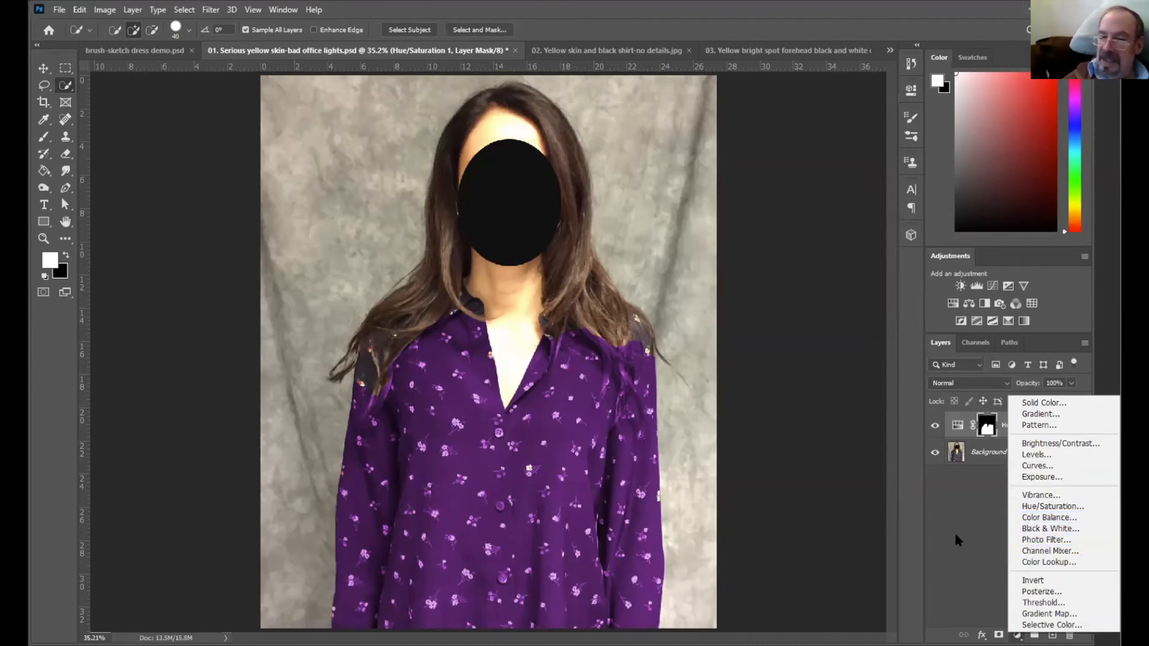
click(972, 465)
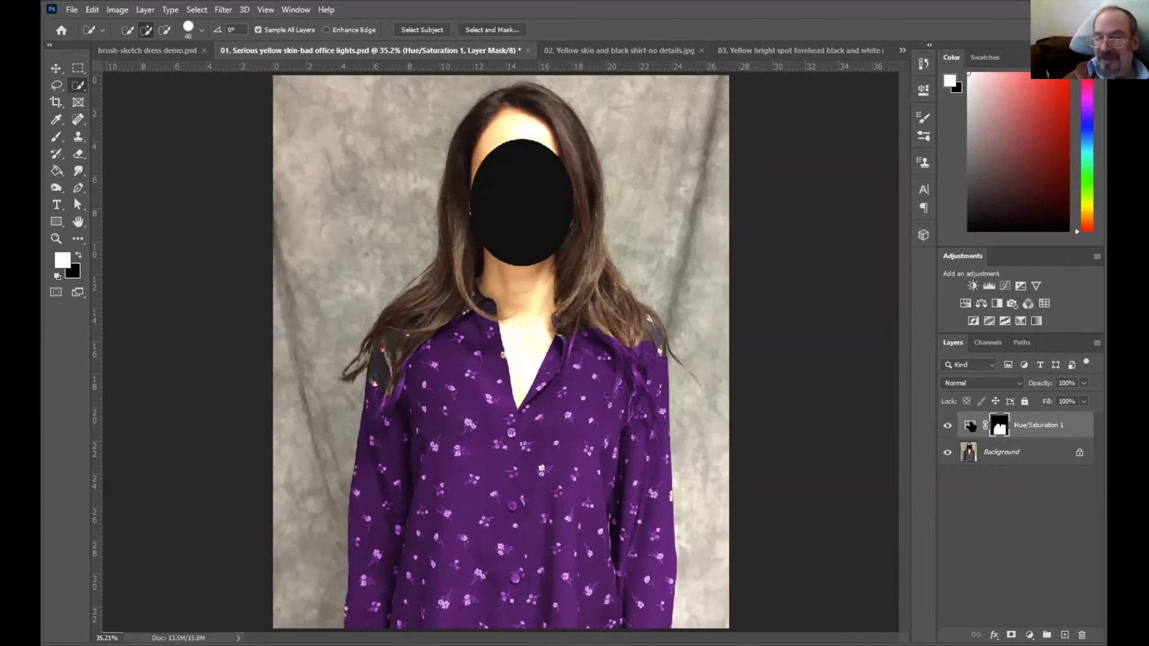
Toggle the Hue/Saturation layer's visibility to compare with the original, and delete that adjustment layer.
click(947, 426)
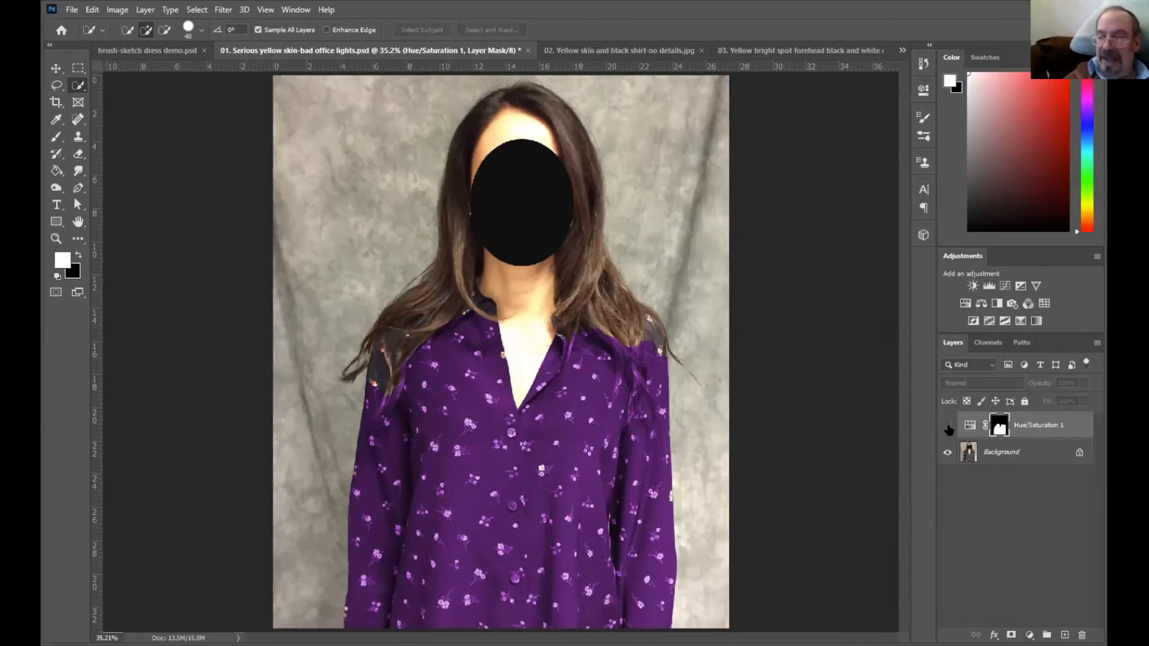
click(947, 426)
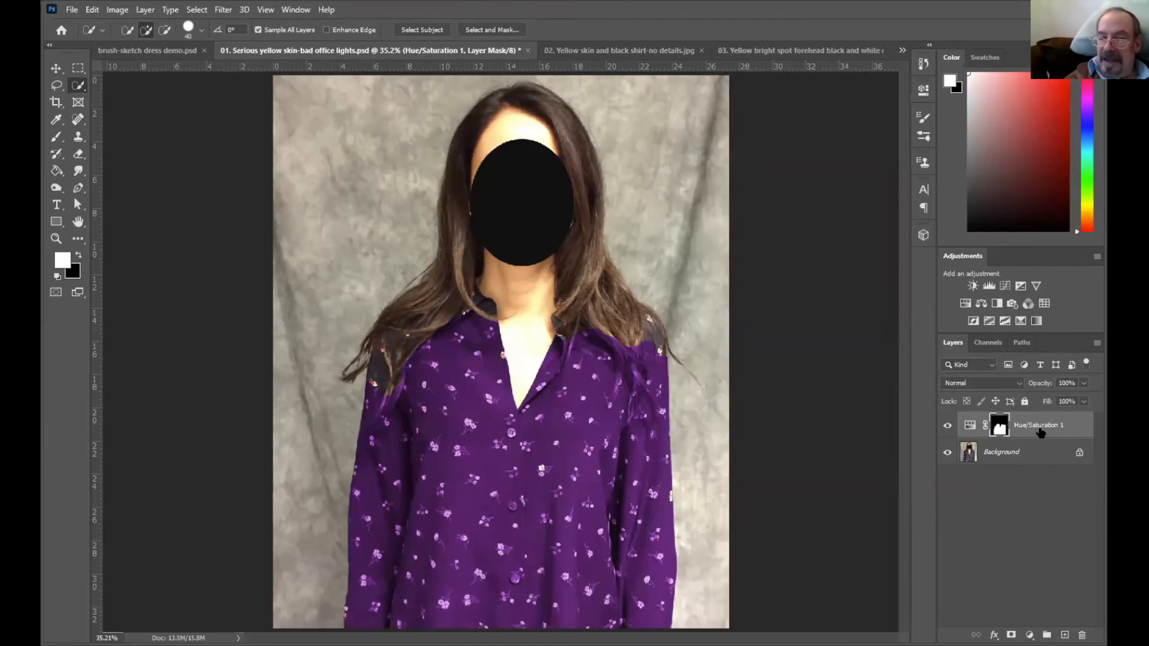
drag(1049, 439, 1082, 635)
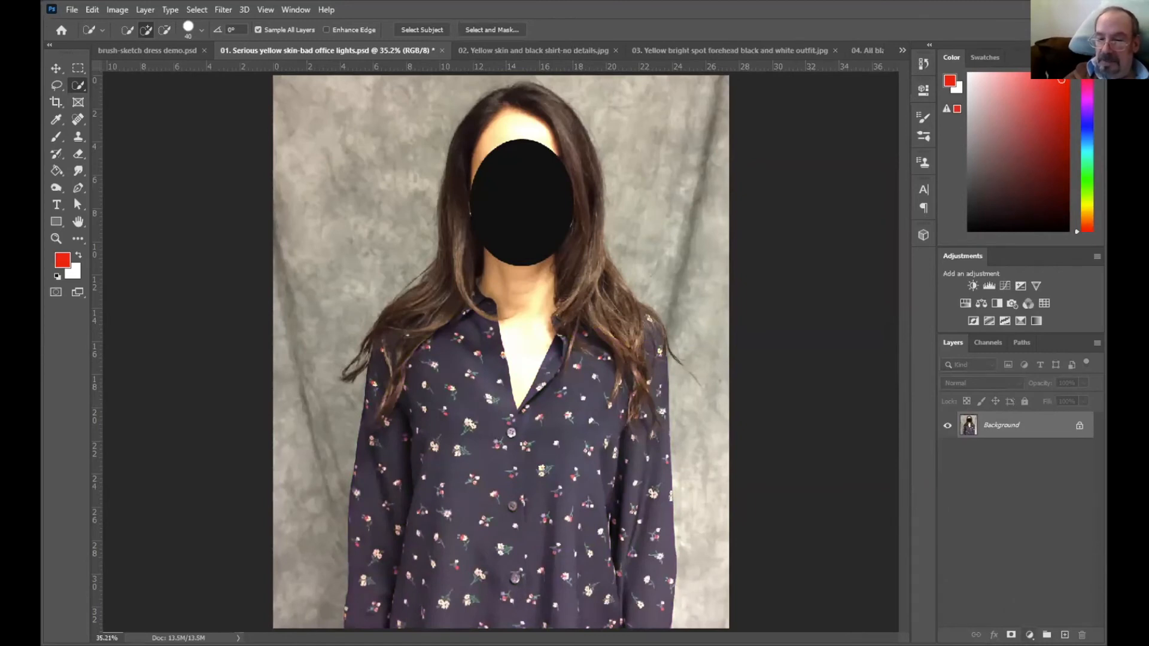
click(1029, 635)
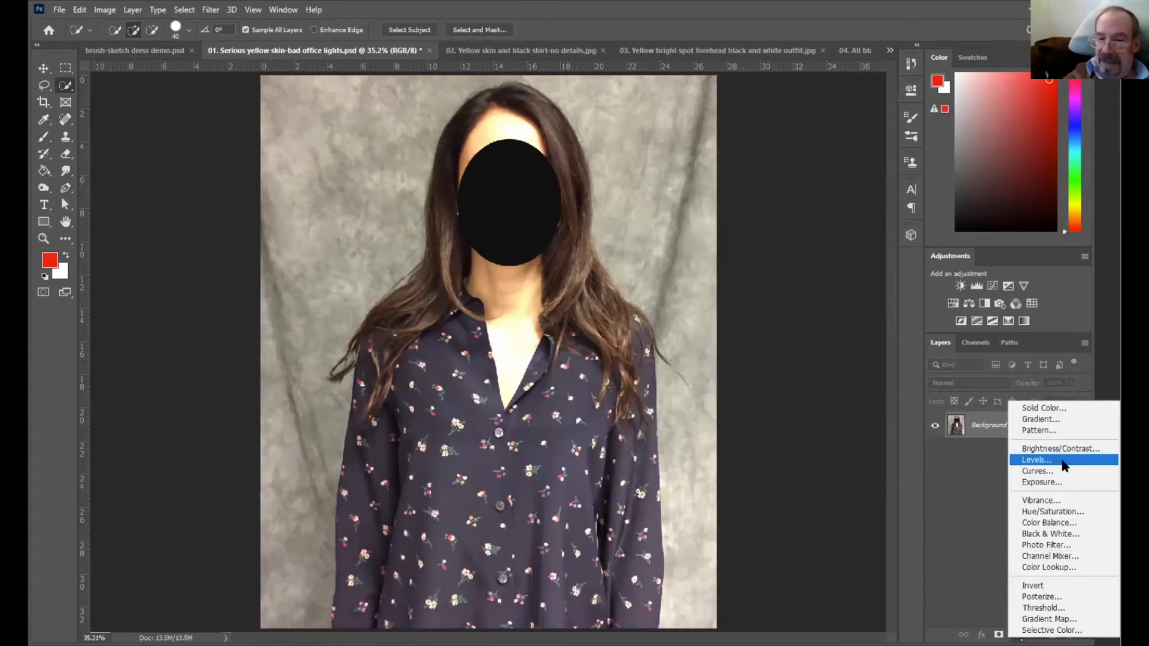
click(1062, 460)
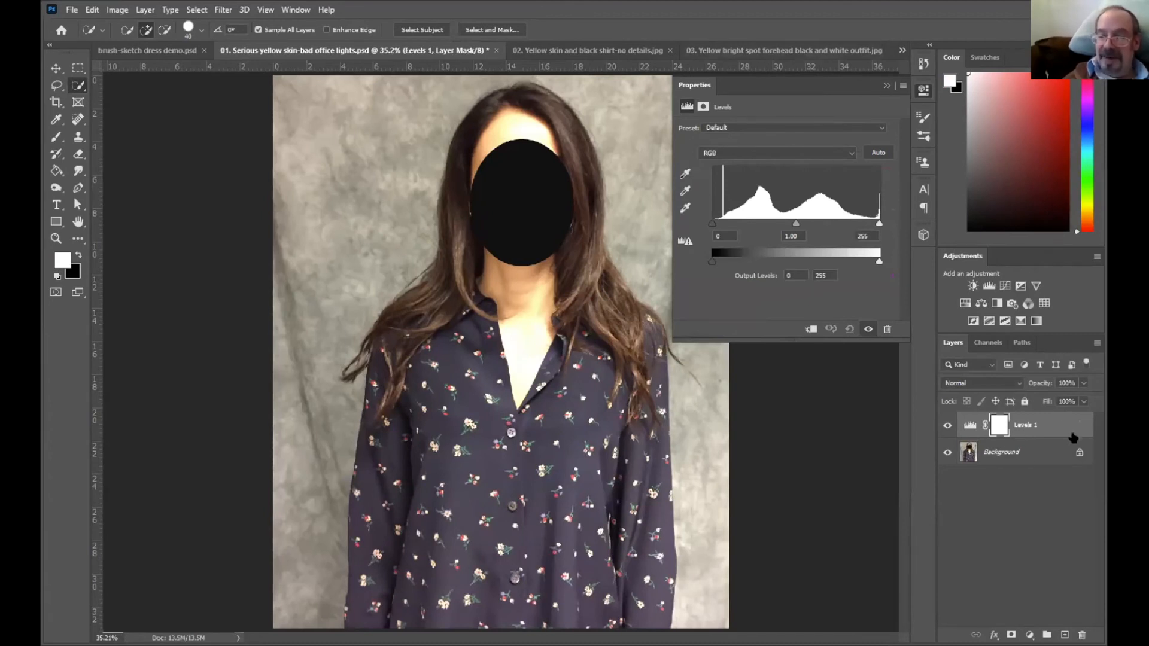
drag(1048, 432, 1082, 634)
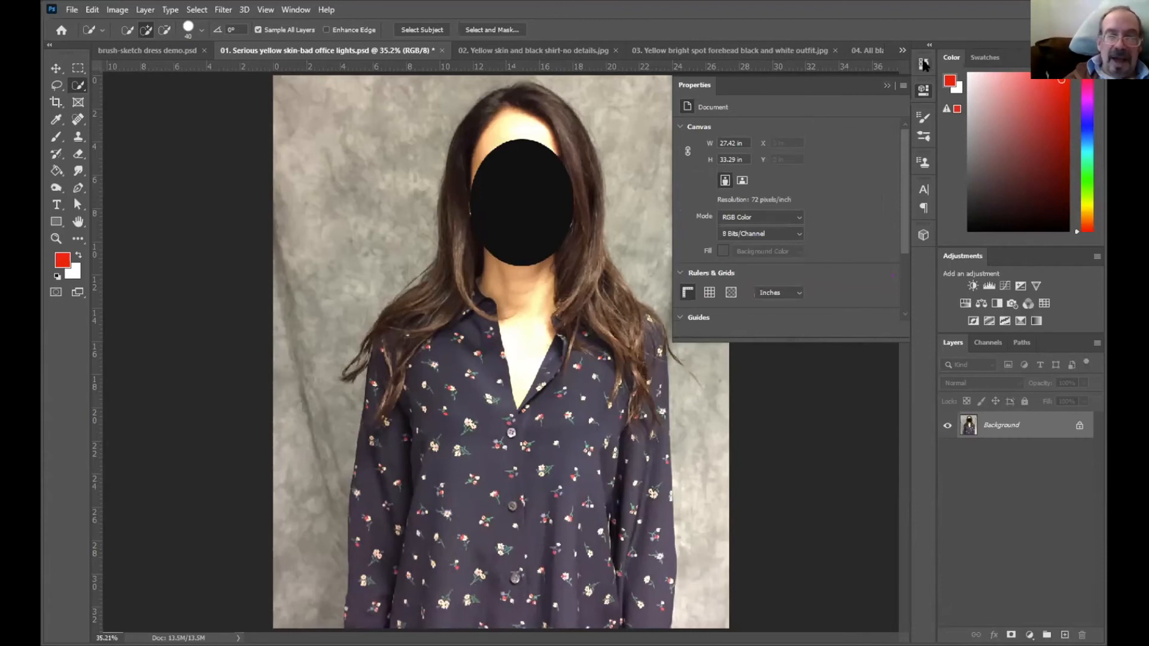
click(888, 88)
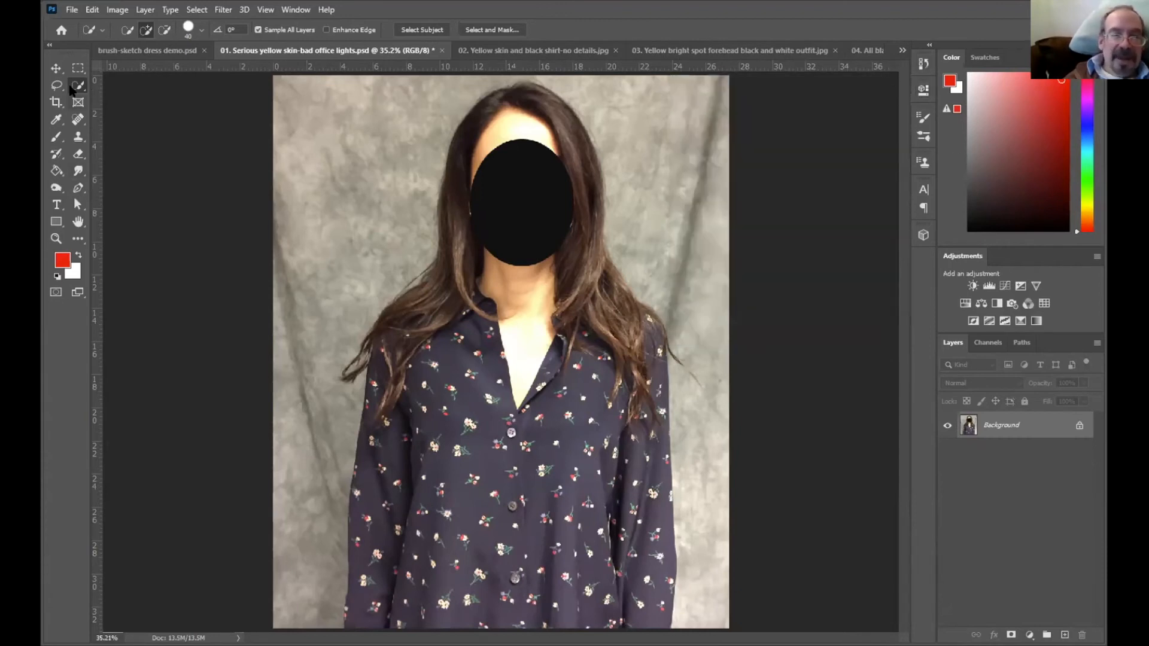
Select the shirt with the Quick Selection tool and add a Levels adjustment layer limited to it.
mouse_move(362, 613)
mouse_down()
mouse_move(465, 399)
mouse_move(506, 574)
mouse_move(530, 588)
mouse_move(631, 499)
mouse_move(629, 460)
mouse_move(657, 350)
mouse_up()
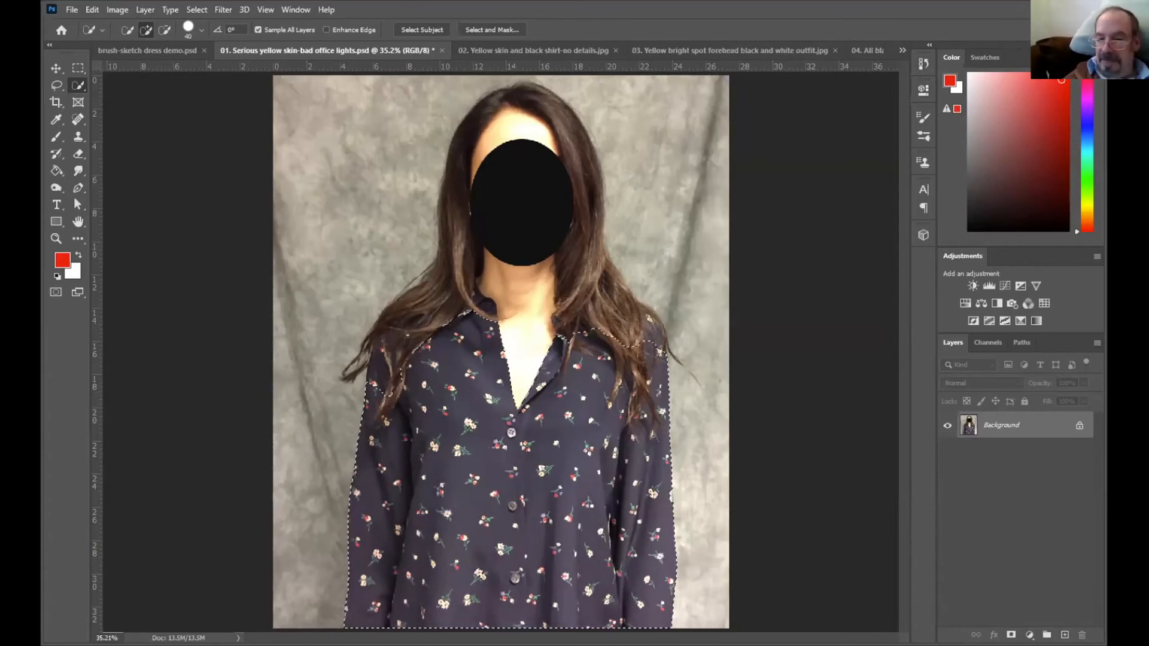
click(1029, 635)
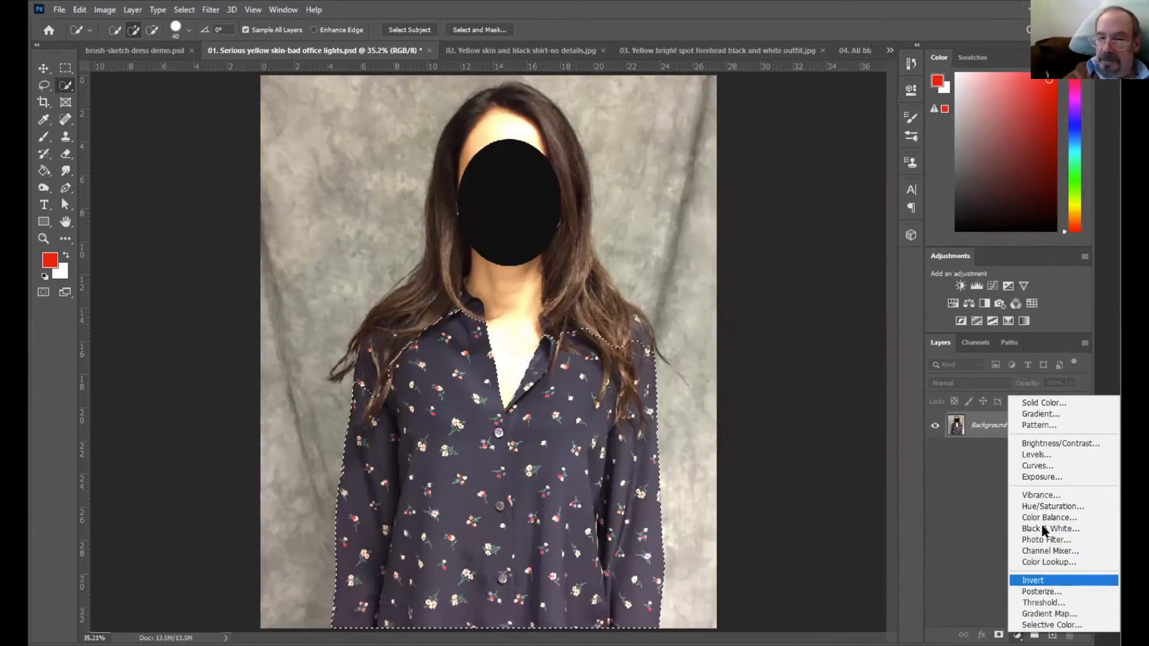
click(1034, 454)
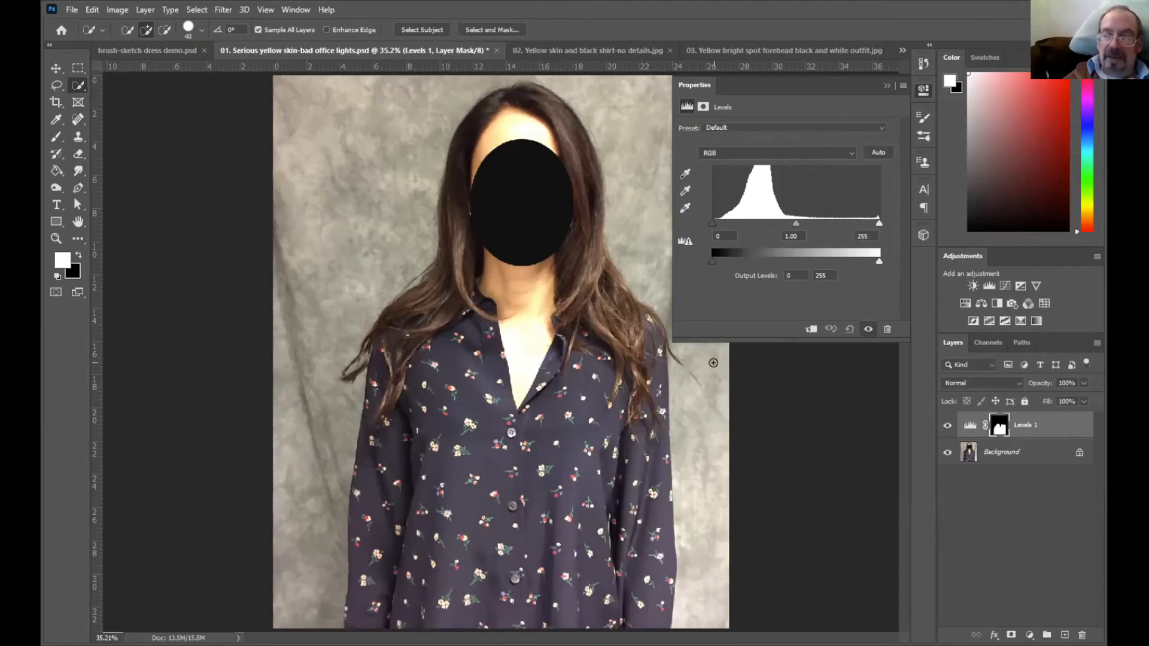
Lower the shirt's Levels white input to 237, raise the black input slightly, and fine-tune the midtone input.
drag(797, 227, 805, 225)
drag(880, 222, 866, 225)
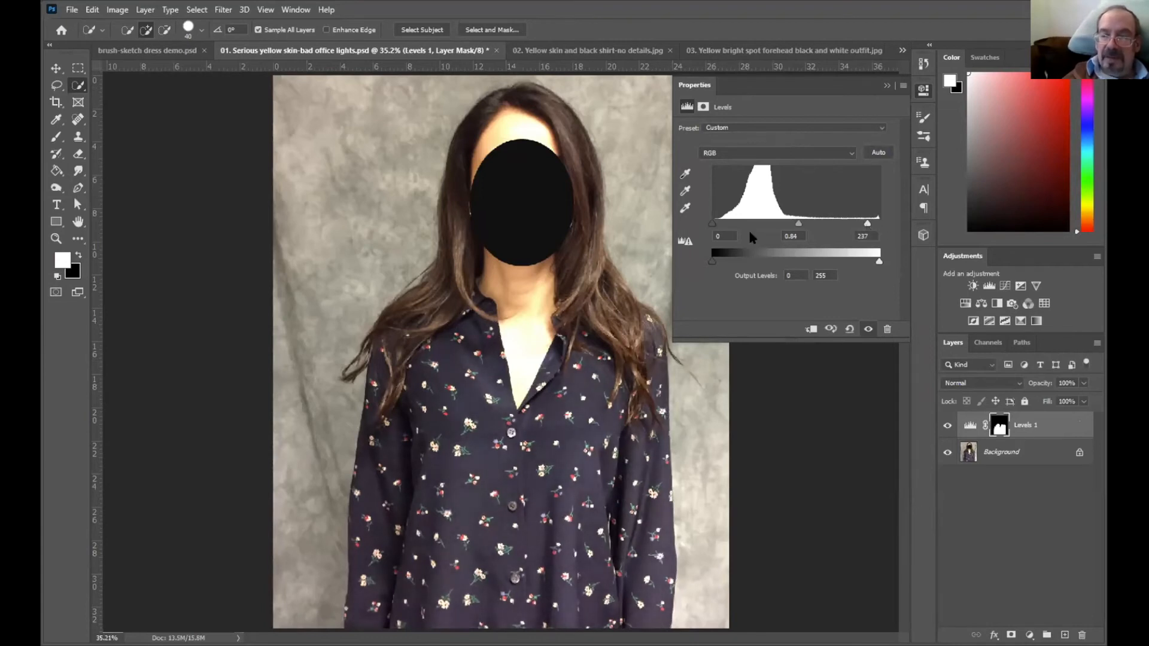
drag(712, 224, 719, 225)
drag(803, 227, 798, 226)
click(885, 87)
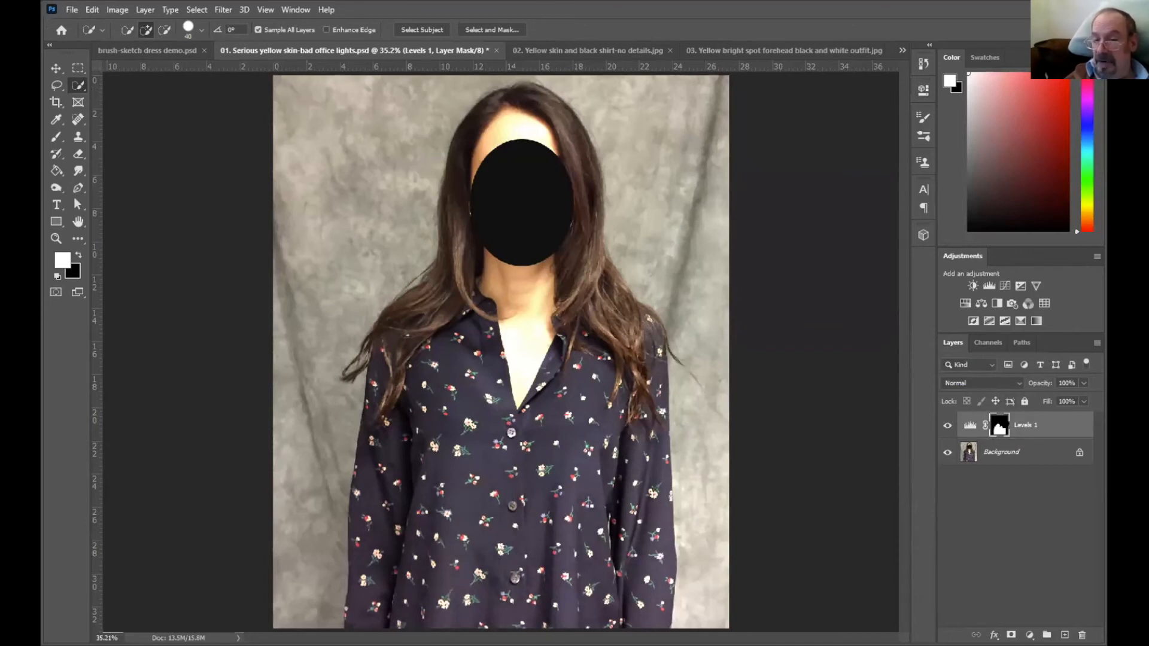
Load the Levels mask as a selection and add a Color Balance layer with midtones at red +31 and blue +34.
ctrl+click(998, 427)
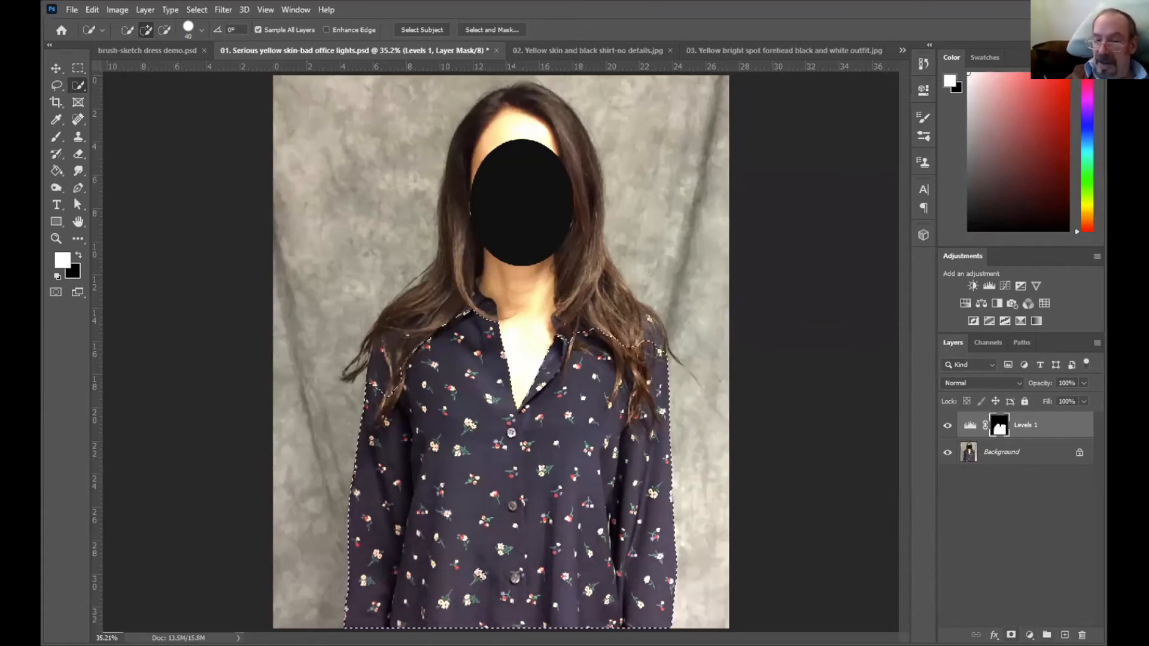
click(1030, 635)
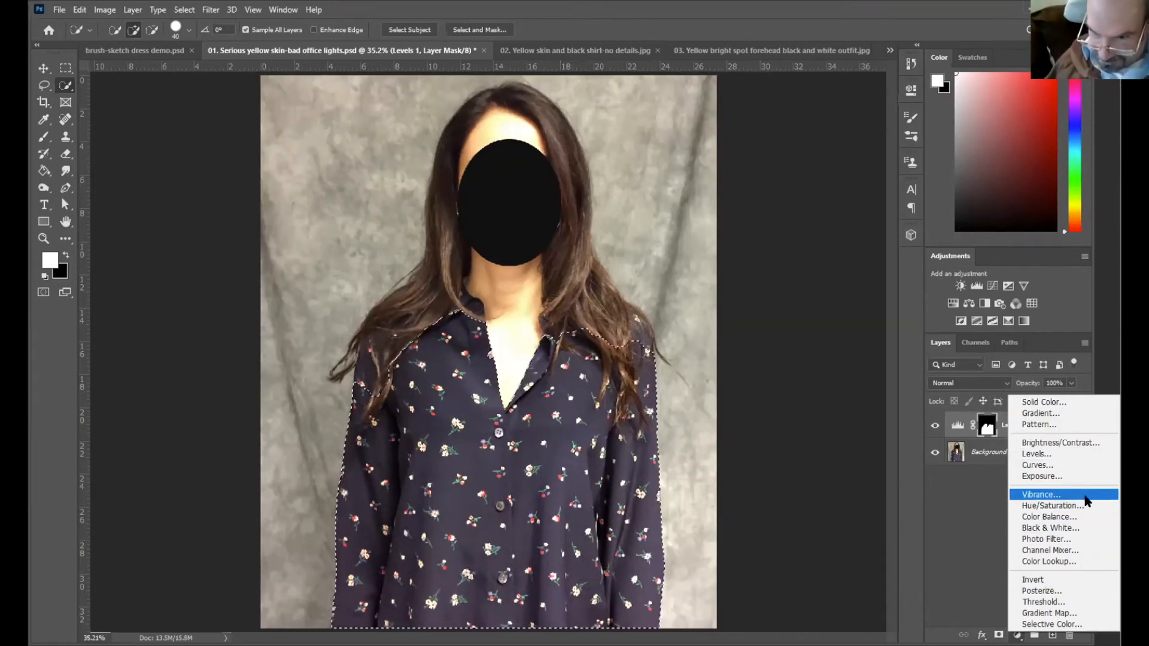
click(1084, 518)
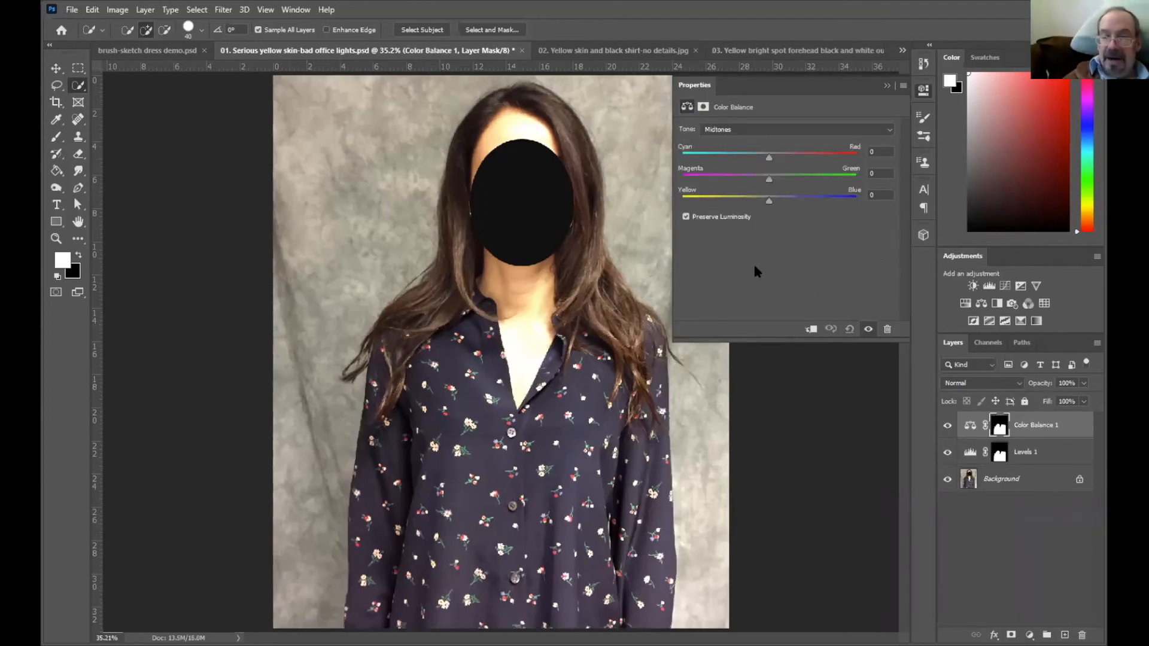
drag(769, 161, 788, 157)
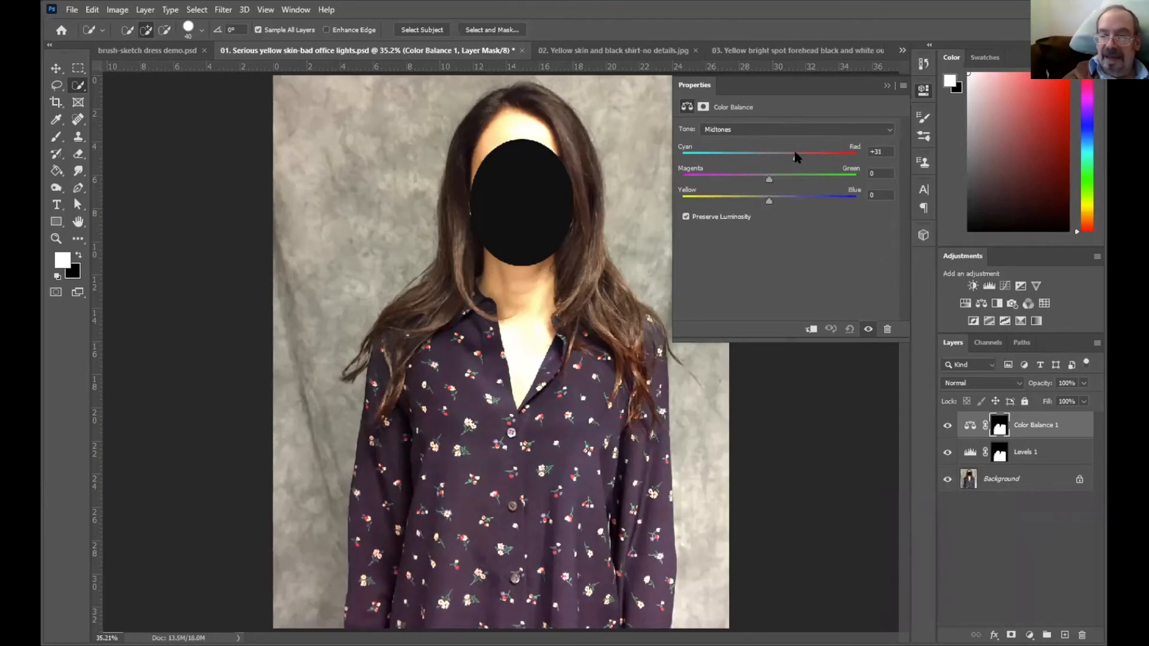
drag(770, 201, 799, 199)
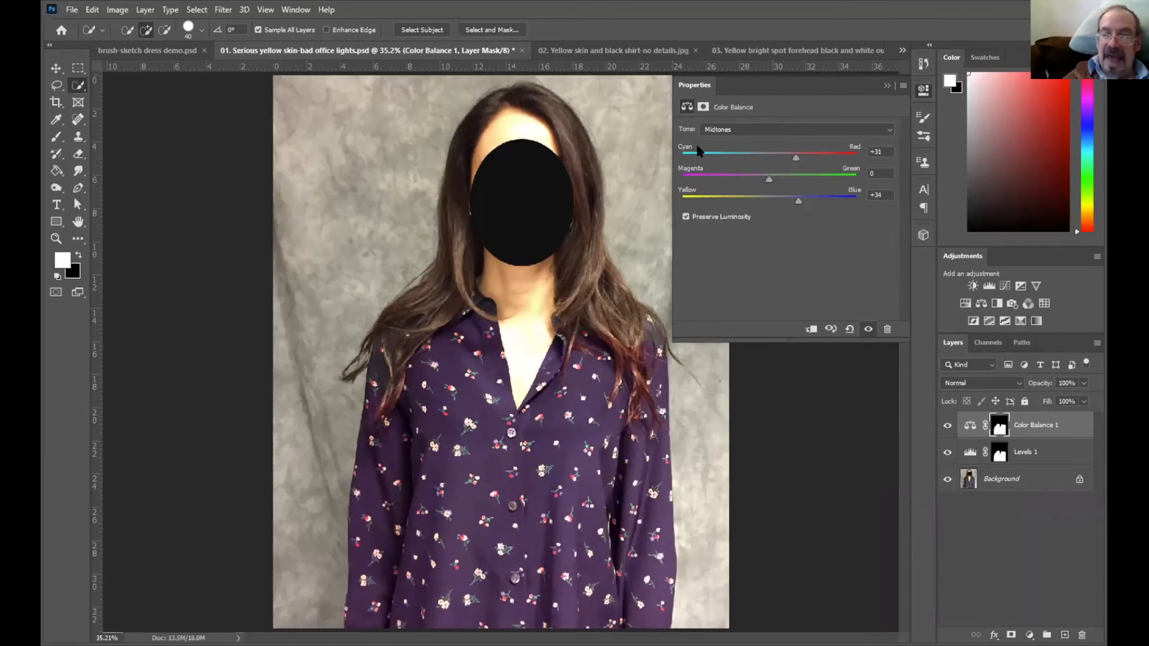
Set the shirt's Color Balance shadows to blue +11 with slightly more red, and toggle the layer to compare.
click(753, 129)
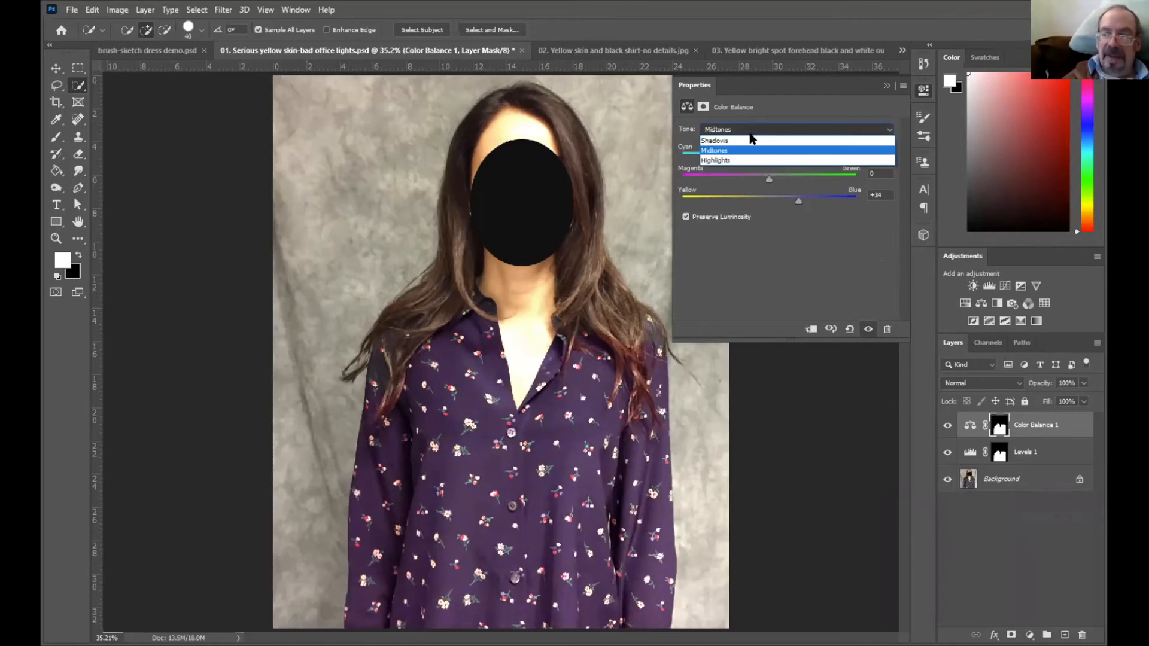
click(750, 142)
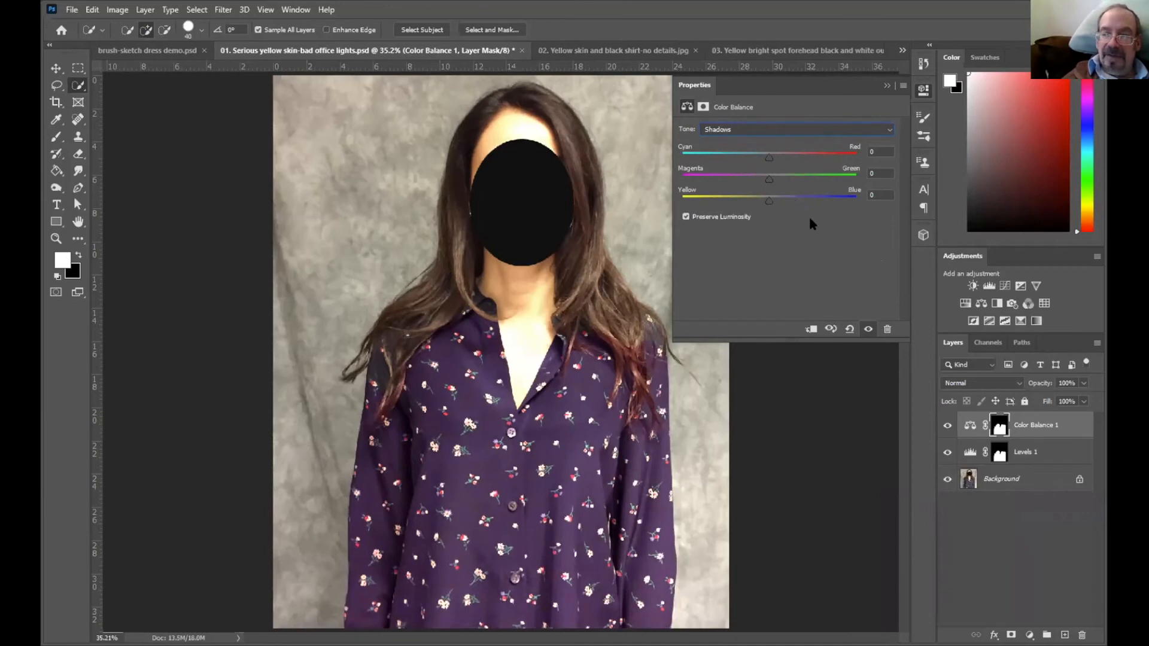
drag(772, 204, 781, 204)
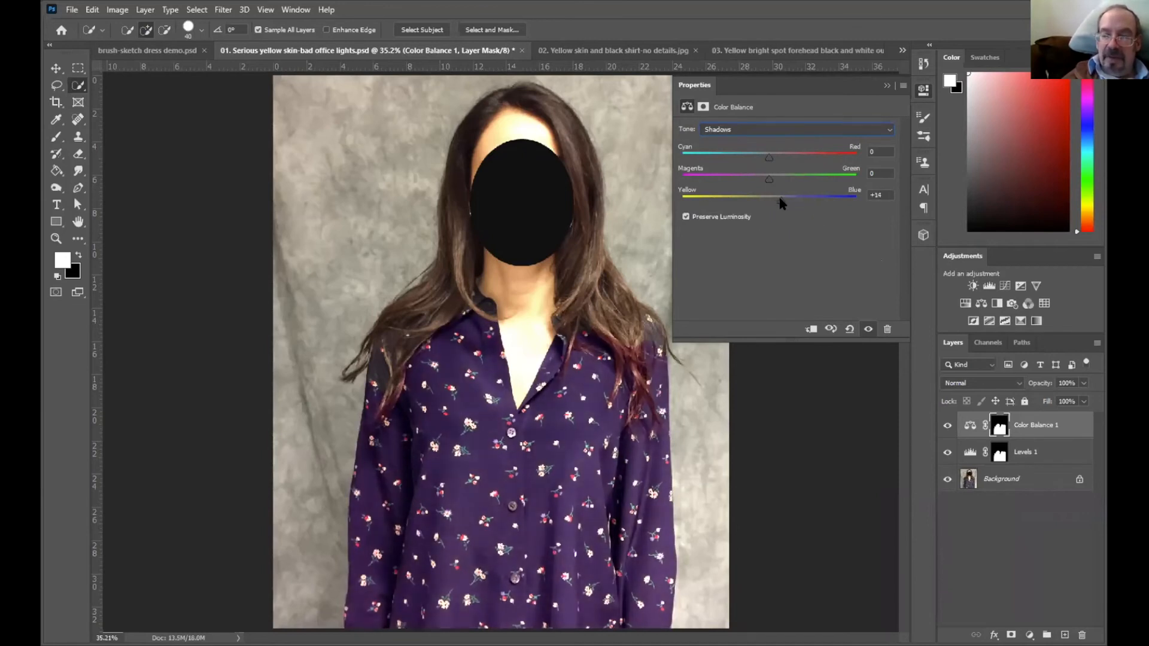
click(738, 131)
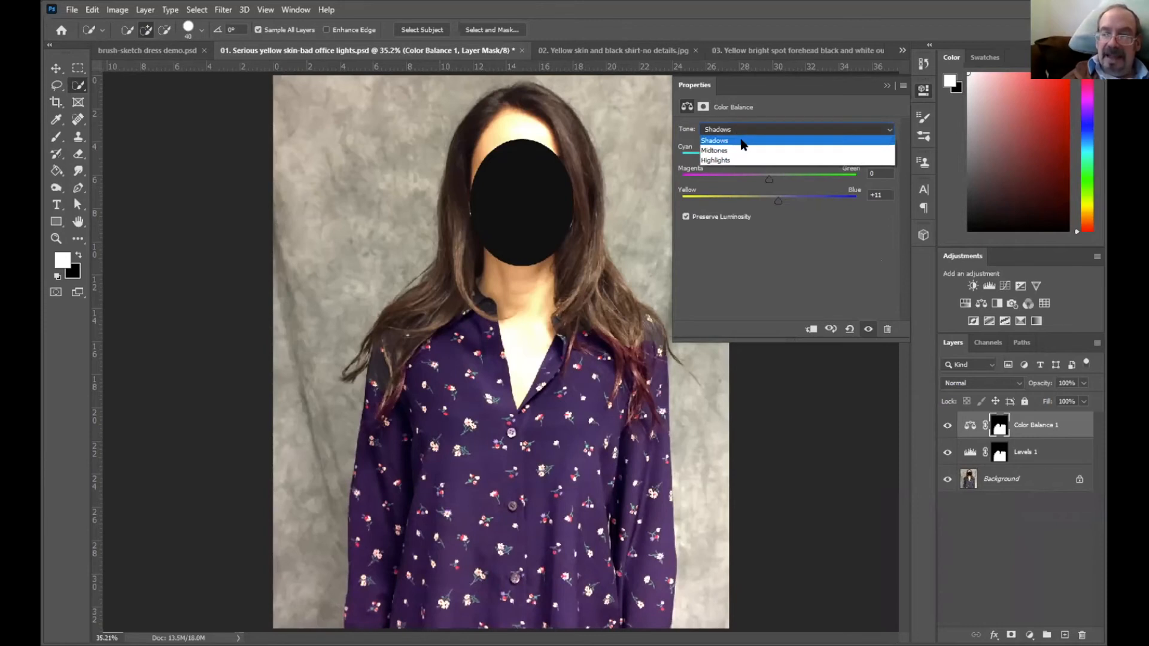
click(737, 163)
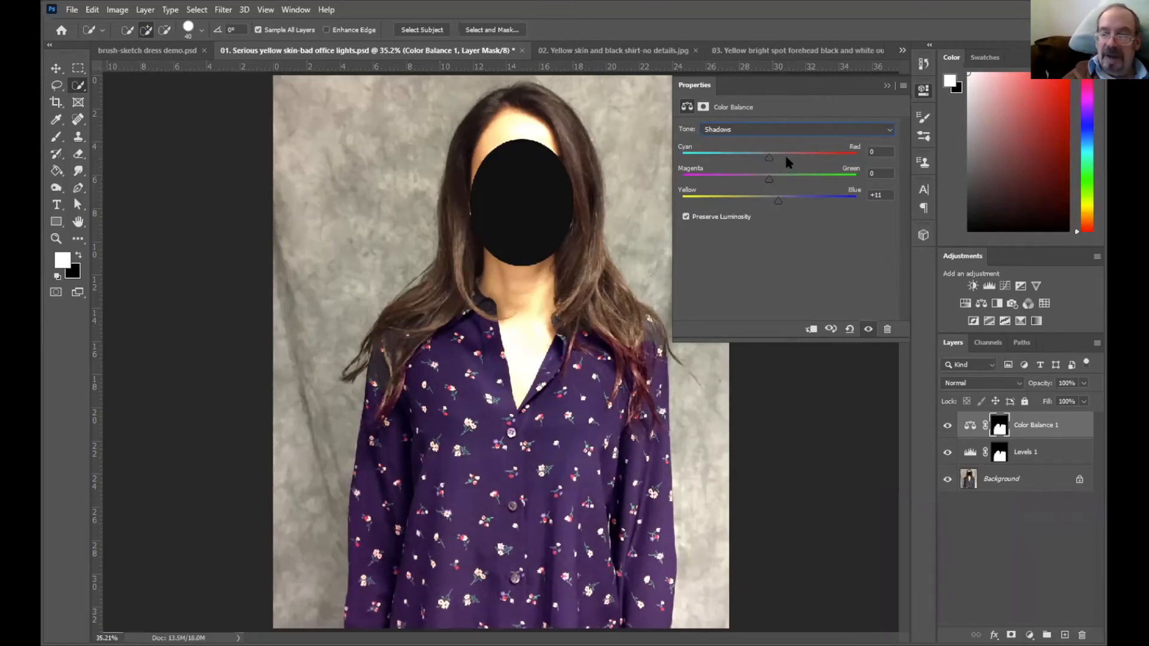
drag(772, 161, 780, 159)
click(887, 86)
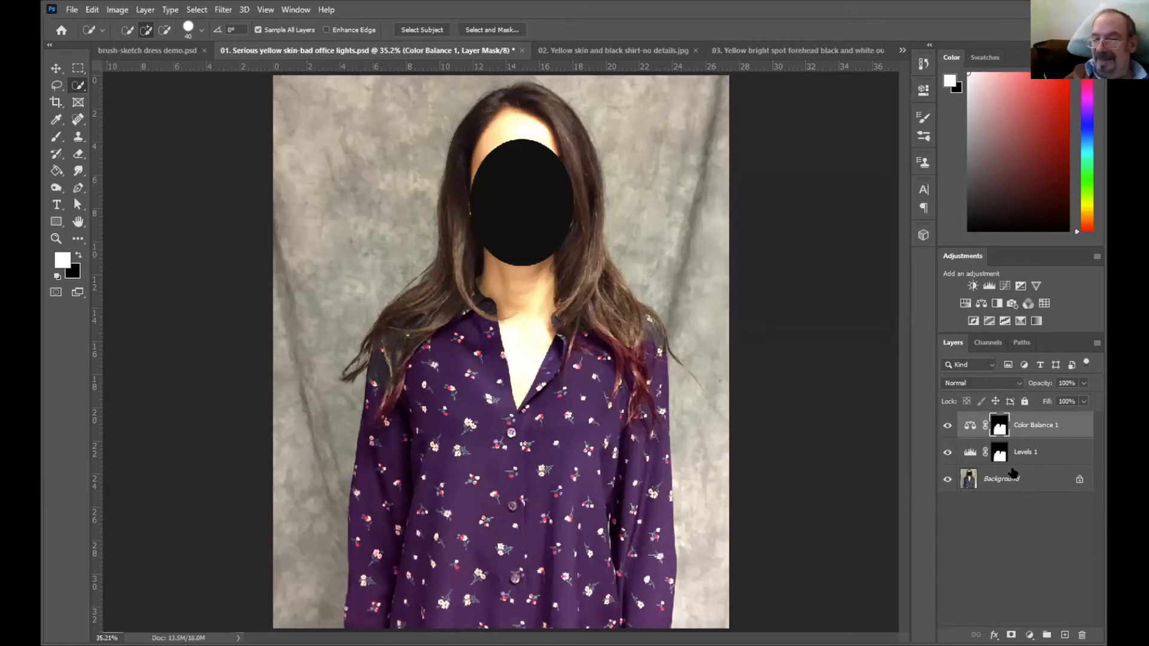
click(946, 426)
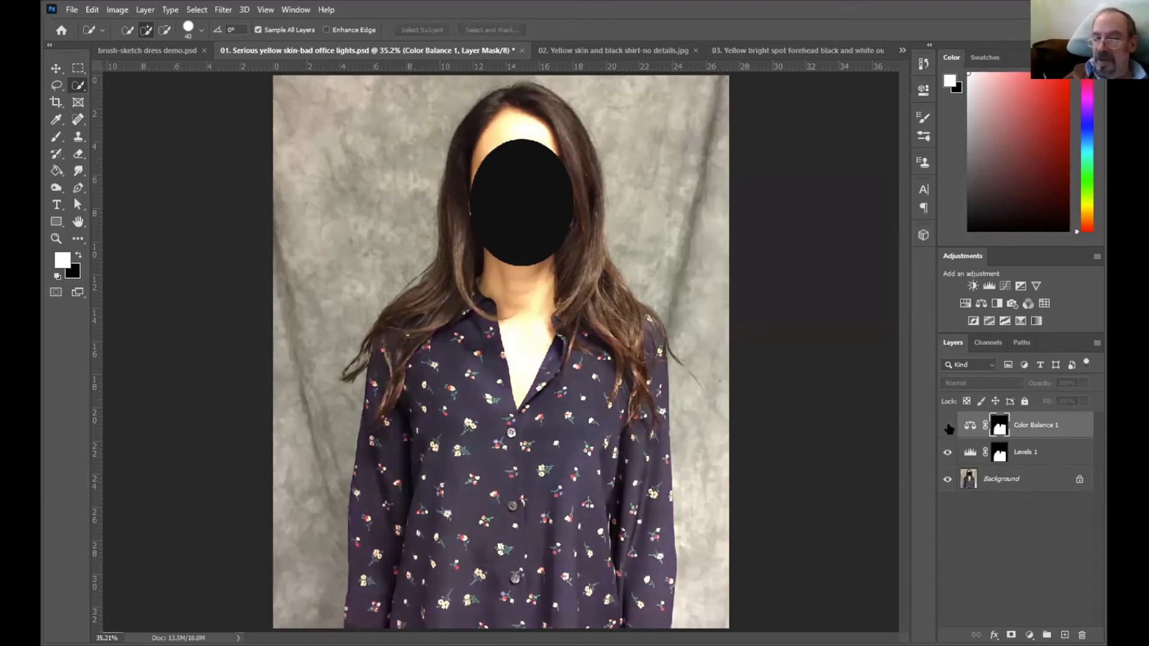
click(947, 427)
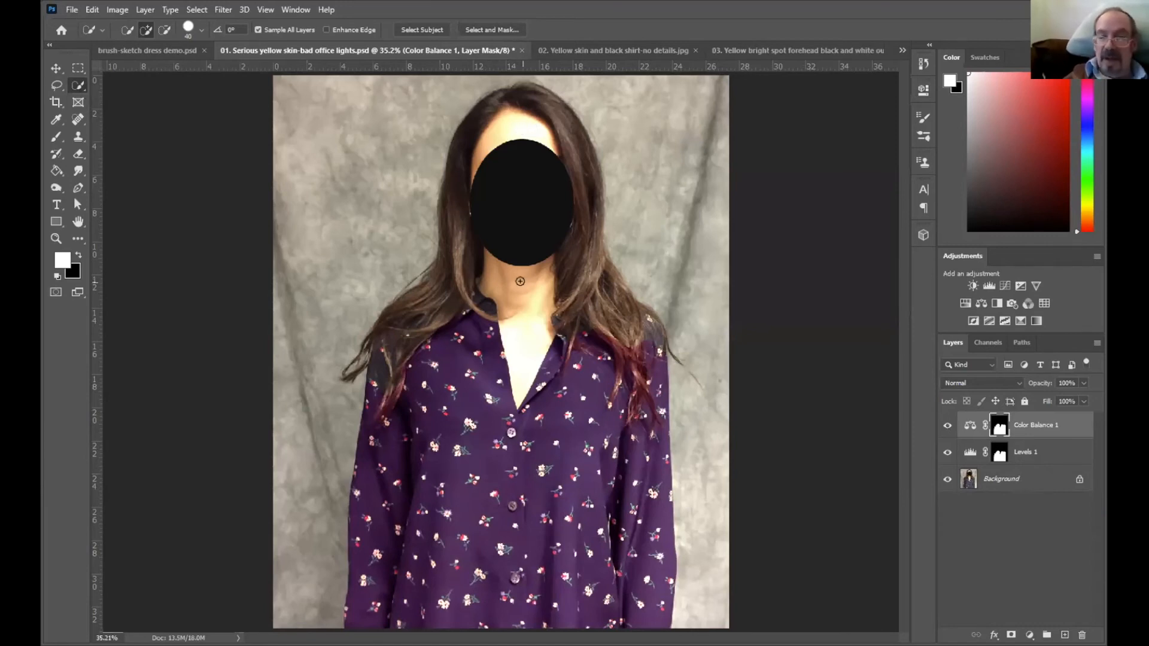
Select the neck, chest and forehead skin with the Quick Selection tool and add a Color Balance adjustment layer for it.
drag(505, 275, 528, 319)
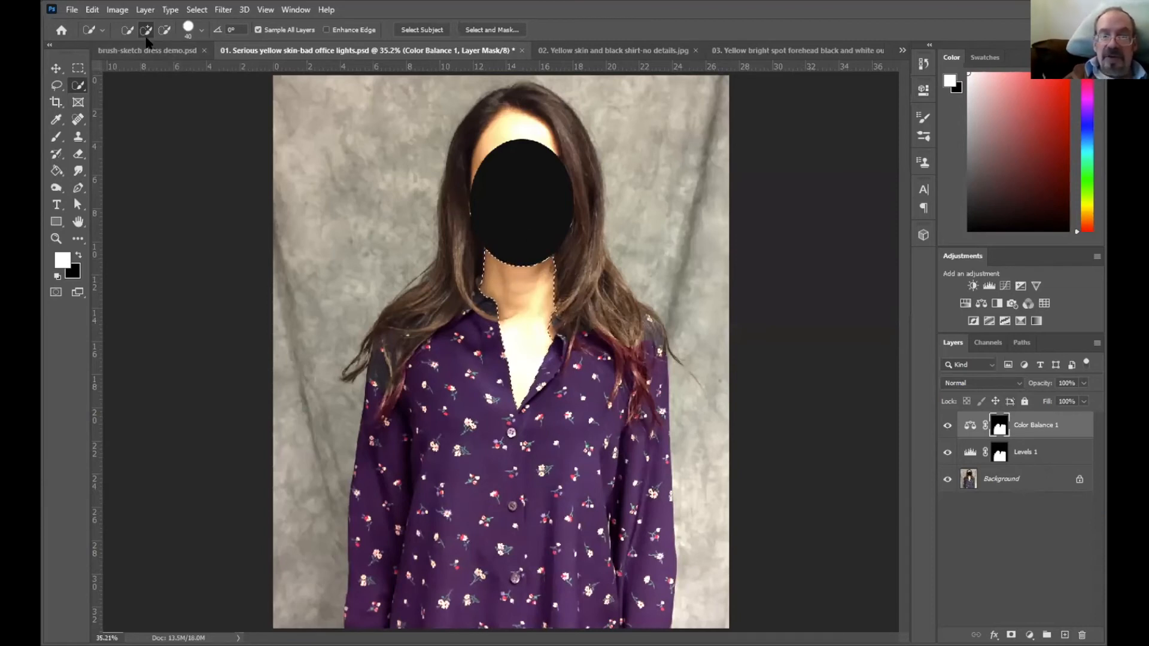
mouse_move(500, 133)
mouse_down()
mouse_move(505, 117)
mouse_move(538, 123)
mouse_up()
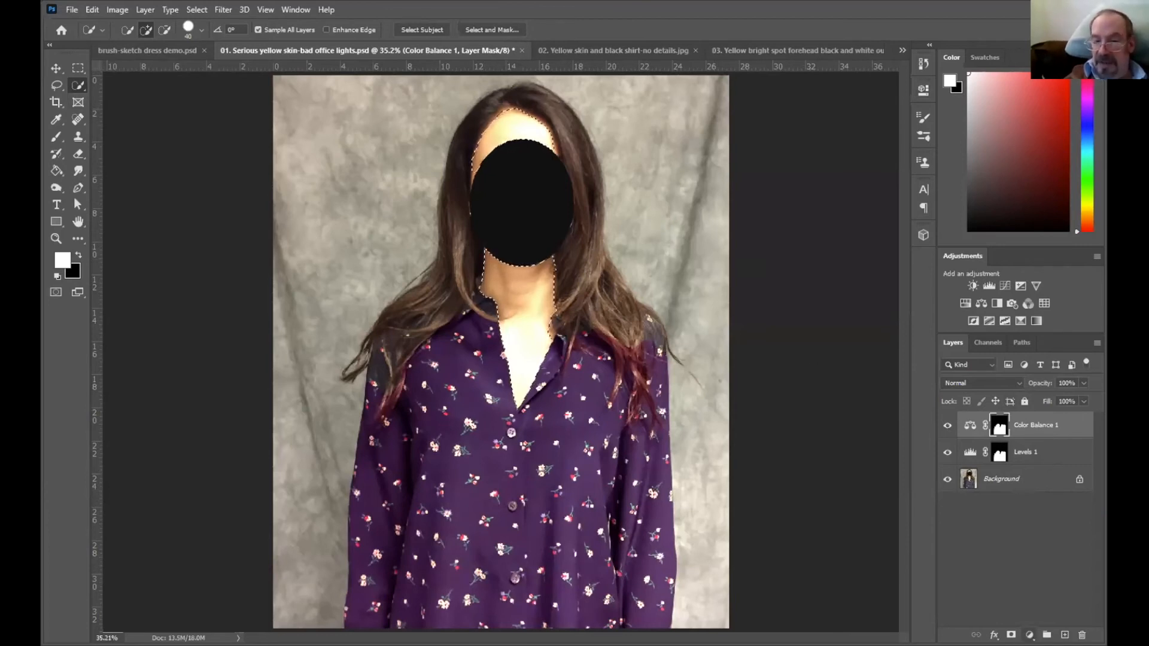
click(1029, 635)
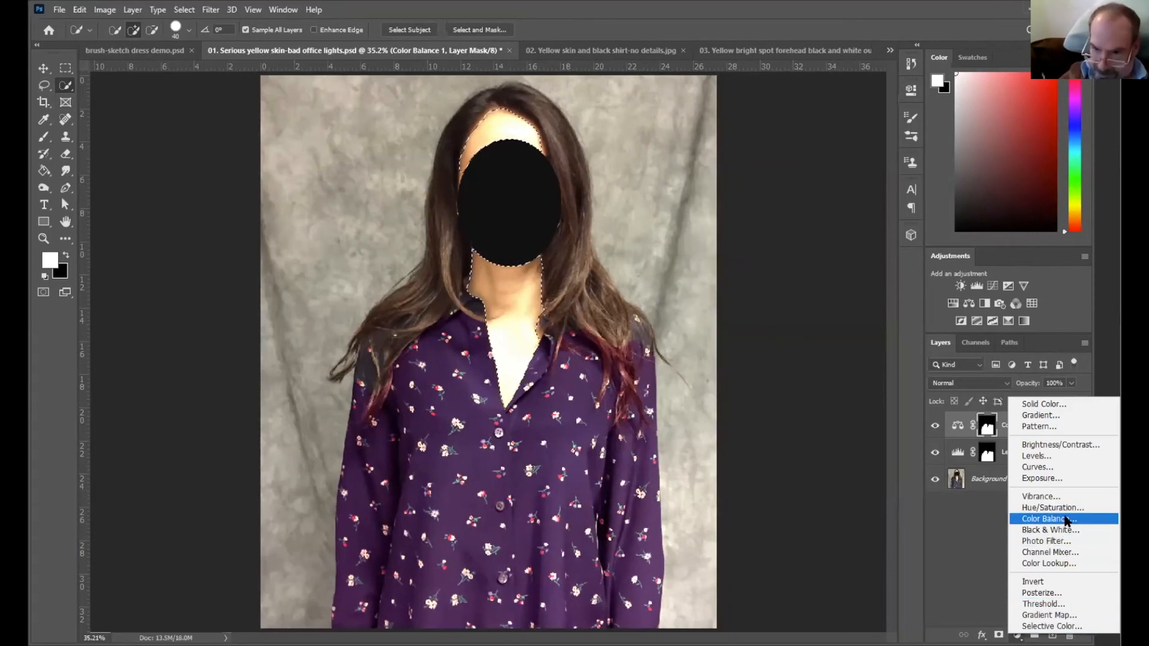
click(1077, 520)
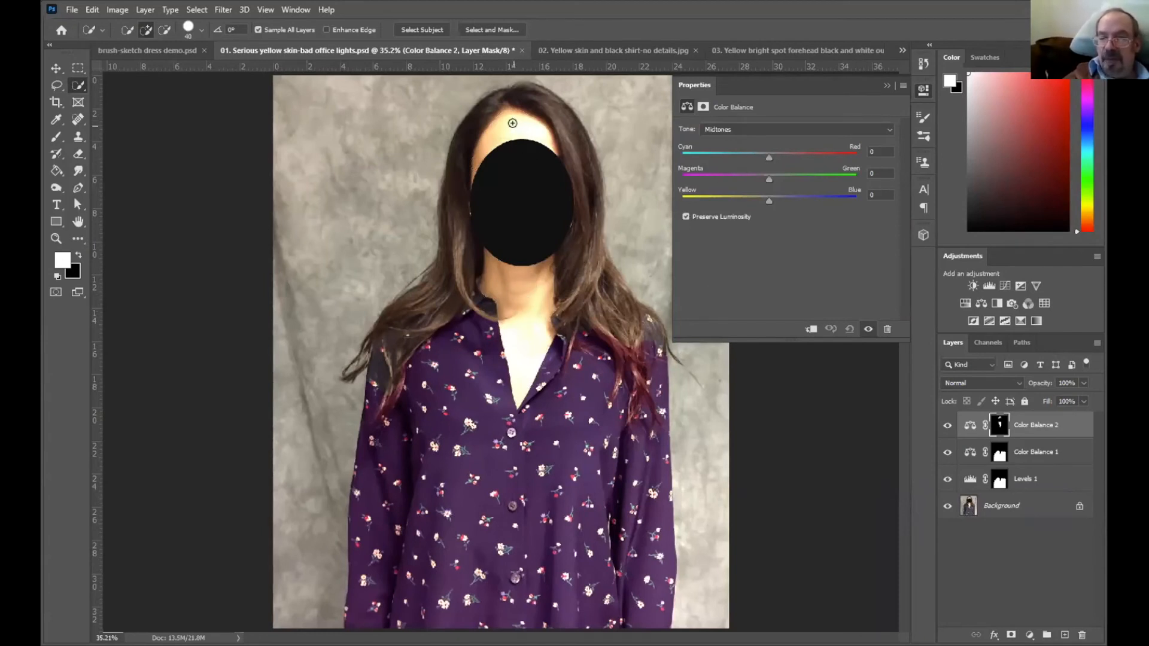
Set the skin Color Balance highlights to red about +15 and blue +17.
click(768, 130)
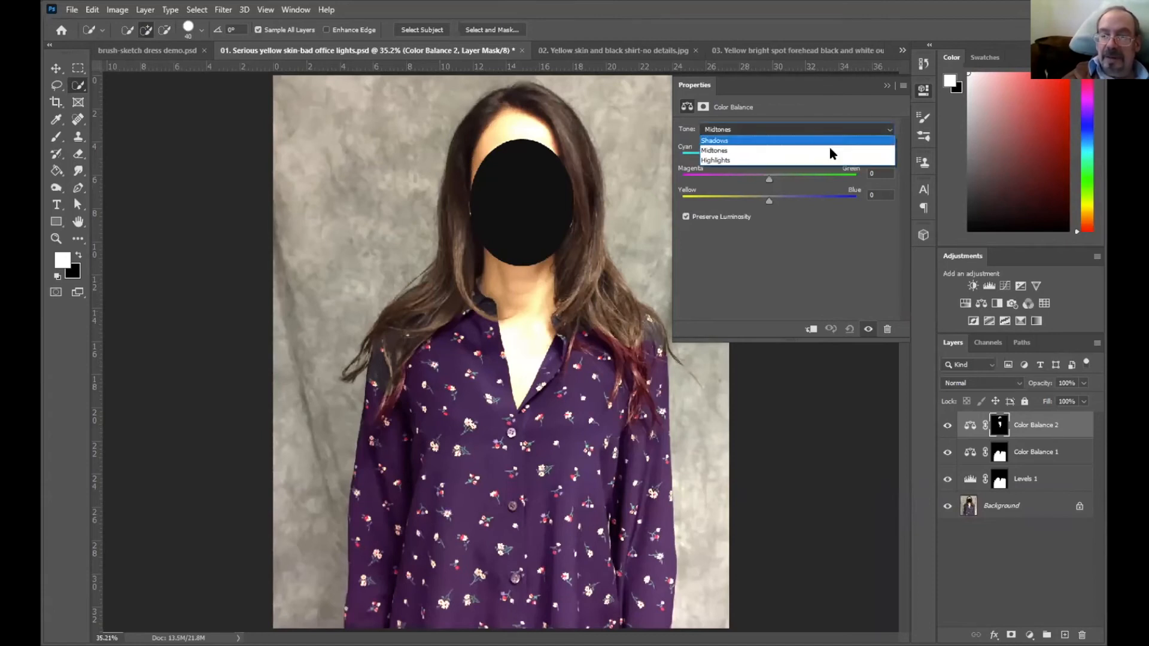
click(797, 160)
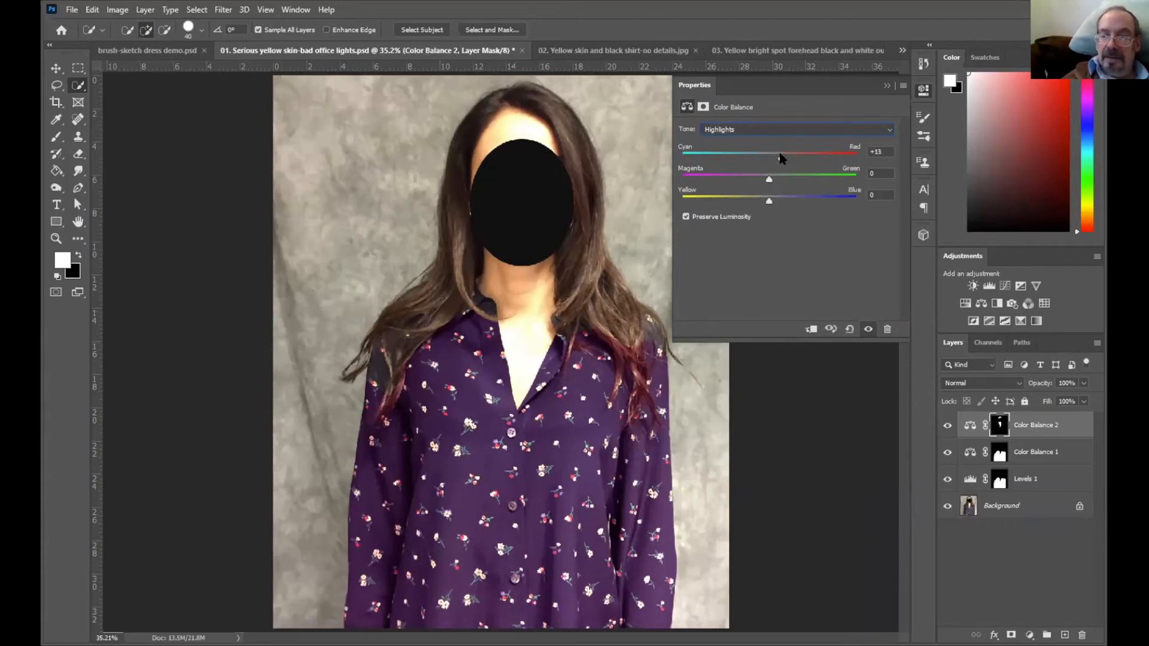
drag(770, 204, 786, 202)
Set the skin Color Balance shadows to red +17 and blue +10.
click(771, 130)
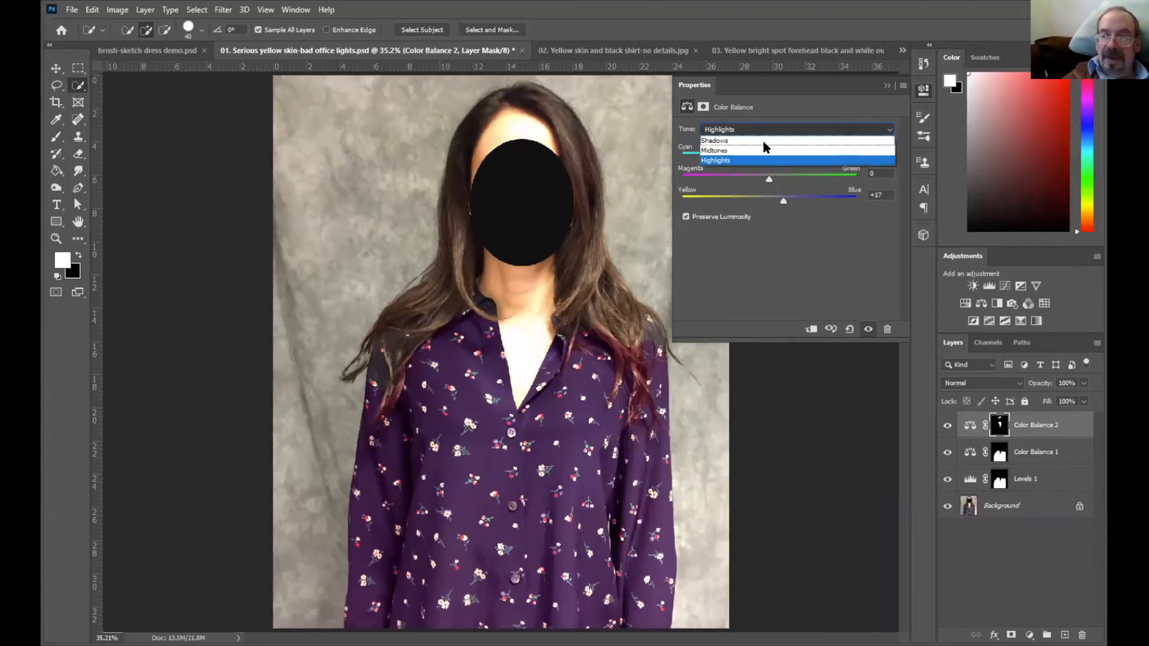
click(764, 143)
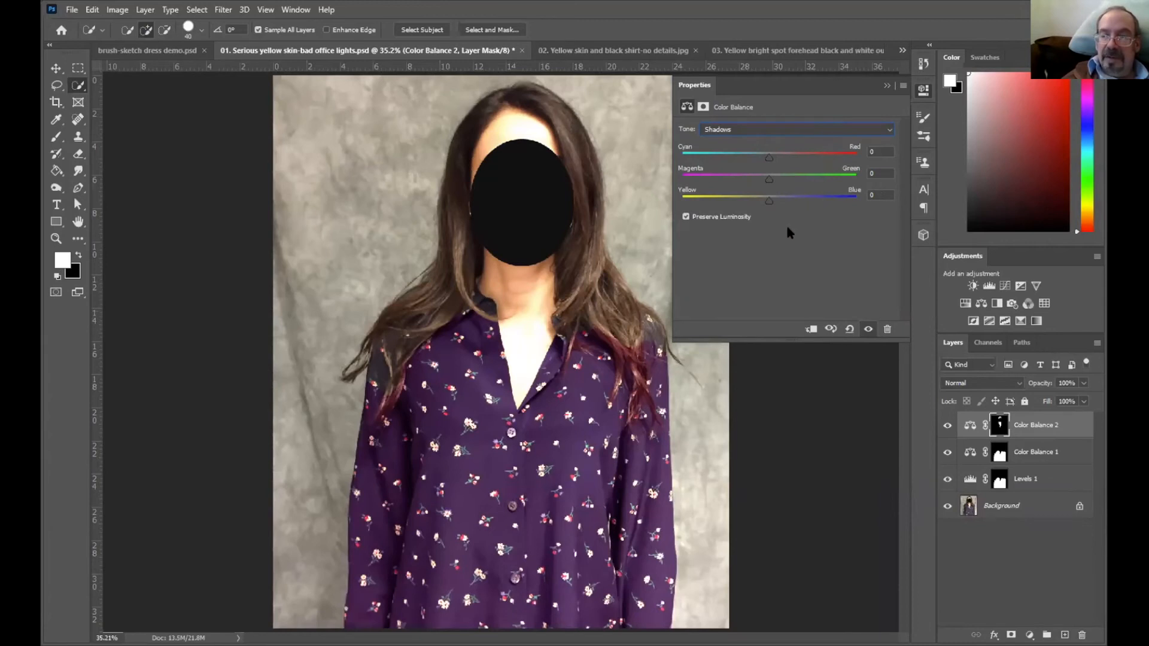
drag(771, 200, 777, 201)
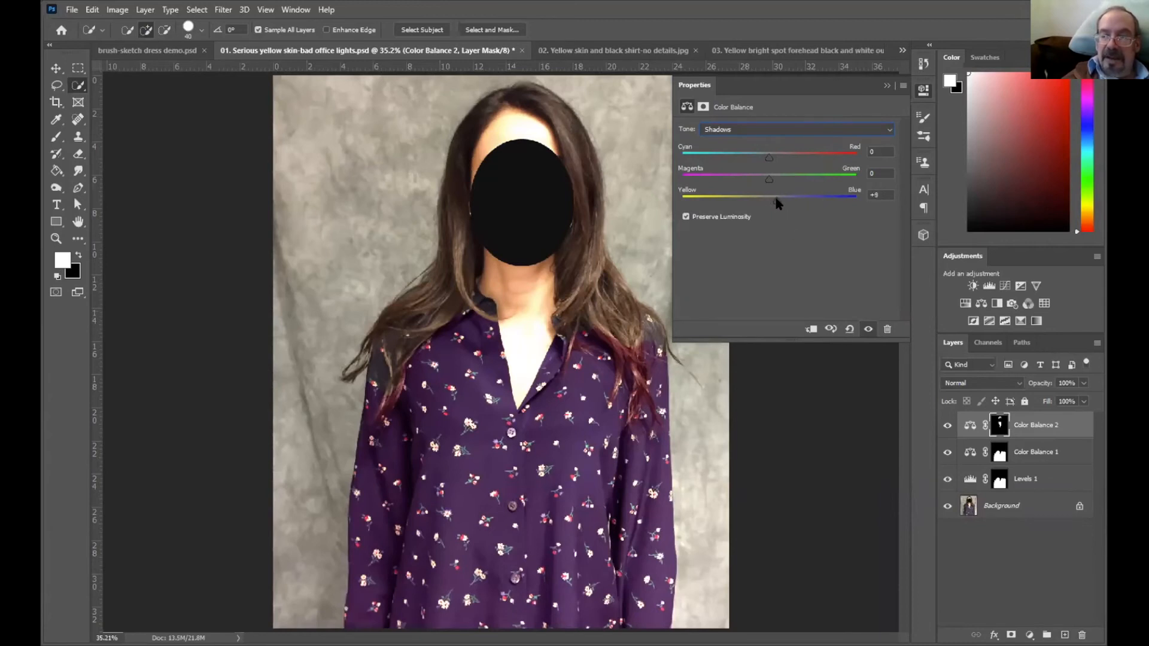
click(778, 157)
click(800, 130)
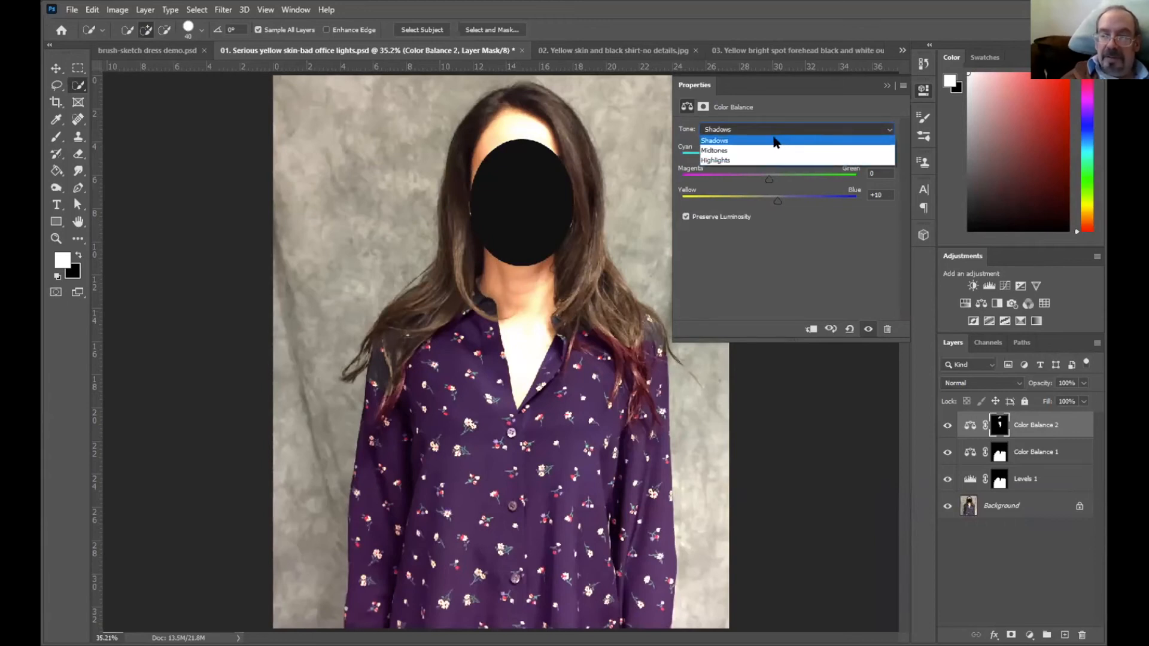
click(734, 141)
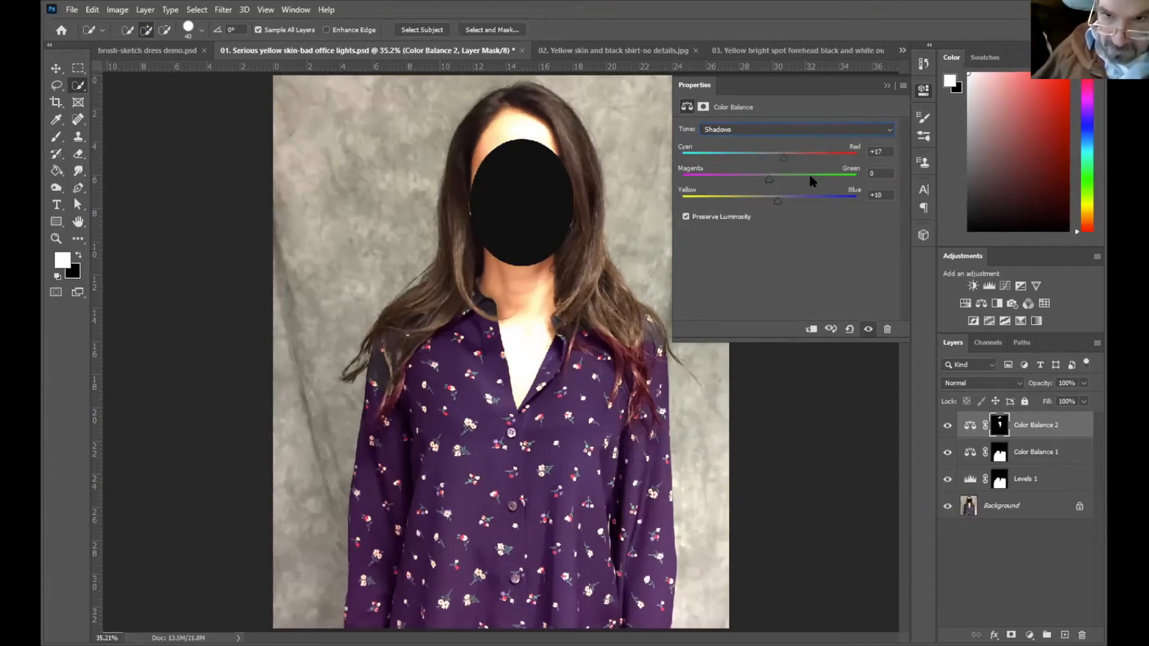
Set the skin Color Balance midtones to green about +7 and blue +6, and toggle the layer's visibility to compare.
click(756, 129)
click(760, 150)
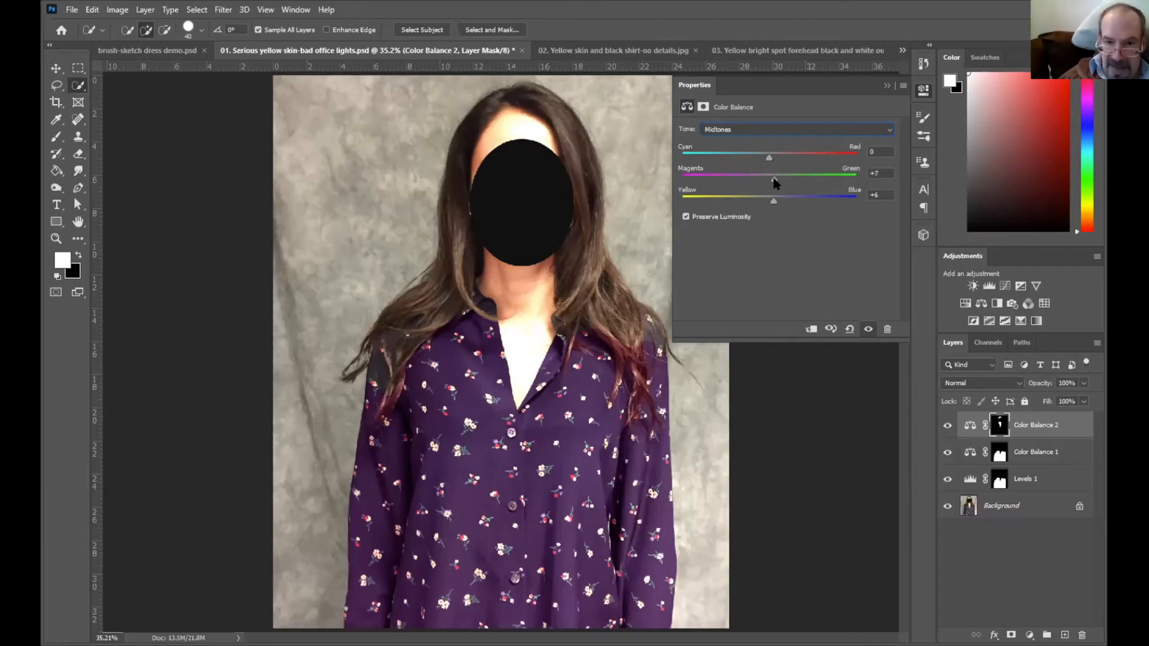
click(885, 86)
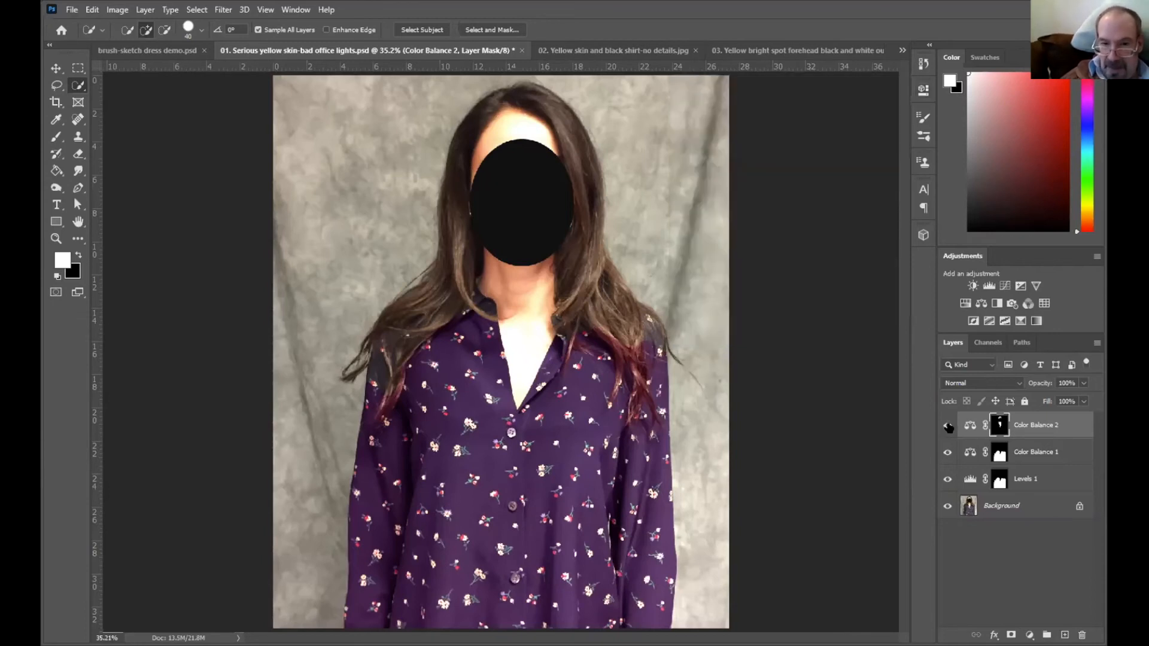
click(947, 426)
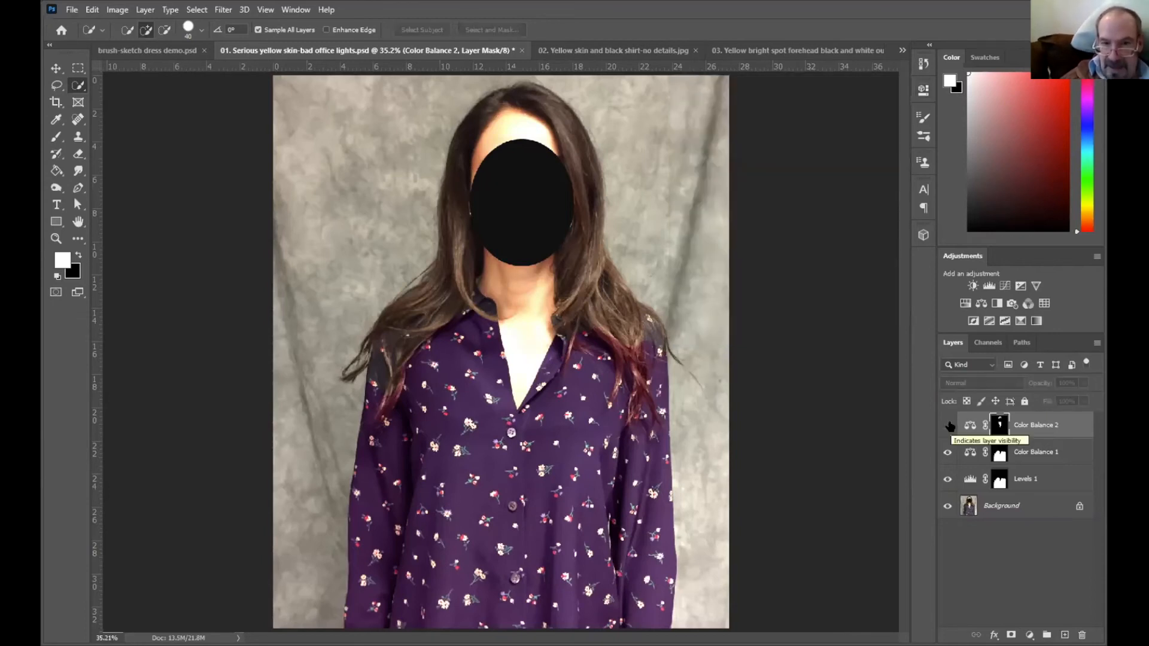
click(947, 425)
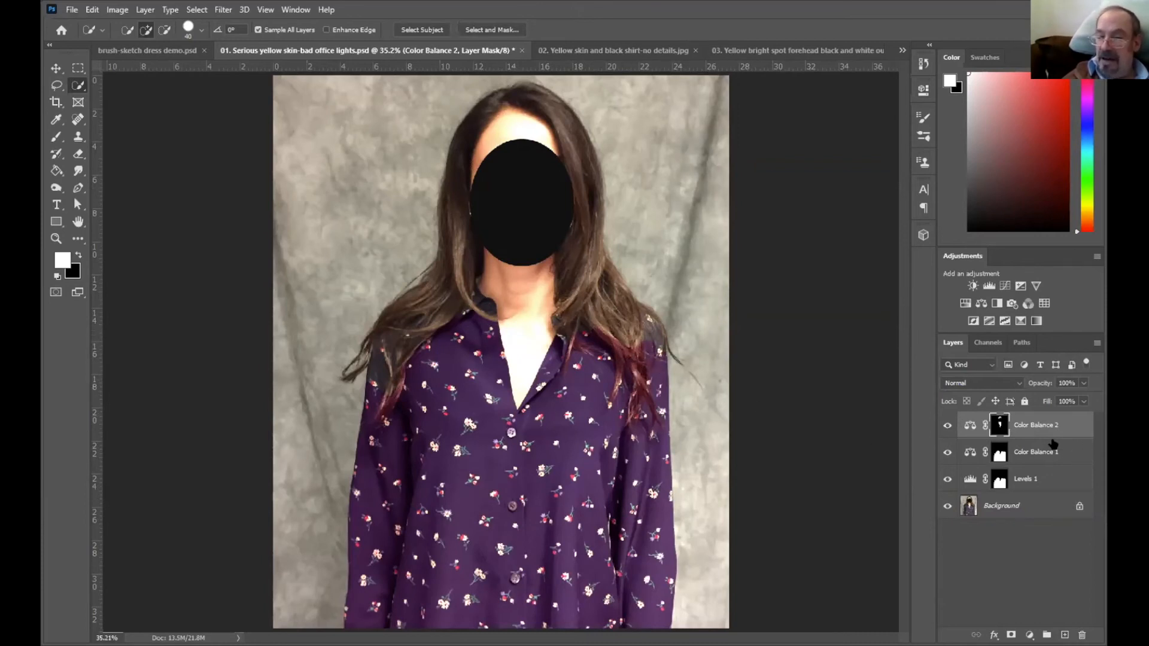
Select the shirt's Color Balance 1 layer and toggle its visibility off and on to compare.
click(1040, 458)
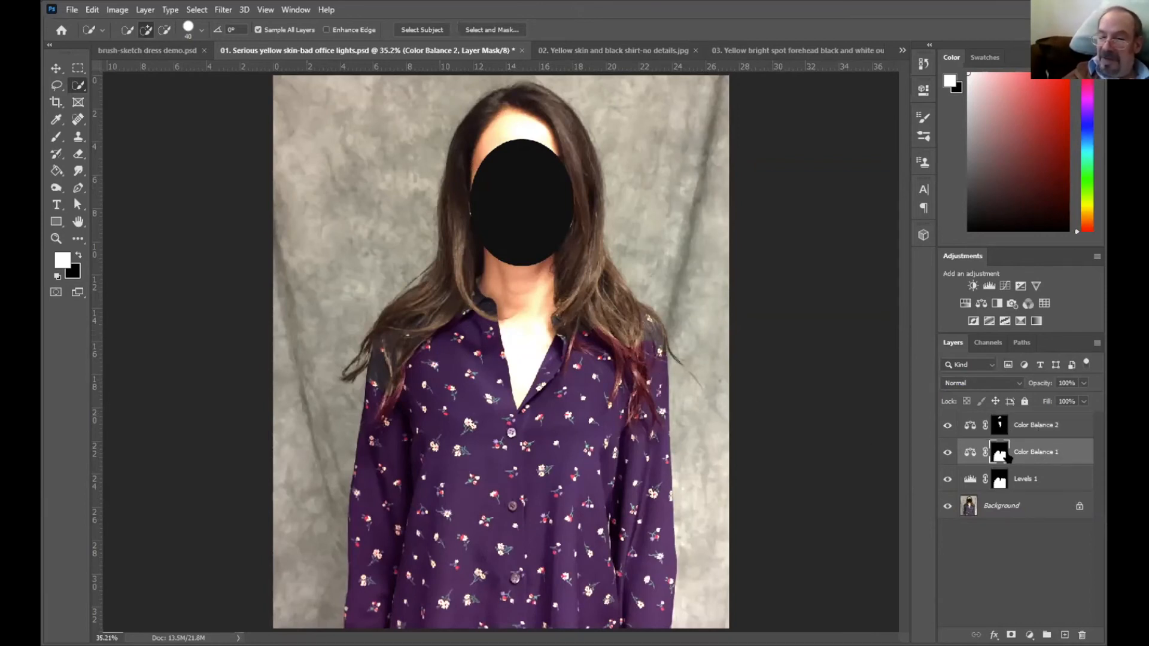
click(947, 453)
click(947, 453)
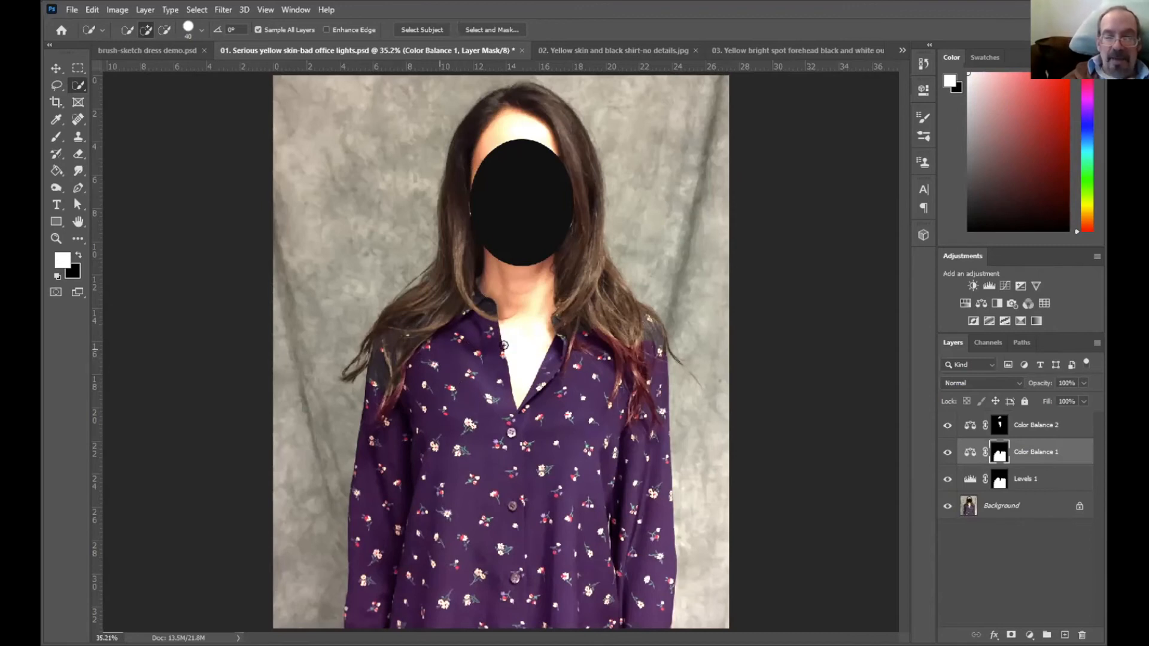
click(378, 286)
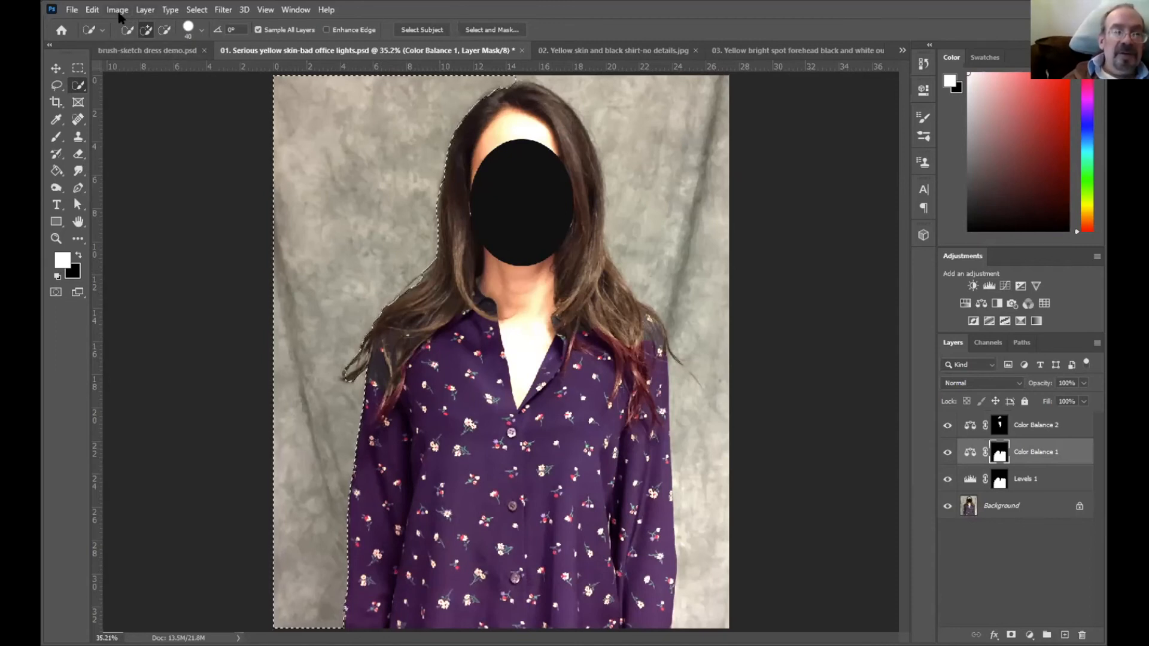
click(204, 11)
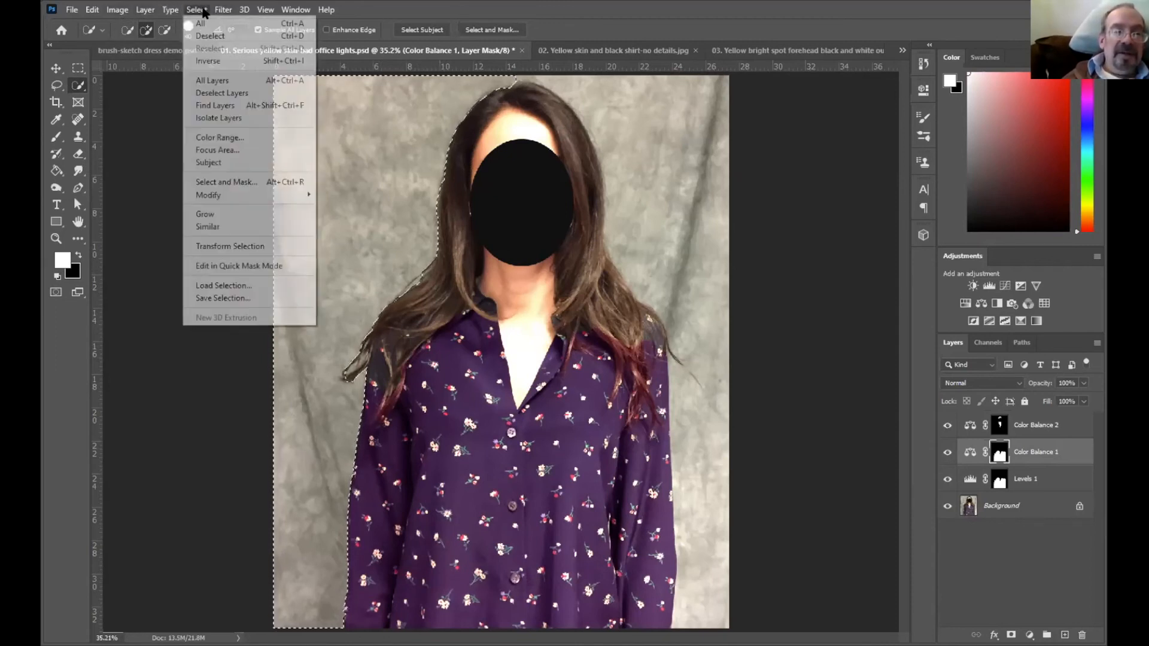
click(211, 37)
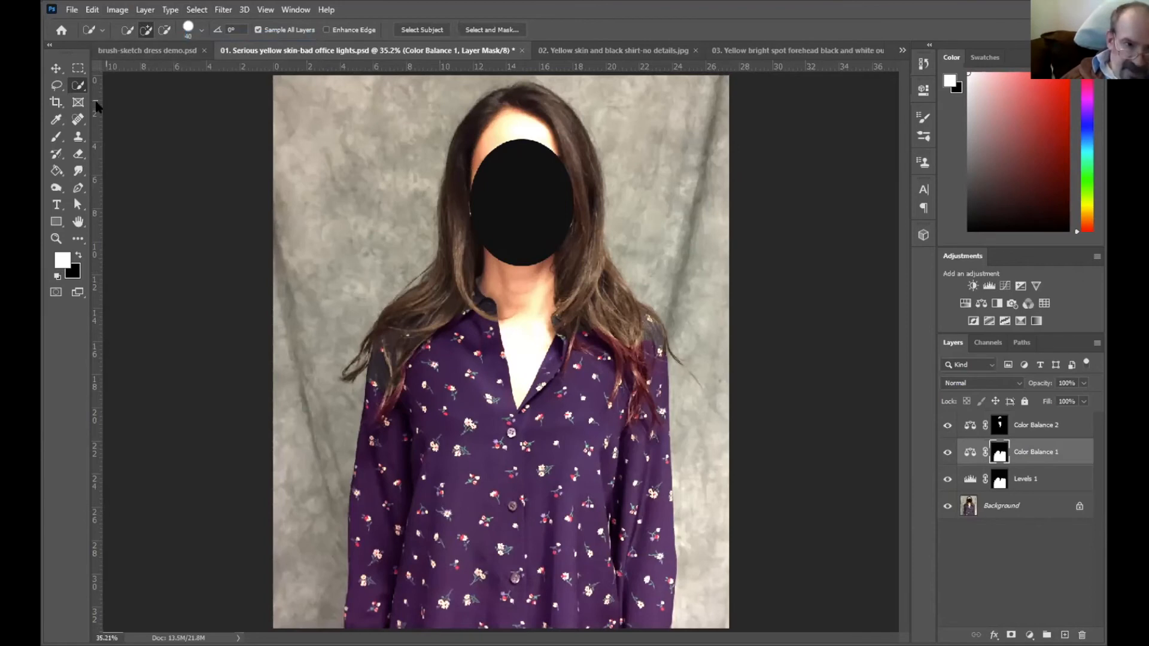
Activate the Brush tool and enlarge the brush to 150 px for painting on the Color Balance 1 mask.
click(55, 138)
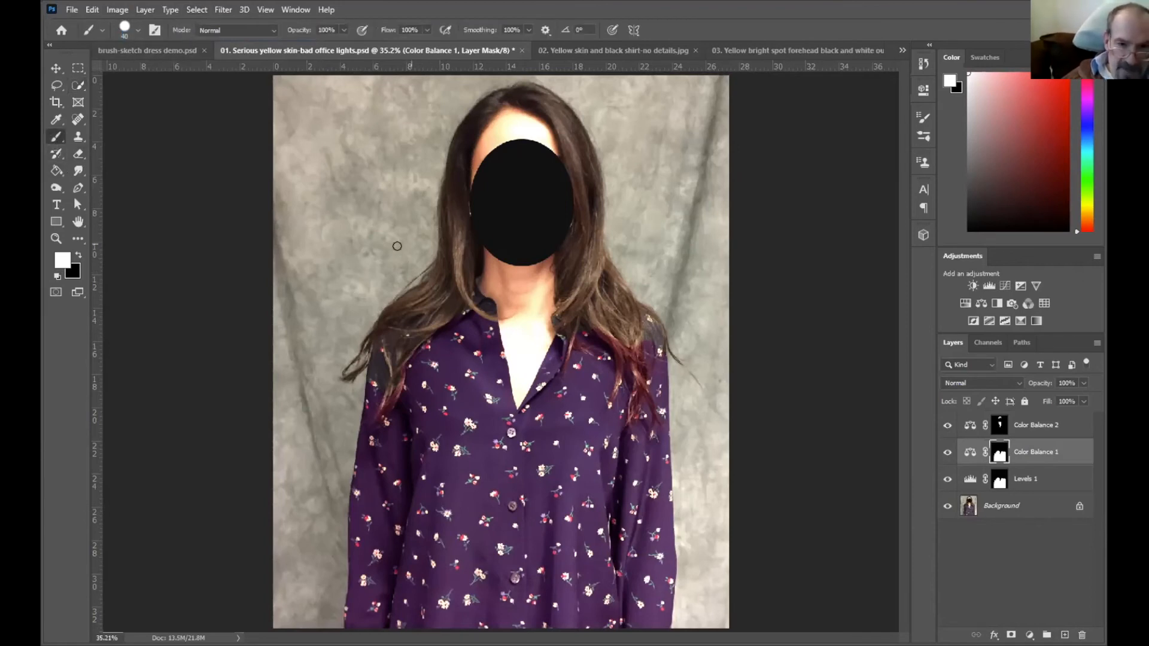
key(bracketright)
key(bracketright)
key(bracketright)
key(bracketright)
key(bracketright)
key(bracketright)
key(bracketright)
key(bracketright)
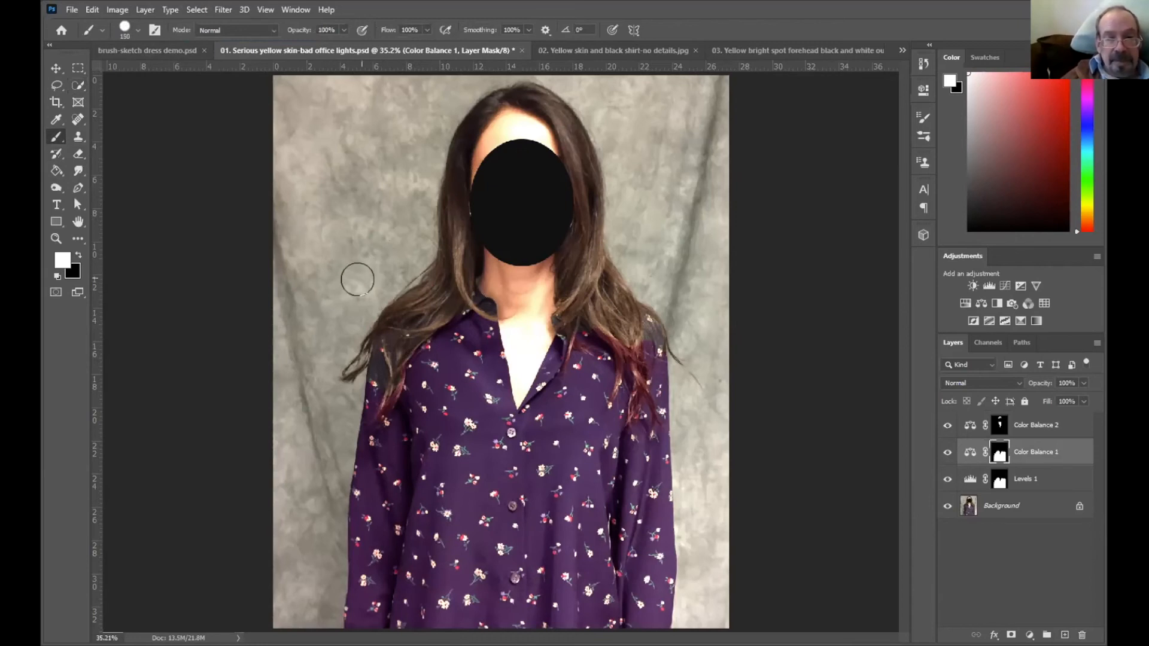
Paint white on the Color Balance 1 mask over the backdrop beside the hair, and undo the painting.
click(354, 283)
mouse_move(379, 285)
mouse_down()
mouse_move(392, 249)
mouse_move(361, 216)
mouse_move(338, 243)
mouse_move(357, 249)
mouse_up()
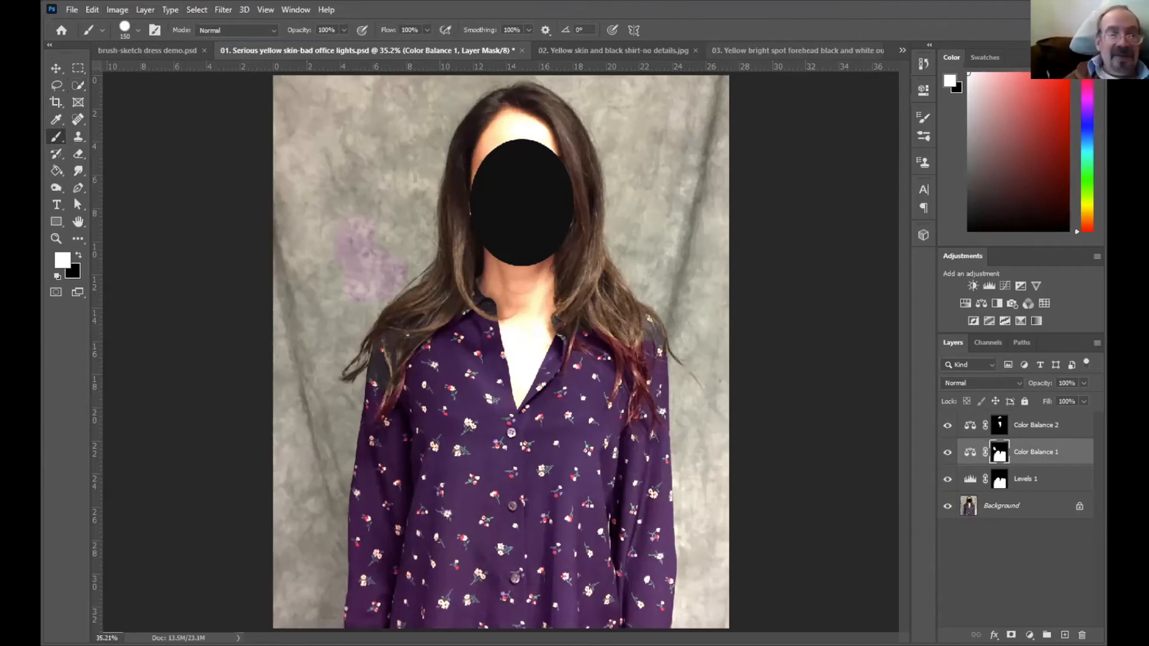
click(92, 10)
click(114, 20)
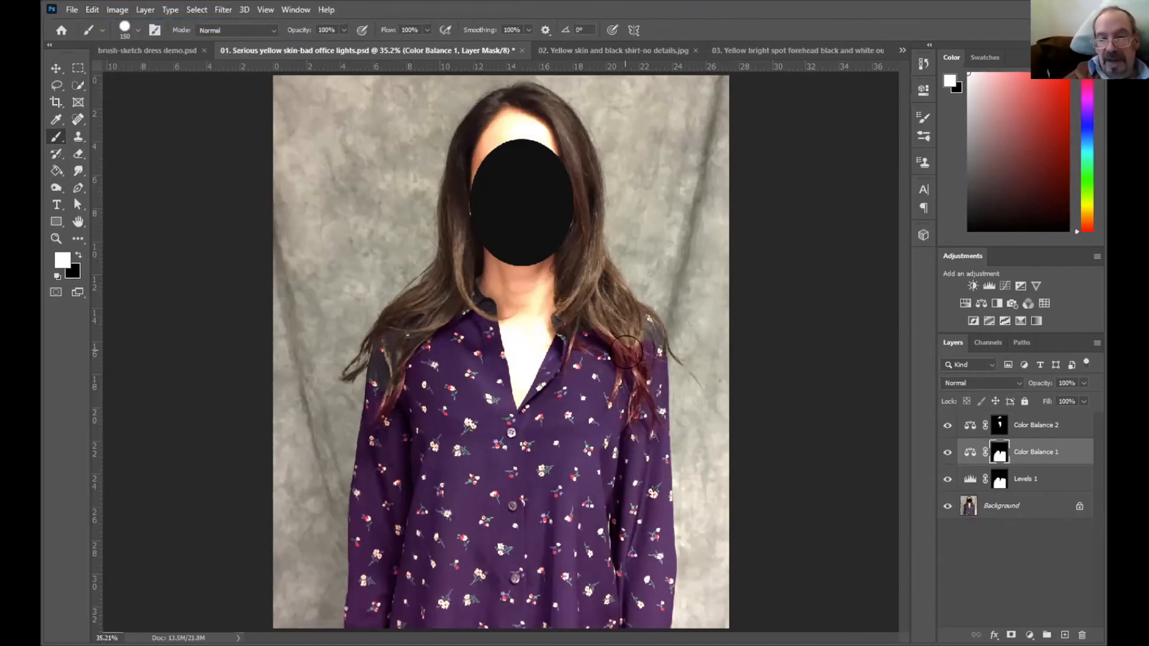
Paint black on the Color Balance 1 mask over the reddish hair ends with a 45 px brush, and hide the Color Balance 2 layer.
click(78, 256)
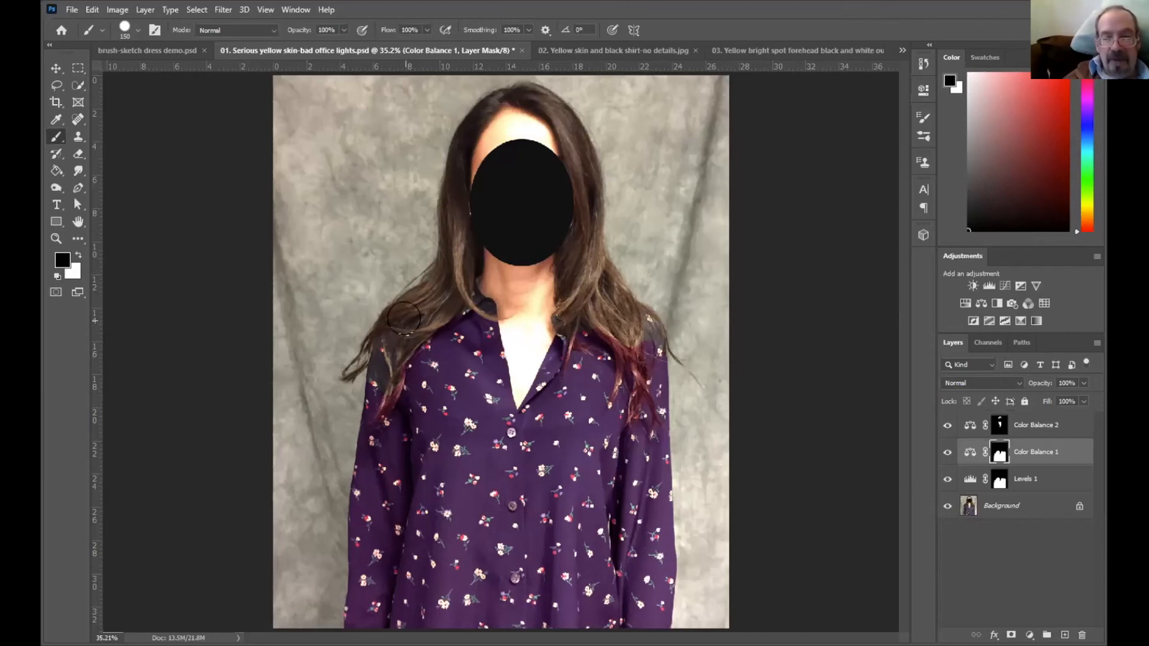
key(bracketleft)
key(bracketleft)
key(bracketleft)
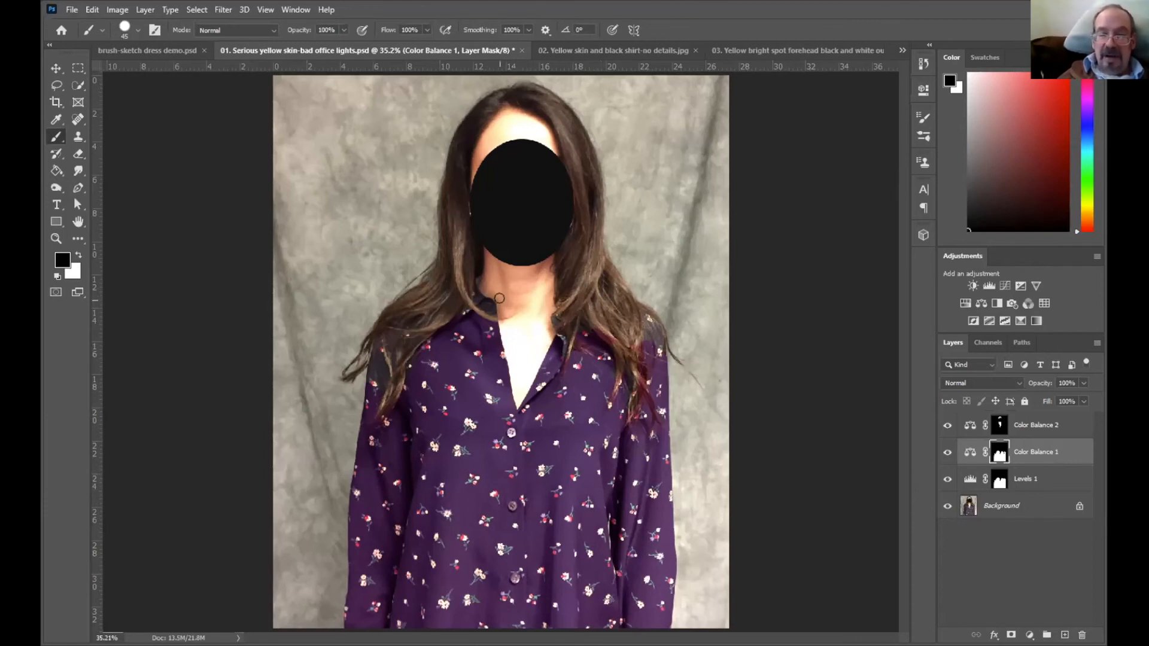
click(949, 426)
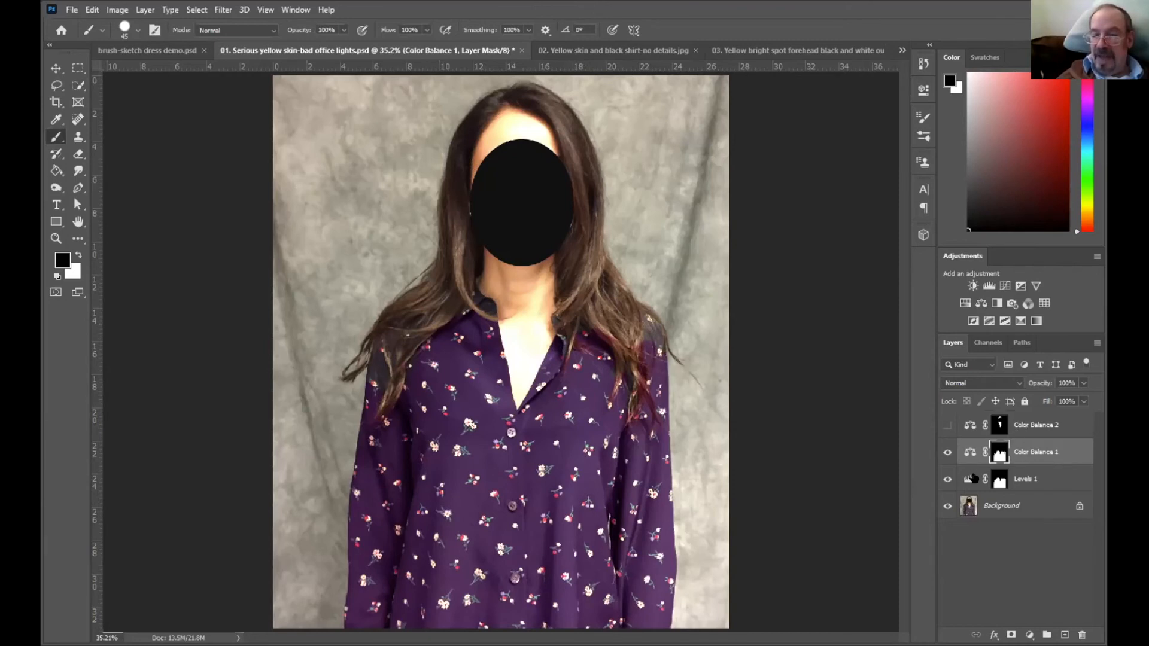
Paint white on the Color Balance 1 mask over the face and neck with a 175 px brush.
click(79, 256)
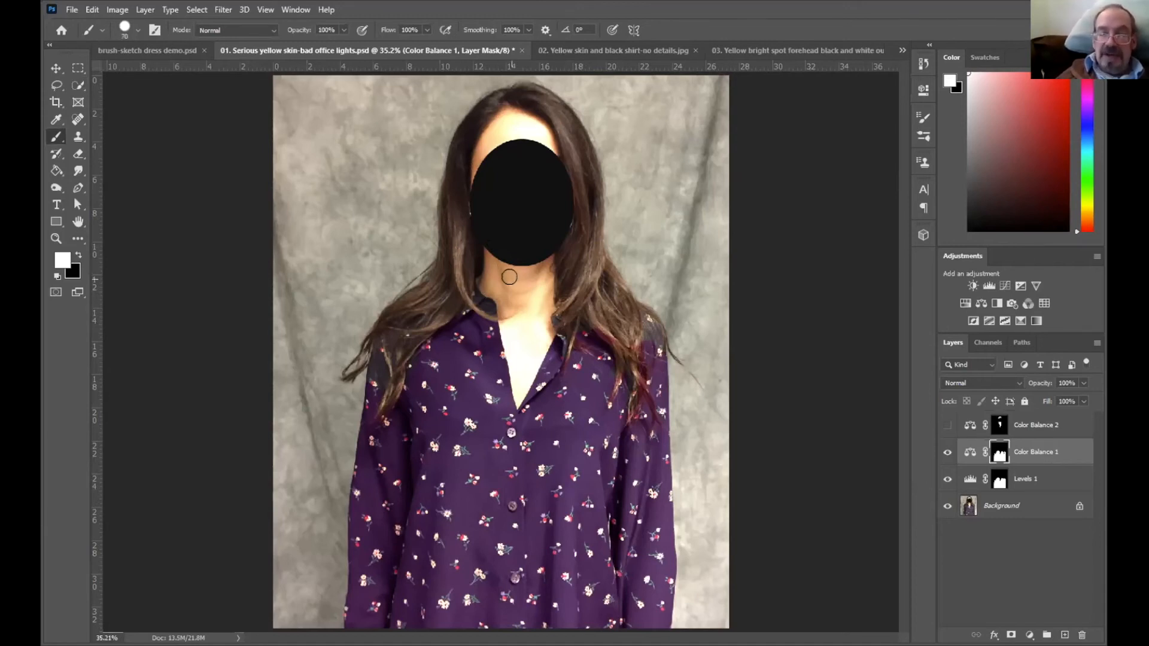
key(bracketright)
key(bracketright)
key(bracketright)
key(bracketright)
key(bracketright)
key(bracketright)
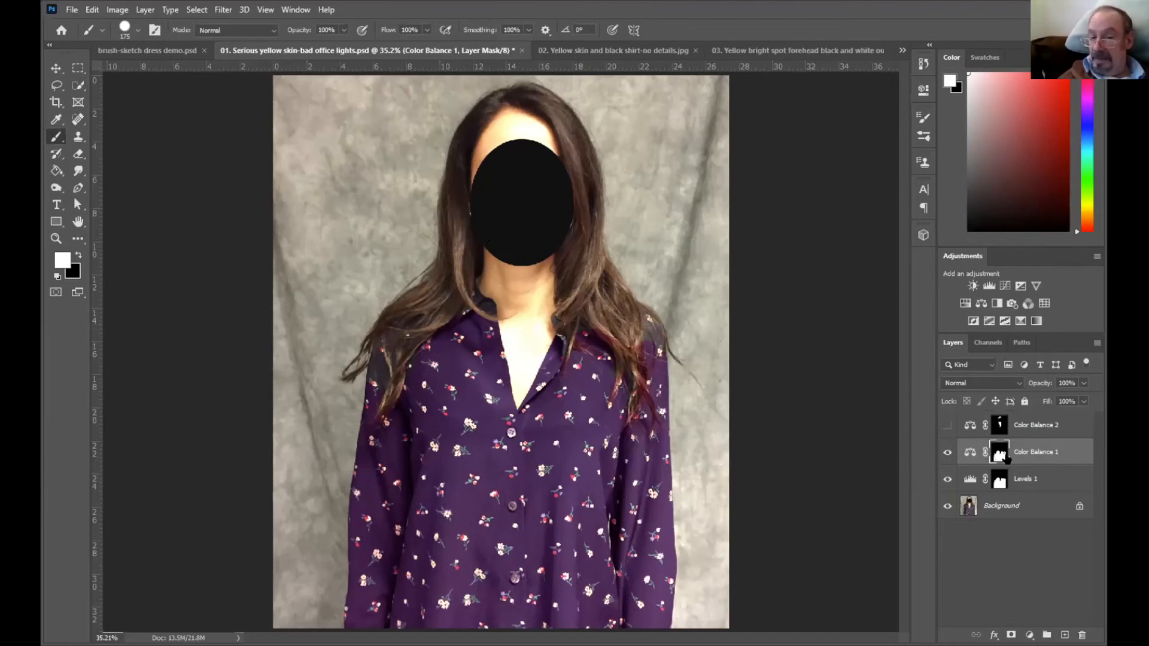
mouse_move(516, 279)
mouse_down()
mouse_move(521, 339)
mouse_move(483, 271)
mouse_move(517, 293)
mouse_move(514, 277)
mouse_move(530, 297)
mouse_move(535, 255)
mouse_move(536, 290)
mouse_move(495, 149)
mouse_move(530, 115)
mouse_move(530, 341)
mouse_move(520, 317)
mouse_move(538, 315)
mouse_move(535, 280)
mouse_move(509, 308)
mouse_move(493, 276)
mouse_move(522, 274)
mouse_move(545, 292)
mouse_move(539, 304)
mouse_move(512, 306)
mouse_move(542, 277)
mouse_up()
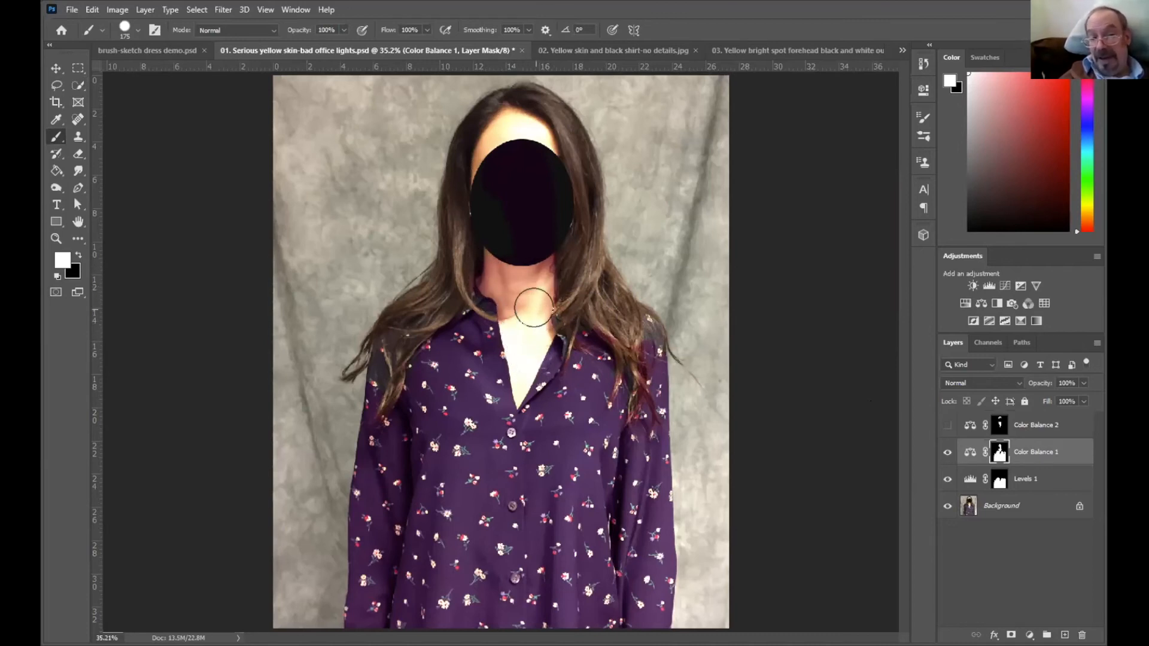
Undo the white brush strokes over the face and neck on the Color Balance 1 mask.
click(93, 10)
click(93, 24)
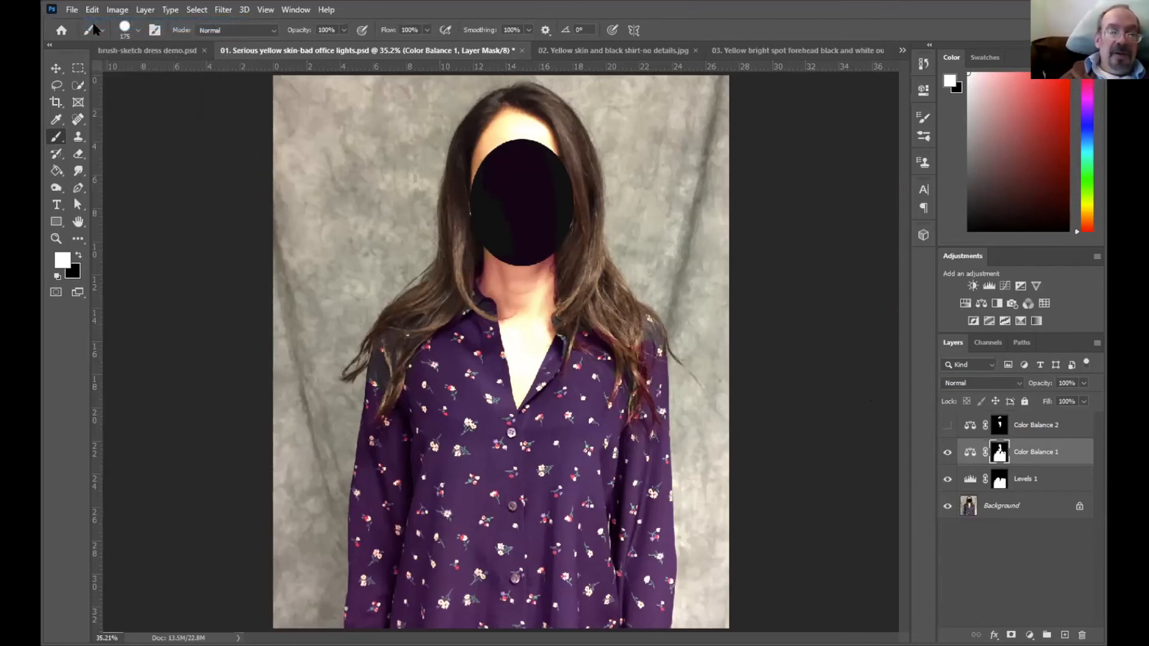
click(91, 10)
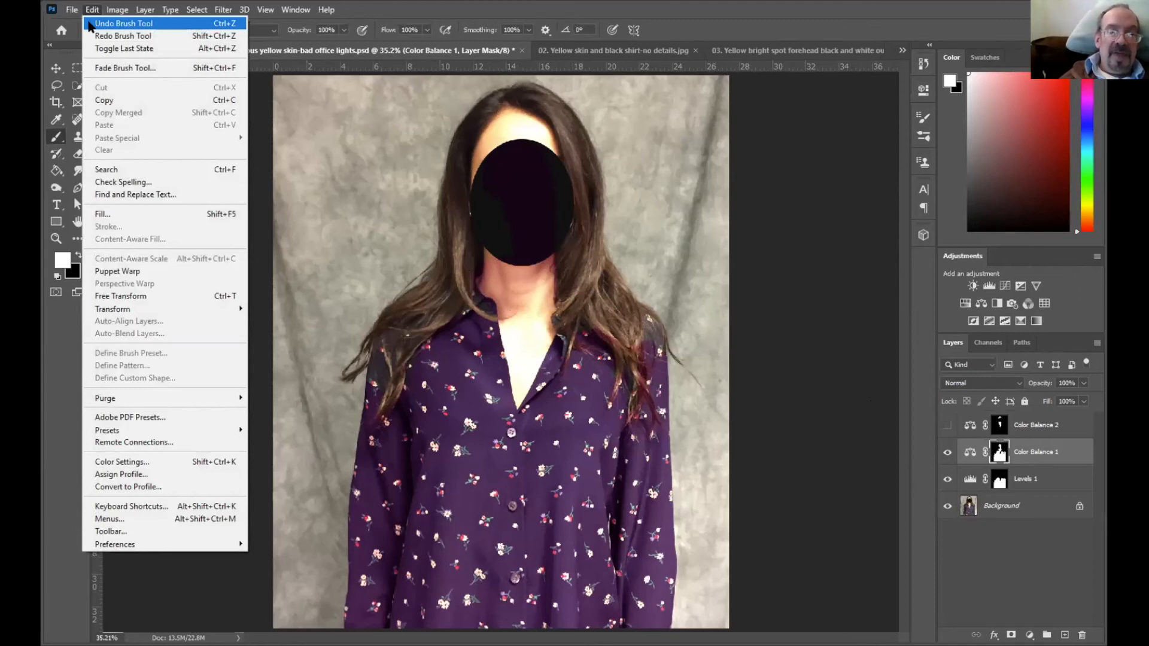
click(91, 24)
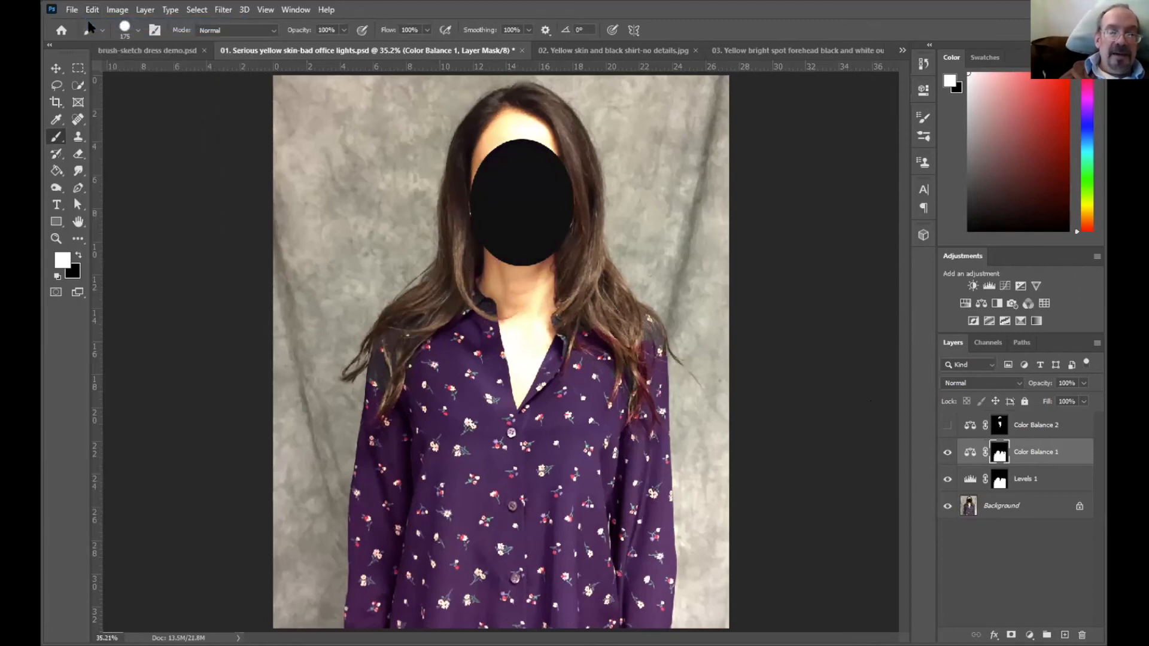
Paint black on the Color Balance 1 mask across the shirt front with the 175 px brush, and paint the area back with white.
click(79, 255)
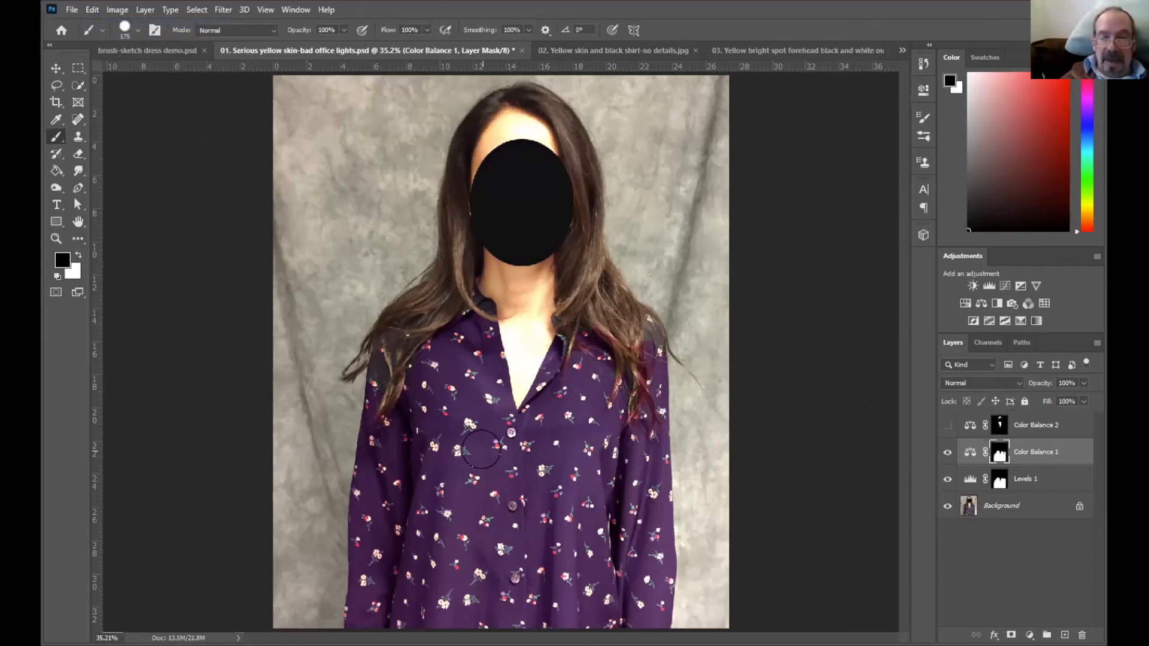
mouse_move(461, 382)
mouse_down()
mouse_move(460, 359)
mouse_move(462, 461)
mouse_move(462, 356)
mouse_move(483, 461)
mouse_move(524, 485)
mouse_move(499, 537)
mouse_move(514, 389)
mouse_move(501, 496)
mouse_up()
mouse_move(512, 589)
mouse_down()
mouse_move(467, 408)
mouse_move(446, 417)
mouse_move(465, 552)
mouse_move(456, 547)
mouse_move(428, 319)
mouse_move(448, 600)
mouse_move(456, 494)
mouse_move(513, 451)
mouse_move(522, 546)
mouse_move(507, 525)
mouse_move(543, 376)
mouse_move(569, 452)
mouse_move(551, 555)
mouse_move(566, 404)
mouse_move(550, 508)
mouse_move(558, 451)
mouse_up()
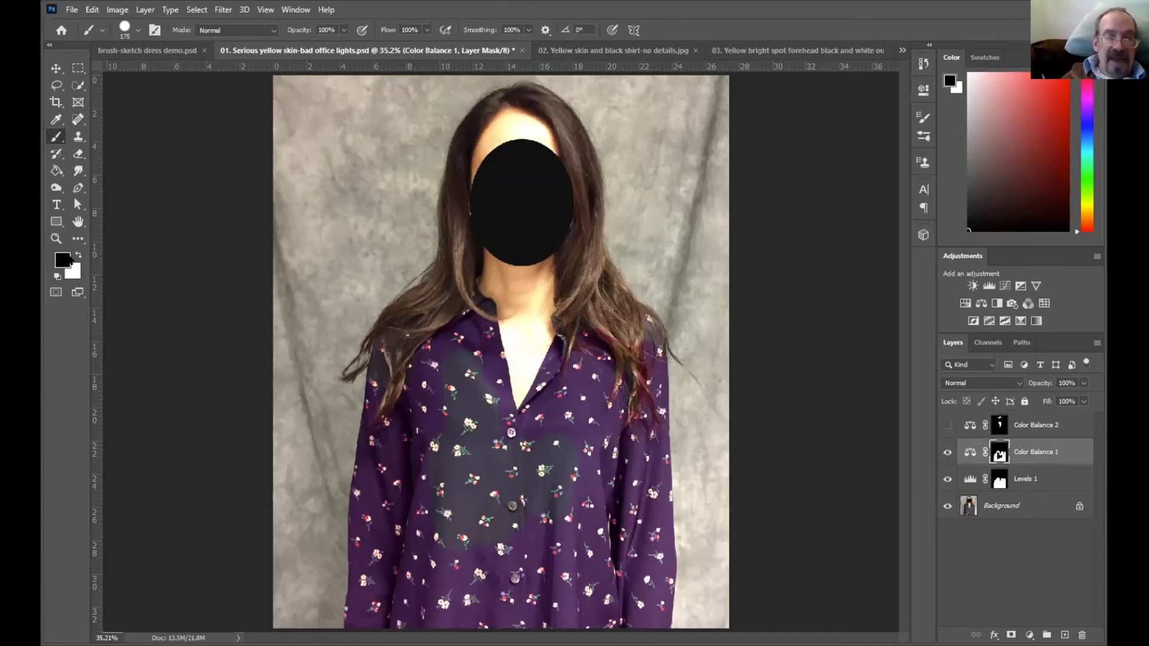
click(78, 256)
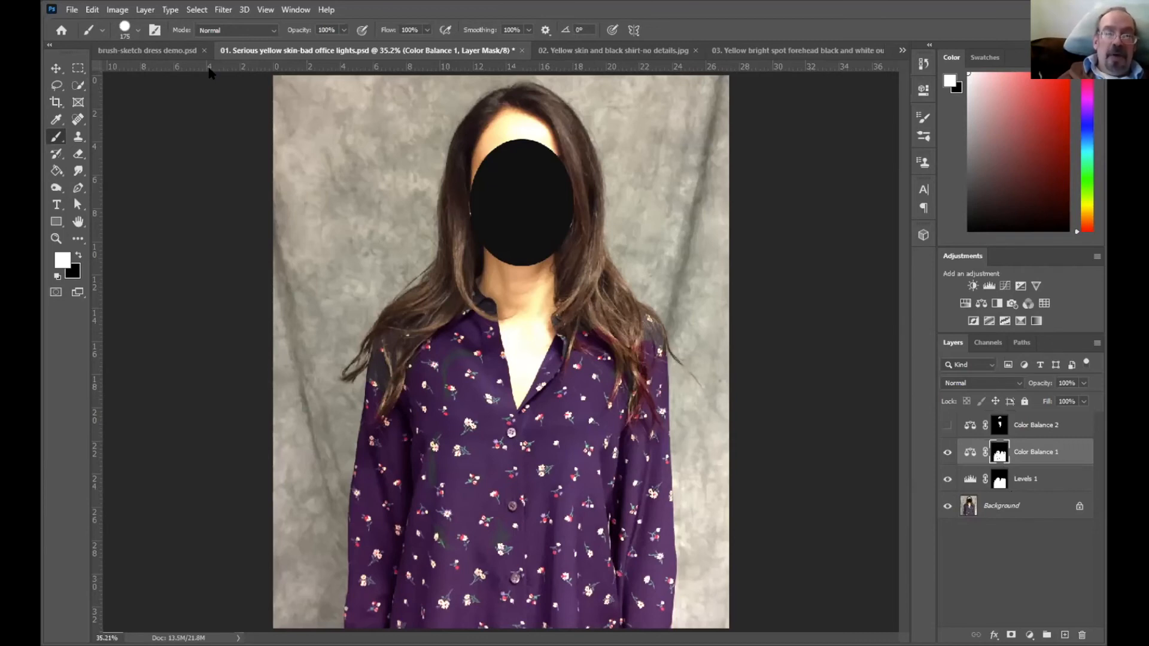
Invert the Color Balance 1 layer mask.
click(117, 10)
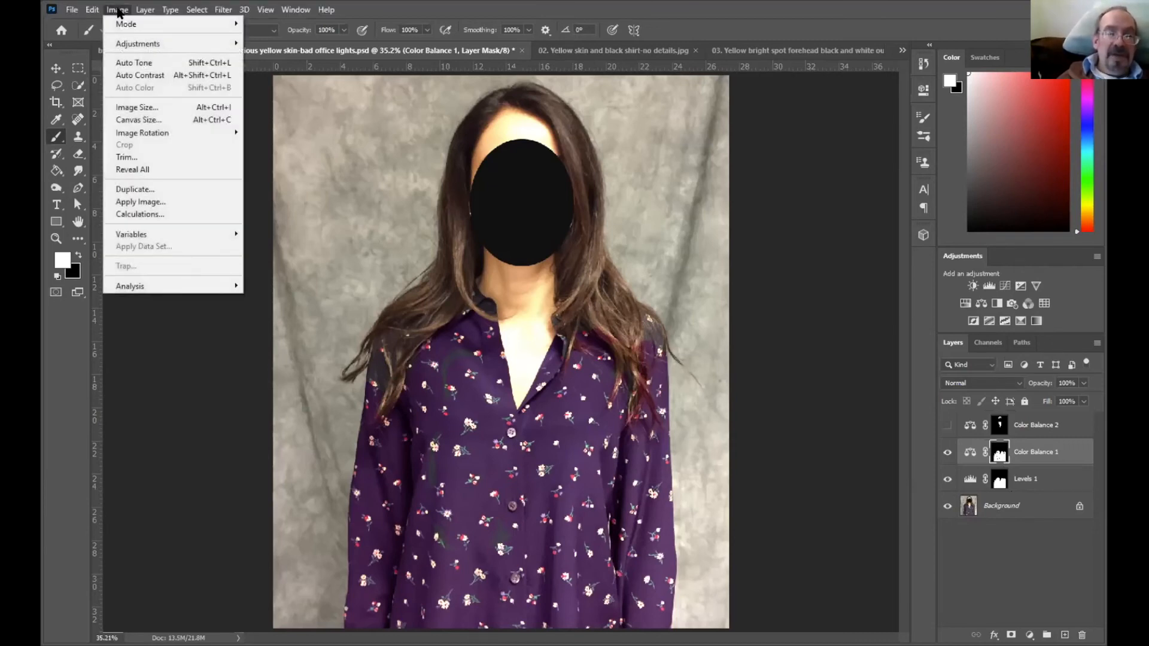
mouse_move(134, 43)
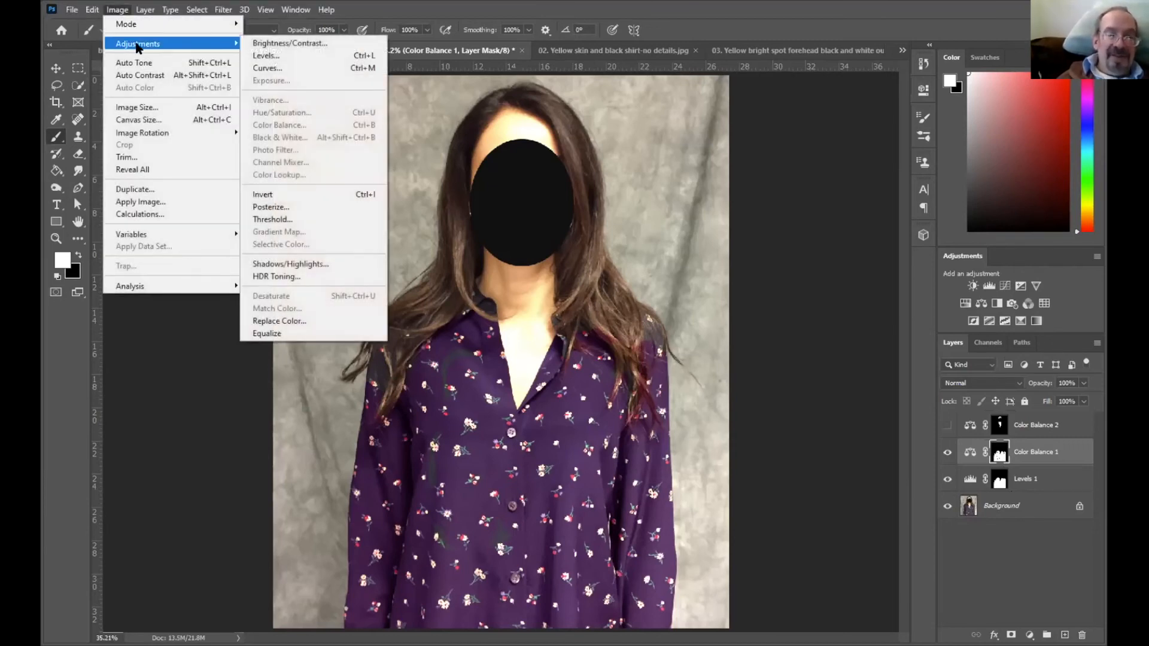
click(313, 197)
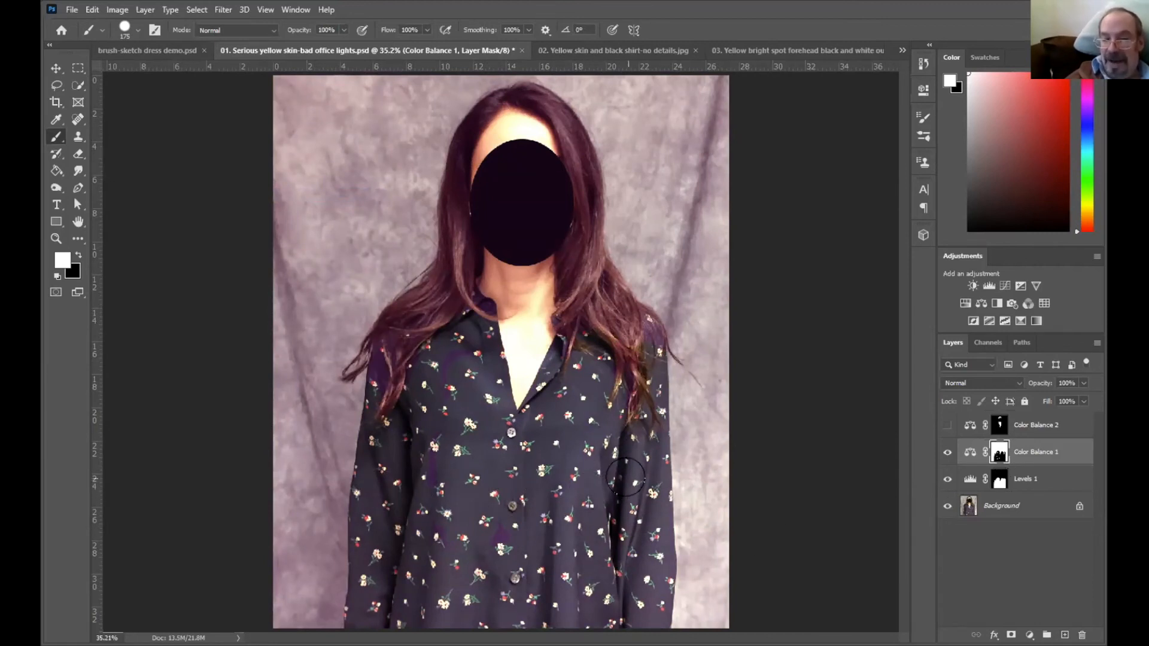
Invert the Color Balance 1 layer mask again so the adjustment covers the shirt instead of the background and hair.
click(119, 10)
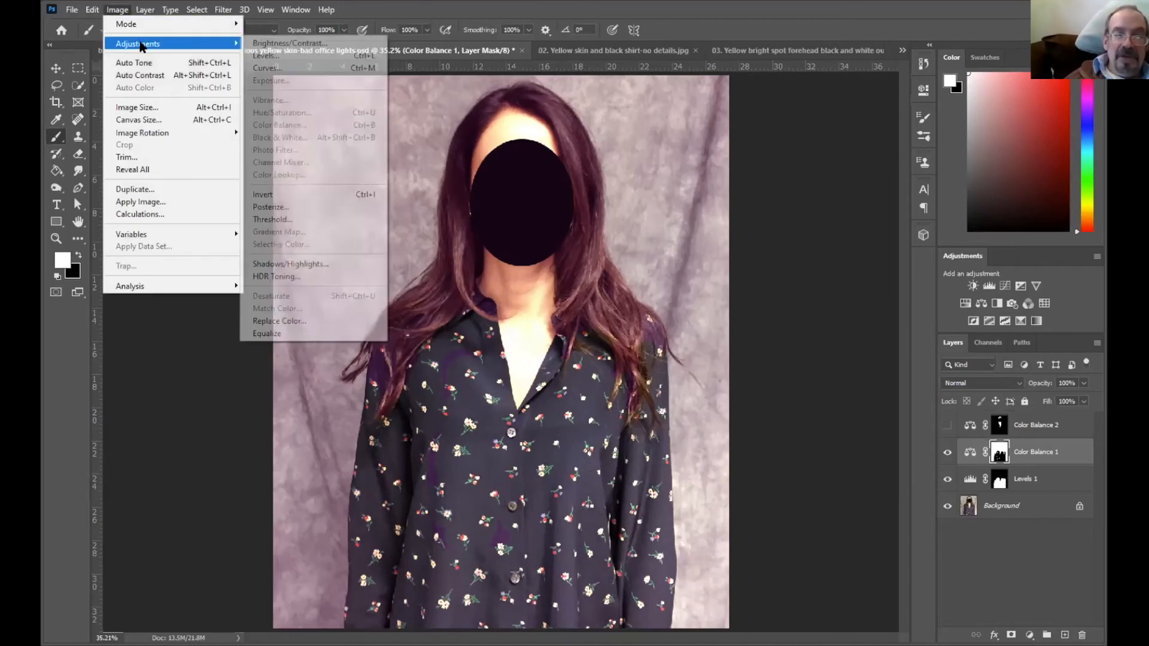
click(259, 191)
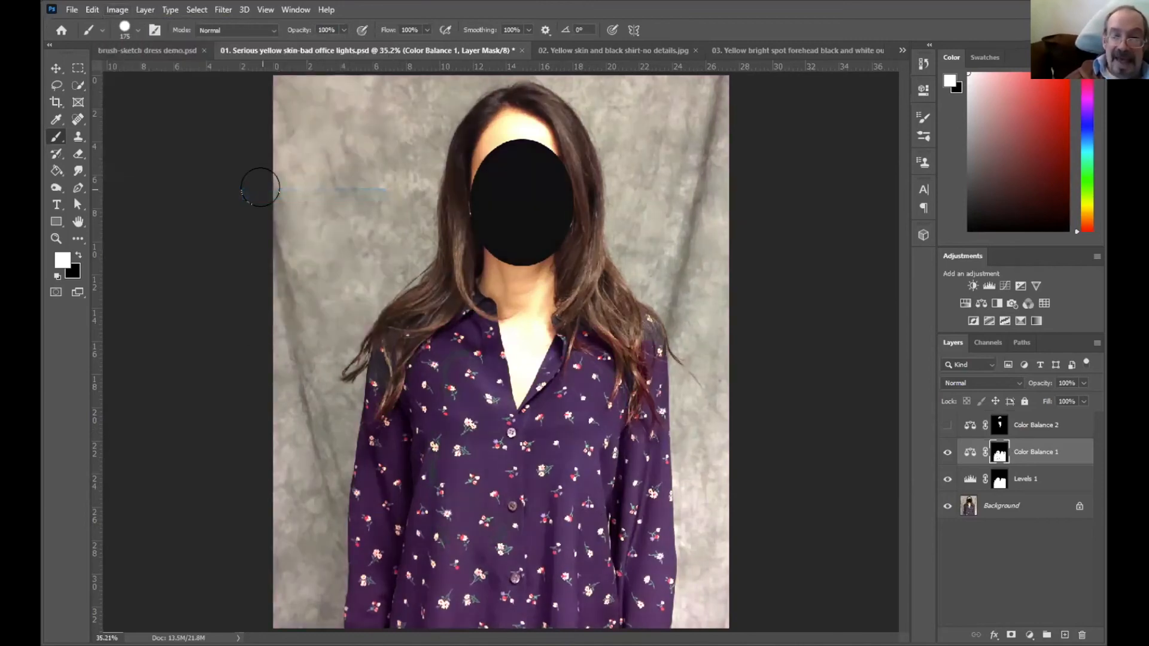
Paint white on the Color Balance 1 mask over the uncorrected shirt patches at the photo's right shoulder, reducing the brush to 30 px.
click(56, 238)
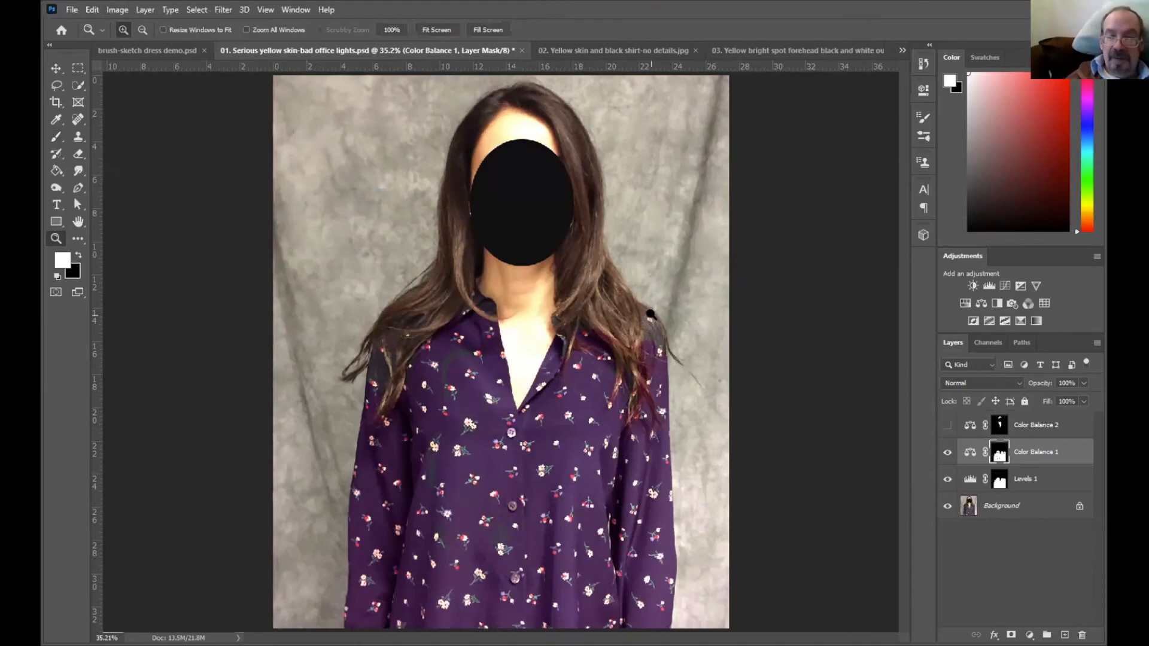
click(654, 315)
click(656, 362)
click(652, 366)
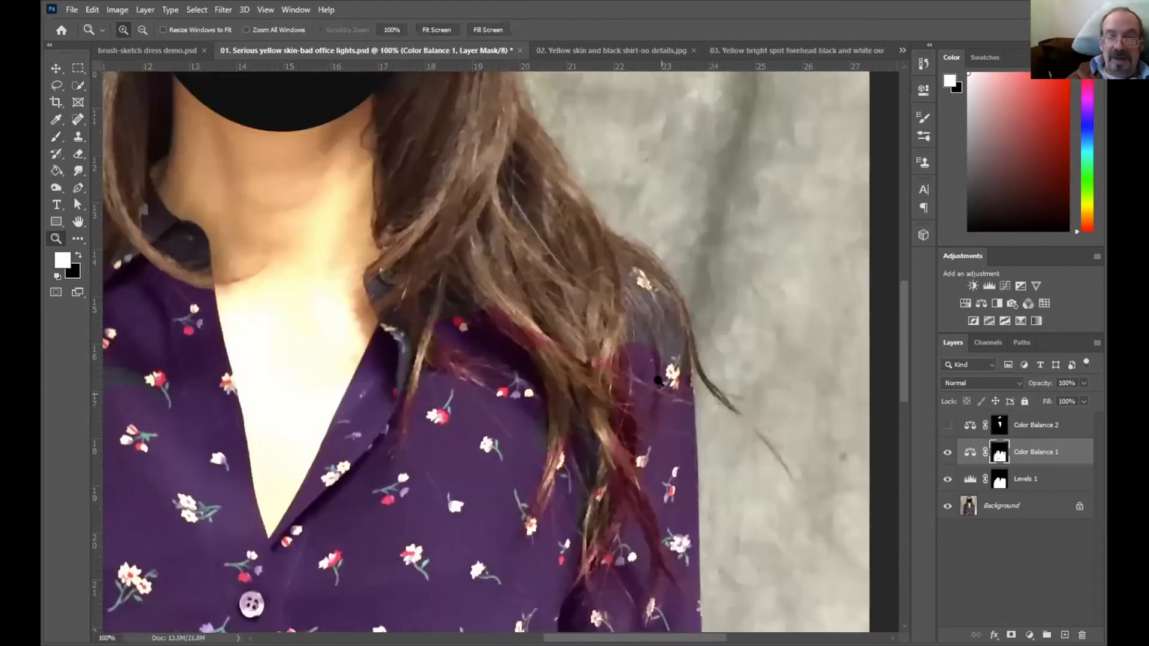
click(658, 361)
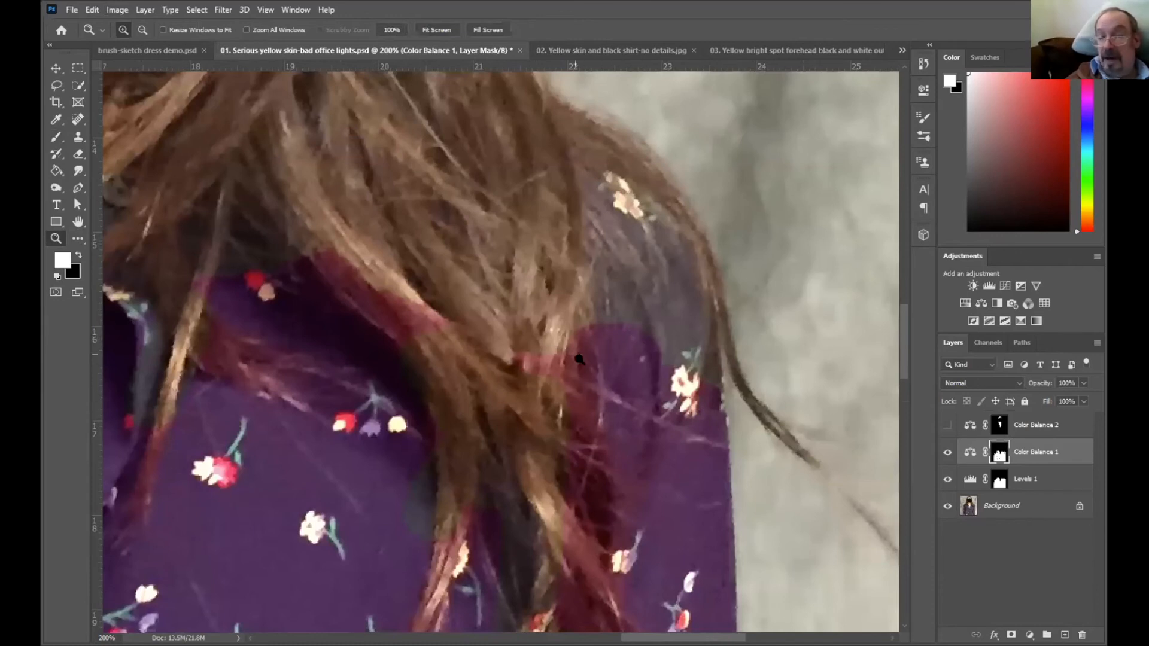
click(56, 138)
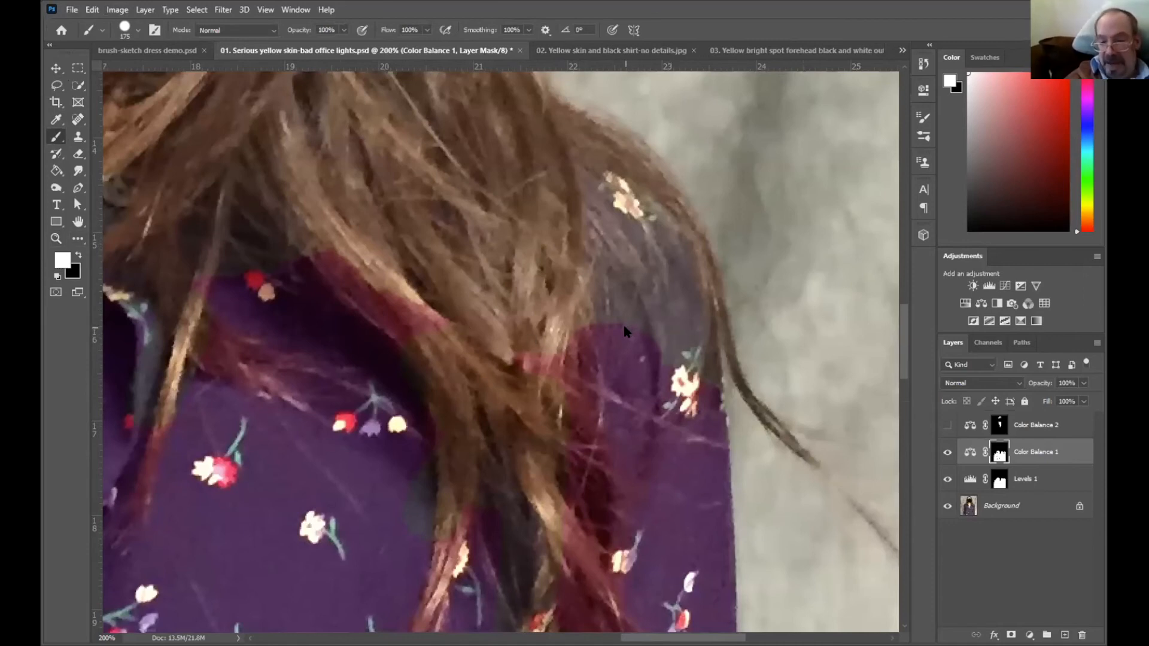
key(bracketleft)
key(bracketleft)
key(bracketleft)
key(bracketleft)
key(bracketleft)
key(bracketleft)
key(bracketleft)
key(bracketleft)
key(bracketleft)
key(bracketleft)
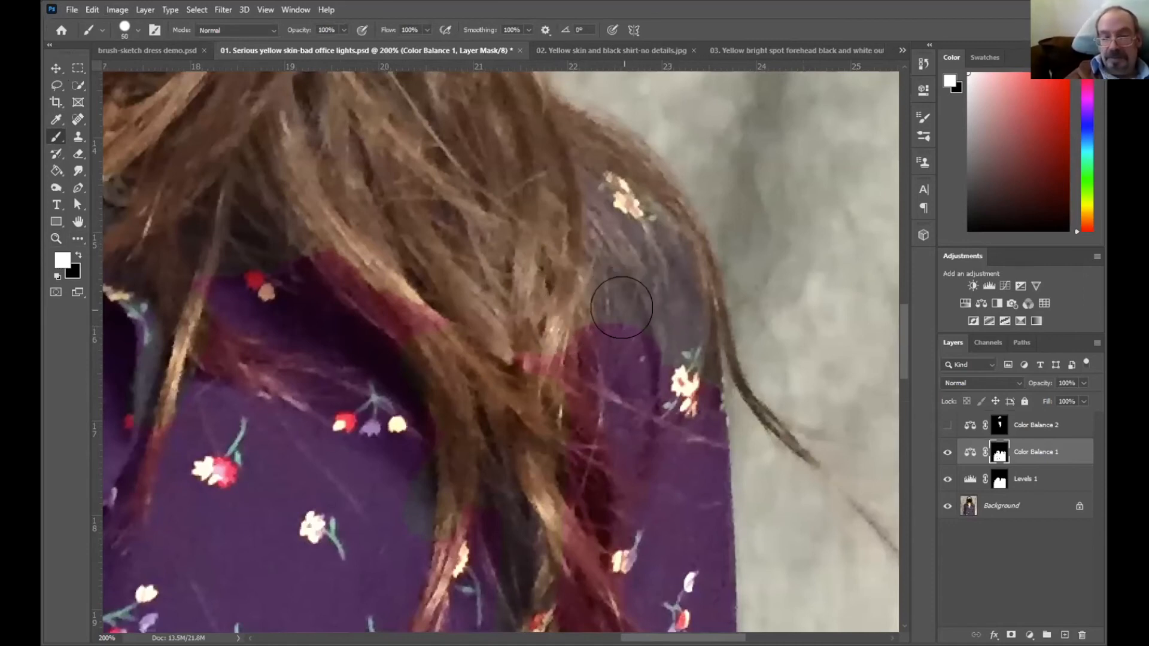
mouse_move(620, 301)
mouse_down()
mouse_move(630, 332)
mouse_move(671, 268)
mouse_move(689, 307)
mouse_move(690, 378)
mouse_up()
click(652, 240)
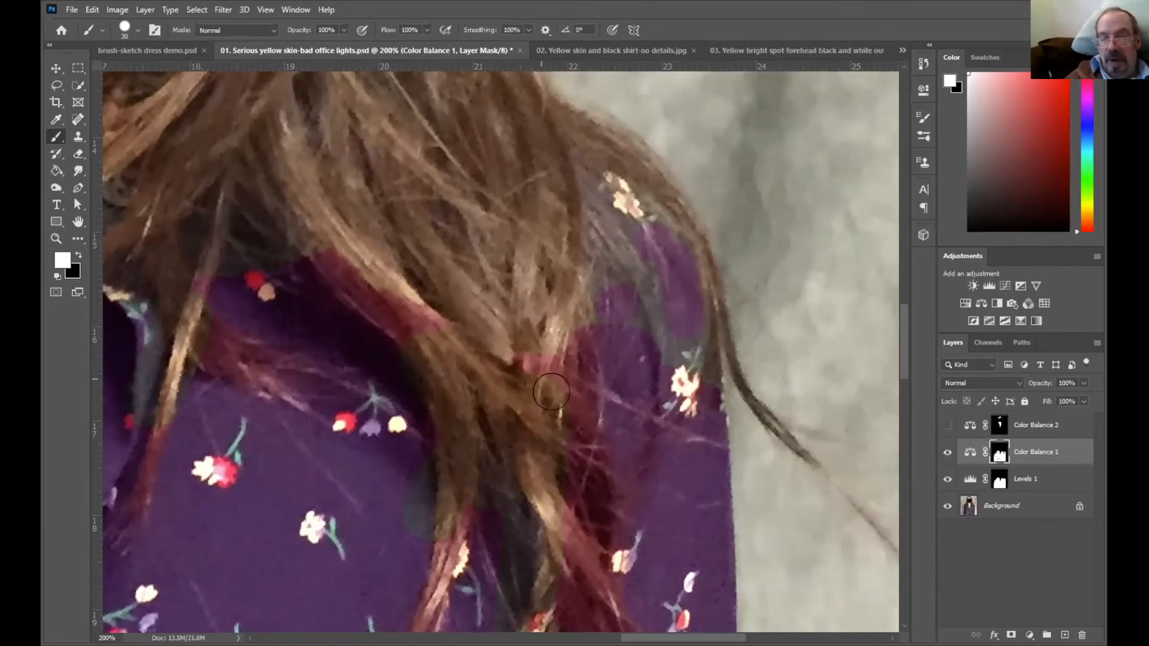
Paint black on the Color Balance 1 mask over the hair strands hanging across the photo's right shoulder, reducing the brush to 20 px.
click(78, 256)
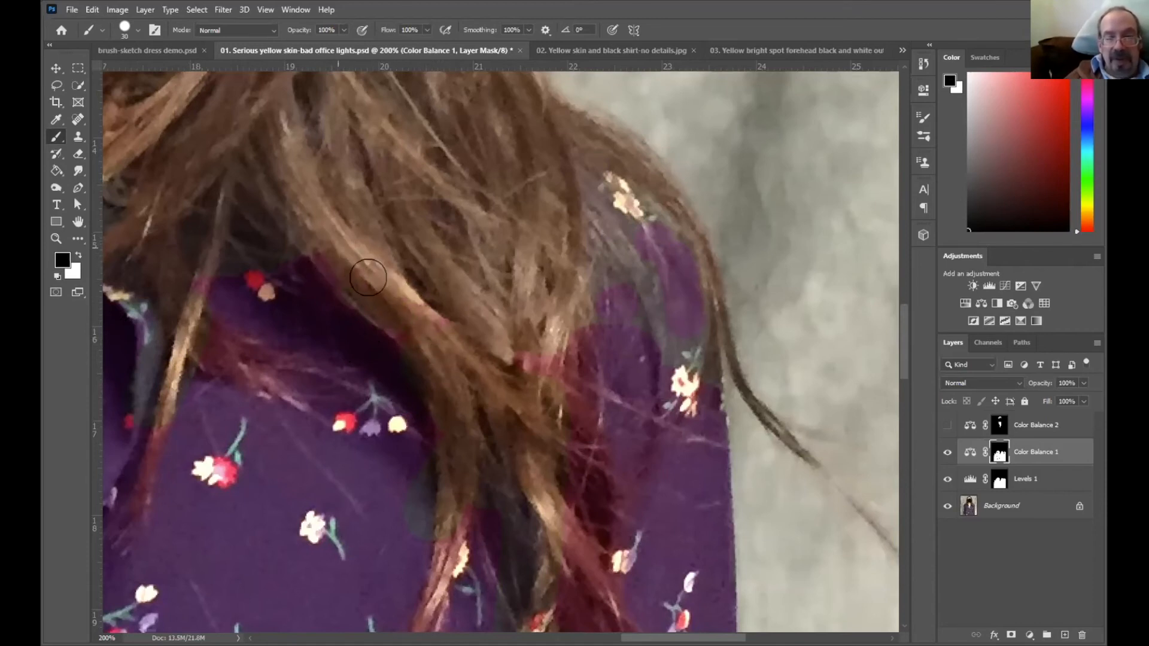
mouse_move(519, 369)
mouse_down()
mouse_move(519, 413)
mouse_move(591, 433)
mouse_move(565, 313)
mouse_move(583, 367)
mouse_move(565, 419)
mouse_move(566, 532)
mouse_move(529, 522)
mouse_move(600, 610)
mouse_up()
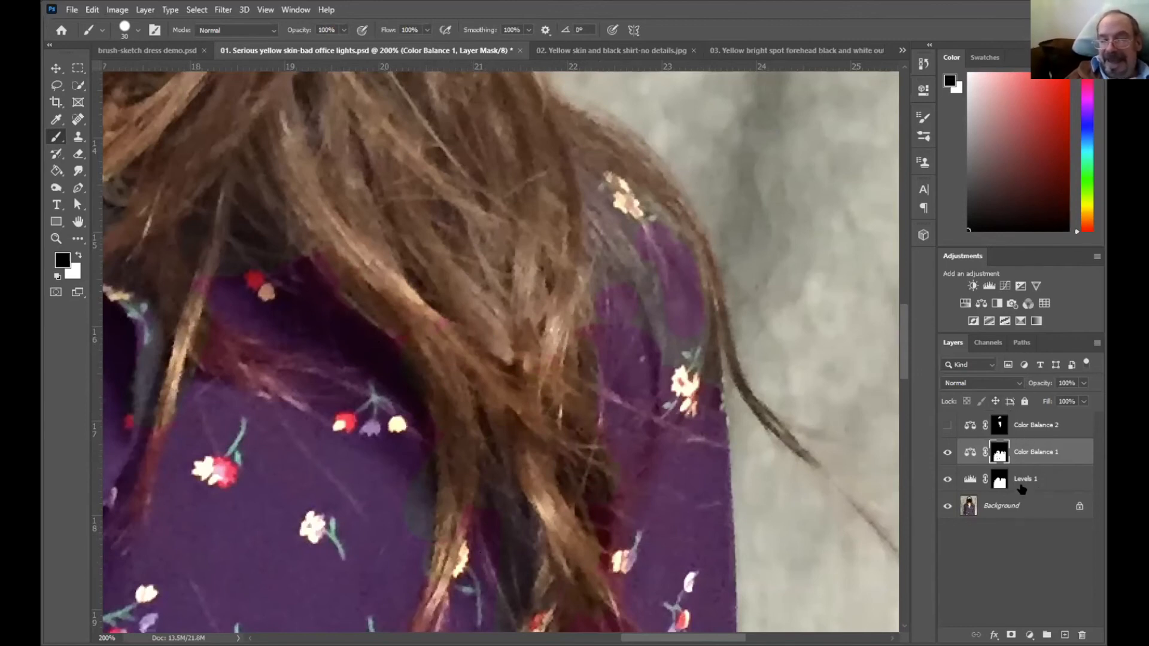
click(997, 478)
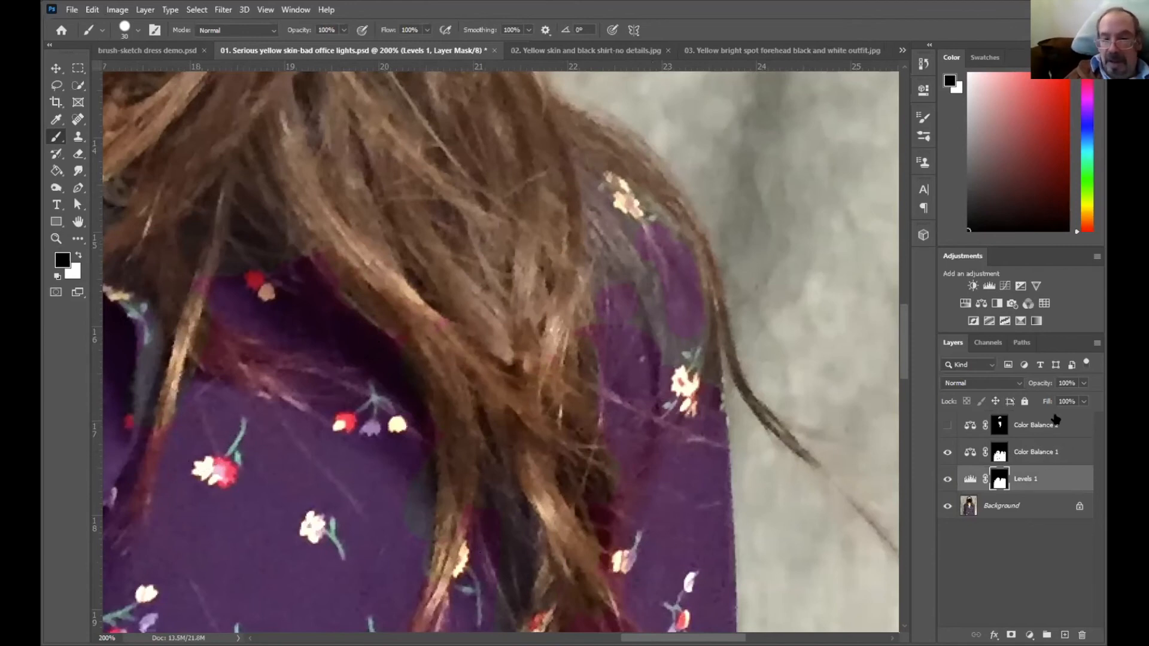
click(1000, 453)
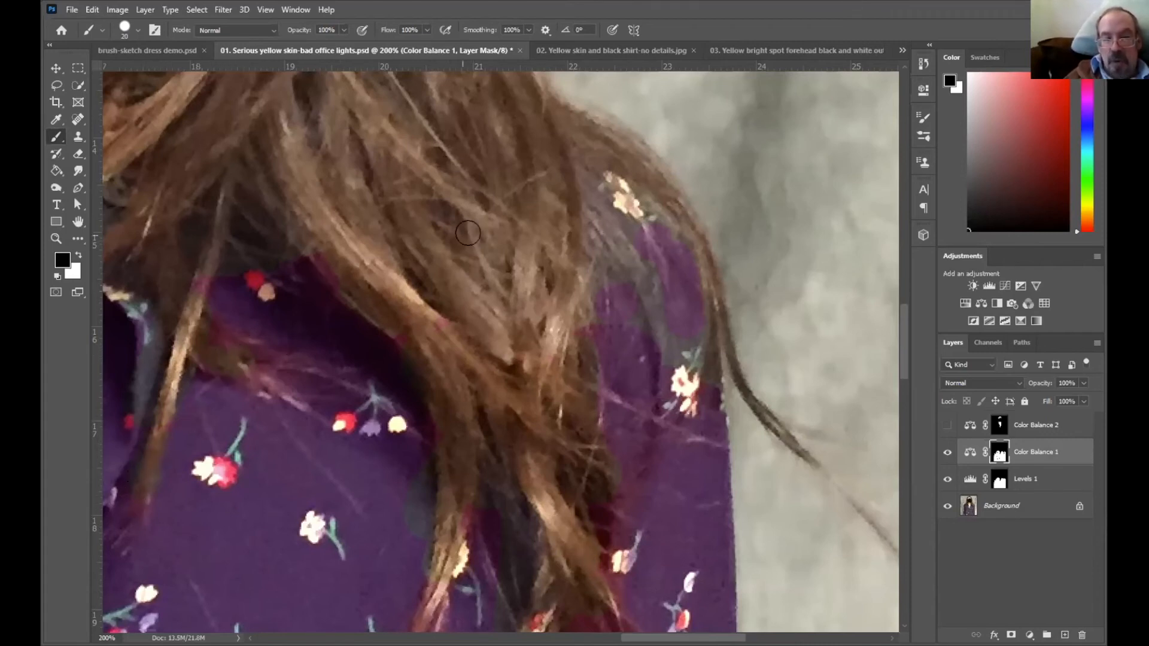
scroll(542, 302, down, 3)
scroll(538, 311, down, 10)
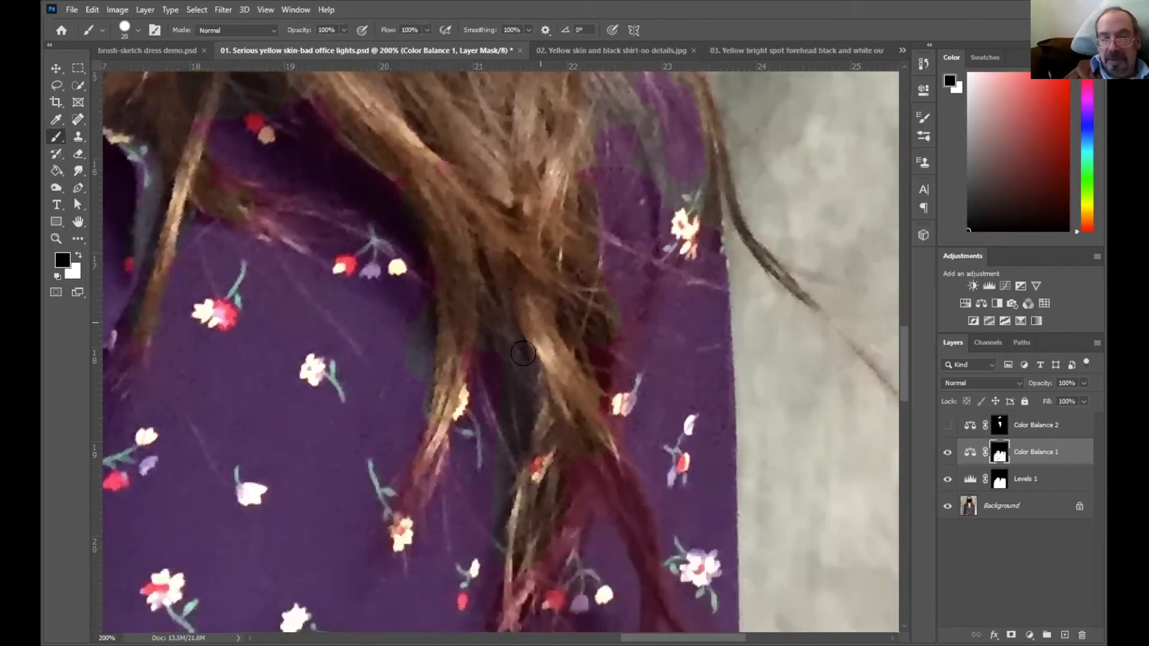
drag(421, 308, 402, 361)
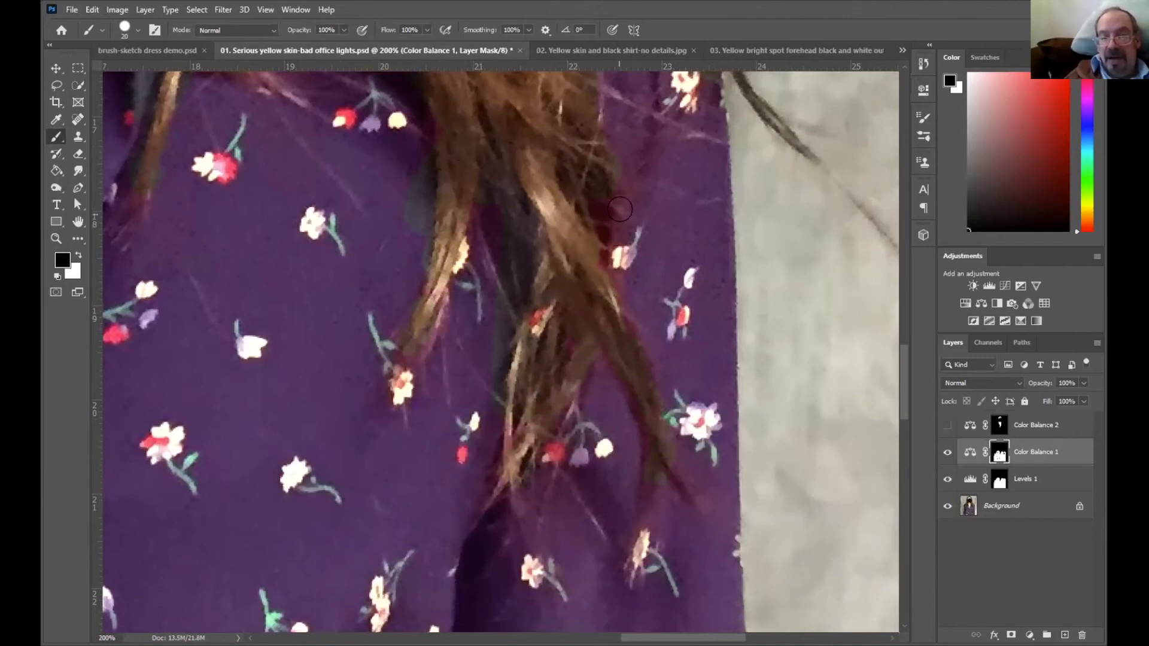
Paint white on the Color Balance 1 mask over the curved unmasked gap on the shirt's chest, left of the neckline, with the 20 px brush.
scroll(620, 211, up, 6)
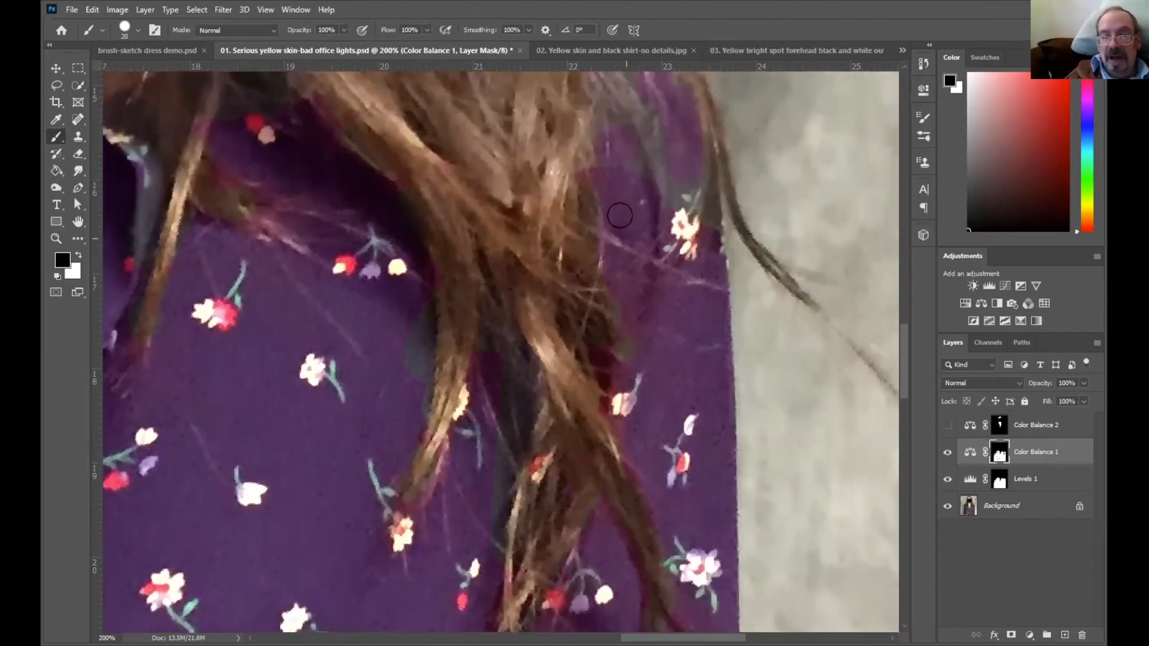
scroll(620, 216, up, 1)
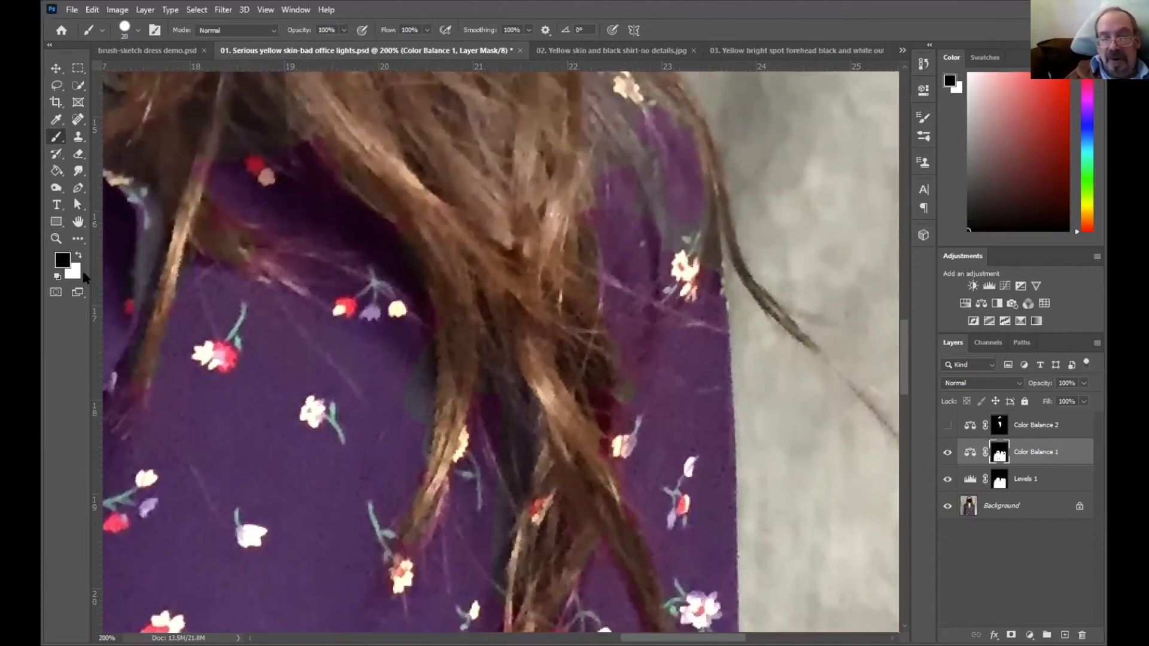
click(80, 257)
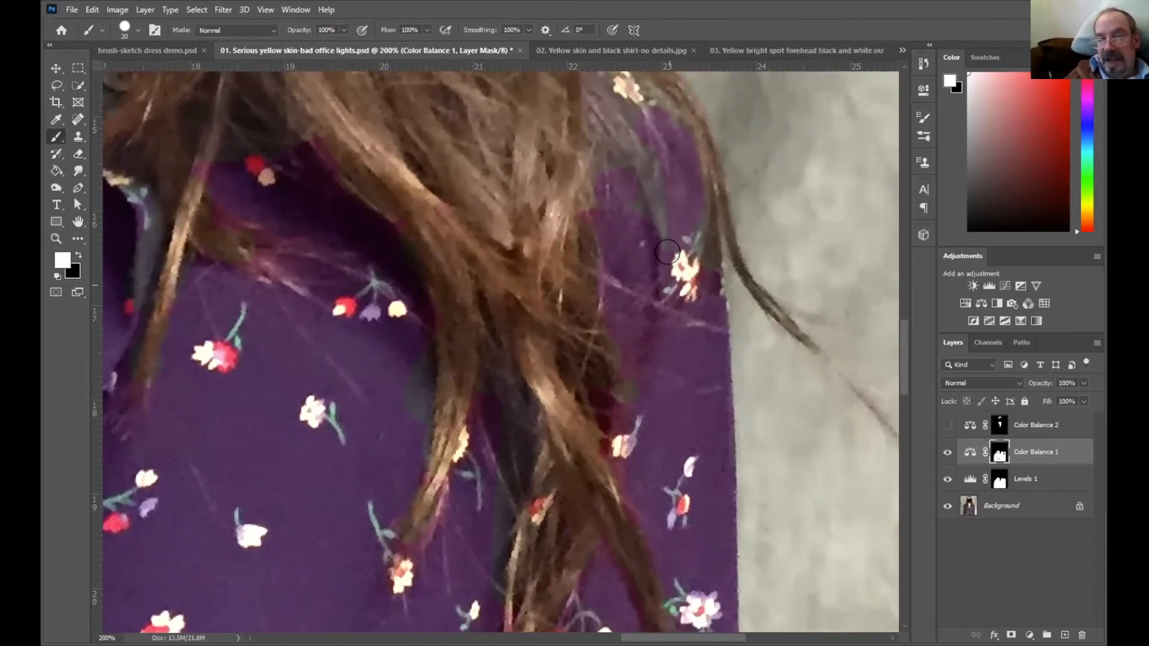
drag(251, 321, 424, 371)
drag(355, 426, 452, 353)
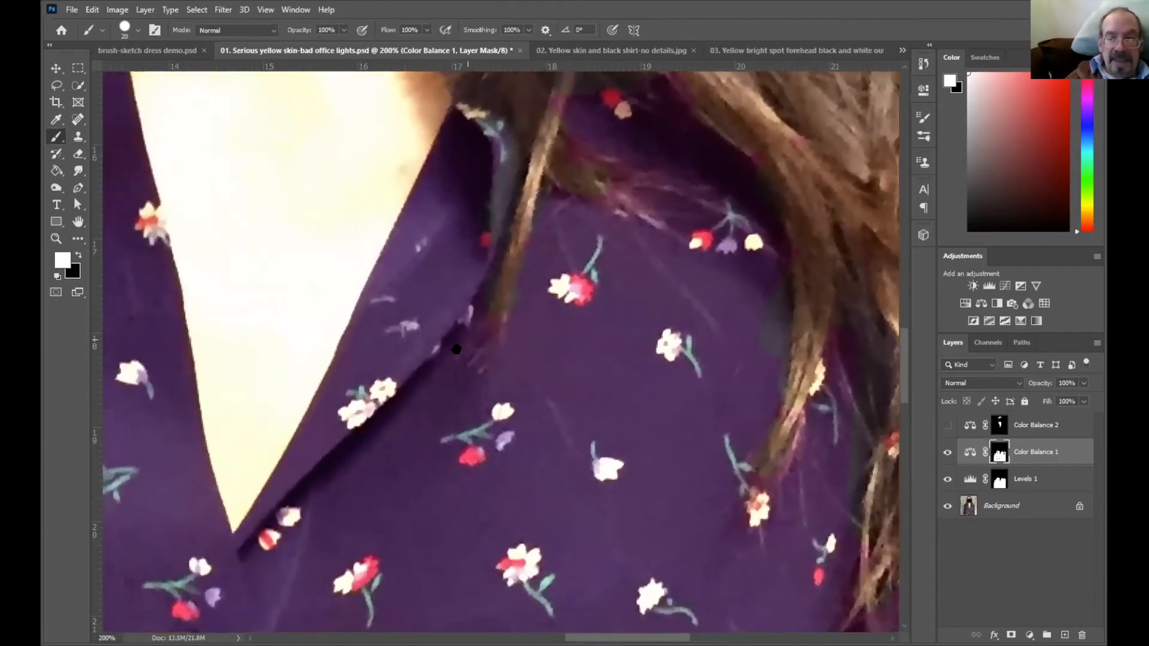
drag(371, 413, 658, 472)
drag(512, 413, 748, 464)
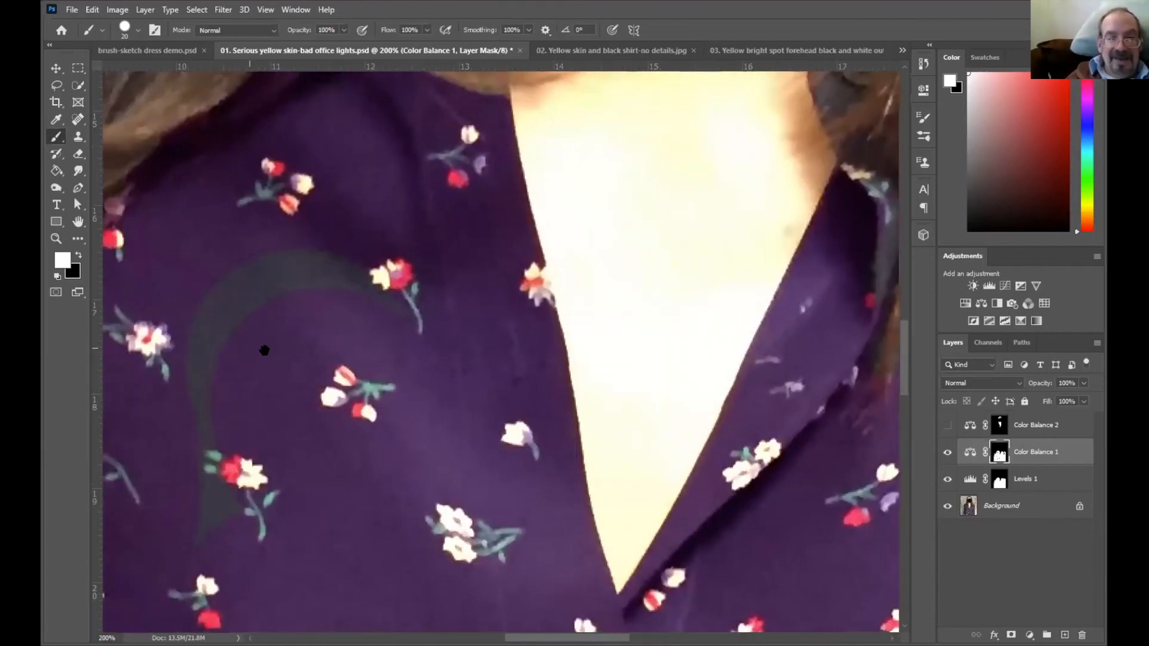
drag(250, 347, 367, 377)
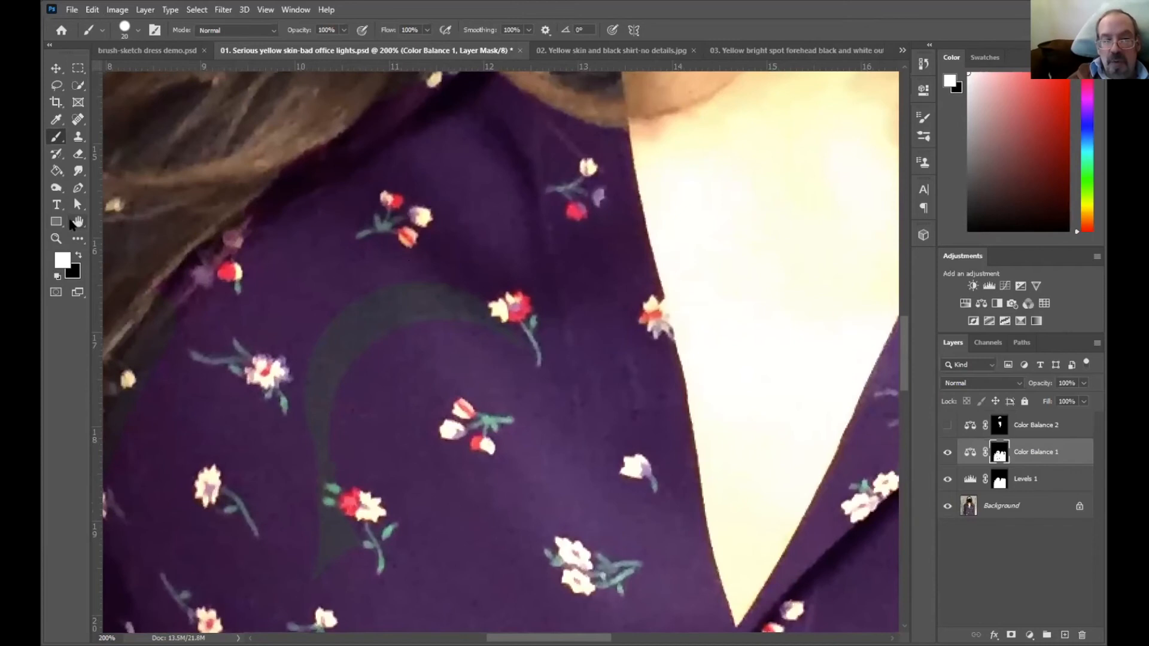
drag(382, 325, 610, 351)
mouse_move(410, 374)
mouse_down()
mouse_move(557, 339)
mouse_move(608, 311)
mouse_move(249, 359)
mouse_move(385, 357)
mouse_up()
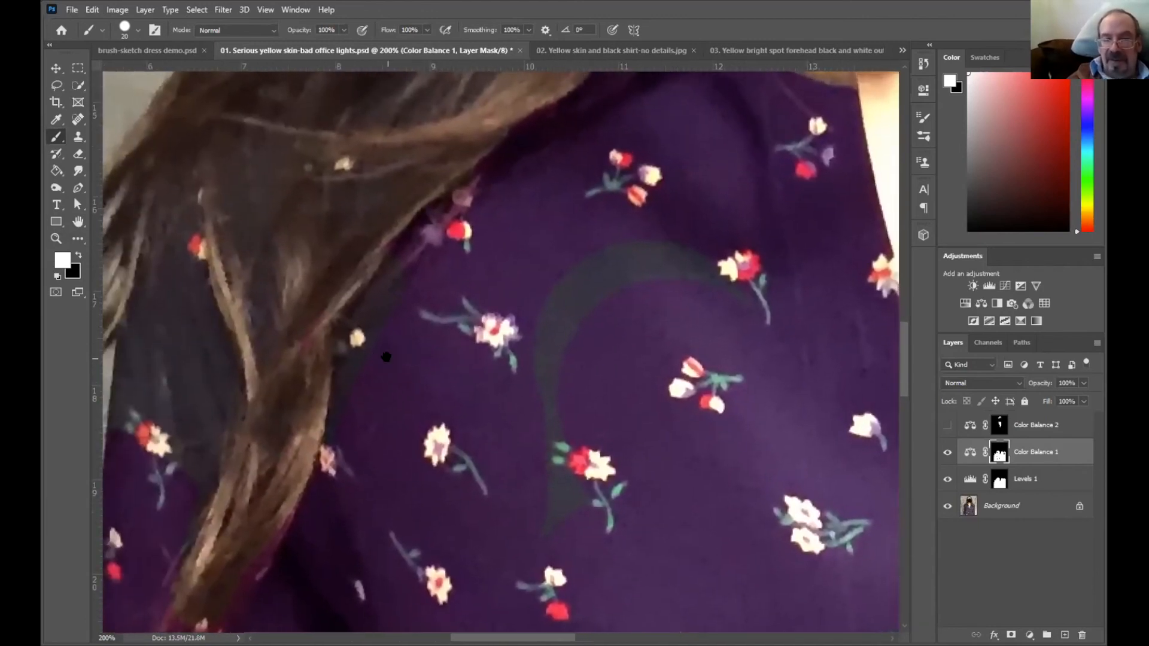
mouse_move(506, 295)
mouse_down()
mouse_move(321, 346)
mouse_move(377, 303)
mouse_up()
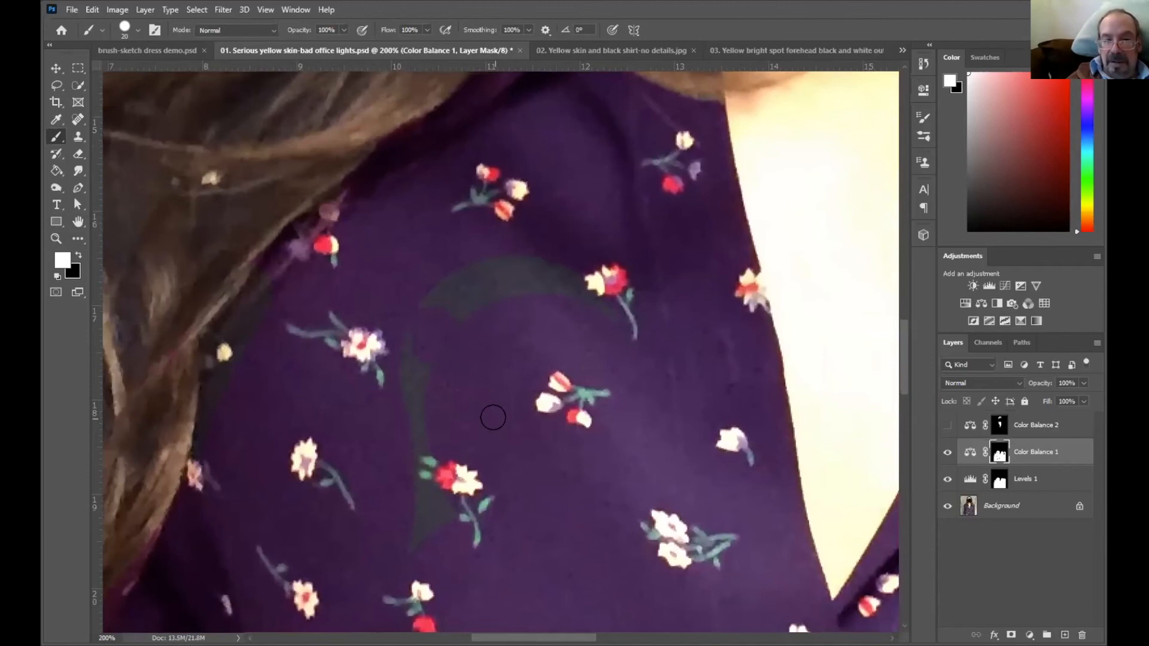
mouse_move(418, 428)
mouse_down()
mouse_move(441, 504)
mouse_move(433, 539)
mouse_move(429, 513)
mouse_up()
mouse_move(444, 299)
mouse_down()
mouse_move(461, 274)
mouse_move(455, 281)
mouse_move(499, 258)
mouse_move(470, 281)
mouse_move(532, 289)
mouse_move(474, 259)
mouse_move(566, 290)
mouse_up()
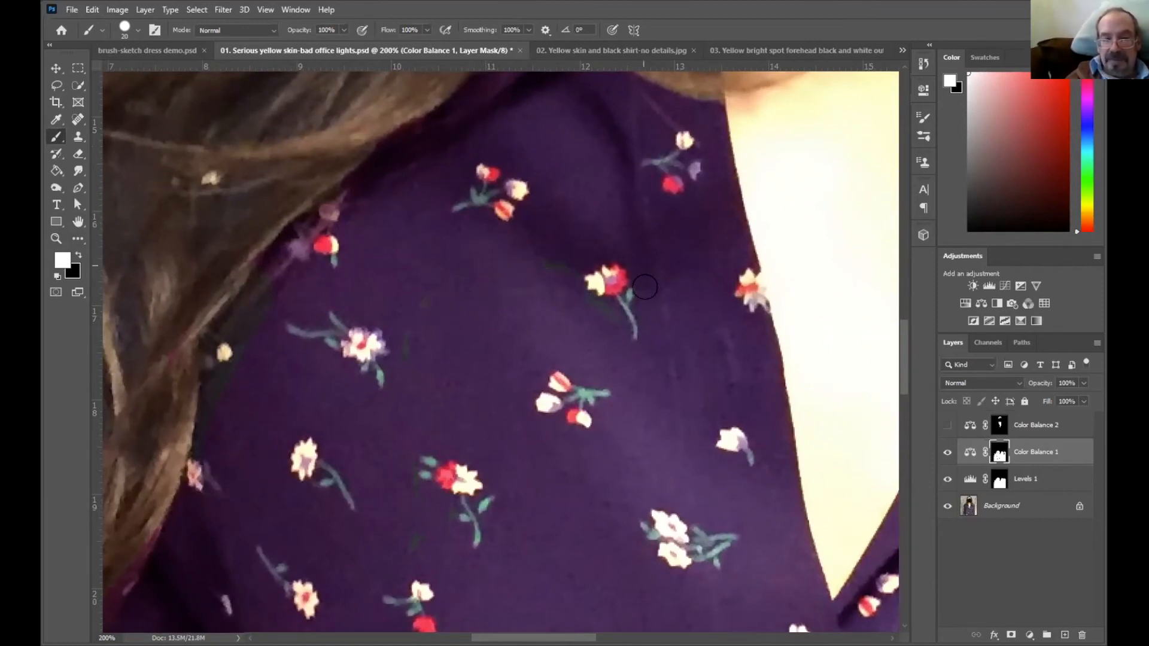
Paint black on the Color Balance 1 mask over the reddish tip of the hair lock on the photo's left side.
drag(433, 354, 649, 574)
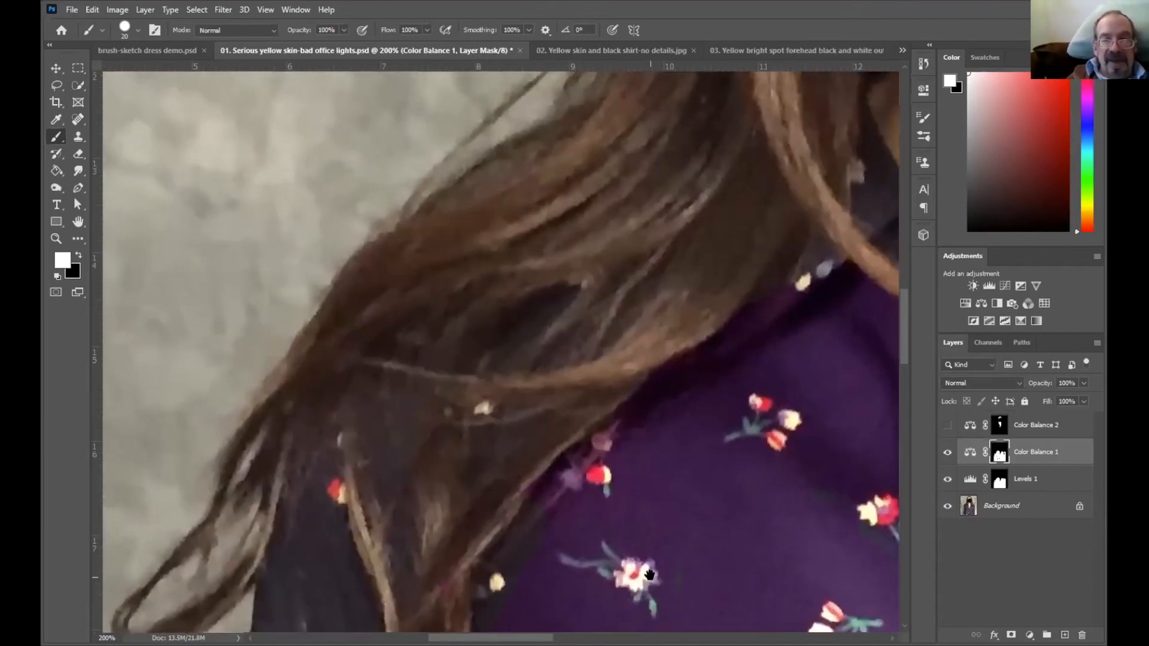
drag(694, 503, 652, 131)
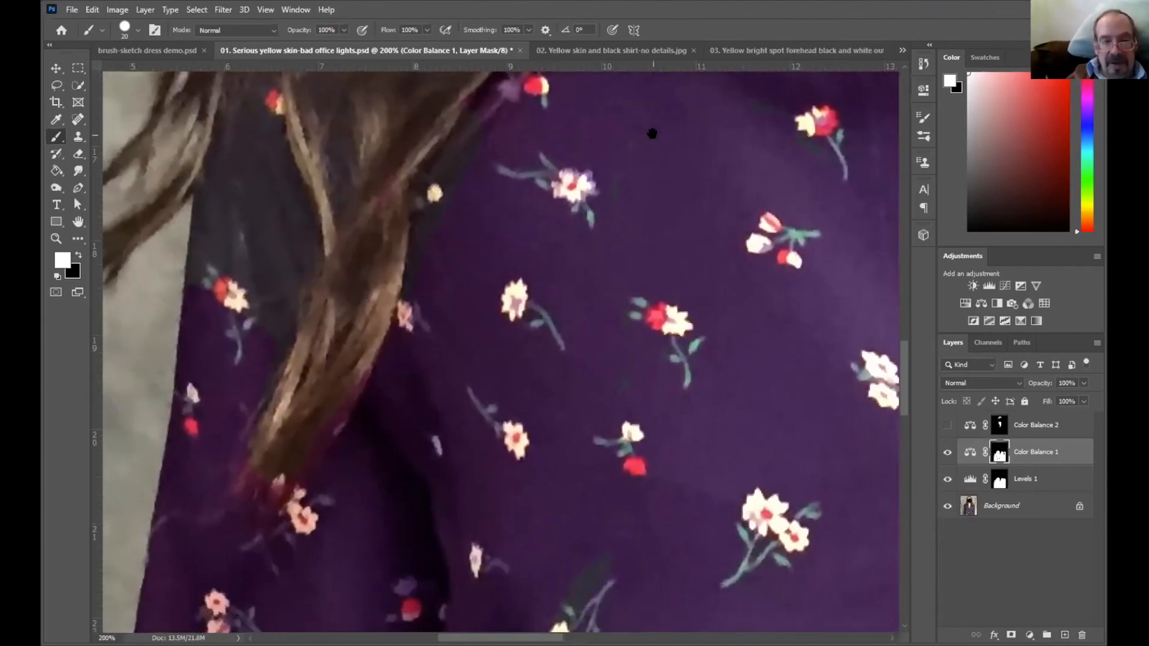
drag(395, 524, 554, 348)
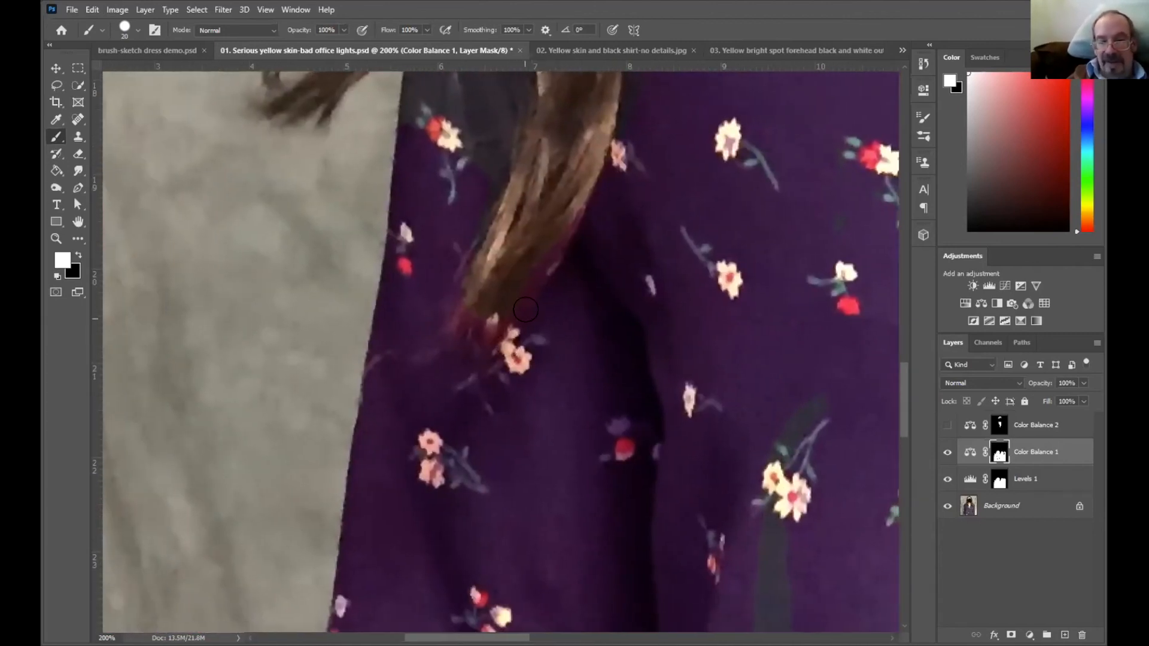
click(80, 253)
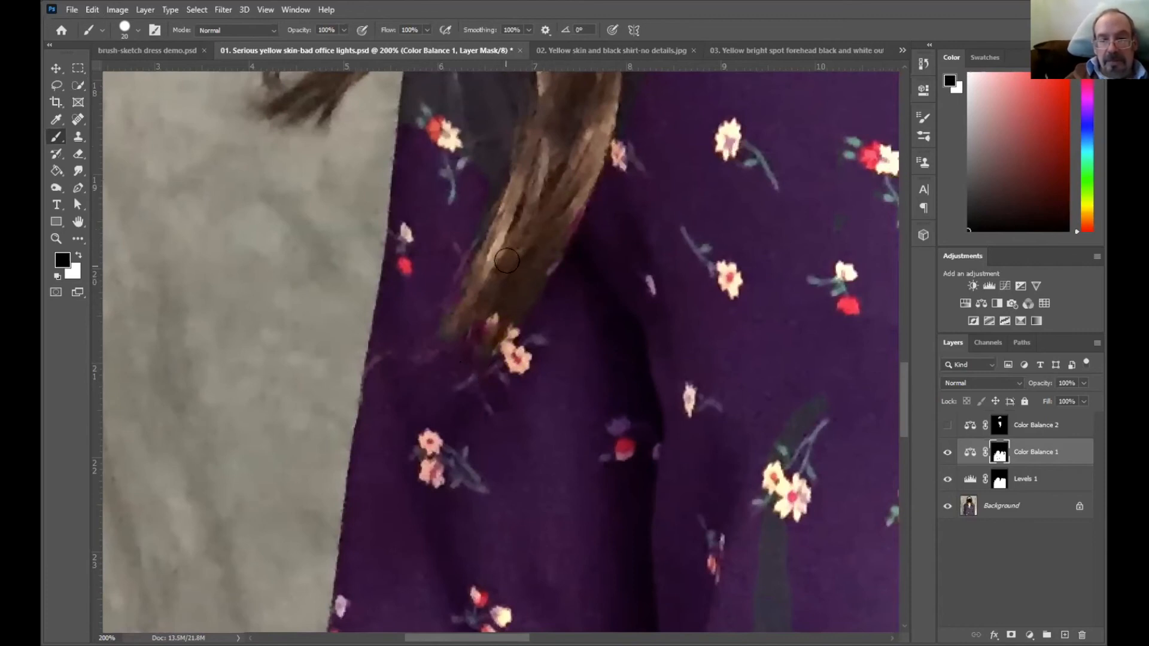
Paint white on the Color Balance 1 mask over the long vertical gap on the shirt front beside the sleeve.
mouse_move(654, 406)
mouse_down()
mouse_move(625, 392)
mouse_move(468, 164)
mouse_up()
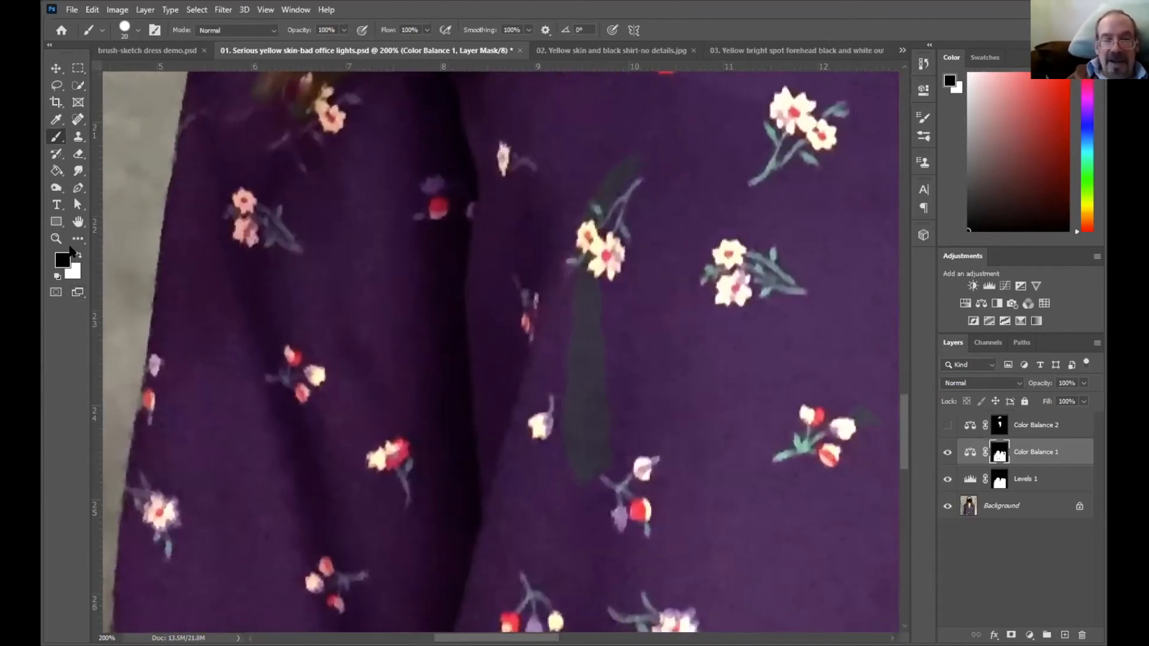
click(79, 257)
mouse_move(607, 288)
mouse_down()
mouse_move(592, 251)
mouse_move(579, 395)
mouse_move(560, 281)
mouse_up()
mouse_move(573, 355)
mouse_down()
mouse_move(585, 424)
mouse_move(602, 344)
mouse_up()
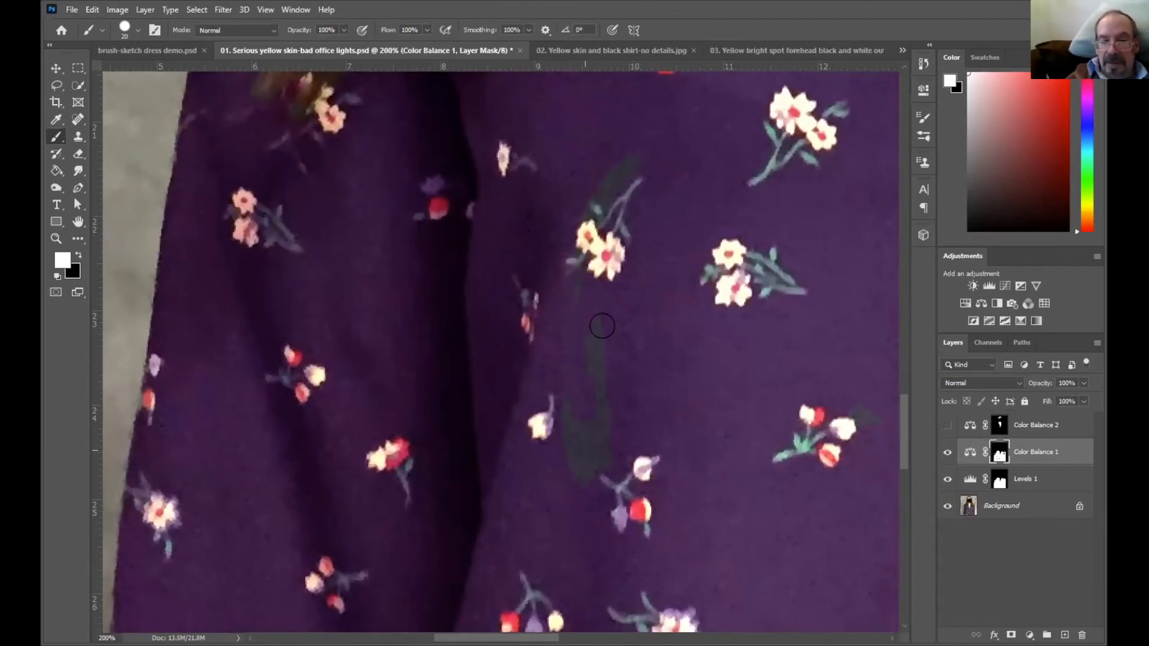
mouse_move(575, 235)
mouse_down()
mouse_move(590, 456)
mouse_move(549, 467)
mouse_up()
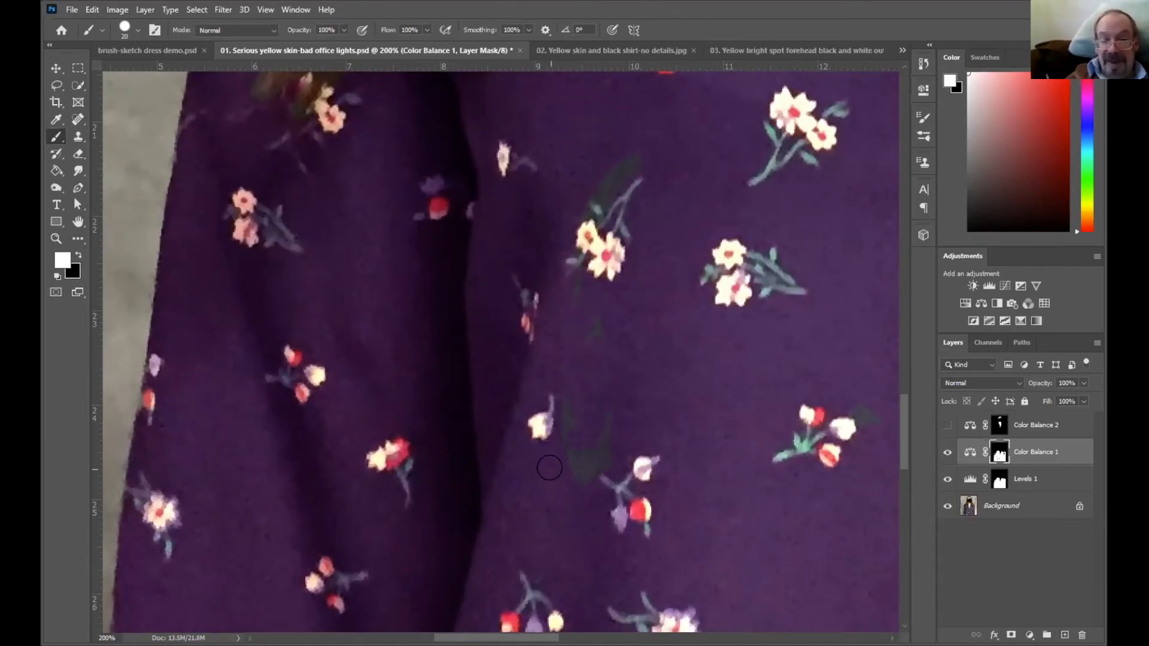
drag(596, 424, 555, 443)
Paint white on the Color Balance 1 mask over the dark greenish gap around the cream flower on the lower shirt front.
drag(731, 425, 449, 125)
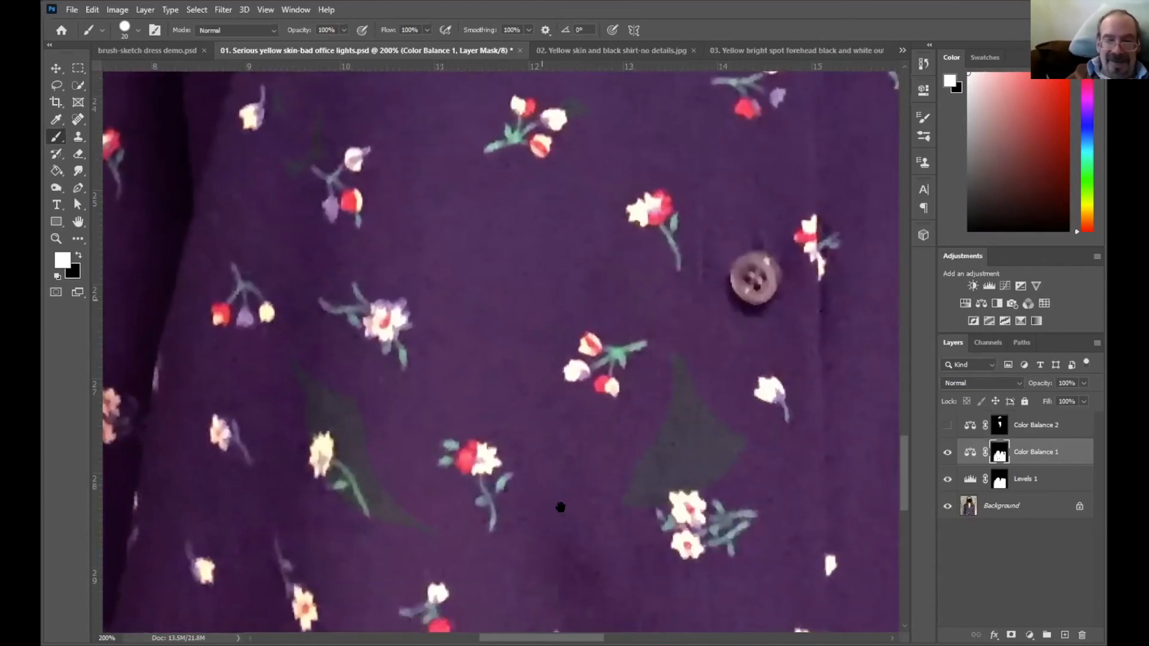
drag(520, 529, 543, 347)
mouse_move(370, 215)
mouse_down()
mouse_move(391, 356)
mouse_move(336, 192)
mouse_move(365, 283)
mouse_up()
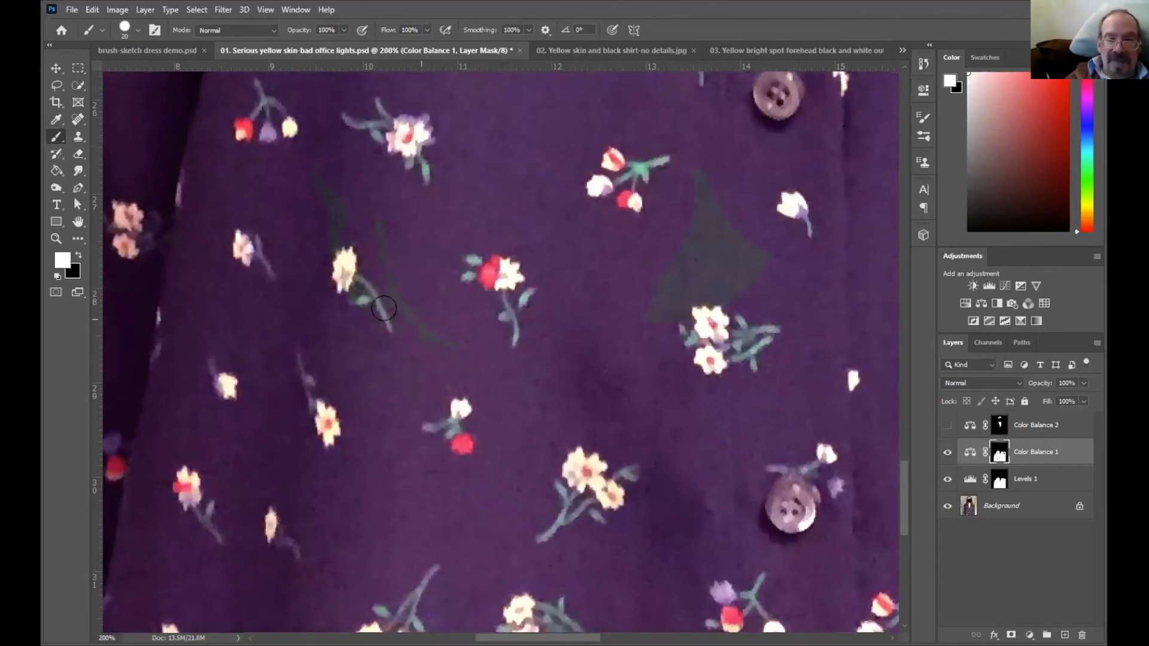
Paint white on the Color Balance 1 mask over the triangular gap beside the button placket on the lower shirt.
mouse_move(651, 294)
mouse_down()
mouse_move(715, 182)
mouse_move(696, 194)
mouse_move(722, 262)
mouse_move(673, 334)
mouse_up()
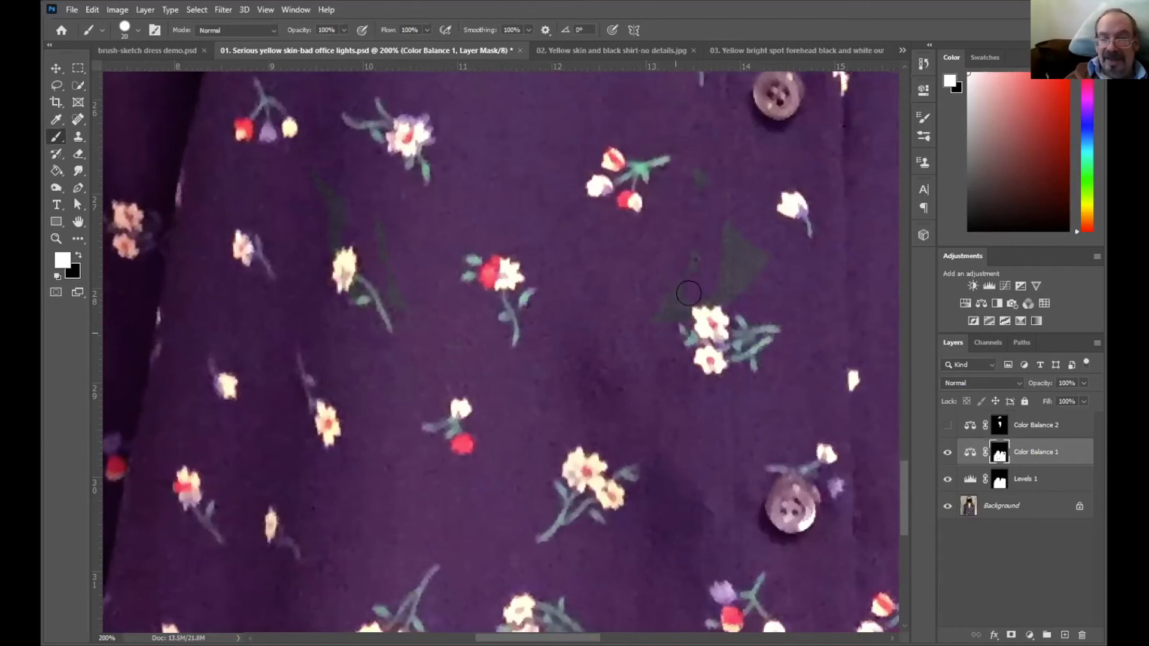
mouse_move(728, 144)
mouse_down()
mouse_move(735, 214)
mouse_move(692, 179)
mouse_up()
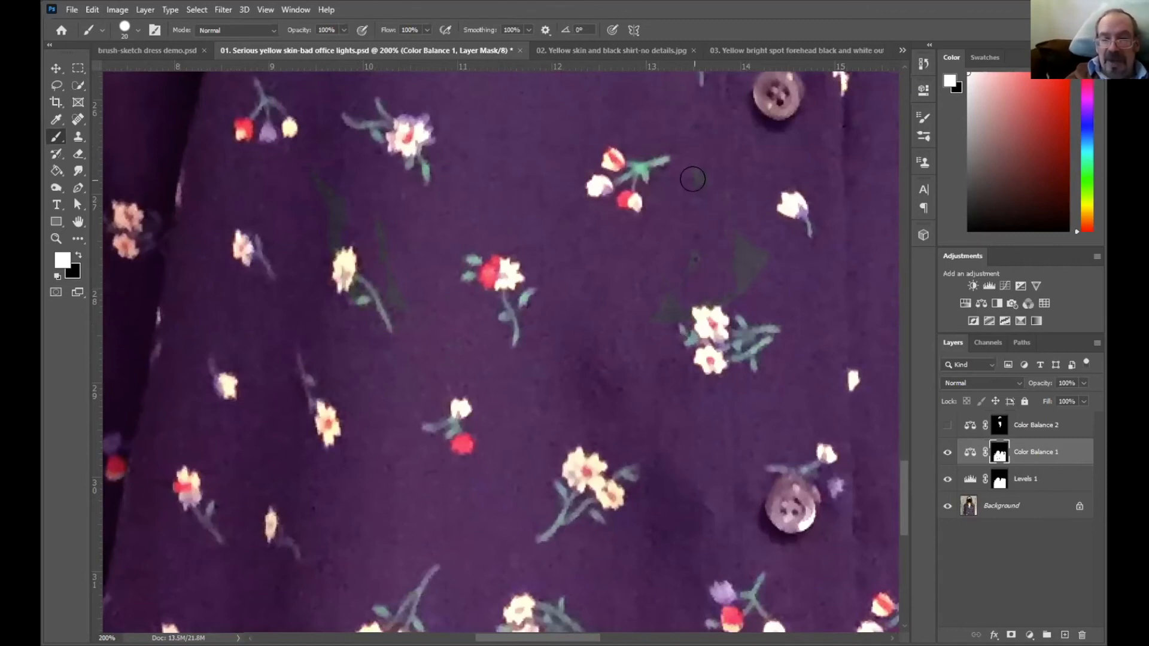
click(745, 250)
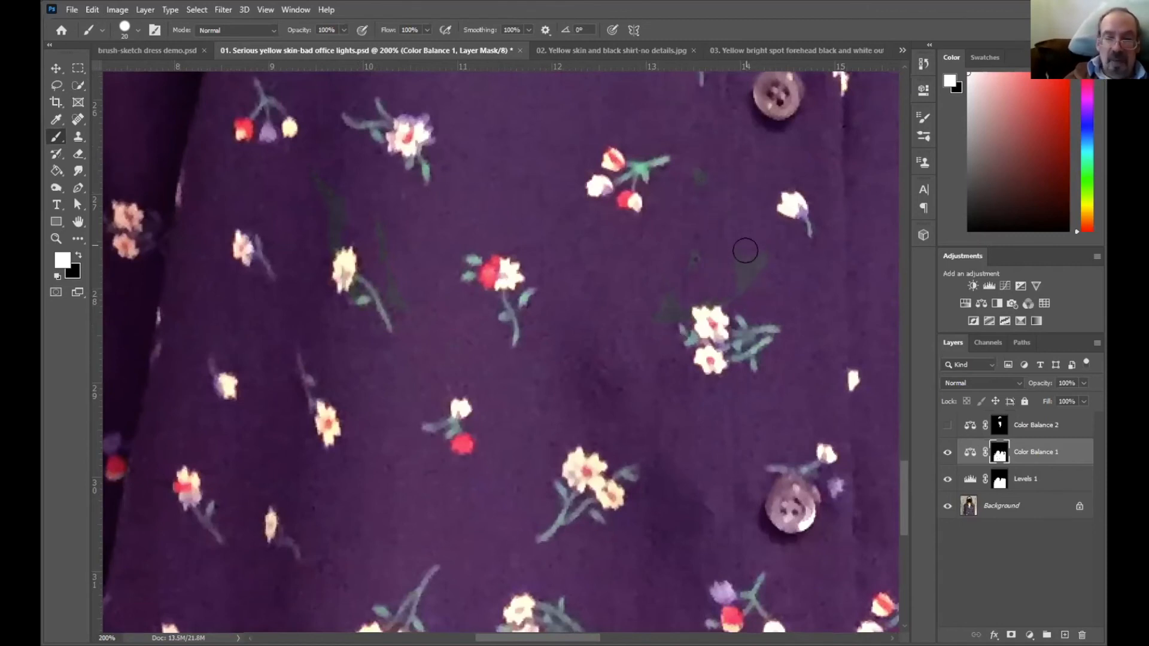
mouse_move(737, 289)
mouse_down()
mouse_move(718, 286)
mouse_move(738, 269)
mouse_up()
Examine the shirt around the button placket, sleeve, hair and neckline for remaining gaps in the Color Balance 1 mask.
key(space)
drag(632, 299, 443, 209)
drag(716, 245, 436, 283)
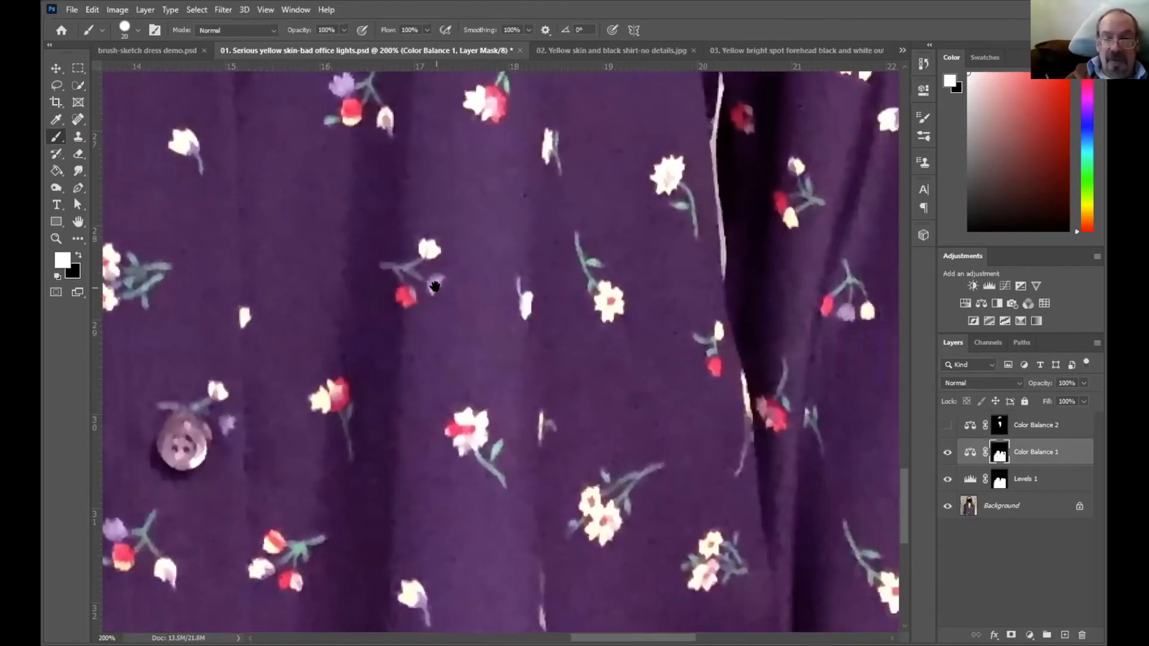
mouse_move(718, 221)
mouse_down()
mouse_move(643, 368)
mouse_move(668, 449)
mouse_up()
mouse_move(755, 126)
mouse_down()
mouse_move(731, 405)
mouse_move(724, 386)
mouse_up()
drag(781, 272, 680, 622)
mouse_move(567, 96)
mouse_down()
mouse_move(705, 368)
mouse_move(691, 365)
mouse_up()
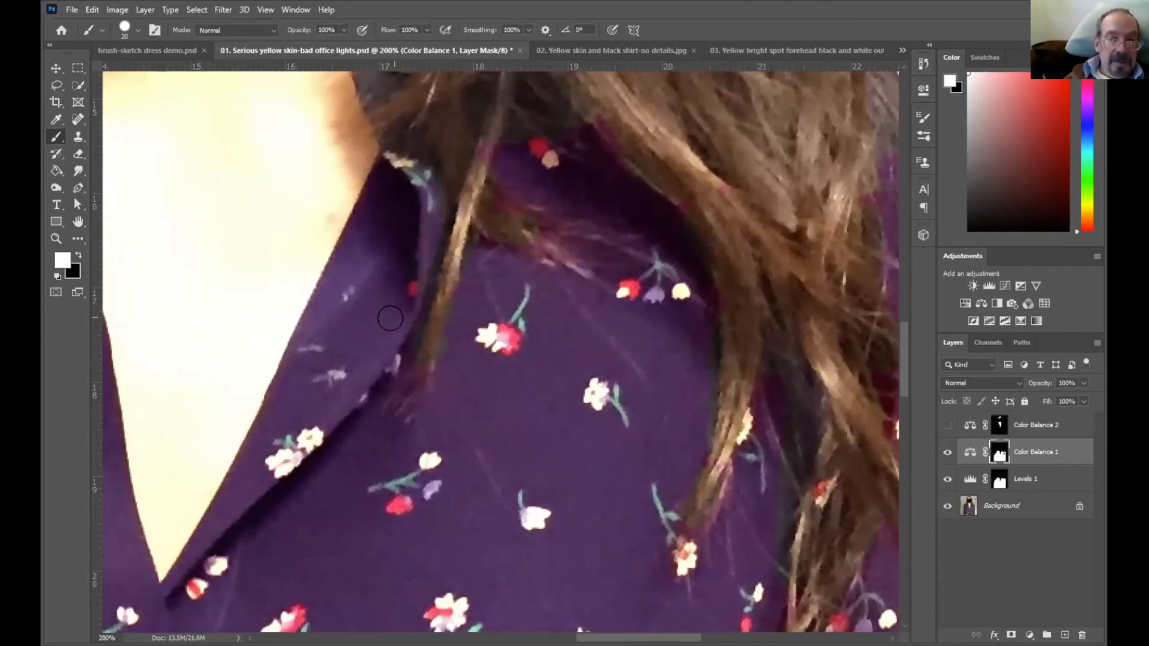
drag(649, 370, 490, 467)
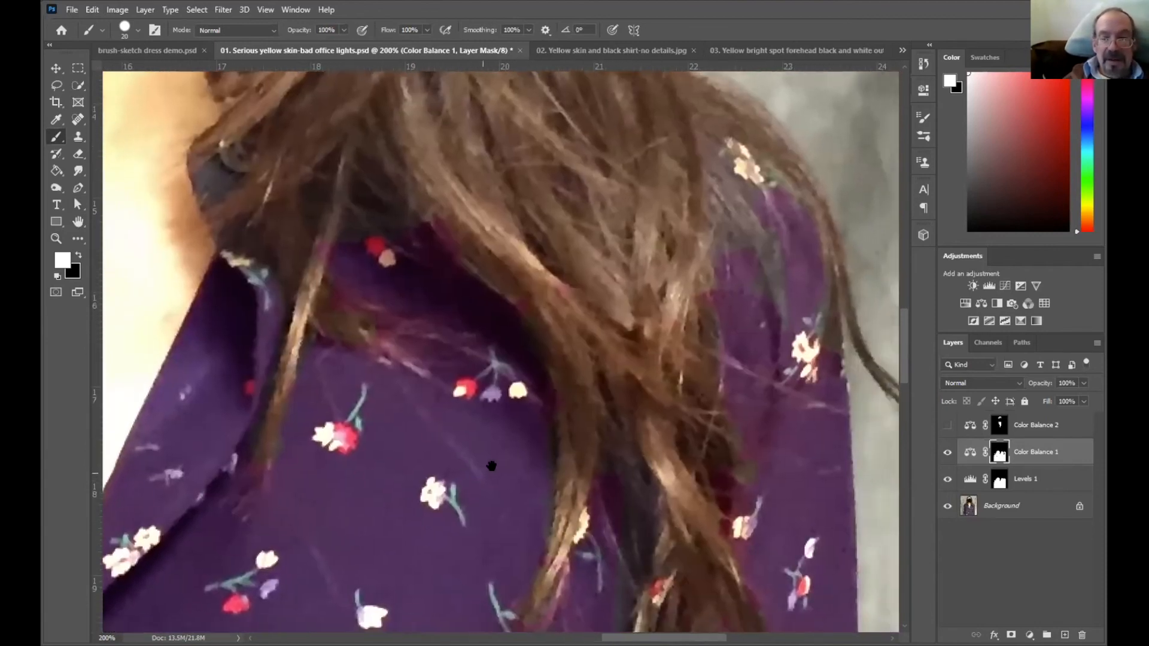
mouse_move(447, 416)
mouse_down()
mouse_move(572, 303)
mouse_move(810, 223)
mouse_up()
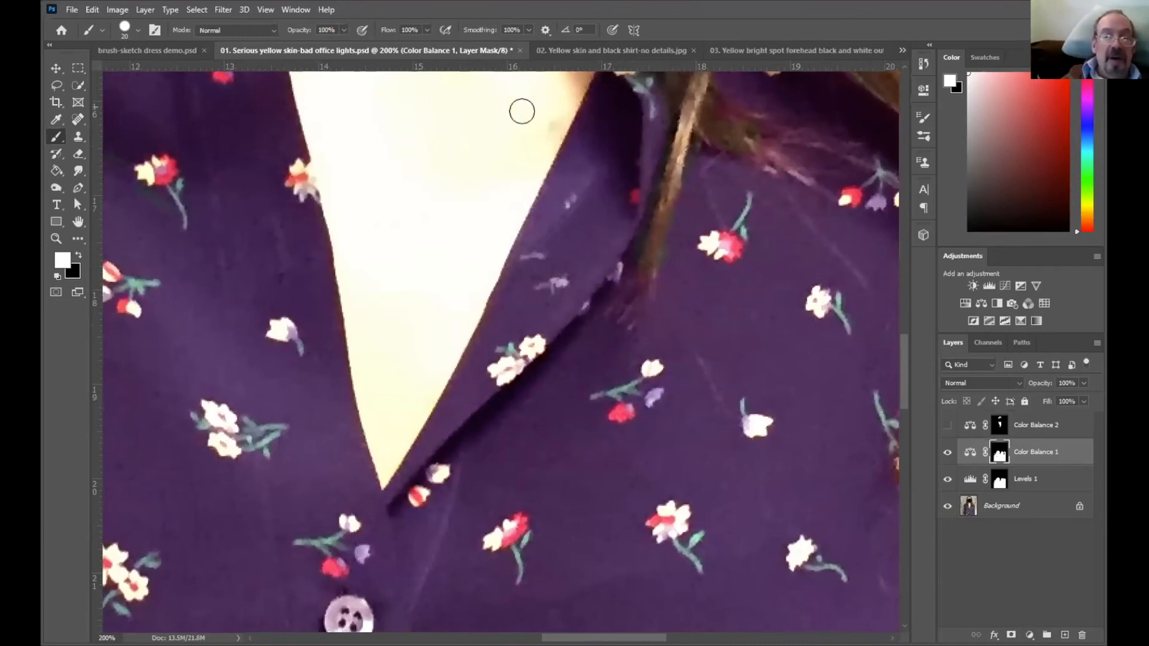
Fit the whole photo on screen and turn the Color Balance 2 layer back on.
click(264, 9)
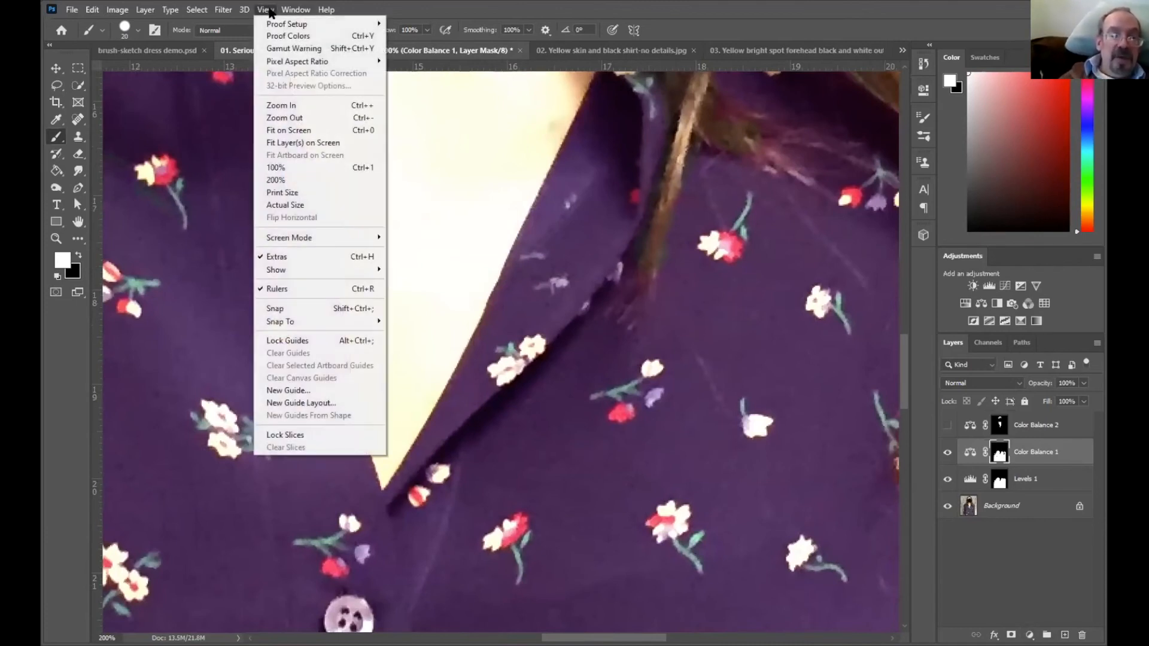
mouse_move(272, 27)
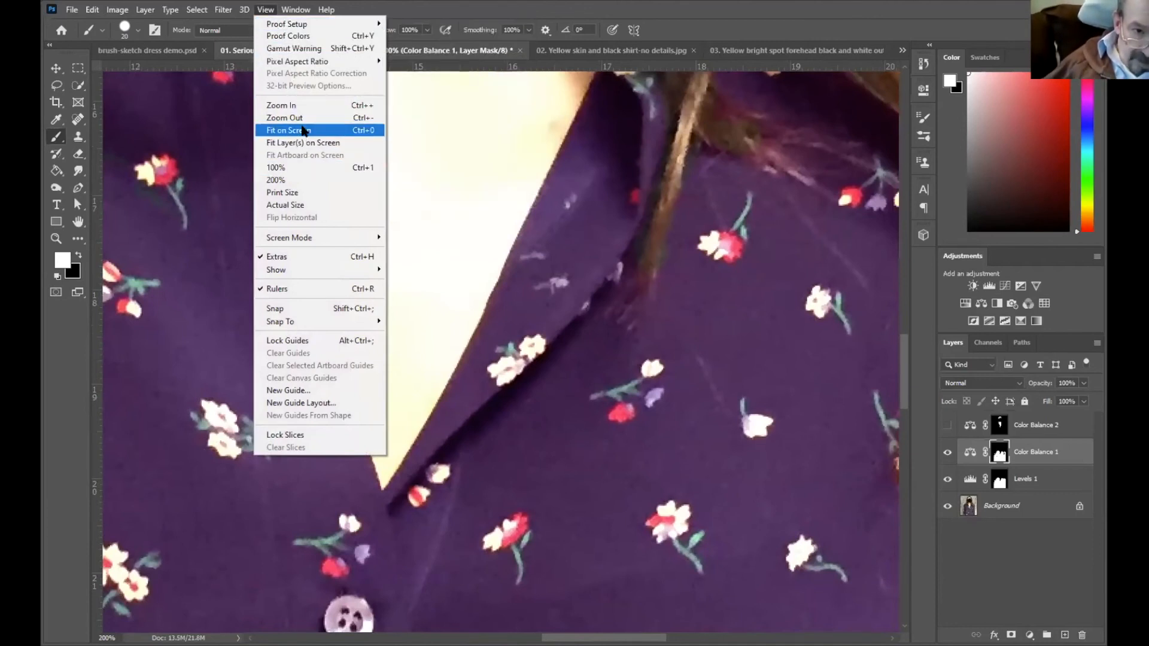
click(304, 131)
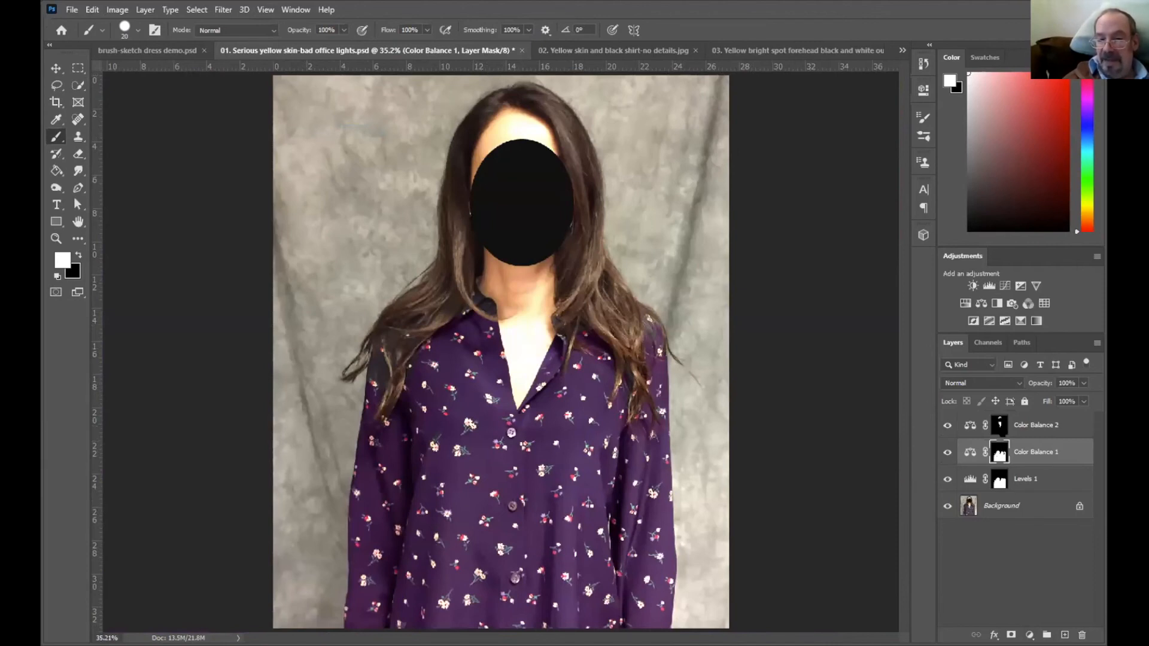
mouse_move(947, 425)
mouse_down()
mouse_move(956, 509)
mouse_move(946, 425)
mouse_up()
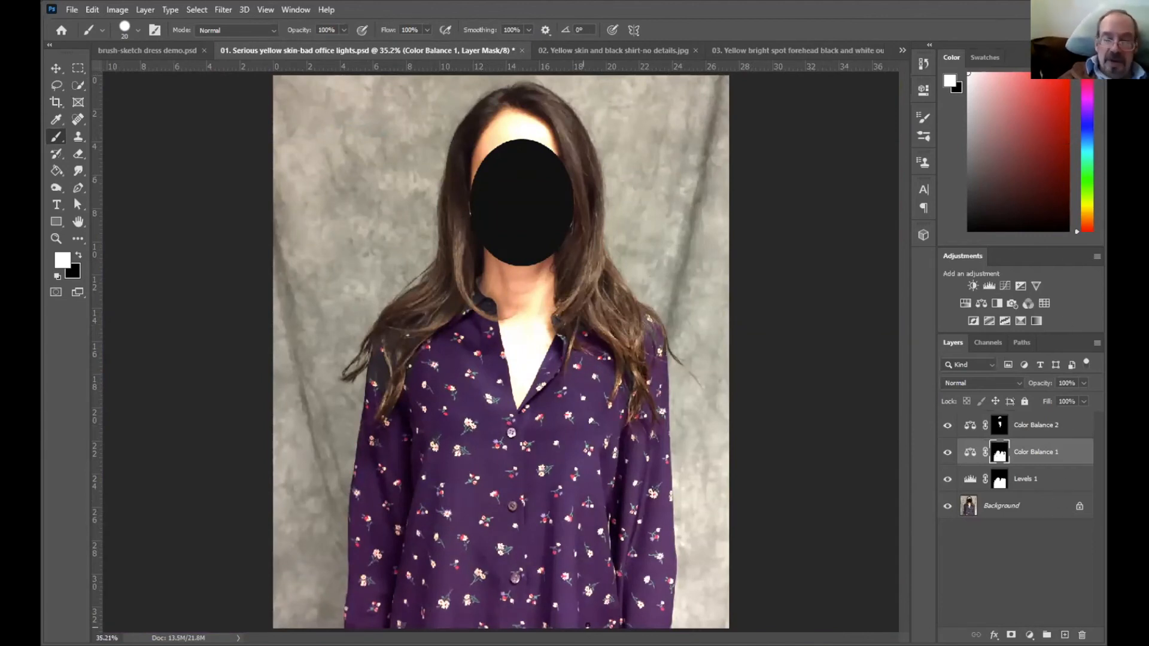
Switch to the open document robocop-3-robert-john-burke.jpg.
click(902, 49)
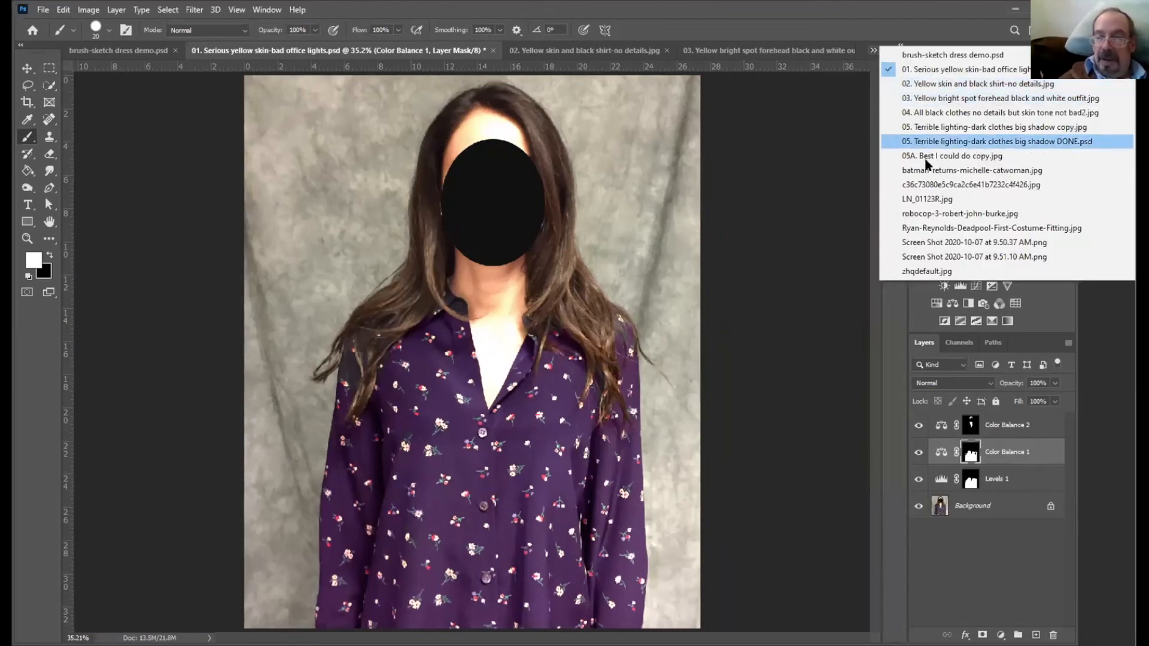
click(937, 214)
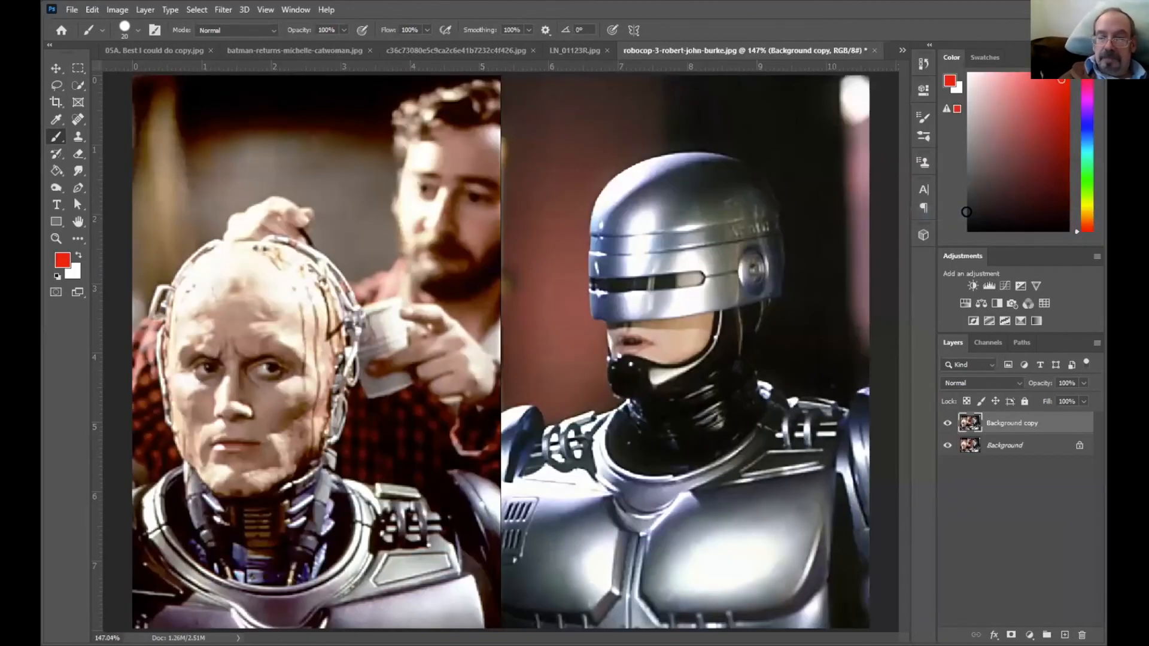
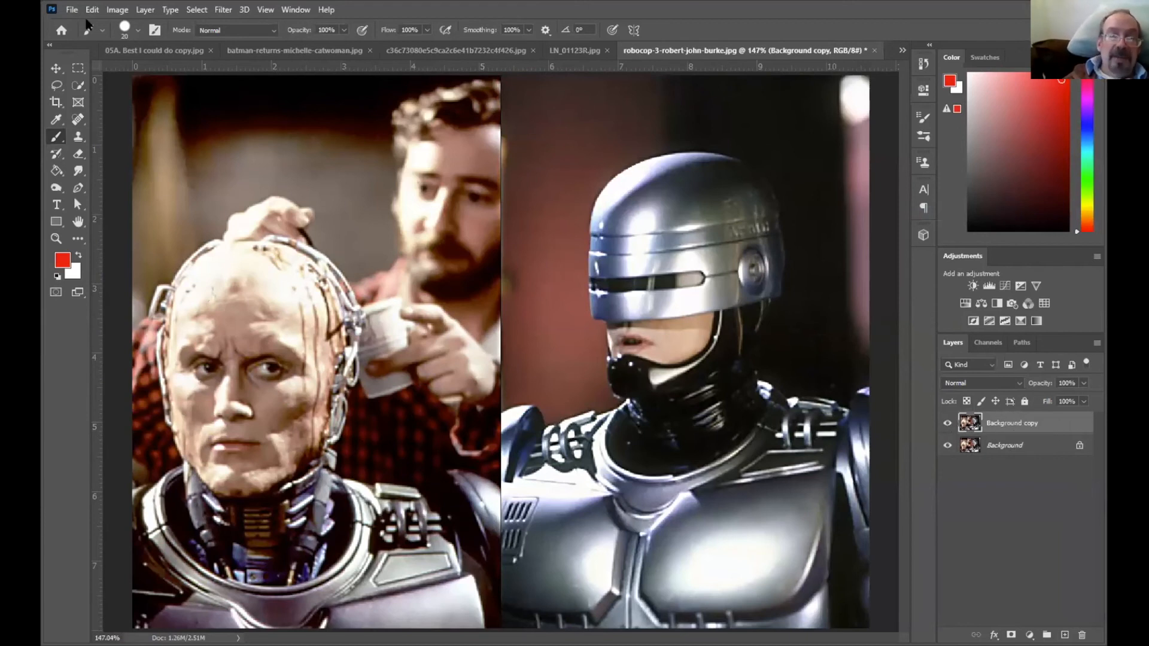
Compare the Background copy layer with and without the Unsharp Mask preview, leaving the filter unapplied.
click(223, 9)
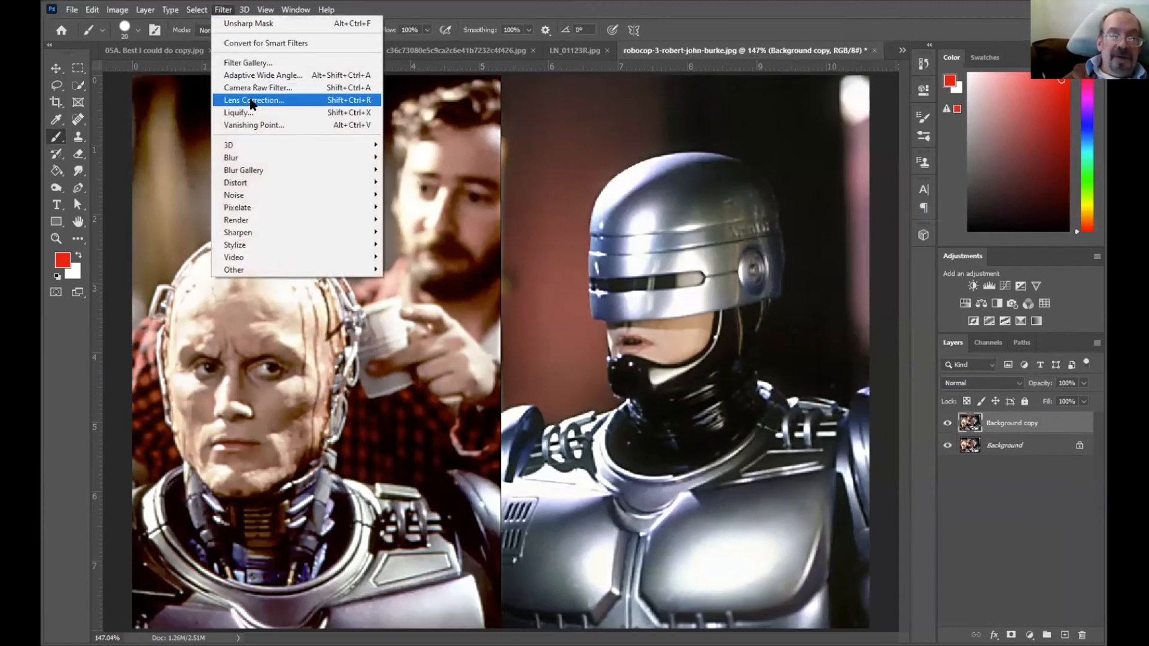
mouse_move(291, 233)
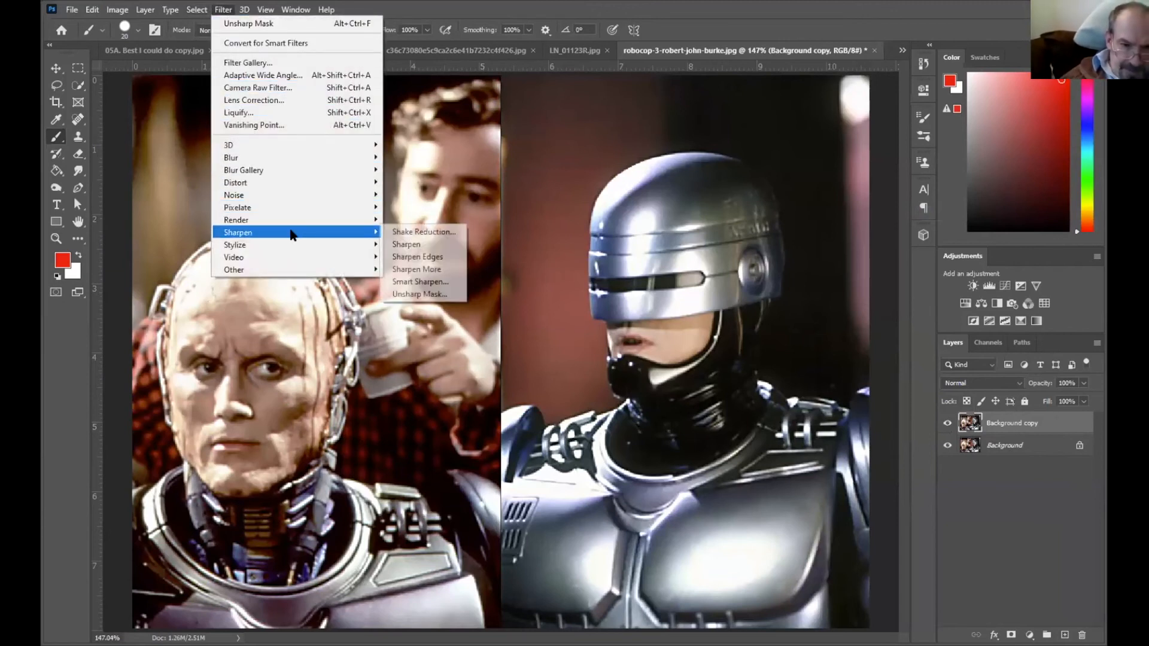
click(438, 293)
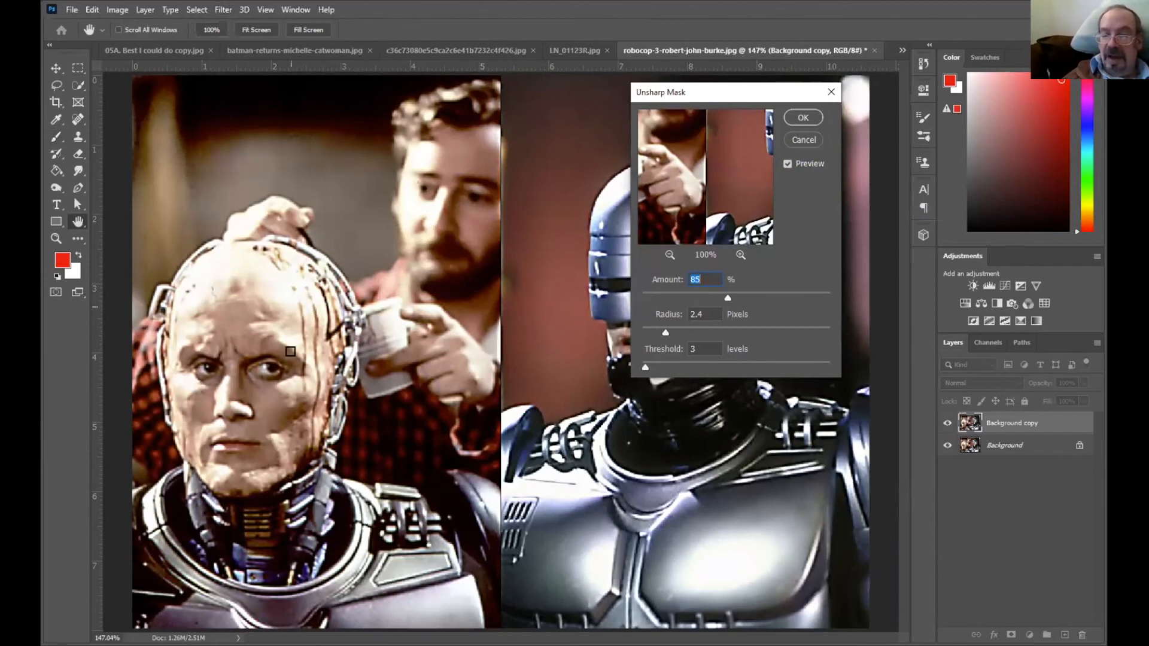
click(787, 164)
click(786, 164)
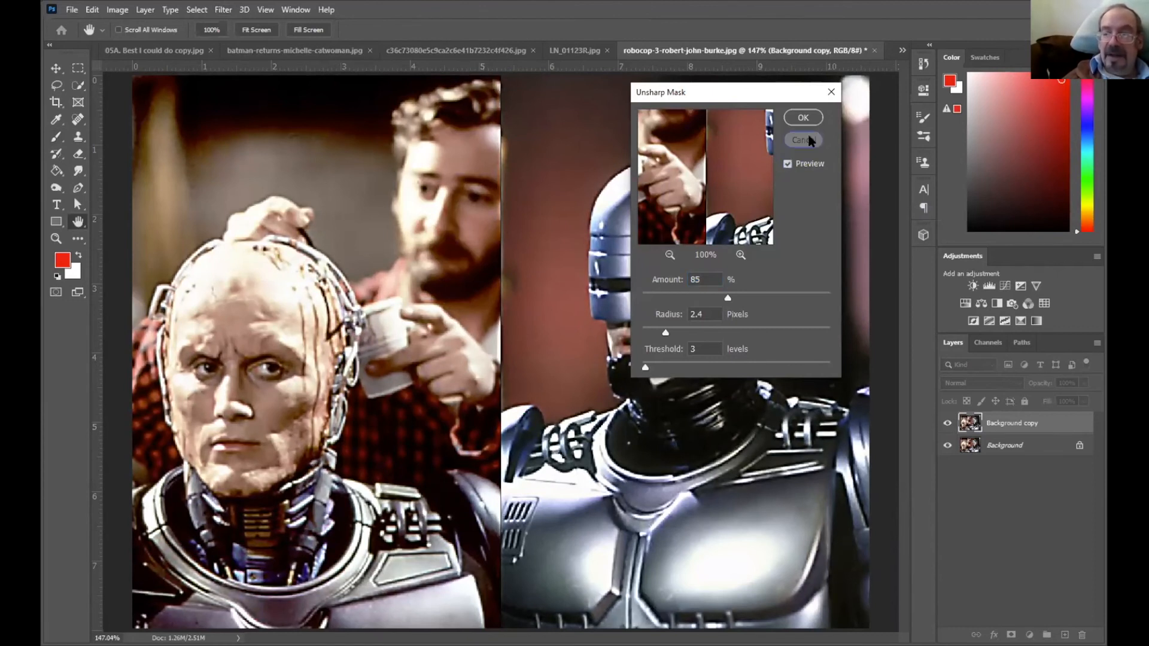
key(Return)
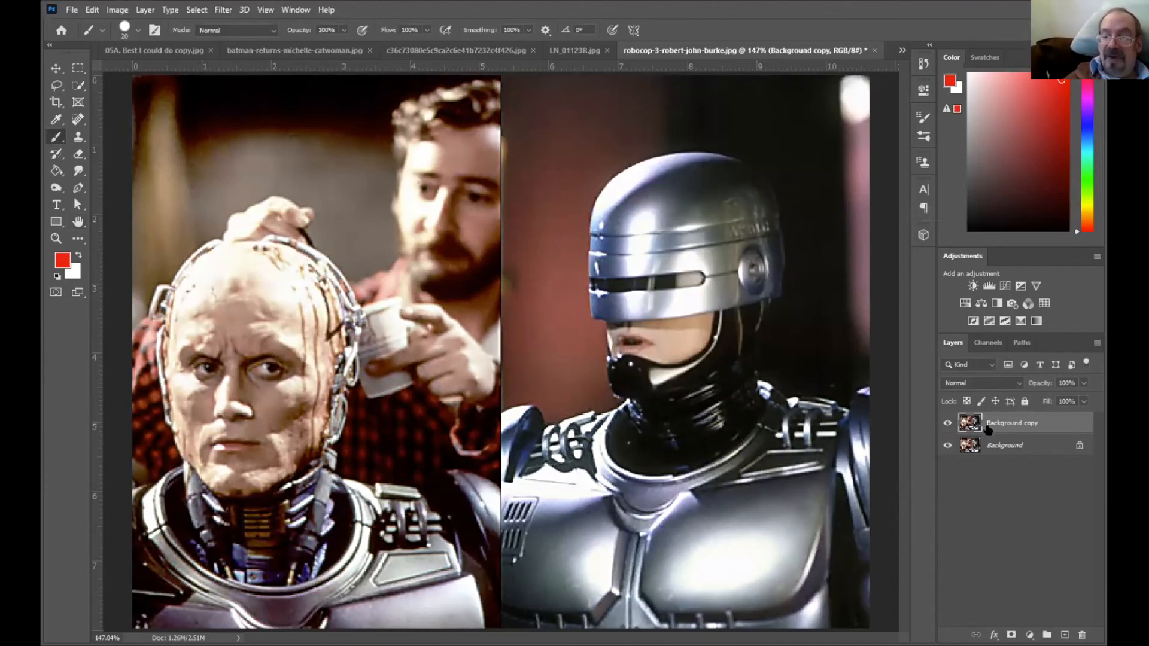
key(b)
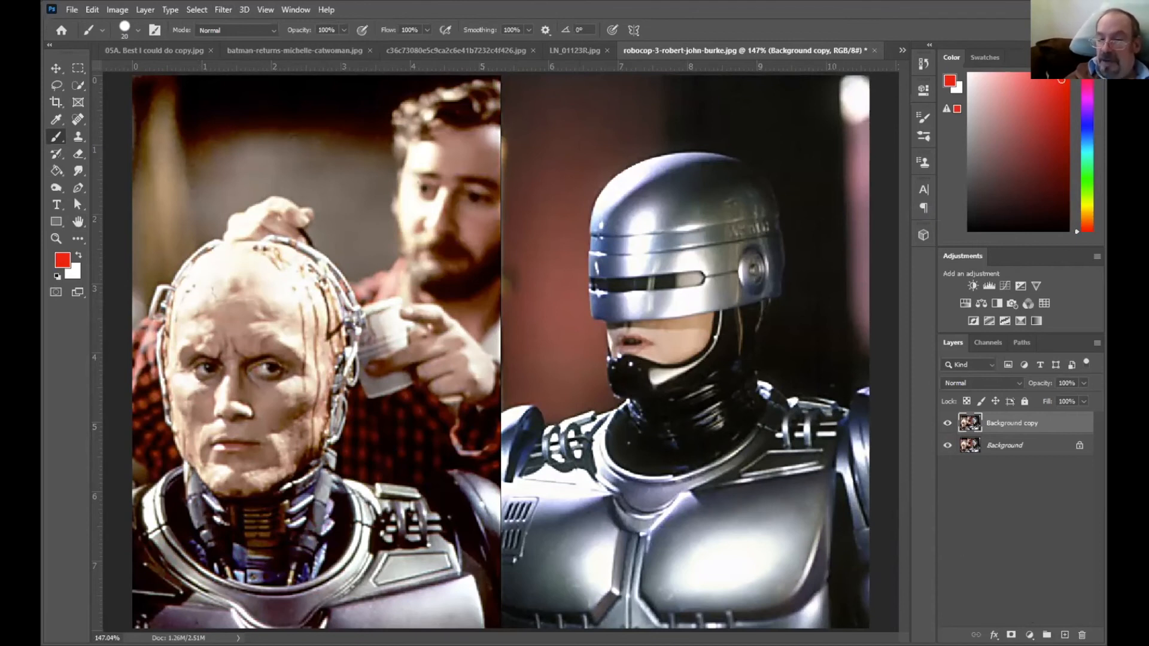
Review which corrections are offered as adjustment layers compared with the direct image adjustments and the Sharpen filters.
click(1029, 635)
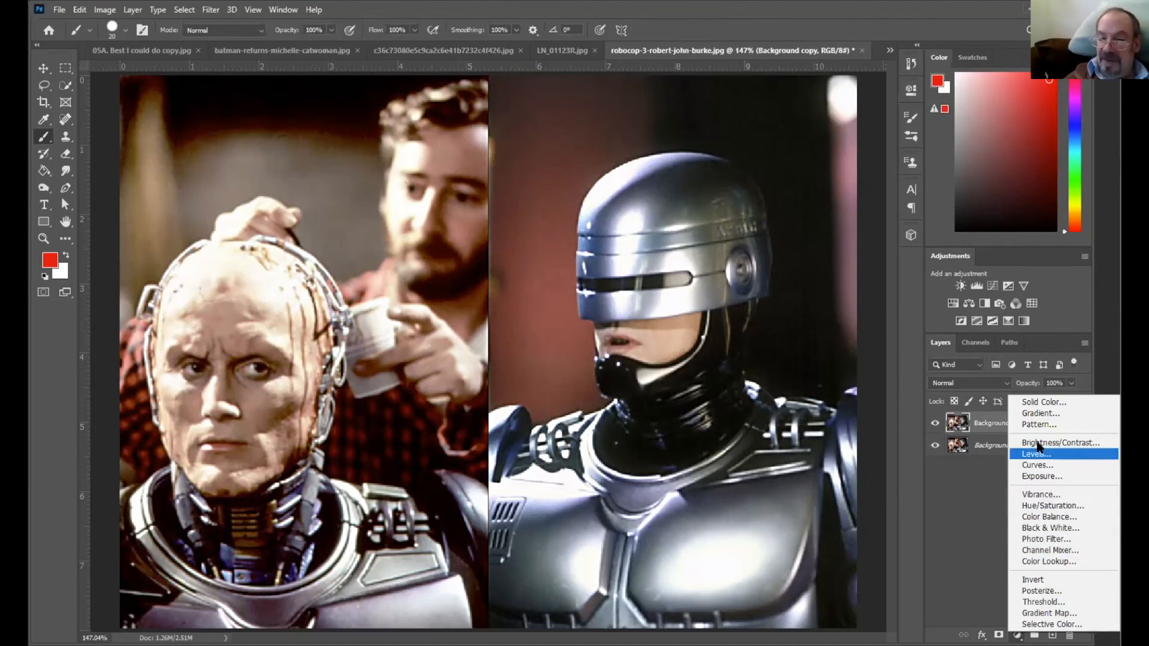
click(951, 503)
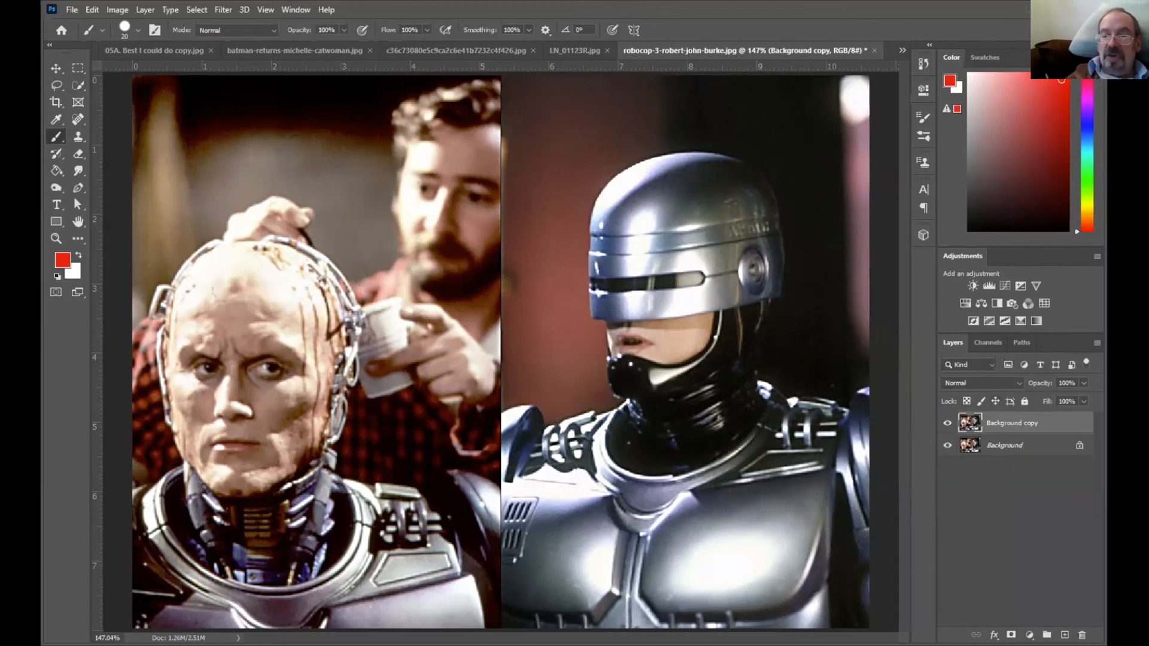
click(221, 10)
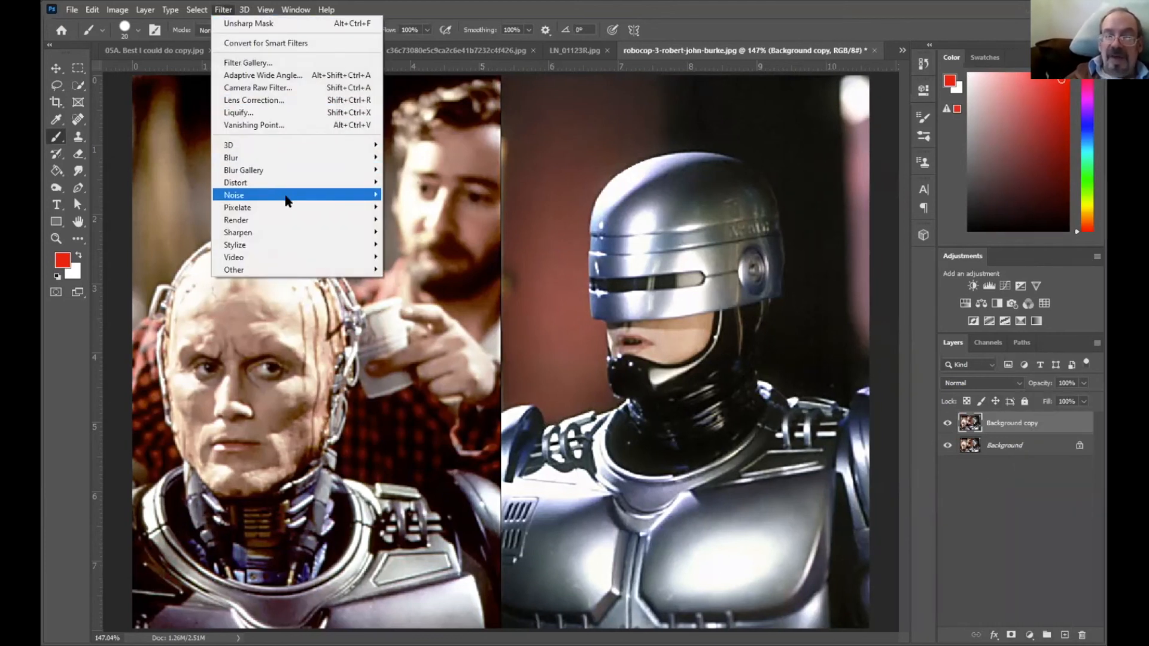
mouse_move(115, 12)
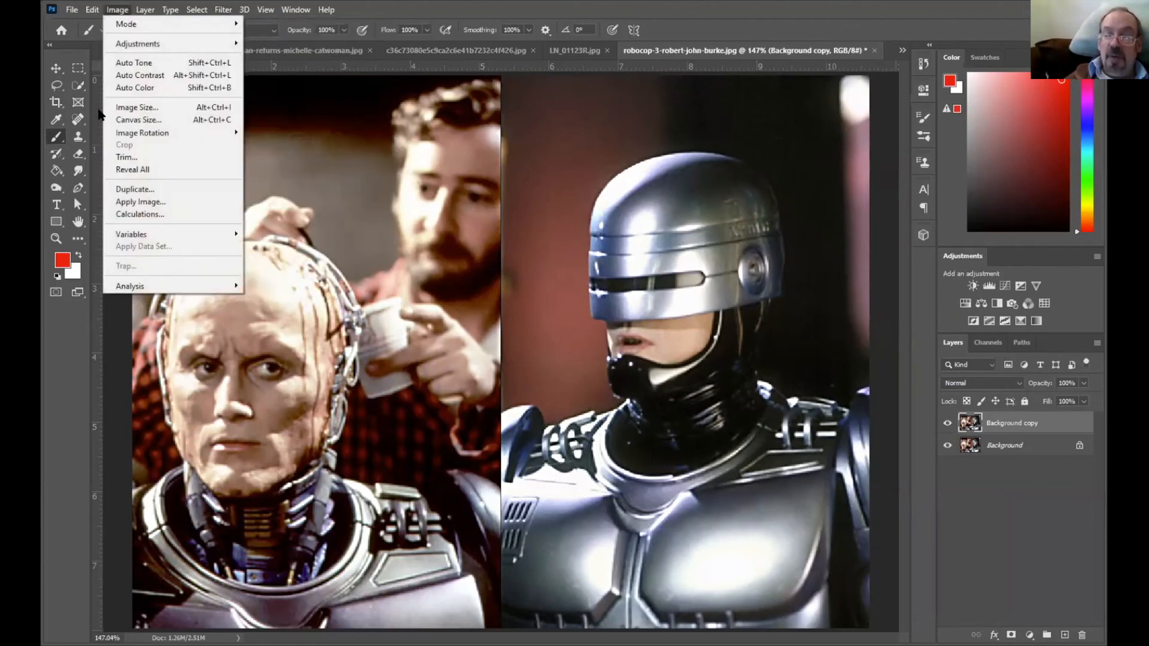
mouse_move(124, 47)
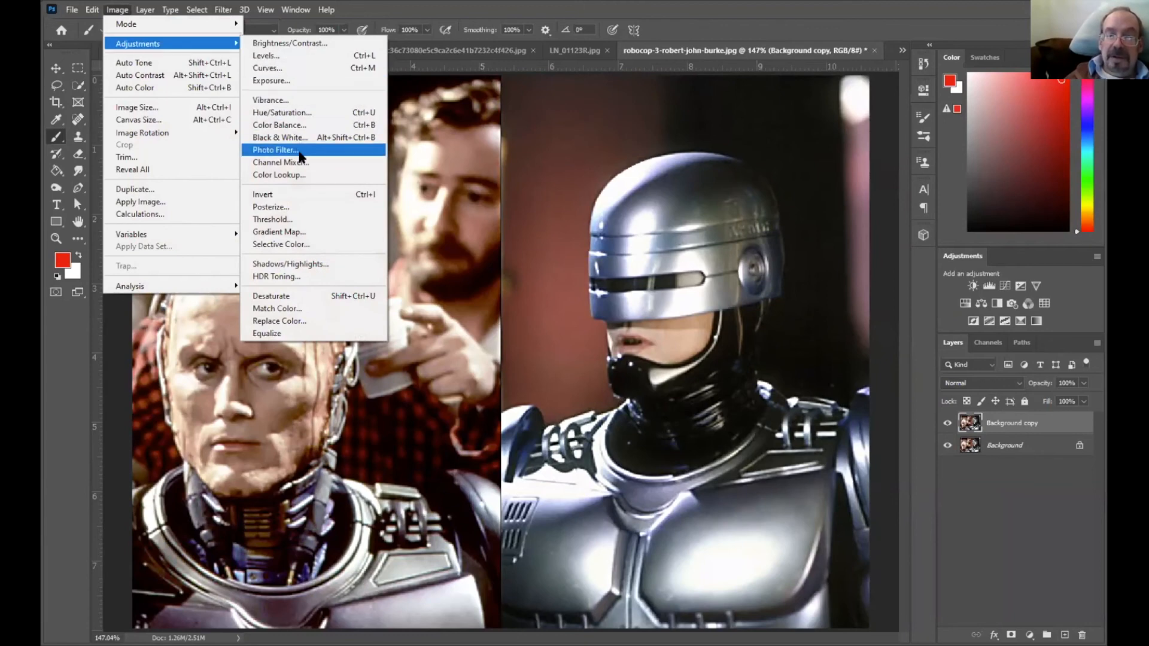
mouse_move(223, 10)
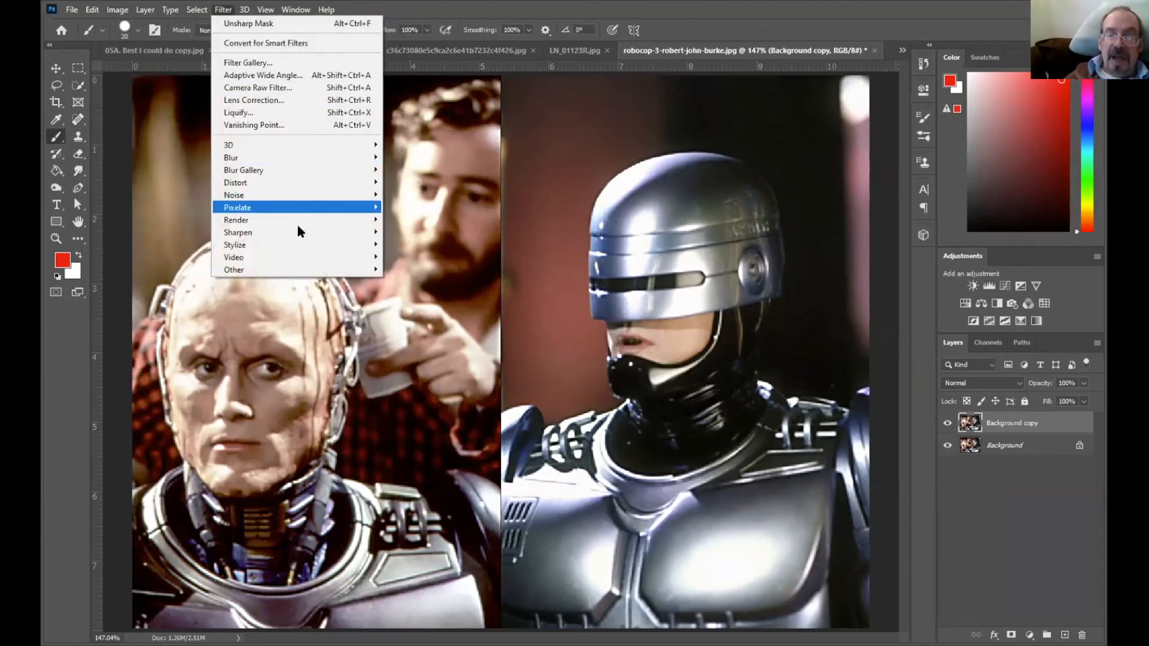
mouse_move(300, 231)
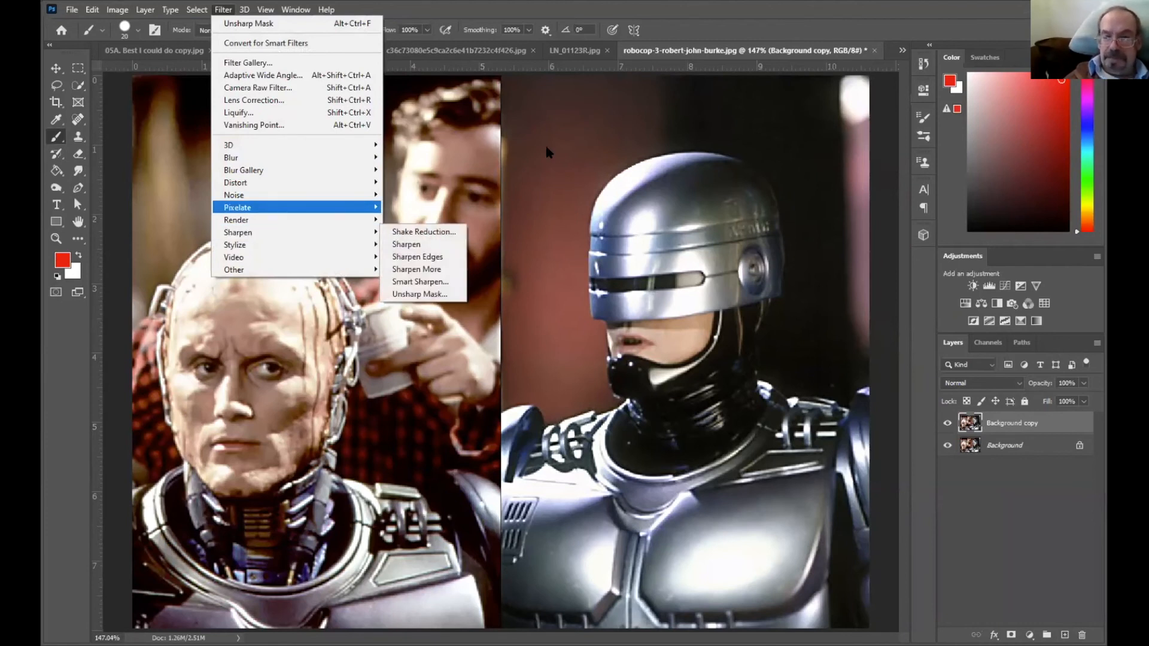
click(824, 18)
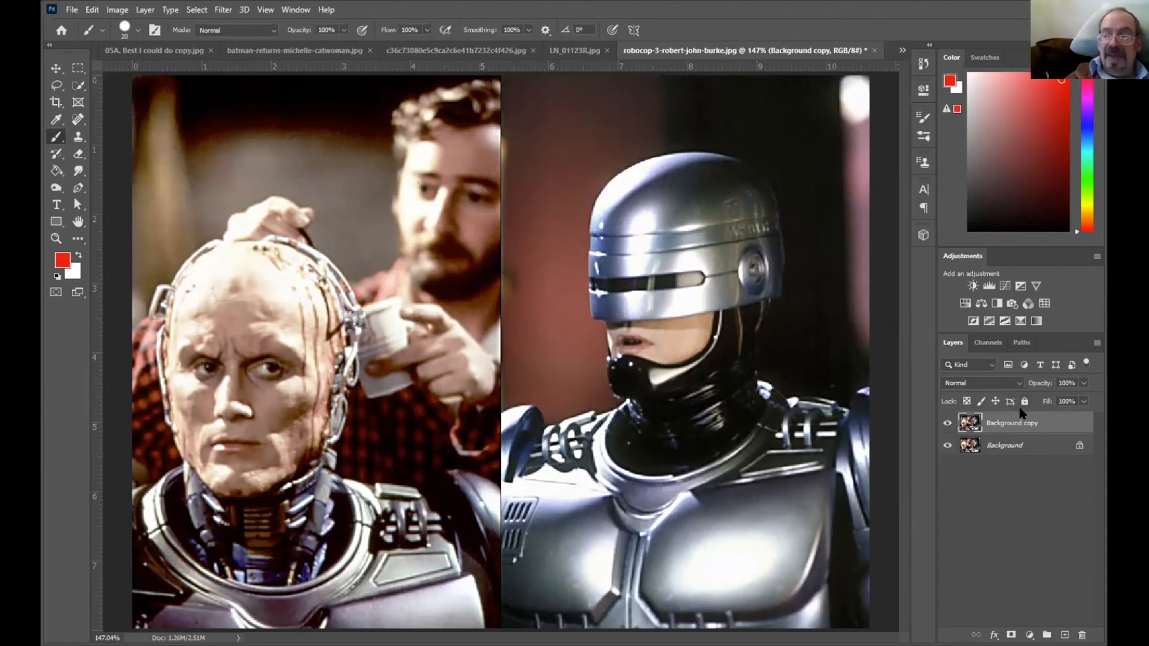
Delete the Background copy layer and add a Color Balance adjustment layer above the Background.
drag(1027, 424, 1082, 634)
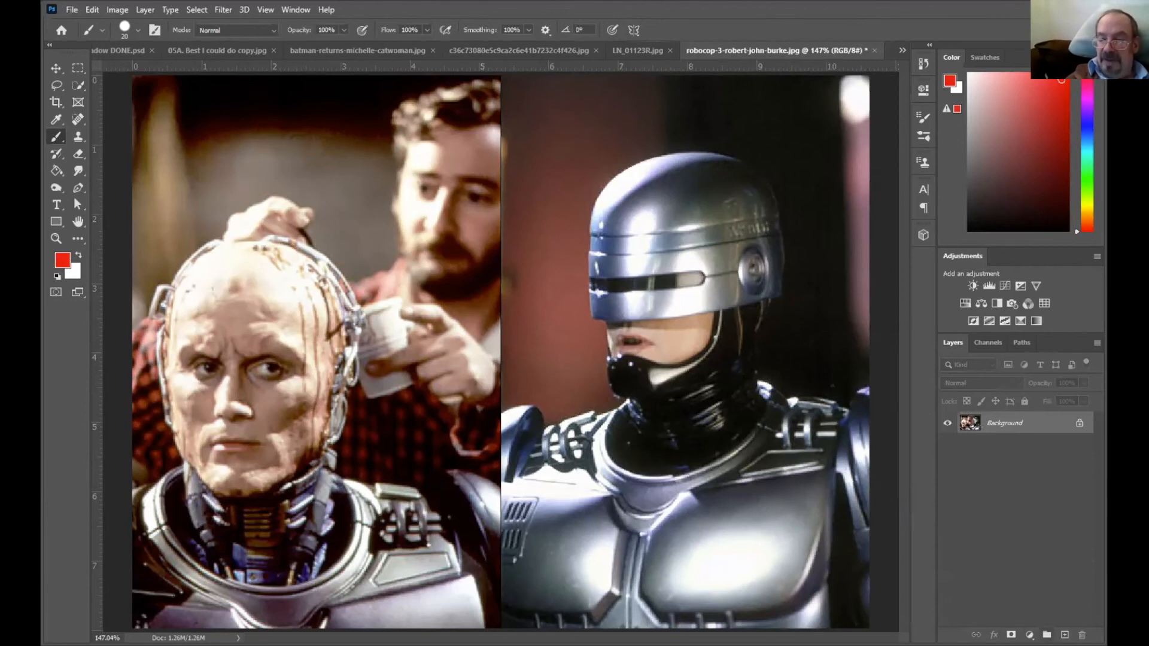
click(1029, 634)
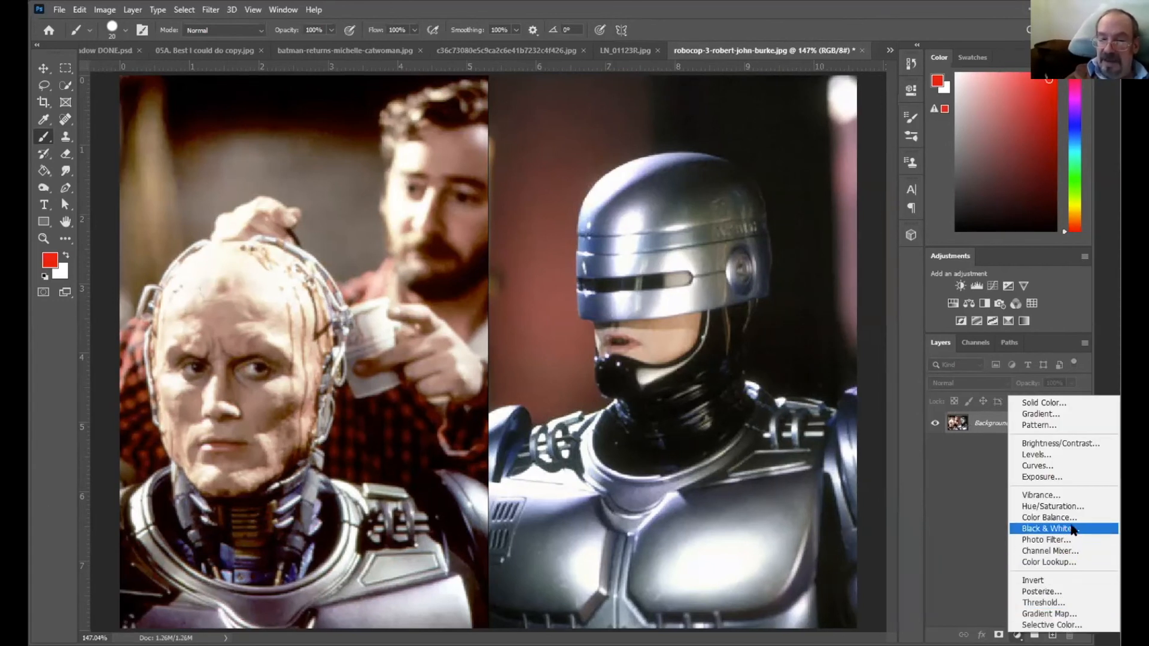
click(1070, 518)
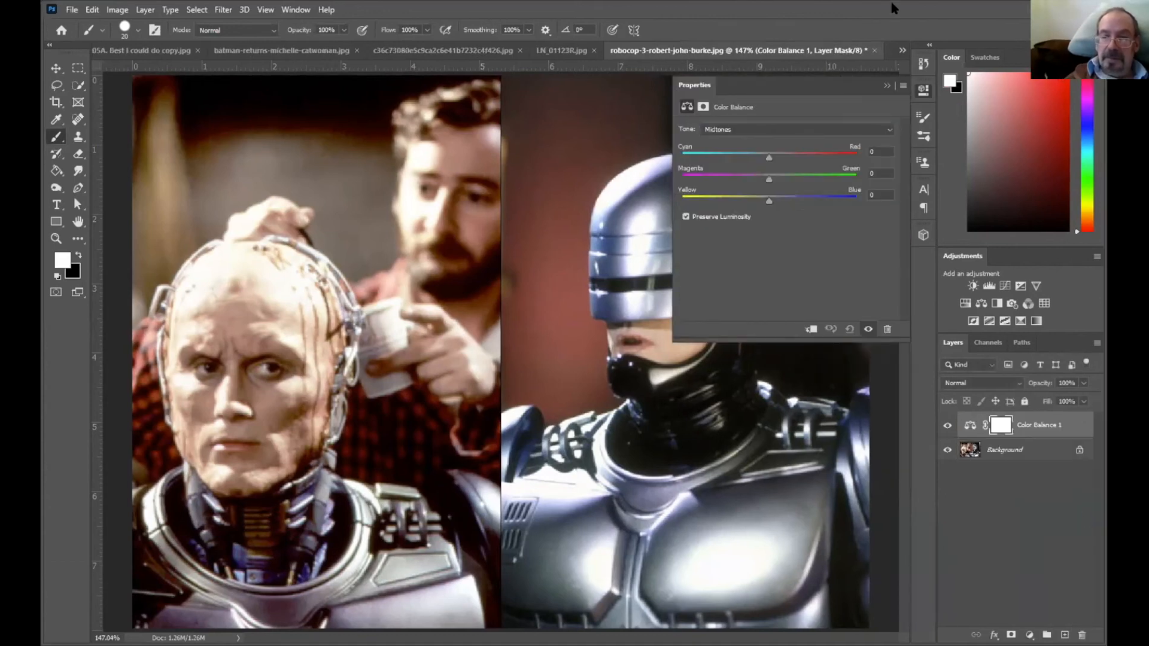
Set the Color Balance midtones to +62 on the Cyan–Red scale and hide the adjustment layer to compare.
drag(769, 158, 823, 157)
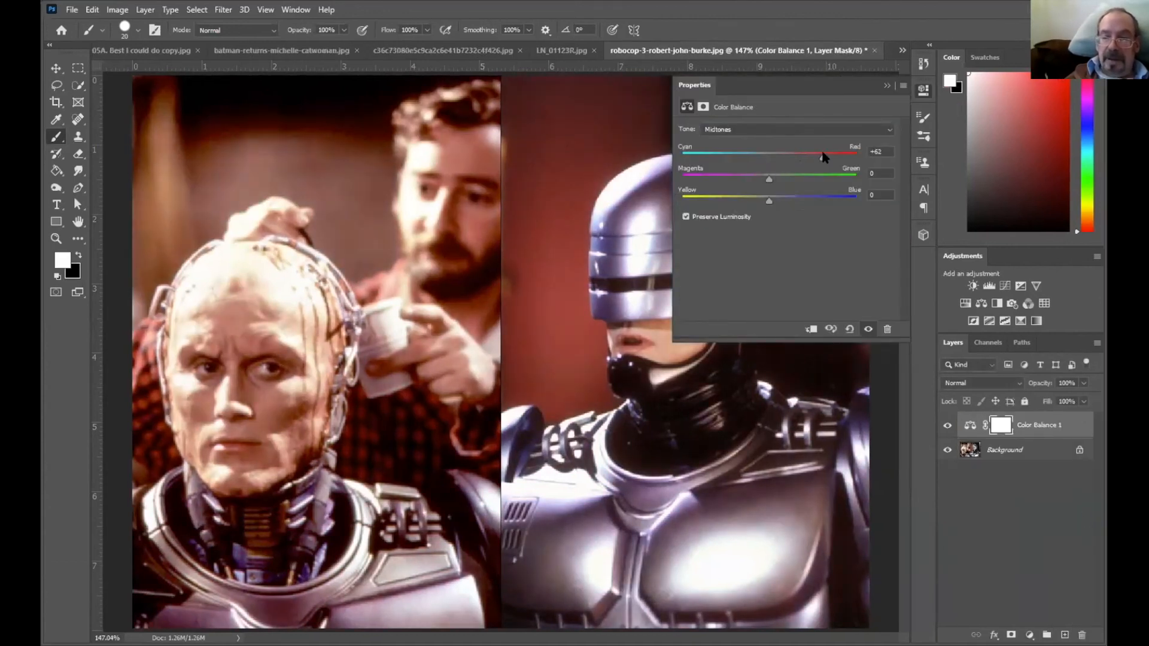
click(887, 87)
click(947, 426)
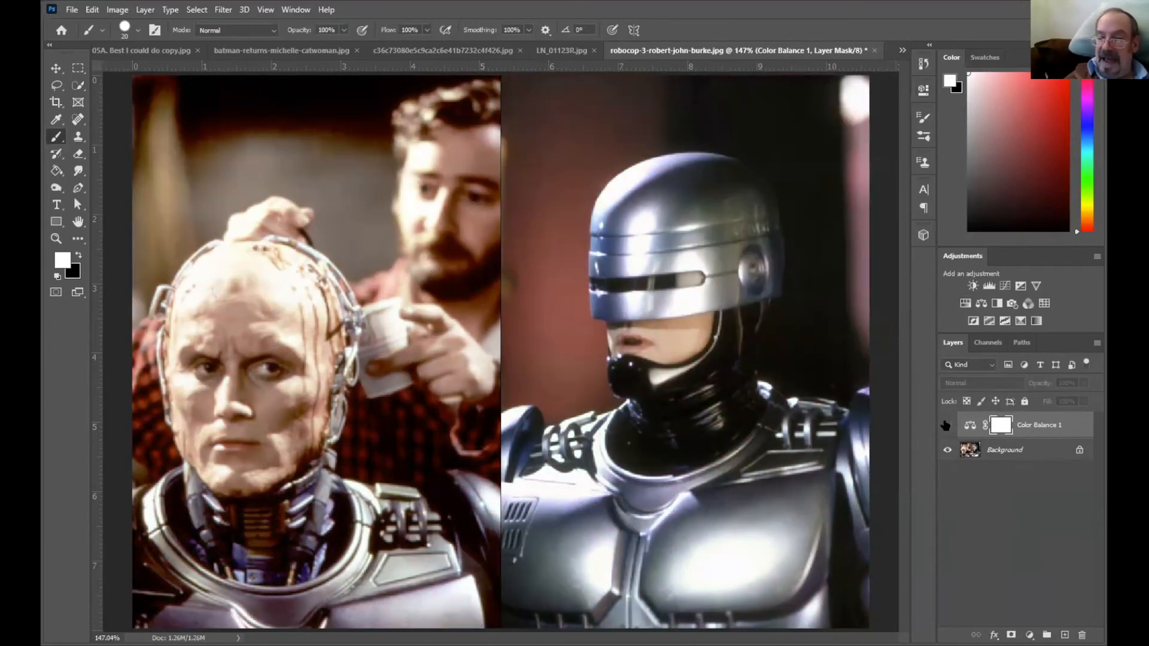
Delete the Color Balance adjustment layer and convert the Background layer to a Smart Object.
click(946, 425)
drag(1057, 429, 1082, 635)
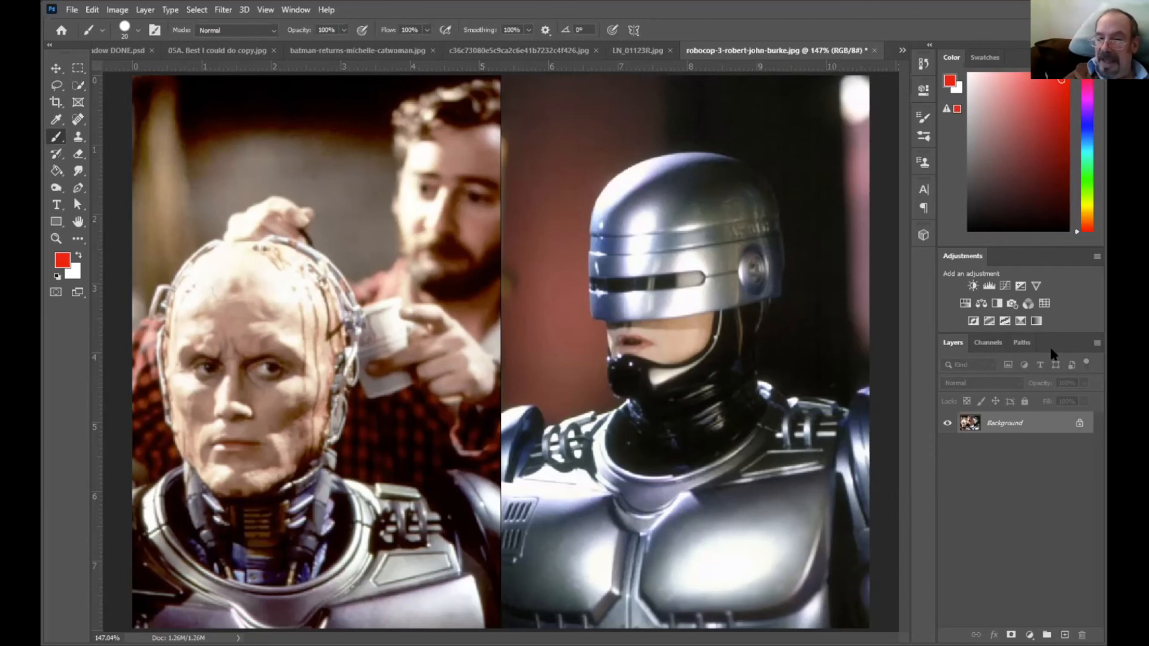
click(1097, 343)
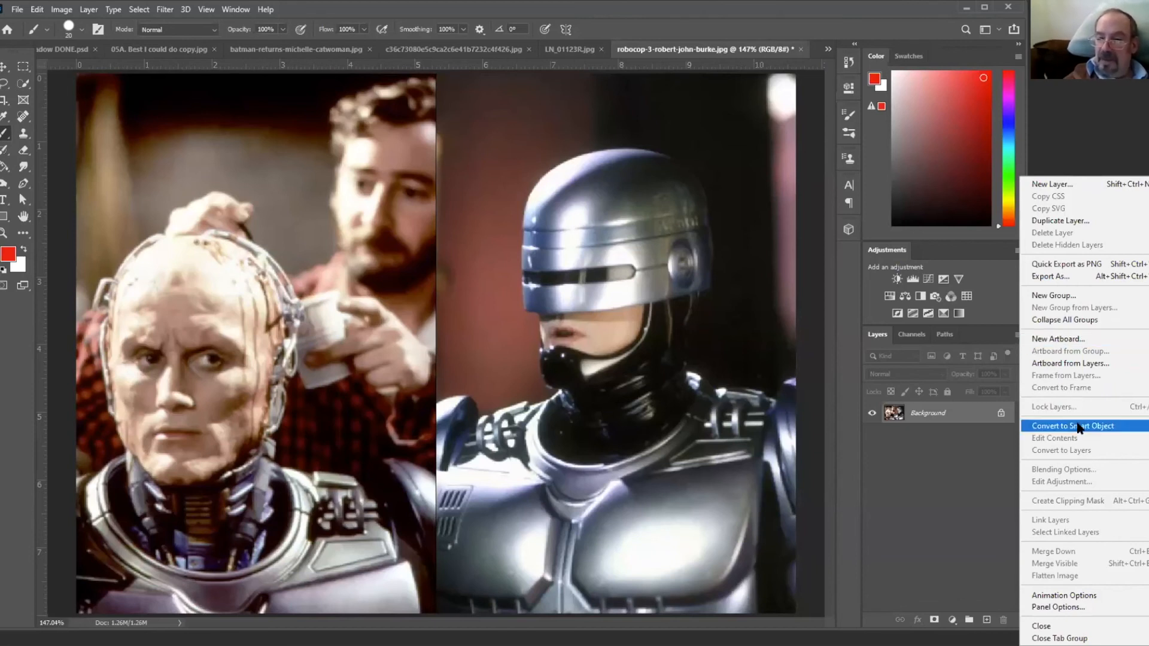
click(929, 468)
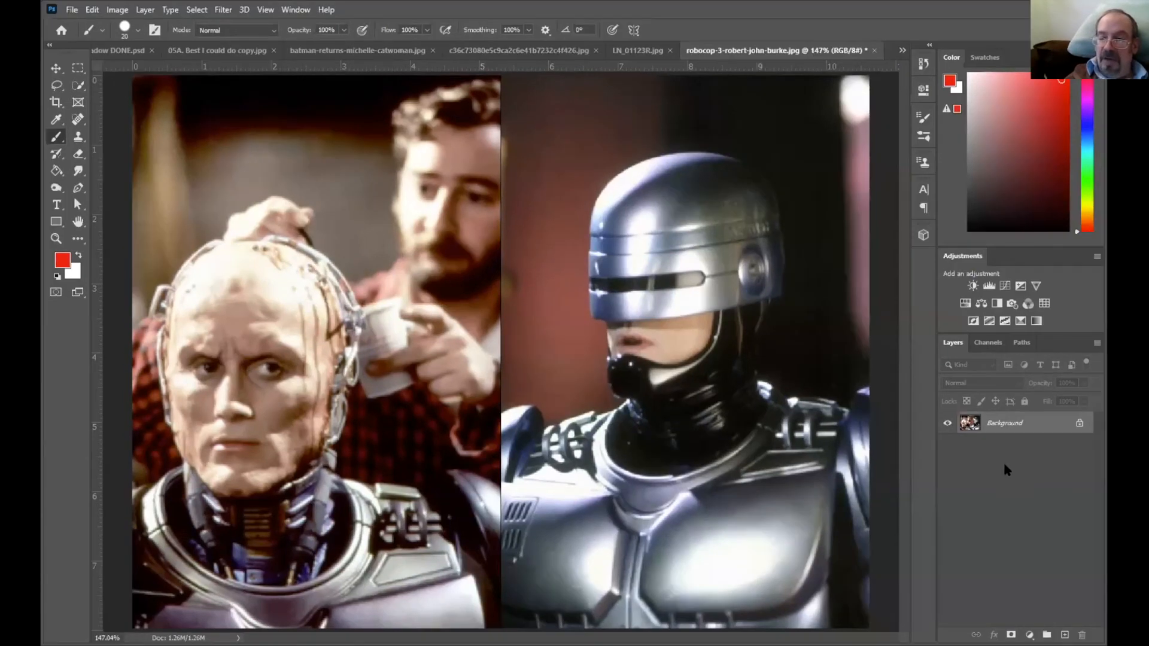
right_click(1035, 426)
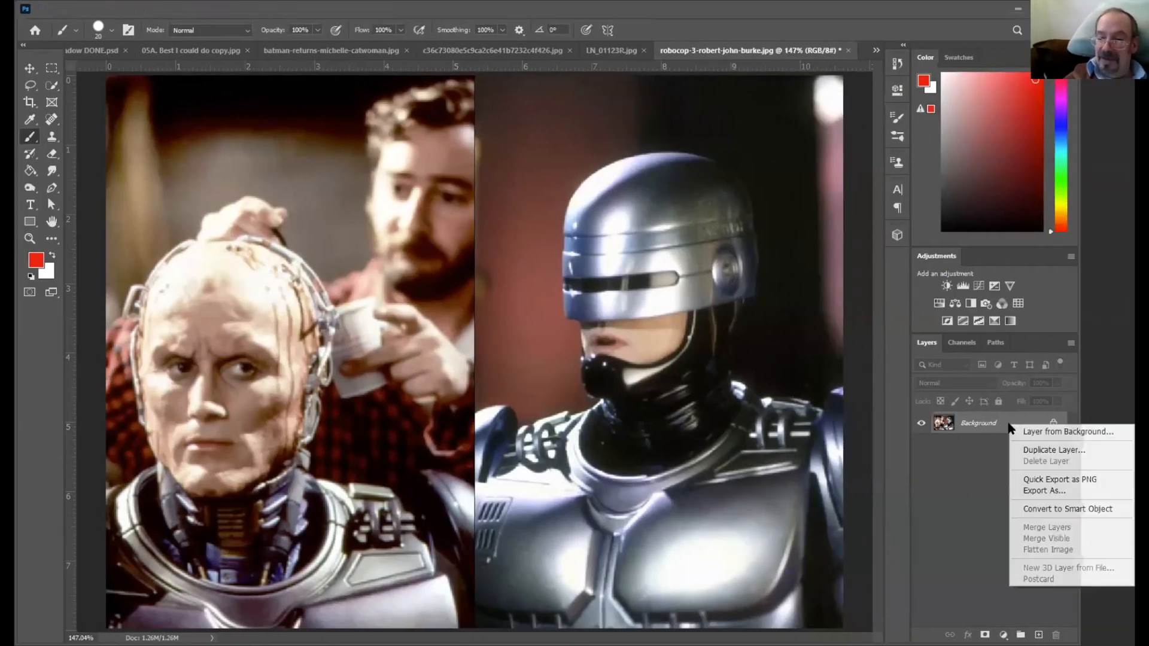
click(1055, 509)
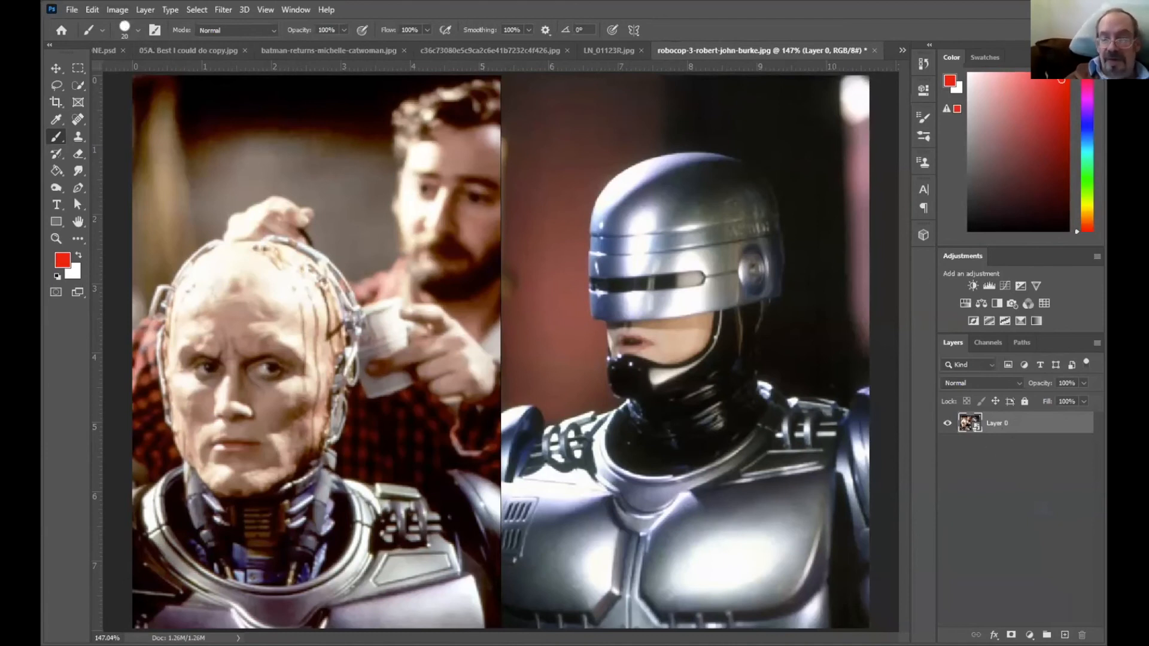
click(1029, 635)
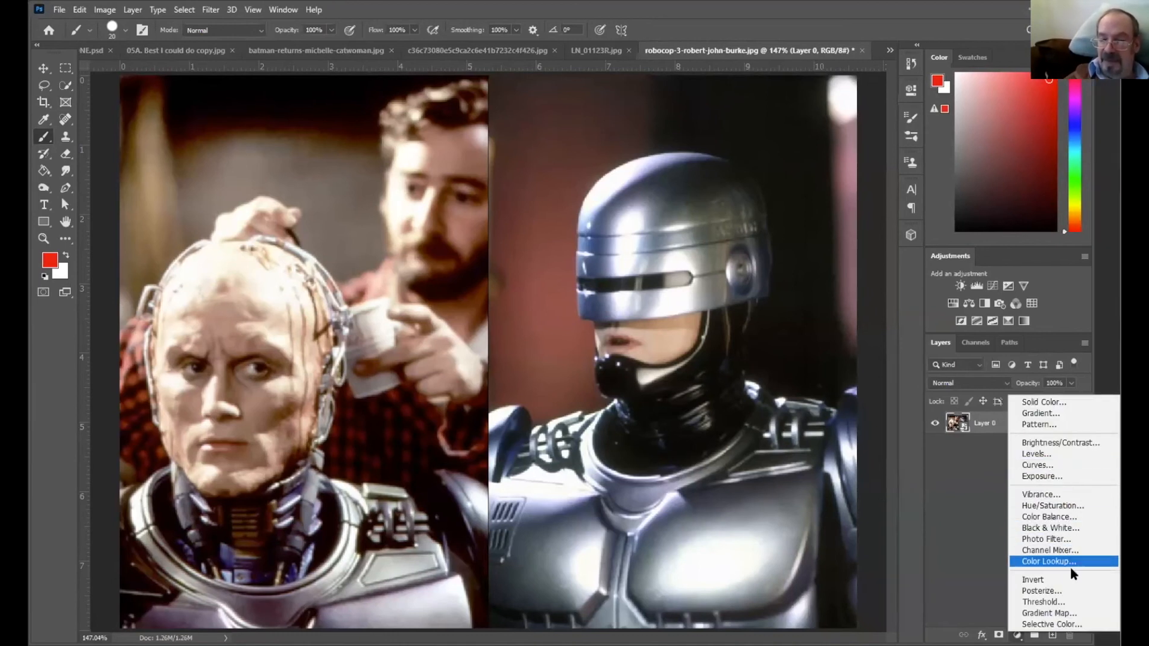
click(963, 583)
click(1029, 635)
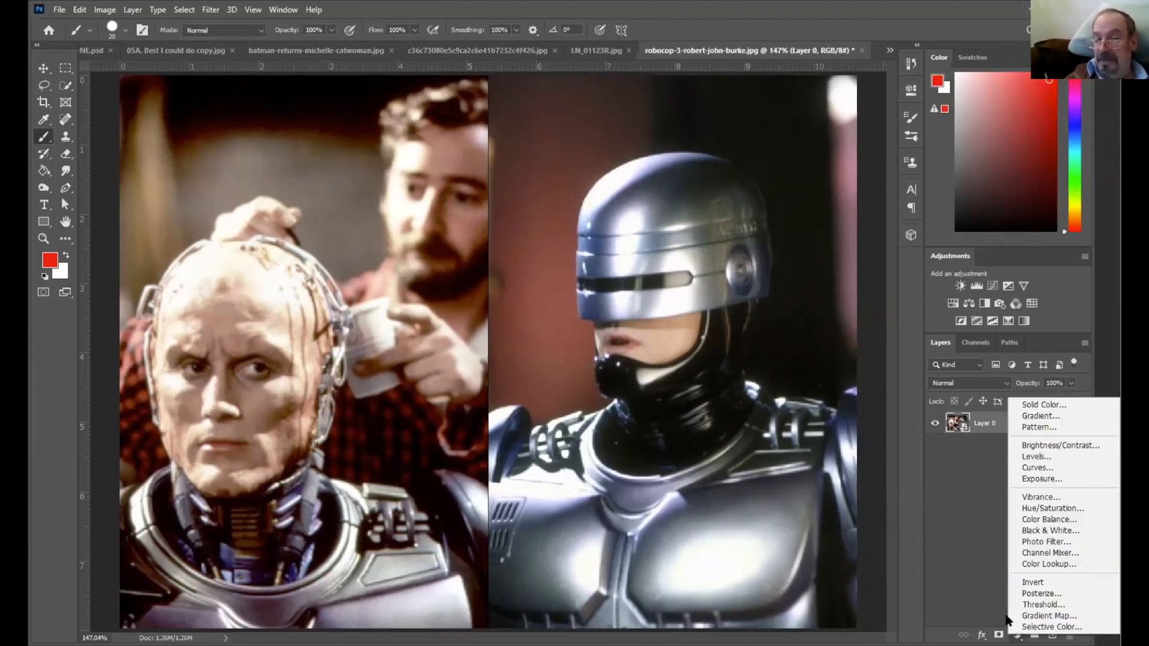
click(967, 542)
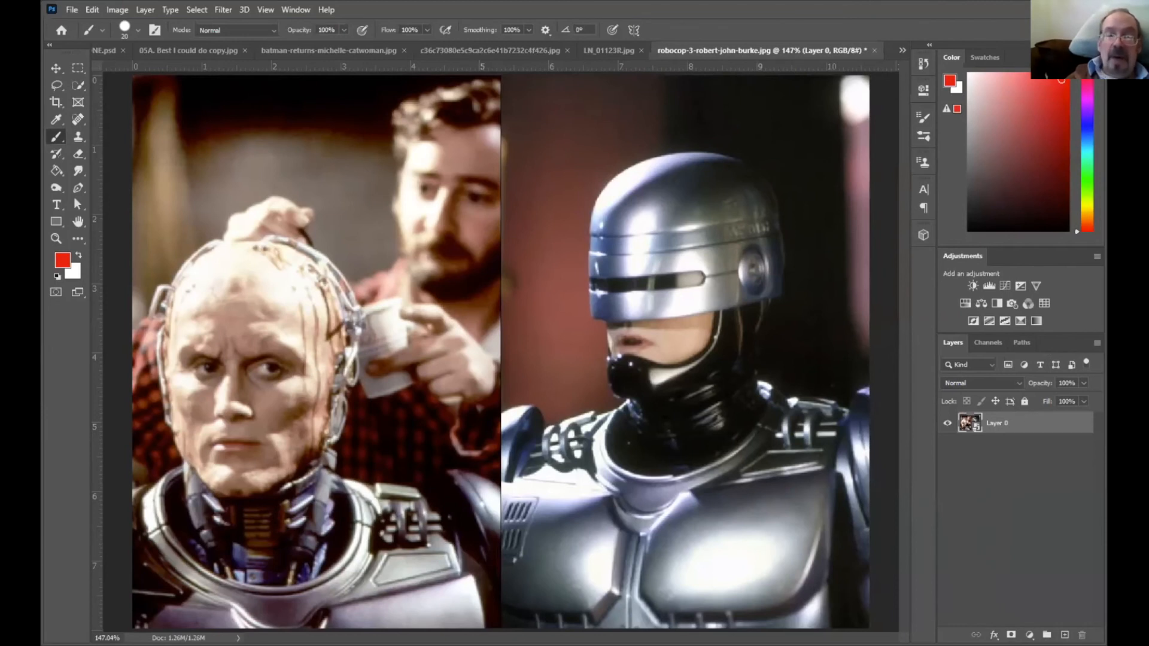
Apply an Unsharp Mask smart filter to the Smart Object with Amount 146%, Radius 2.4 pixels and Threshold 3 levels.
click(222, 10)
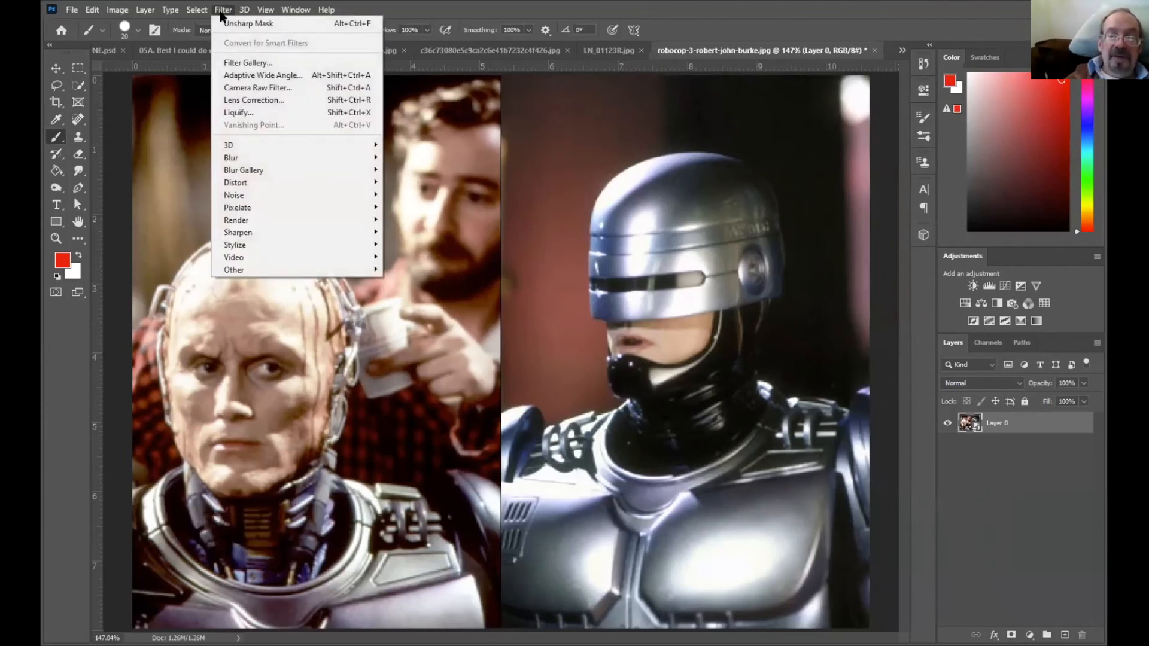
mouse_move(286, 238)
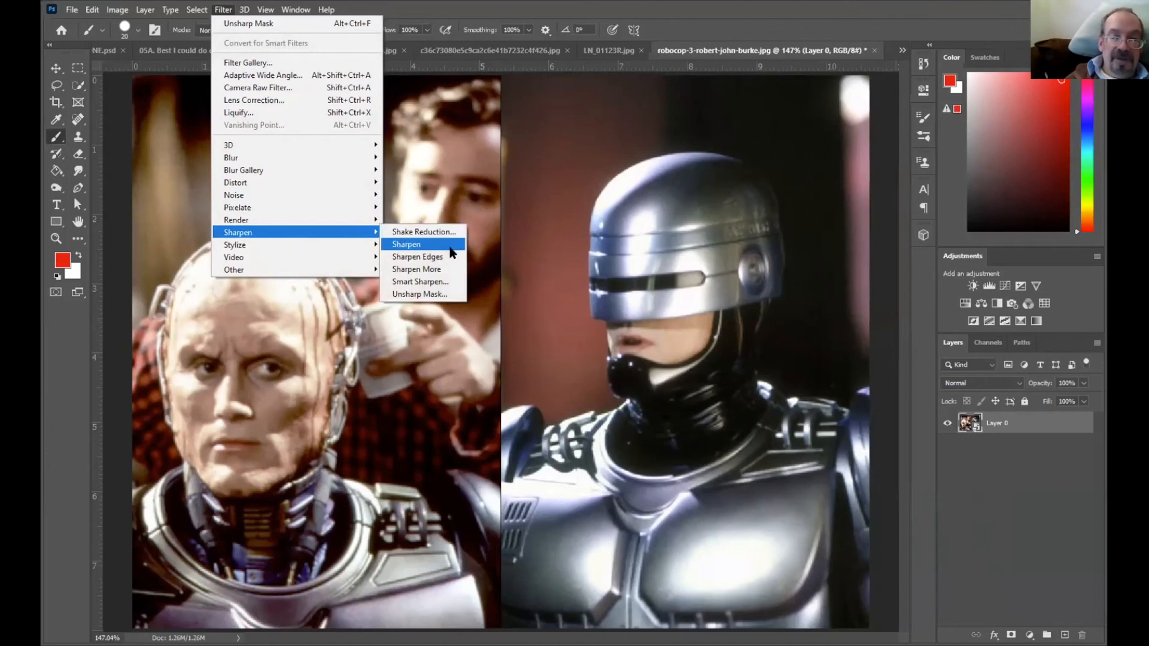
click(419, 294)
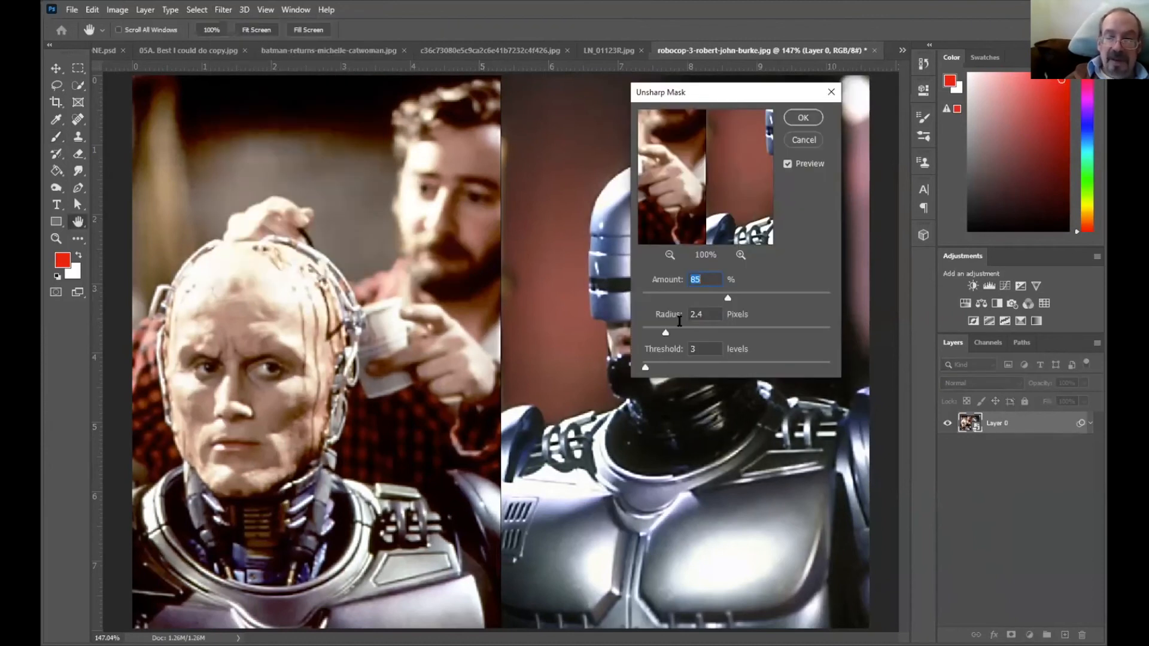
drag(725, 297, 748, 295)
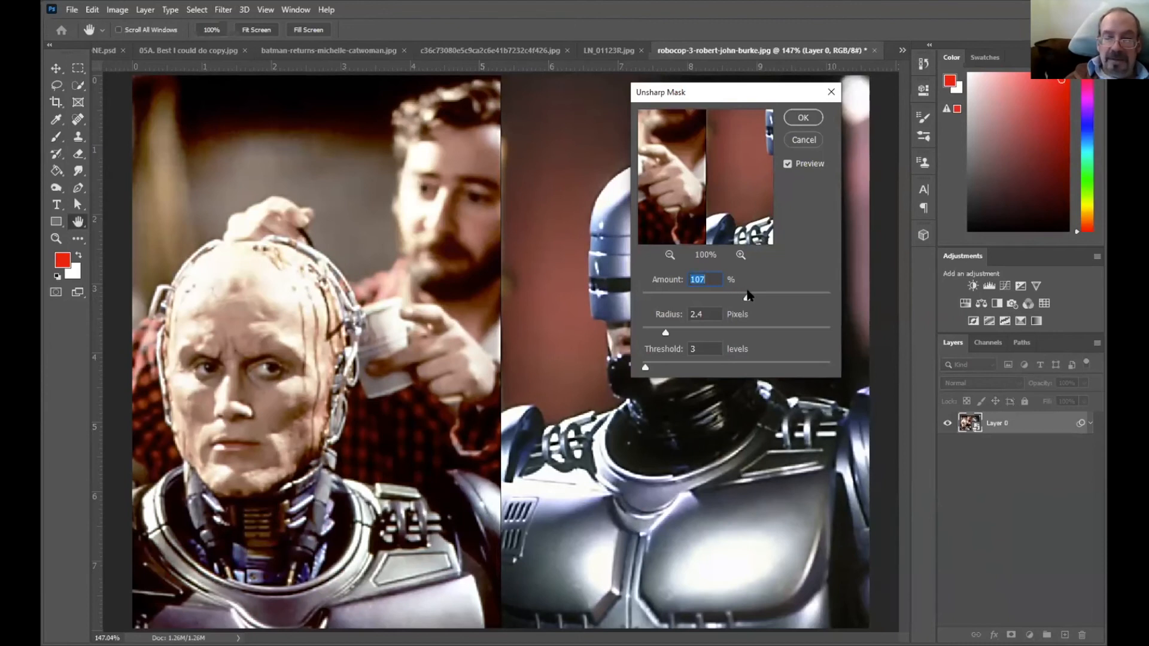
drag(745, 298, 769, 297)
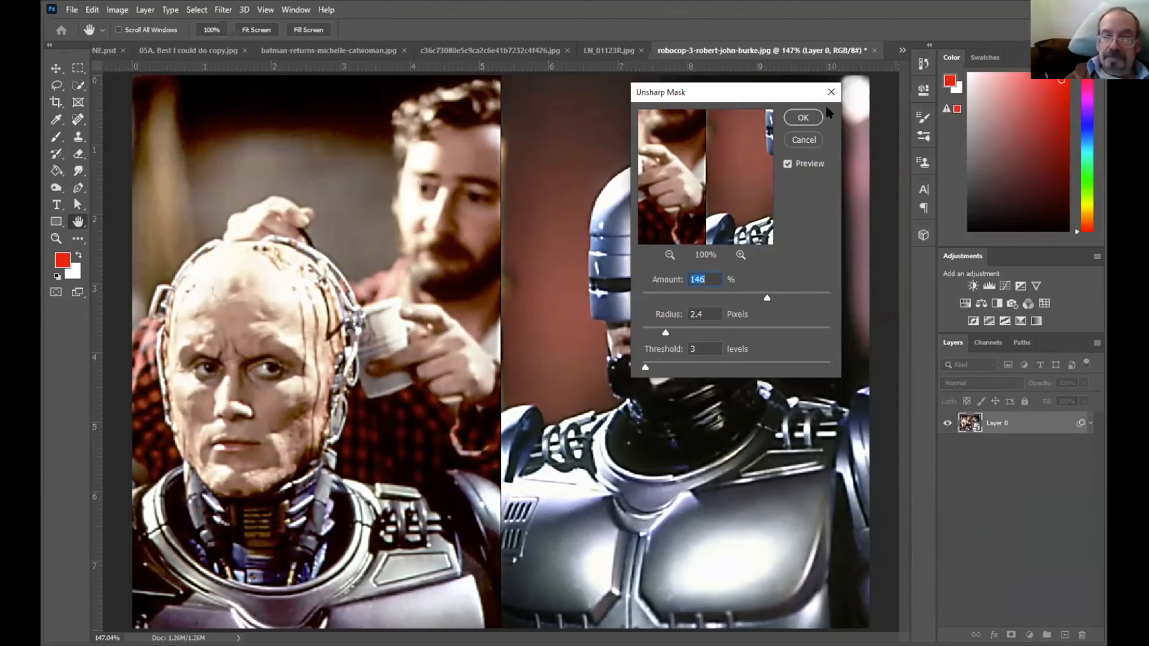
click(806, 117)
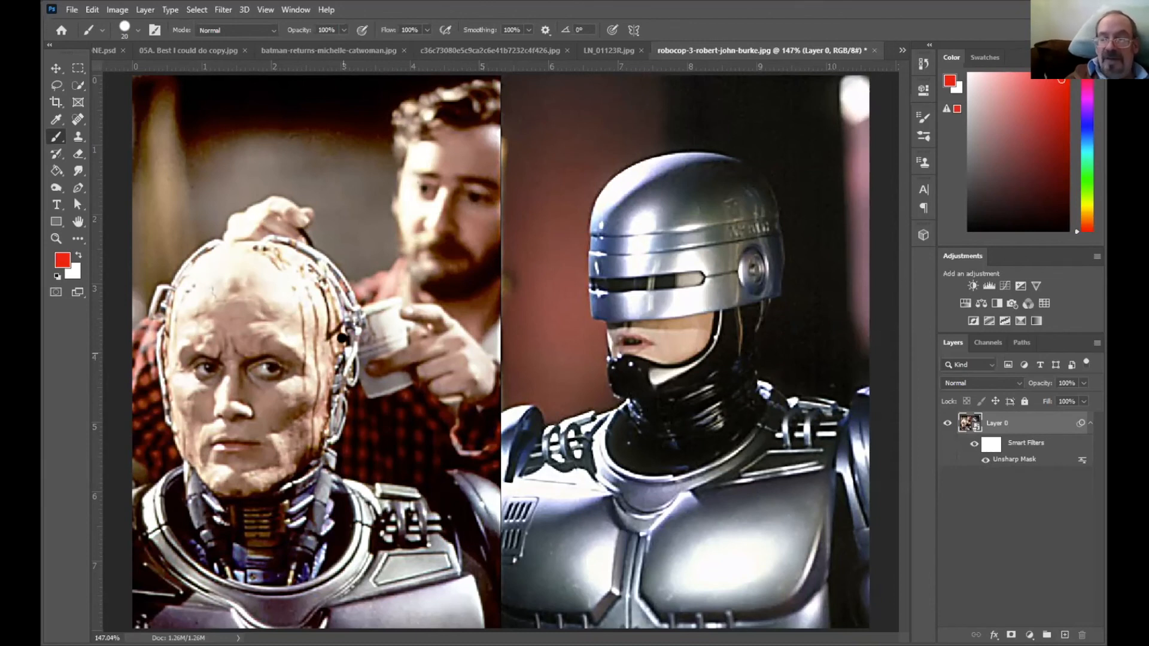
Compare the image with and without the Unsharp Mask smart filter, leaving the filter switched on.
click(983, 461)
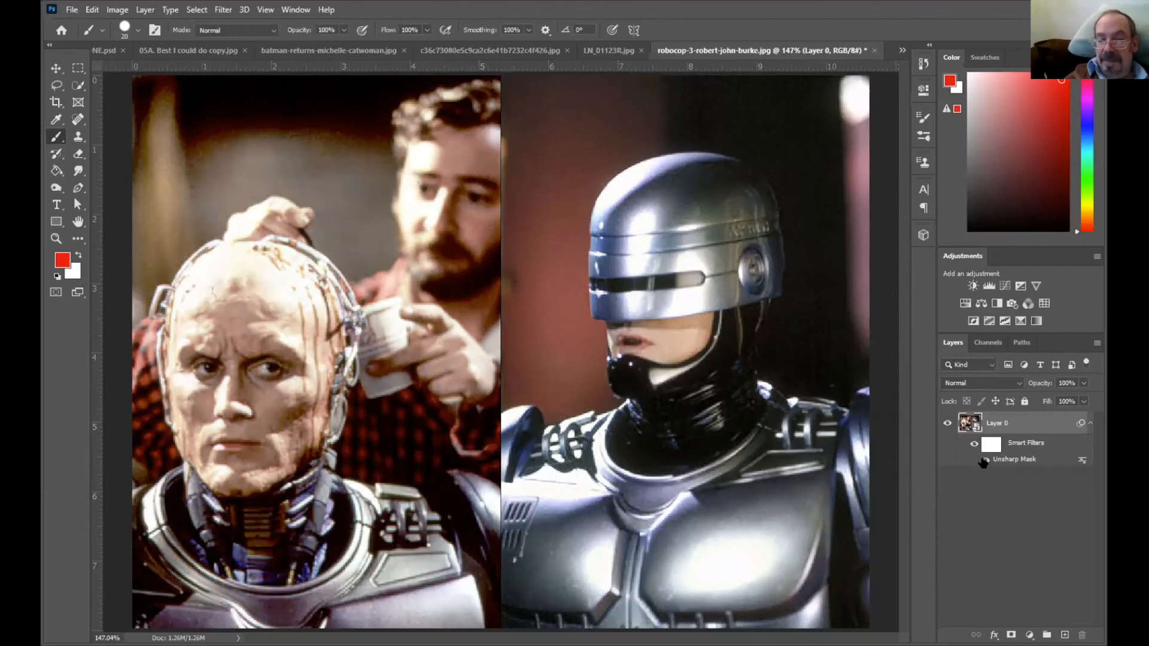
click(983, 461)
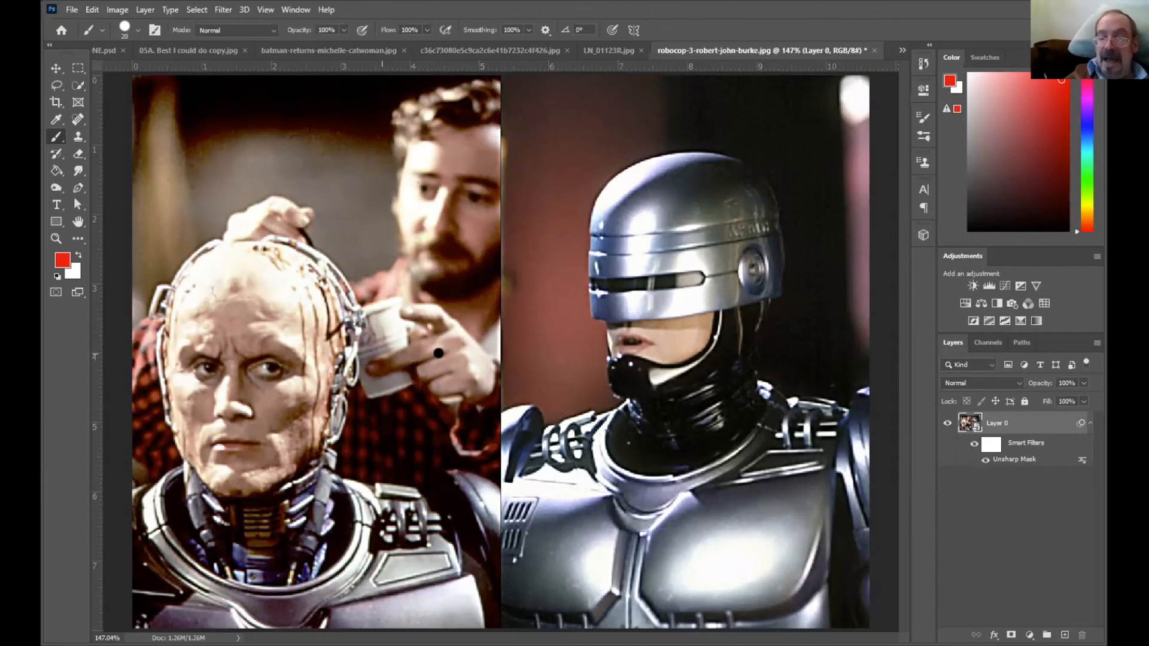
click(984, 462)
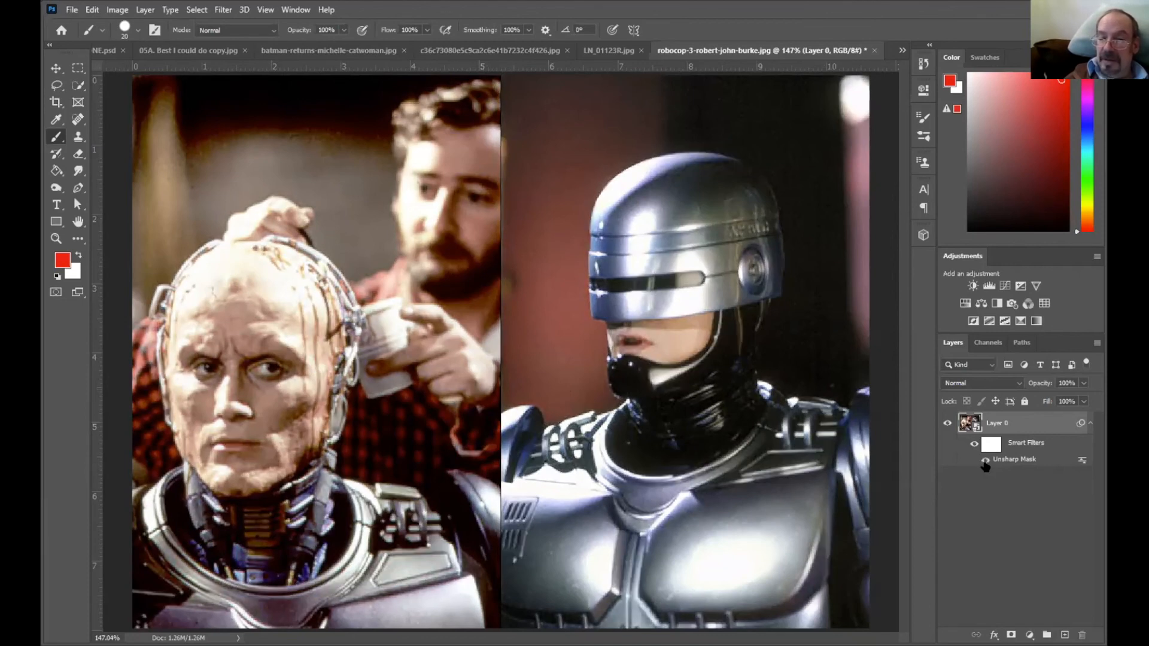
click(984, 462)
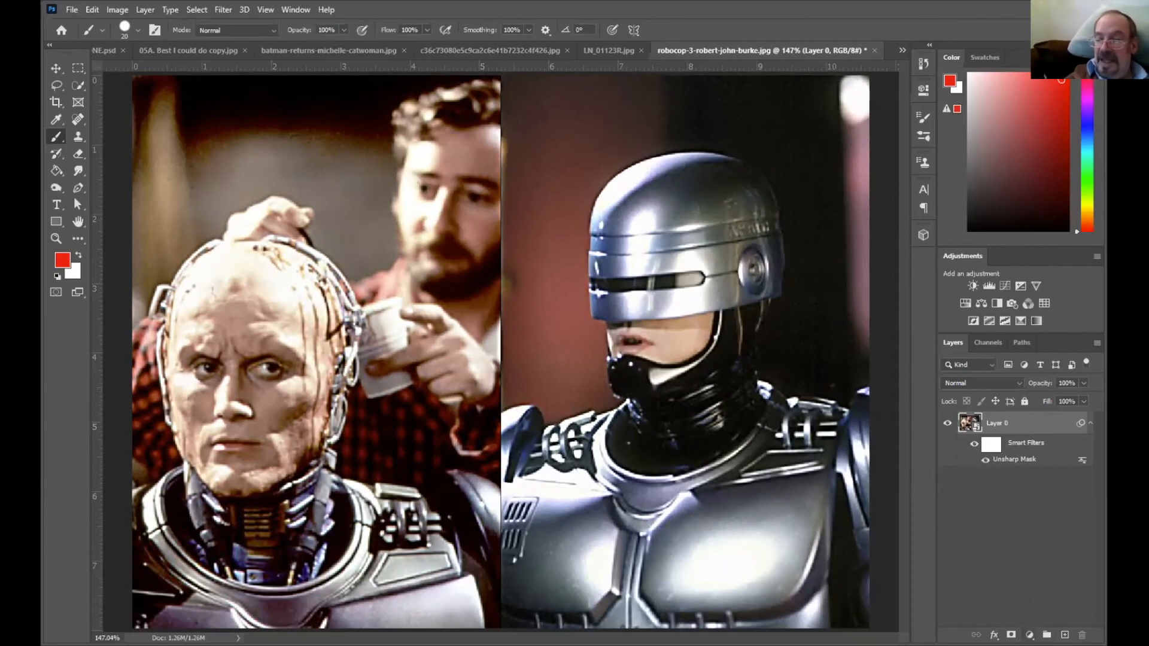
click(1030, 635)
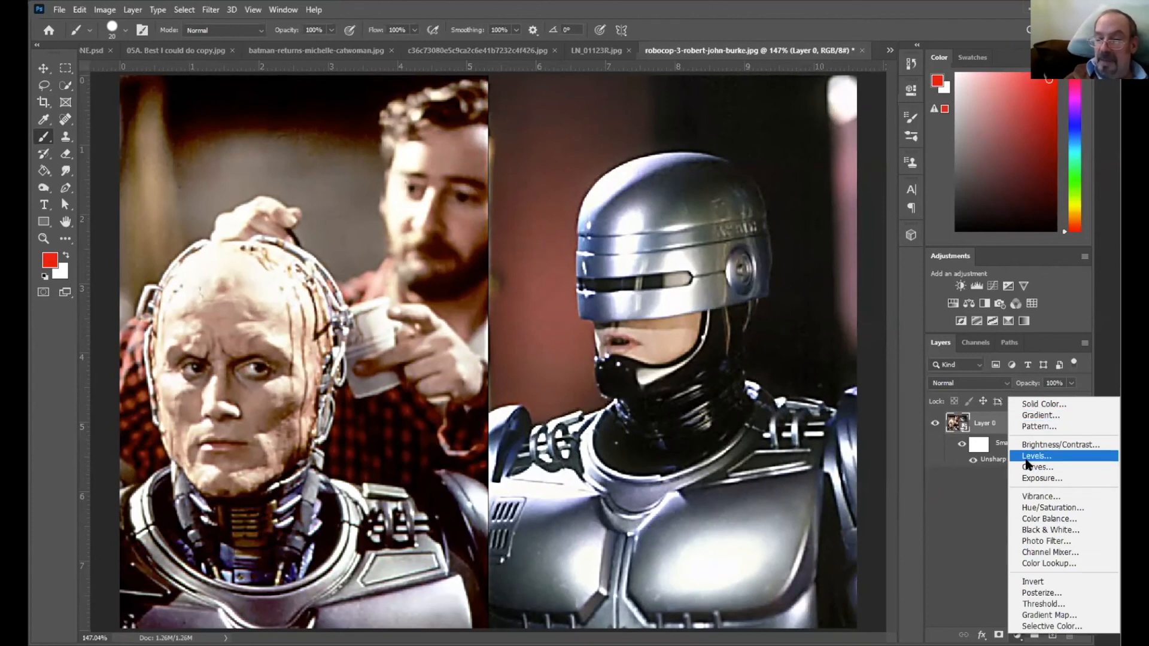
click(958, 538)
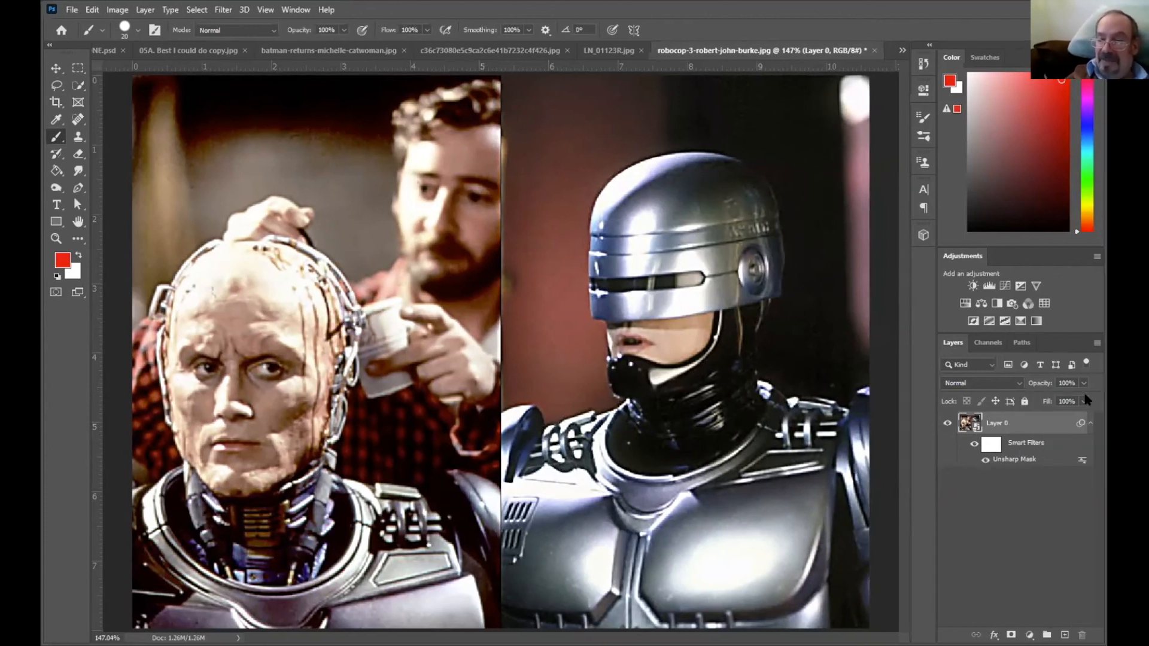
click(1097, 343)
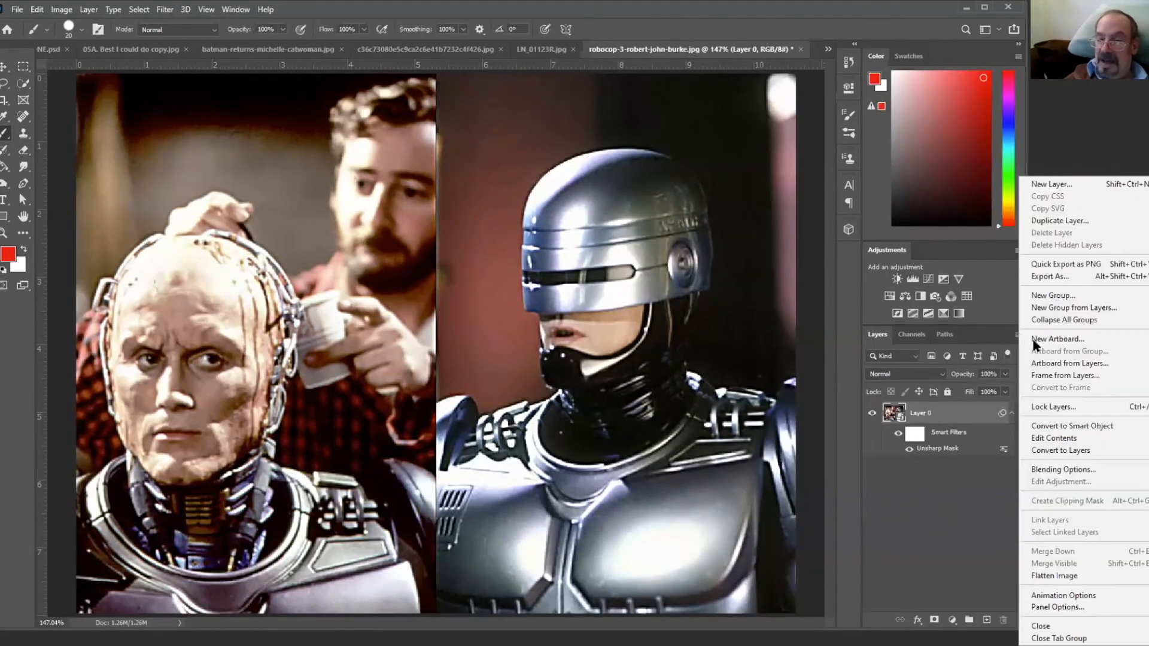
click(935, 519)
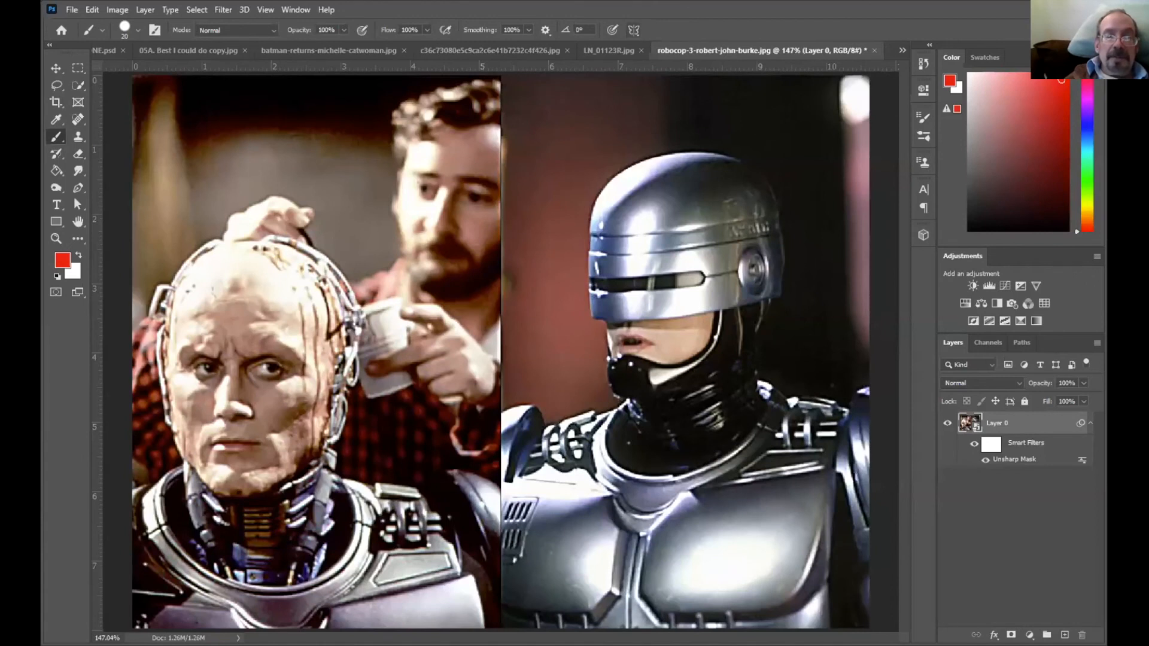
click(225, 11)
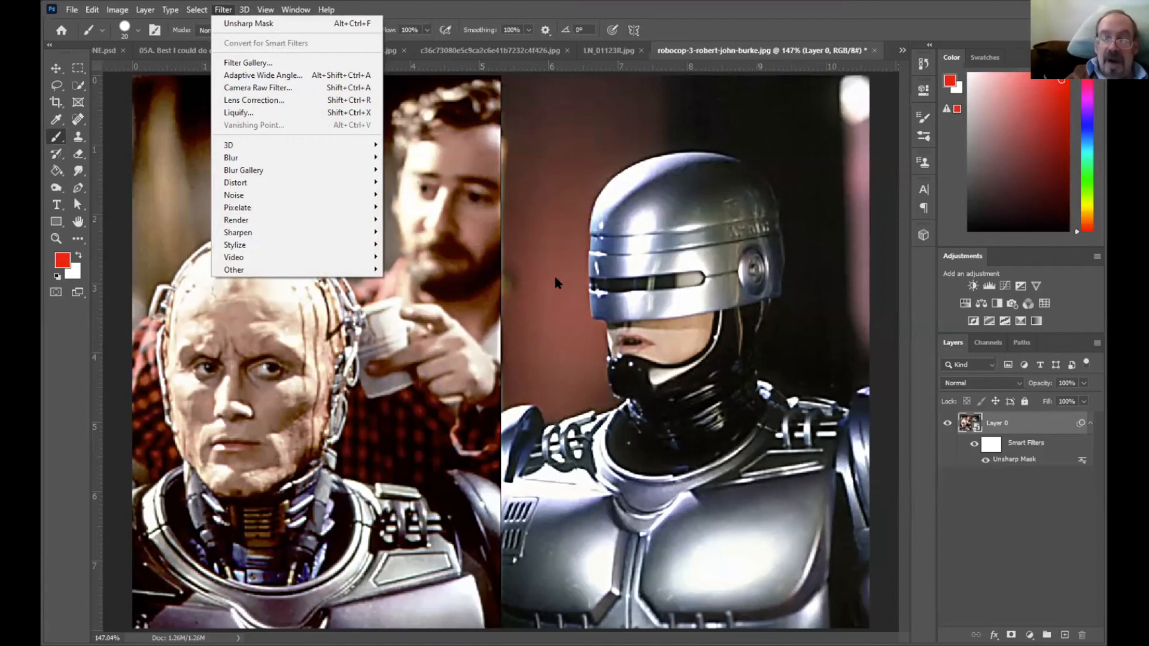
click(1005, 483)
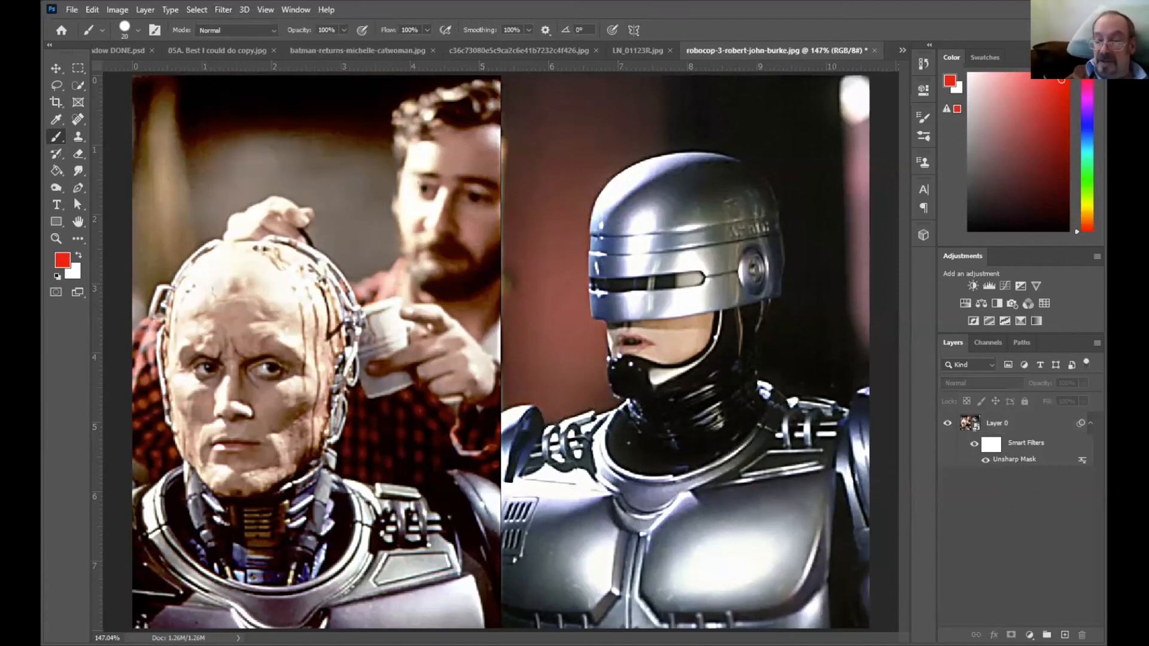
Delete the smart filter from the Smart Object and reapply Unsharp Mask with Amount 146%, Radius 2.4 pixels and Threshold 3 levels.
drag(1035, 444, 1082, 634)
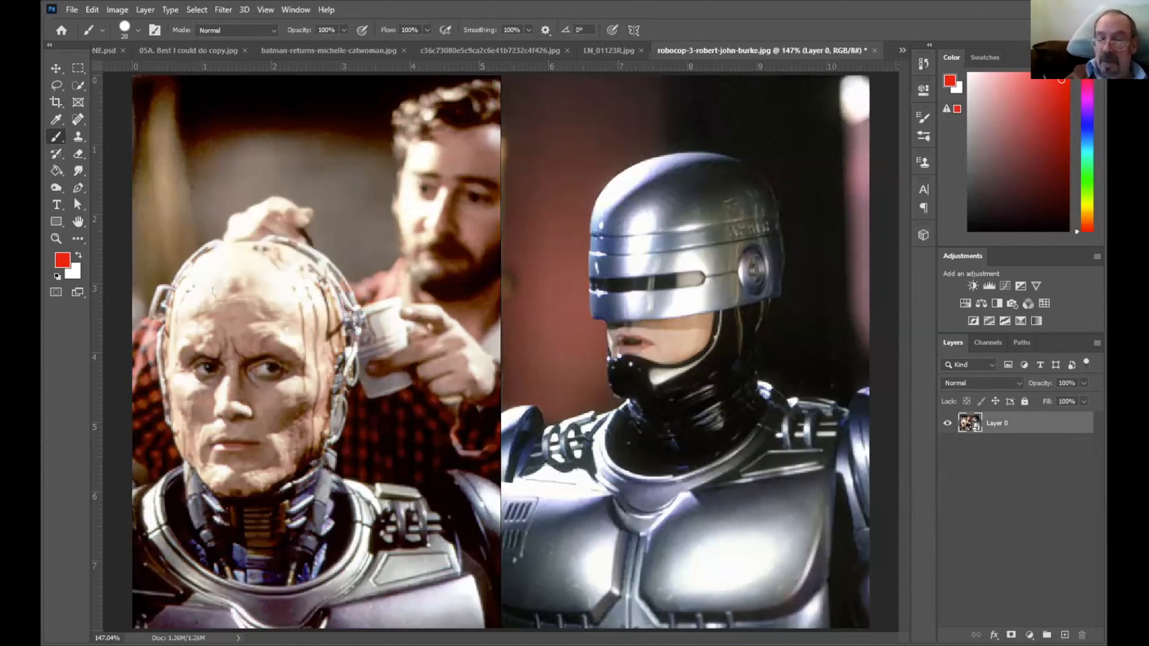
click(224, 10)
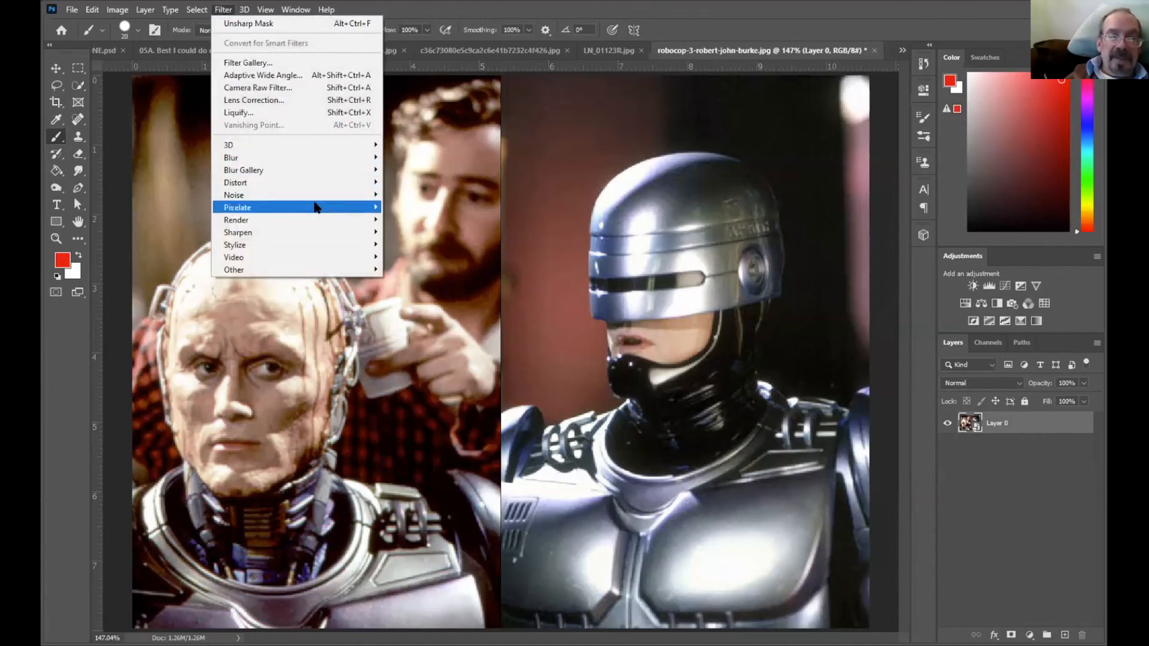
mouse_move(330, 240)
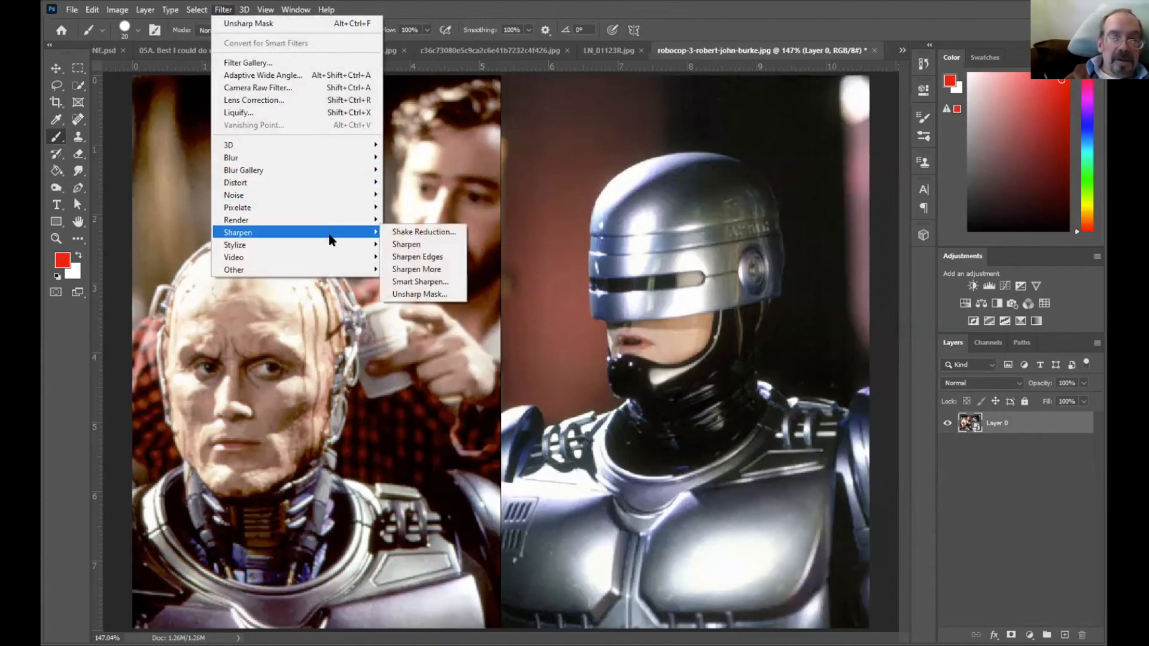
click(421, 295)
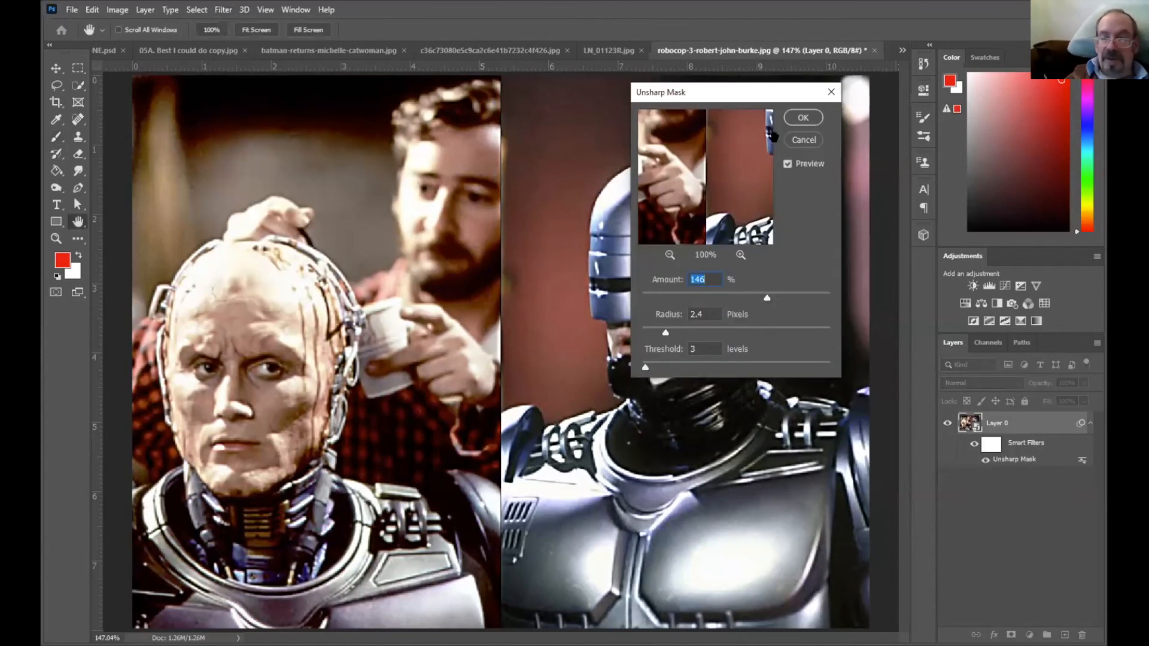
click(803, 117)
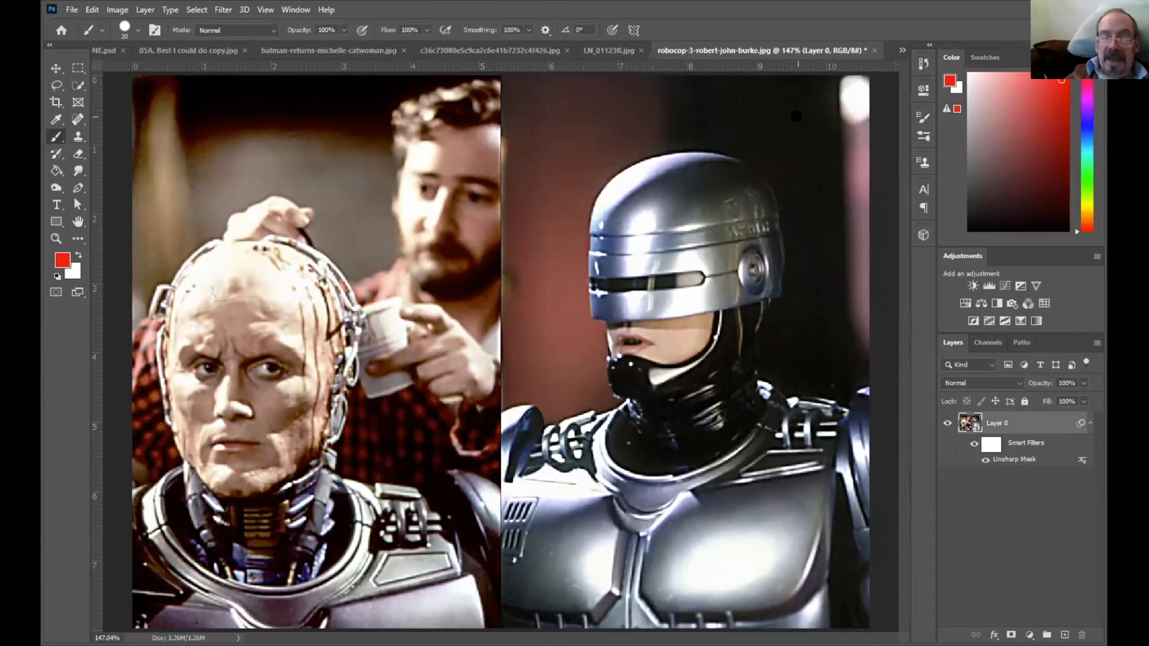
Preview the Colored Pencil, Neon Glow and Underpainting effects on the Smart Object in the Filter Gallery.
click(221, 10)
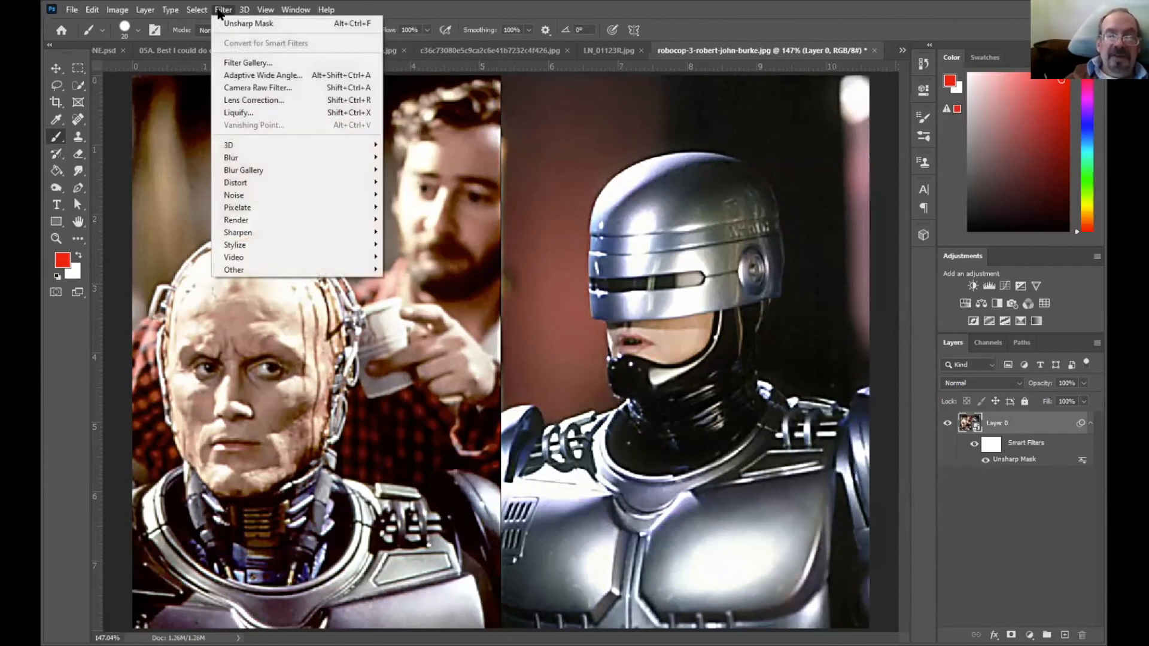
click(259, 63)
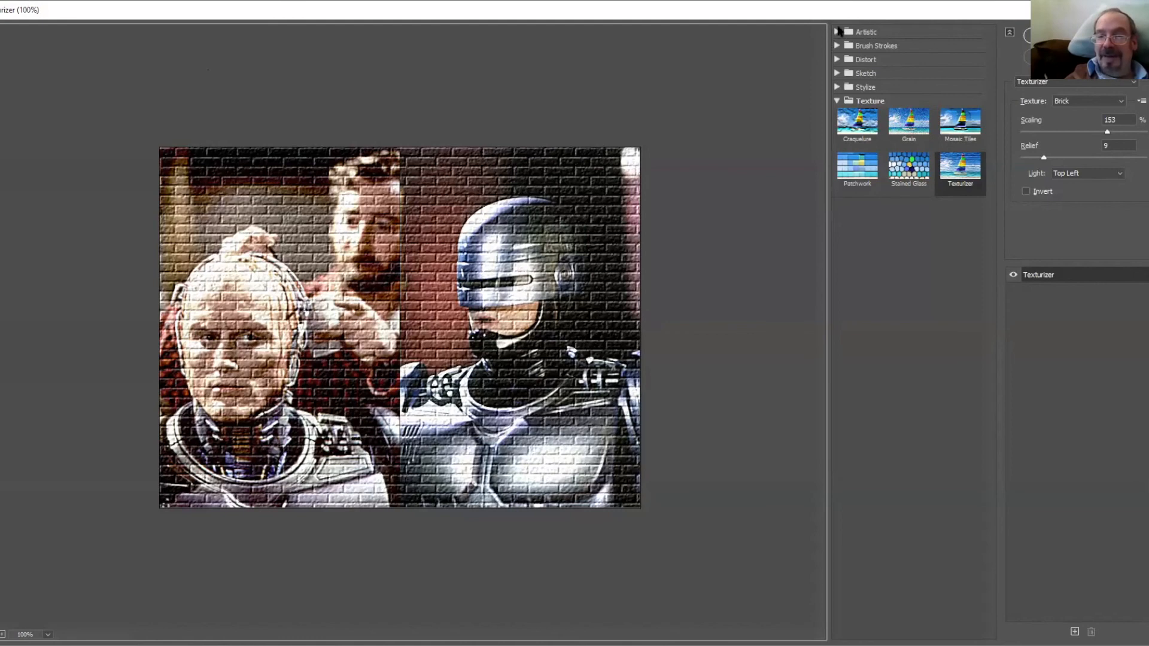
click(852, 32)
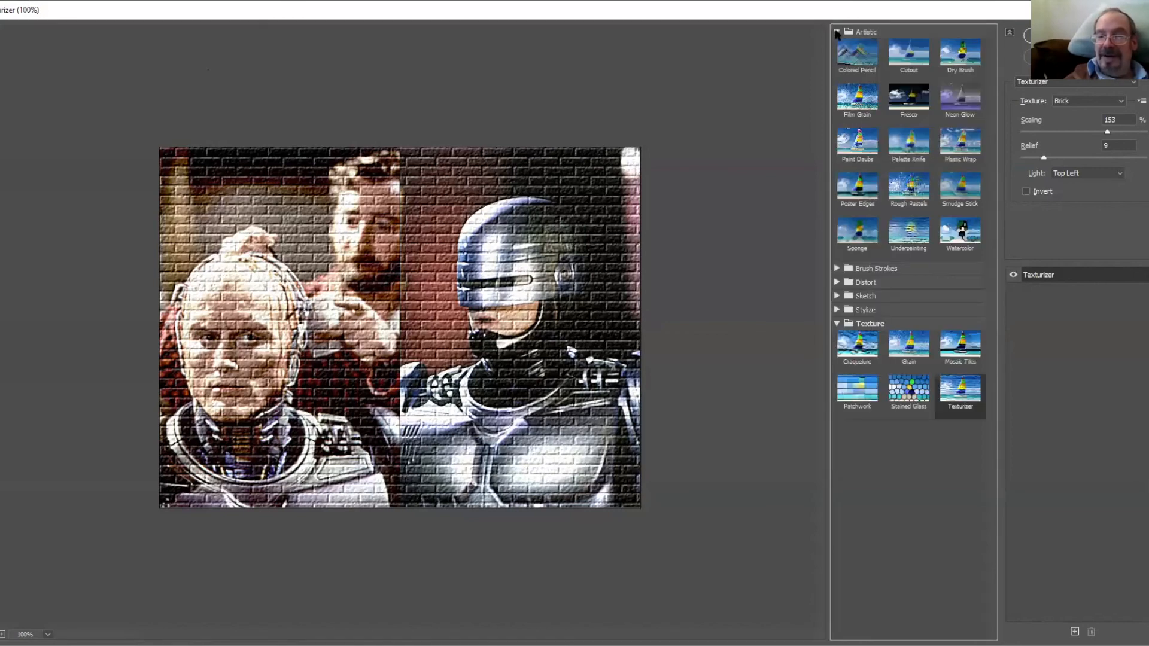
click(855, 55)
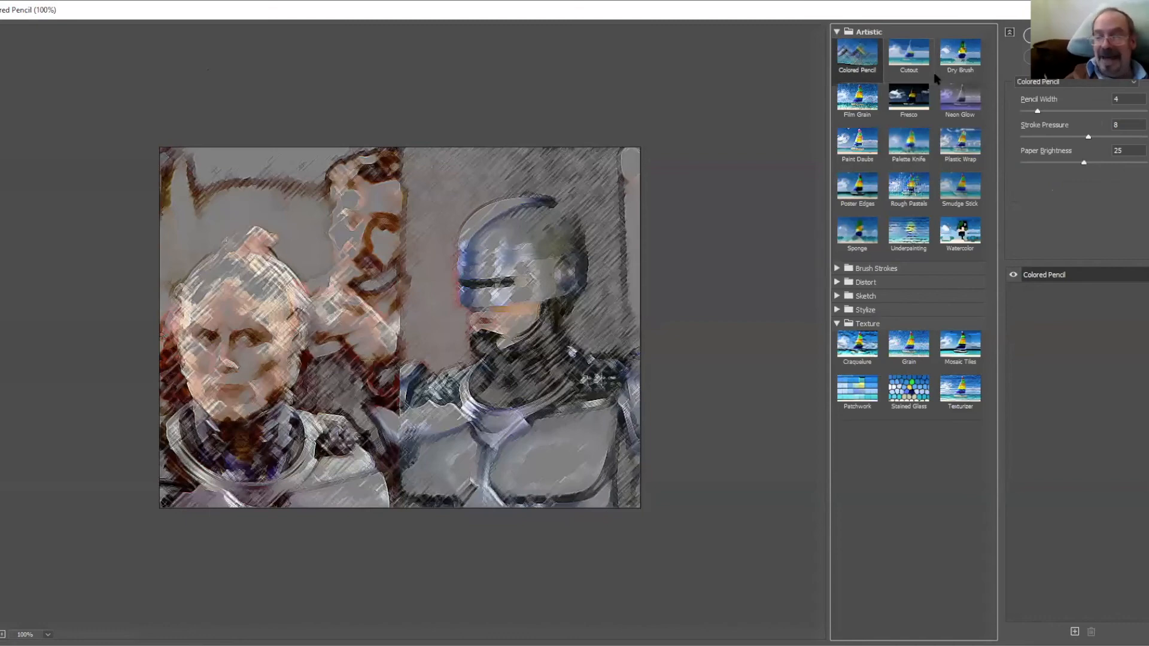
click(967, 105)
click(902, 234)
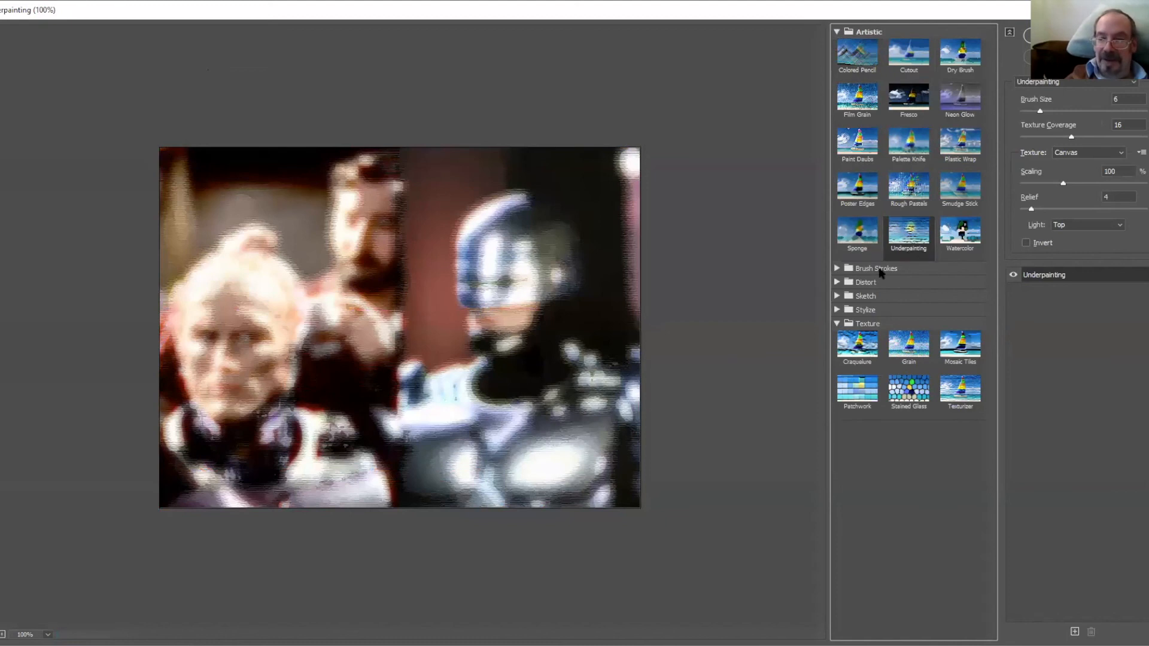
Apply the Angled Strokes effect to the Smart Object with Direction Balance 50, Stroke Length 15 and Sharpness 3.
click(840, 268)
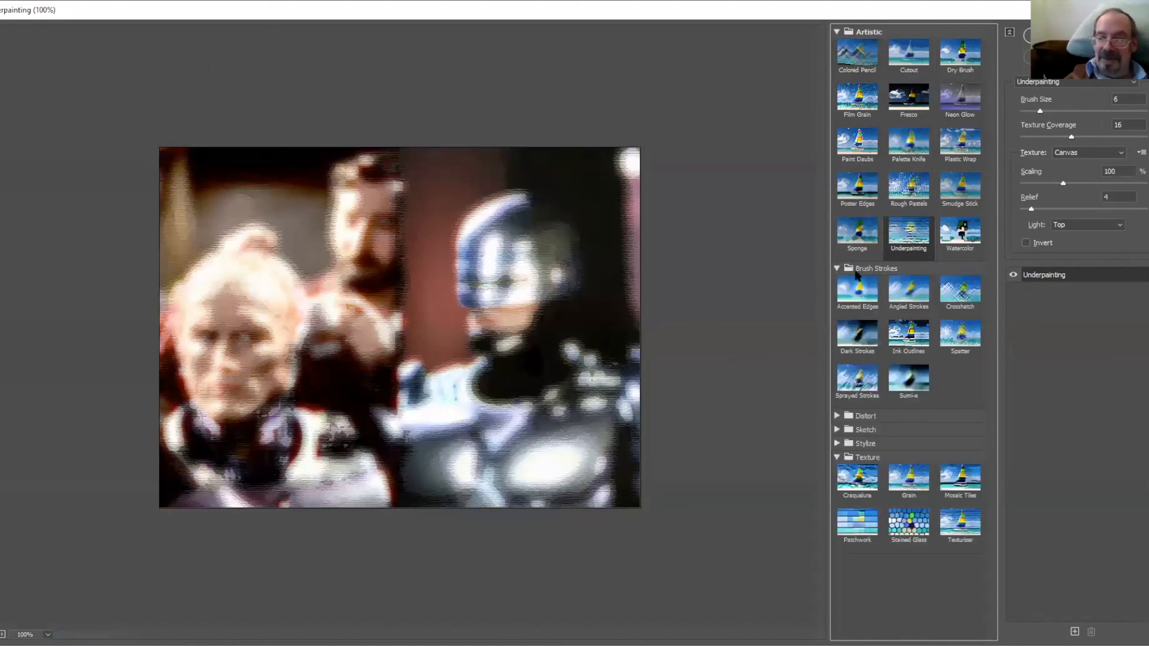
click(900, 299)
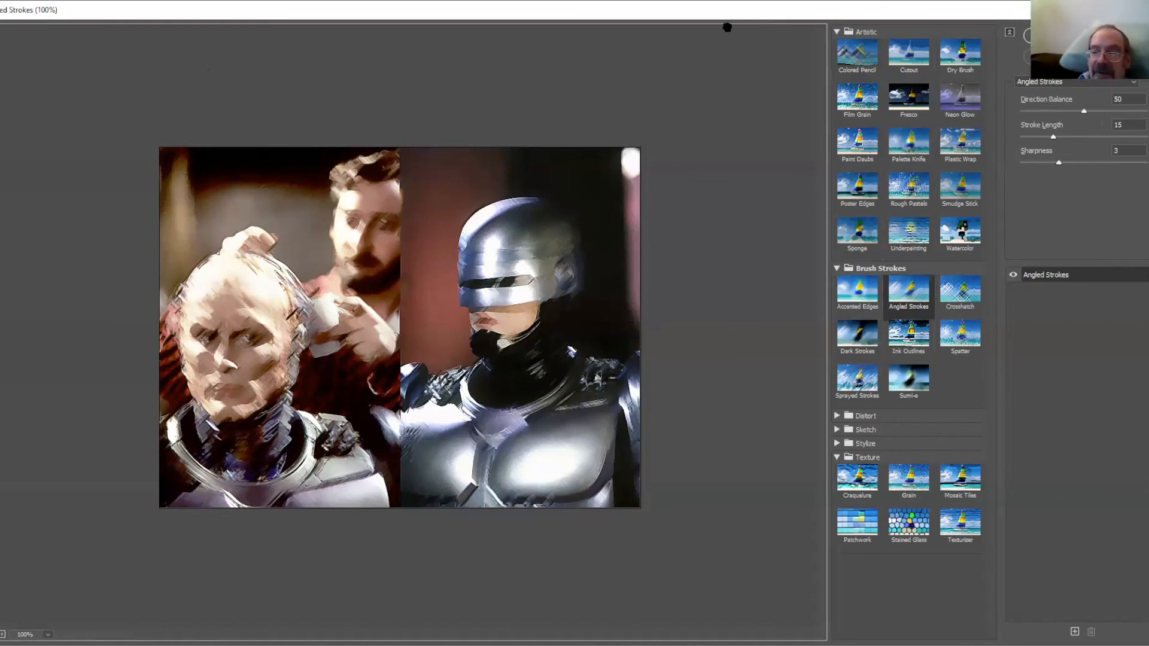
key(Return)
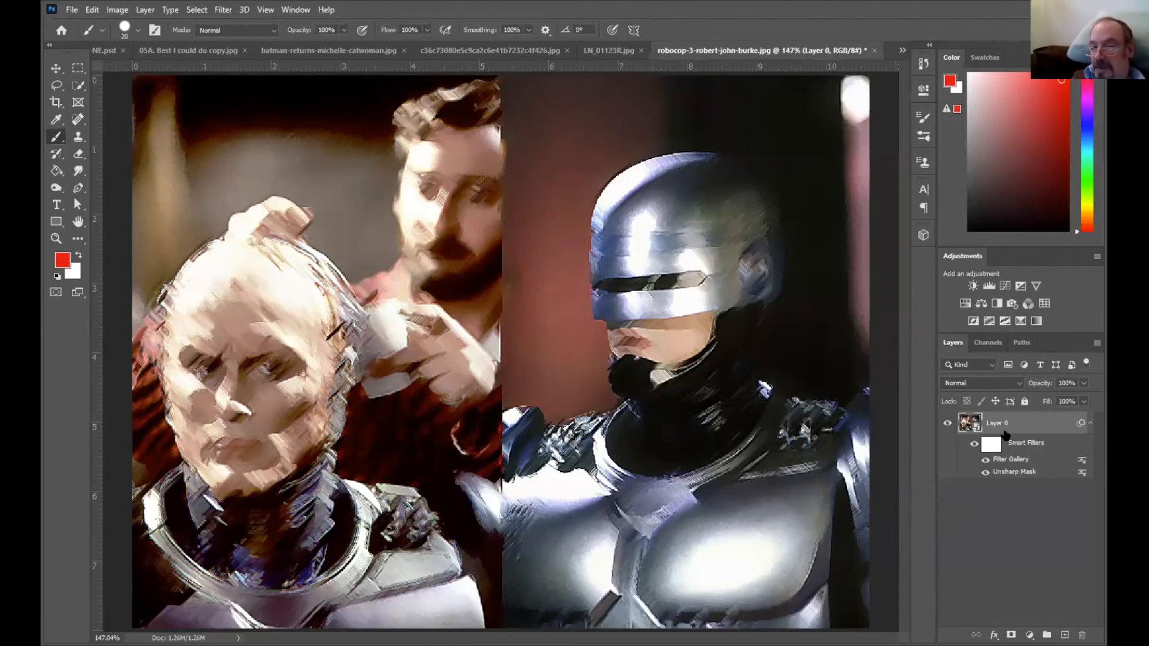
Paint black on the smart filter mask with a size 60 brush to hide the filters over the bald man's face.
click(991, 446)
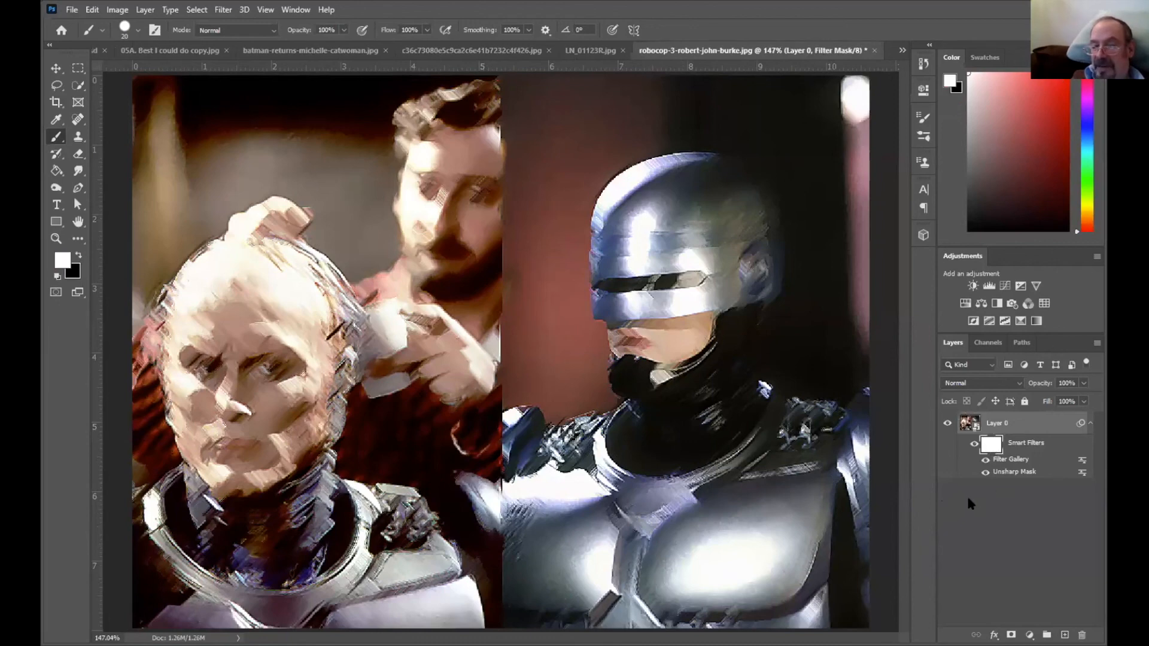
click(77, 255)
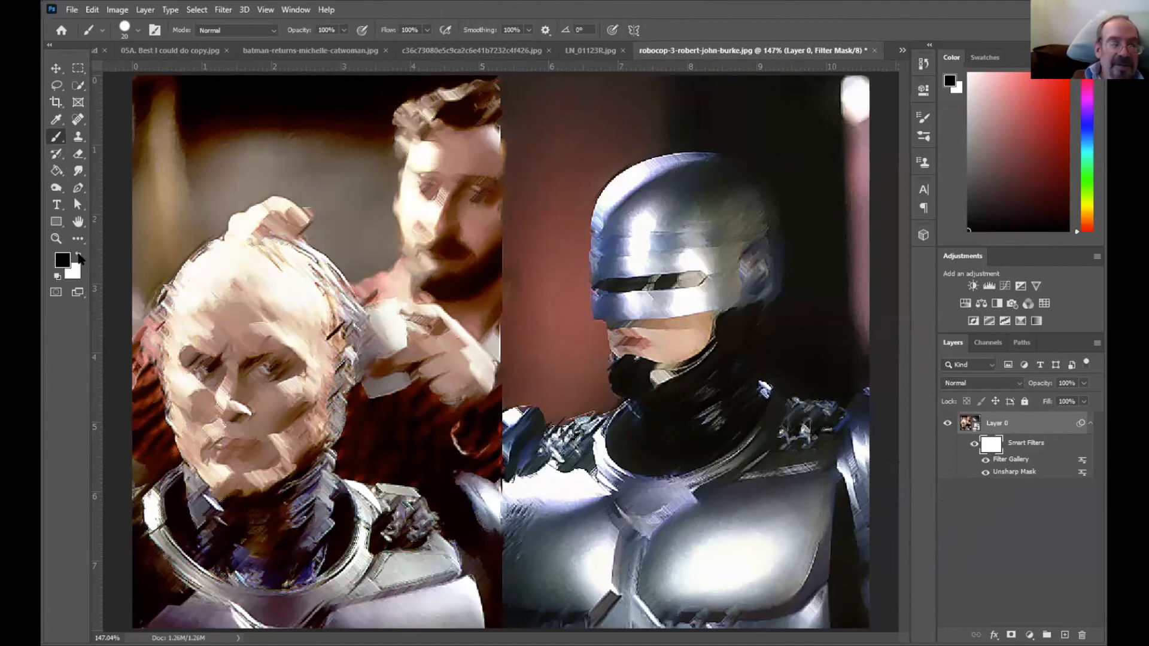
key(bracketright)
key(bracketright)
key(bracketright)
key(bracketright)
key(bracketright)
key(bracketright)
key(bracketright)
mouse_move(238, 284)
mouse_down()
mouse_move(231, 420)
mouse_move(208, 338)
mouse_move(181, 435)
mouse_move(157, 400)
mouse_move(203, 478)
mouse_move(251, 460)
mouse_move(258, 384)
mouse_move(280, 368)
mouse_move(279, 403)
mouse_move(267, 315)
mouse_move(289, 334)
mouse_move(286, 348)
mouse_move(266, 279)
mouse_move(231, 269)
mouse_move(209, 294)
mouse_move(199, 352)
mouse_move(229, 433)
mouse_move(274, 410)
mouse_move(290, 360)
mouse_move(237, 285)
mouse_move(200, 329)
mouse_move(237, 294)
mouse_move(261, 294)
mouse_move(280, 310)
mouse_move(300, 367)
mouse_move(260, 442)
mouse_move(220, 466)
mouse_move(299, 434)
mouse_move(305, 377)
mouse_move(296, 298)
mouse_move(227, 282)
mouse_move(209, 325)
mouse_move(213, 411)
mouse_move(297, 301)
mouse_move(310, 373)
mouse_move(311, 305)
mouse_move(312, 416)
mouse_move(323, 339)
mouse_move(279, 281)
mouse_move(188, 323)
mouse_move(208, 277)
mouse_move(239, 275)
mouse_move(271, 355)
mouse_move(233, 452)
mouse_move(210, 462)
mouse_move(271, 436)
mouse_move(306, 356)
mouse_up()
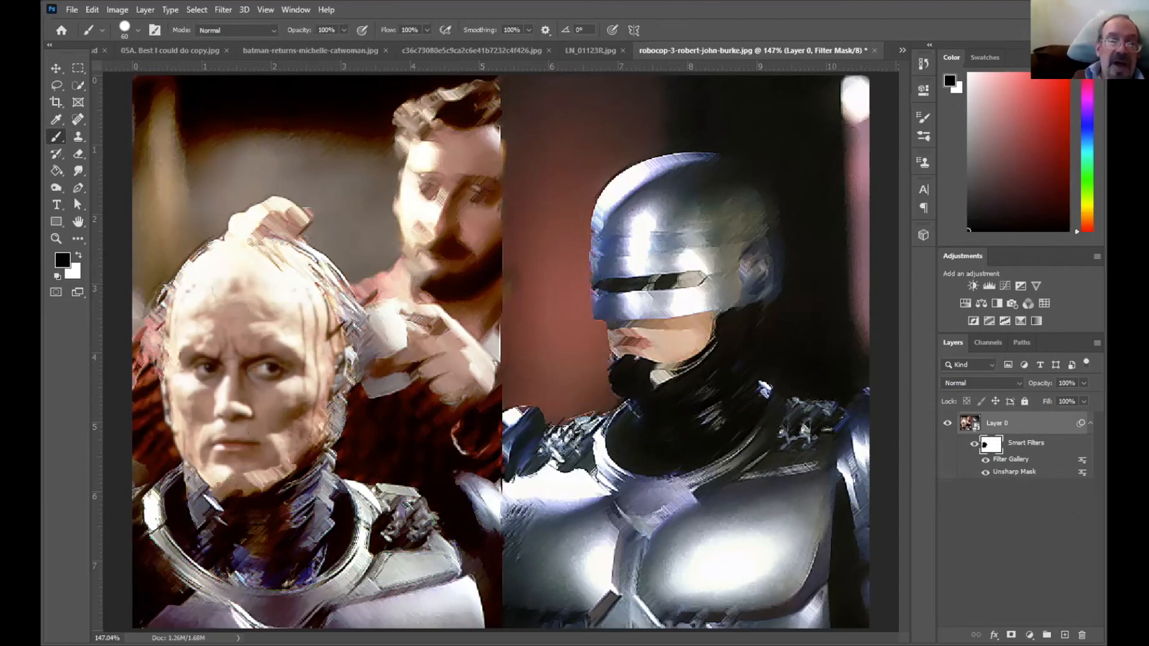
Add a Filter Gallery Glowing Edges effect to the Smart Object with Edge Width 2, Edge Brightness 6 and Smoothness 5.
click(230, 16)
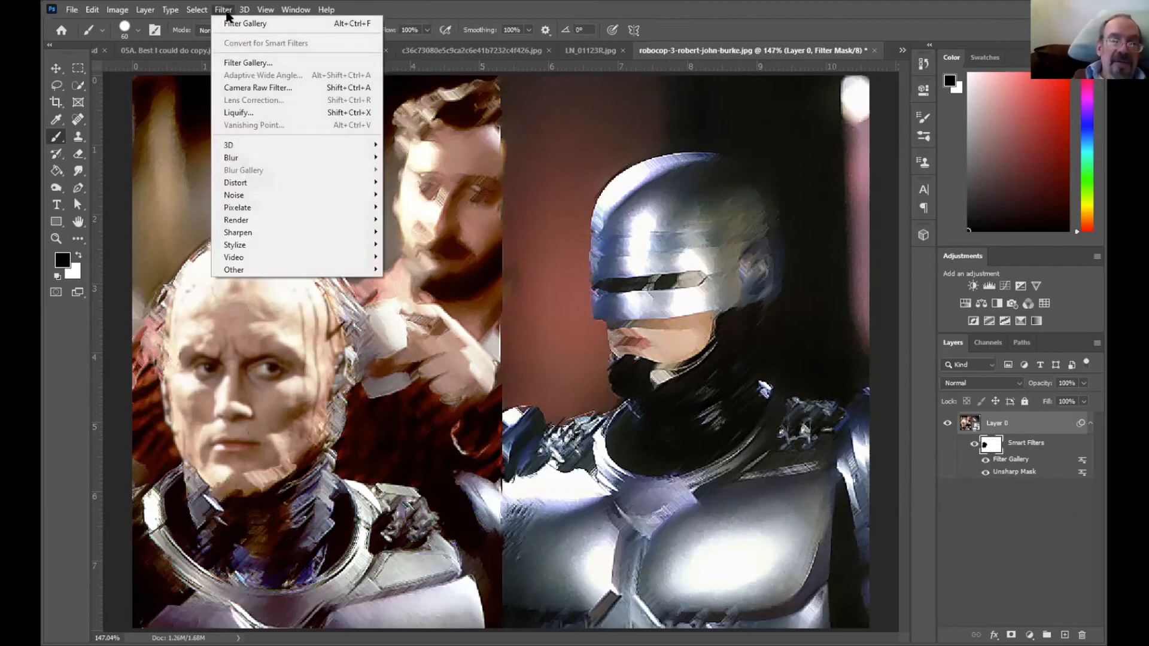
click(244, 63)
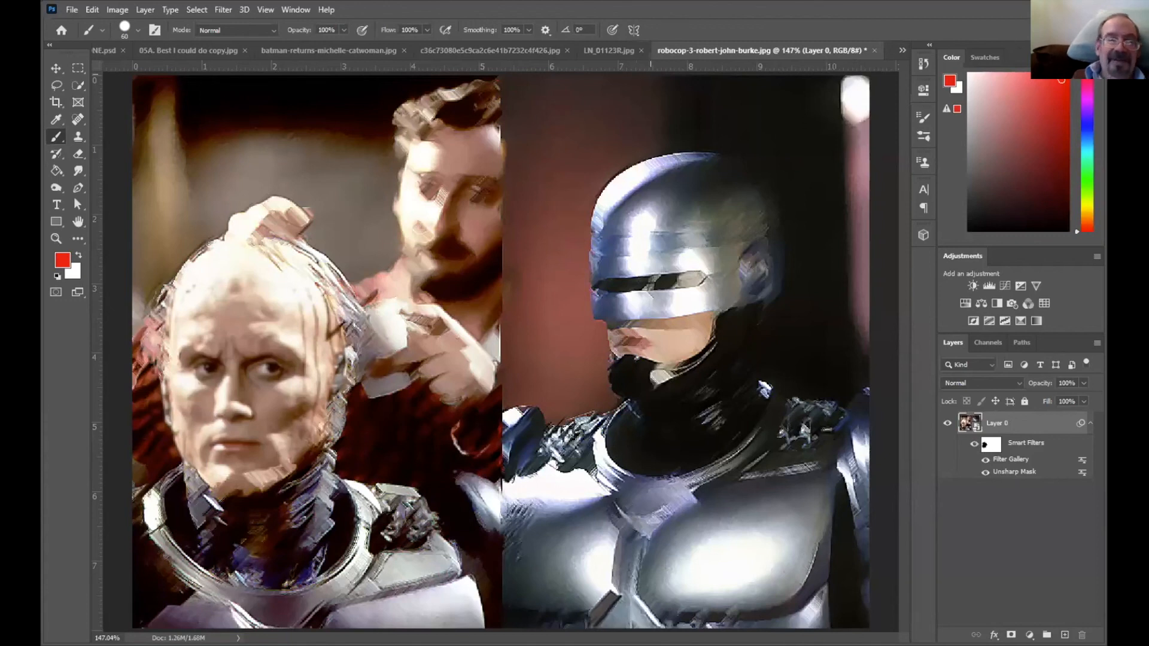
click(230, 12)
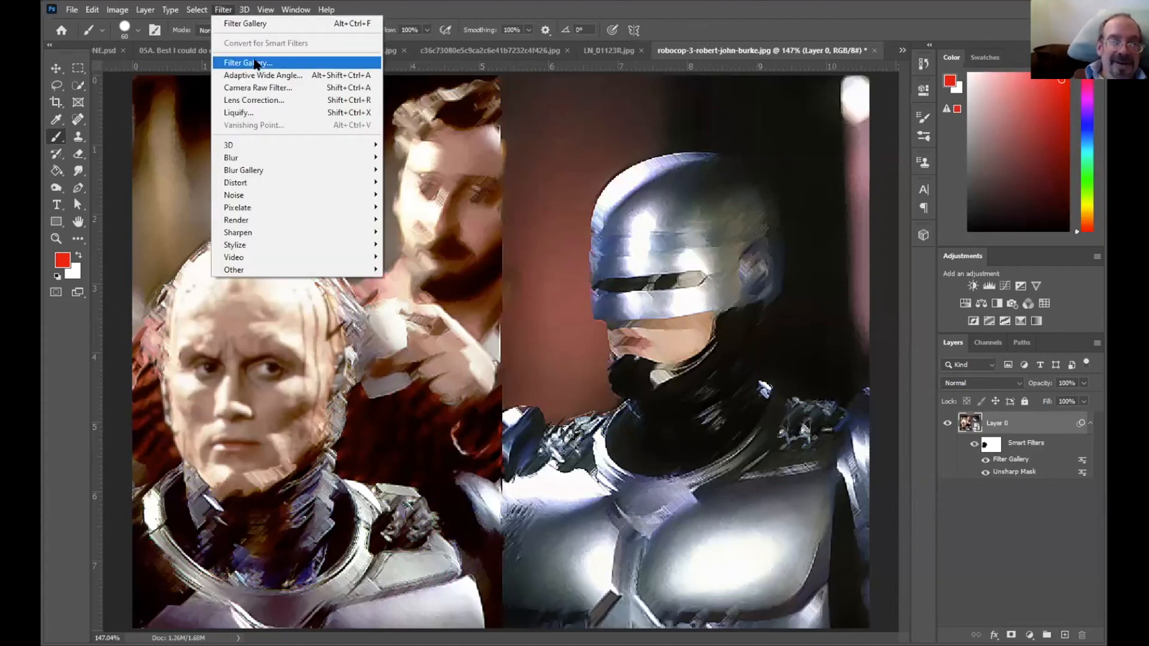
click(263, 63)
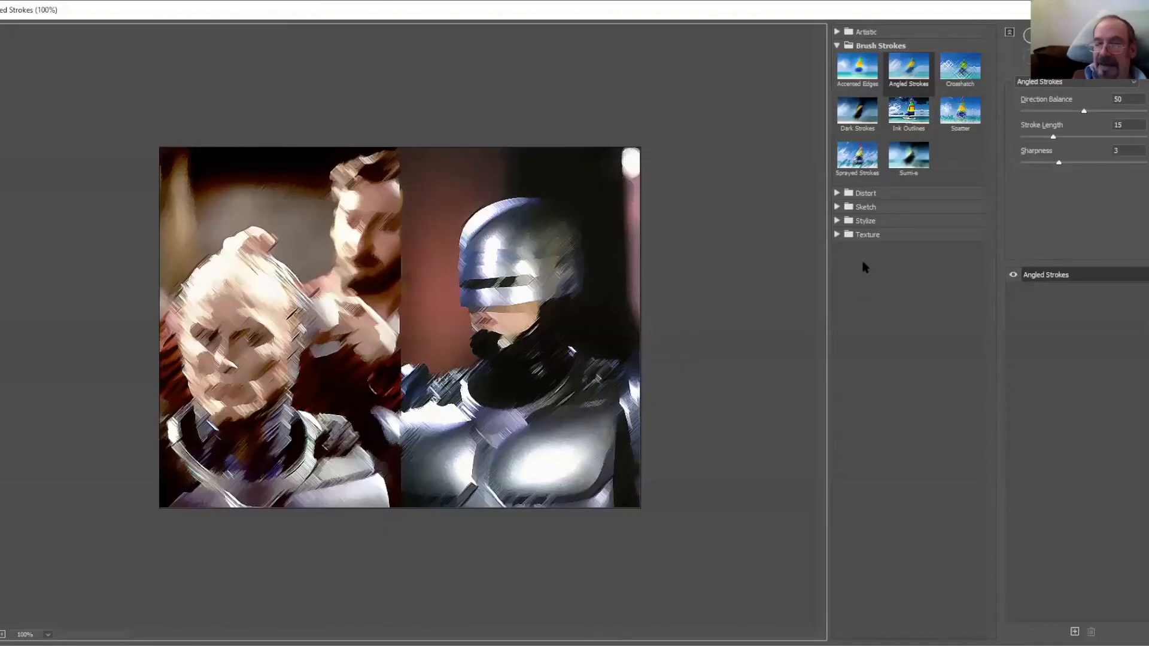
click(837, 221)
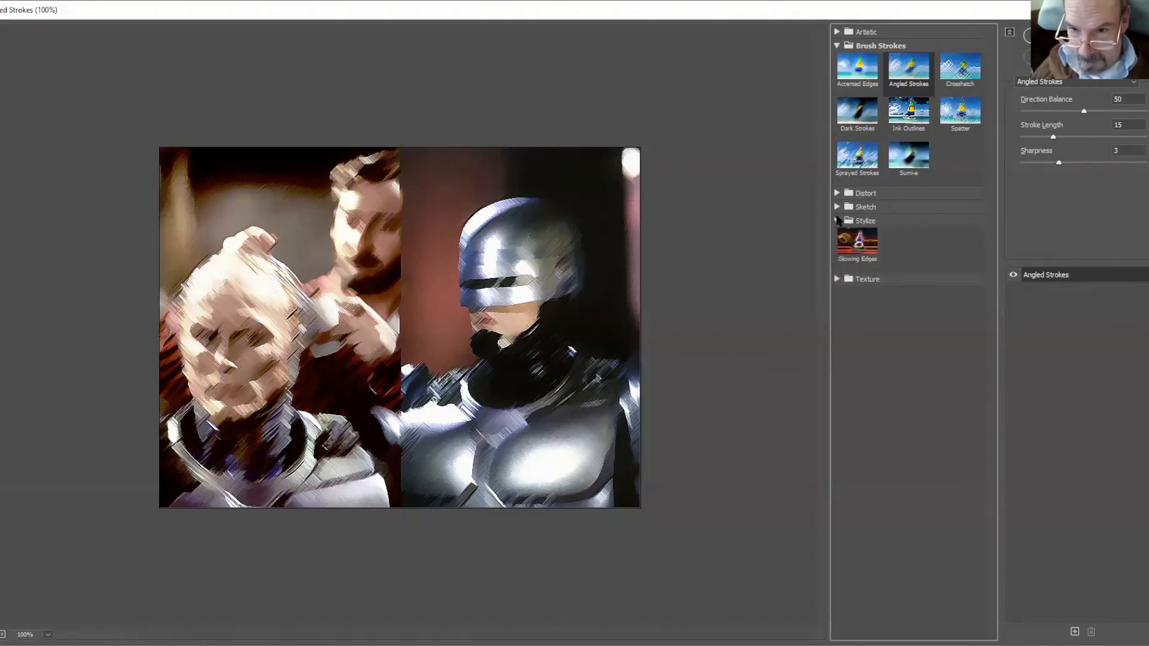
click(867, 252)
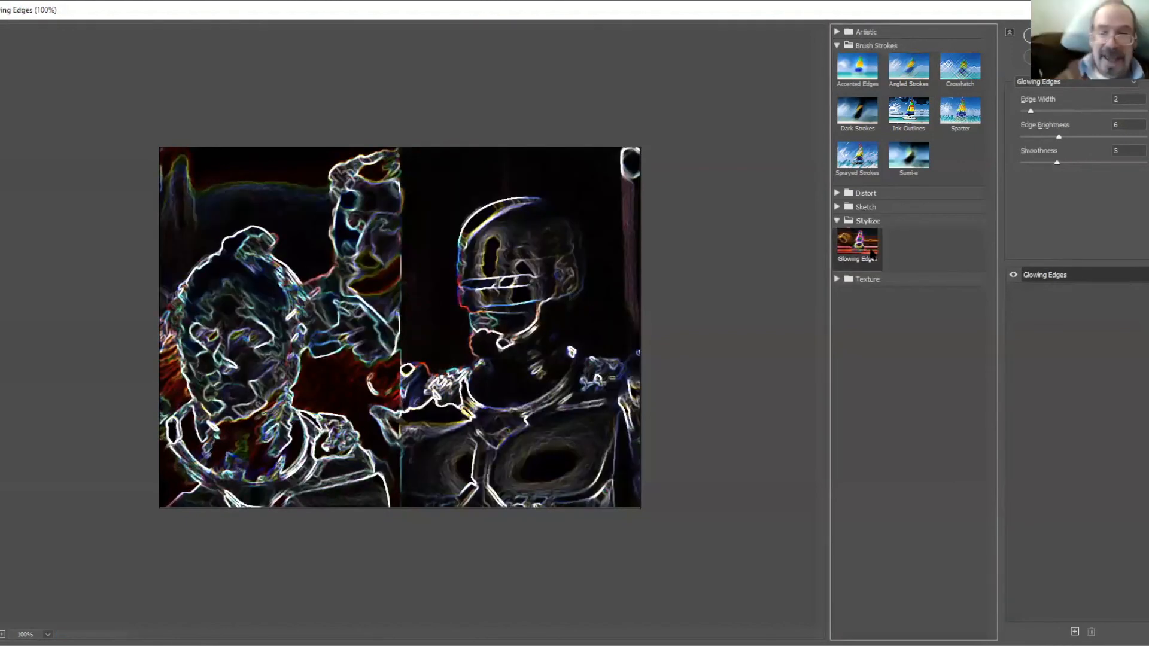
key(Return)
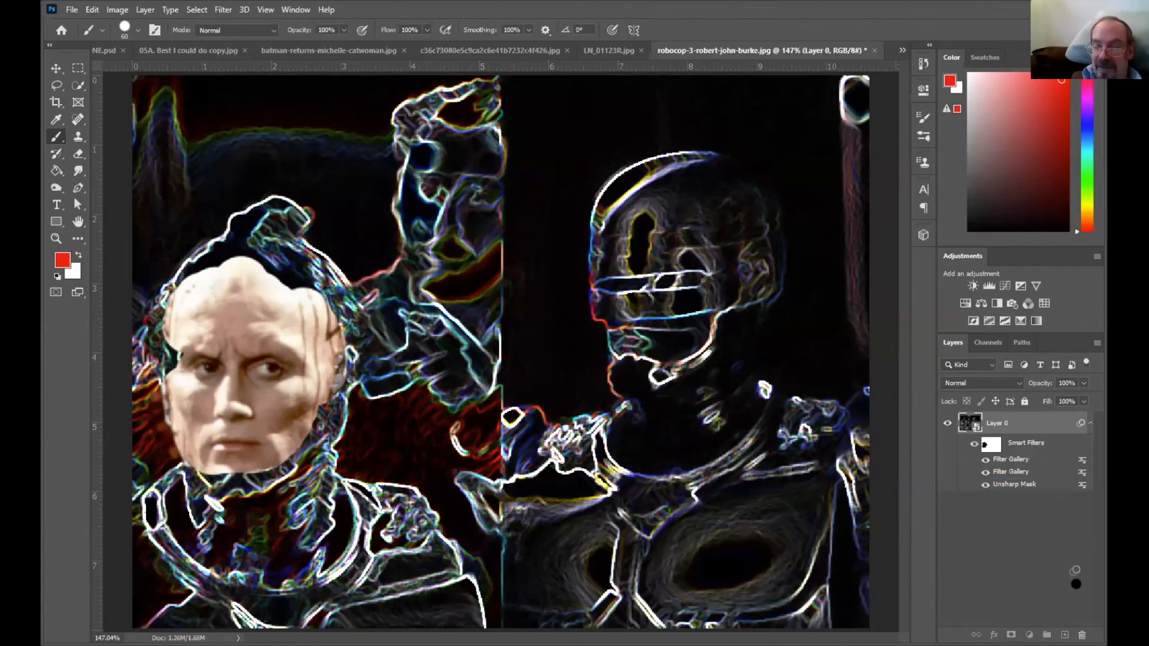
Delete both Filter Gallery smart filters from the Smart Object, keeping only the Unsharp Mask.
drag(1084, 632, 1082, 633)
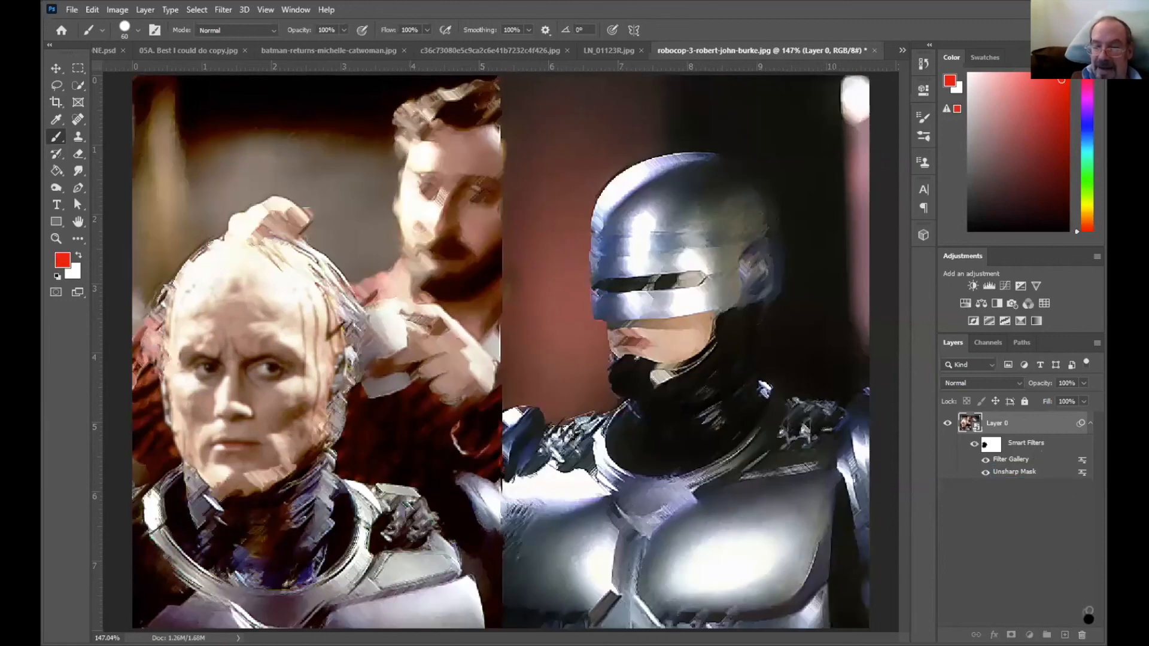
click(1082, 634)
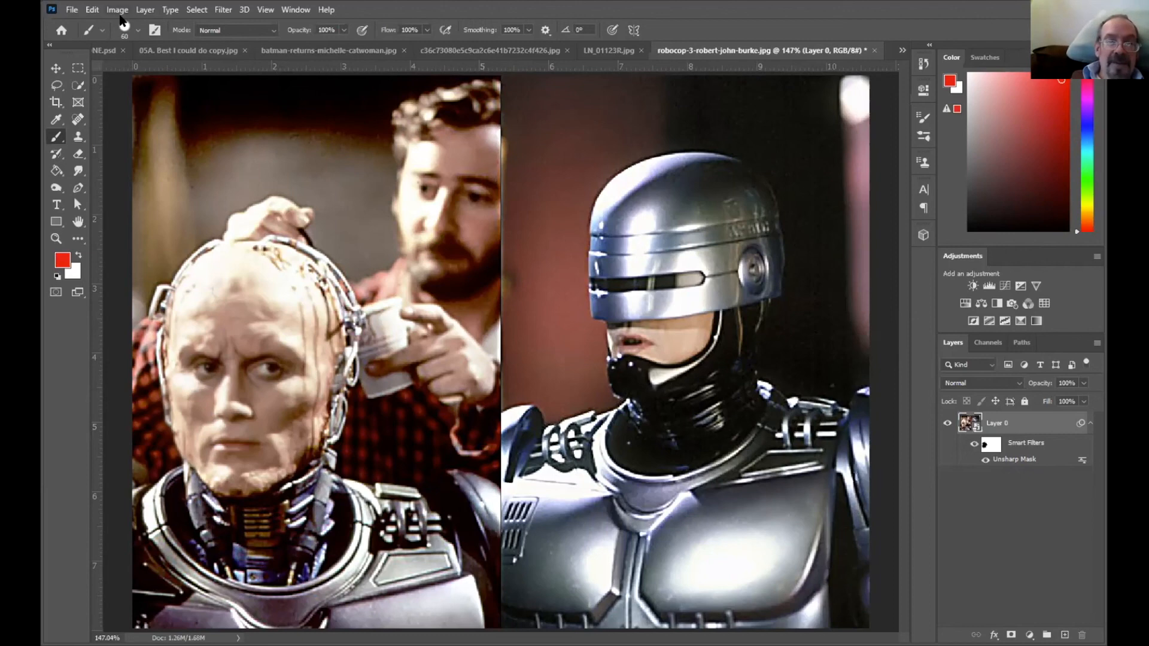
Invert the smart filter mask so the Unsharp Mask affects only the bald man's face.
click(984, 446)
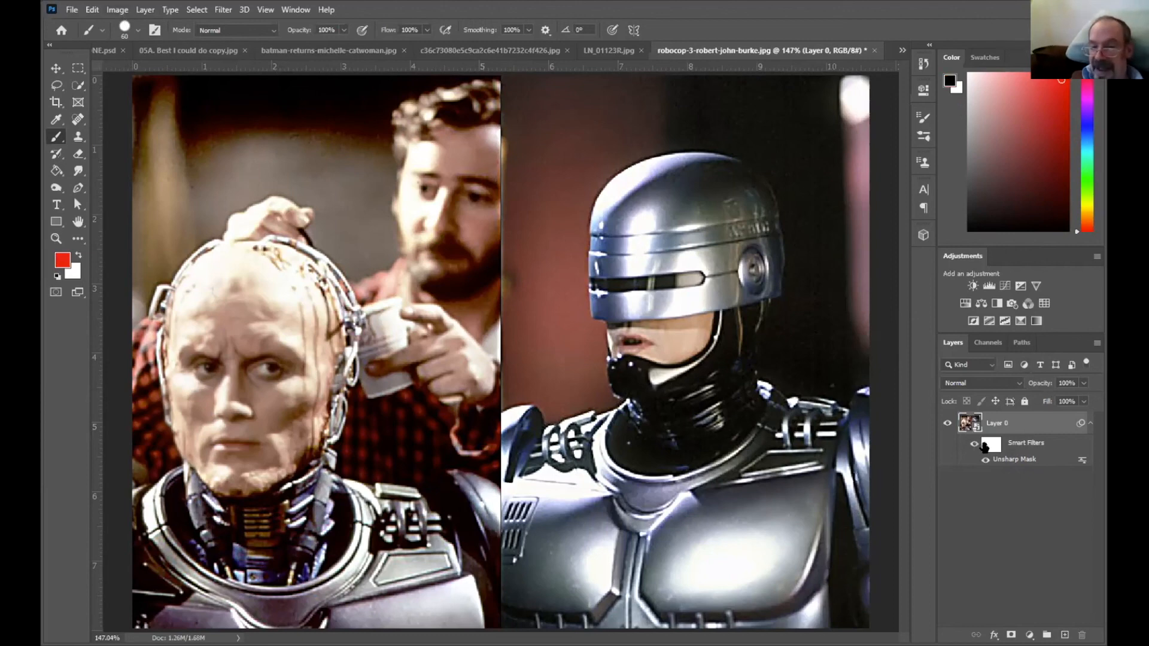
click(115, 10)
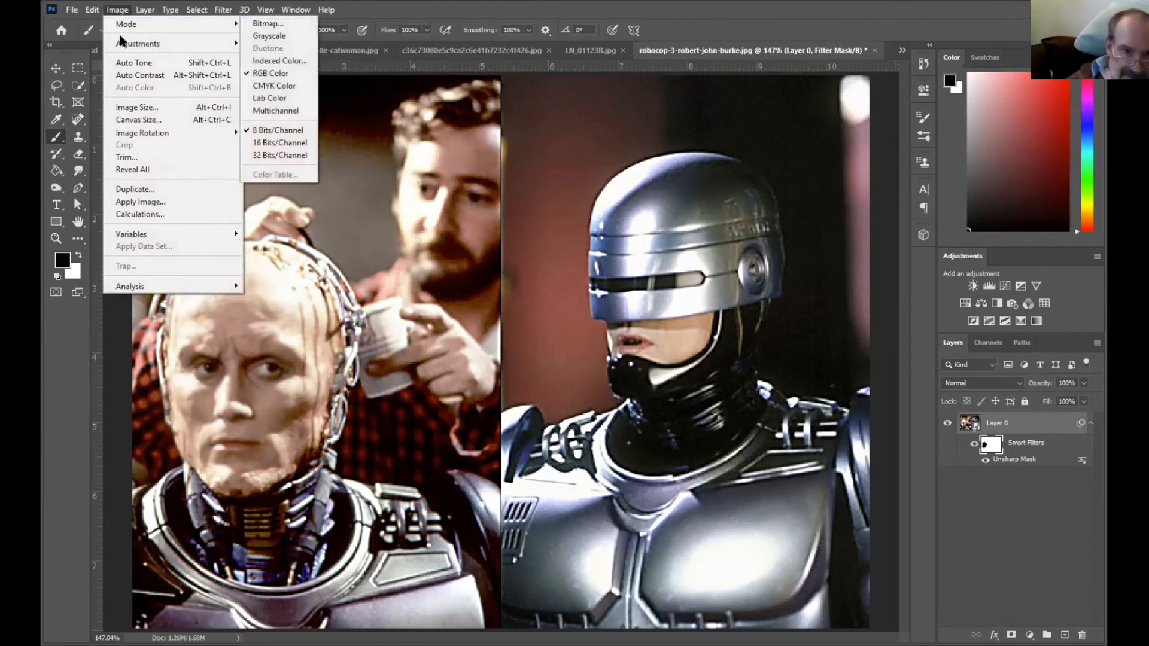
mouse_move(197, 48)
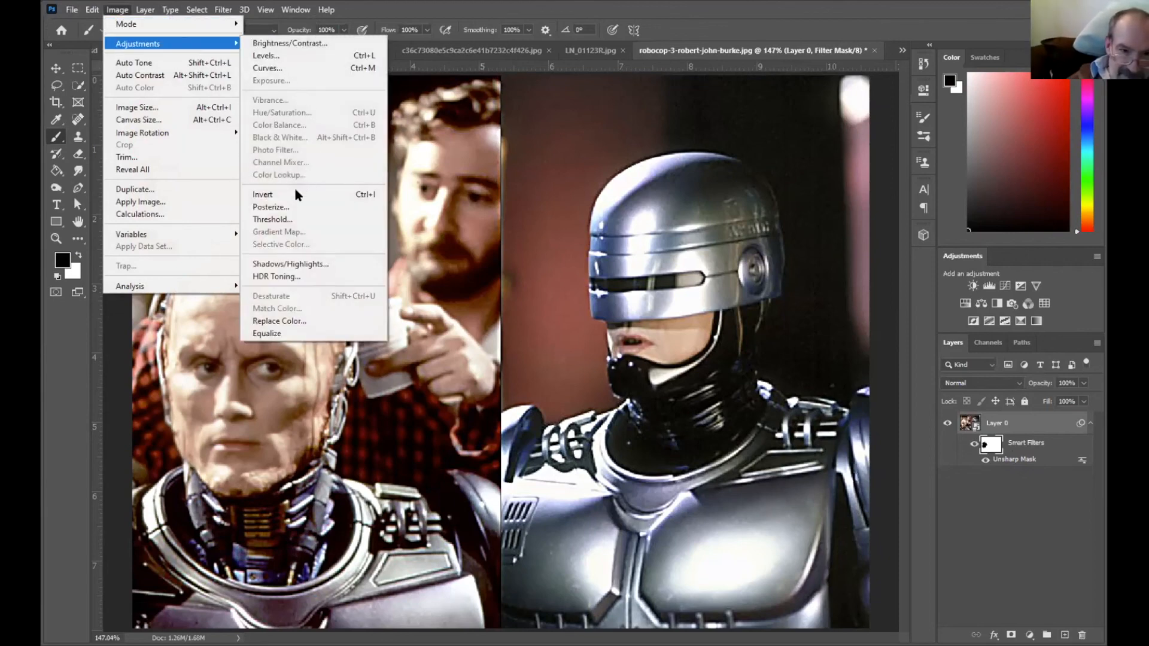
click(267, 194)
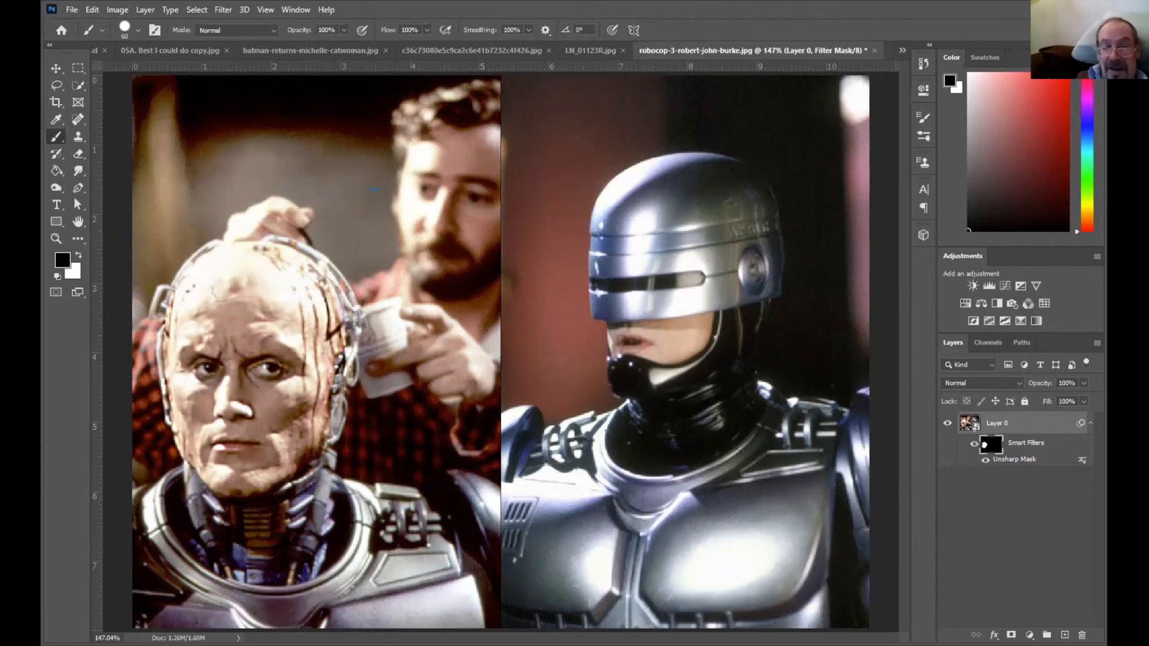
Paint white on the smart filter mask over the armored figures, and compare the image with the smart filters off and on.
click(79, 256)
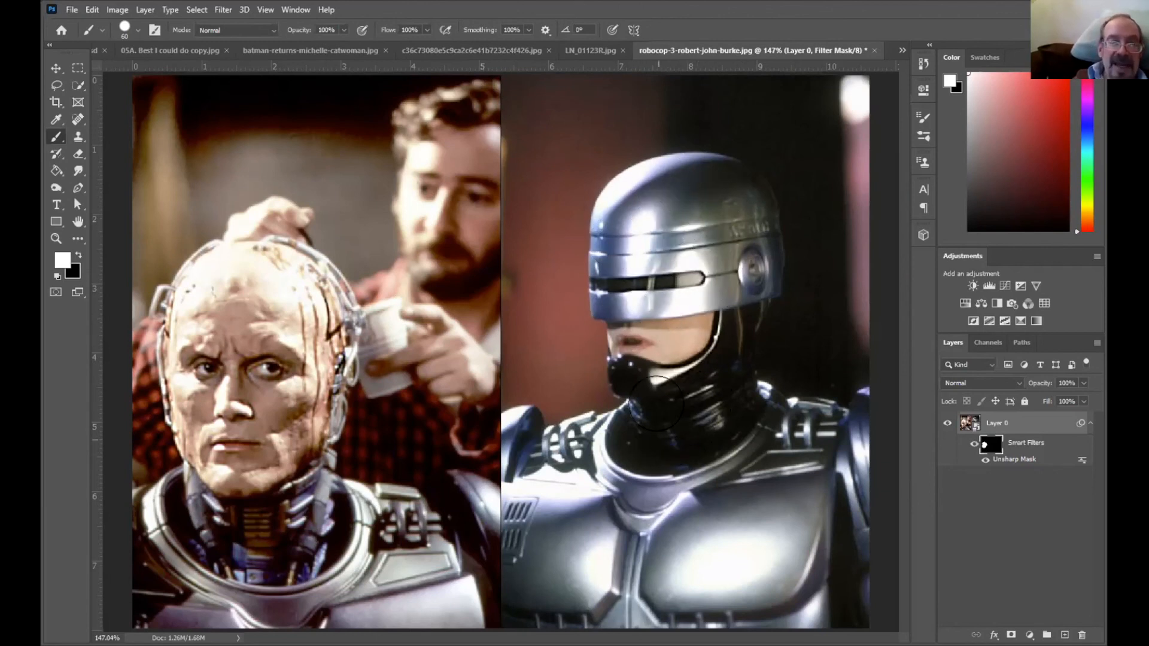
mouse_move(627, 548)
mouse_down()
mouse_move(663, 412)
mouse_move(700, 400)
mouse_move(778, 485)
mouse_move(713, 452)
mouse_move(818, 480)
mouse_move(786, 427)
mouse_up()
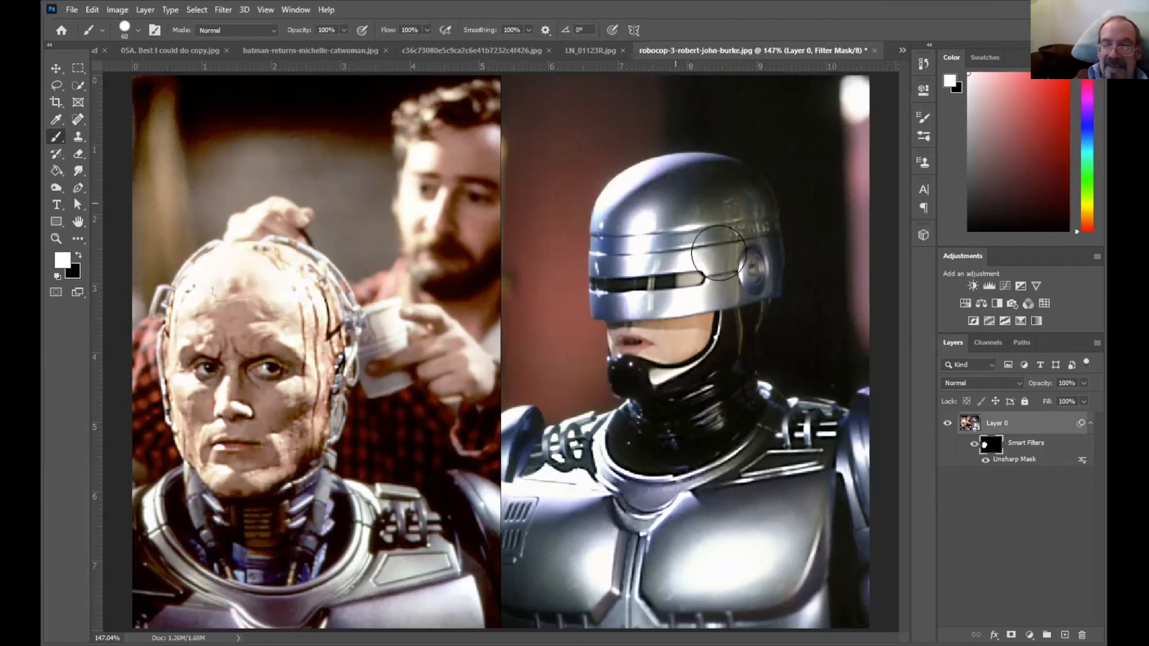
mouse_move(858, 431)
mouse_down()
mouse_move(869, 510)
mouse_move(560, 476)
mouse_up()
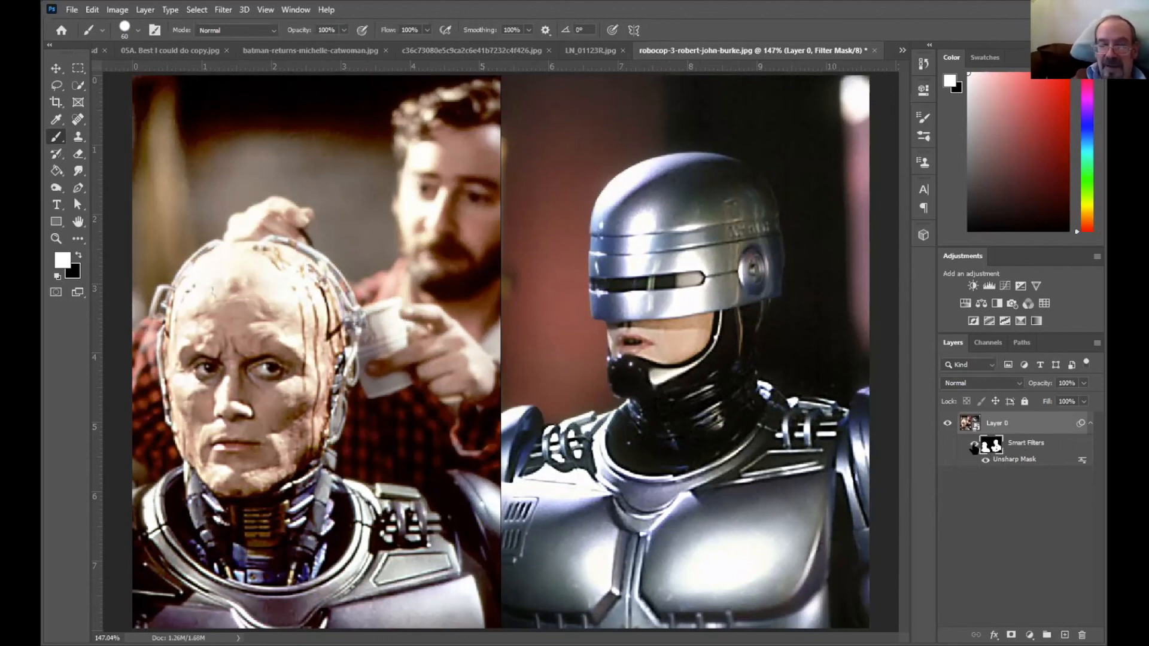
click(974, 447)
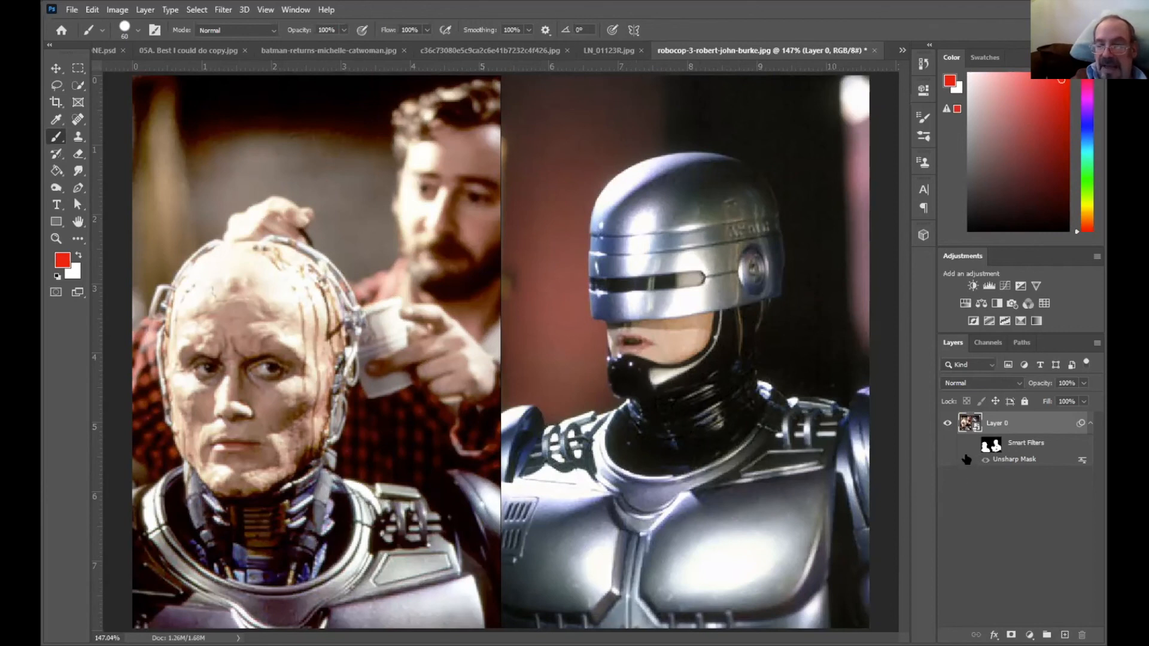
click(972, 446)
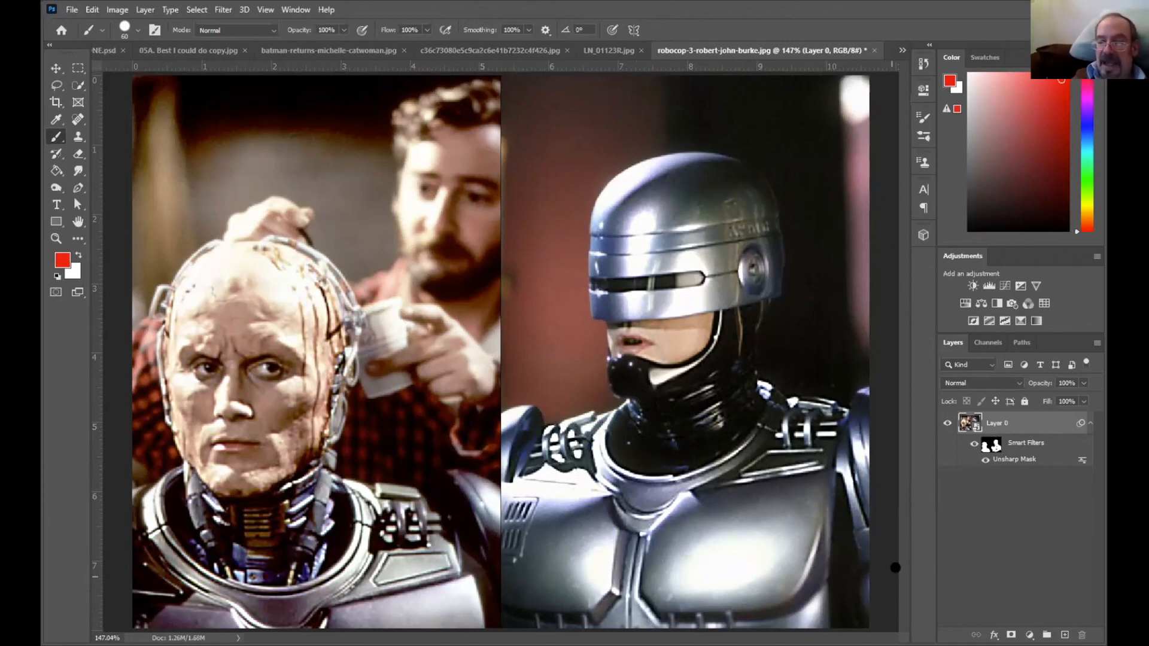
Delete all smart filters together with their mask from the Smart Object.
drag(1043, 443, 1082, 633)
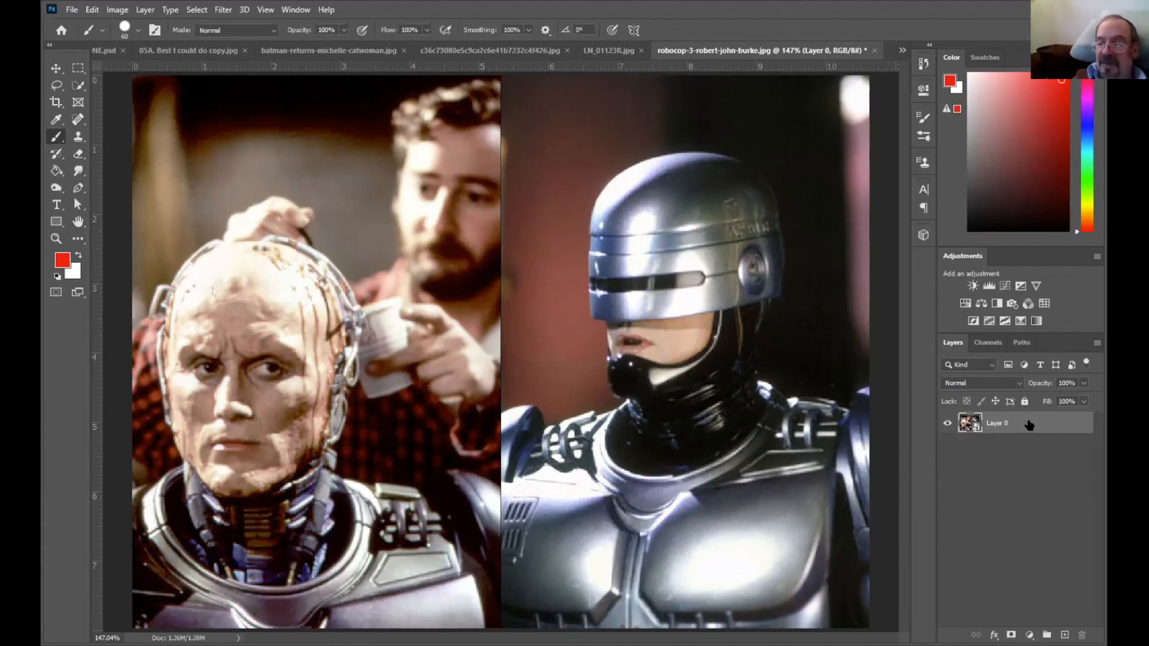
right_click(1029, 422)
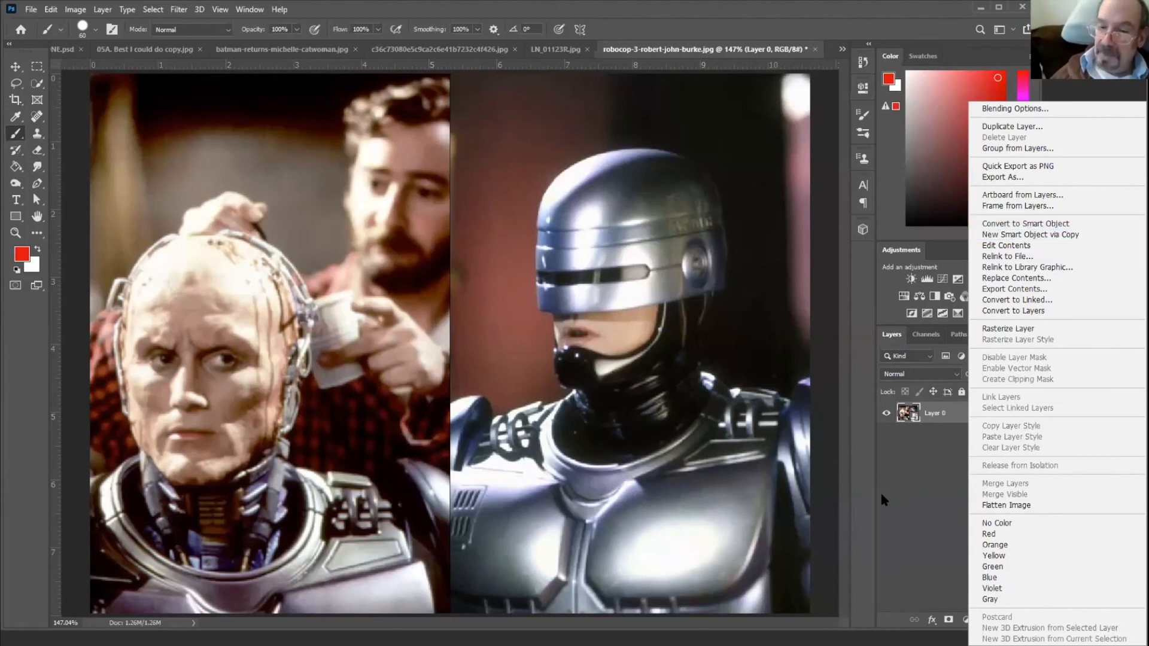
click(955, 424)
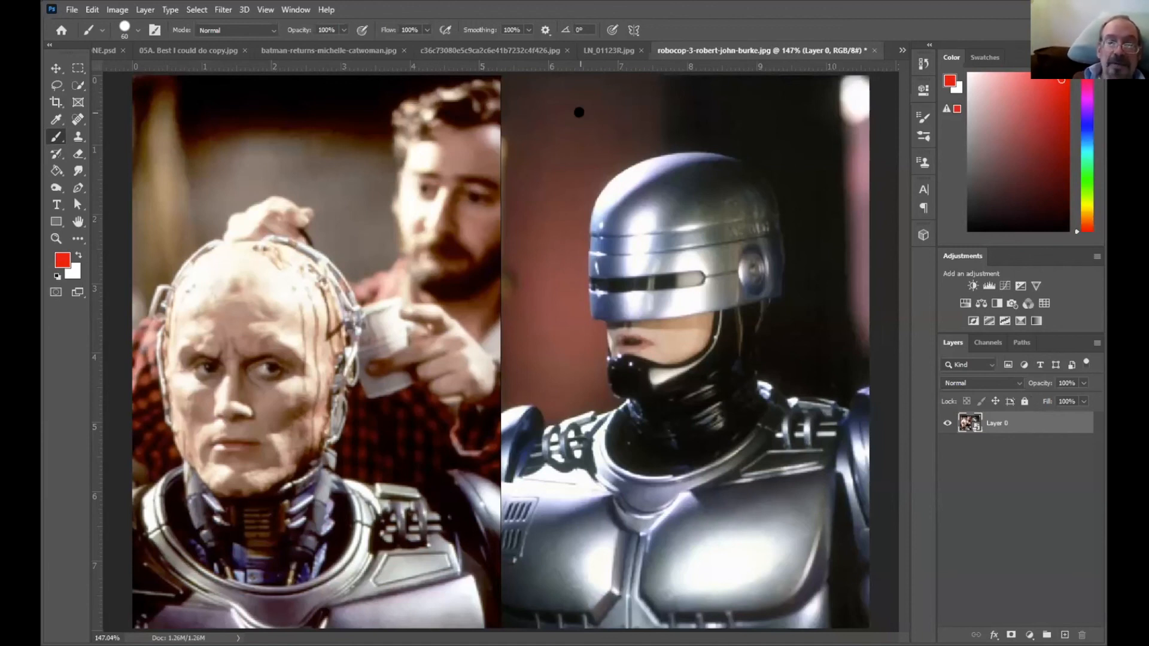
Apply a Filter Gallery smart filter to Layer 0, trying the Stamp sketch effect and settling on Graphic Pen.
click(220, 10)
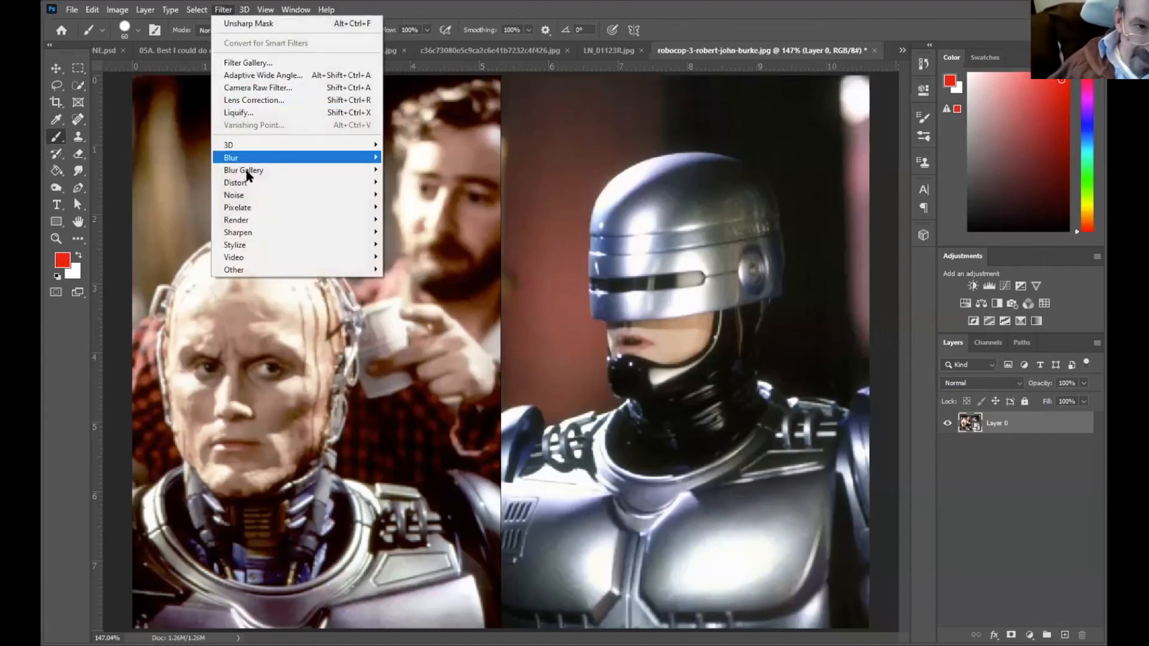
mouse_move(248, 174)
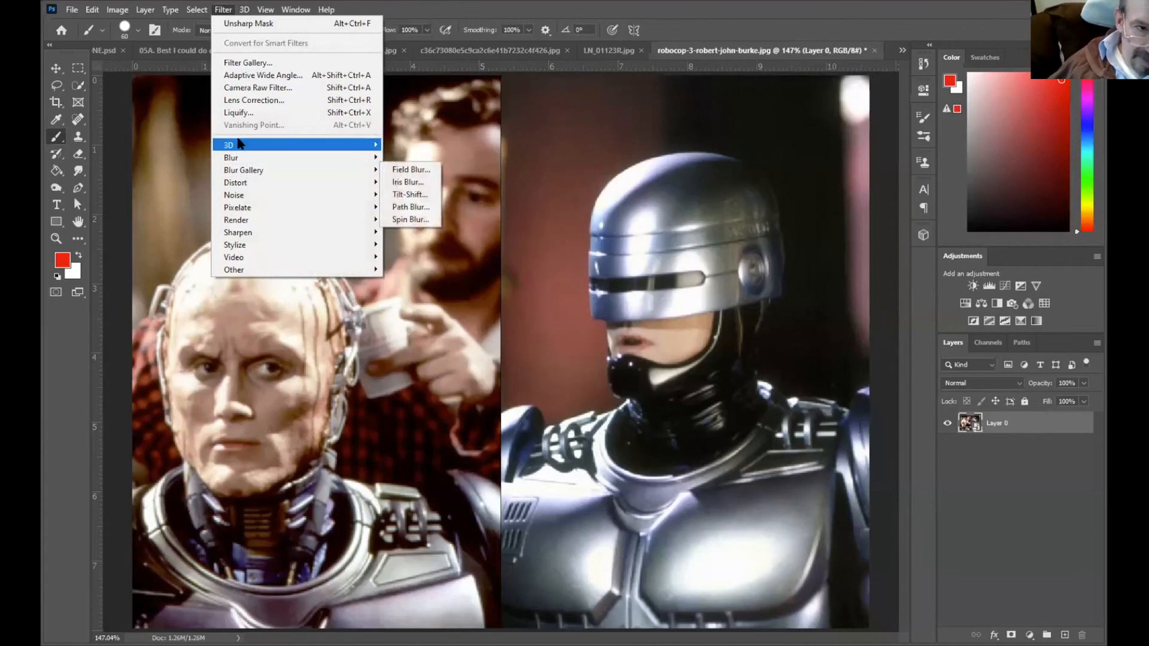
click(243, 63)
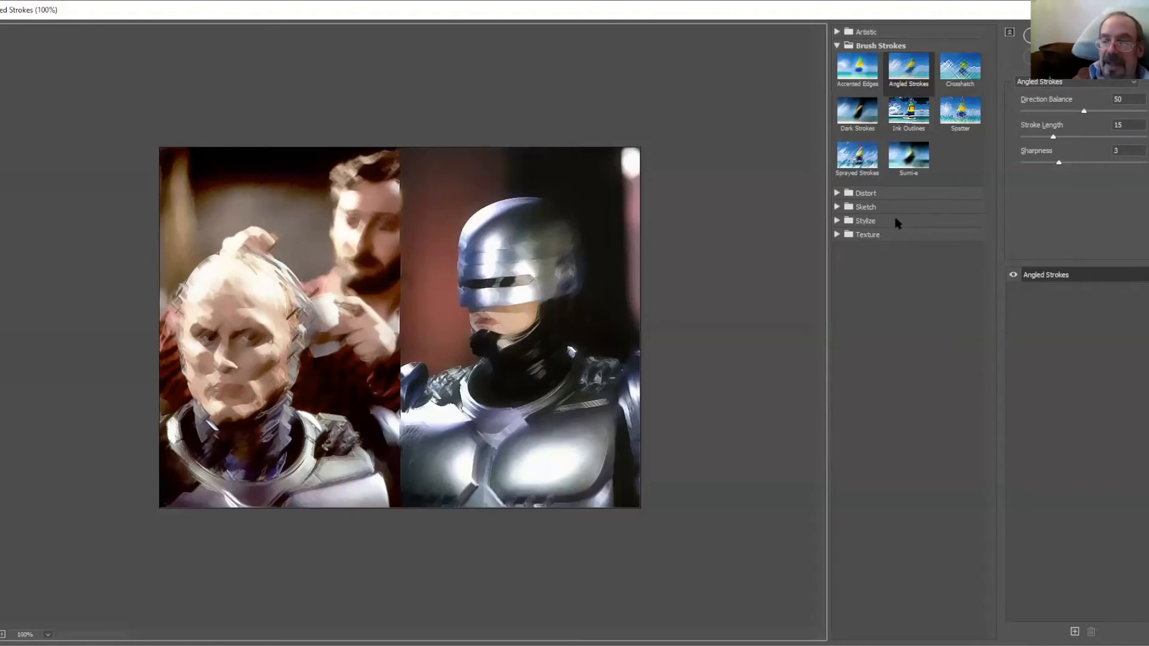
click(837, 207)
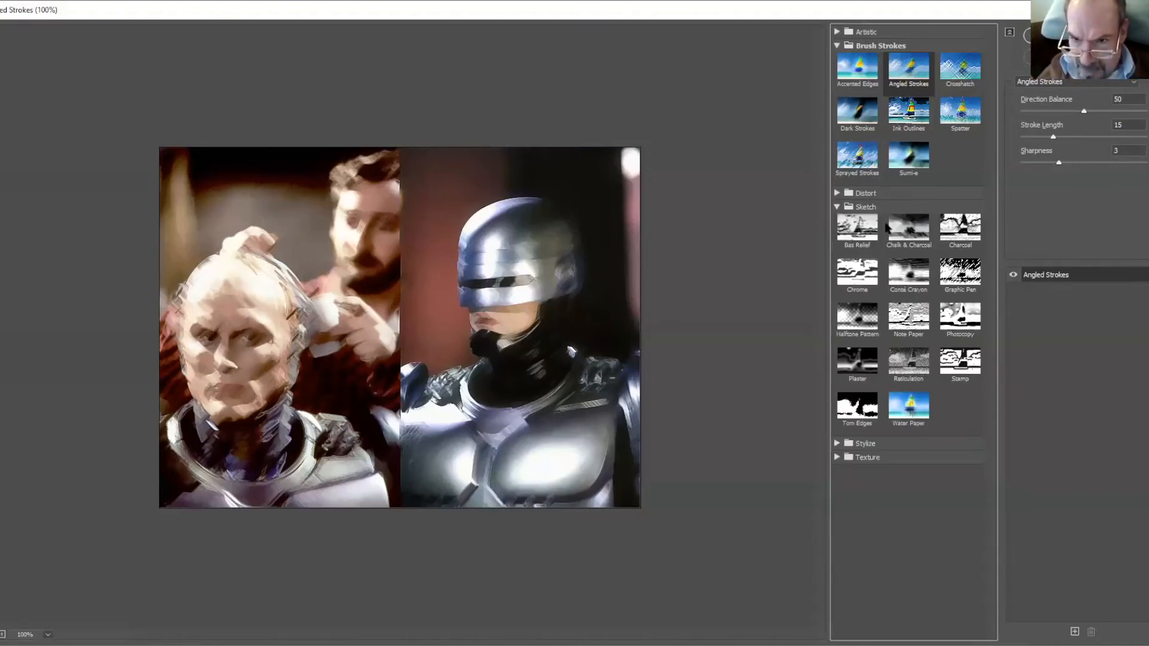
click(956, 362)
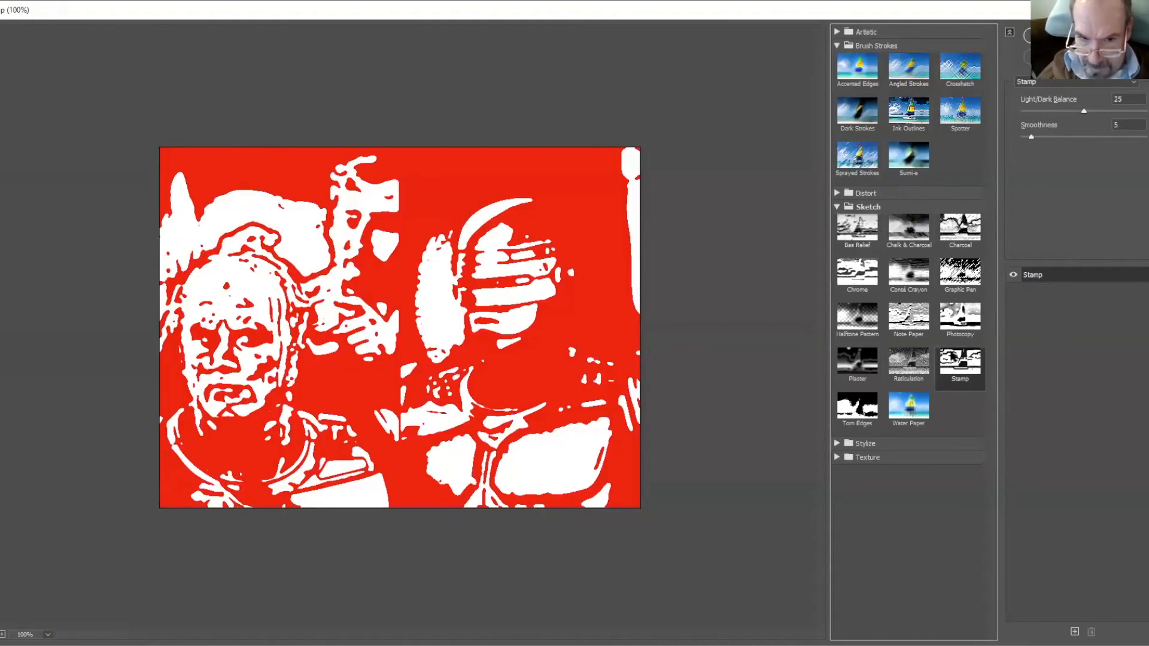
click(961, 278)
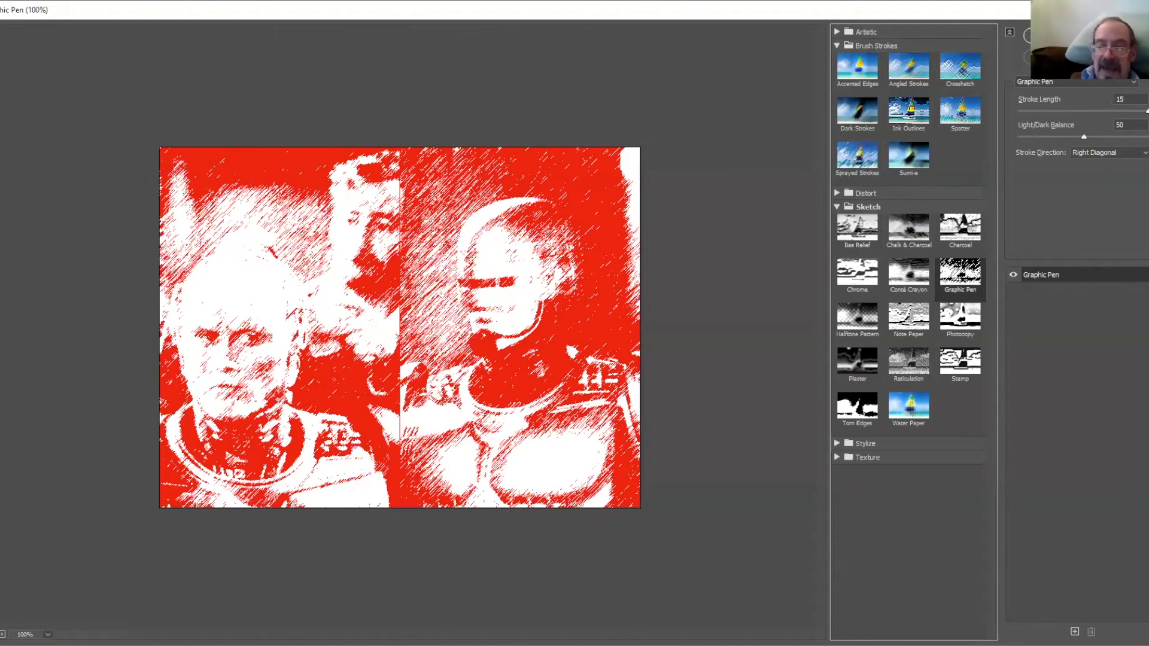
key(Return)
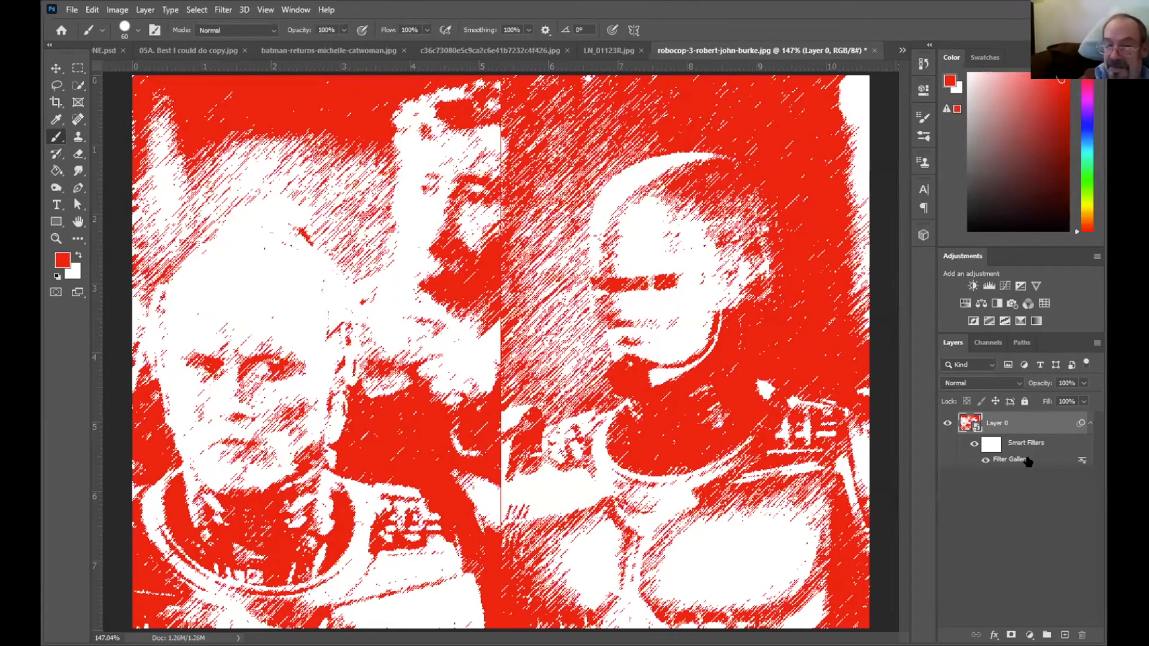
Compare the image with the smart filters off and on.
click(972, 444)
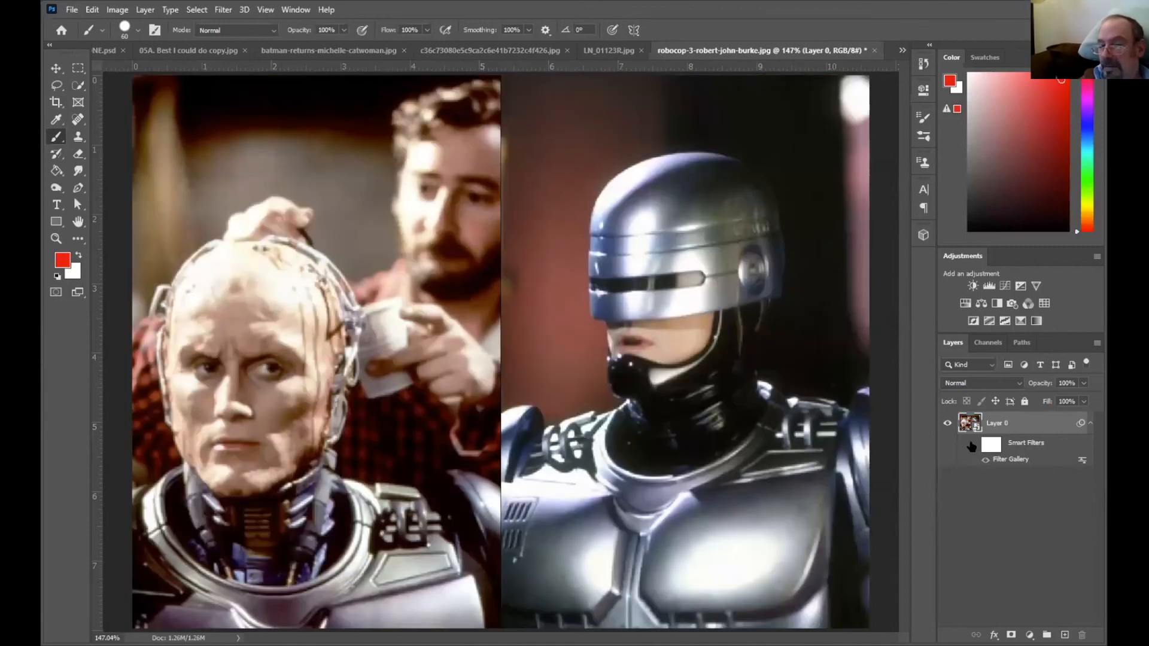
click(973, 445)
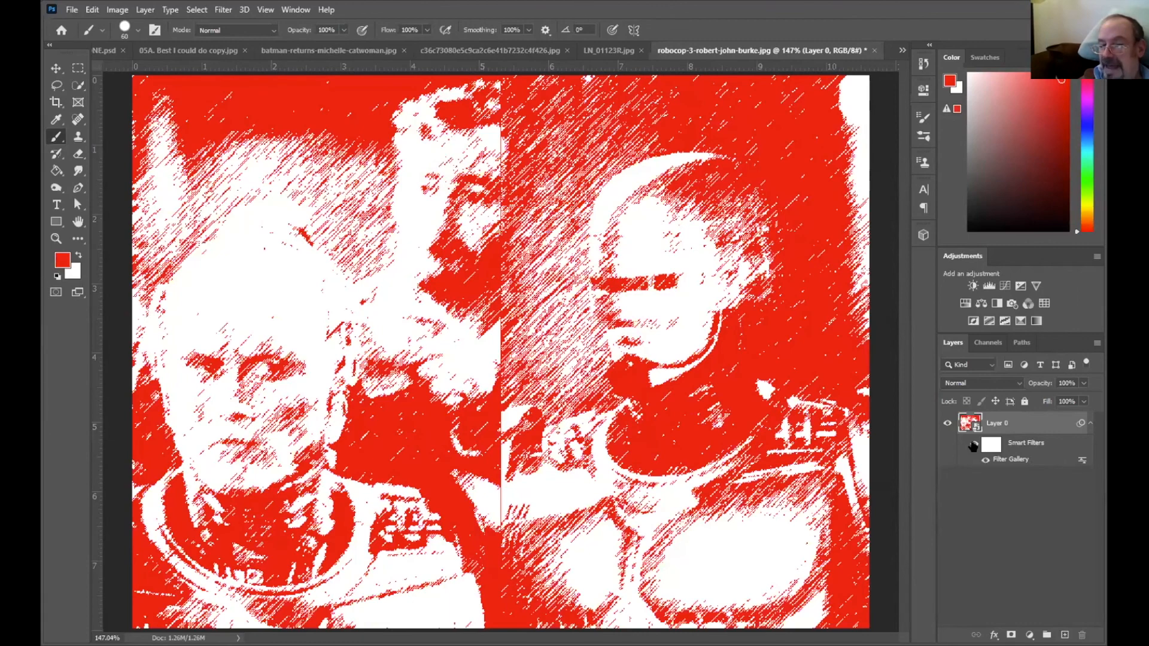
click(973, 445)
click(973, 446)
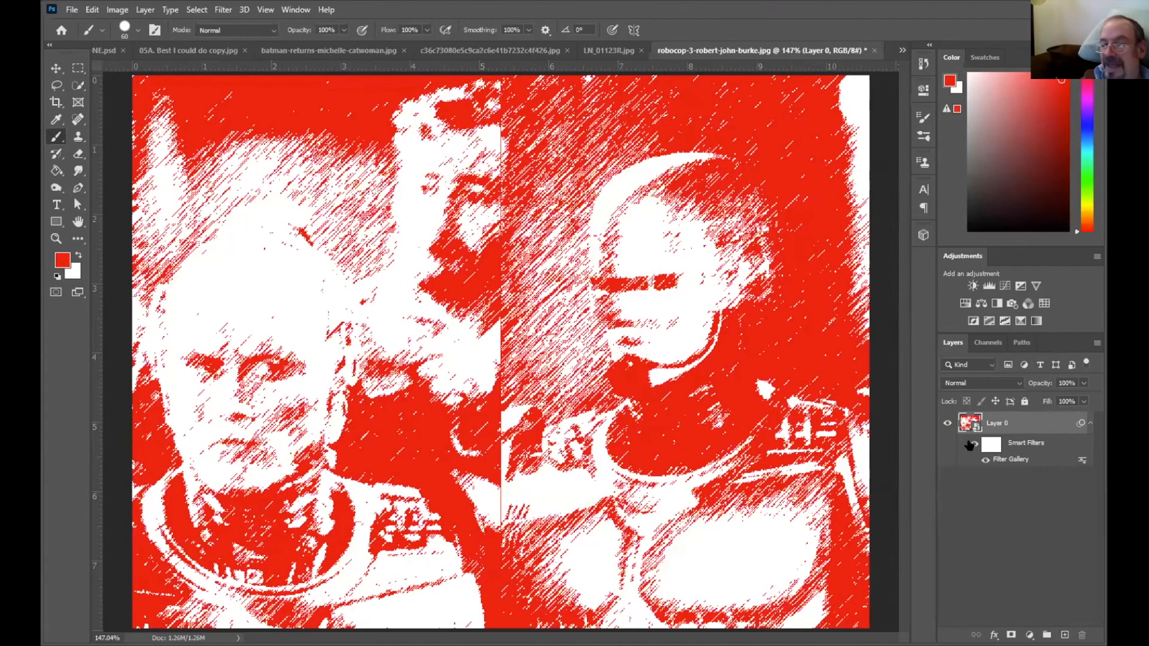
click(973, 444)
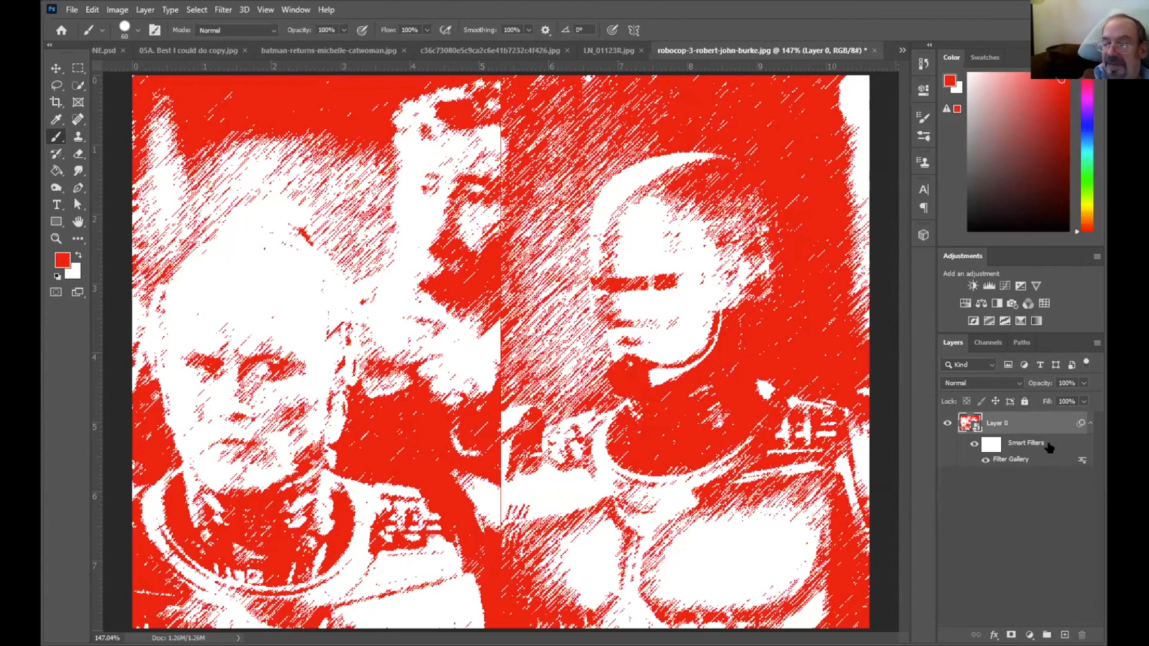
click(973, 444)
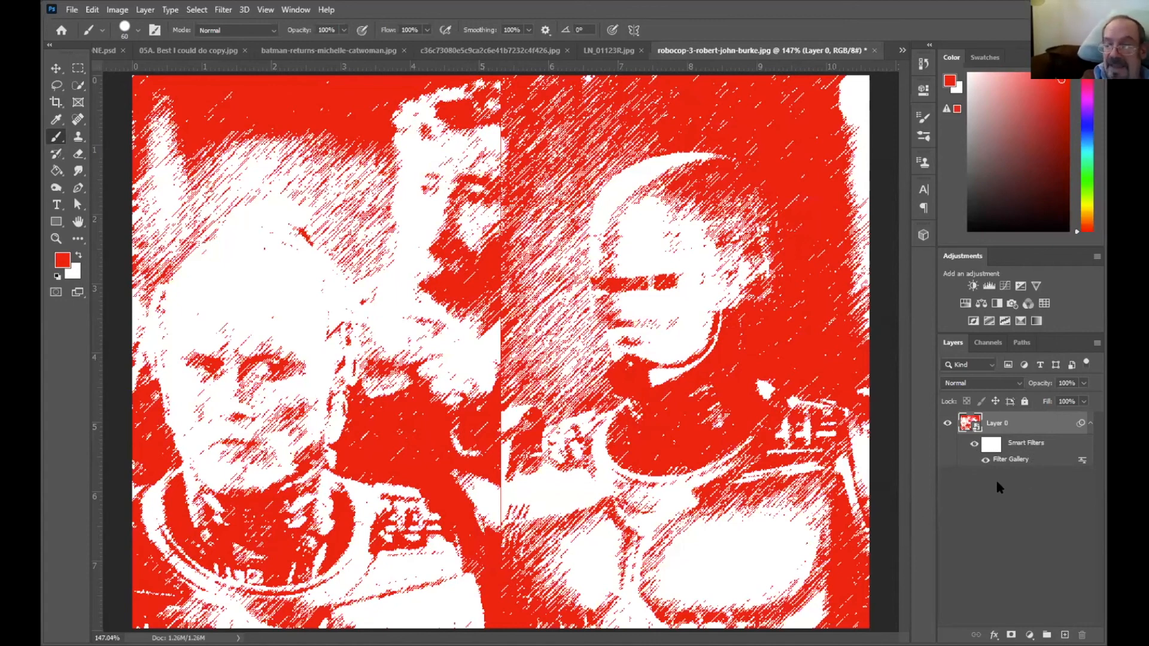
Paint black on the smart filter mask over the bald man's face to hide the Graphic Pen effect there.
click(991, 444)
click(79, 255)
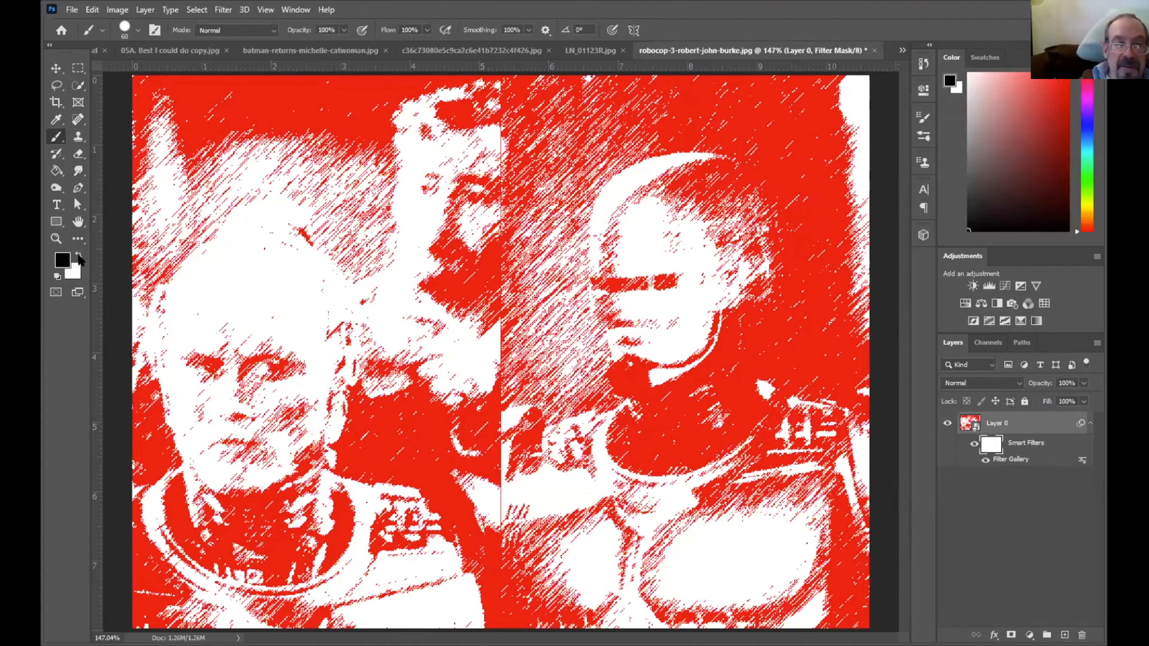
mouse_move(214, 274)
mouse_down()
mouse_move(179, 399)
mouse_move(212, 465)
mouse_move(172, 346)
mouse_move(236, 473)
mouse_move(227, 333)
mouse_move(261, 311)
mouse_move(260, 416)
mouse_move(235, 278)
mouse_move(253, 301)
mouse_move(252, 257)
mouse_move(268, 250)
mouse_move(337, 315)
mouse_move(296, 372)
mouse_move(303, 433)
mouse_move(278, 466)
mouse_move(223, 475)
mouse_move(188, 432)
mouse_move(205, 458)
mouse_move(227, 465)
mouse_move(179, 385)
mouse_move(199, 396)
mouse_move(274, 376)
mouse_move(261, 421)
mouse_move(274, 343)
mouse_move(245, 301)
mouse_move(264, 334)
mouse_move(271, 314)
mouse_move(261, 293)
mouse_move(234, 459)
mouse_move(246, 452)
mouse_move(219, 463)
mouse_move(251, 450)
mouse_move(308, 372)
mouse_up()
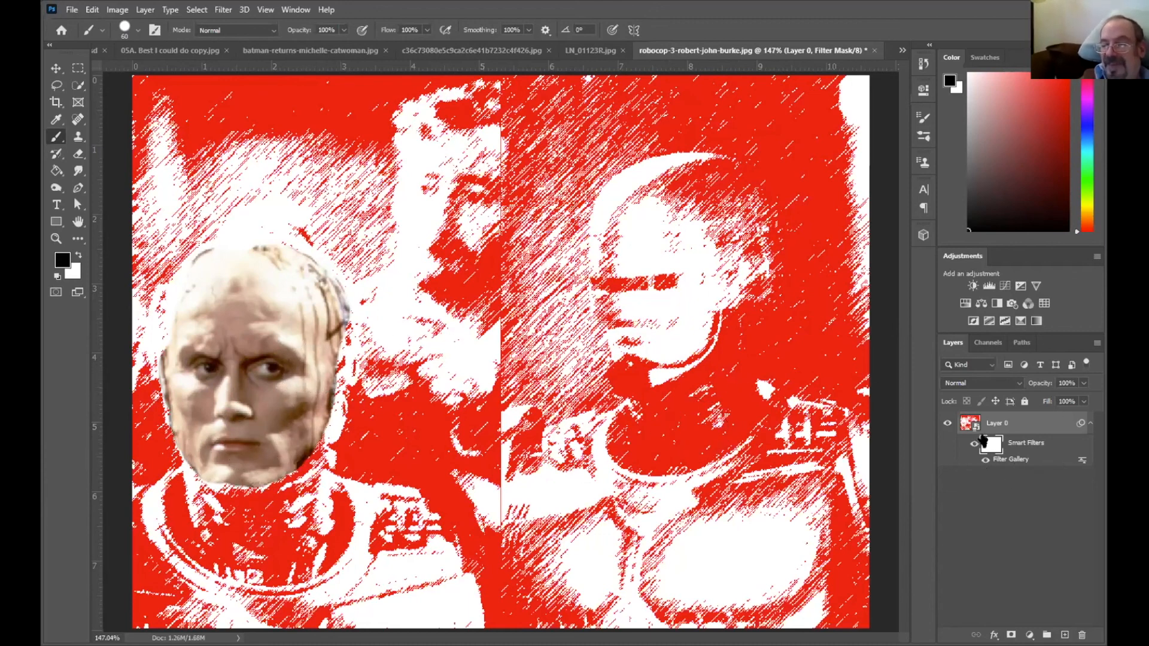
Edit the Filter Gallery smart filter, preview several Sketch effects including Chrome and Note Paper, and switch it to Chalk & Charcoal.
double_click(1013, 463)
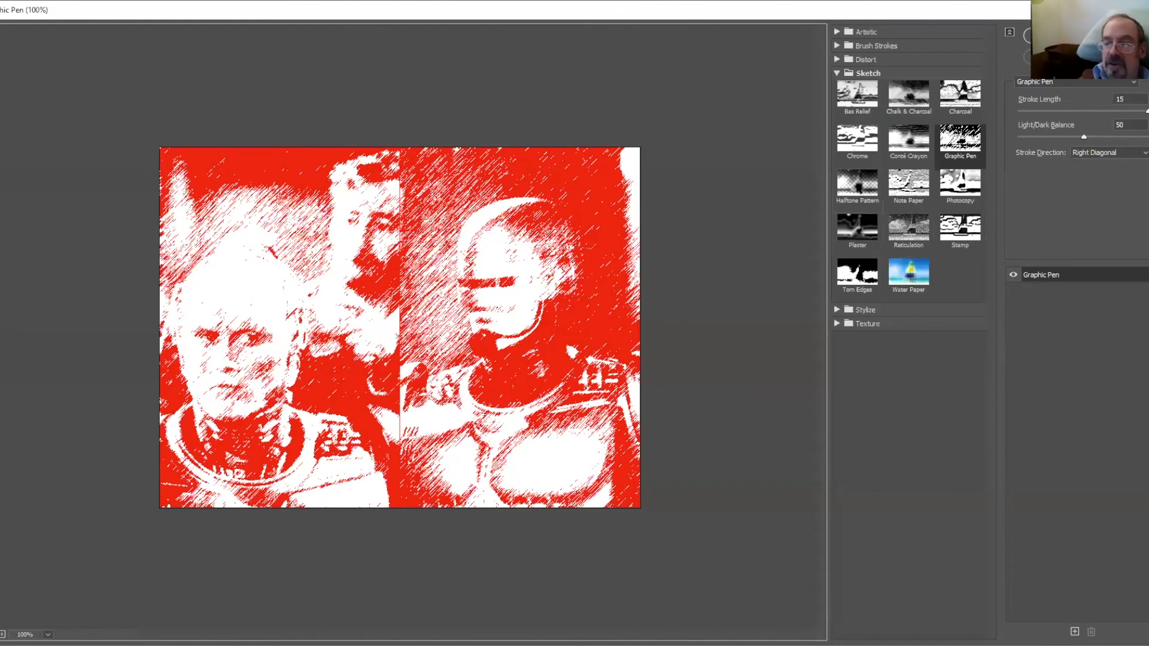
click(849, 139)
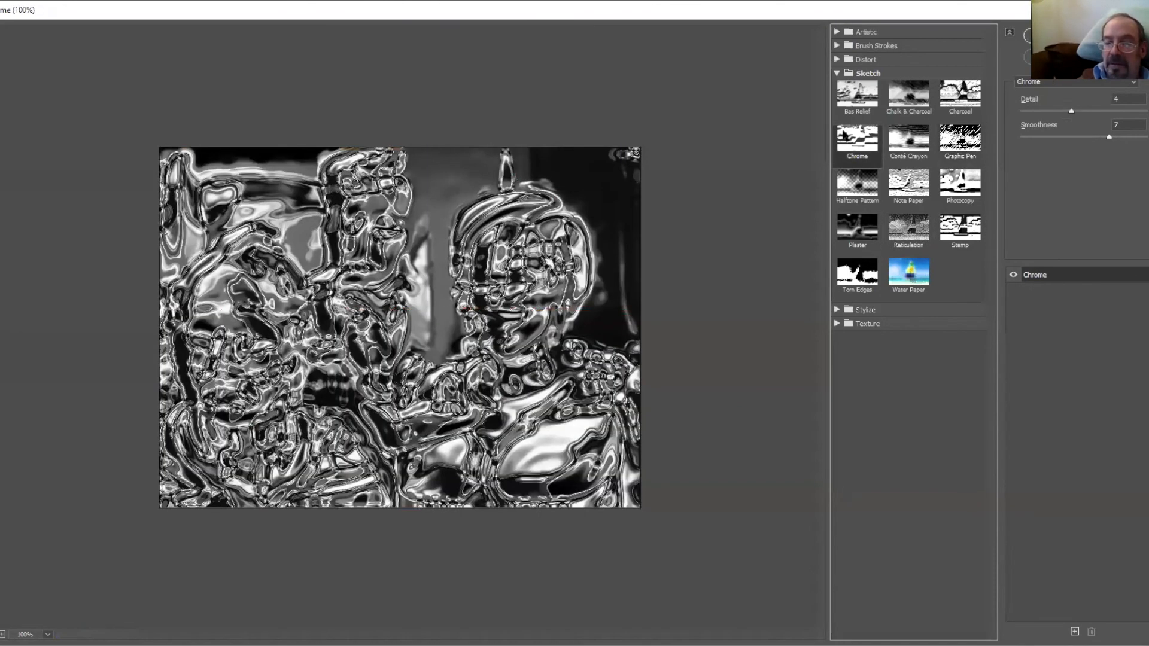
click(910, 140)
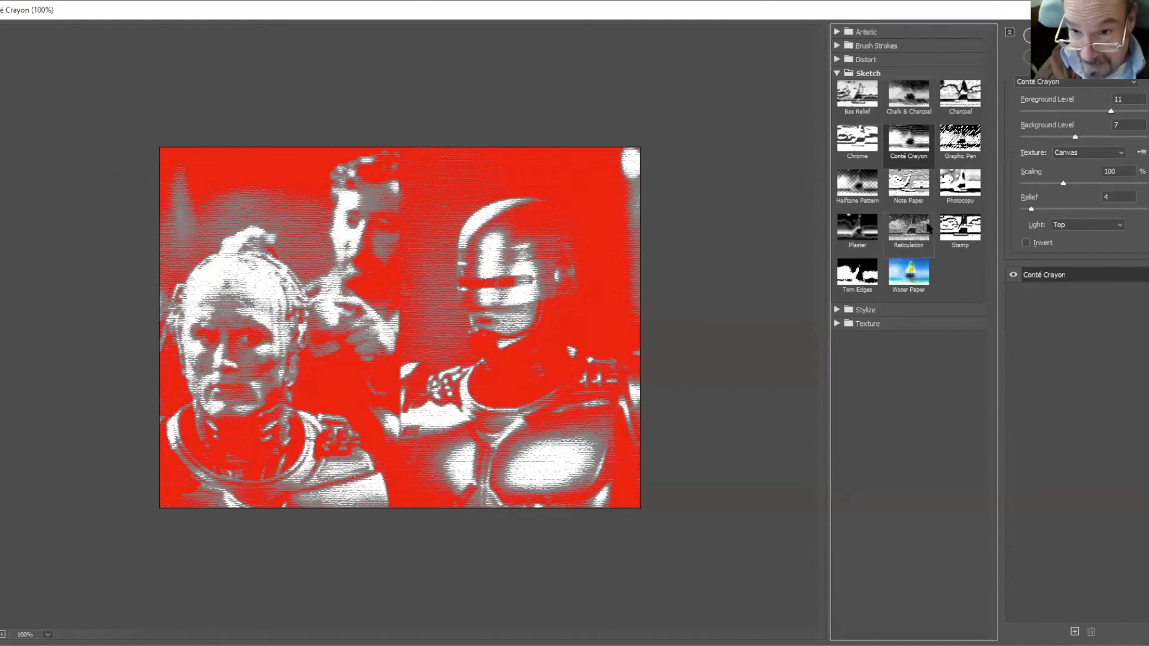
click(912, 193)
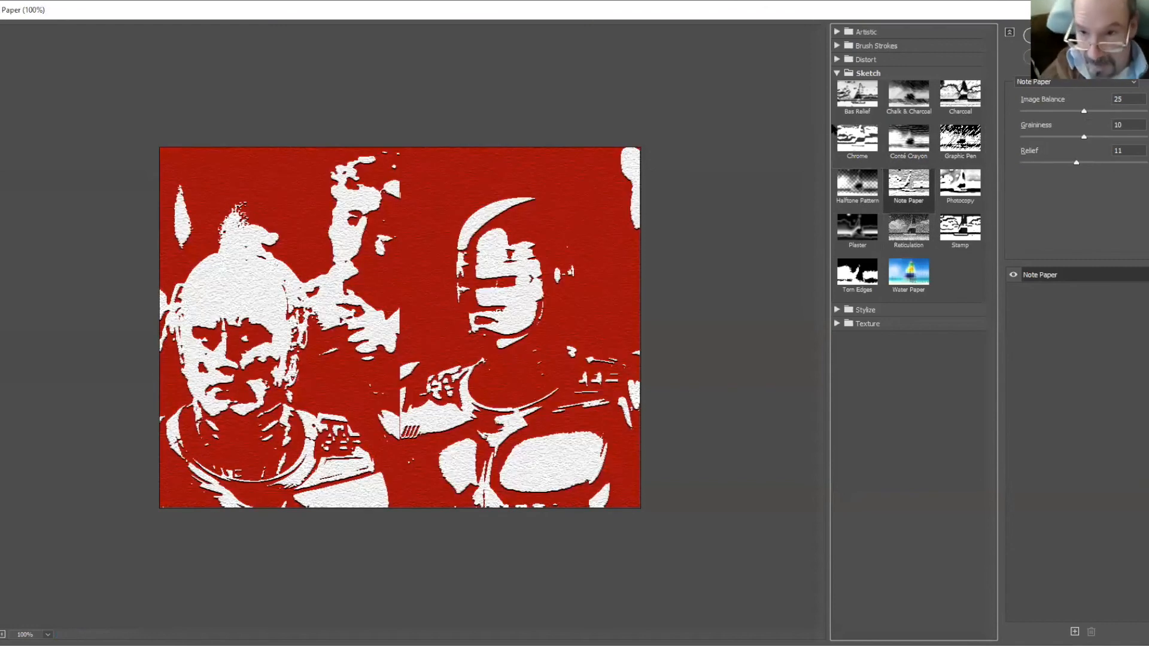
click(859, 101)
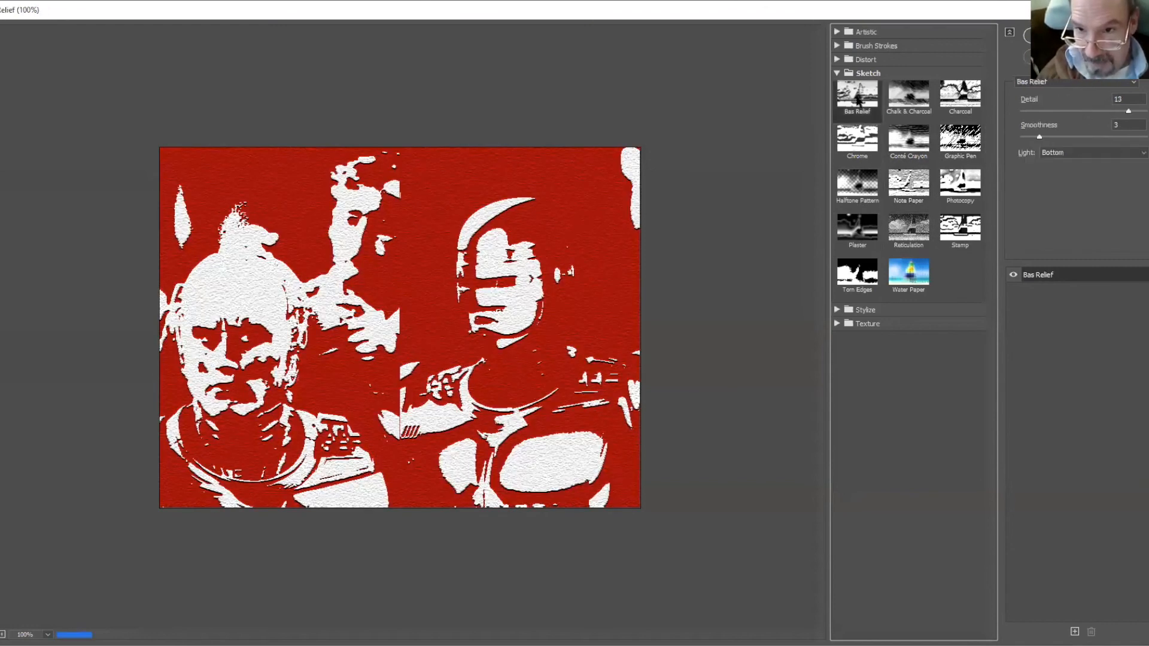
click(897, 98)
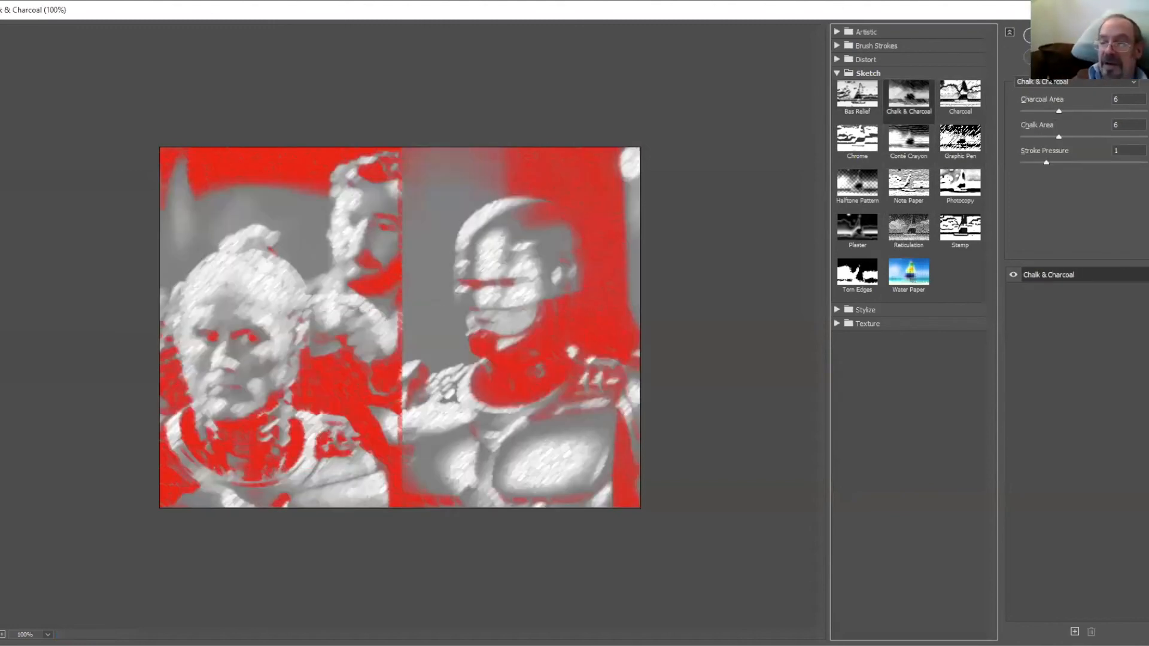
click(960, 97)
click(906, 98)
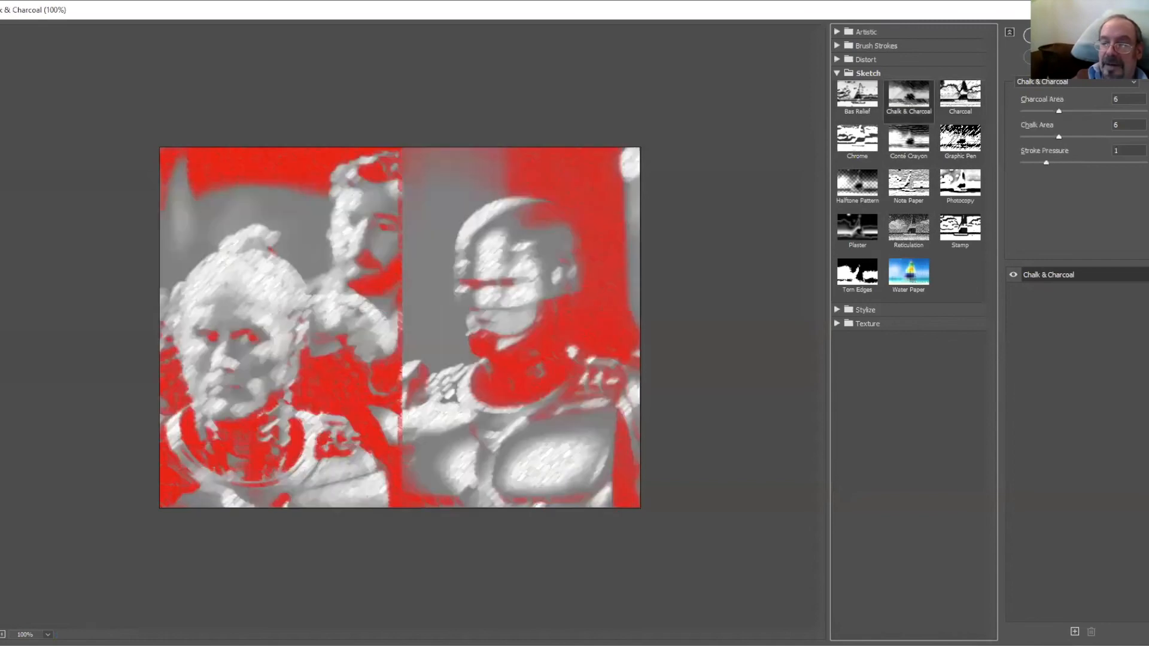
key(Return)
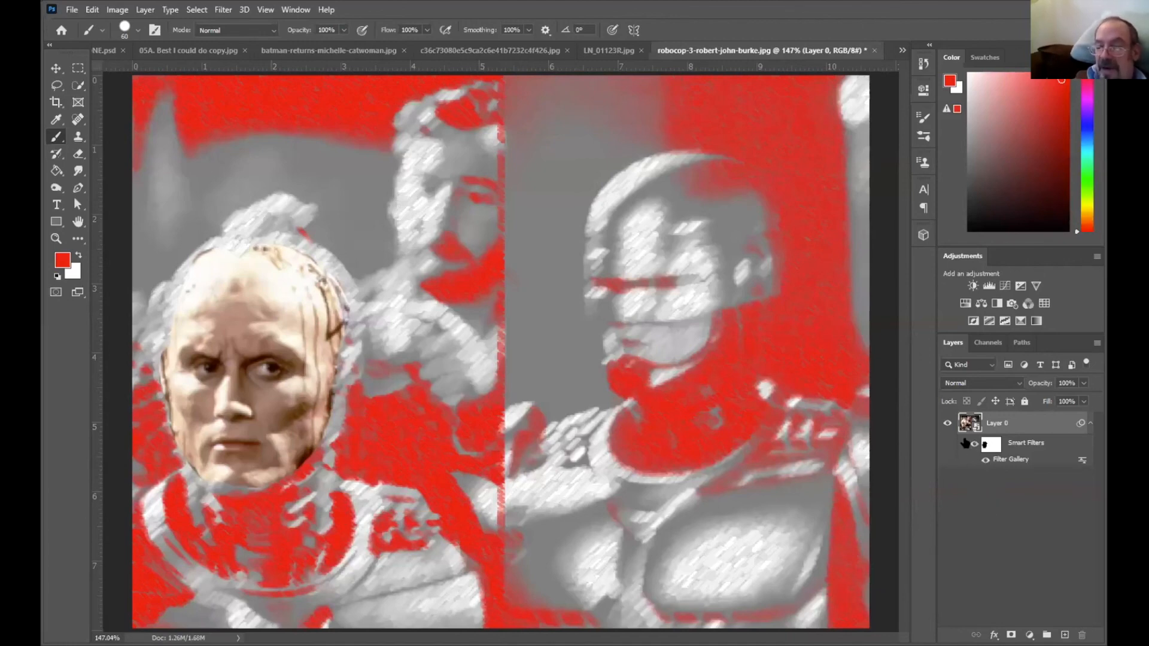
Delete the smart filters with their mask, and try to paint directly on the Smart Object, declining to rasterize it.
click(973, 444)
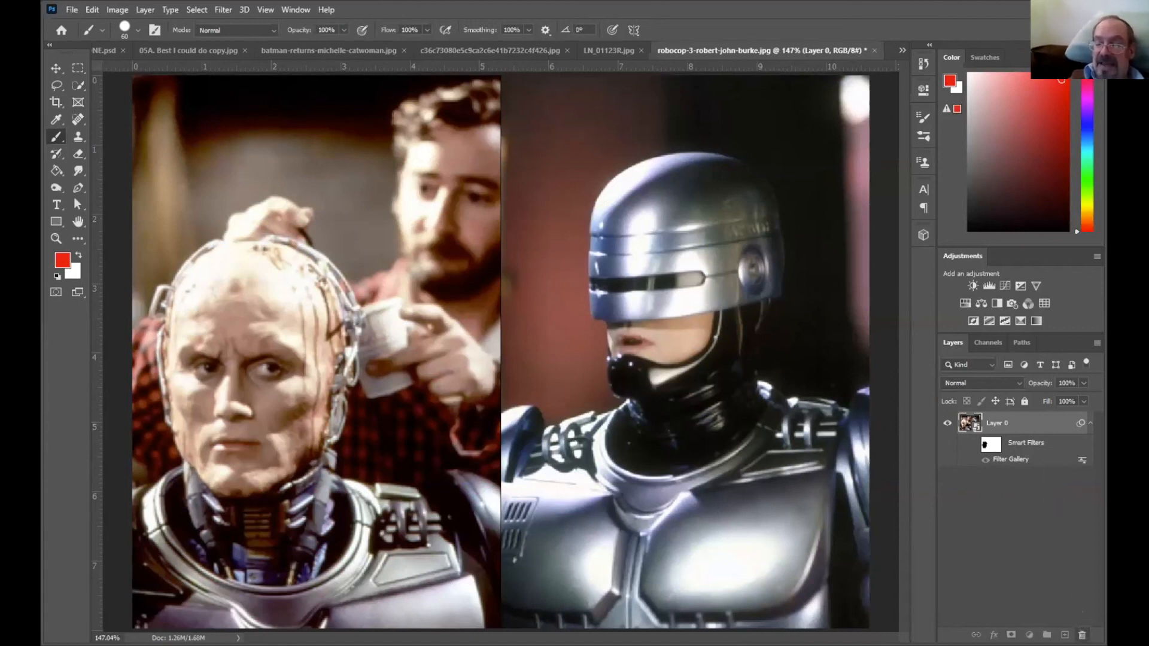
drag(1082, 633, 1082, 633)
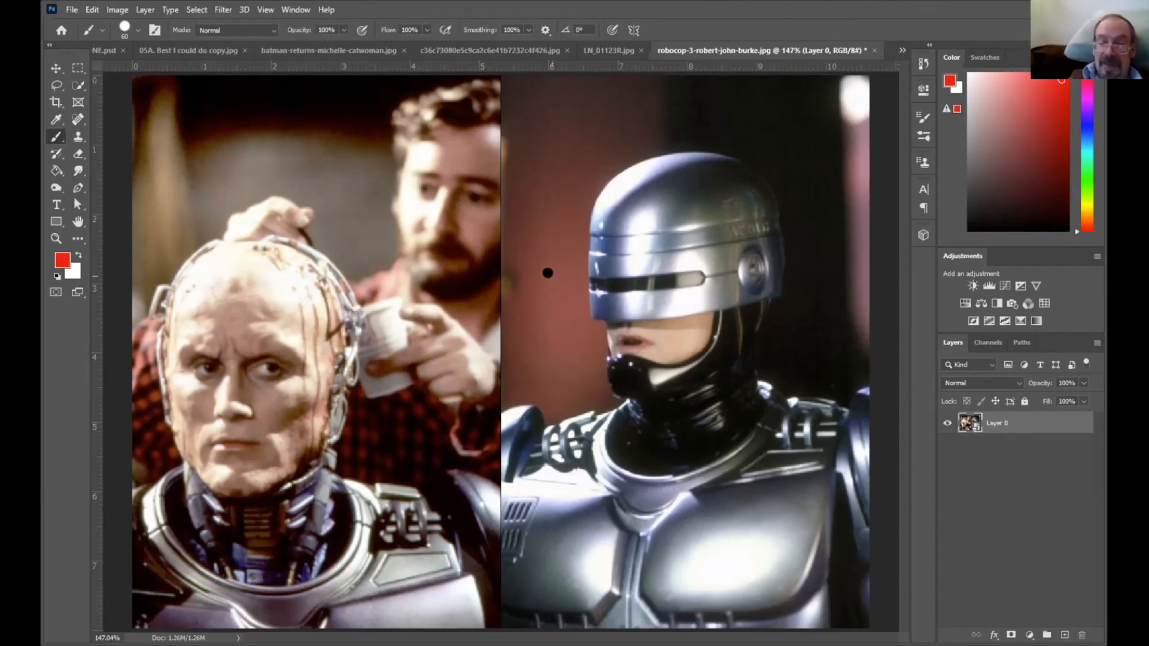
click(654, 303)
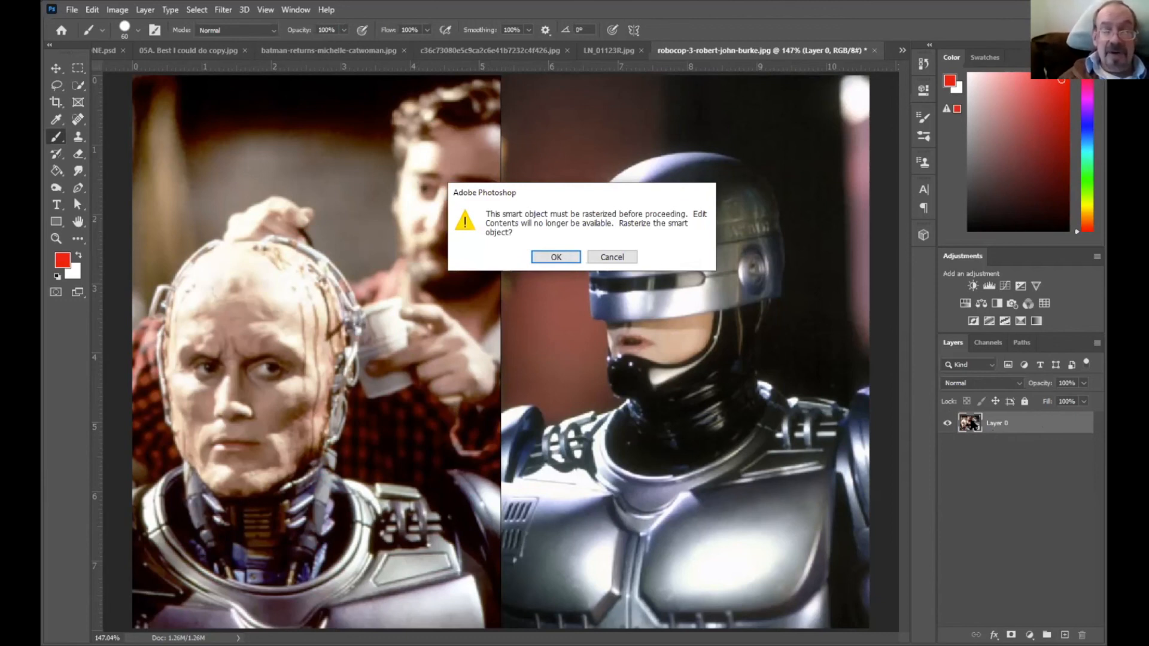
click(609, 258)
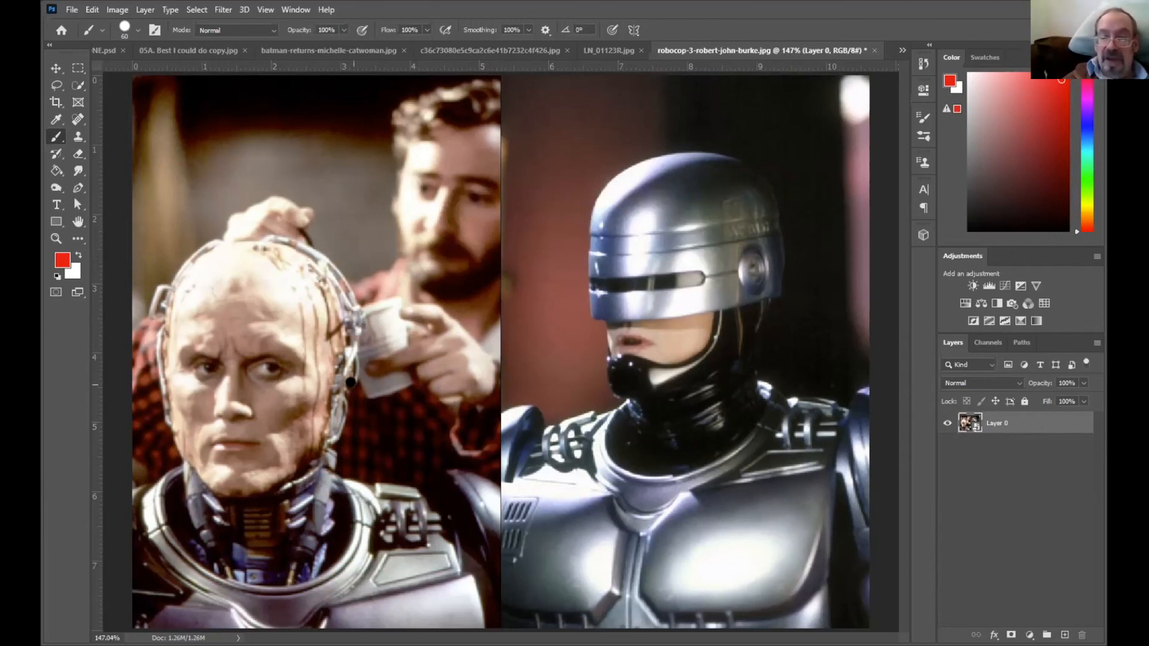
Edit the Smart Object's contents, paint a thick red diagonal stroke across both figures, and save and close Layer 0.psb.
right_click(1016, 428)
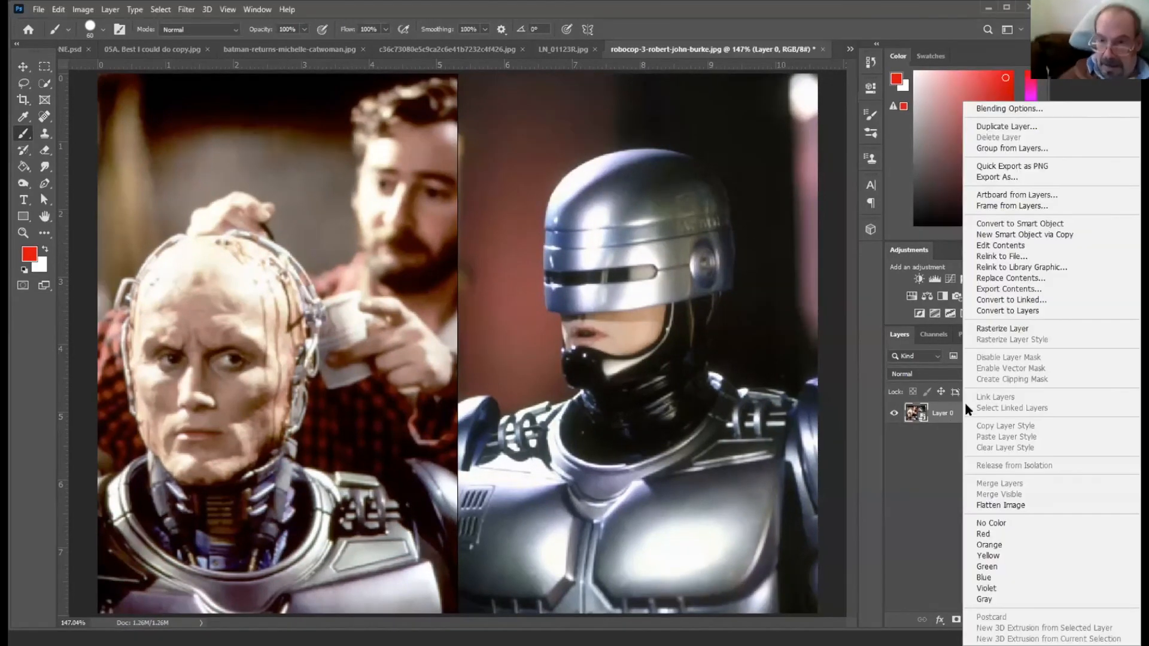
click(1017, 246)
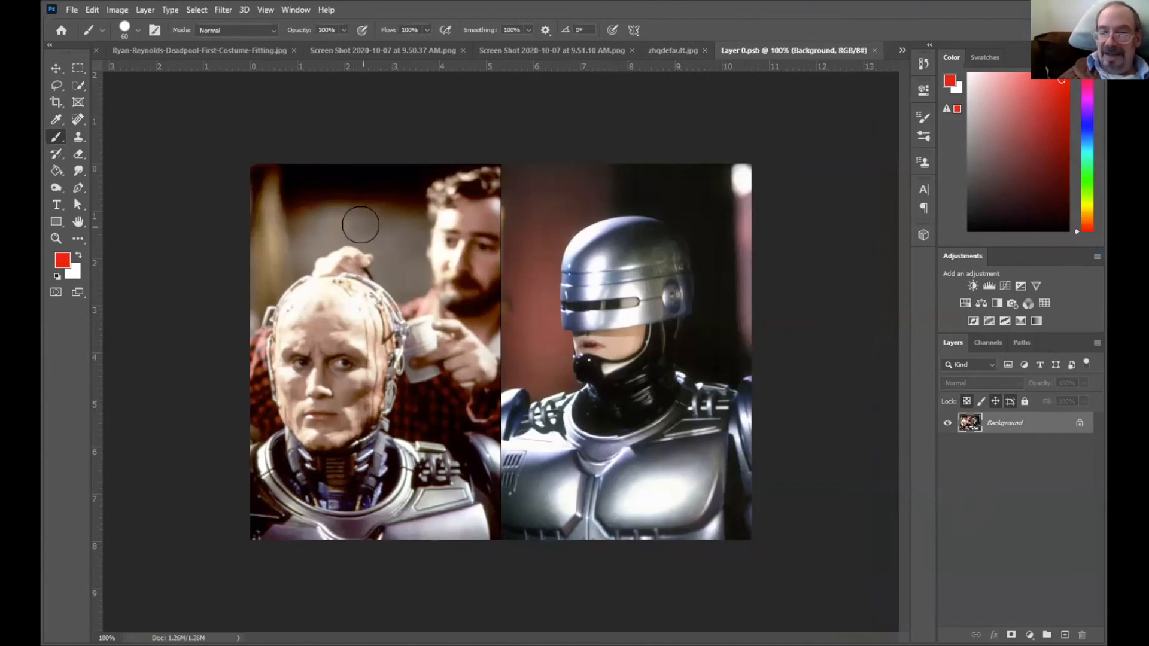
mouse_move(345, 213)
mouse_down()
mouse_move(487, 303)
mouse_move(655, 380)
mouse_up()
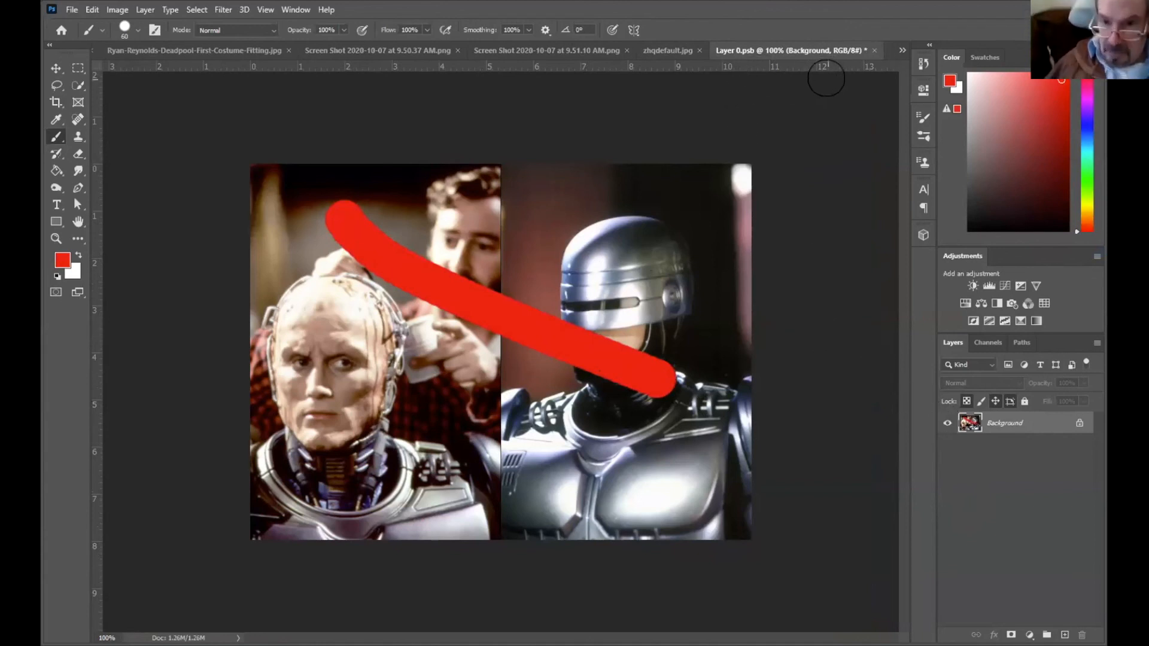
click(872, 49)
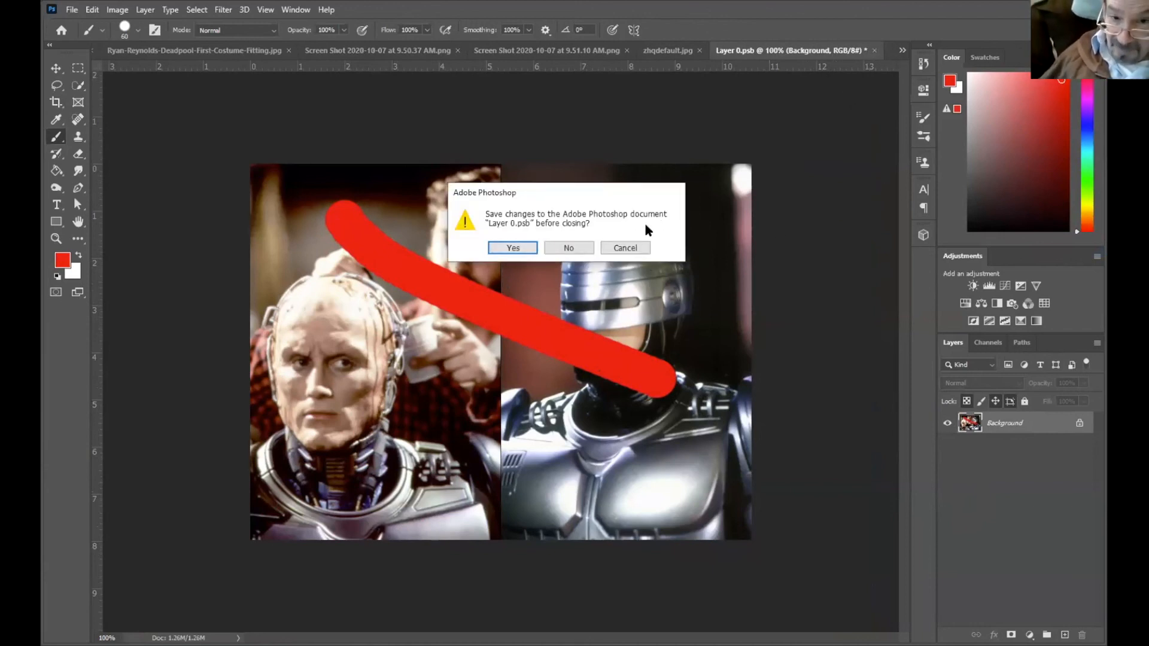
click(513, 247)
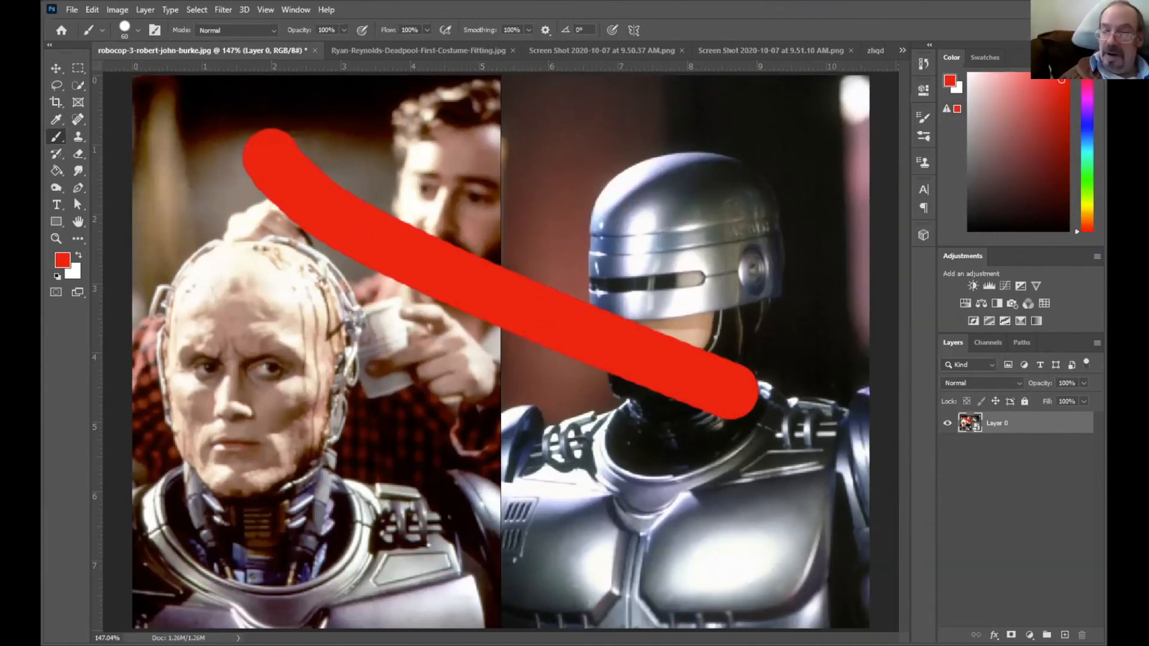
Reopen the Smart Object's contents to inspect the painted image in Layer 0.psb, and close that document.
right_click(1020, 432)
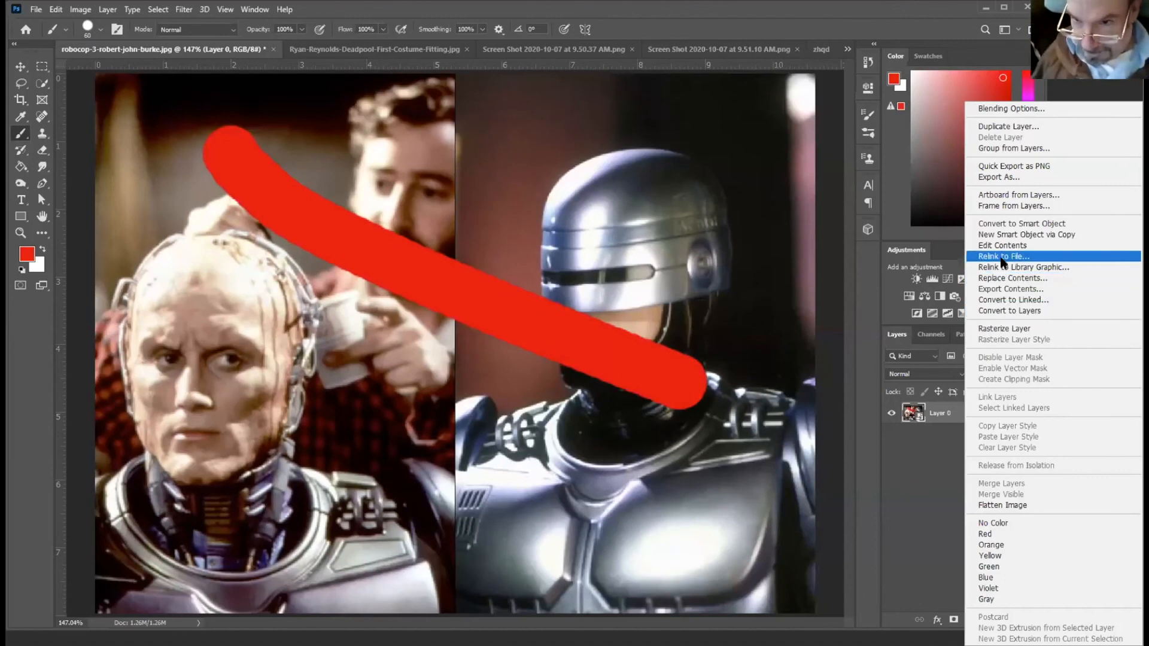
click(1002, 245)
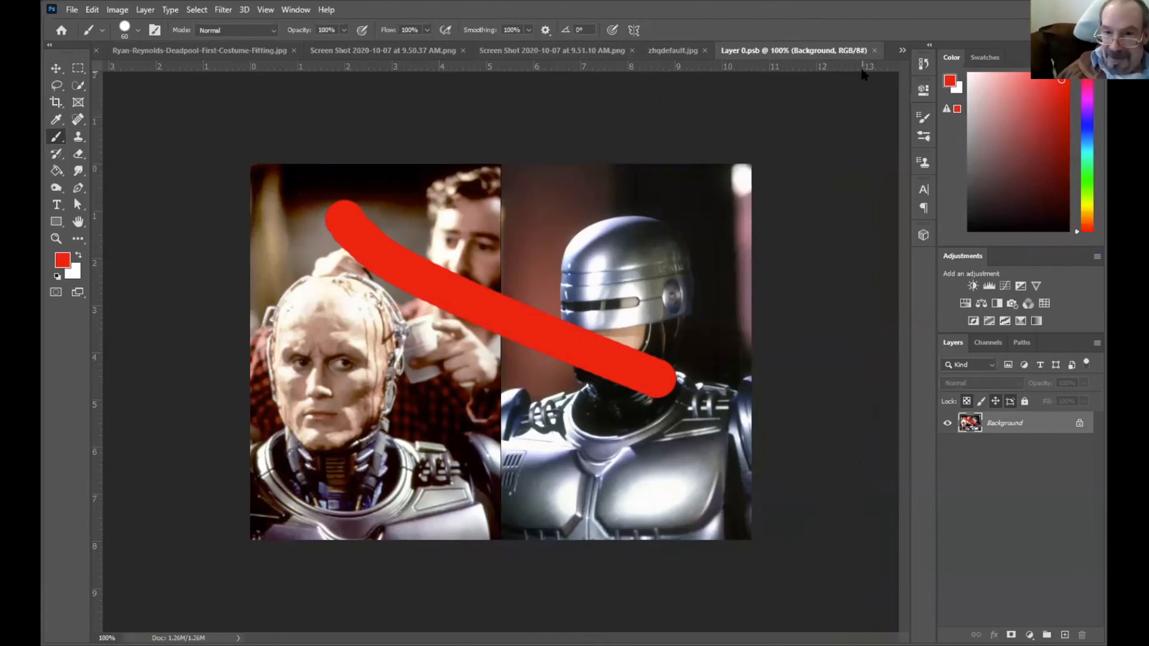
click(873, 51)
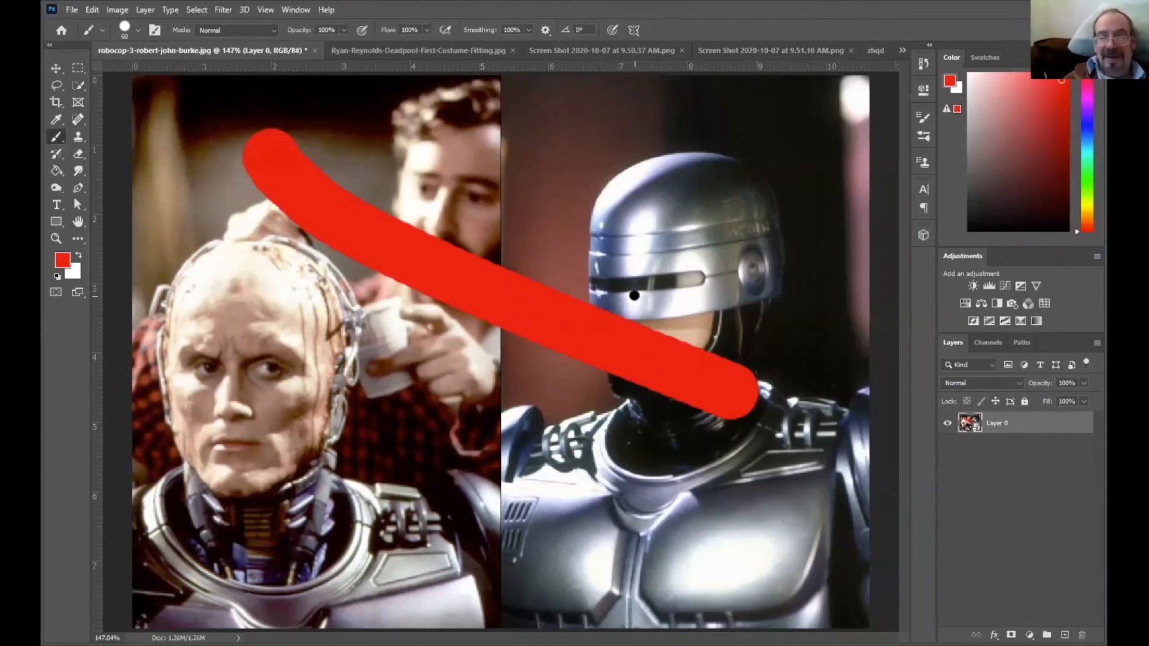
Revert the RoboCop image to its last saved state and convert its Background layer to a Smart Object.
click(80, 10)
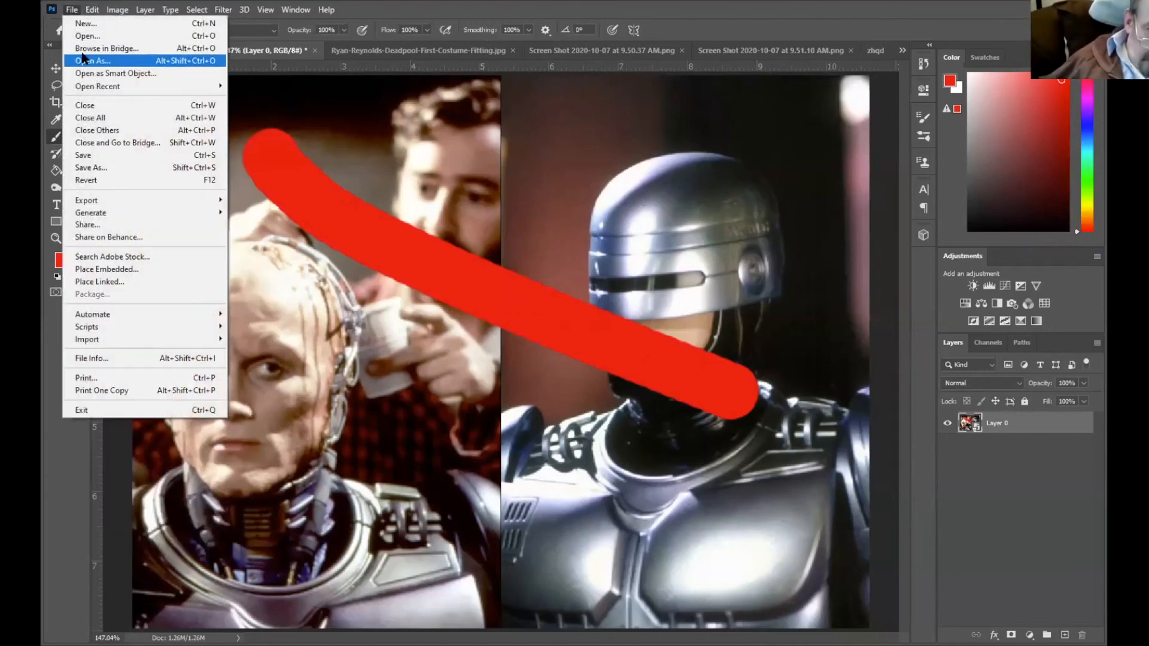
click(98, 181)
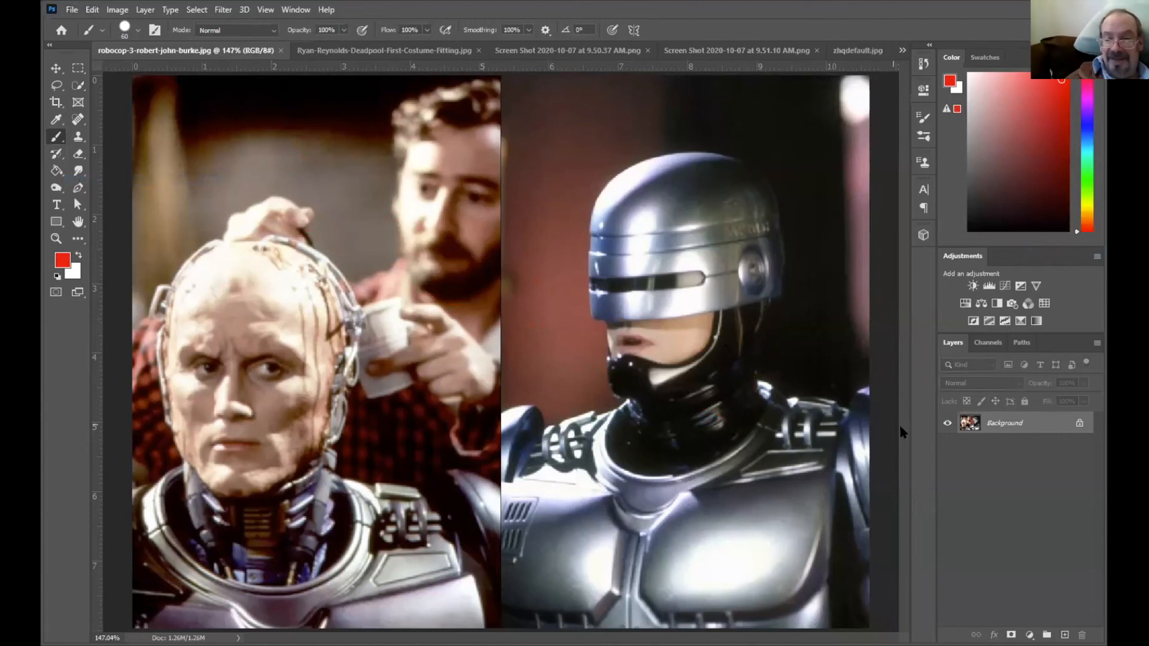
right_click(1010, 430)
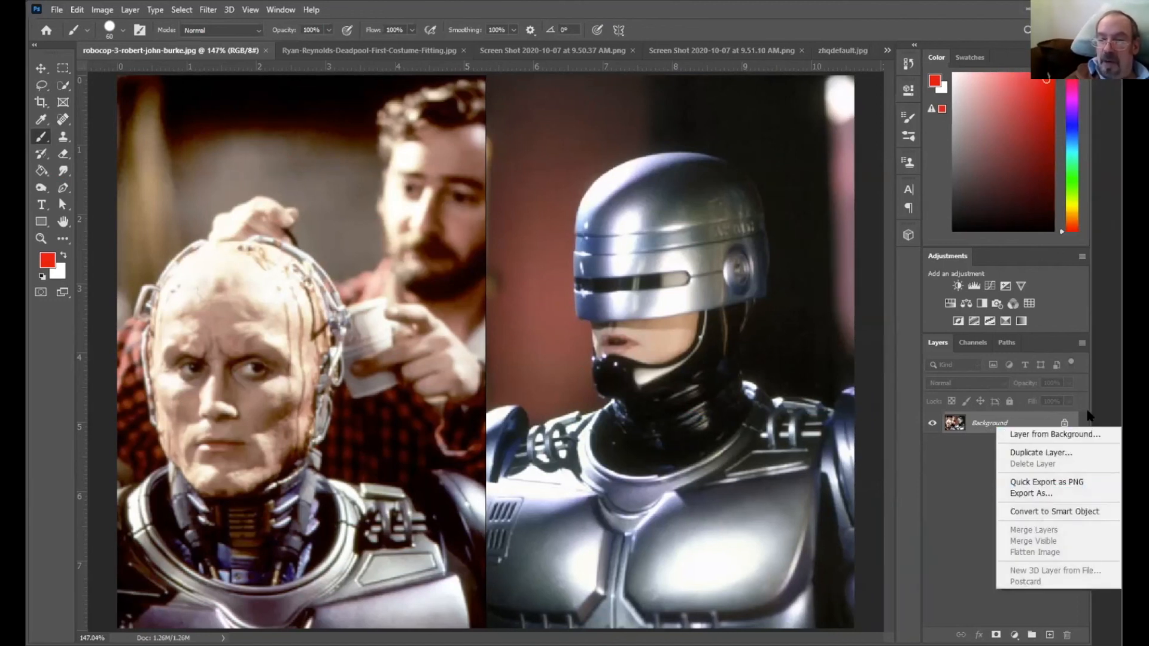
click(1060, 344)
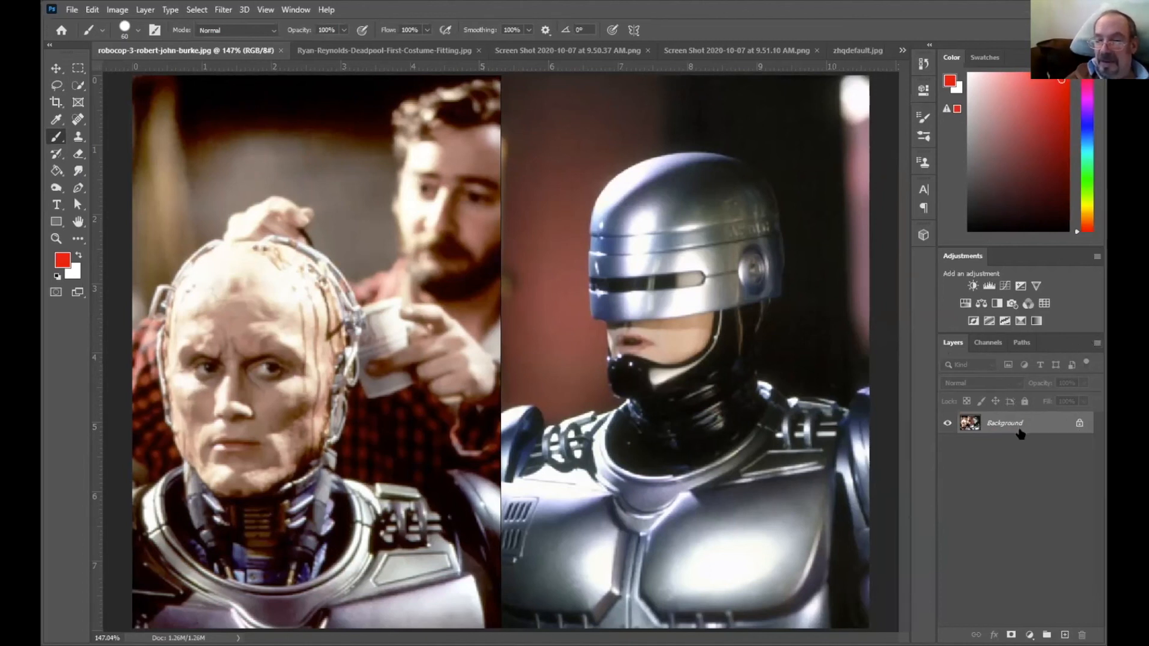
click(1097, 342)
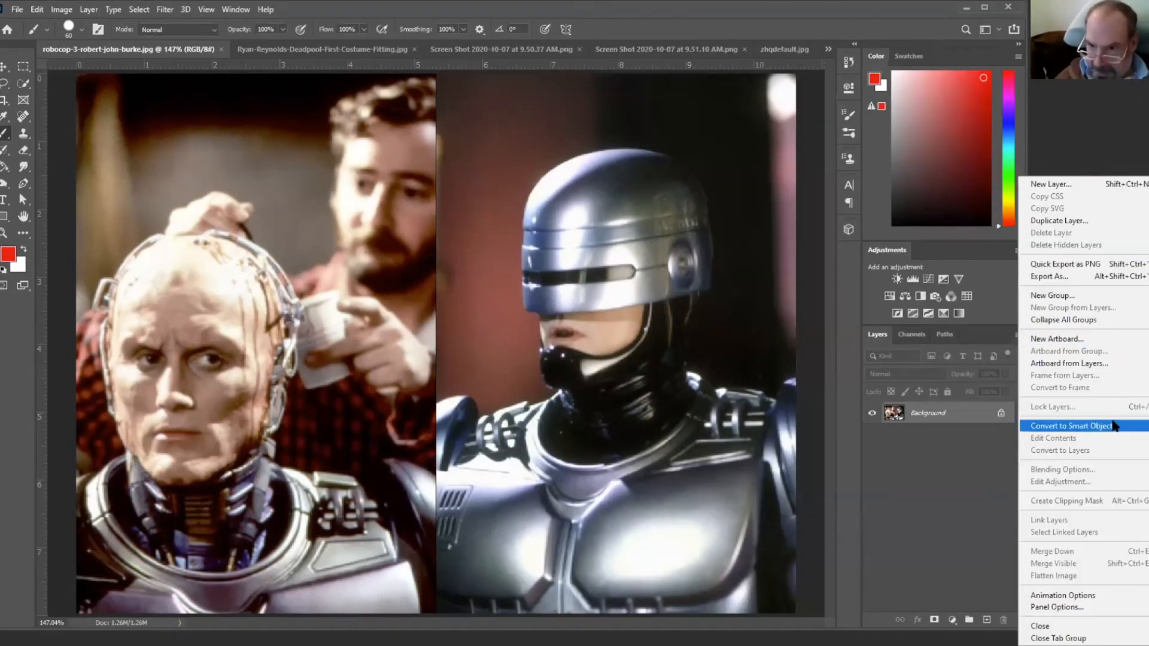
click(1113, 427)
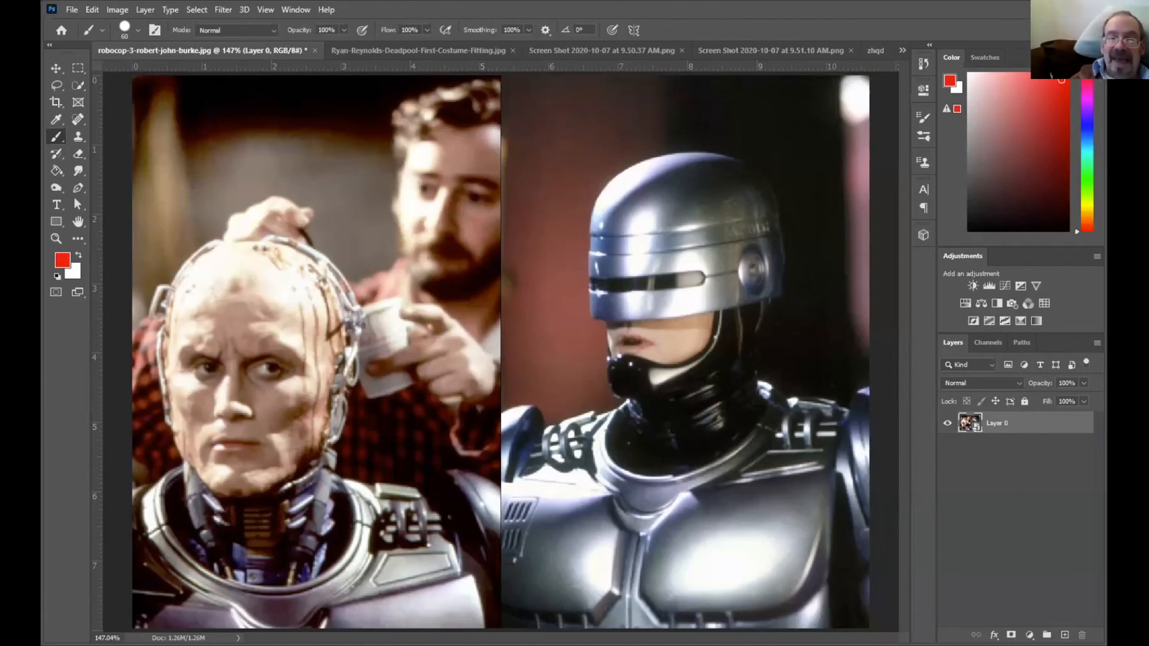
Apply Unsharp Mask as a smart filter with amount 146%, radius 2.4 pixels and threshold 3, and compare the image with the smart filters hidden.
click(224, 10)
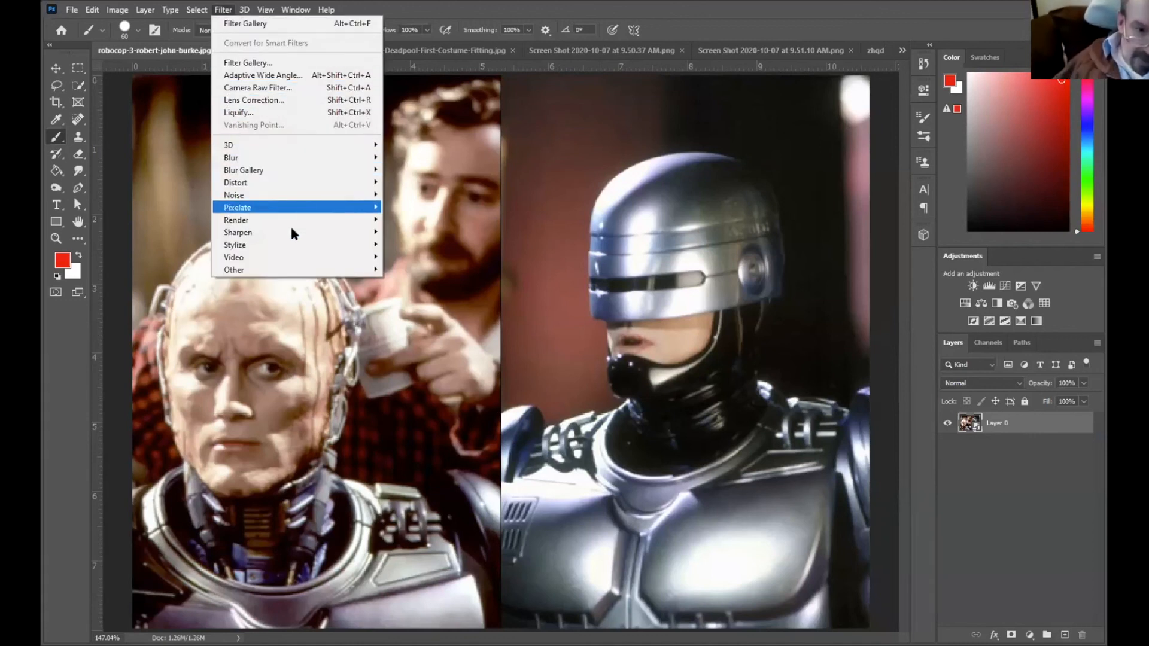
mouse_move(293, 233)
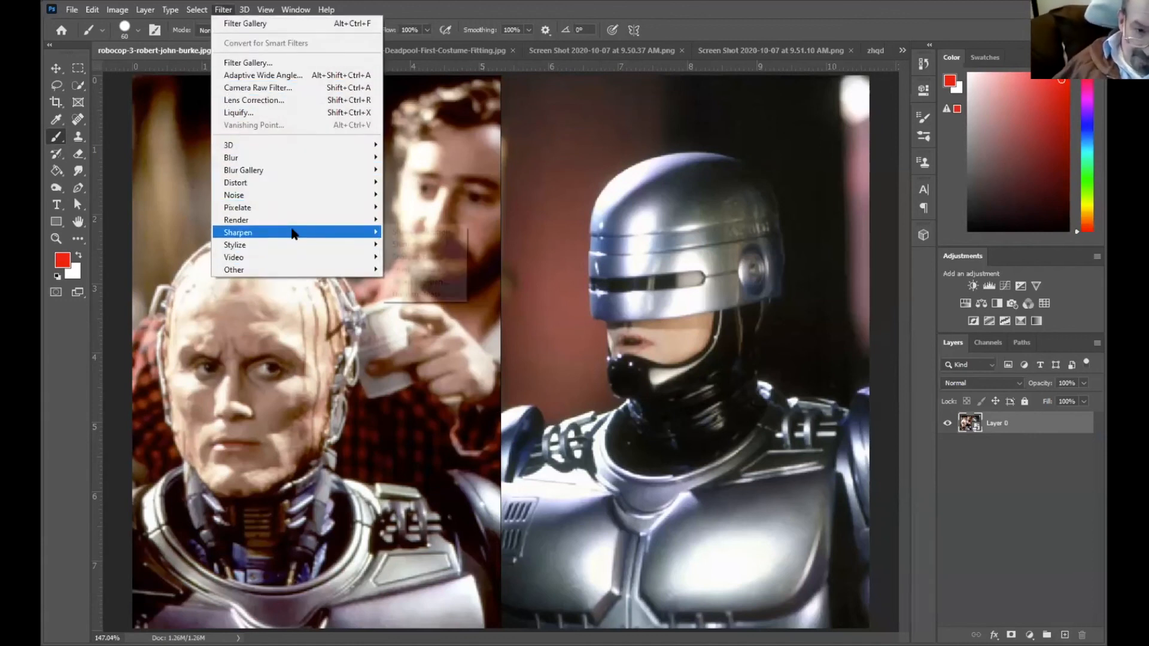
click(419, 294)
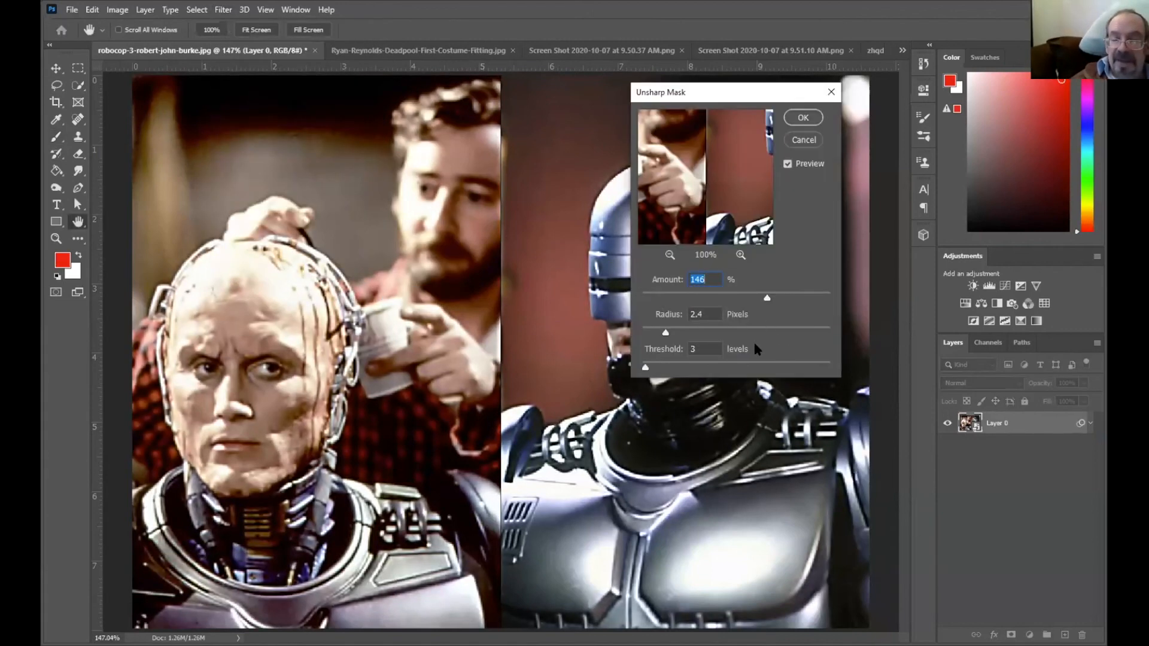
click(808, 119)
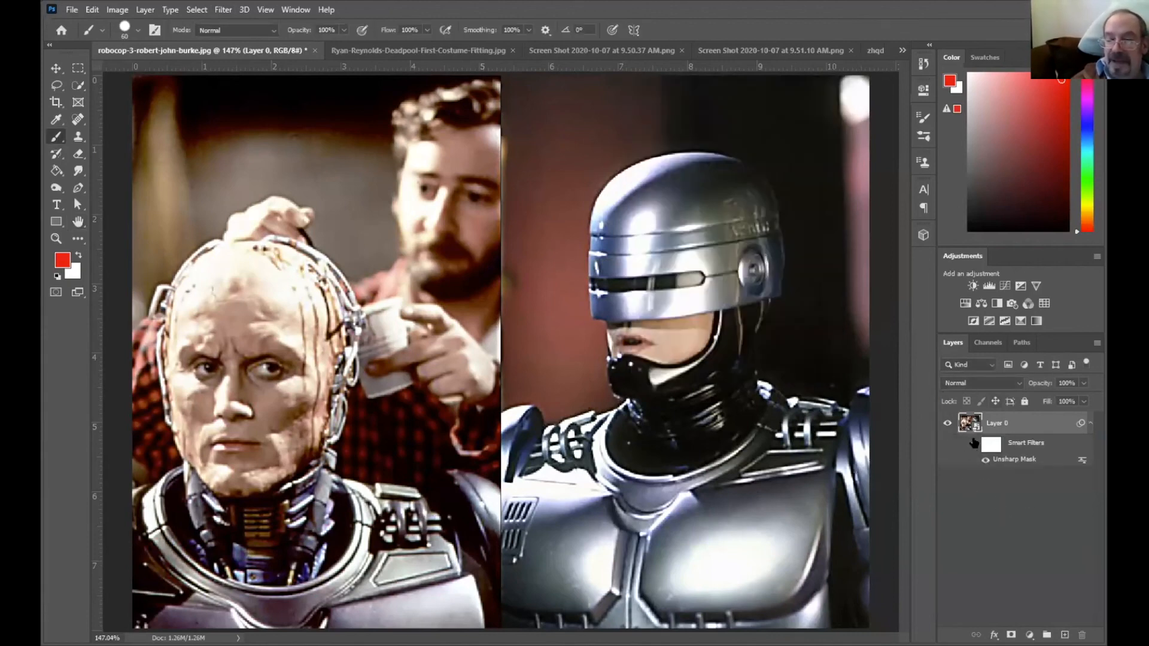
click(975, 444)
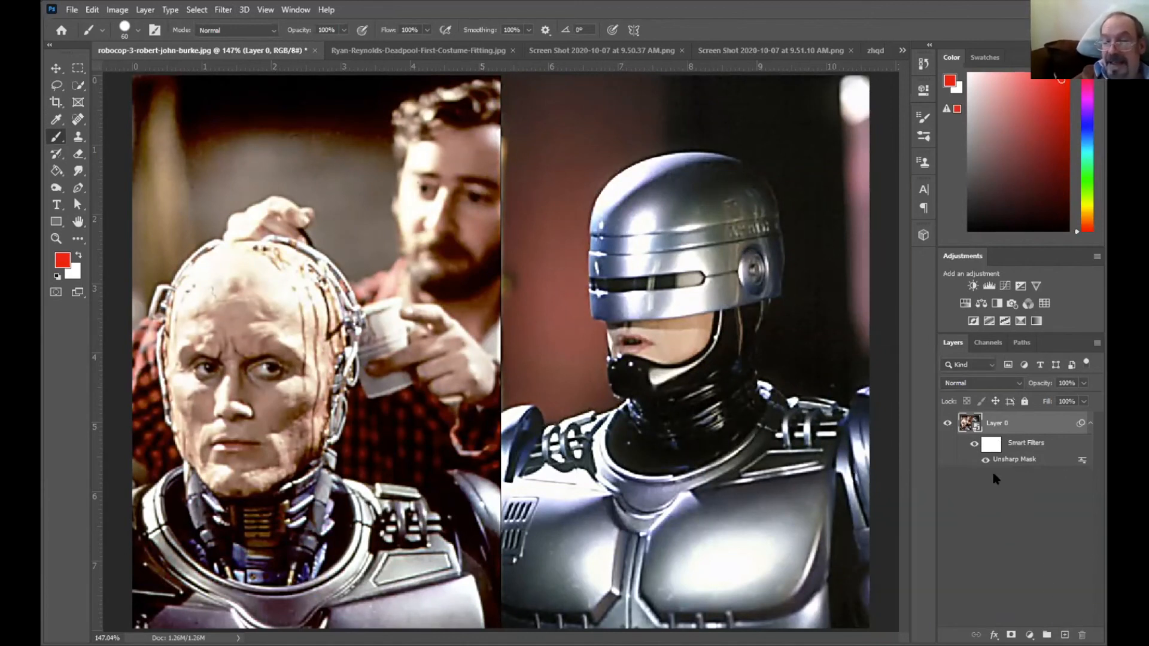
click(127, 12)
mouse_move(134, 46)
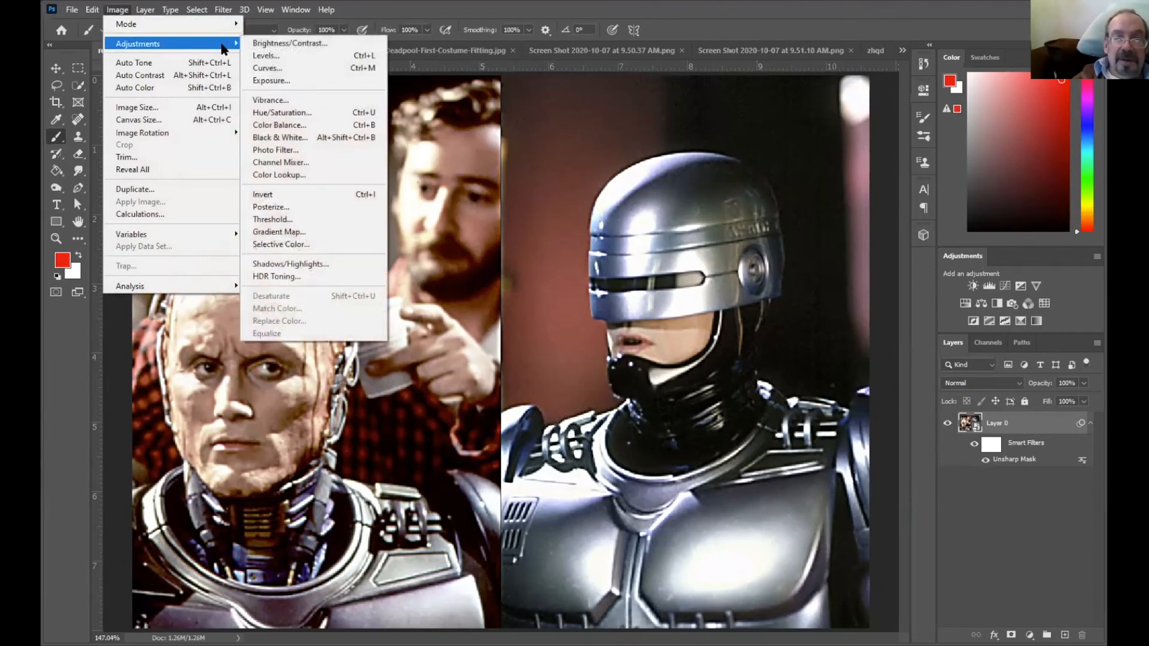
click(320, 132)
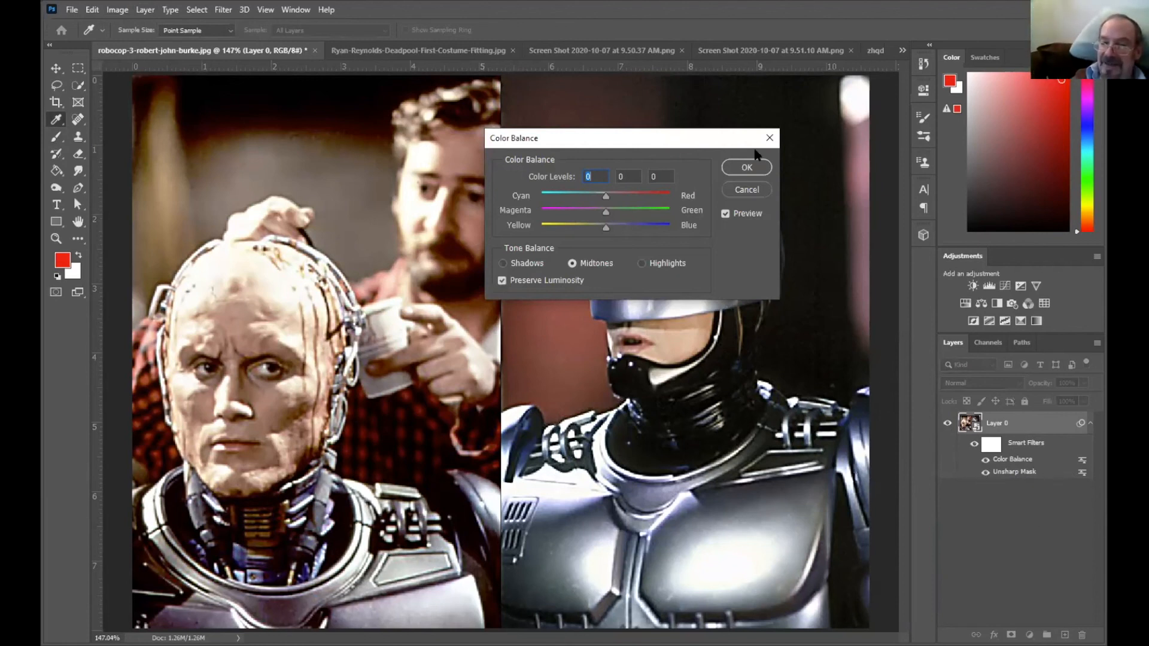
click(748, 190)
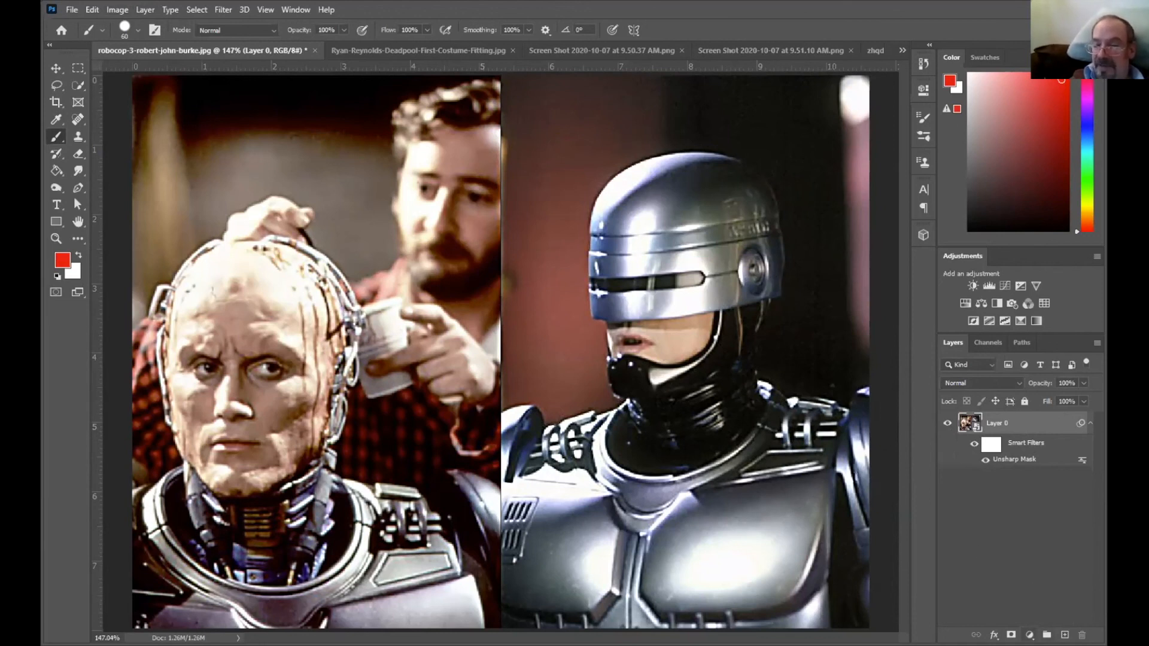
click(1030, 635)
click(973, 566)
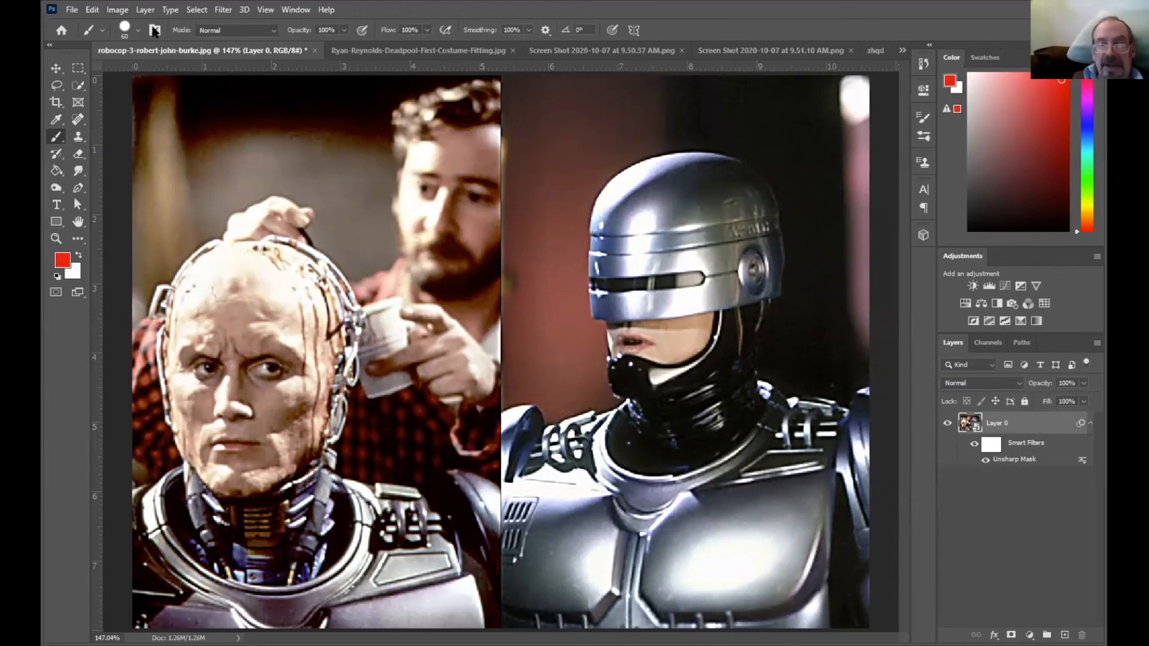
click(118, 9)
mouse_move(127, 47)
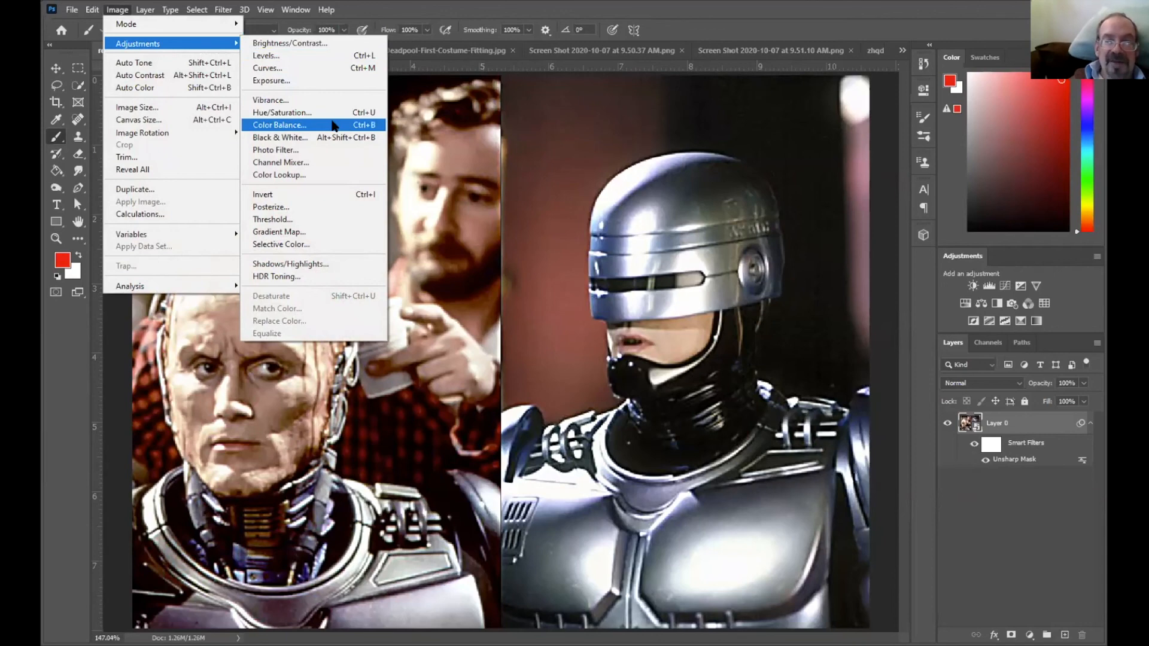
click(333, 126)
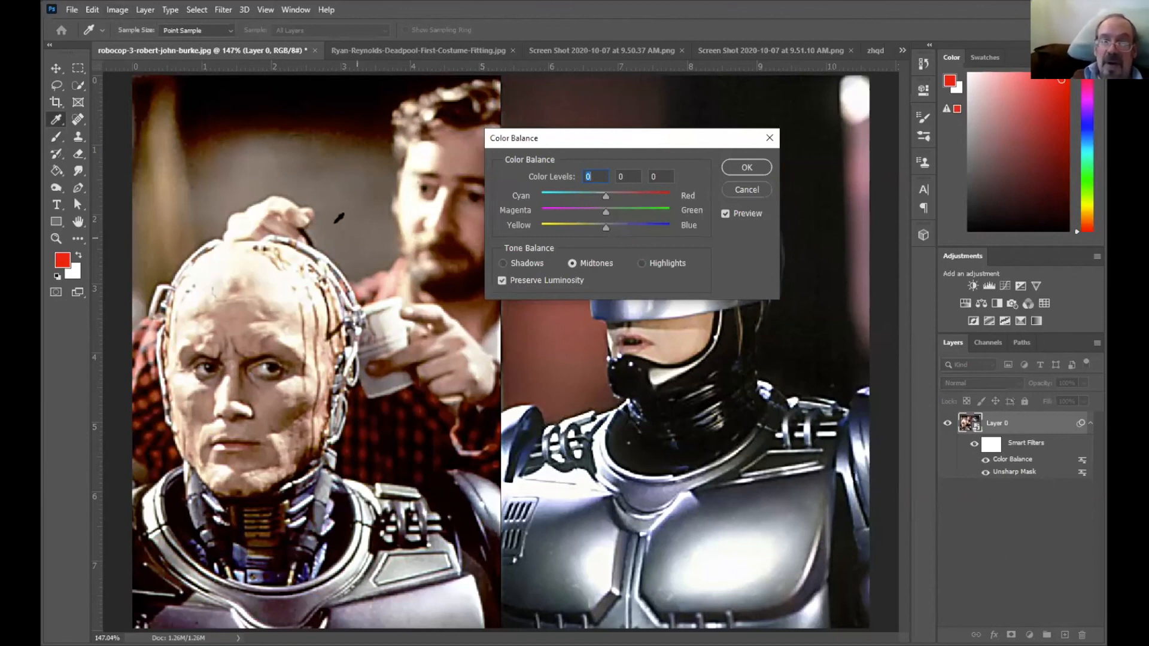
click(744, 188)
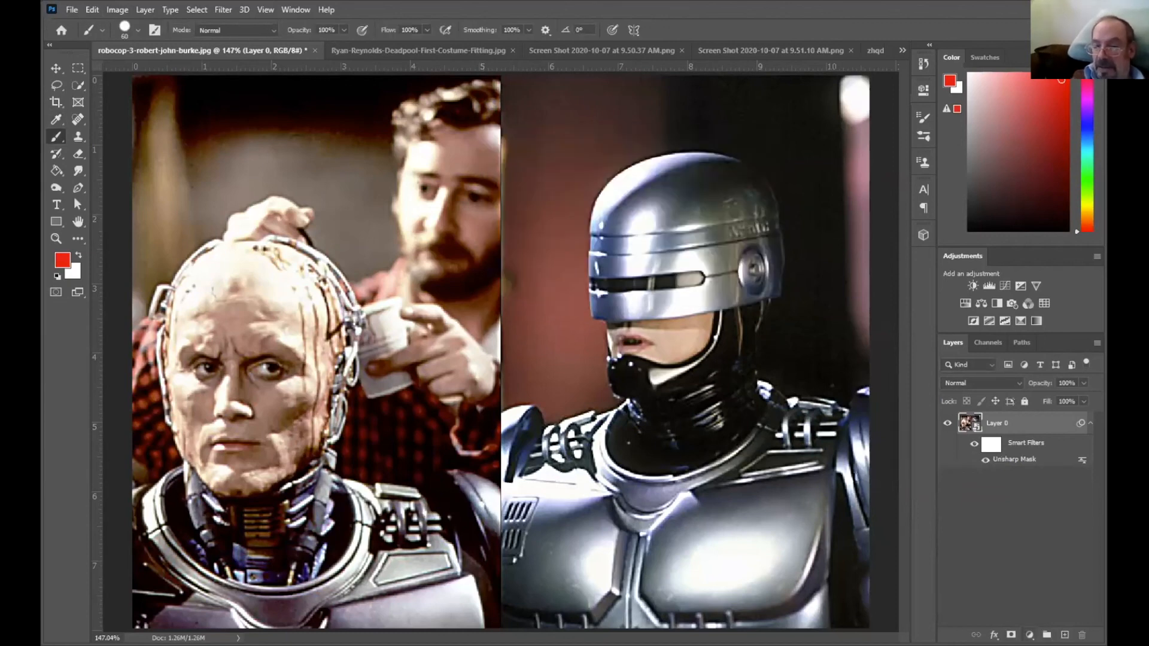
Add a Color Balance adjustment layer with midtones shifted strongly toward red, and paint its mask black over the bald figure's face.
click(1030, 635)
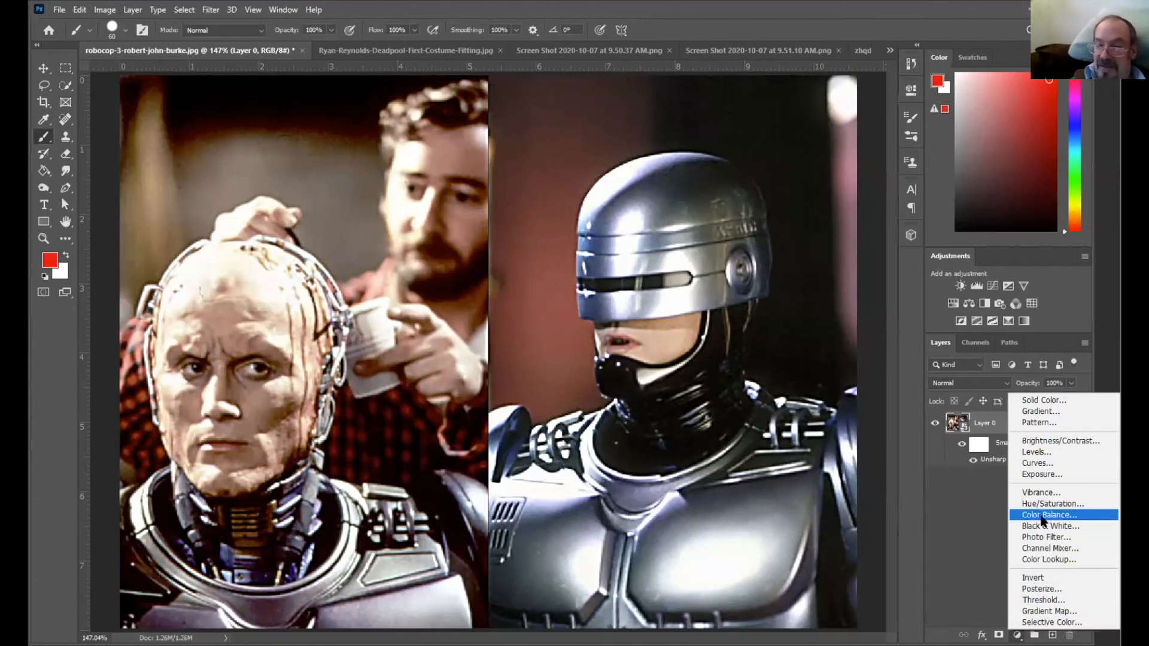
click(1043, 516)
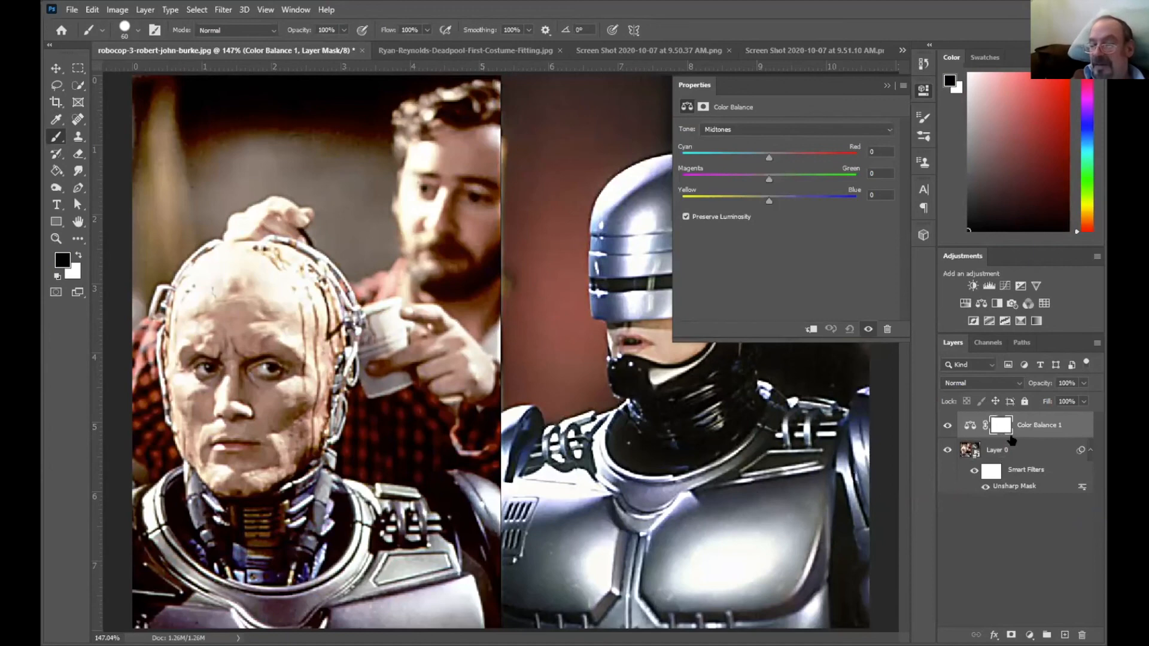
drag(769, 158, 847, 150)
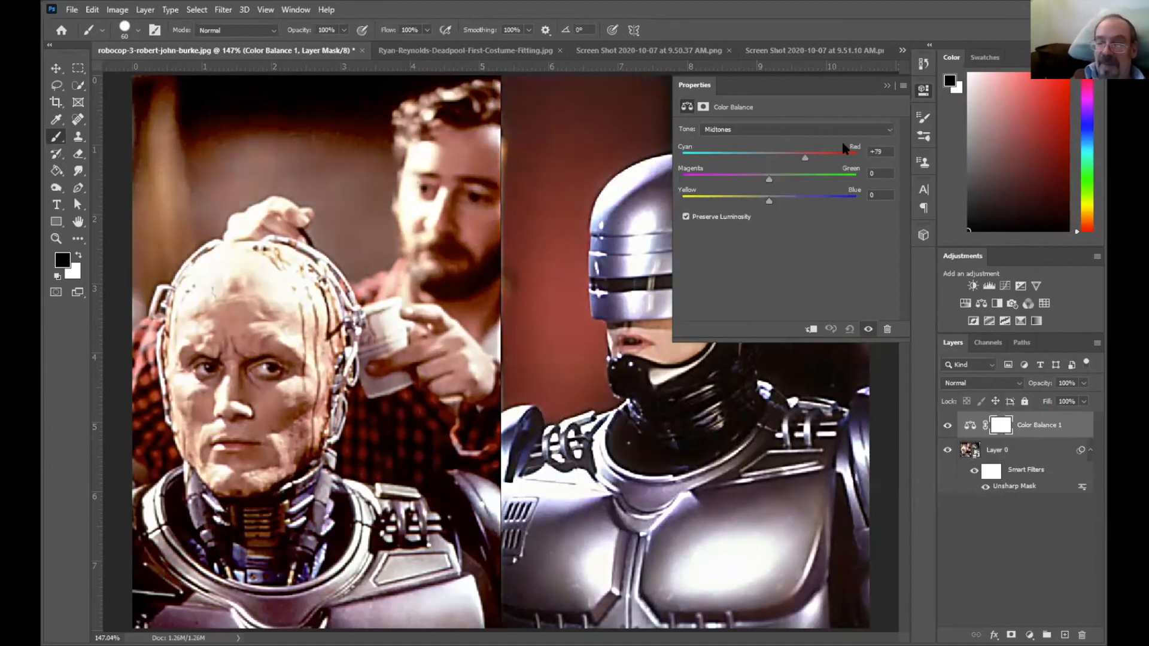
click(887, 86)
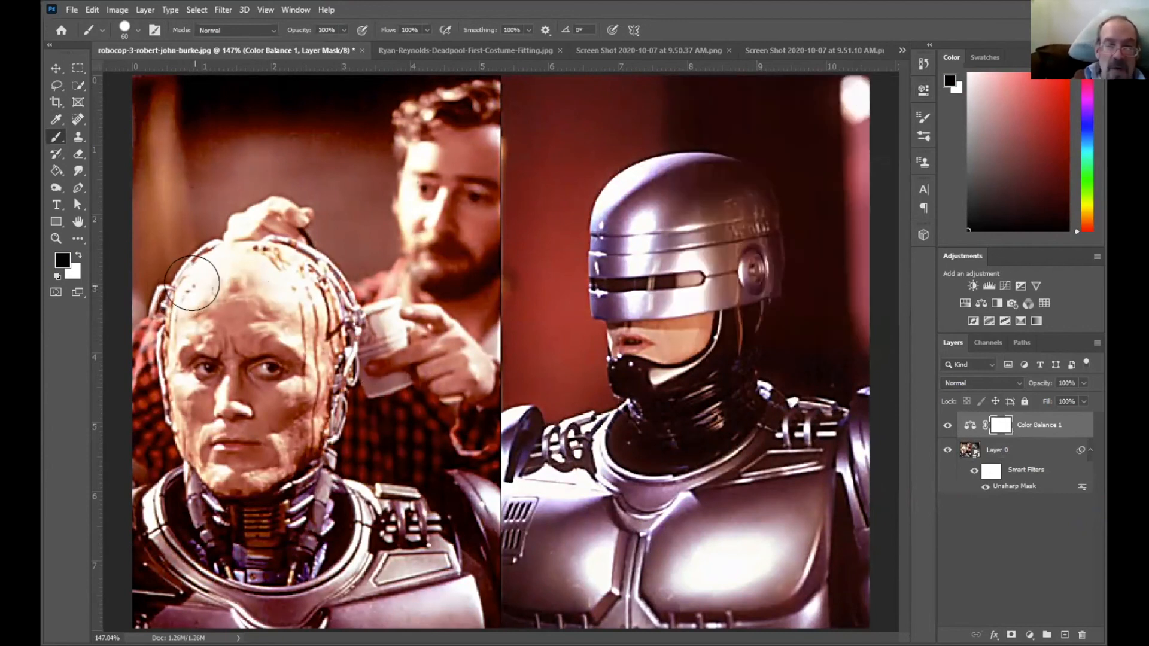
mouse_move(213, 409)
mouse_down()
mouse_move(257, 450)
mouse_move(261, 321)
mouse_move(285, 380)
mouse_move(272, 309)
mouse_move(246, 311)
mouse_move(233, 342)
mouse_move(262, 374)
mouse_move(282, 370)
mouse_move(280, 315)
mouse_move(258, 433)
mouse_move(212, 467)
mouse_move(197, 445)
mouse_move(164, 453)
mouse_move(167, 394)
mouse_move(186, 451)
mouse_move(225, 493)
mouse_move(270, 448)
mouse_move(256, 489)
mouse_move(303, 420)
mouse_move(292, 335)
mouse_move(318, 382)
mouse_move(304, 325)
mouse_move(296, 359)
mouse_up()
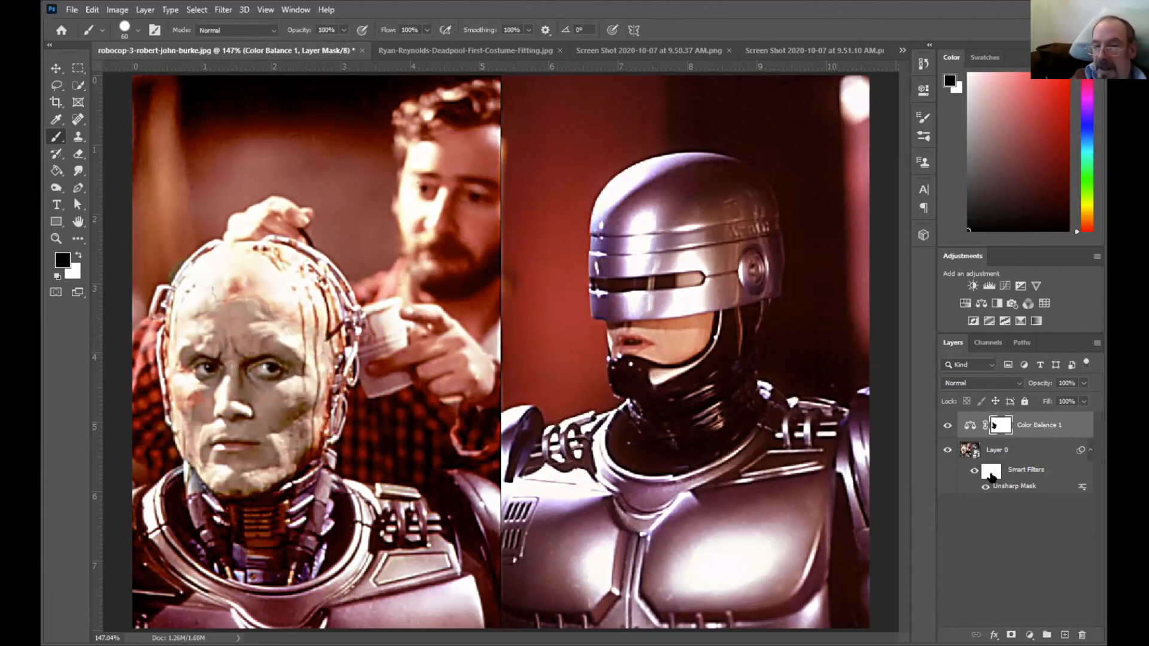
Select the smart filter mask on Layer 0, and delete the Color Balance adjustment layer above it.
click(991, 471)
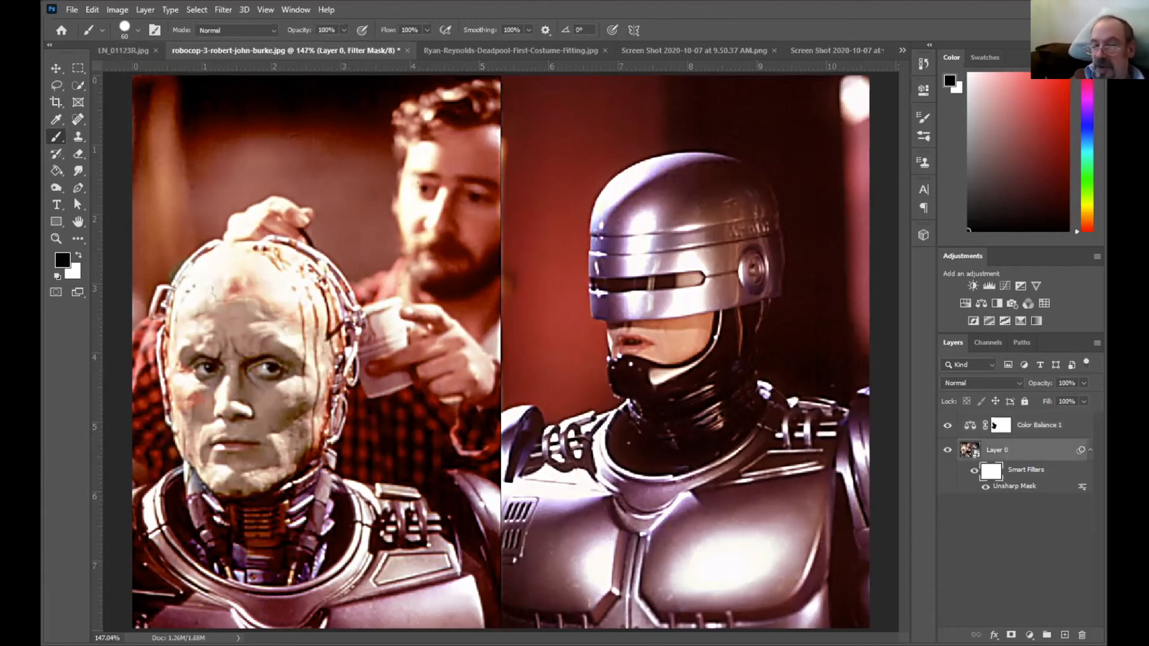
drag(1052, 424, 1078, 619)
drag(1038, 630, 1082, 634)
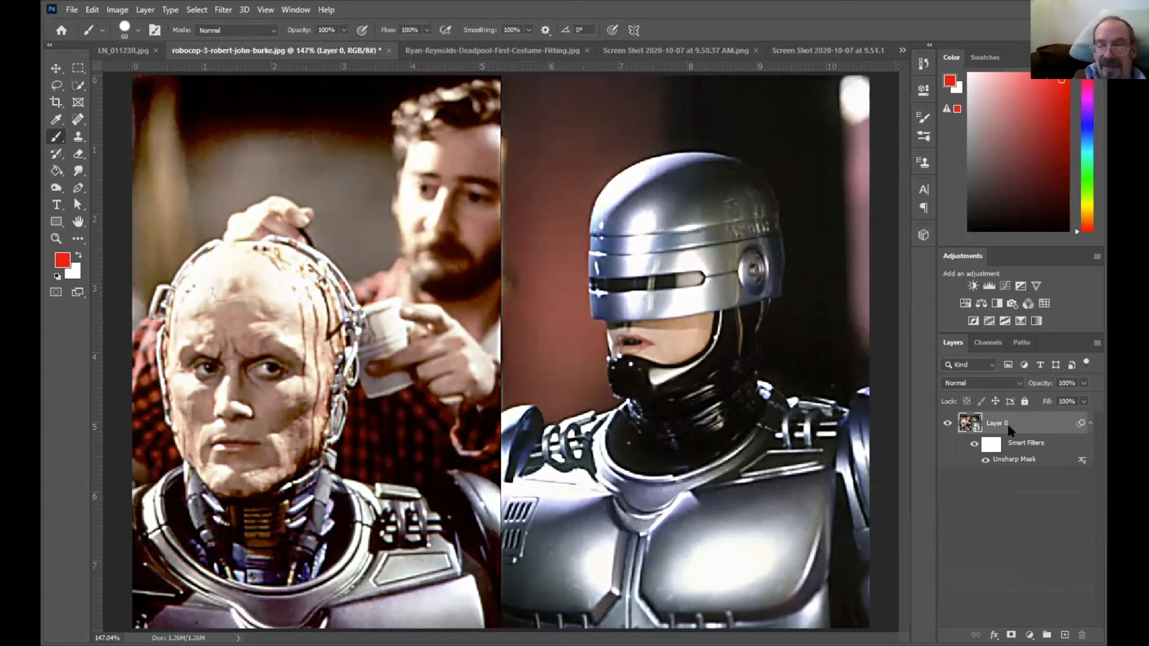
Apply Color Balance to Layer 0 as a smart filter with the midtones' Cyan-Red level set to +92.
click(115, 10)
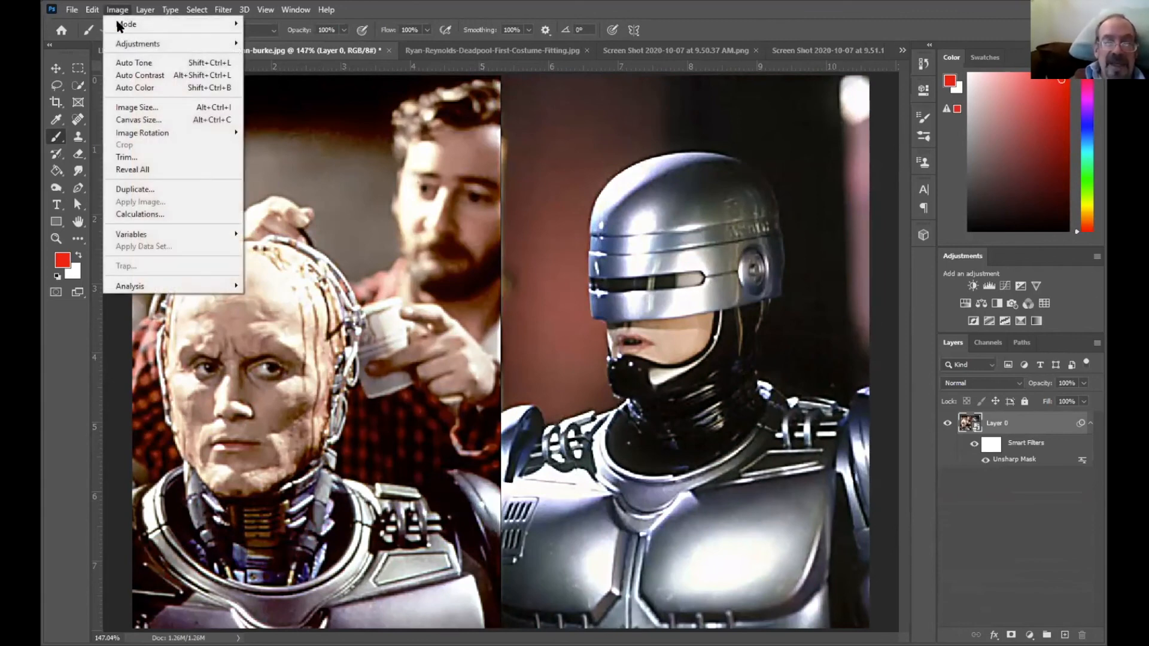
mouse_move(117, 44)
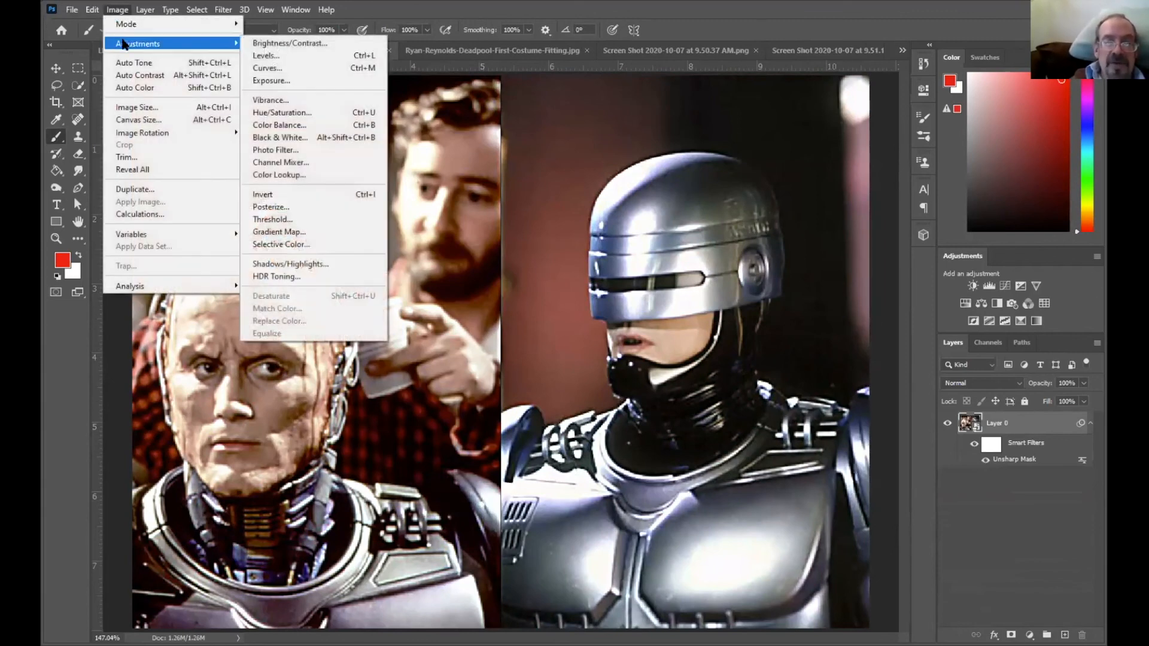
click(305, 124)
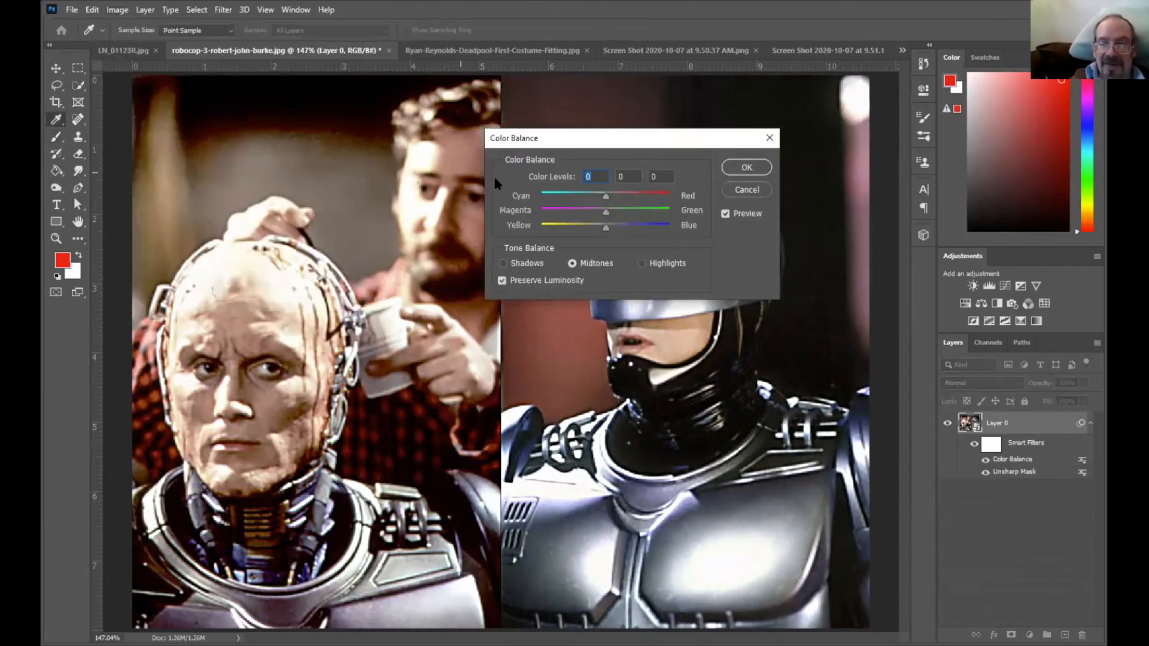
drag(605, 198, 666, 197)
click(746, 168)
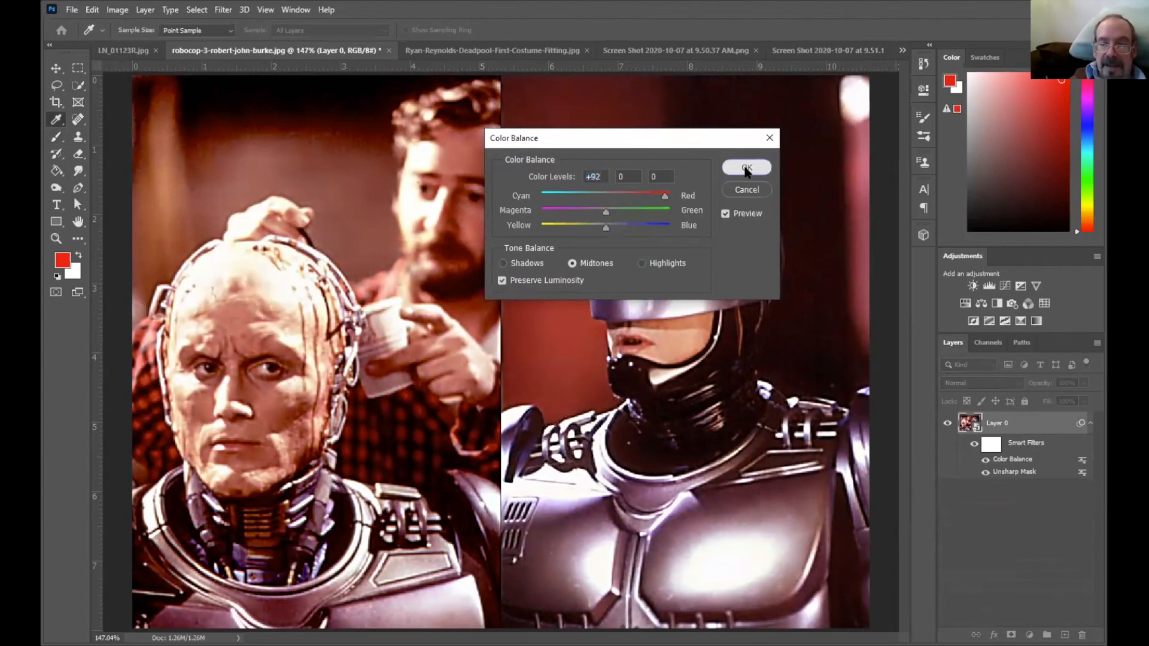
Paint black on the smart filter mask over the bald figure's face to hide both filters there.
key(b)
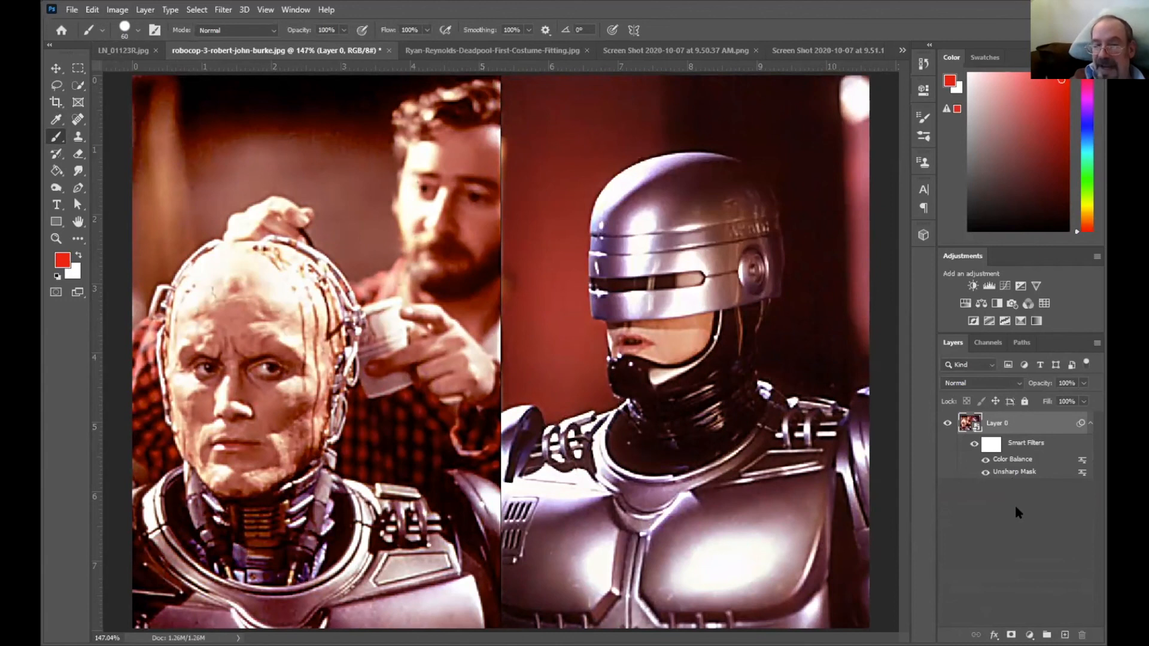
click(991, 444)
key(d)
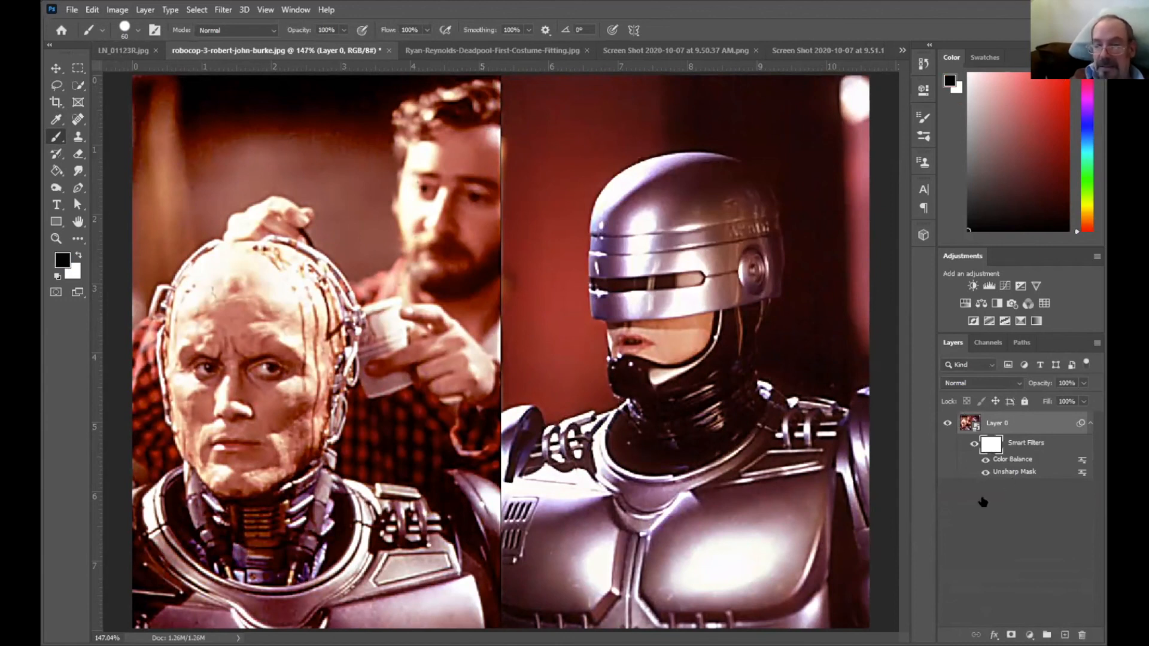
mouse_move(279, 298)
mouse_down()
mouse_move(210, 323)
mouse_move(211, 383)
mouse_move(206, 315)
mouse_move(215, 437)
mouse_move(208, 404)
mouse_move(214, 397)
mouse_move(228, 475)
mouse_move(242, 402)
mouse_move(262, 426)
mouse_move(241, 272)
mouse_move(239, 315)
mouse_move(262, 281)
mouse_move(286, 284)
mouse_move(307, 329)
mouse_move(295, 456)
mouse_move(228, 480)
mouse_move(246, 467)
mouse_move(216, 470)
mouse_move(182, 441)
mouse_move(186, 450)
mouse_move(188, 400)
mouse_move(298, 403)
mouse_up()
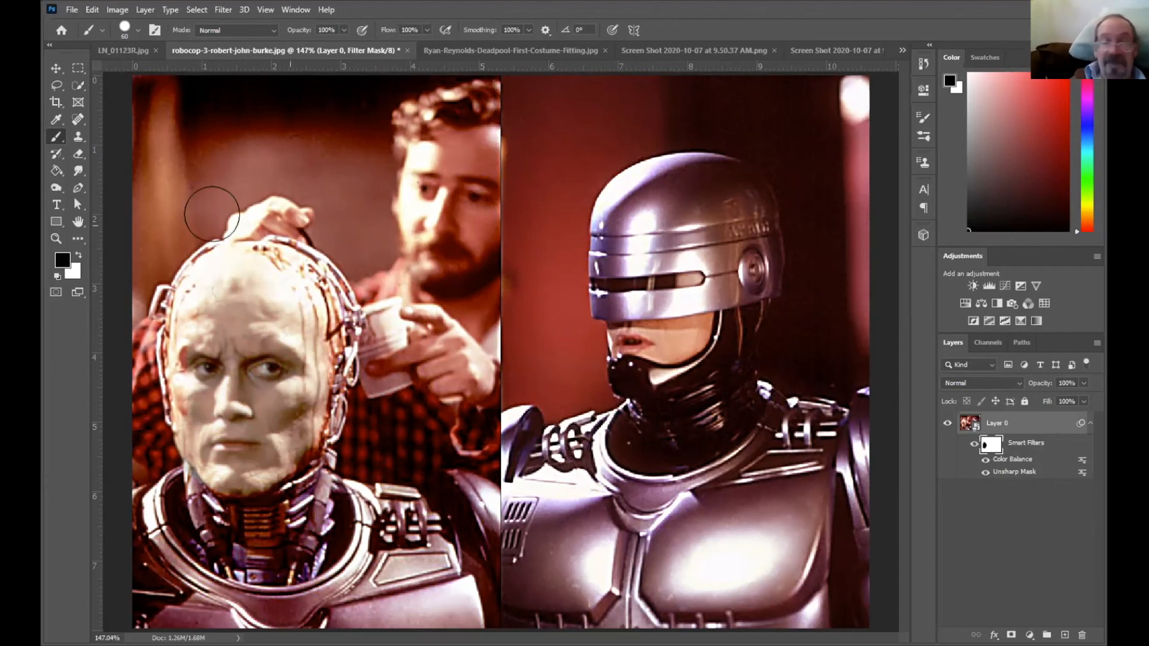
Paint white on the smart filter mask over the whole face to bring both filters back there.
key(x)
mouse_move(216, 252)
mouse_down()
mouse_move(225, 285)
mouse_move(215, 261)
mouse_move(203, 299)
mouse_up()
mouse_move(184, 349)
mouse_down()
mouse_move(185, 303)
mouse_move(215, 401)
mouse_move(262, 231)
mouse_move(290, 291)
mouse_up()
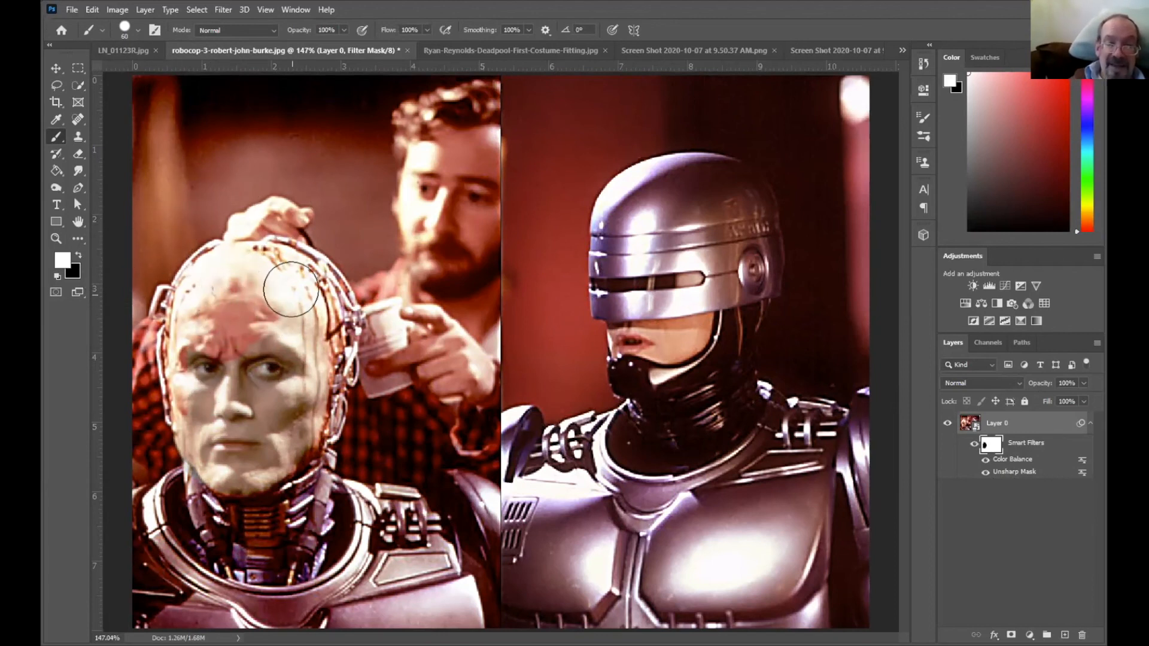
mouse_move(372, 412)
mouse_down()
mouse_move(304, 323)
mouse_move(295, 355)
mouse_move(276, 351)
mouse_move(321, 469)
mouse_move(263, 486)
mouse_move(242, 464)
mouse_up()
key(ctrl+z)
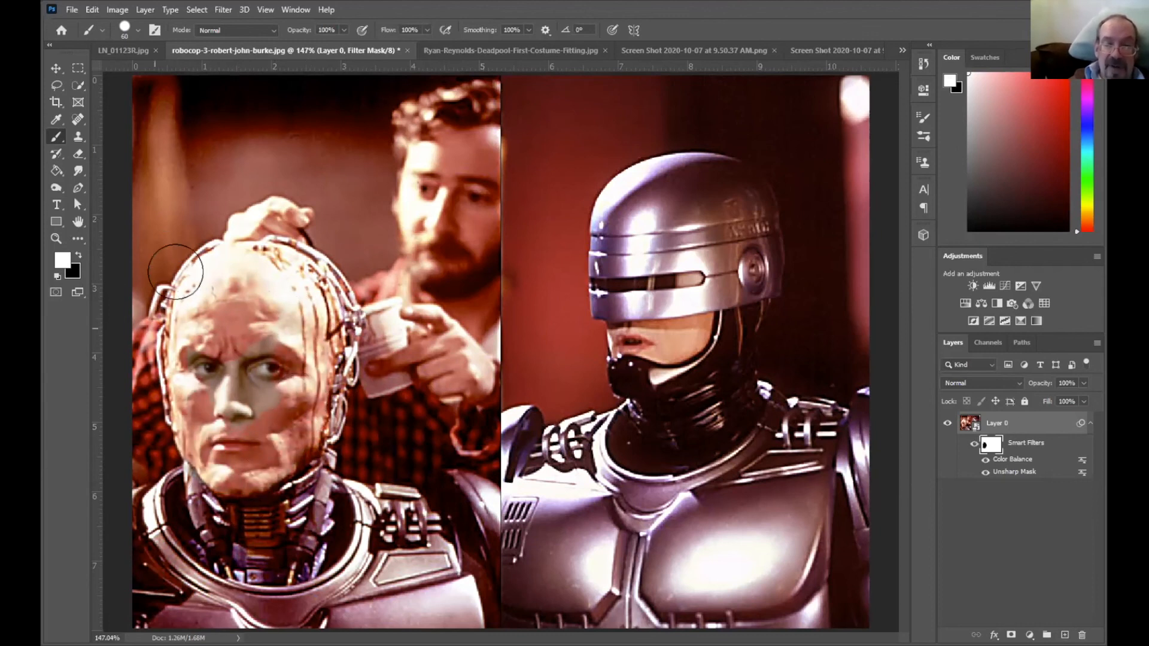
mouse_move(204, 381)
mouse_down()
mouse_move(213, 441)
mouse_move(244, 420)
mouse_move(250, 403)
mouse_move(136, 443)
mouse_move(255, 343)
mouse_move(255, 380)
mouse_move(285, 375)
mouse_move(273, 354)
mouse_up()
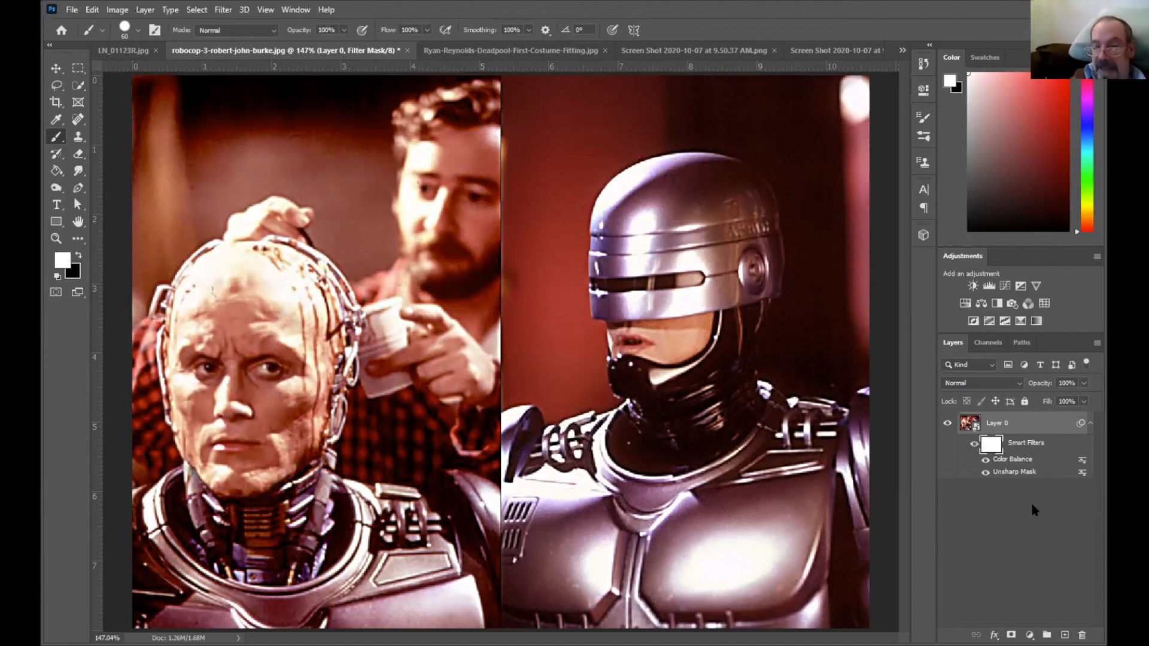
Toggle Layer 0's Unsharp Mask smart filter off and back on, and delete its Color Balance smart filter.
click(985, 472)
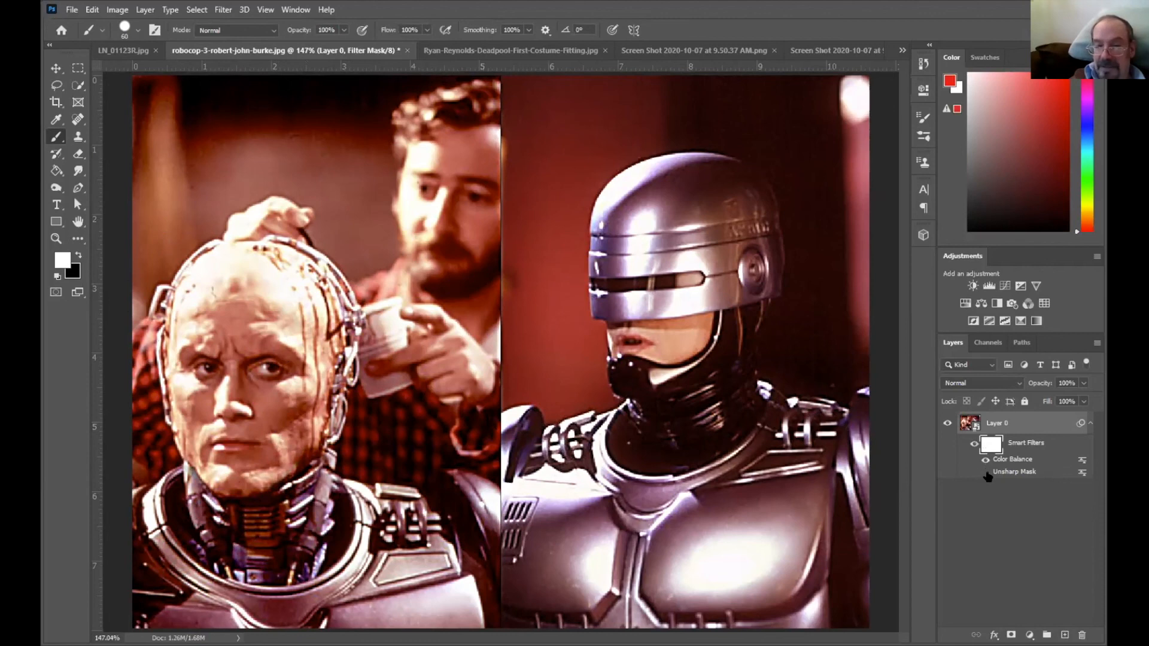
click(987, 472)
click(985, 460)
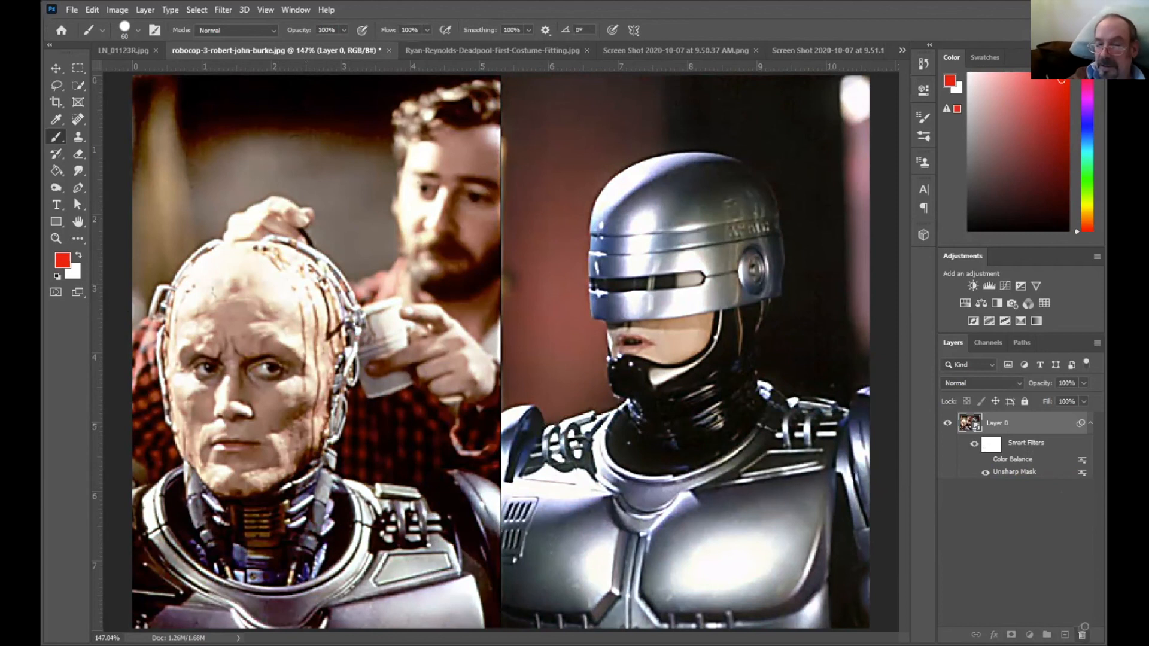
drag(1083, 629, 1082, 633)
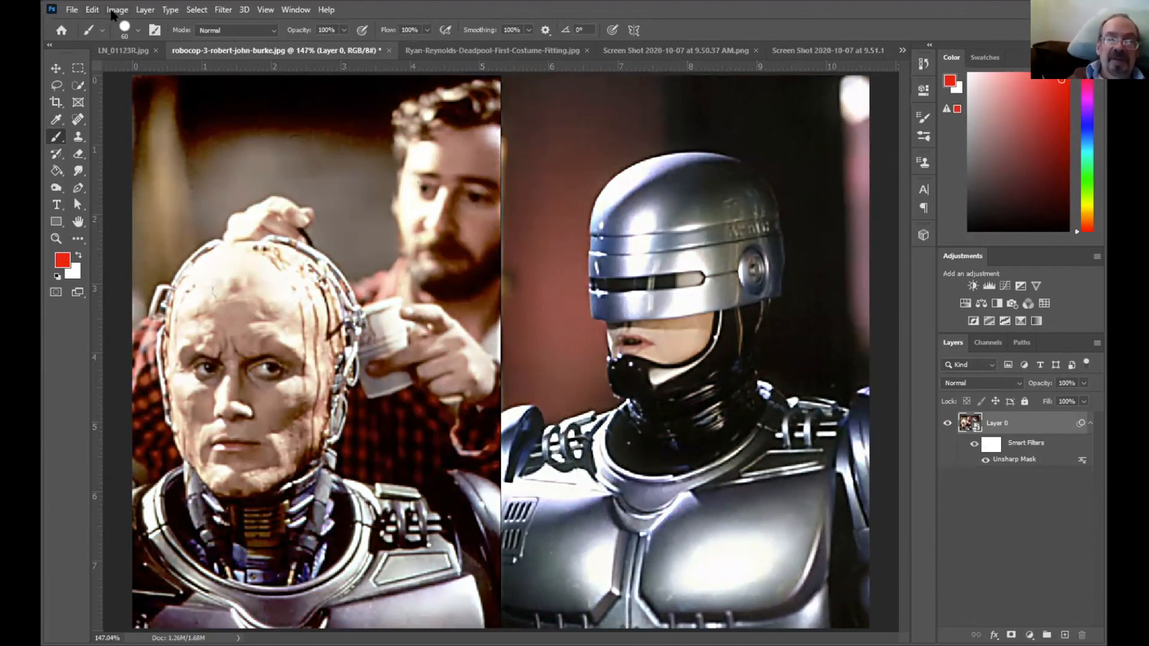
click(113, 11)
mouse_move(130, 46)
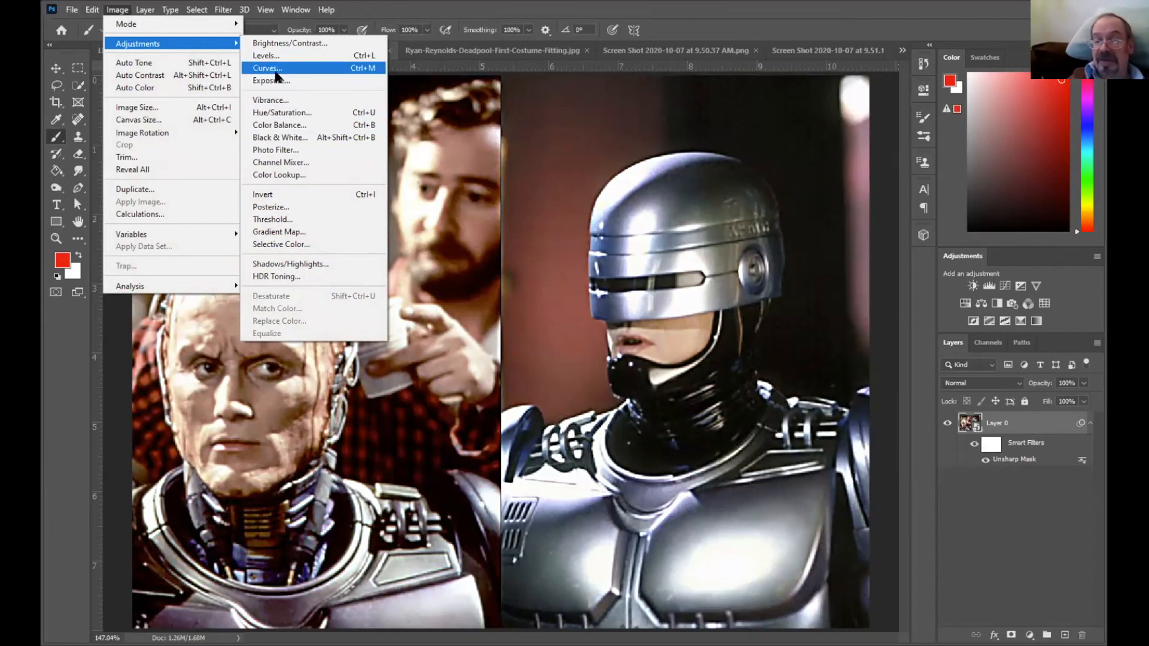
click(658, 13)
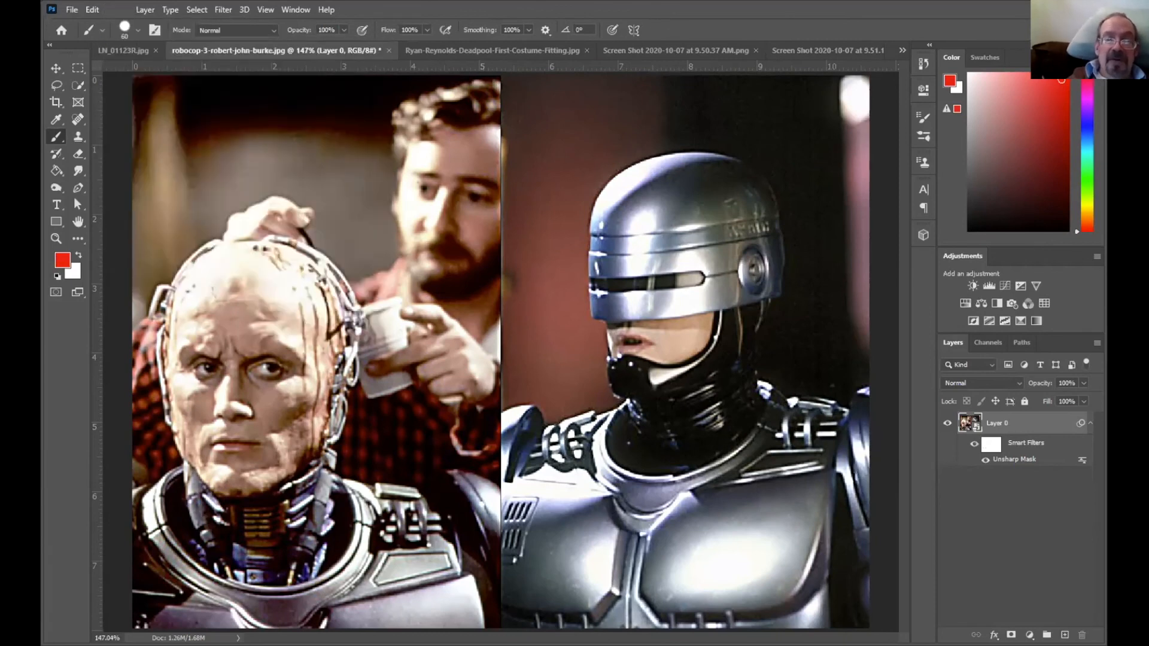
click(223, 10)
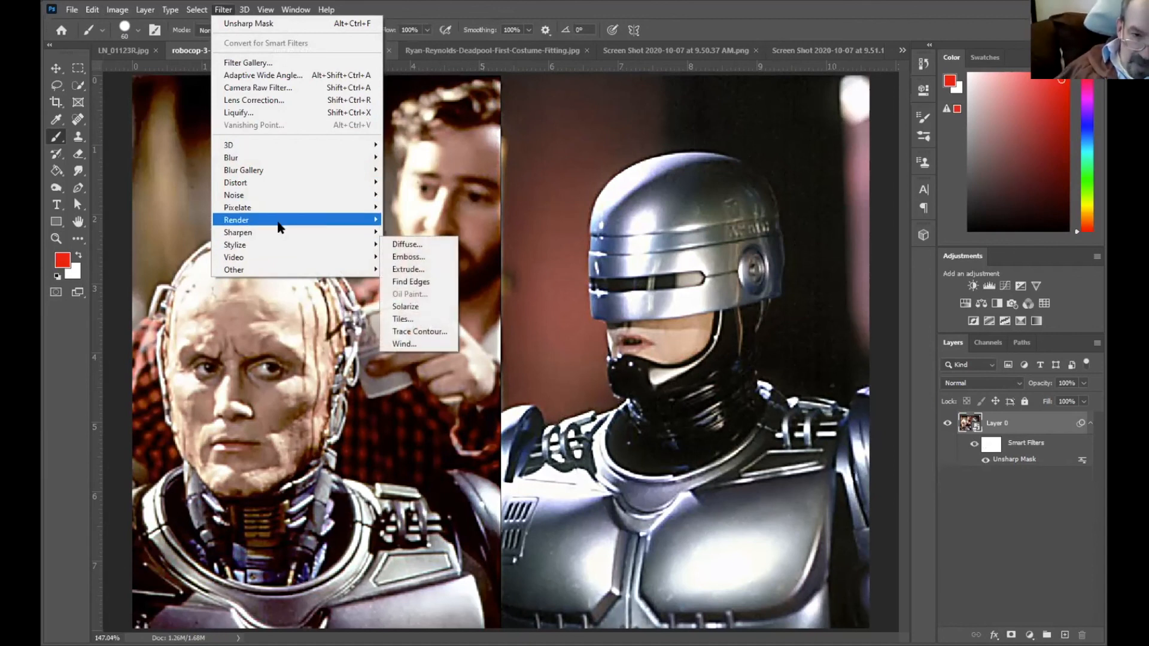
mouse_move(287, 232)
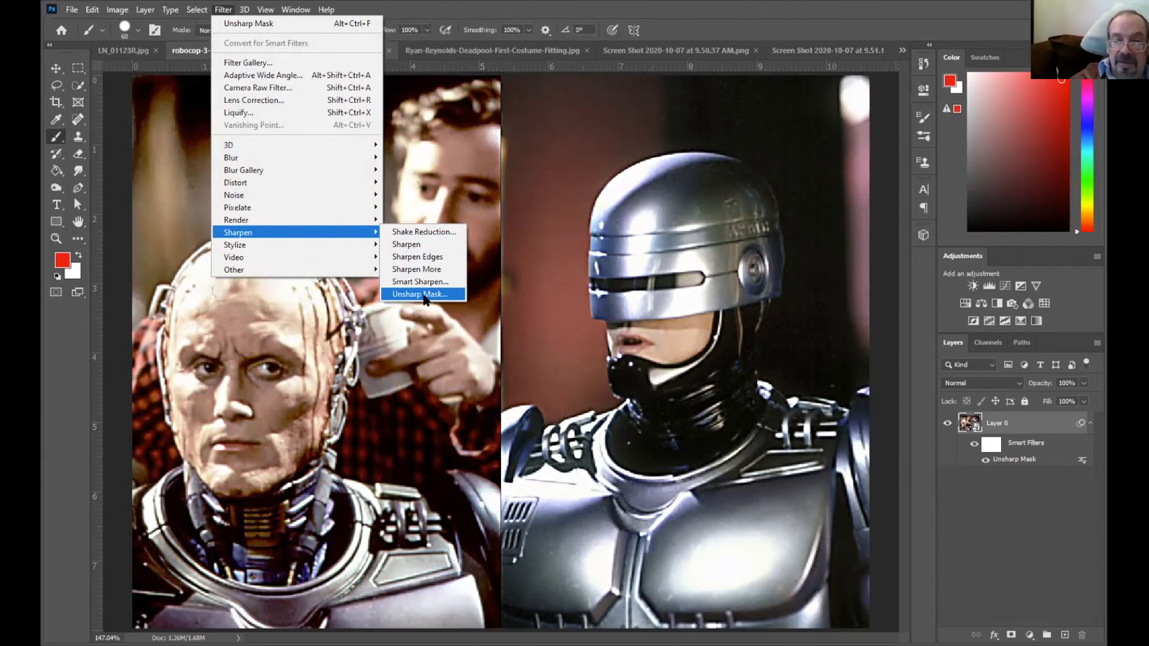
click(61, 362)
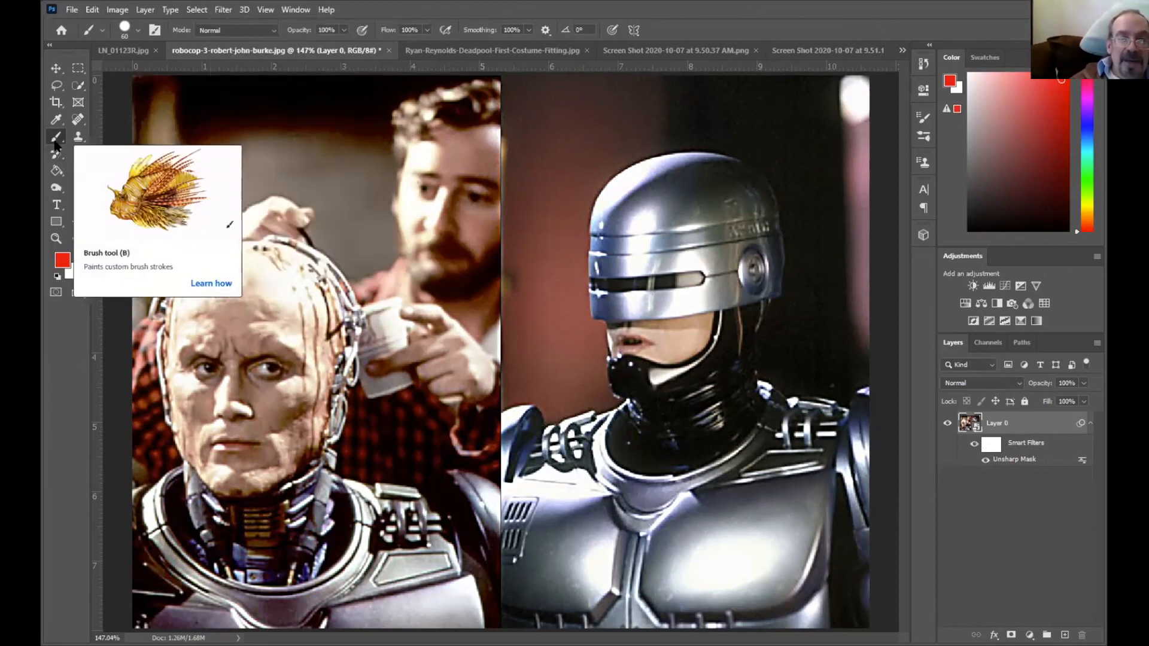
click(55, 190)
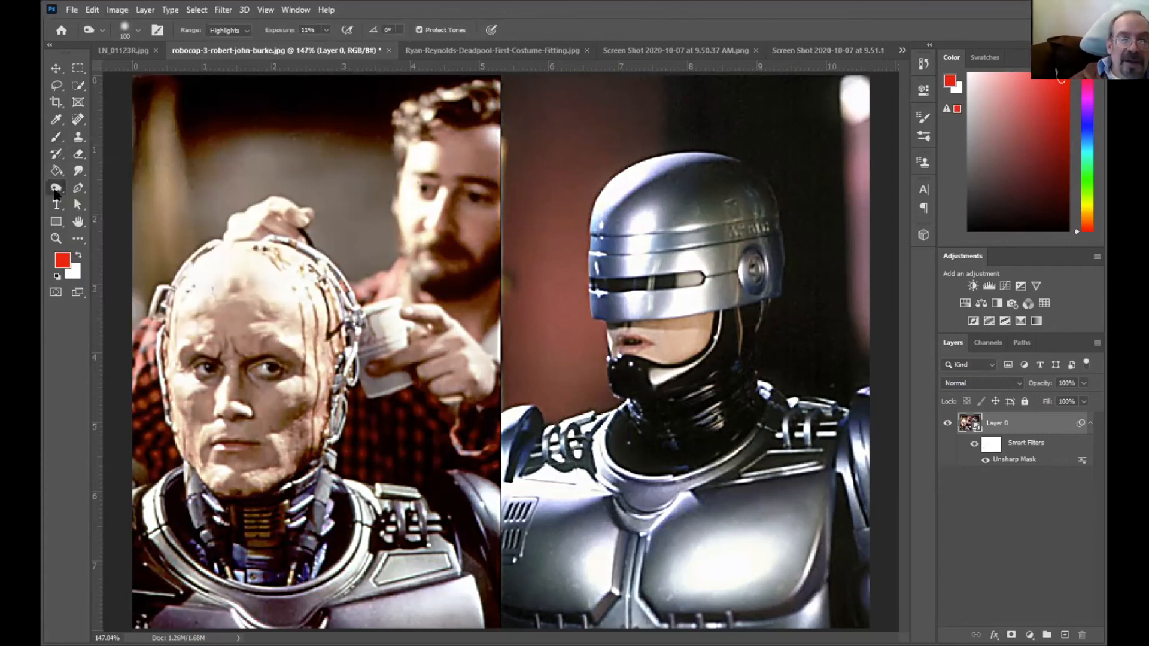
click(55, 190)
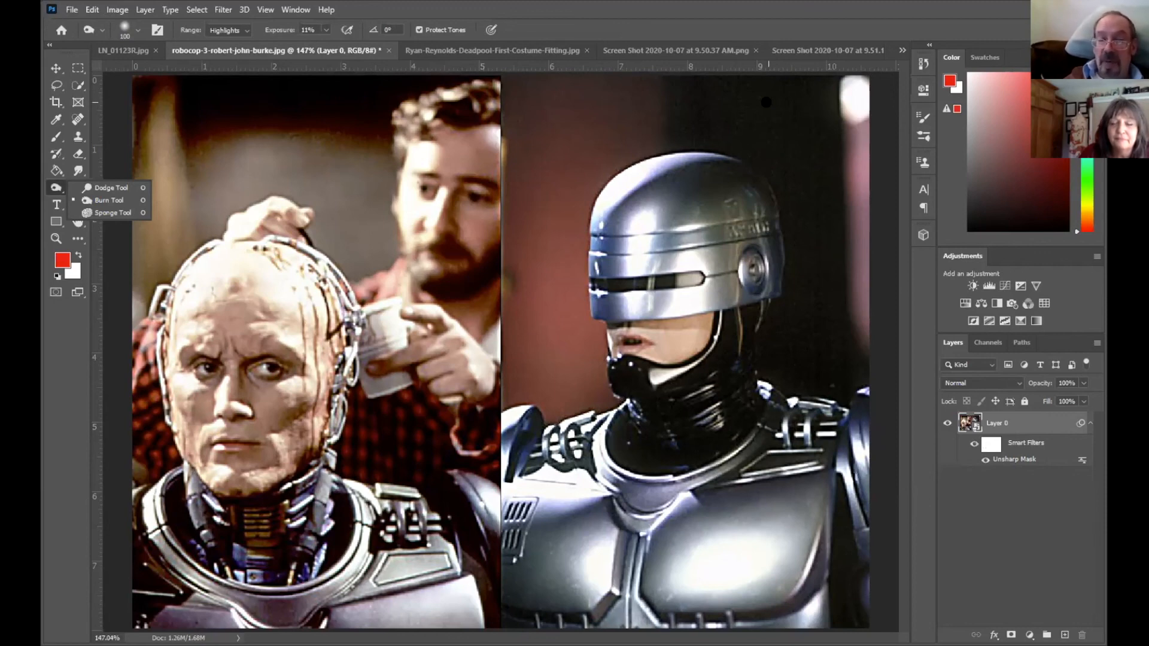
Switch to the Quick Selection tool and show the other selection tools grouped with it.
click(83, 83)
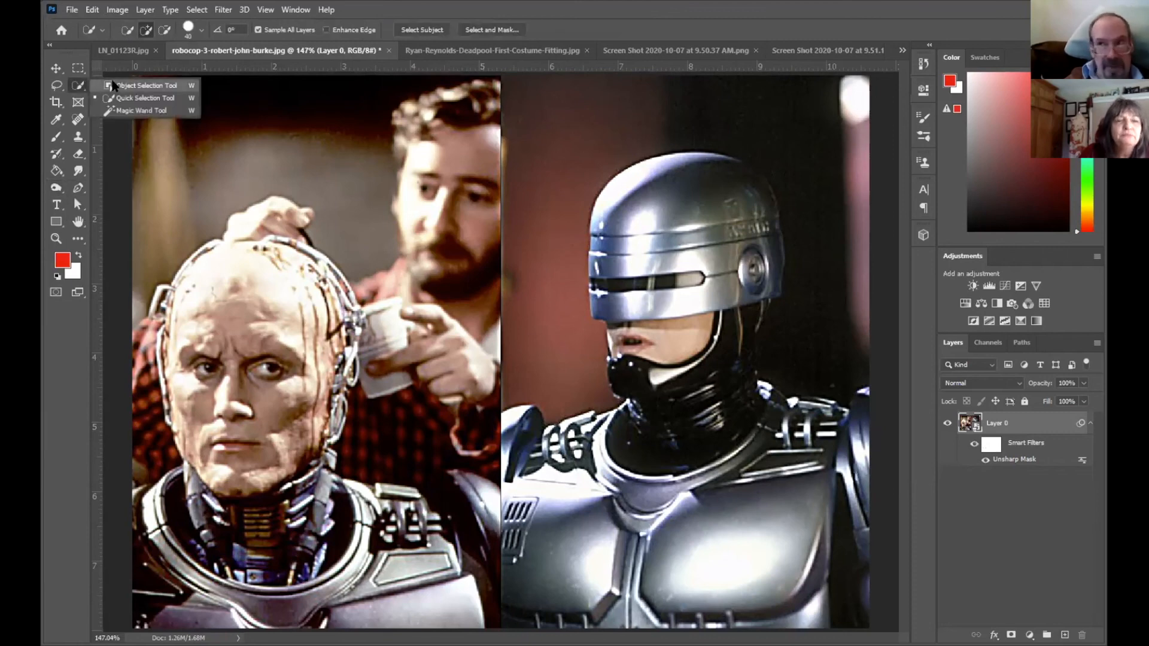